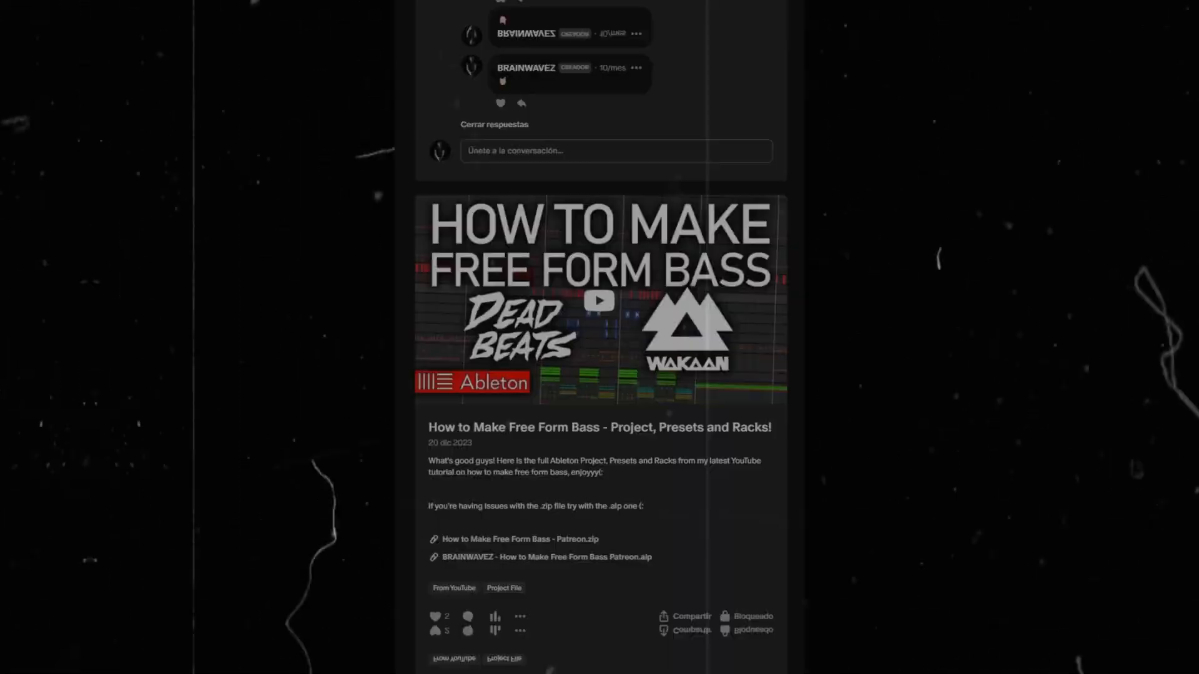
# - Browse the Patreon posts that offer Ableton project files for download
pyautogui.scroll(-5, 601, 338)
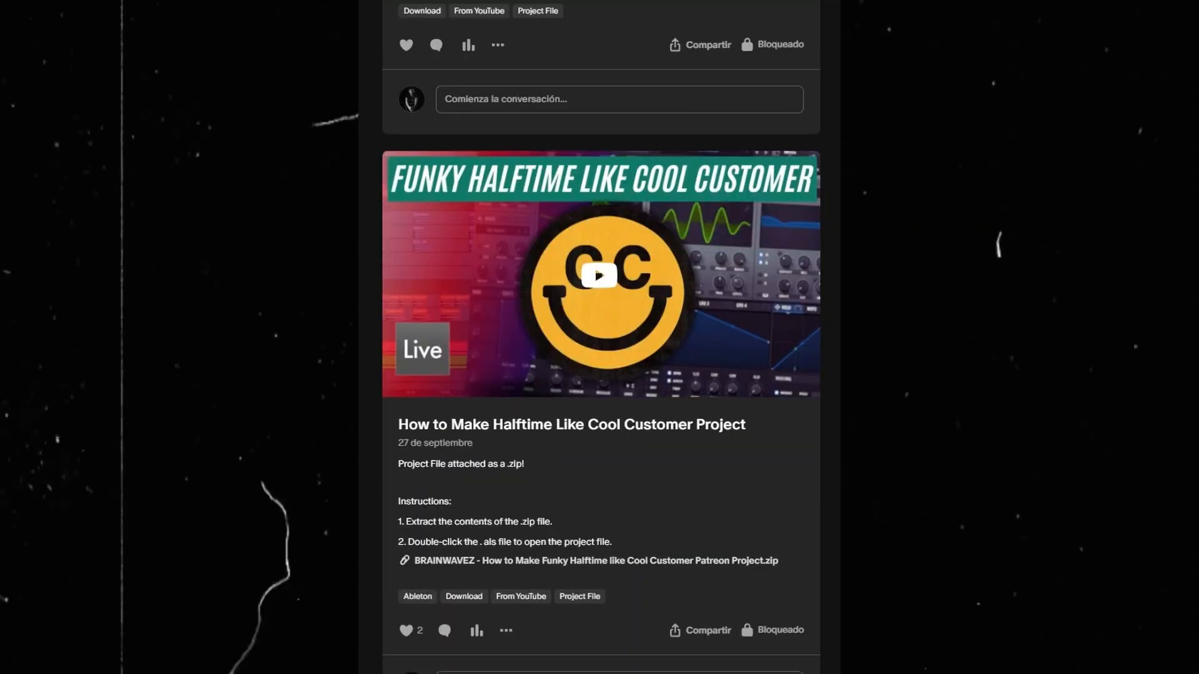
pyautogui.scroll(-20, 601, 337)
pyautogui.scroll(-20, 600, 337)
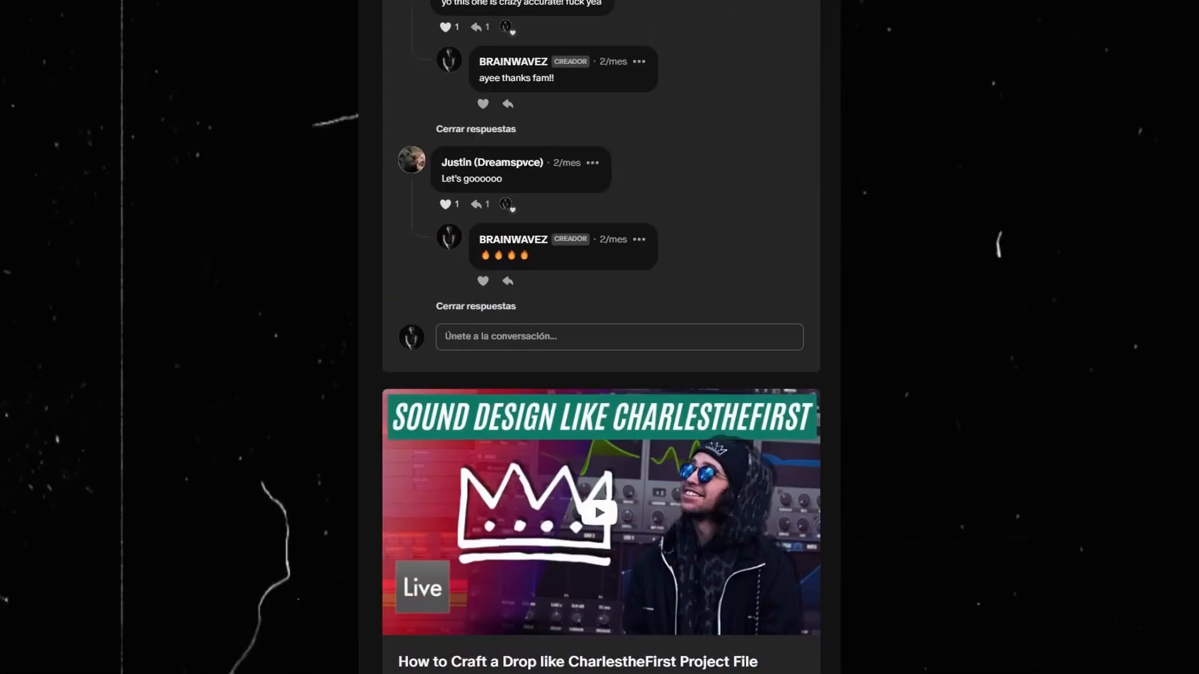
pyautogui.scroll(-20, 600, 337)
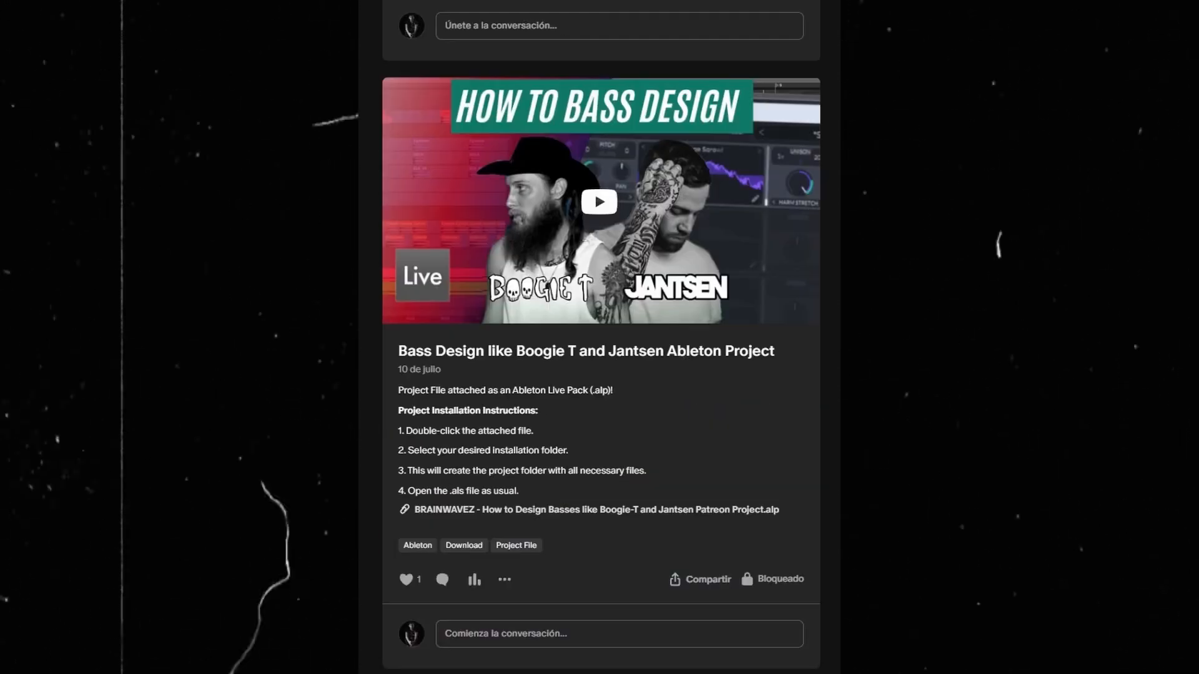
pyautogui.scroll(-10, 600, 337)
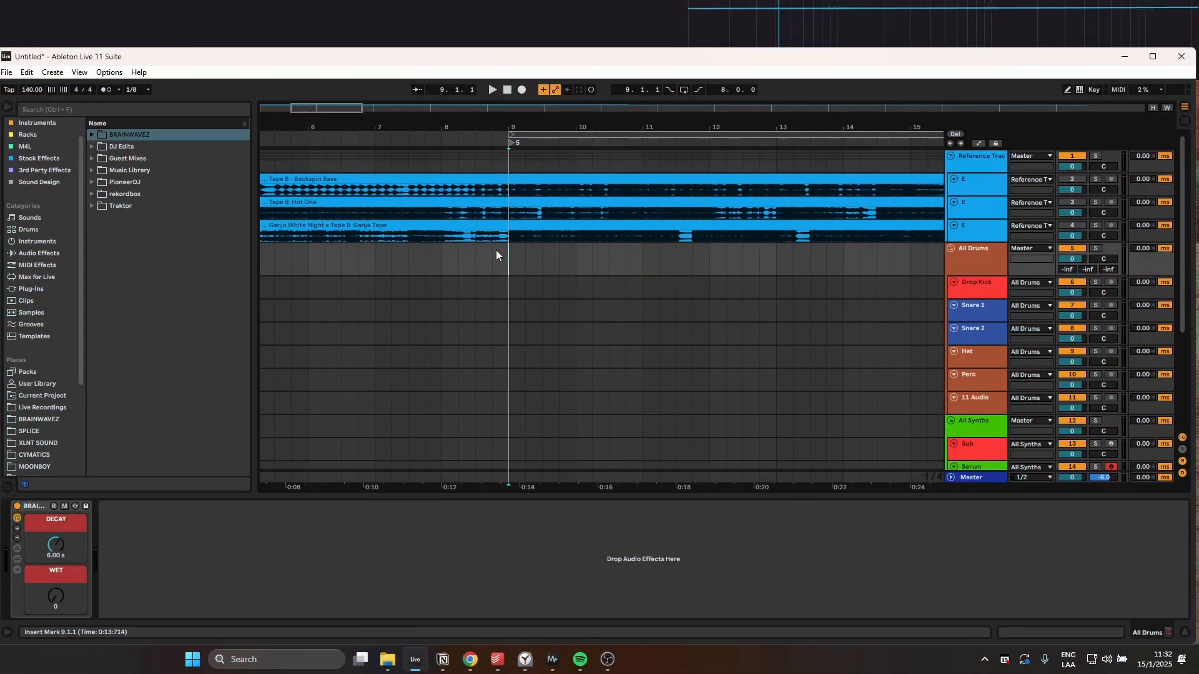
# - Examine the three Tape B reference tracks and how their drops line up at bar 9 in the Ableton Live arrangement
pyautogui.moveTo(711, 317); pyautogui.dragTo(462, 299)
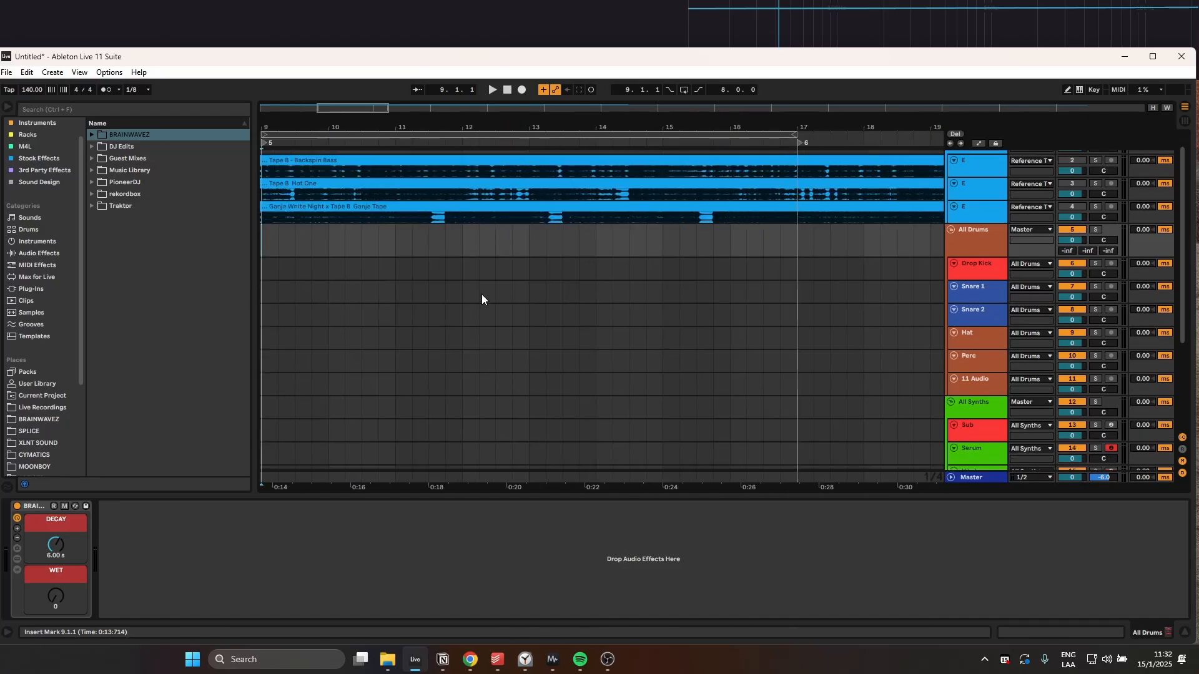
pyautogui.scroll(-4, 481, 294)
pyautogui.scroll(-5, 459, 261)
pyautogui.scroll(5, 465, 253)
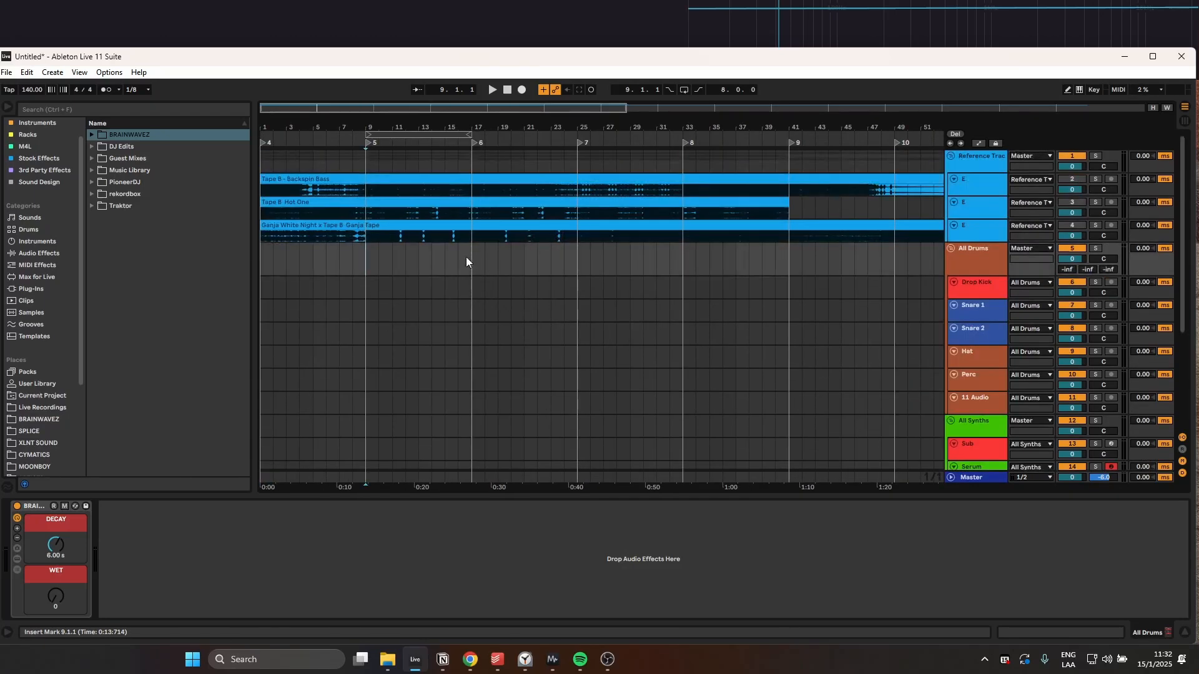
pyautogui.scroll(-5, 465, 255)
pyautogui.scroll(5, 463, 247)
pyautogui.scroll(-4, 462, 247)
pyautogui.scroll(5, 656, 268)
pyautogui.click(336, 202)
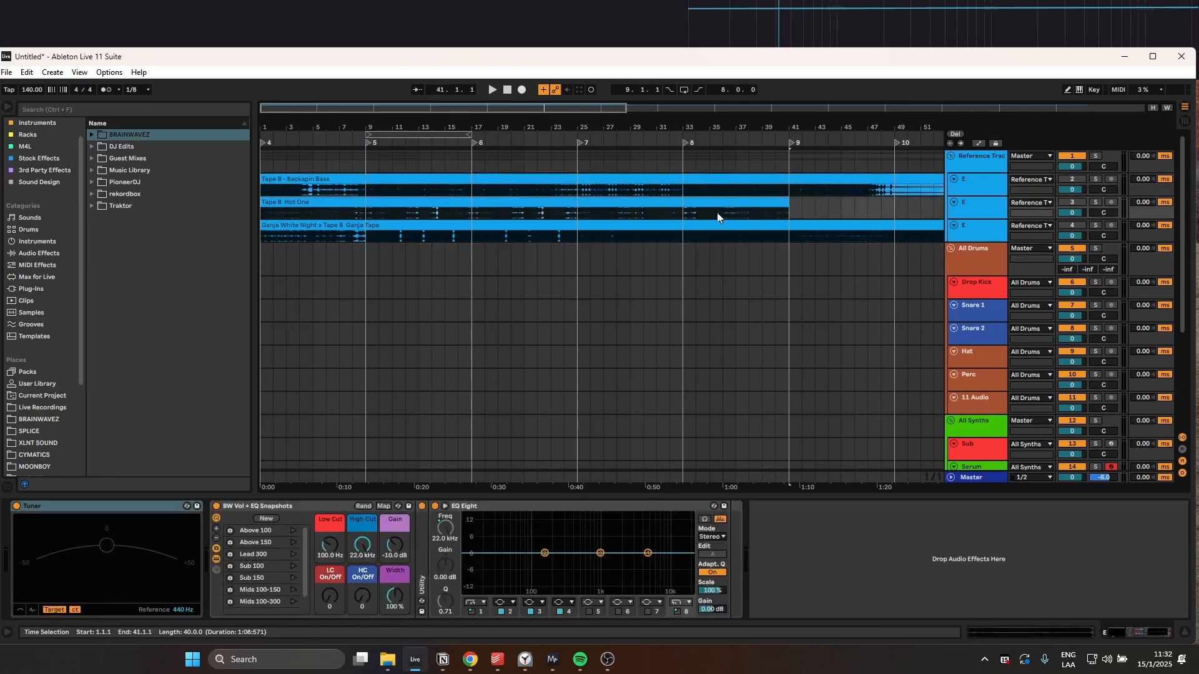
pyautogui.click(376, 226)
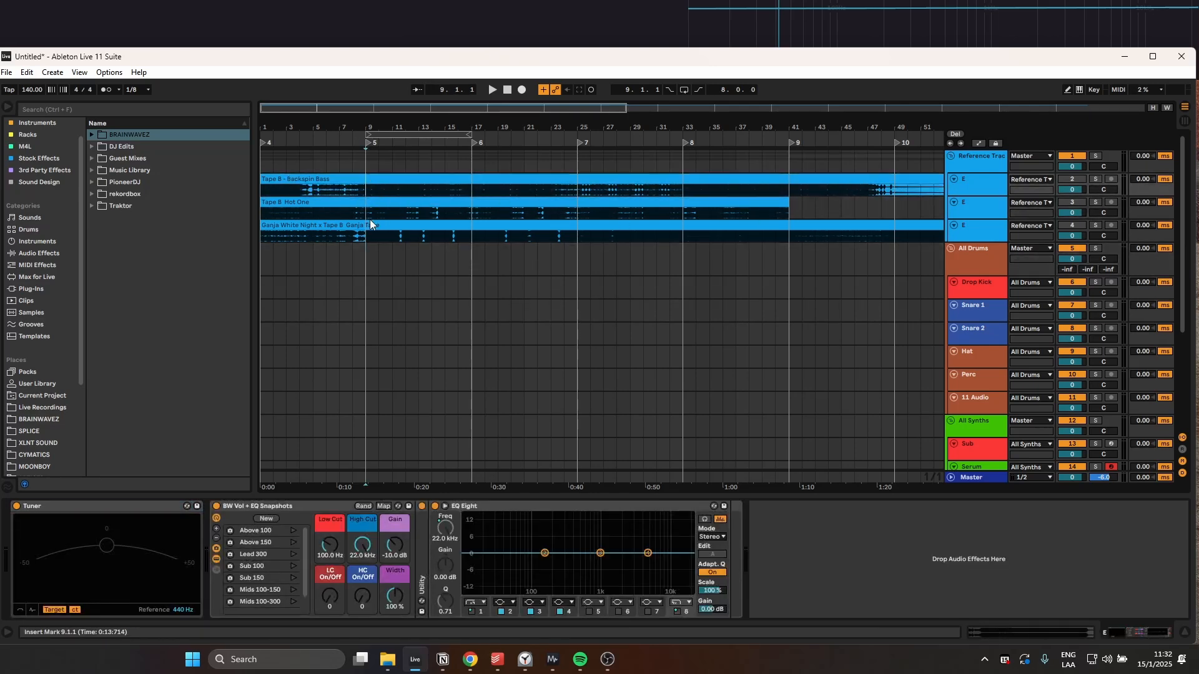
pyautogui.scroll(-2, 365, 223)
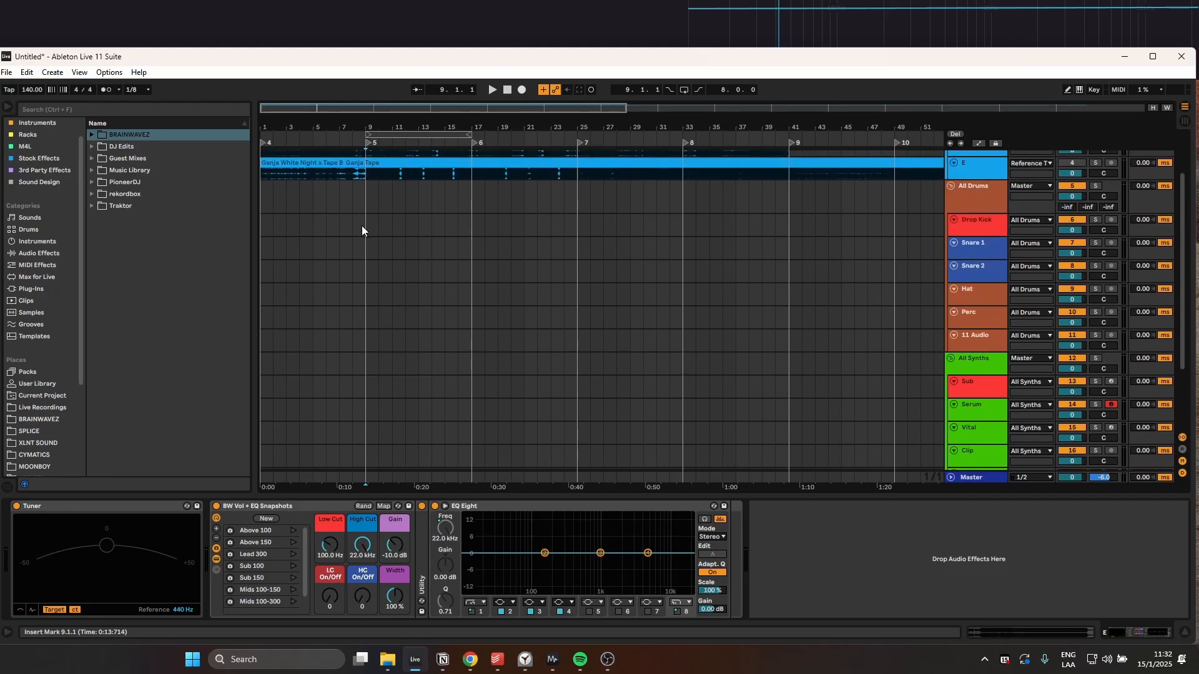
pyautogui.scroll(2, 361, 226)
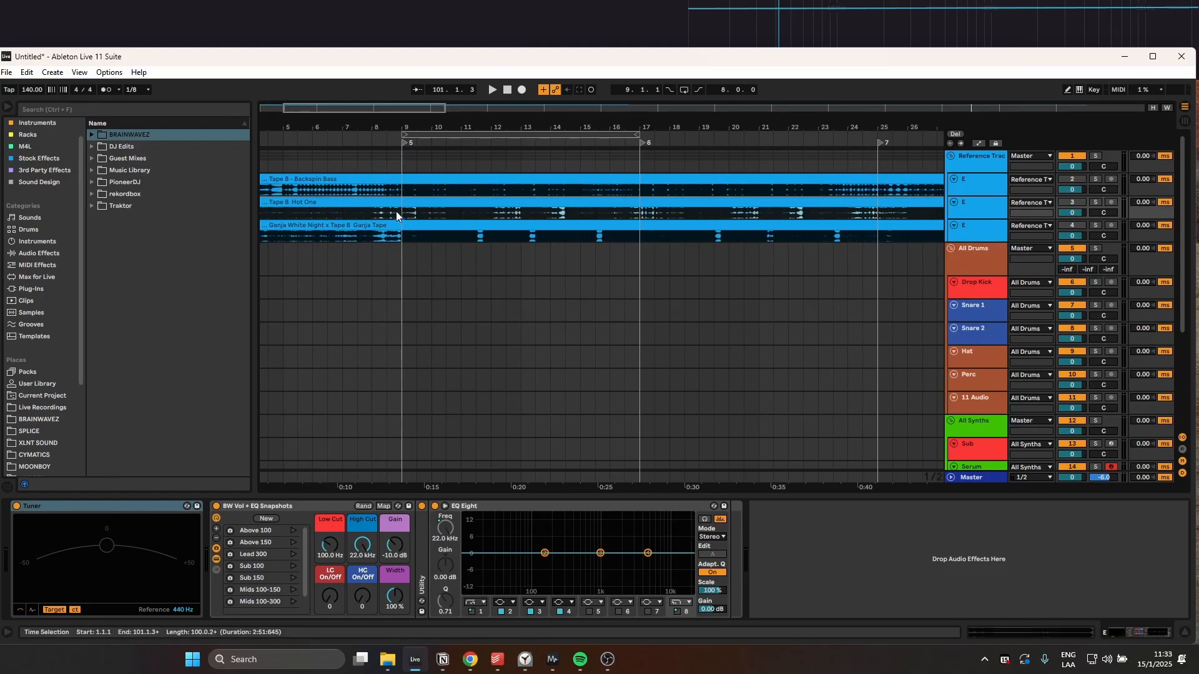
pyautogui.scroll(-3, 401, 217)
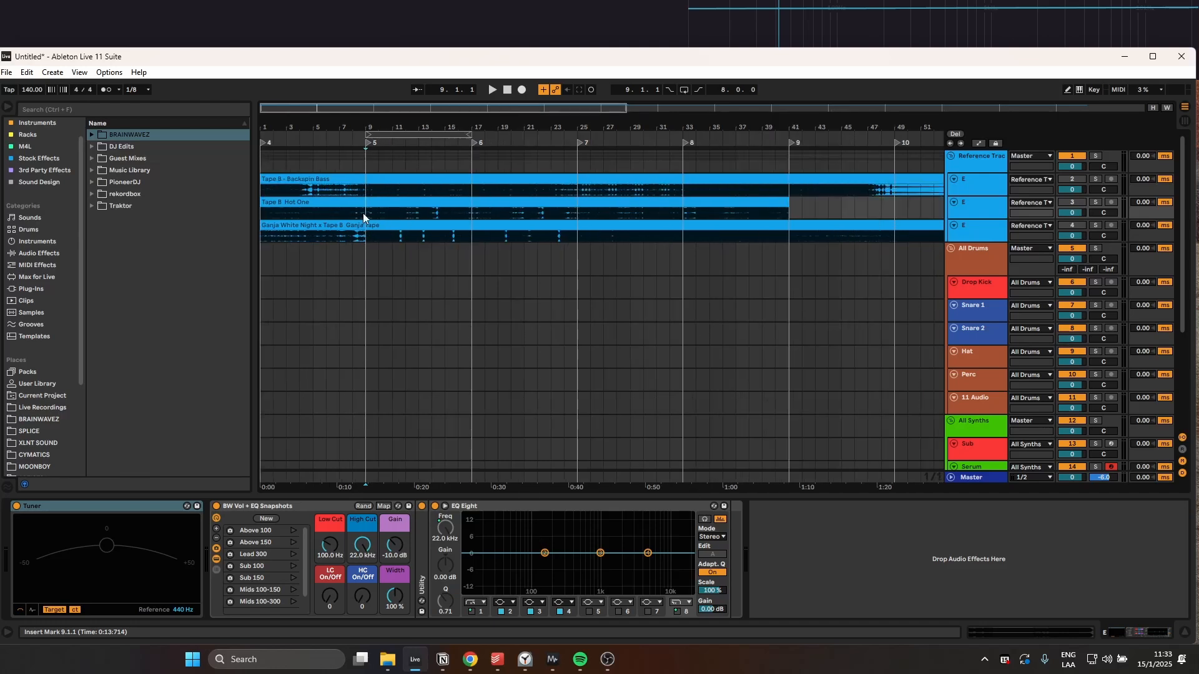
pyautogui.scroll(-3, 373, 216)
pyautogui.scroll(3, 375, 216)
pyautogui.scroll(-3, 428, 211)
pyautogui.scroll(3, 422, 222)
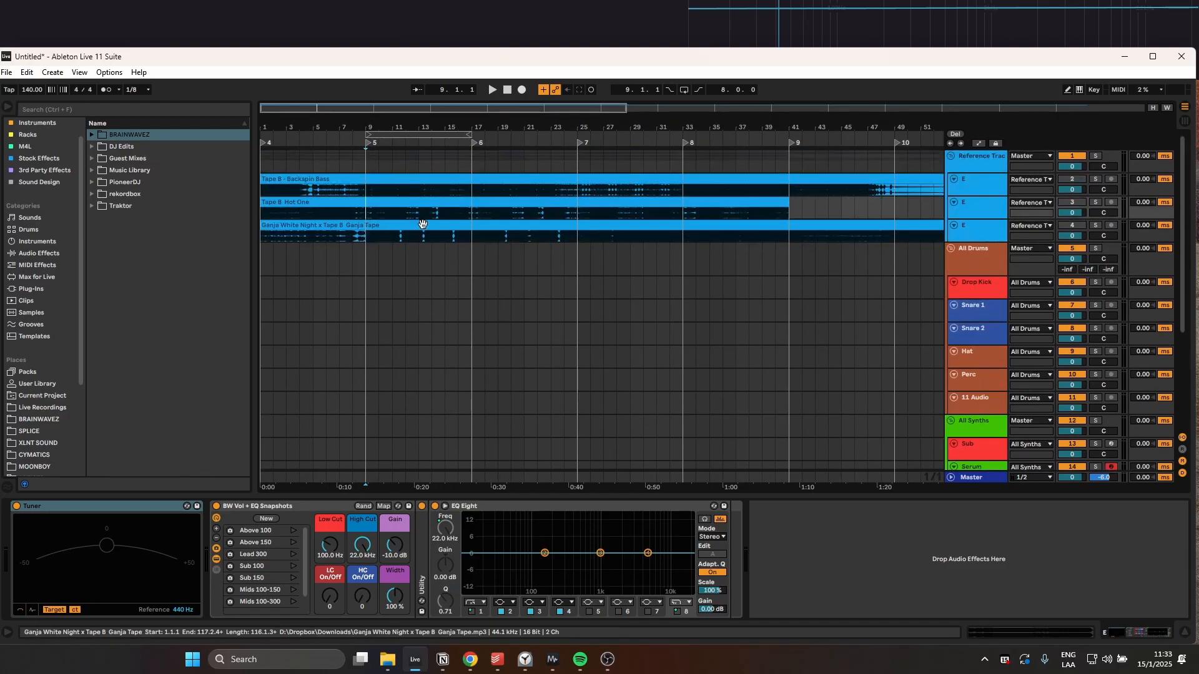
pyautogui.click(365, 235)
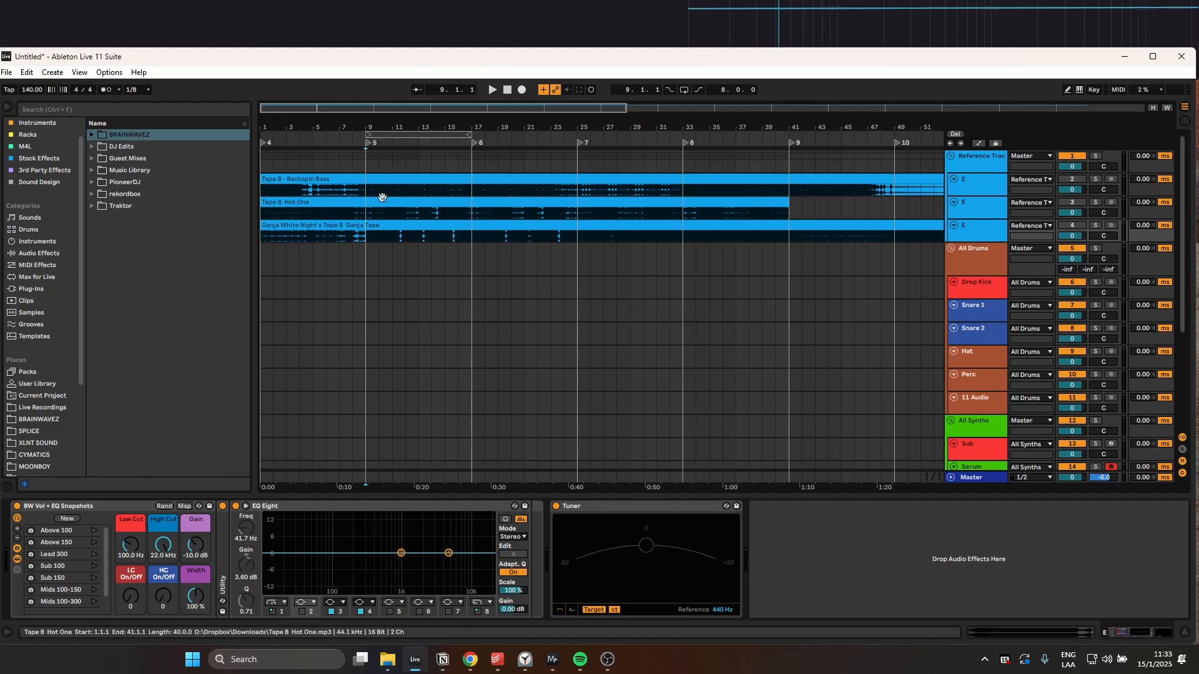
# - Split the Ganja Tape reference clip at bar 57 and delete the part after the split
pyautogui.scroll(-2, 403, 204)
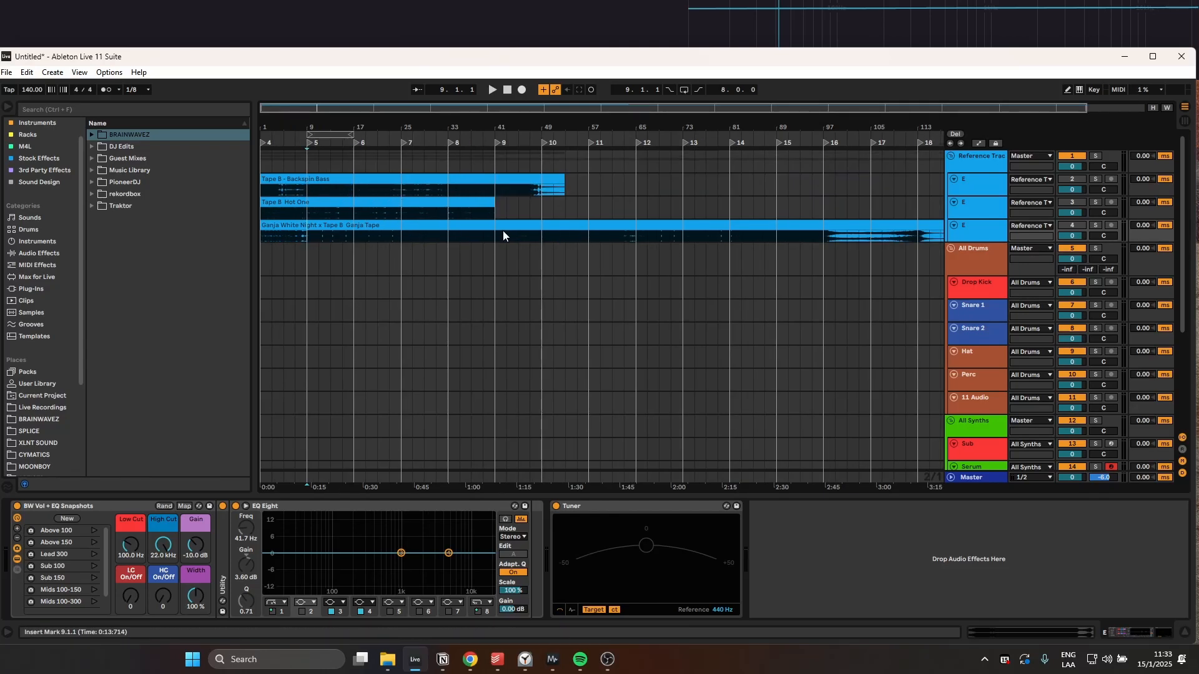
pyautogui.scroll(-4, 503, 230)
pyautogui.scroll(4, 496, 229)
pyautogui.click(589, 235)
pyautogui.hotkey('ctrl', 'e')
pyautogui.click(595, 226)
pyautogui.press('Delete')
# - Look over the Hot One and Ganja Tape reference clips around the drop section
pyautogui.click(296, 203)
pyautogui.scroll(4, 315, 228)
pyautogui.scroll(-2, 336, 237)
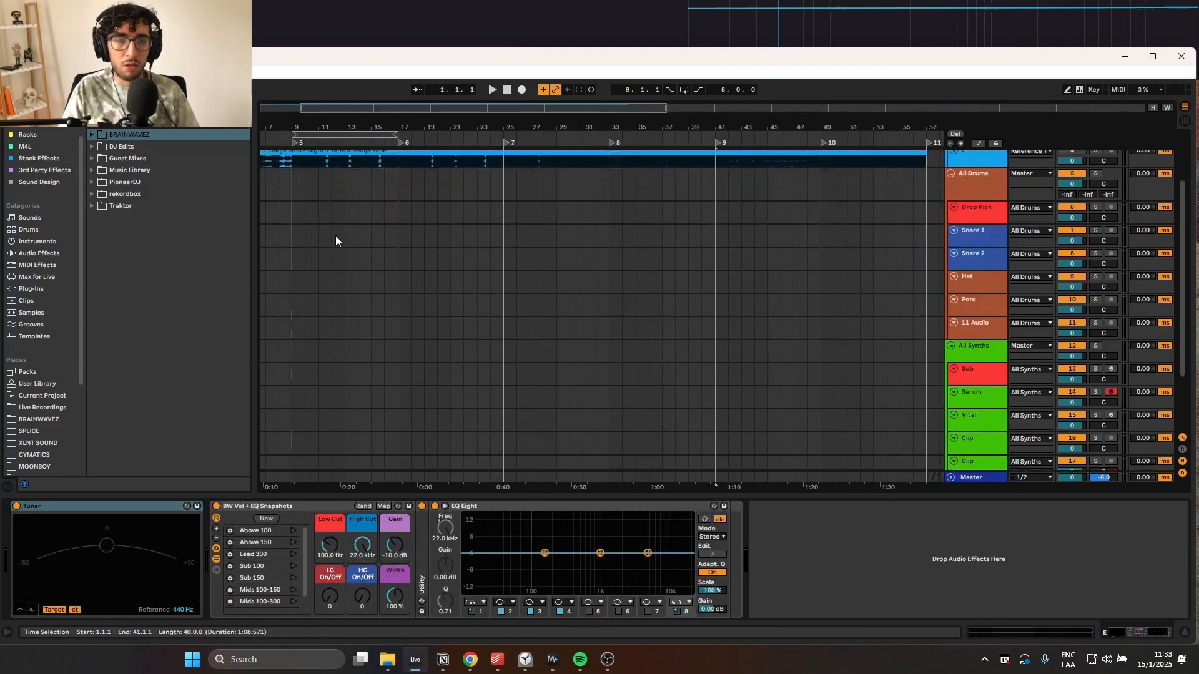
pyautogui.scroll(3, 335, 236)
pyautogui.hscroll(-2, 335, 236)
pyautogui.click(373, 227)
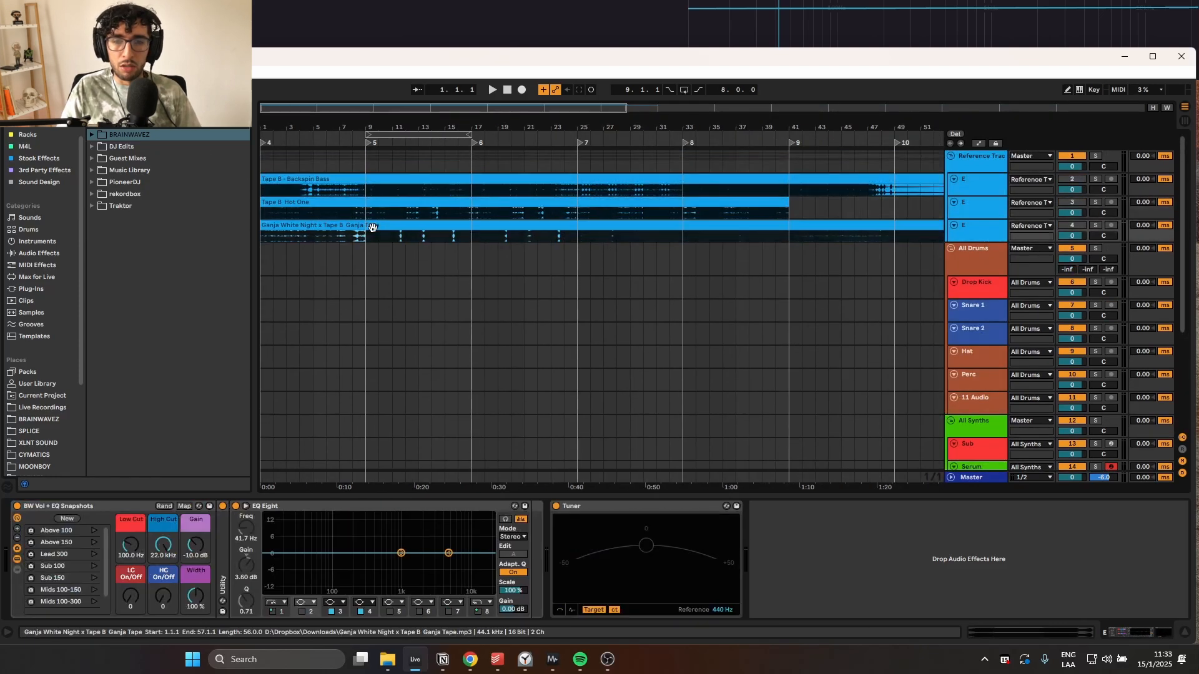
# - Place the EkaliThreatzKick sample on the Drop Kick track at the start of bar 9
pyautogui.scroll(3, 361, 226)
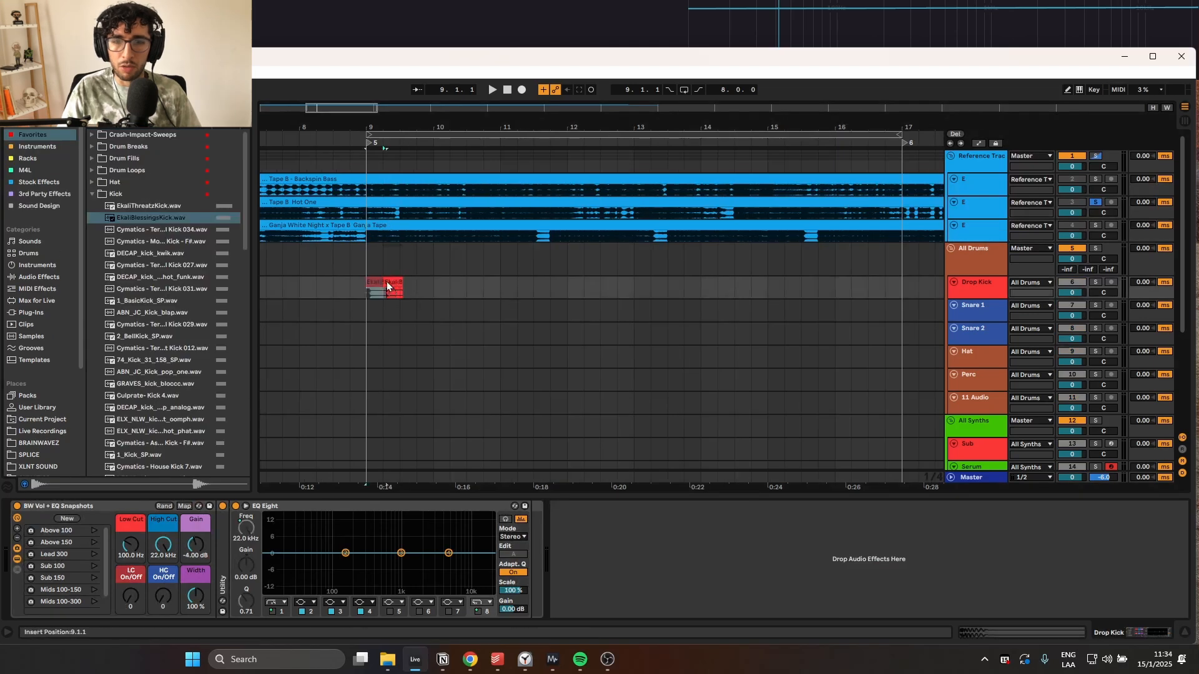
pyautogui.moveTo(382, 279); pyautogui.dragTo(399, 279)
pyautogui.moveTo(150, 207); pyautogui.dragTo(328, 258)
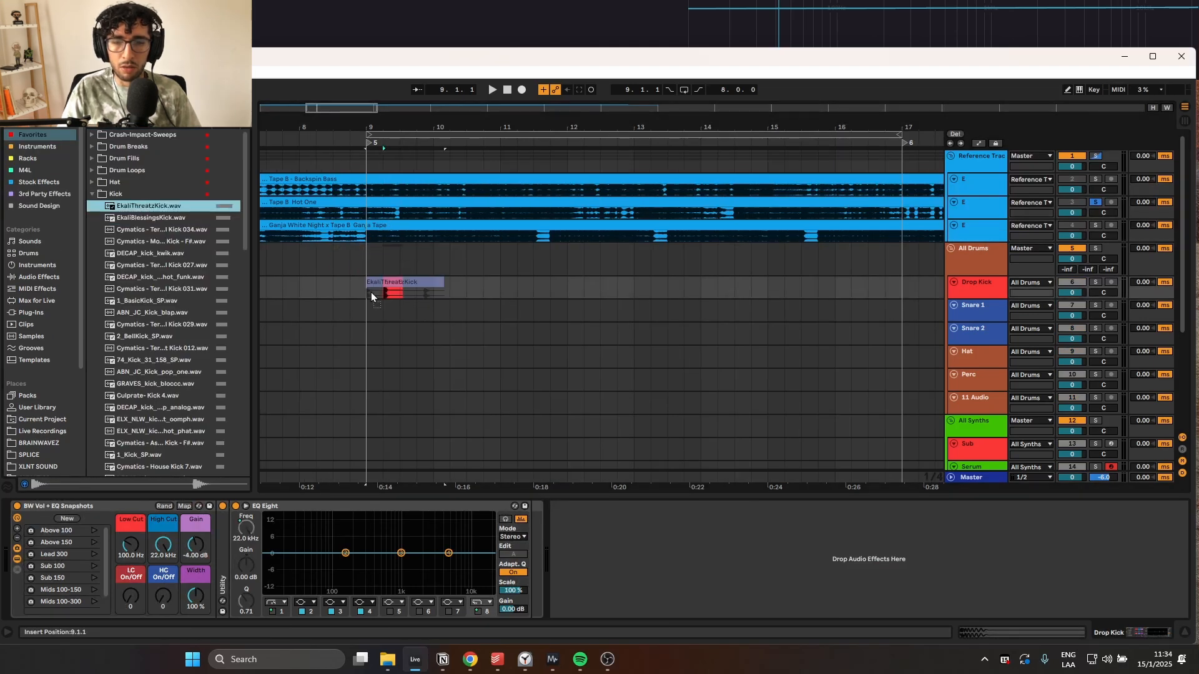
pyautogui.moveTo(371, 292); pyautogui.dragTo(392, 287)
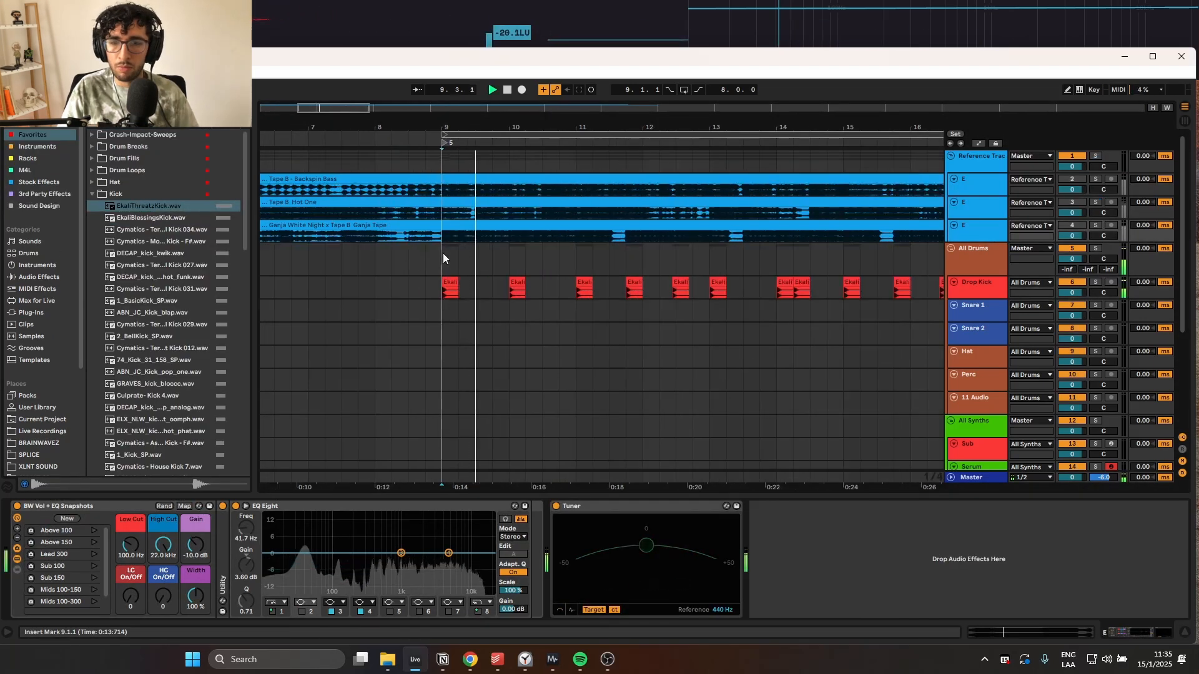
# - Place the UZ_SS_snare_ish_clap sample from the Snare favorites on the Snare 1 track at 9.4.1
pyautogui.scroll(-2, 443, 253)
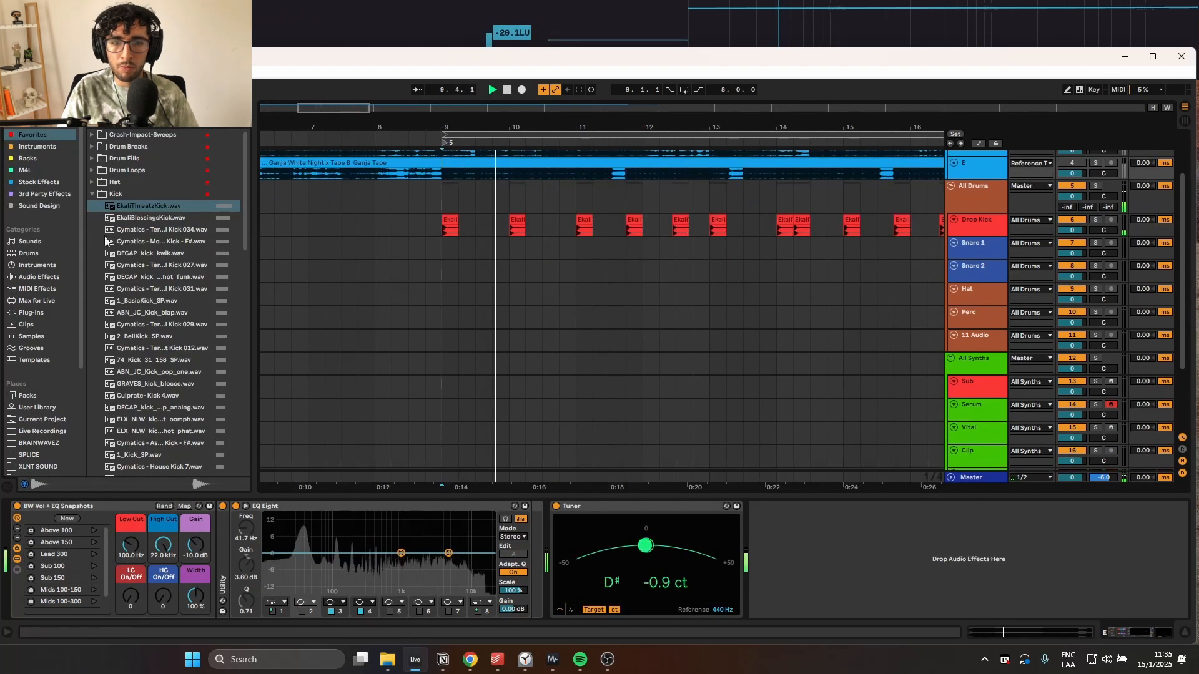
pyautogui.click(92, 194)
pyautogui.scroll(3, 447, 237)
pyautogui.press('space')
pyautogui.click(492, 242)
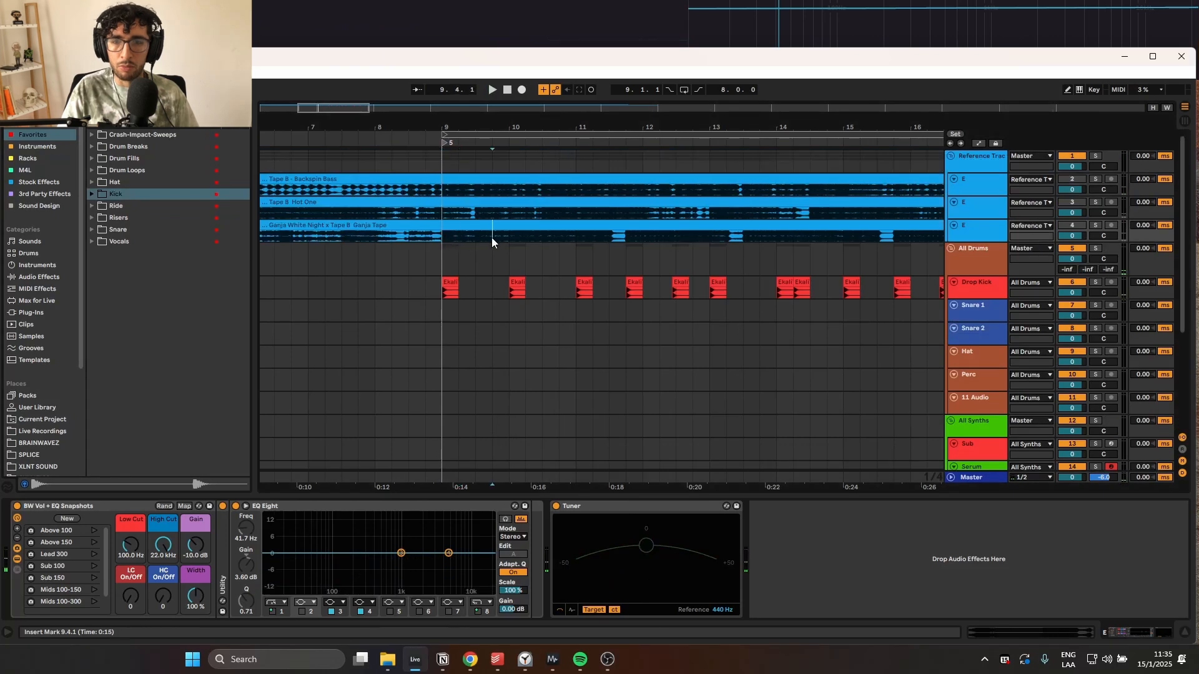
pyautogui.click(92, 229)
pyautogui.moveTo(186, 242); pyautogui.dragTo(488, 305)
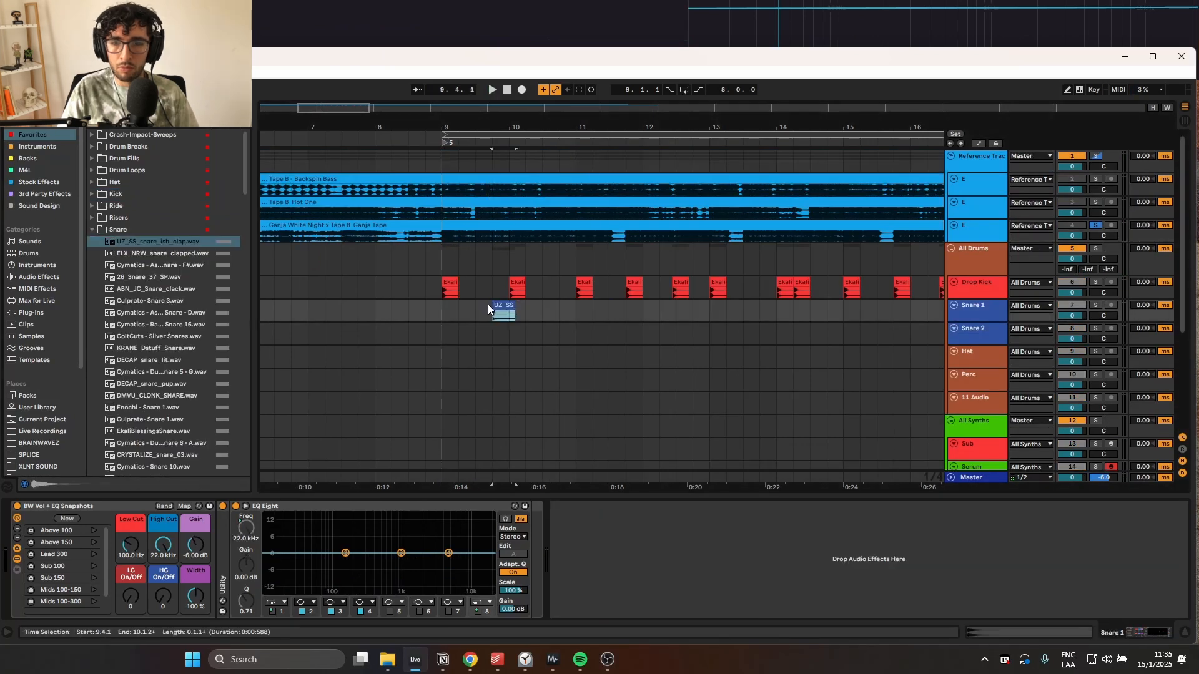
# - Layer the Cymatics snare 8 - A sample on the Snare 2 track at 9.3.1, under the Snare 1 clip
pyautogui.scroll(5, 362, 318)
pyautogui.click(156, 336)
pyautogui.scroll(-3, 148, 323)
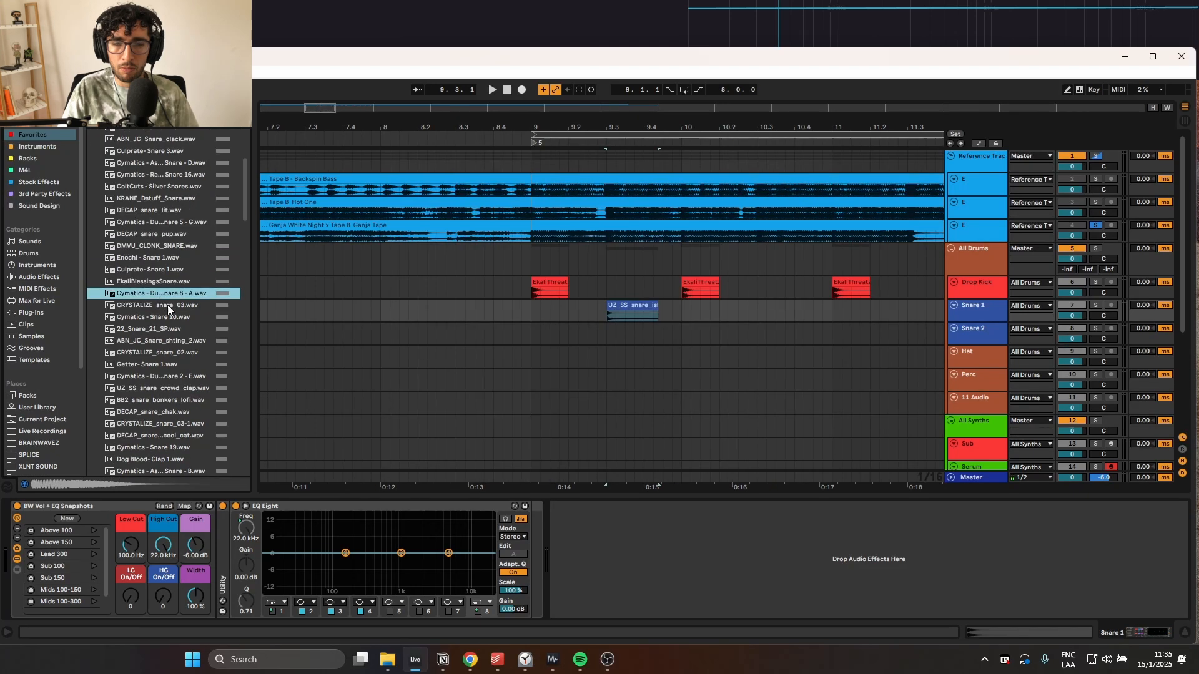
pyautogui.moveTo(563, 325); pyautogui.dragTo(658, 349)
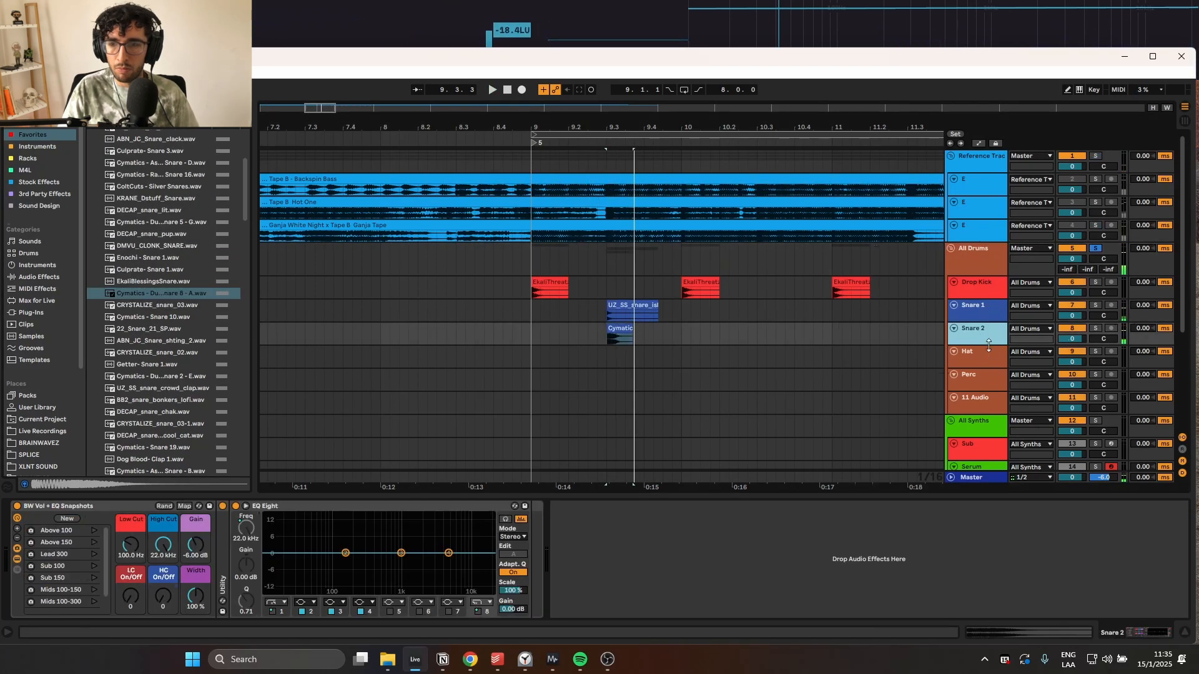
# - Shorten the Cymatics clip on Snare 2 to end just after 9.3.2 and play back the layered snare
pyautogui.scroll(3, 661, 340)
pyautogui.moveTo(685, 329); pyautogui.dragTo(666, 335)
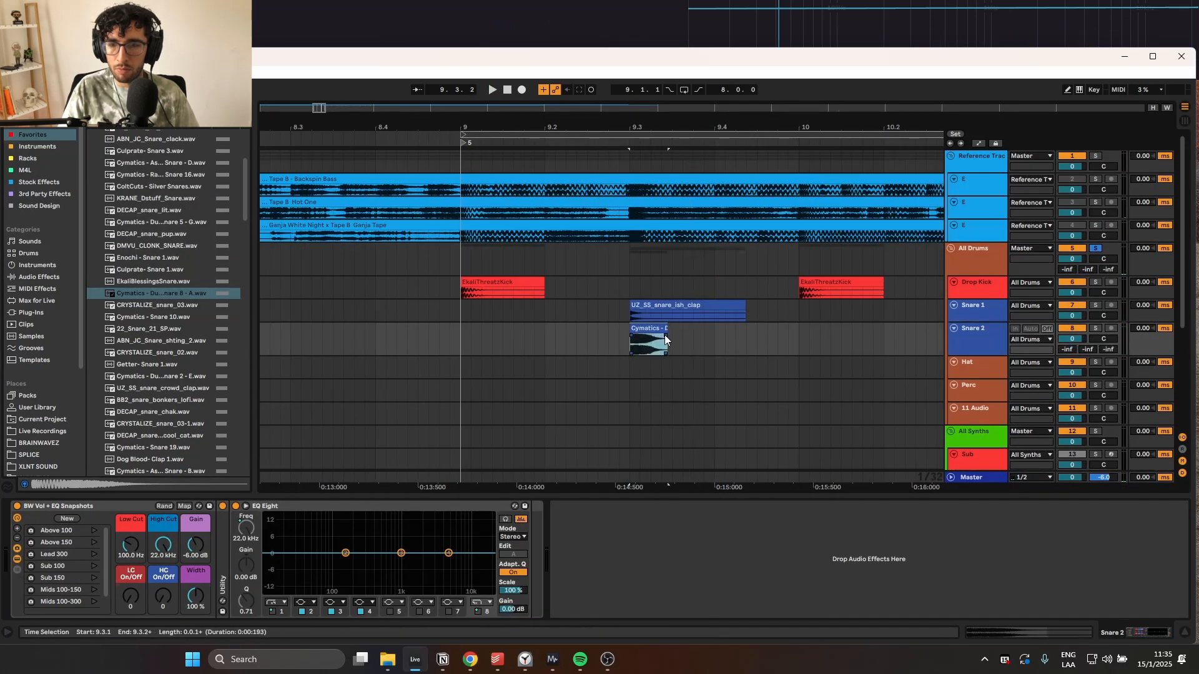
pyautogui.press('space')
pyautogui.press('space')
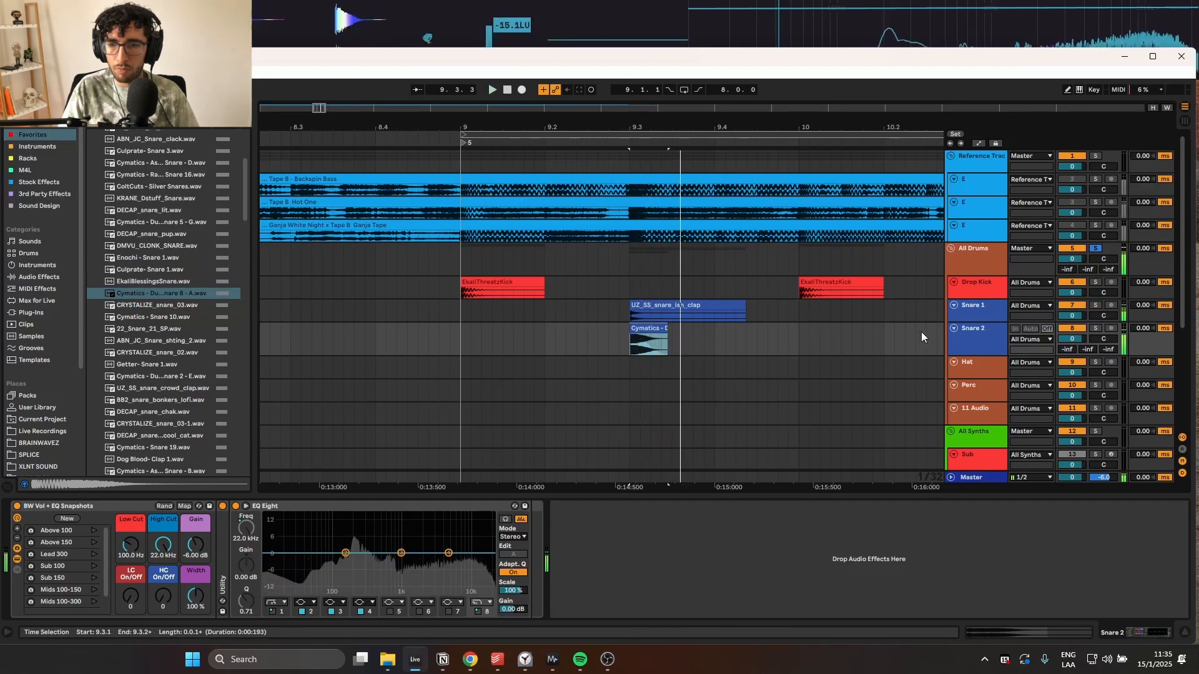
# - Add an audio track below Snare 2, place UZ_SS_snare_crowd_clap on it at 9.3.1 and delete its tail from 9.3.4
pyautogui.click(983, 327)
pyautogui.hotkey('ctrl', 't')
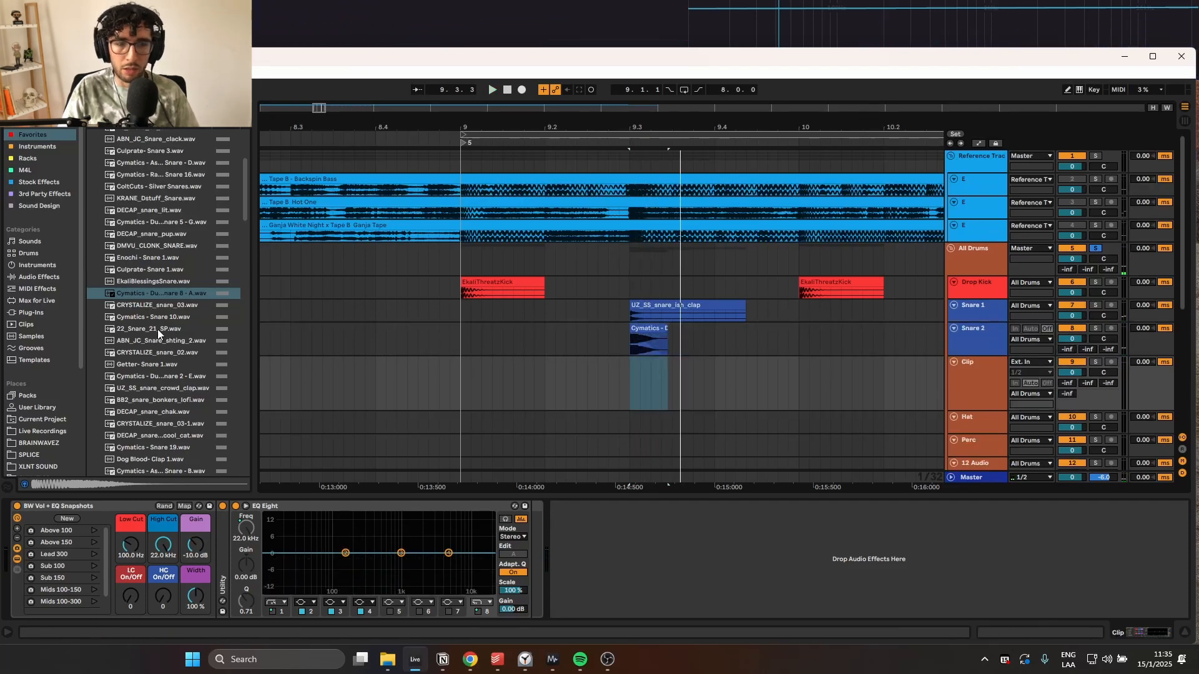
pyautogui.scroll(-3, 151, 328)
pyautogui.moveTo(156, 351); pyautogui.dragTo(718, 365)
pyautogui.press('Delete')
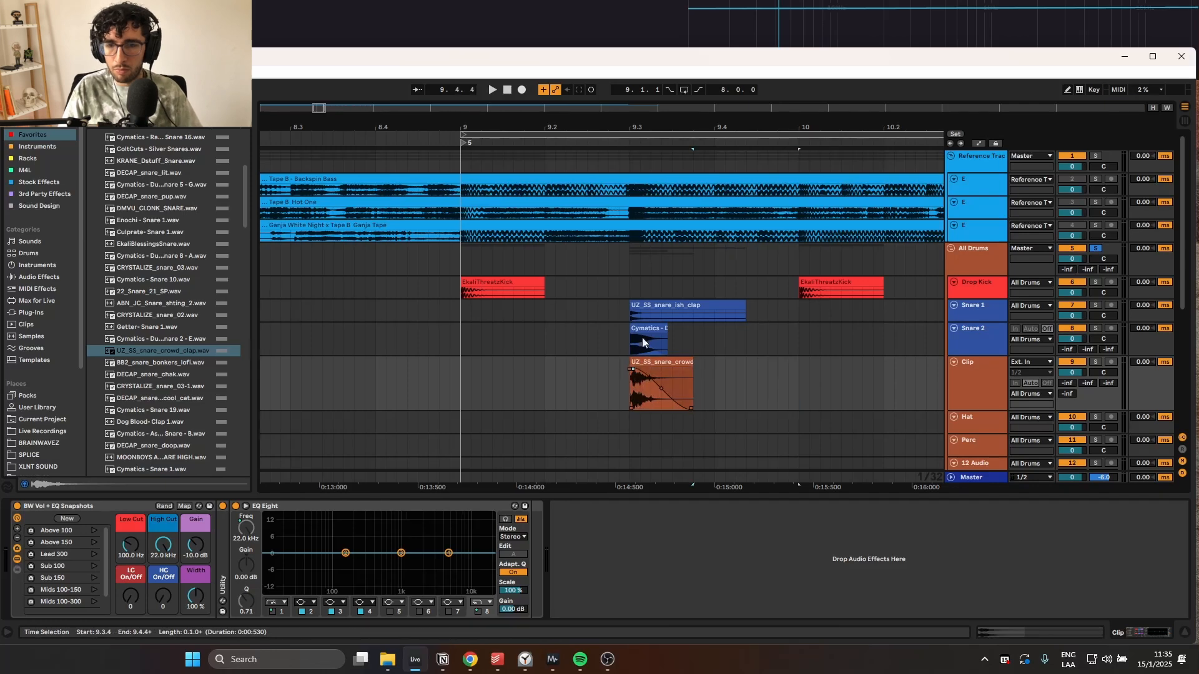
# - Slightly boost the high band in the crowd clap track's EQ Eight while auditioning the soloed drum group
pyautogui.click(628, 284)
pyautogui.click(962, 251)
pyautogui.press('s')
pyautogui.press('space')
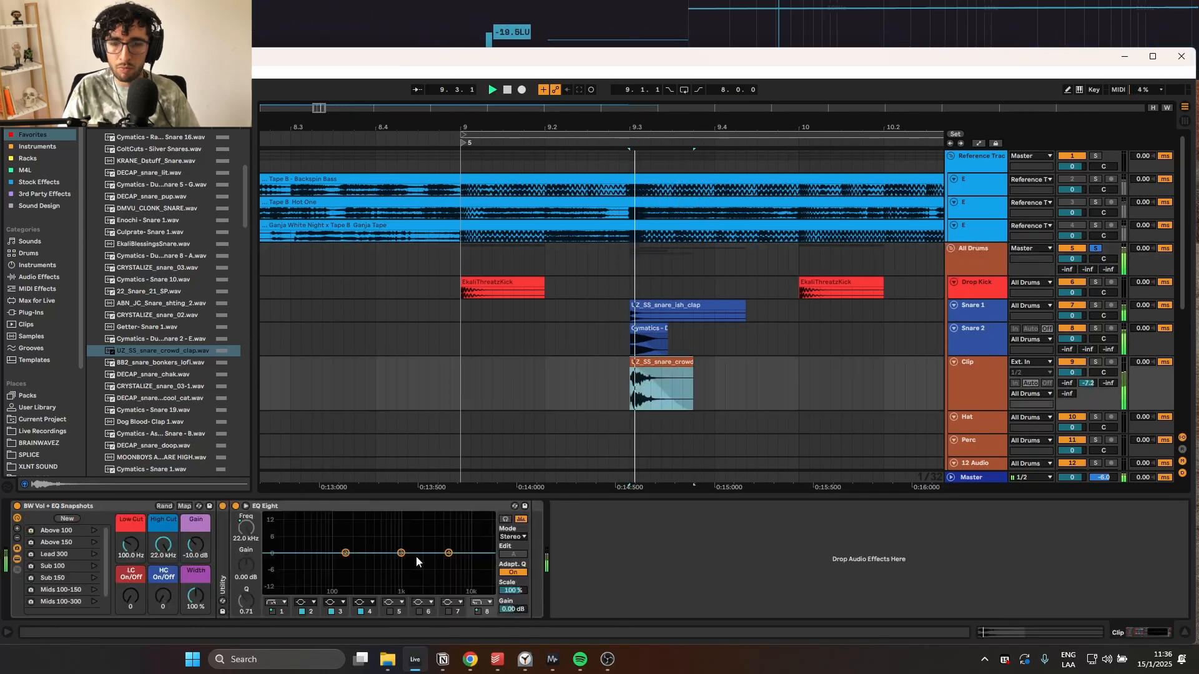
pyautogui.moveTo(448, 553); pyautogui.dragTo(444, 544)
pyautogui.press('space')
pyautogui.press('space')
pyautogui.press('space')
pyautogui.press('space')
pyautogui.press('space')
pyautogui.press('space')
# - Solo Snare 2, turn on its 100 Hz low cut and boost its EQ Eight by 1.12 dB at 202 Hz
pyautogui.click(644, 329)
pyautogui.press('s')
pyautogui.press('space')
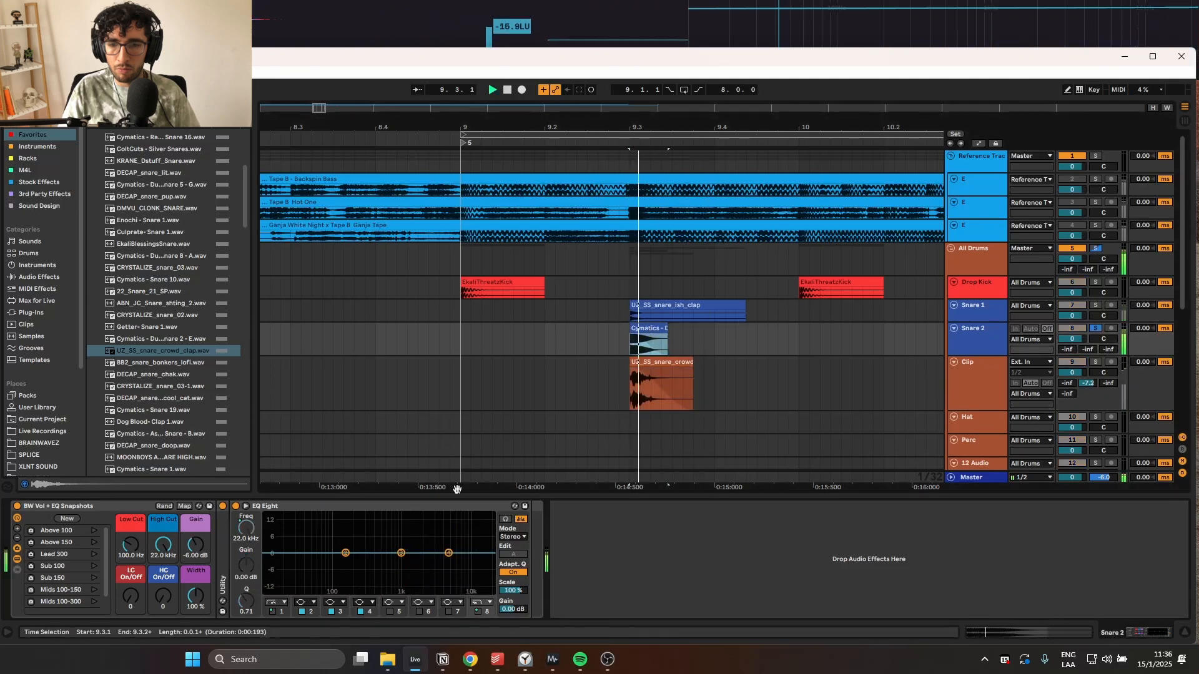
pyautogui.moveTo(345, 553); pyautogui.dragTo(354, 550)
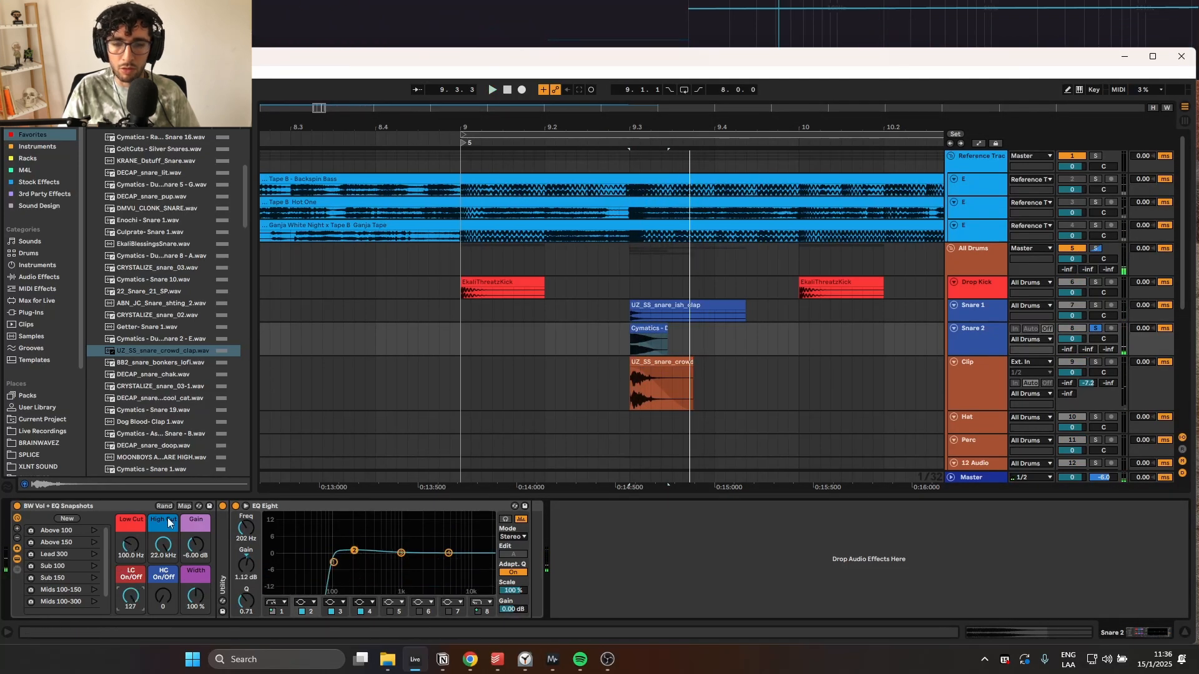
# - Solo Snare 1, switch on its low cut and raise the cutoff to about 379 Hz while auditioning the clap
pyautogui.click(655, 313)
pyautogui.press('s')
pyautogui.press('space')
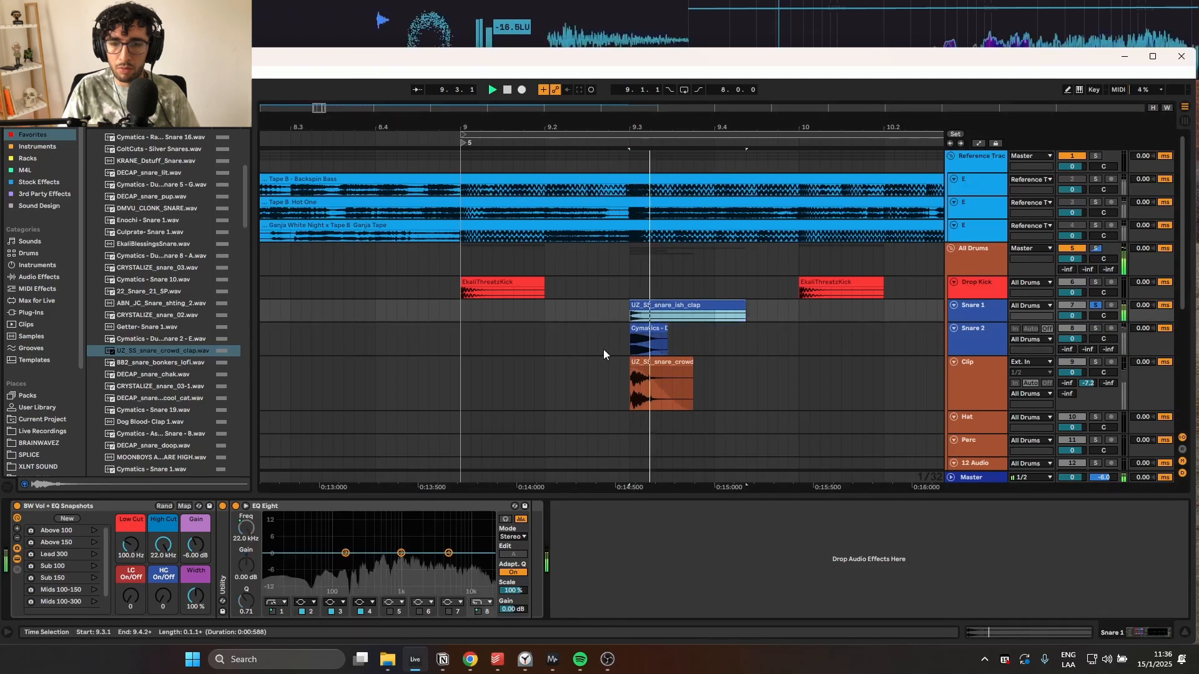
pyautogui.press('space')
pyautogui.moveTo(130, 597); pyautogui.dragTo(130, 543)
pyautogui.press('space')
pyautogui.press('space')
pyautogui.press('space')
pyautogui.press('space')
pyautogui.press('space')
pyautogui.press('space')
pyautogui.press('space')
pyautogui.press('space')
pyautogui.press('space')
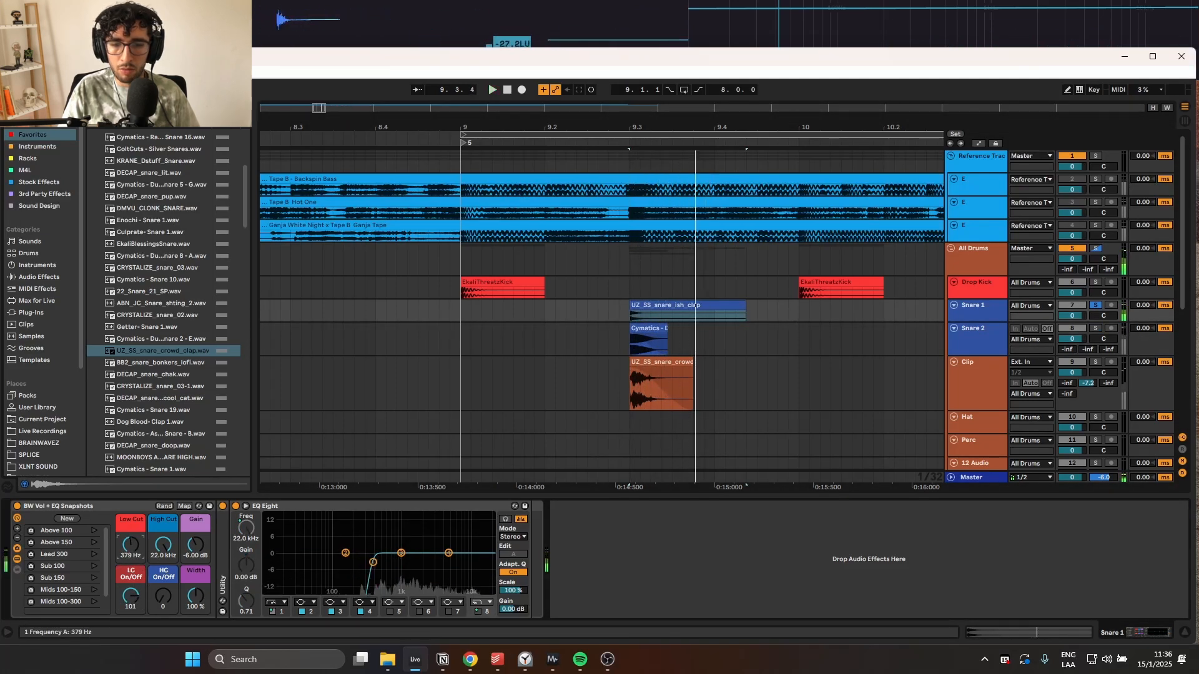
pyautogui.press('space')
pyautogui.press('space')
pyautogui.press('space')
pyautogui.press('space')
pyautogui.press('space')
pyautogui.press('space')
# - Compare the full drum group with Snare 2 alone by soloing each in turn during playback
pyautogui.click(979, 260)
pyautogui.press('s')
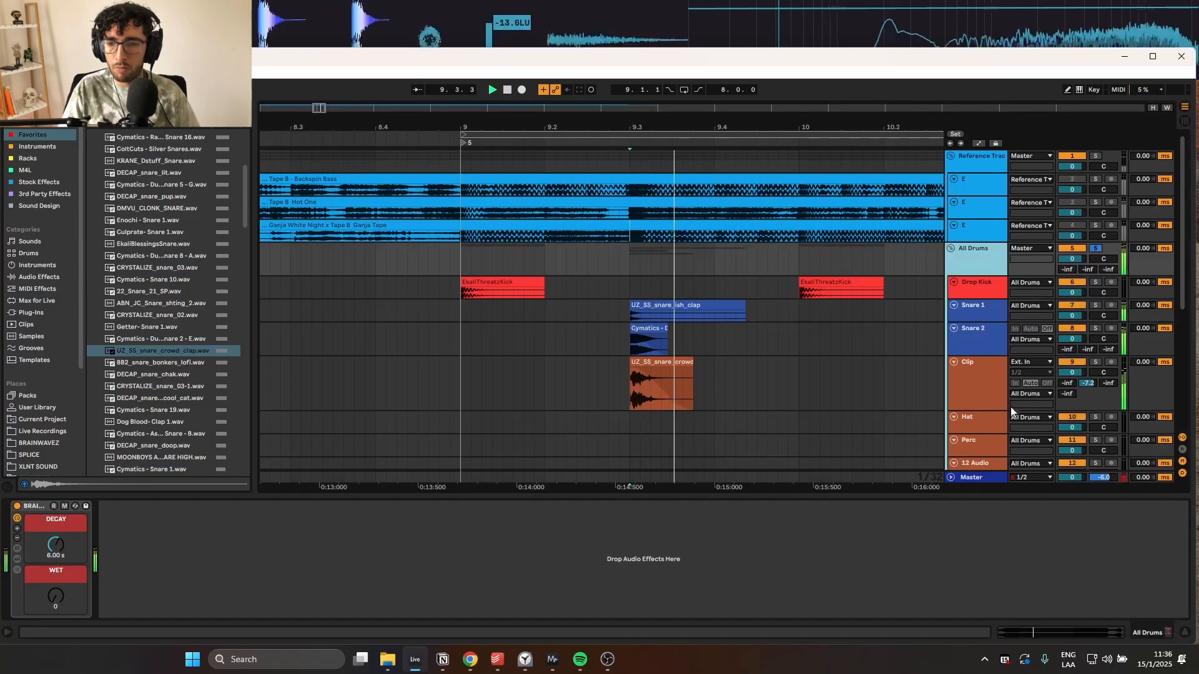
pyautogui.click(979, 337)
pyautogui.press('s')
pyautogui.press('space')
pyautogui.press('space')
pyautogui.click(980, 260)
pyautogui.press('s')
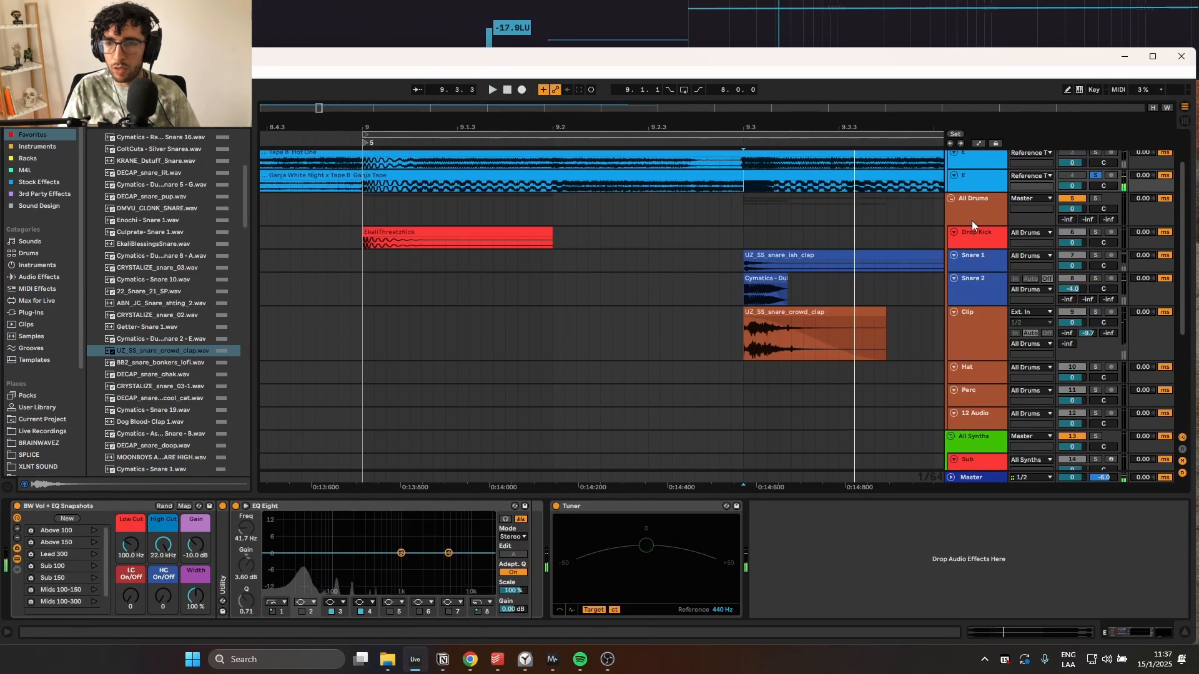
# - Audition the Snare 1, Snare 2 and crowd clap layers in turn, soloing them within the drum group around bar 9
pyautogui.click(972, 220)
pyautogui.click(815, 268)
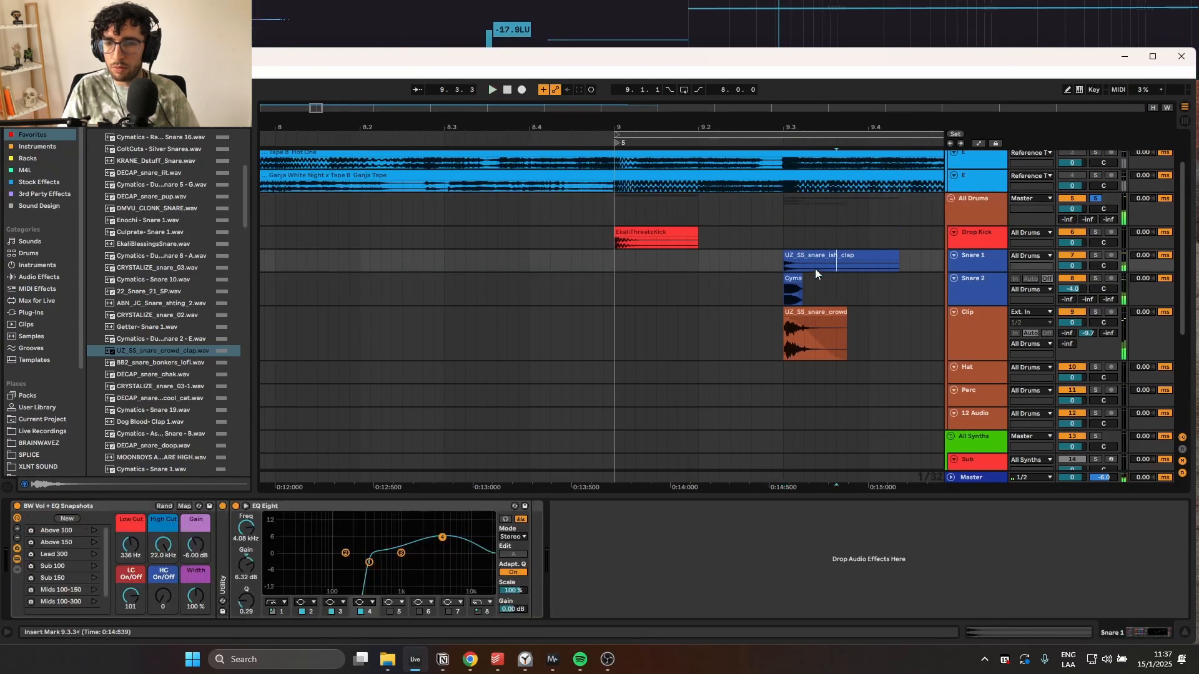
pyautogui.scroll(1, 810, 273)
pyautogui.hscroll(3, 811, 272)
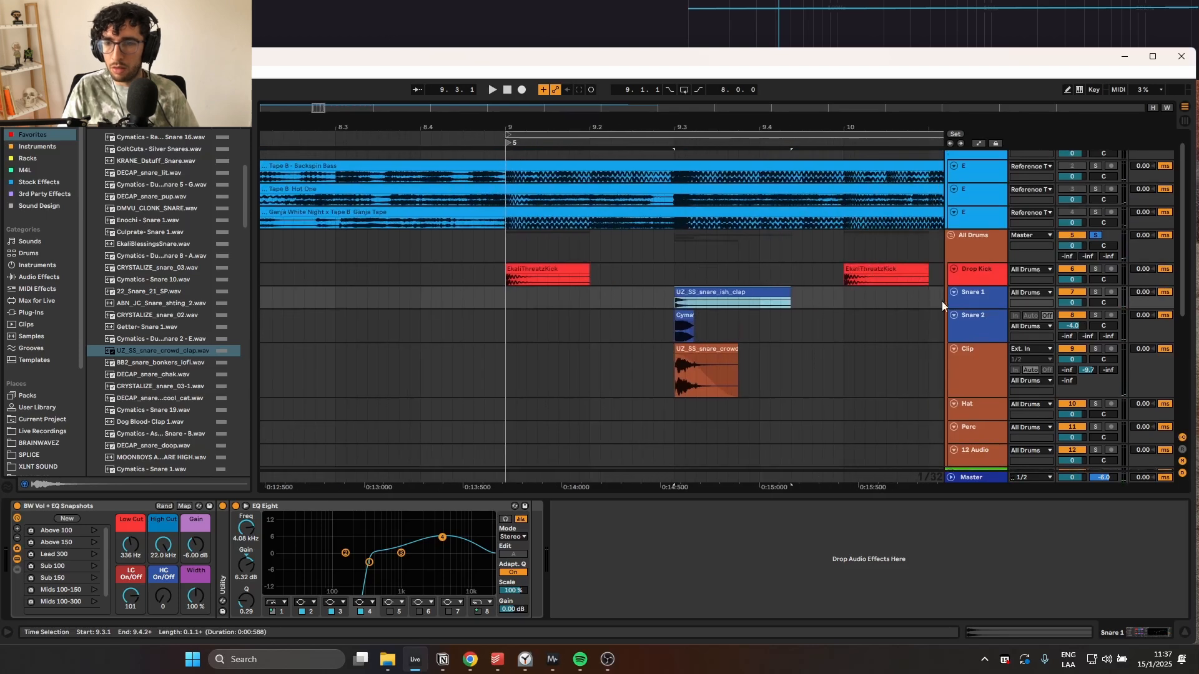
pyautogui.click(991, 312)
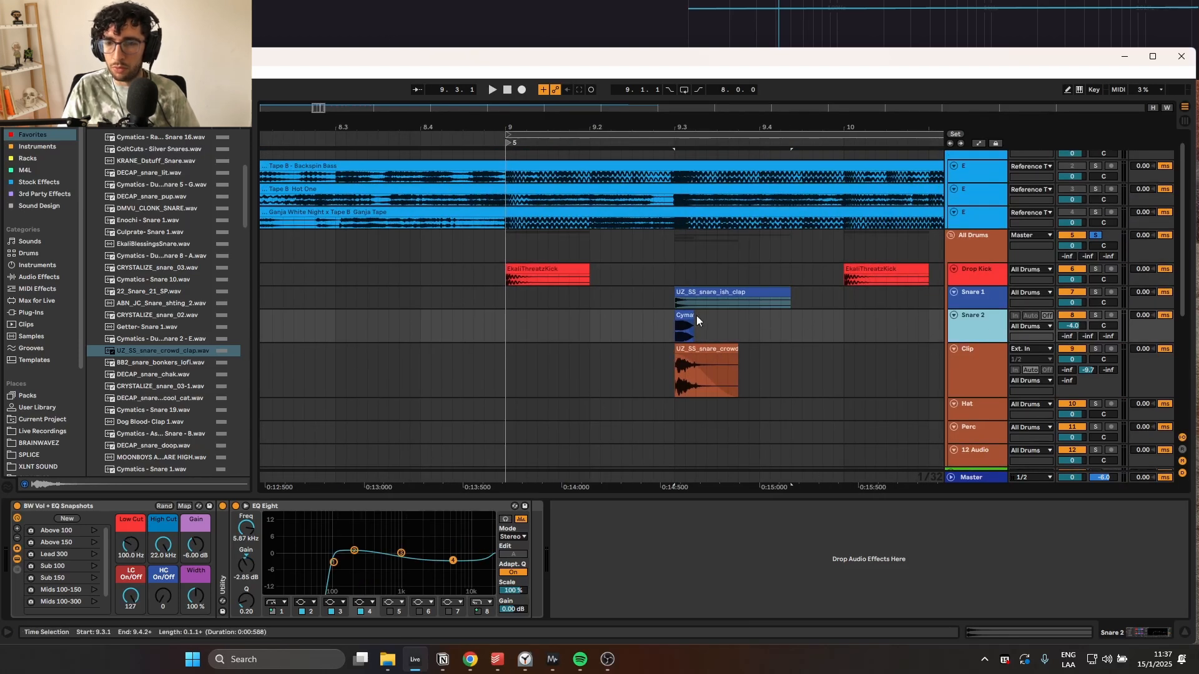
pyautogui.click(746, 321)
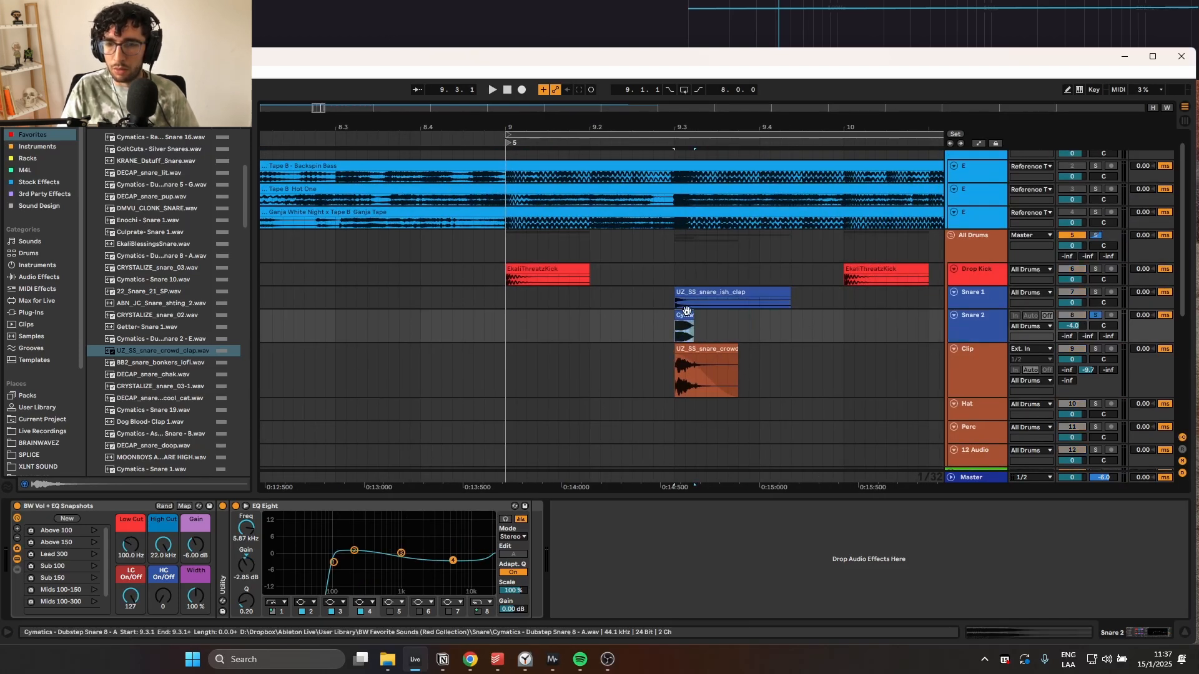
pyautogui.click(704, 348)
pyautogui.press('space')
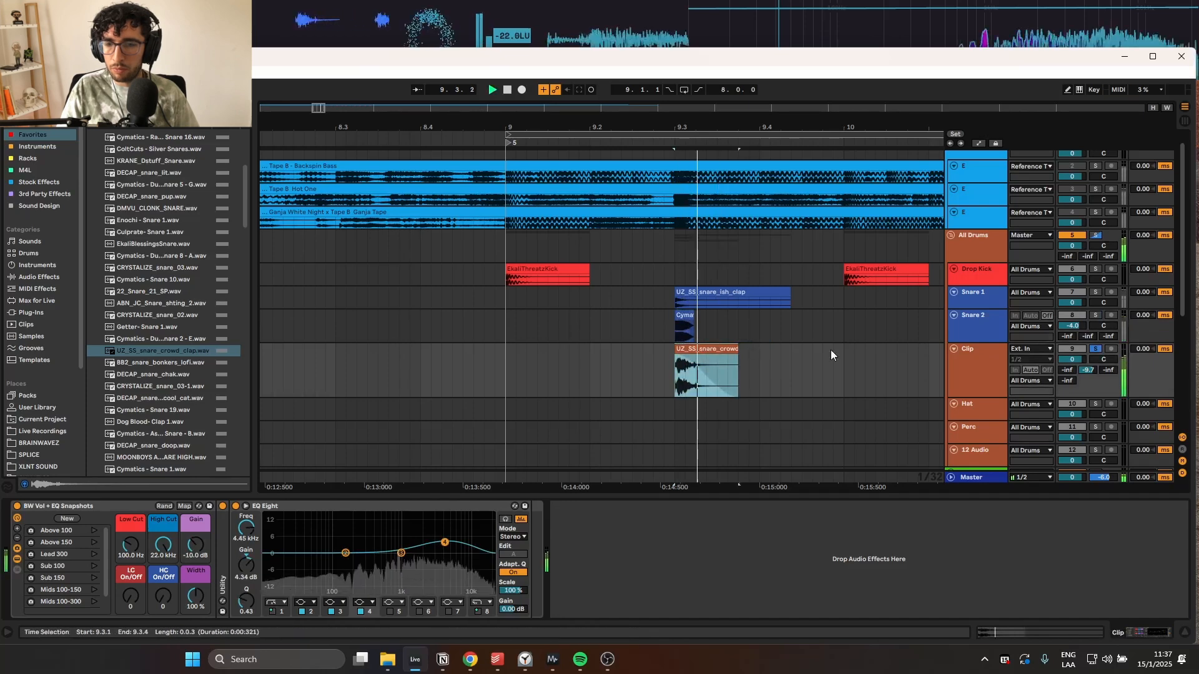
# - Inspect the Channel EQ on the SC Brighter return that the clap track feeds, and replay the soloed clap
pyautogui.click(990, 370)
pyautogui.click(1086, 371)
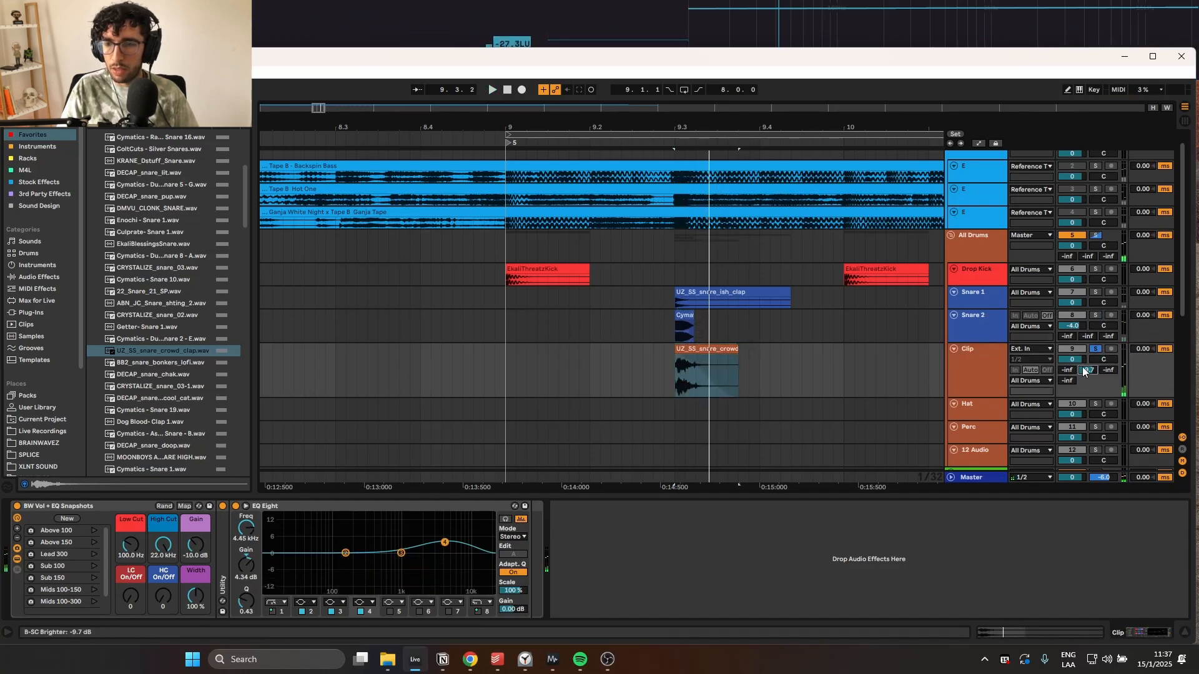
pyautogui.click(1184, 450)
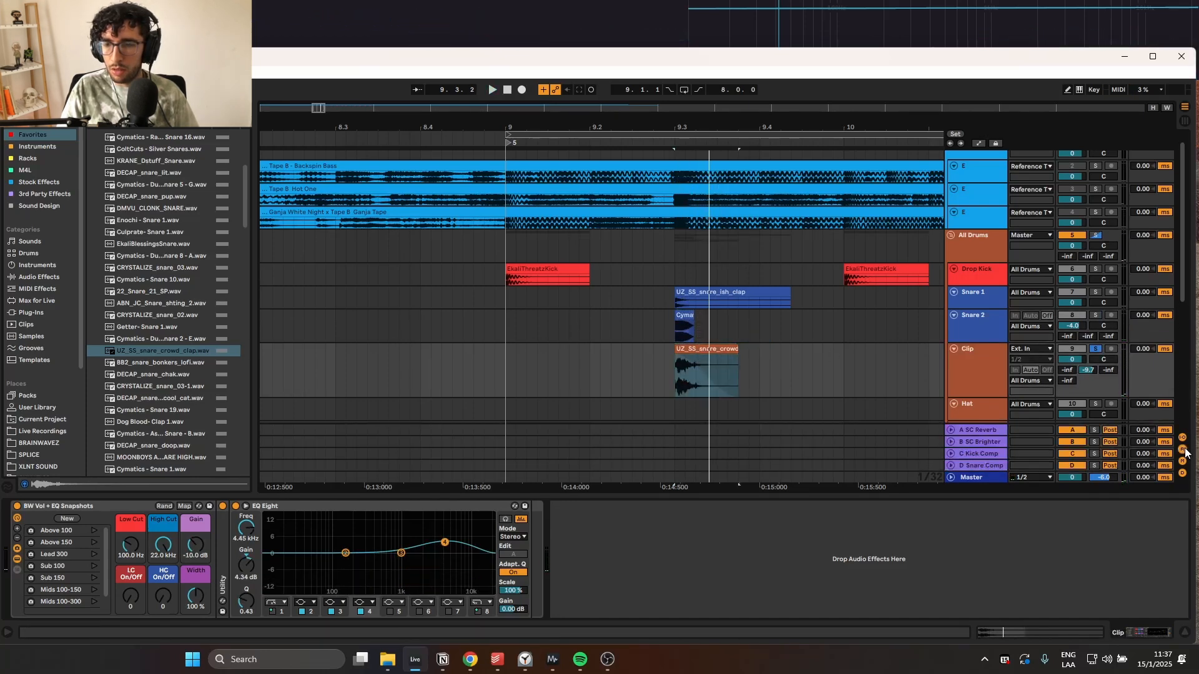
pyautogui.click(982, 447)
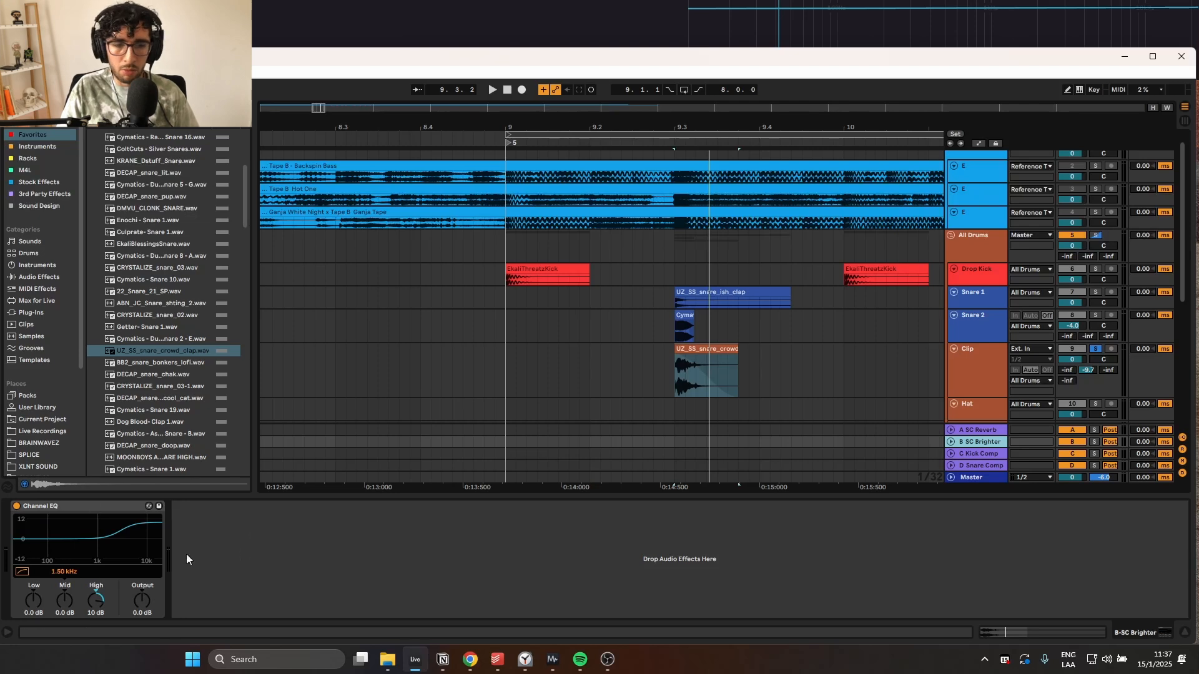
pyautogui.click(1182, 451)
pyautogui.press('space')
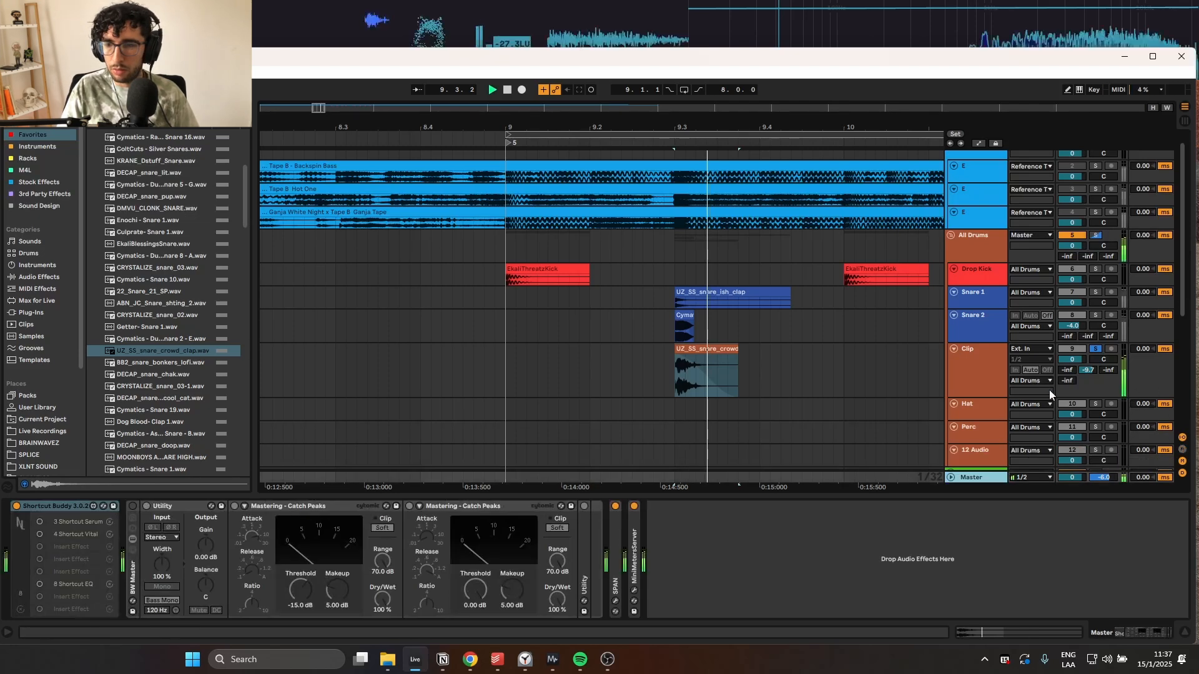
pyautogui.click(995, 357)
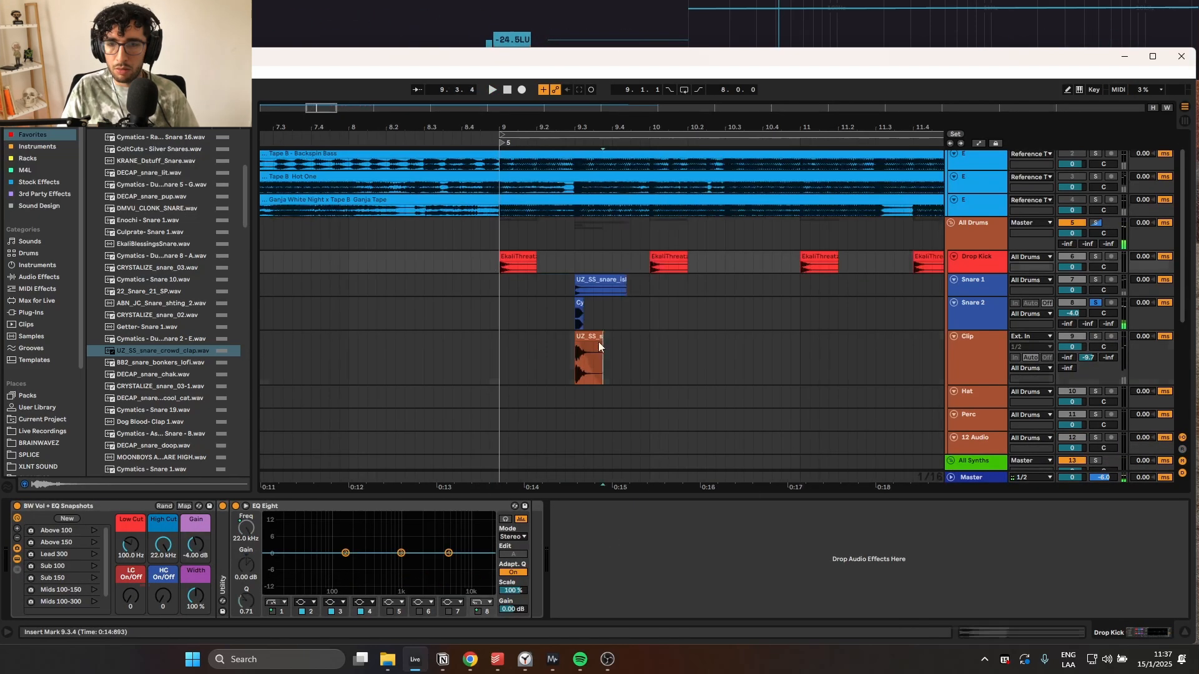
# - Play the full kick, snare and clap pattern from bar 9 with the All Drums group soloed
pyautogui.click(966, 234)
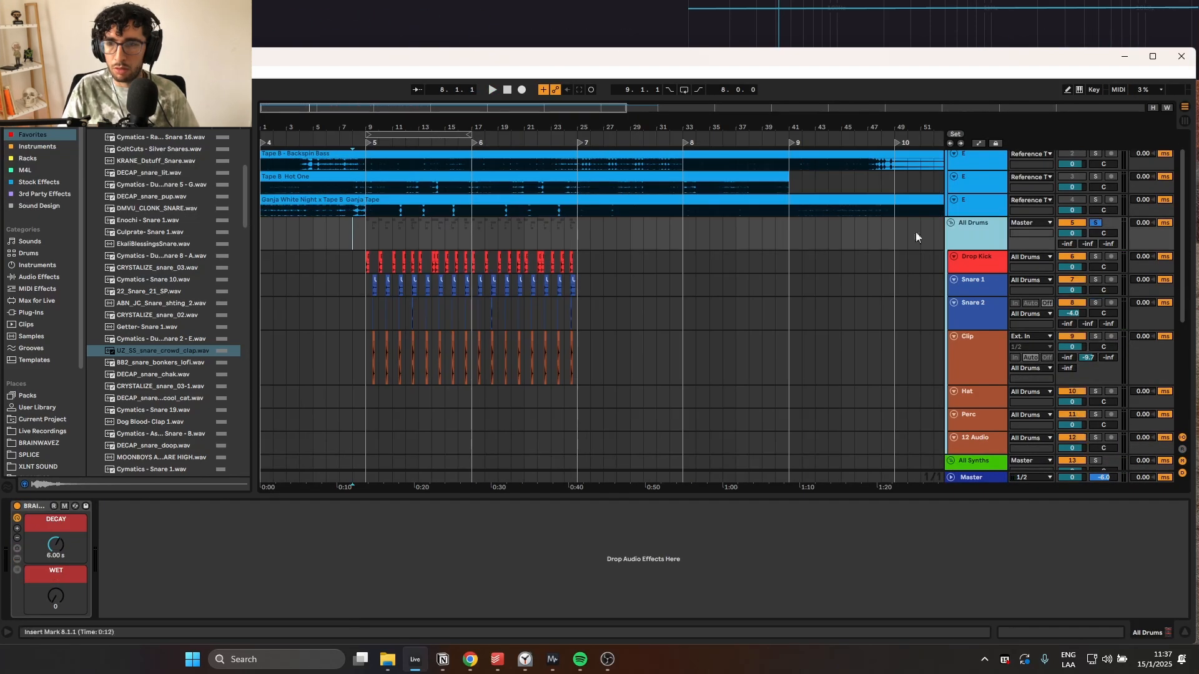
pyautogui.click(400, 228)
pyautogui.click(355, 214)
pyautogui.scroll(3, 361, 229)
pyautogui.click(366, 228)
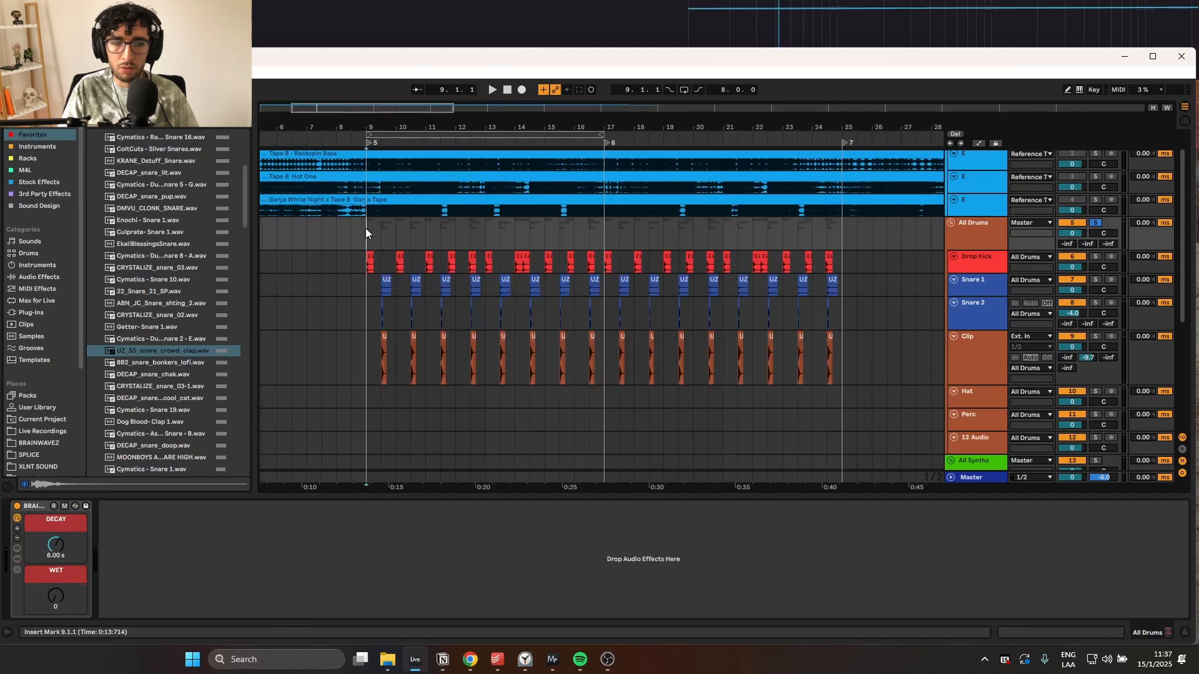
pyautogui.press('space')
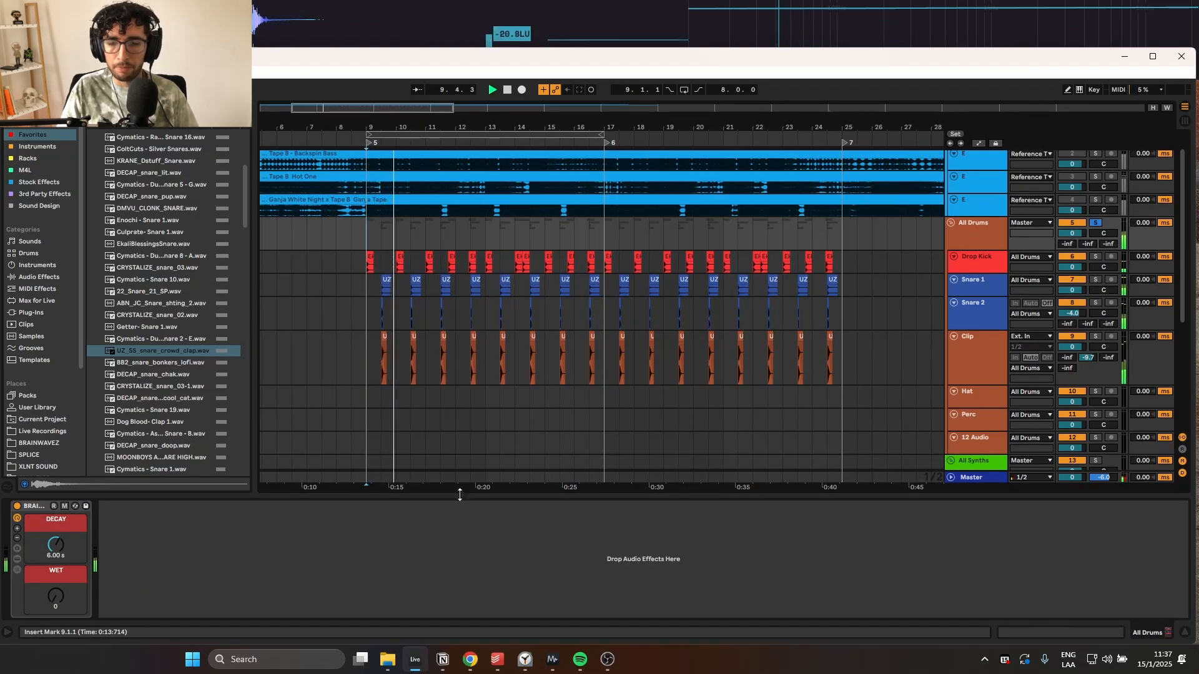
pyautogui.click(609, 661)
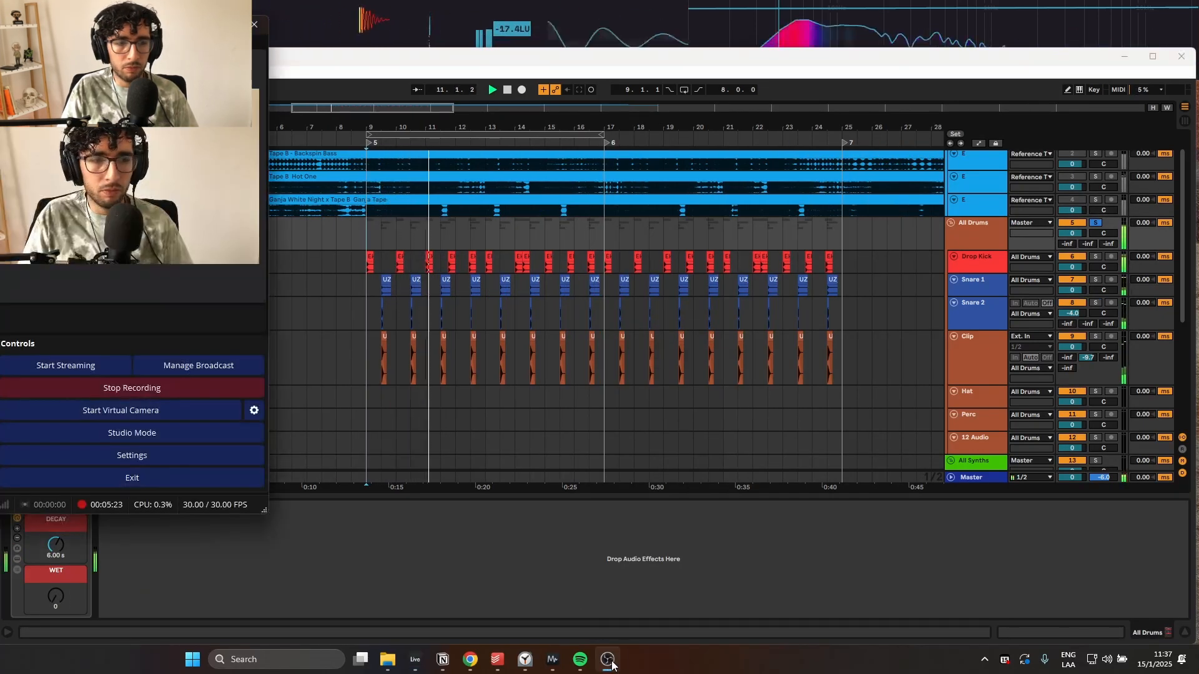
pyautogui.click(608, 661)
# - Listen to the drum pattern from about bar 11 and compare it with the Tape B reference tracks at bar 9
pyautogui.scroll(4, 428, 245)
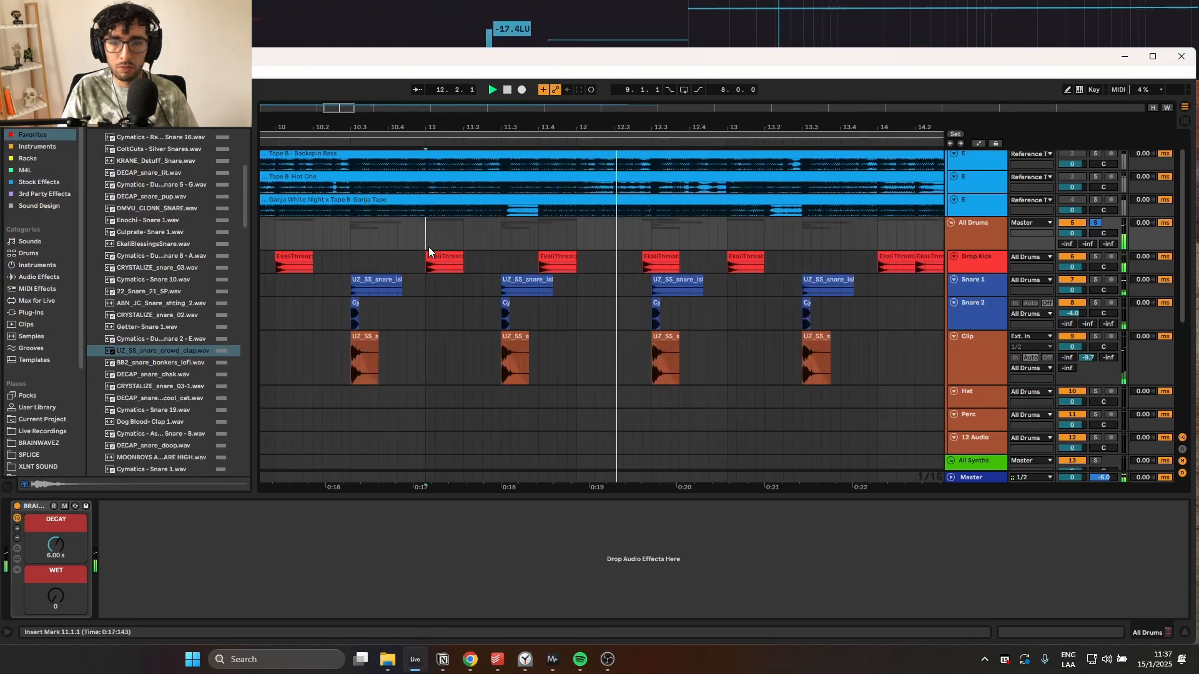
pyautogui.click(427, 246)
pyautogui.scroll(-2, 428, 245)
pyautogui.scroll(4, 499, 261)
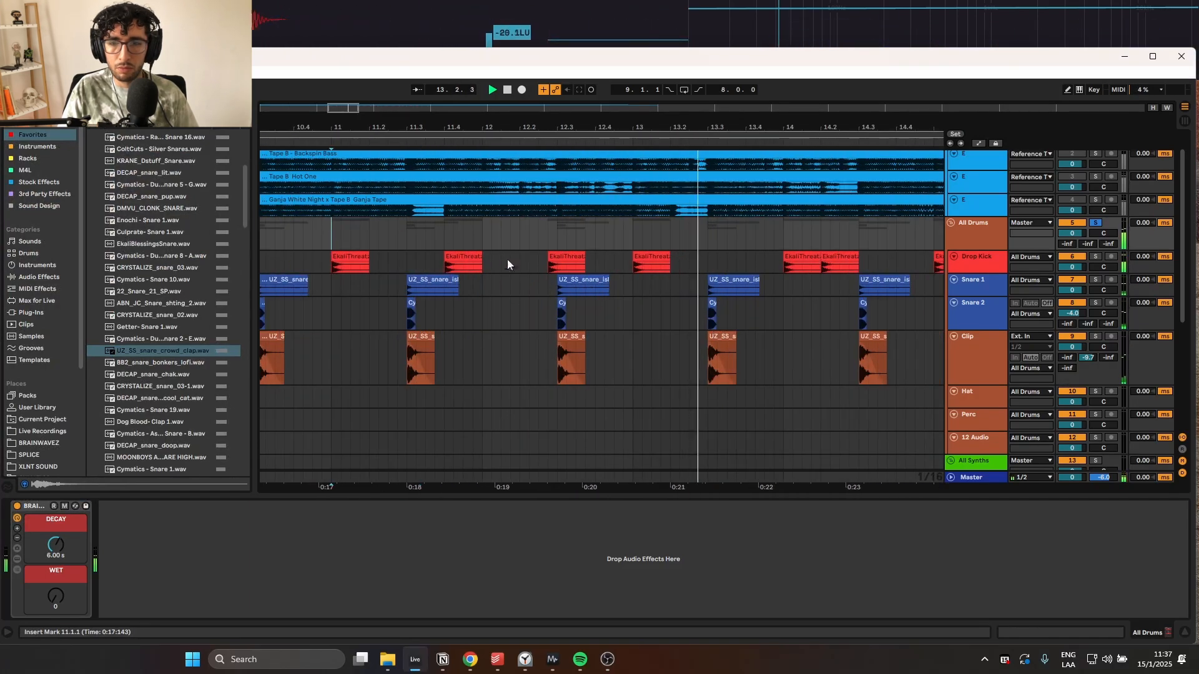
pyautogui.press('space')
pyautogui.scroll(1, 534, 241)
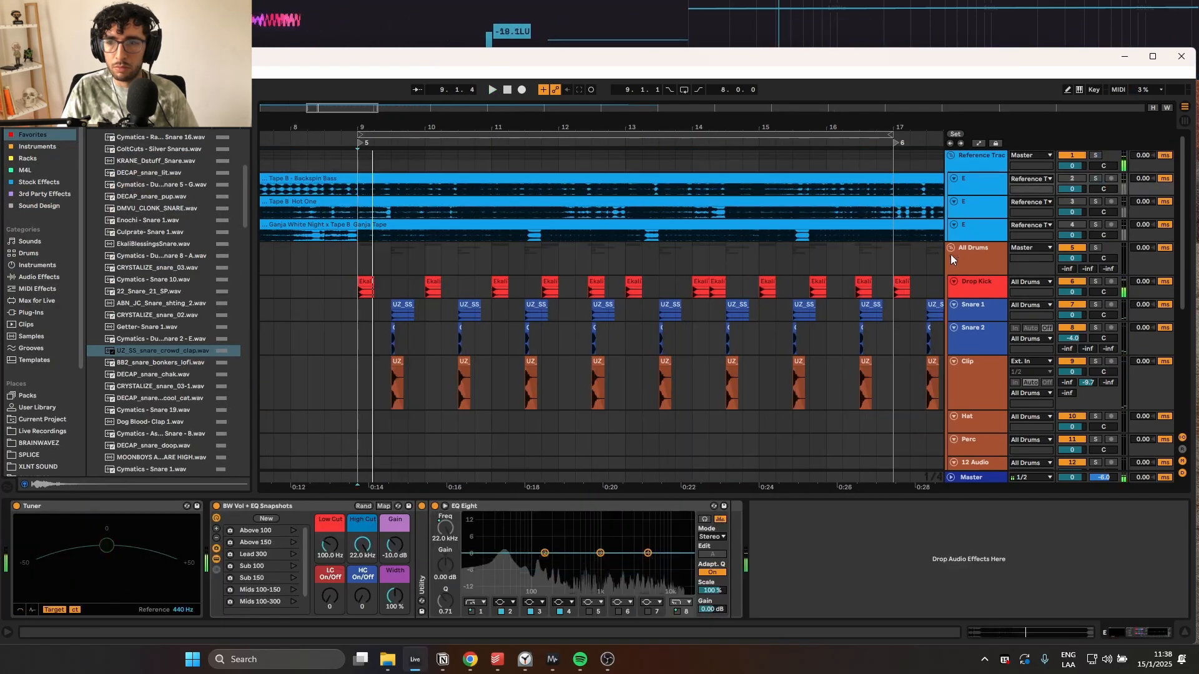
pyautogui.scroll(-5, 949, 274)
pyautogui.scroll(3, 956, 284)
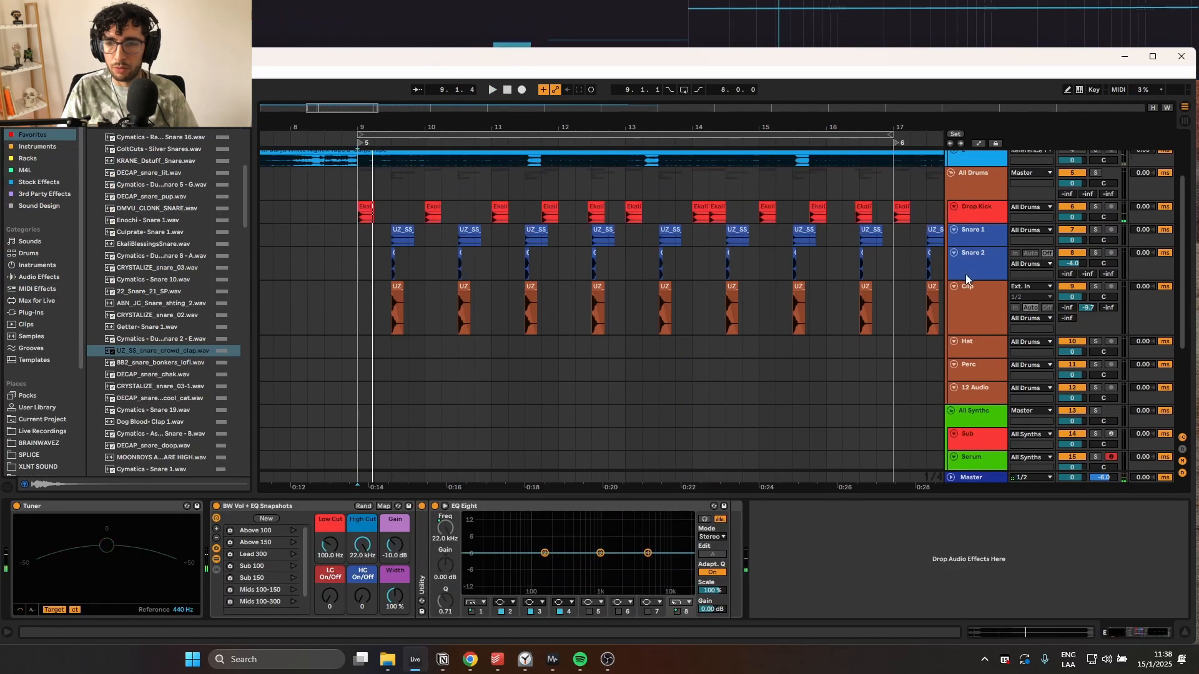
# - Turn on the clap track's low cut at 655 Hz and place the Cymatics Hat 006 sample on the Hat track near bar 9
pyautogui.click(975, 319)
pyautogui.scroll(5, 90, 204)
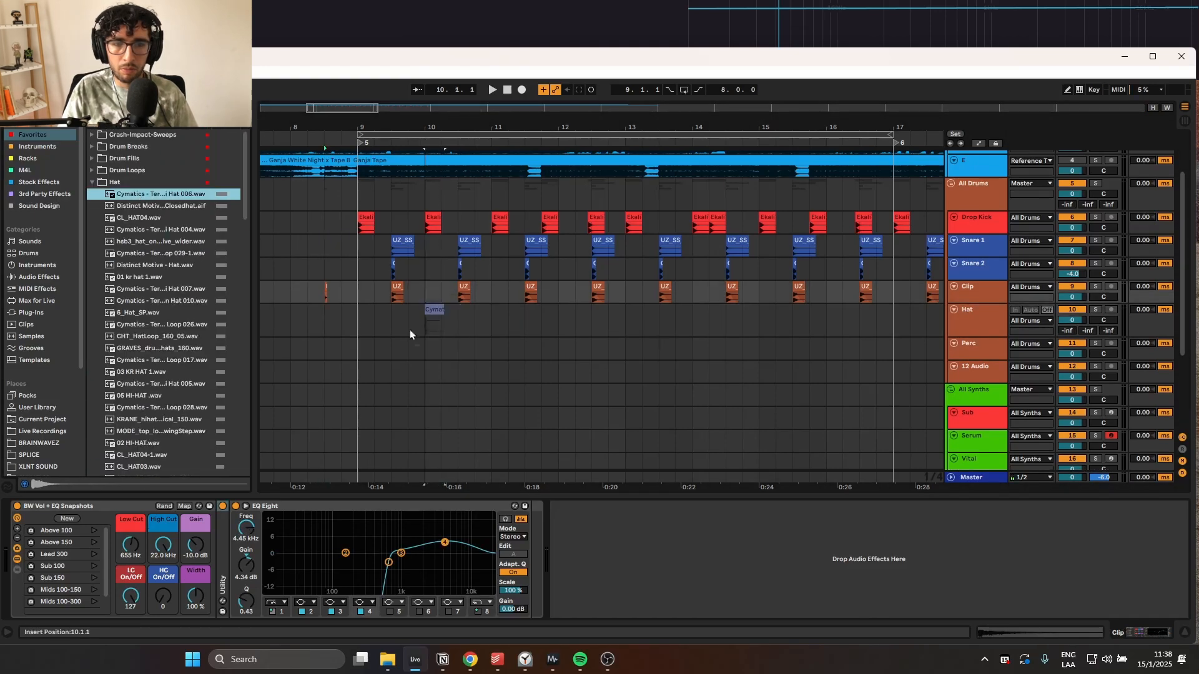
pyautogui.moveTo(410, 334); pyautogui.dragTo(348, 312)
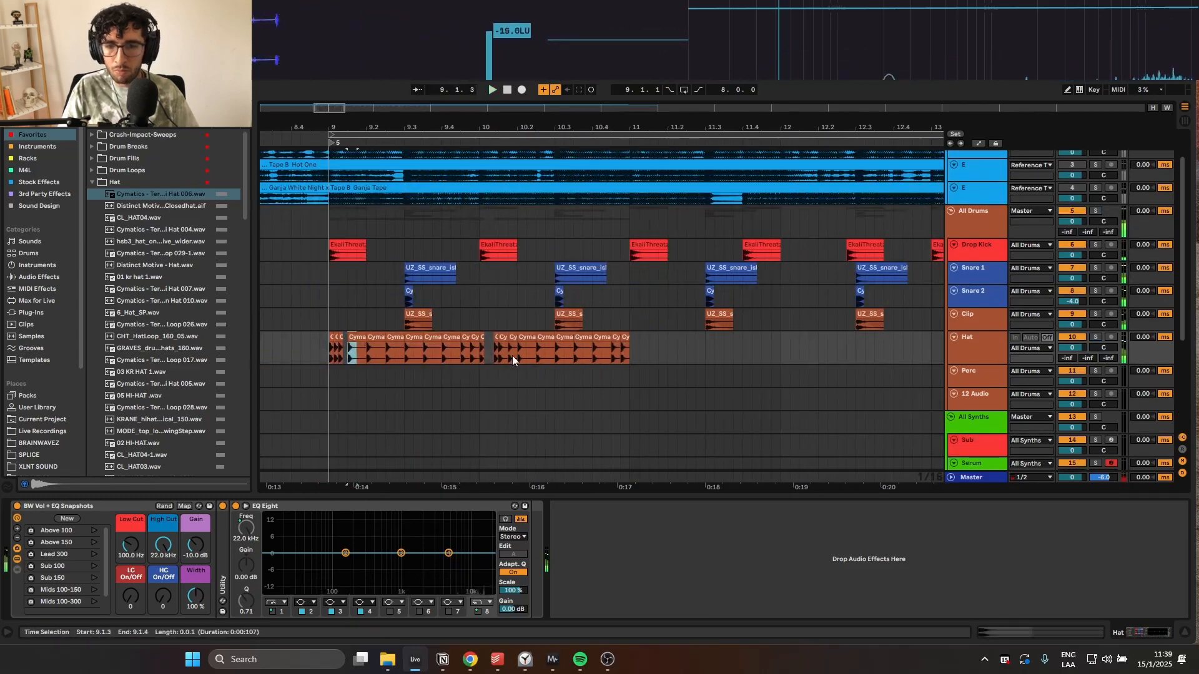
# - Duplicate the two-bar hi-hat pattern from bars 9 and 10 so that it repeats from bar 11
pyautogui.click(627, 353)
pyautogui.moveTo(628, 351); pyautogui.dragTo(328, 354)
pyautogui.hotkey('ctrl', 'd')
pyautogui.scroll(-3, 334, 351)
pyautogui.scroll(1, 339, 354)
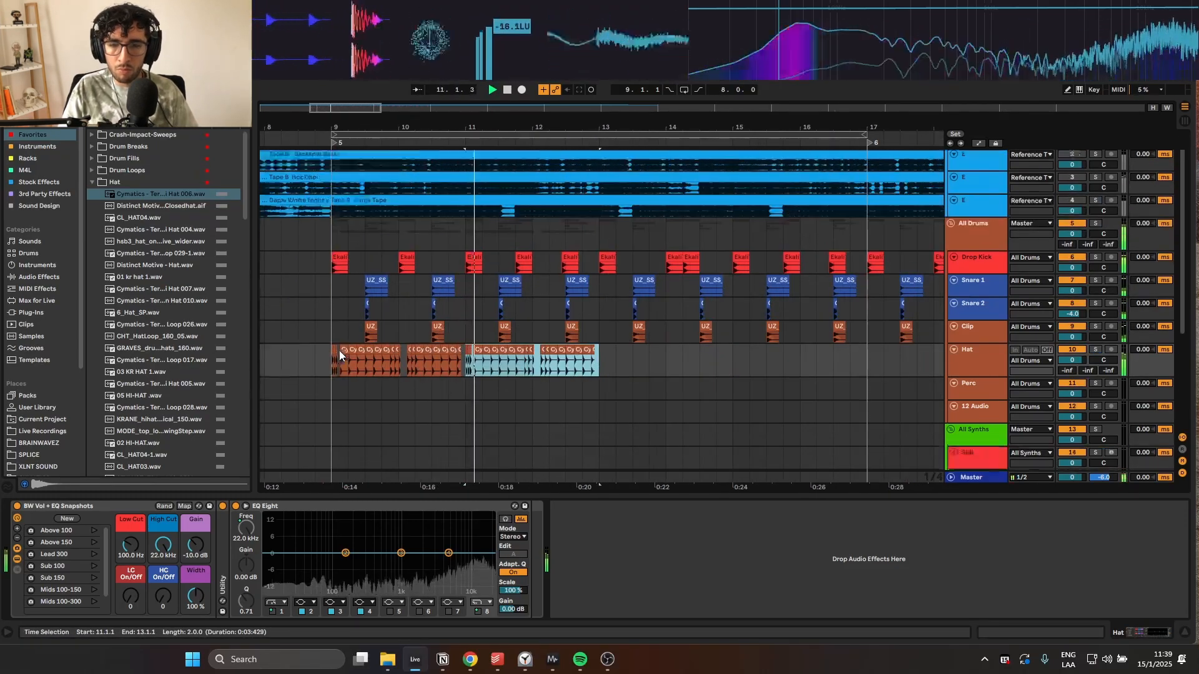
# - Play the soloed drum group with the hi-hats from bar 9 and examine the start of the Hat pattern
pyautogui.scroll(-3, 340, 353)
pyautogui.click(341, 330)
pyautogui.scroll(4, 347, 319)
pyautogui.scroll(-2, 332, 274)
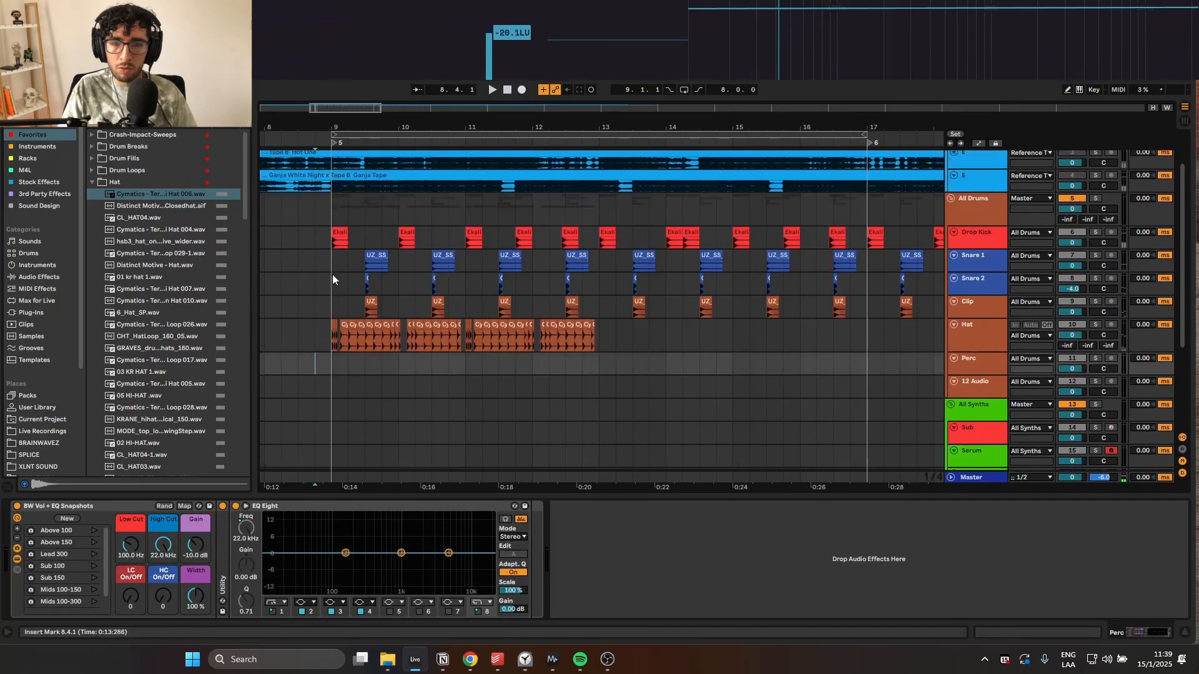
pyautogui.click(333, 212)
pyautogui.press('space')
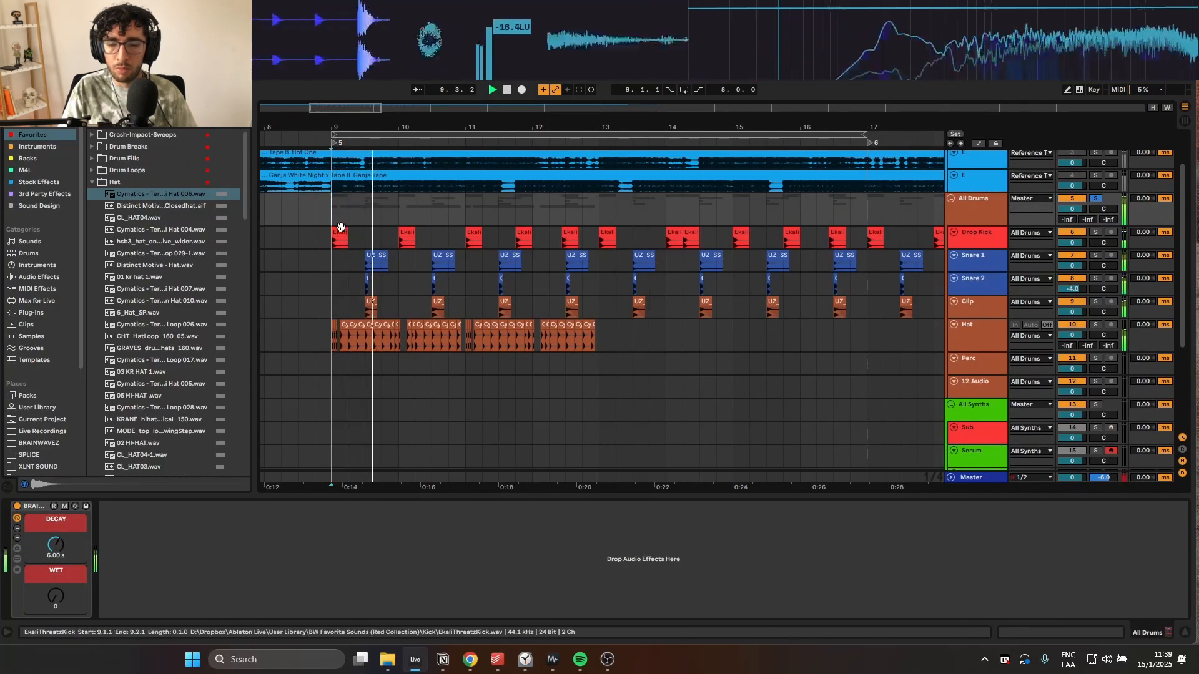
pyautogui.click(325, 342)
pyautogui.press('space')
pyautogui.scroll(5, 330, 335)
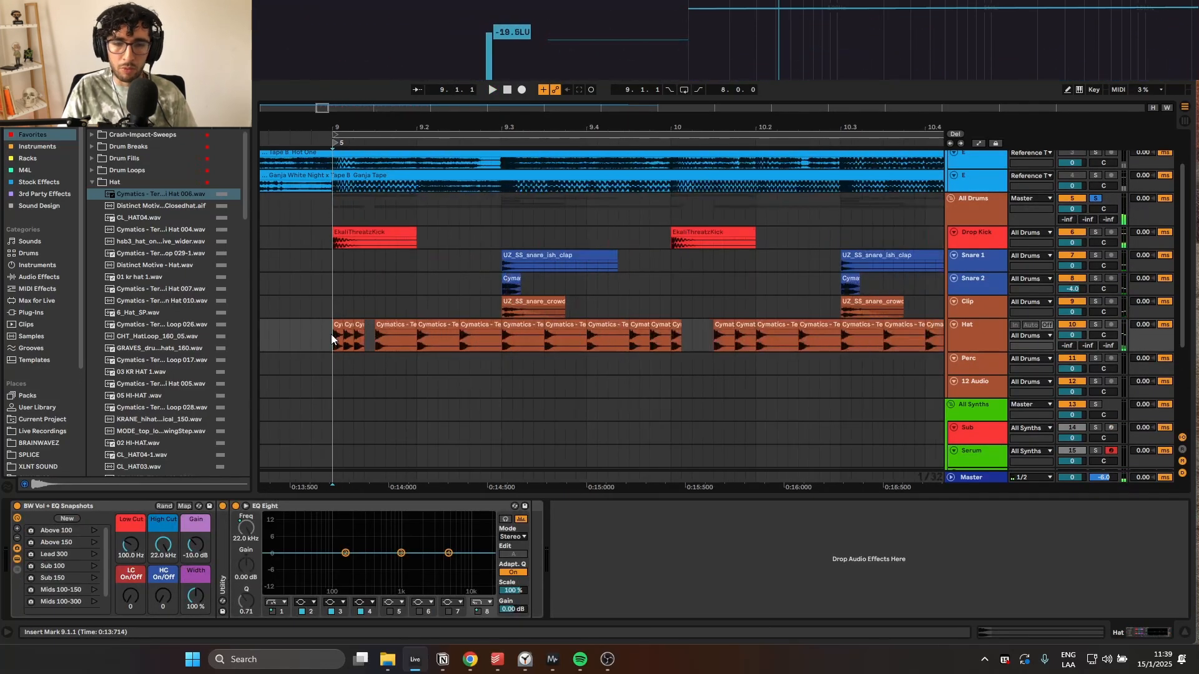
# - Show the Racks collection and set the Hat track's delay to 10 ms while the drums play
pyautogui.click(95, 182)
pyautogui.click(27, 158)
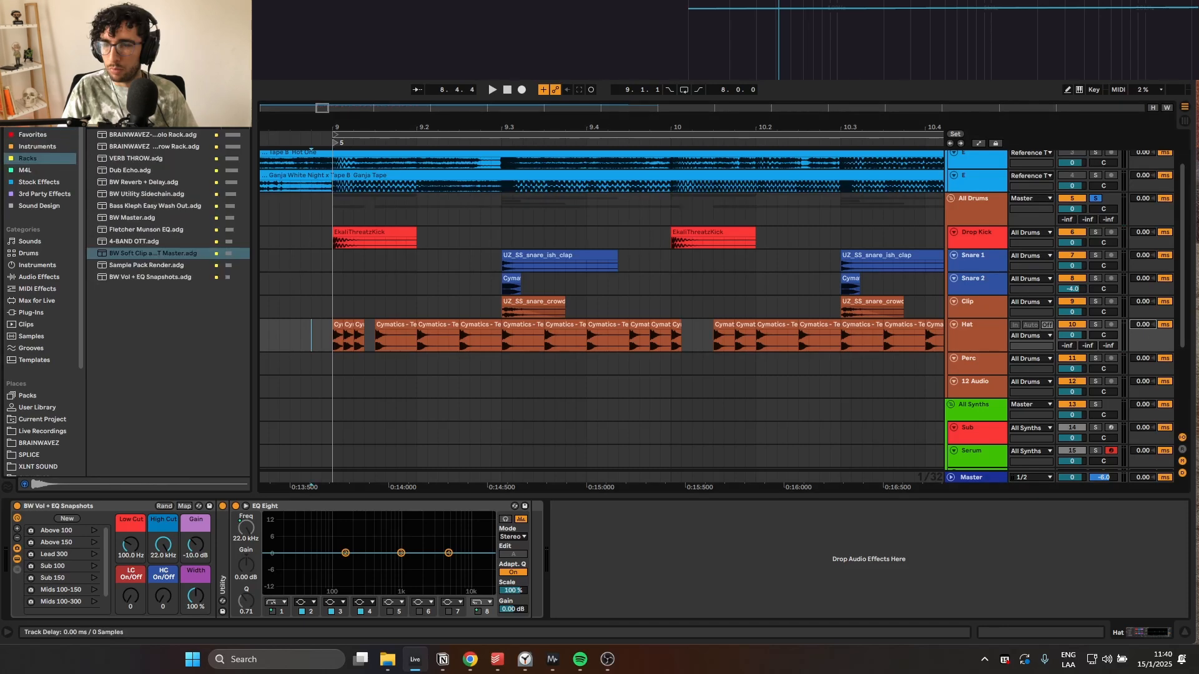
pyautogui.press('space')
pyautogui.moveTo(1143, 324); pyautogui.dragTo(1137, 321)
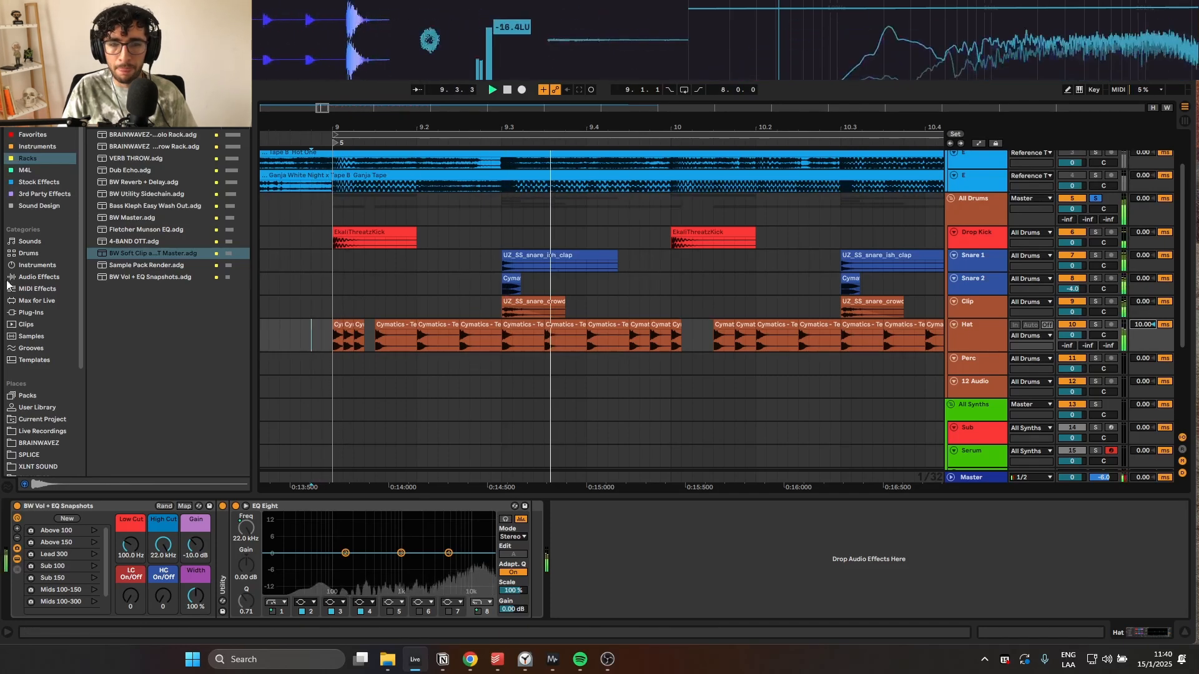
# - Find Auto Pan, add it to the Hat track with a 65.1% amount, and turn on the track's low cut at 785 Hz
pyautogui.click(53, 180)
pyautogui.click(28, 159)
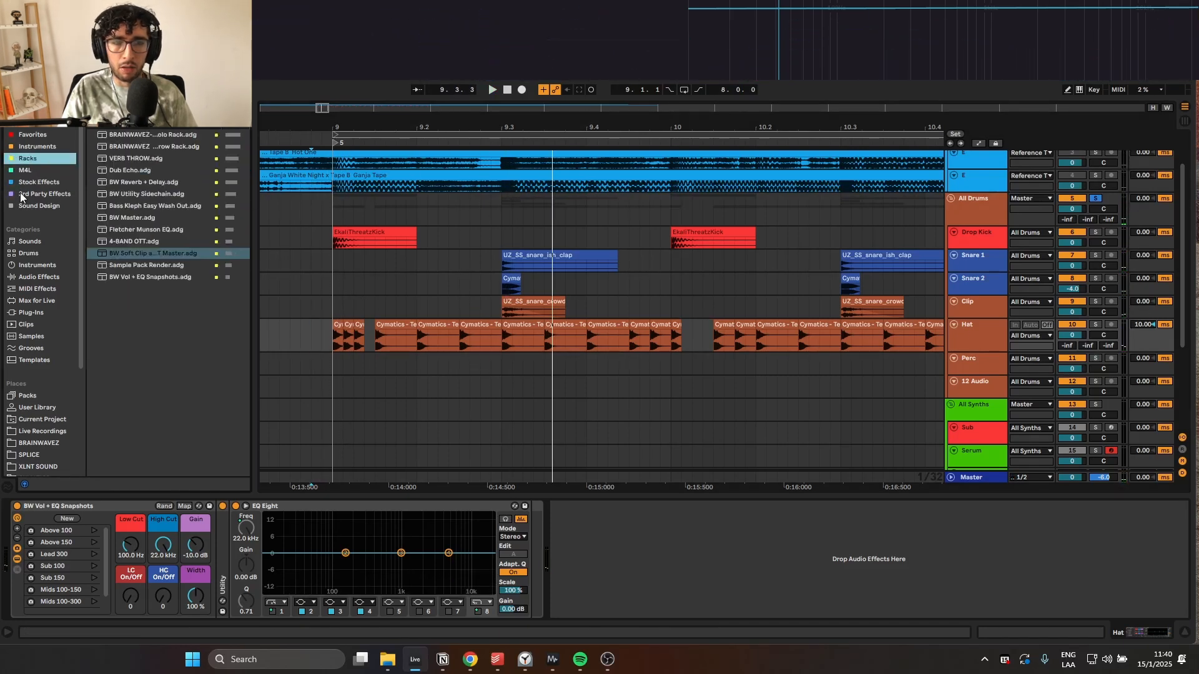
pyautogui.click(43, 183)
pyautogui.click(47, 160)
pyautogui.click(48, 170)
pyautogui.hotkey('ctrl', 'f')
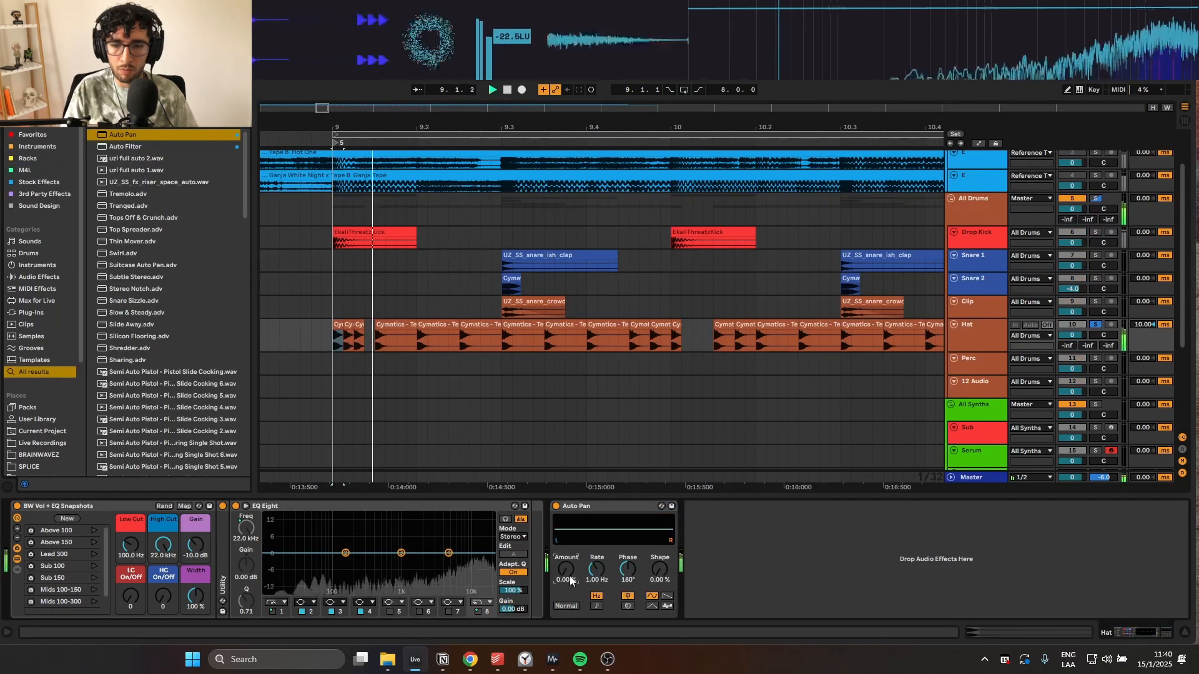
pyautogui.moveTo(568, 573)
pyautogui.mouseDown()
pyautogui.moveTo(568, 538)
pyautogui.moveTo(570, 561)
pyautogui.mouseUp()
pyautogui.press('space')
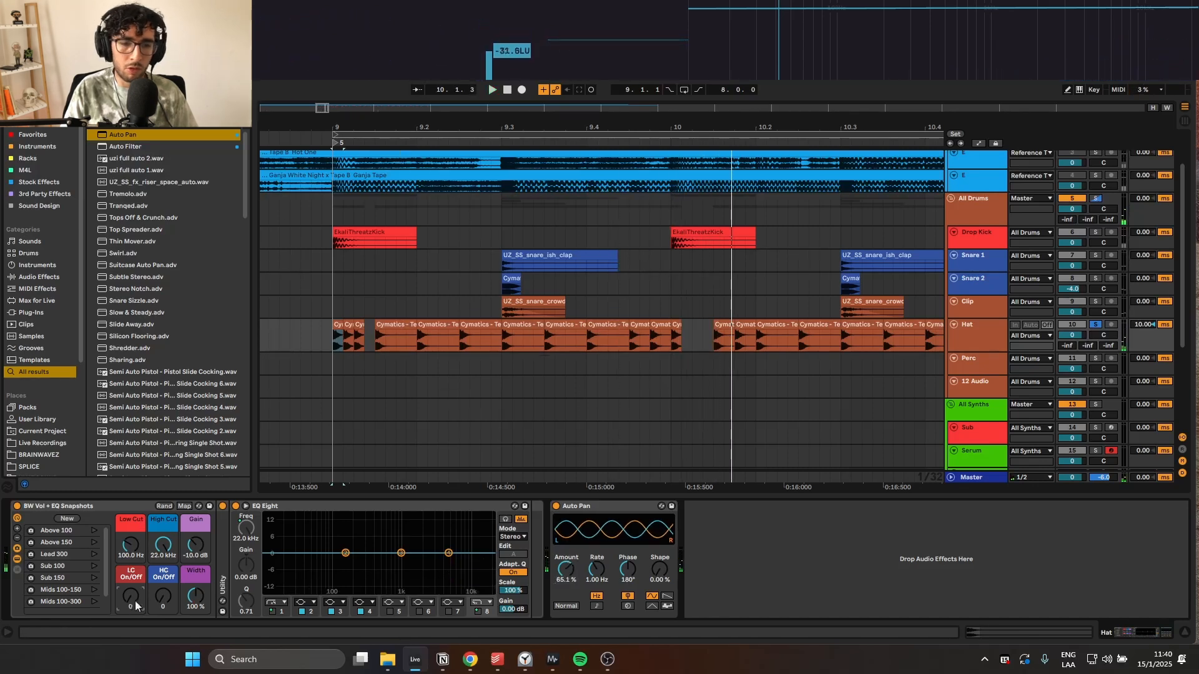
pyautogui.press('space')
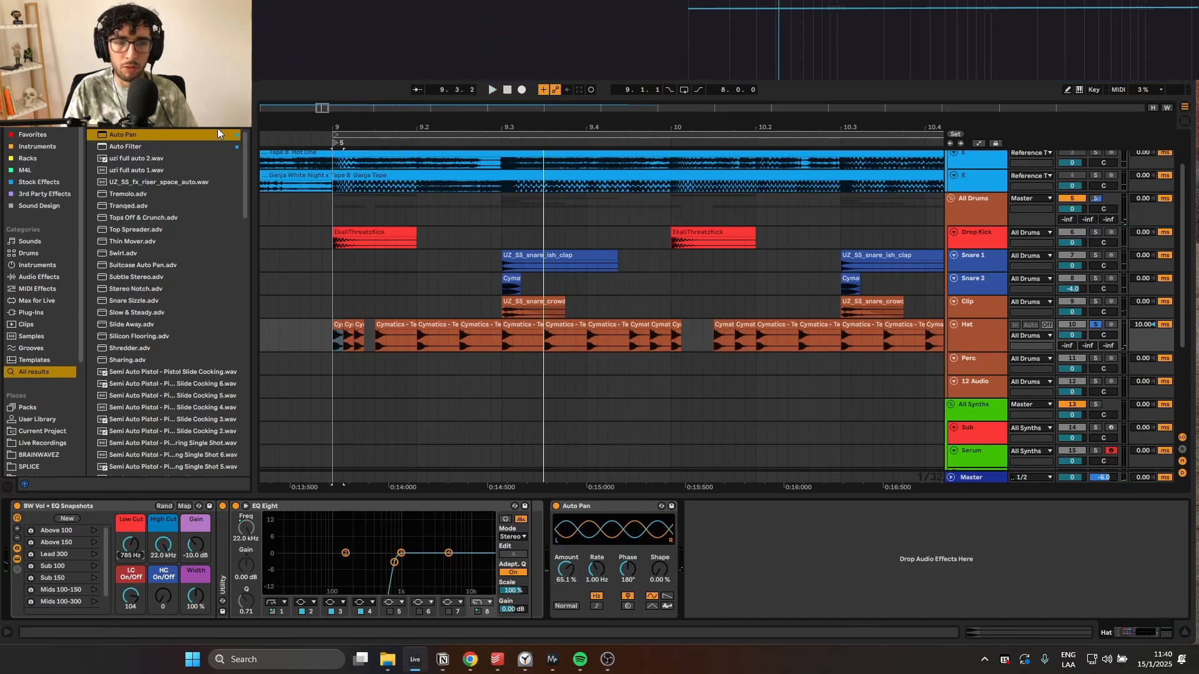
# - Add a second Auto Pan to the Hat track with phase 0° and amount 56.3%, and play the soloed hats from bar 9
pyautogui.moveTo(202, 137); pyautogui.dragTo(744, 529)
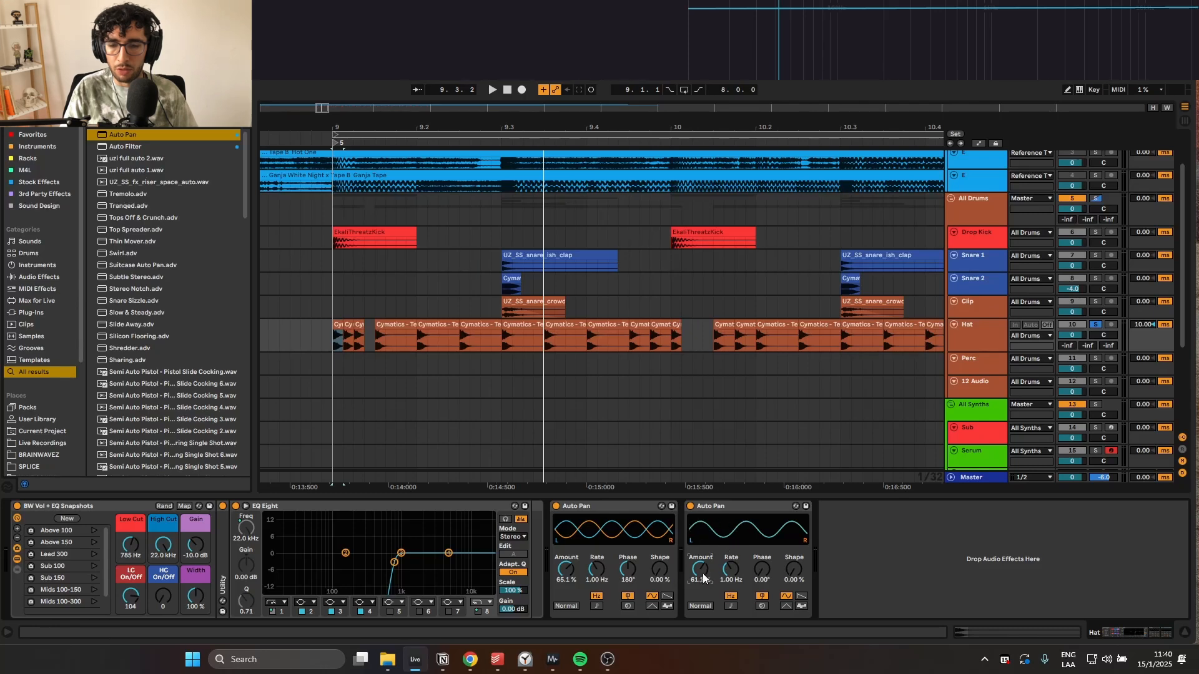
pyautogui.scroll(-3, 463, 388)
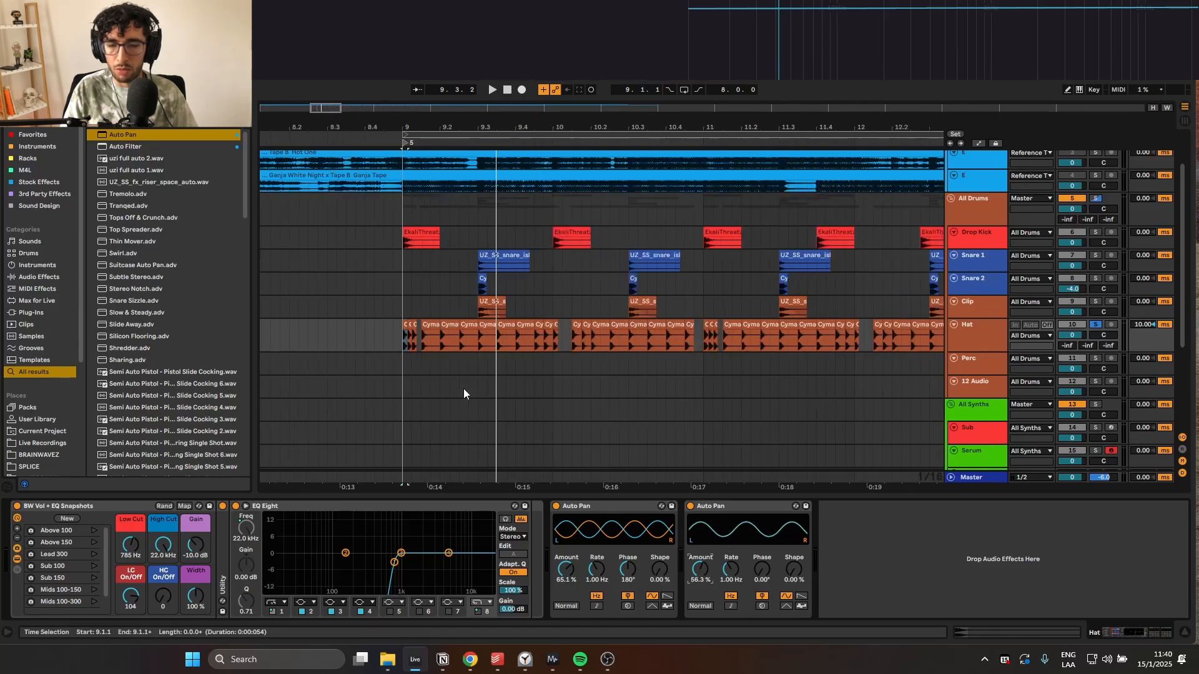
pyautogui.click(385, 338)
pyautogui.scroll(5, 406, 337)
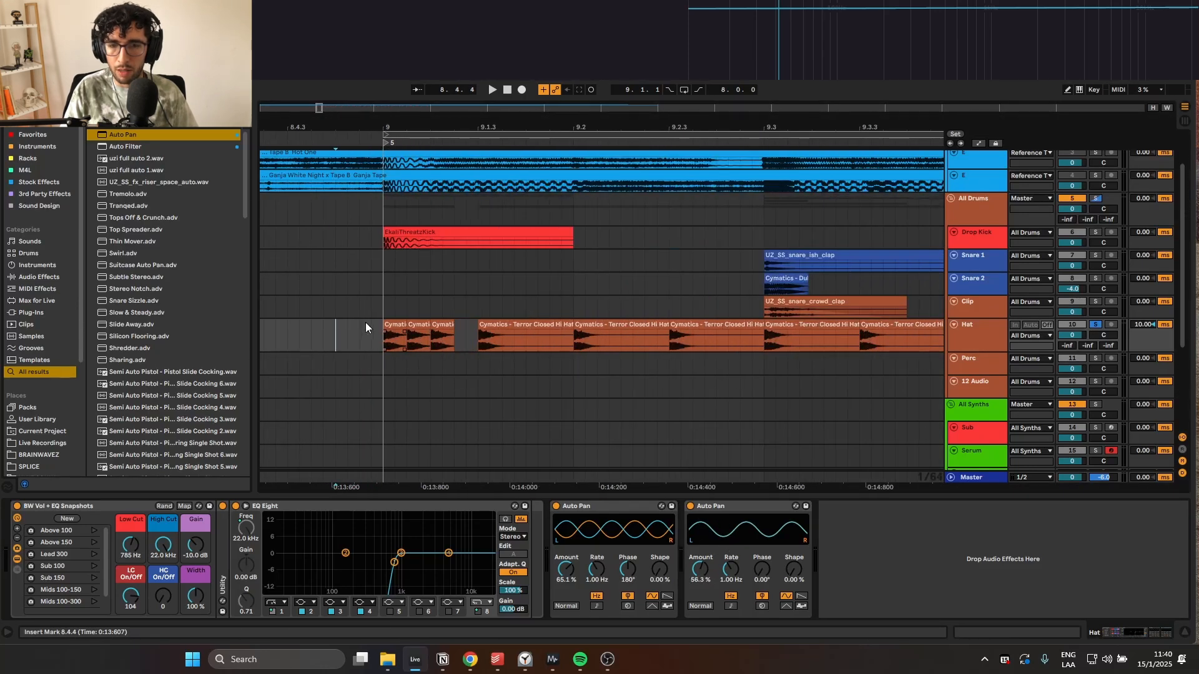
pyautogui.click(391, 337)
pyautogui.press('space')
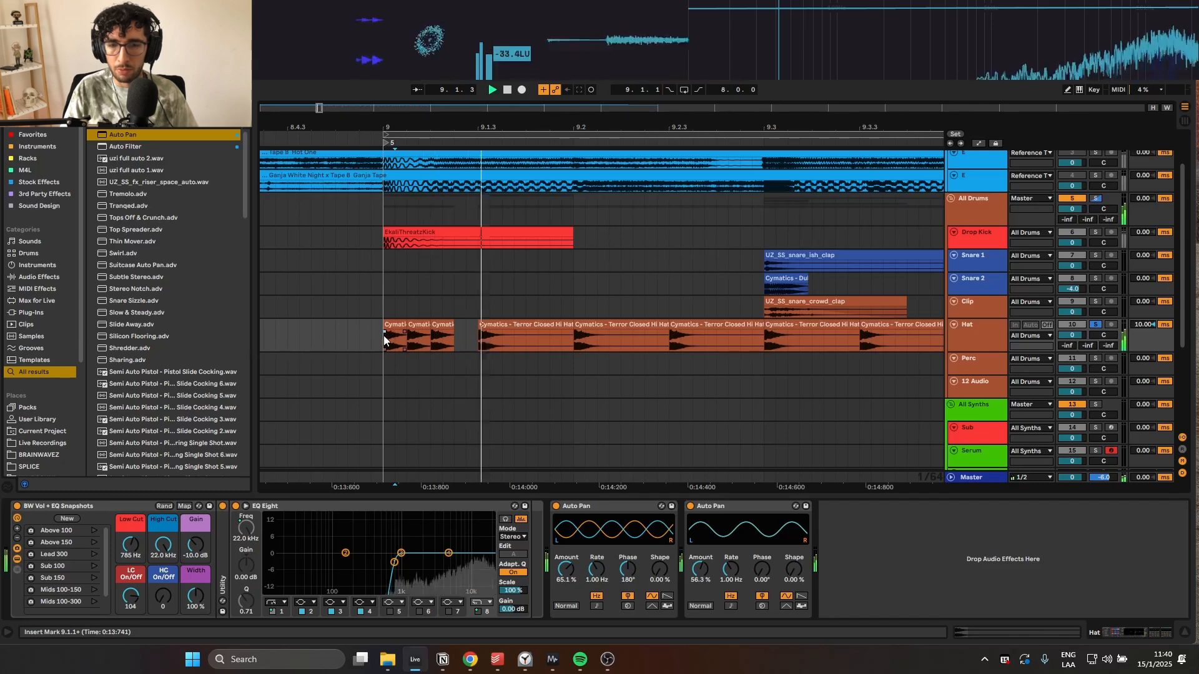
pyautogui.scroll(-2, 383, 335)
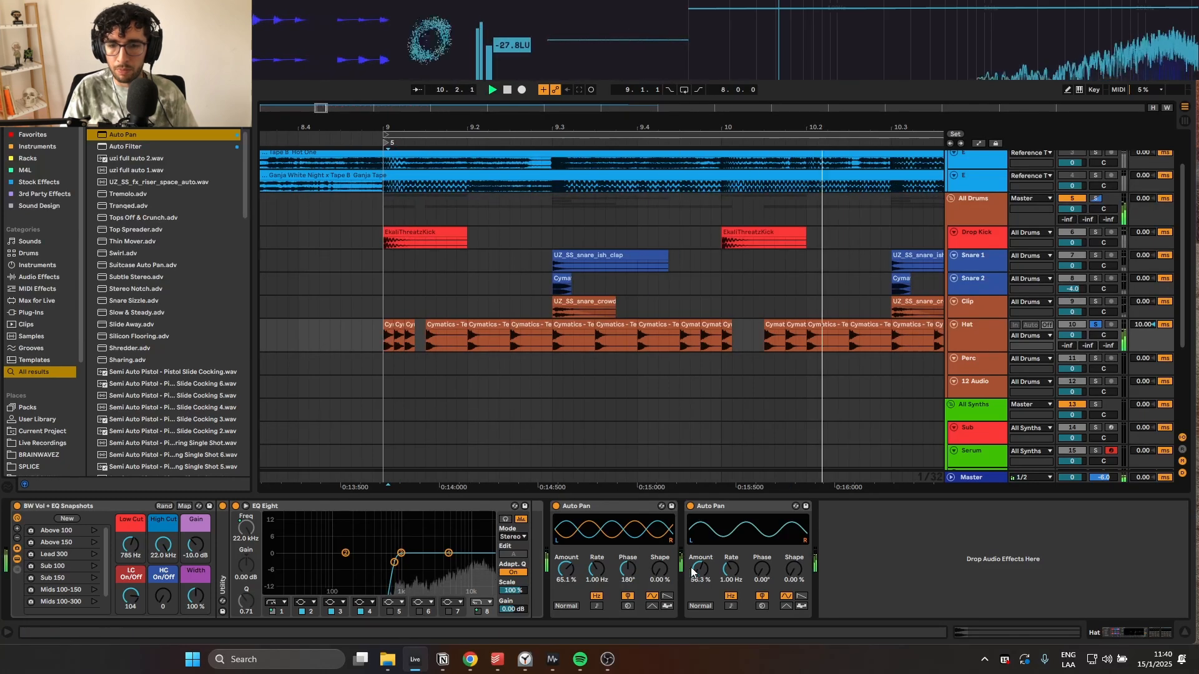
# - Set the Hat track's second Auto Pan to 43.7% amount and 0.93 Hz rate, unsolo the hats and play the drums from bar 9
pyautogui.moveTo(700, 566); pyautogui.dragTo(731, 562)
pyautogui.press('s')
pyautogui.press('space')
pyautogui.press('space')
pyautogui.scroll(-3, 532, 363)
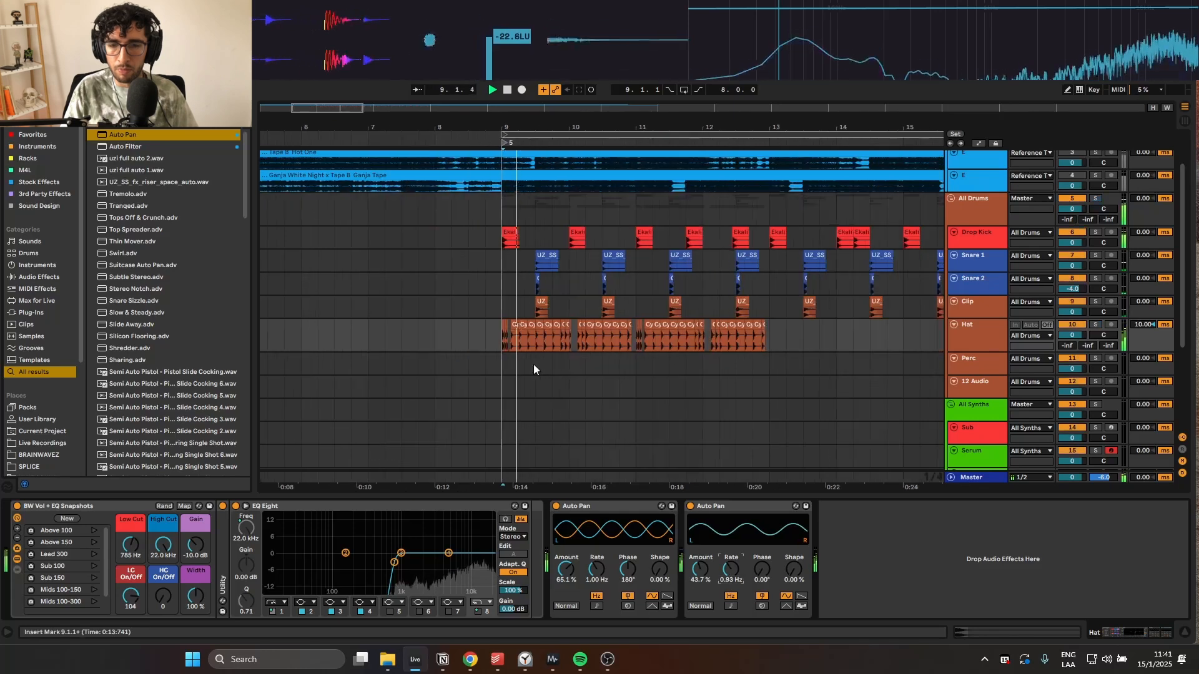
pyautogui.click(471, 333)
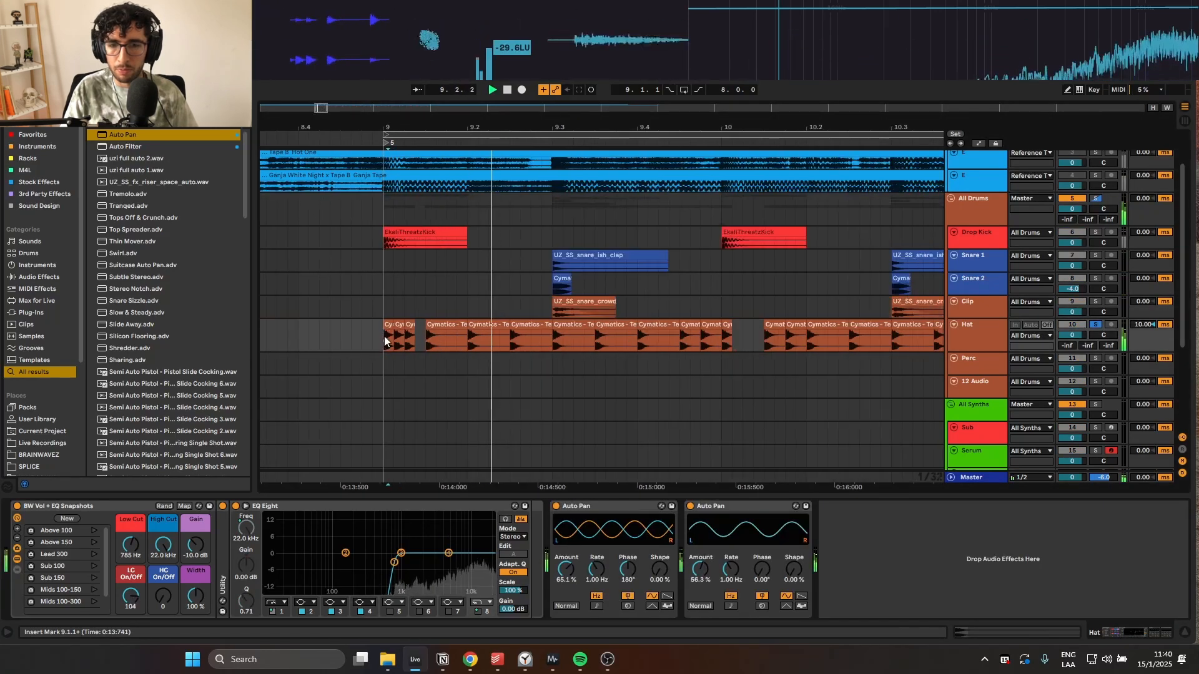
pyautogui.moveTo(700, 569); pyautogui.dragTo(731, 558)
pyautogui.scroll(-5, 534, 366)
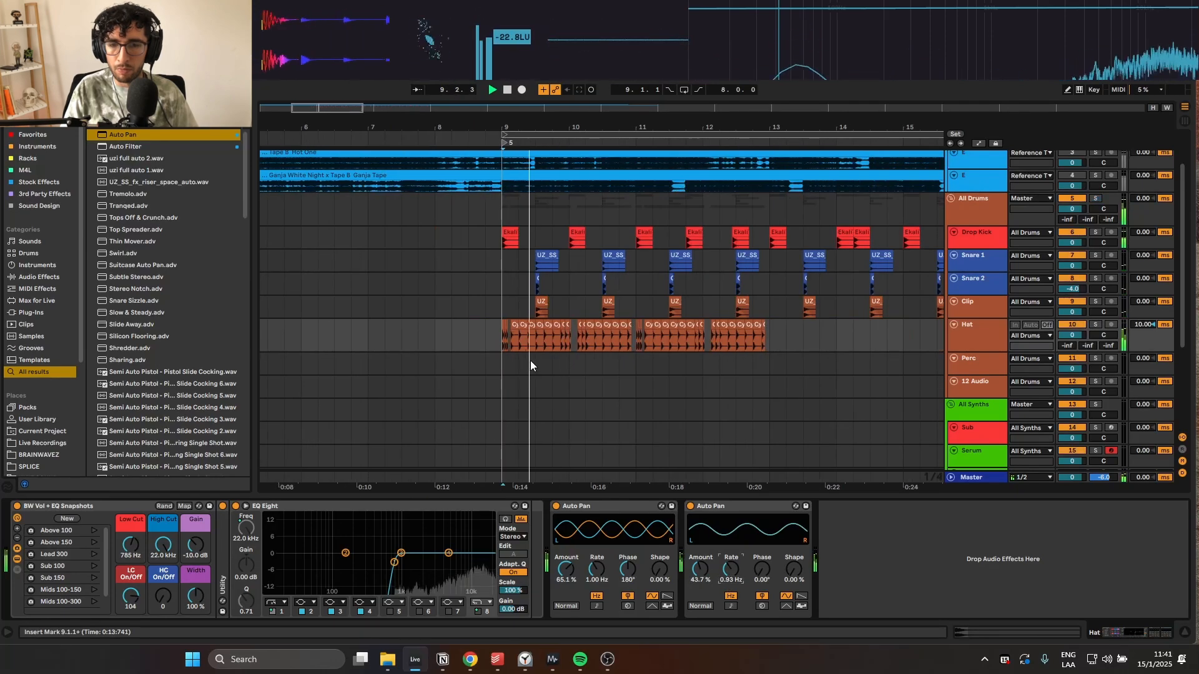
# - Raise the Hat track's send to the SC Reverb return, make the track taller and play the drums to check it
pyautogui.scroll(1, 500, 327)
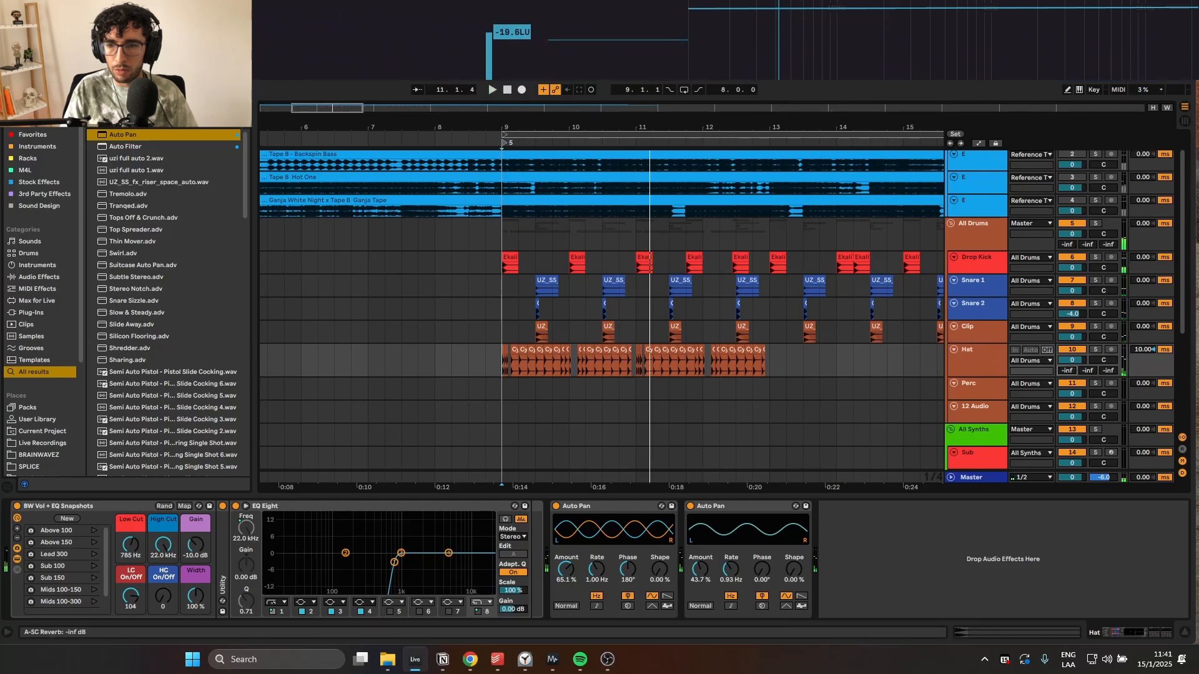
pyautogui.moveTo(1056, 370); pyautogui.dragTo(1057, 366)
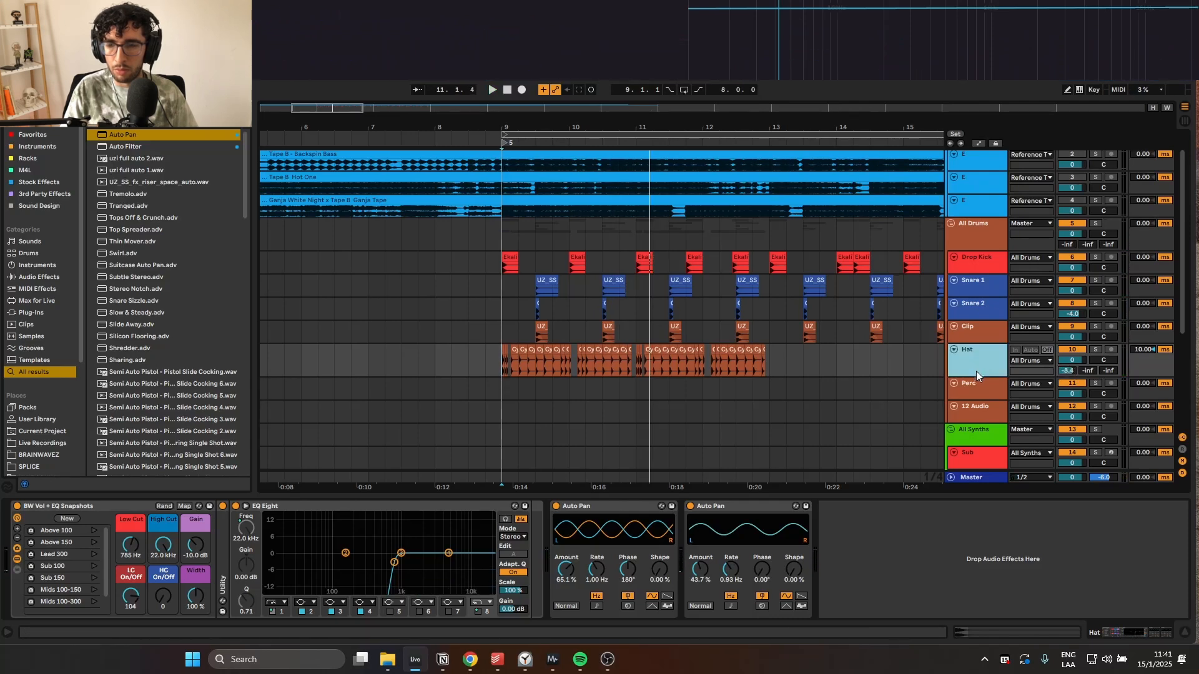
pyautogui.moveTo(973, 378); pyautogui.dragTo(973, 389)
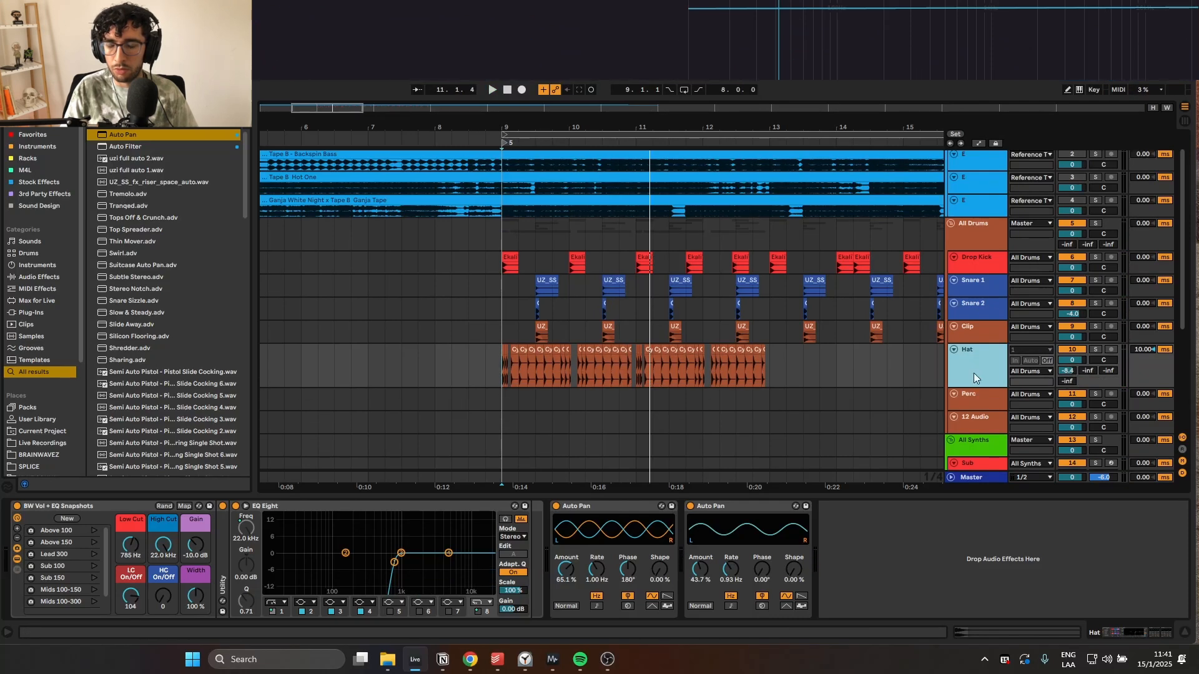
pyautogui.press('space')
pyautogui.moveTo(1070, 369); pyautogui.dragTo(1070, 377)
pyautogui.press('space')
pyautogui.press('space')
# - Duplicate the four-bar hi-hat pattern on the Hat track so it fills bars 9 to 17, and return to bar 9
pyautogui.scroll(1, 749, 375)
pyautogui.moveTo(770, 388); pyautogui.dragTo(500, 391)
pyautogui.hotkey('ctrl', 'd')
pyautogui.moveTo(1067, 396); pyautogui.dragTo(1068, 403)
pyautogui.click(469, 267)
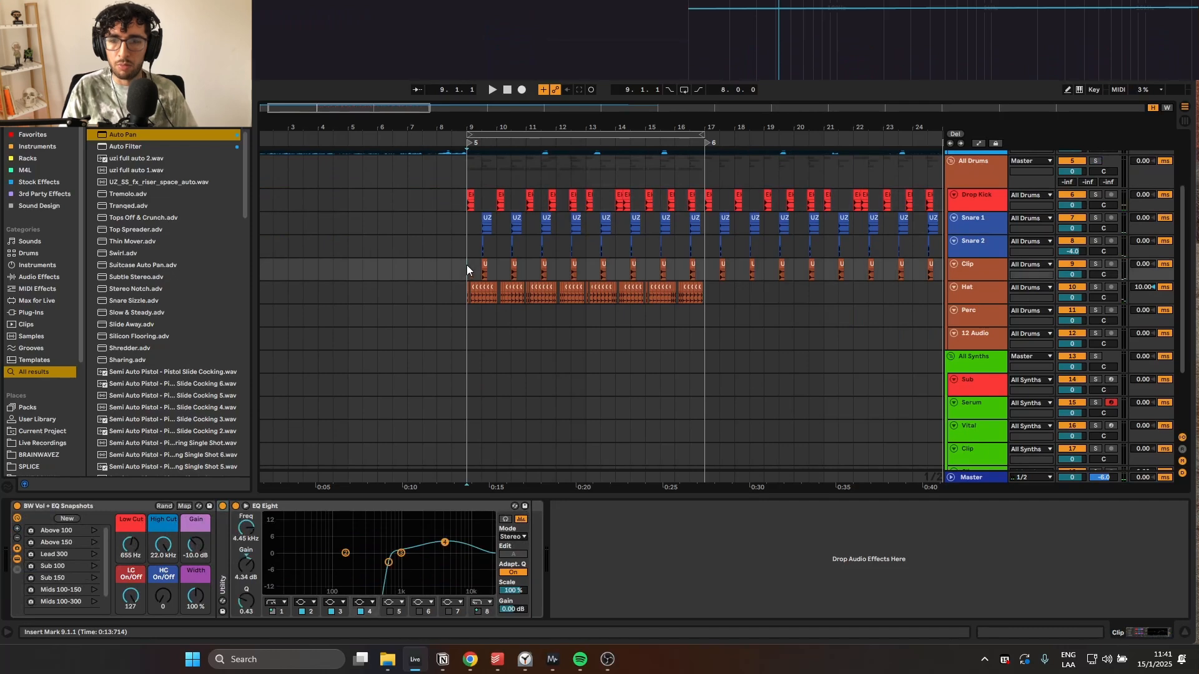
# - Examine the extended drum arrangement from bar 9 and the empty Perc track beneath the hats
pyautogui.scroll(3, 467, 265)
pyautogui.scroll(-3, 467, 258)
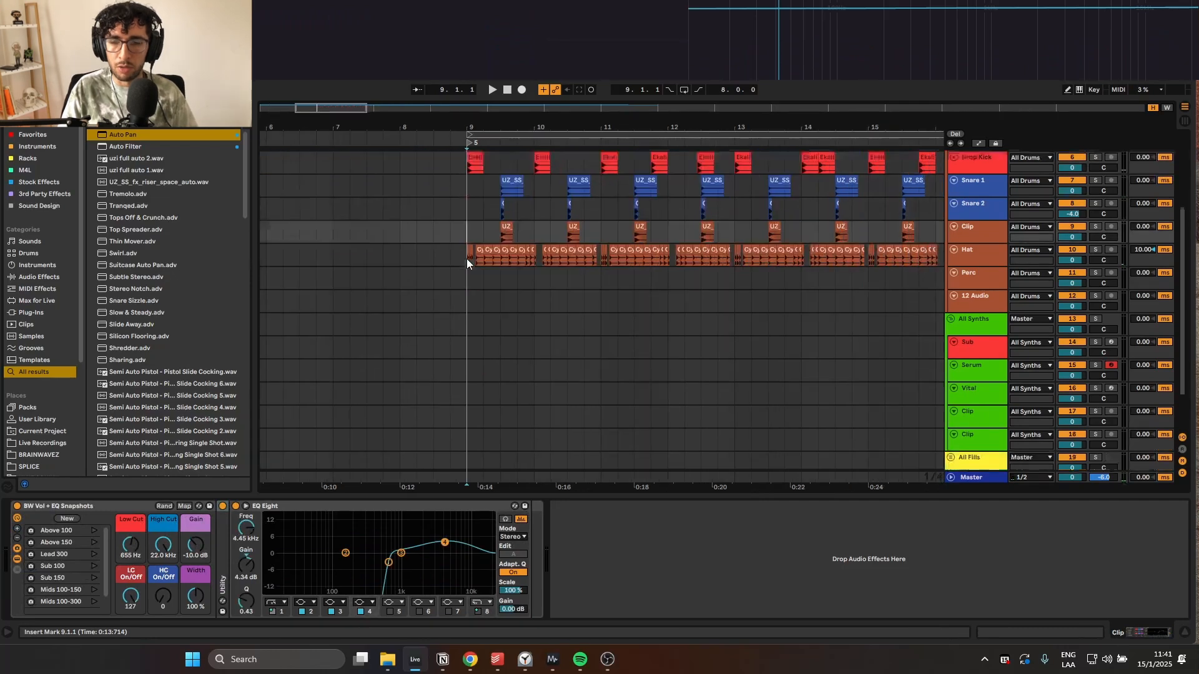
pyautogui.scroll(-2, 481, 255)
pyautogui.click(481, 254)
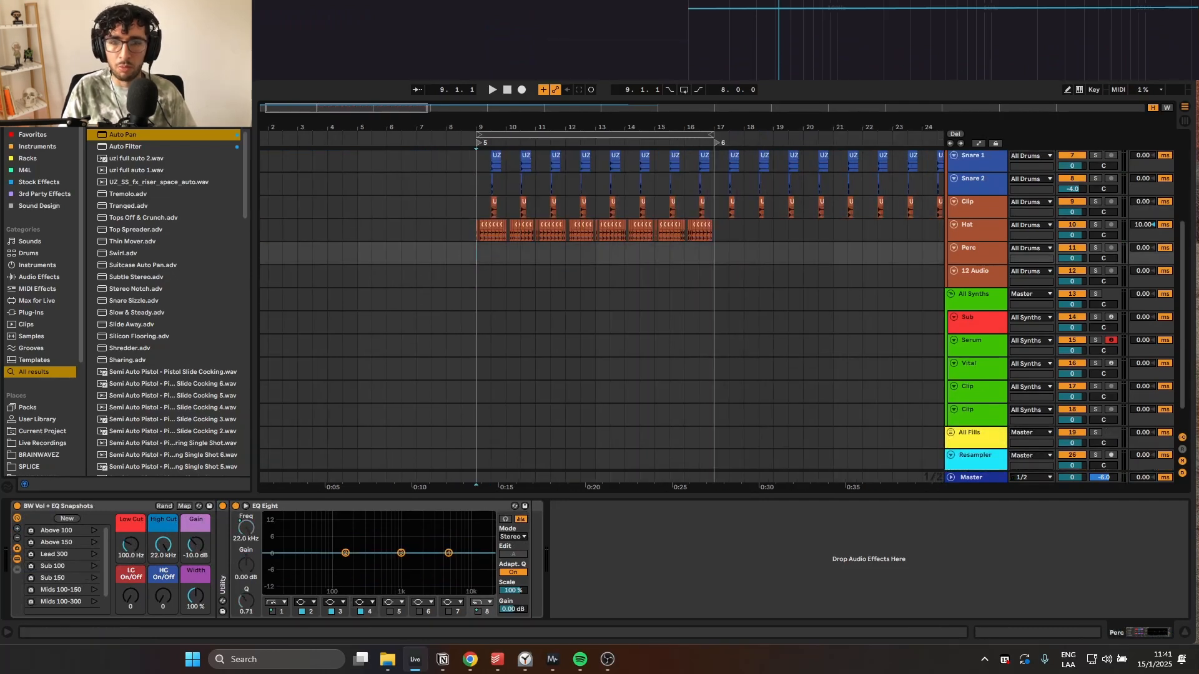
pyautogui.click(514, 253)
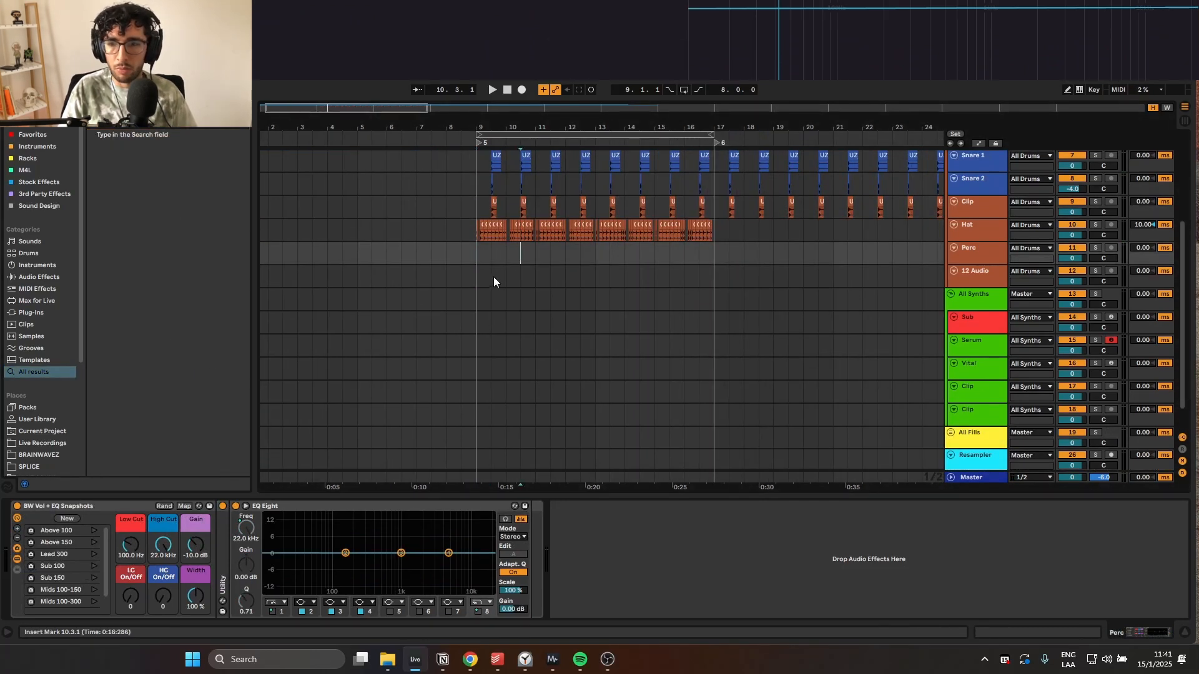
pyautogui.scroll(3, 492, 279)
pyautogui.scroll(-1, 489, 280)
pyautogui.scroll(2, 491, 281)
pyautogui.scroll(-1, 494, 283)
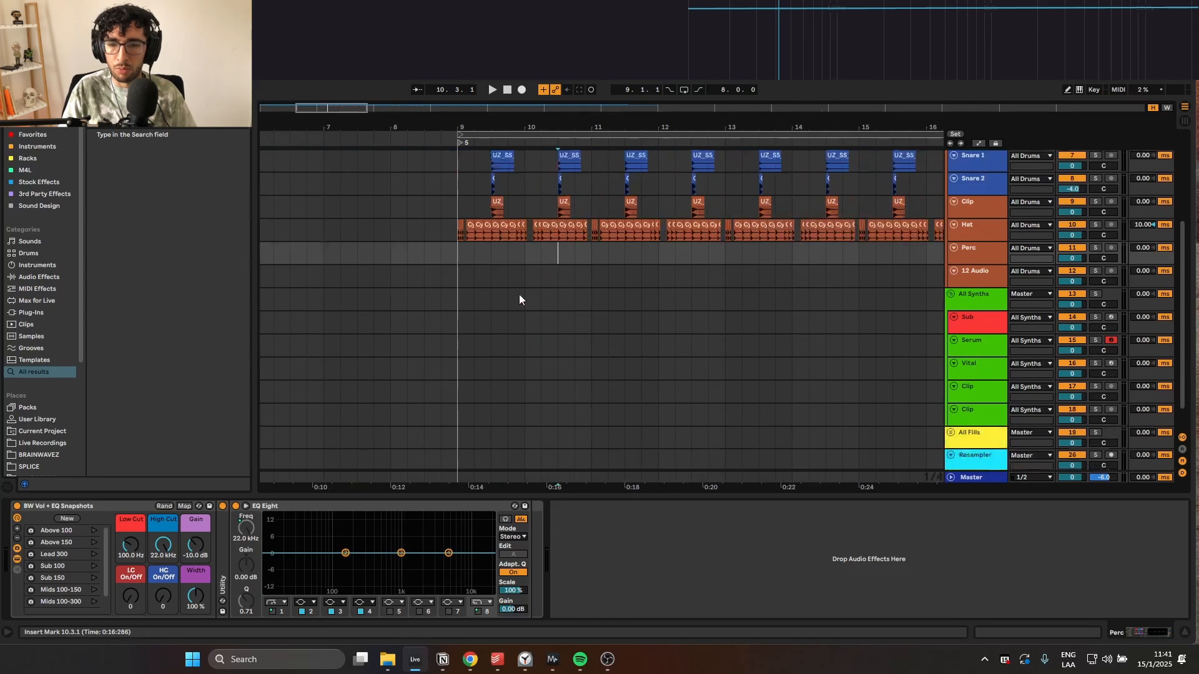
pyautogui.scroll(3, 521, 293)
pyautogui.scroll(-4, 521, 293)
# - Open the Serum instrument on the Serum track and load the Analog wavetable Basic Shapes into OSC A
pyautogui.click(987, 327)
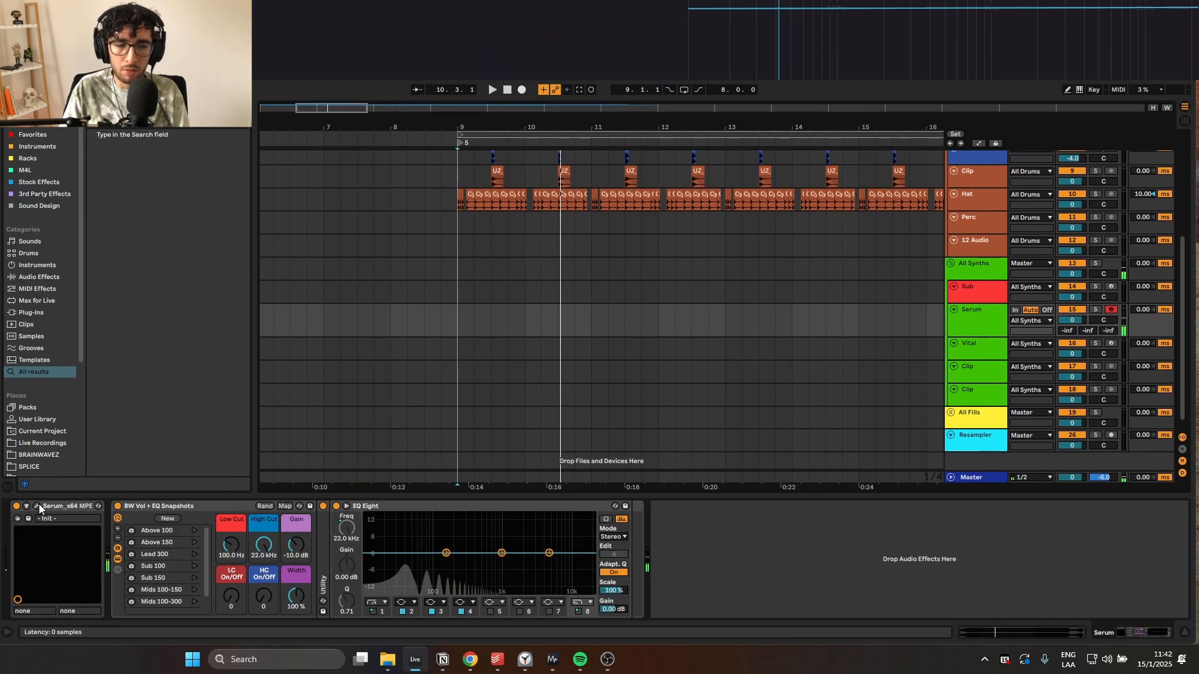
pyautogui.click(36, 506)
pyautogui.moveTo(281, 152); pyautogui.dragTo(586, 173)
pyautogui.click(463, 250)
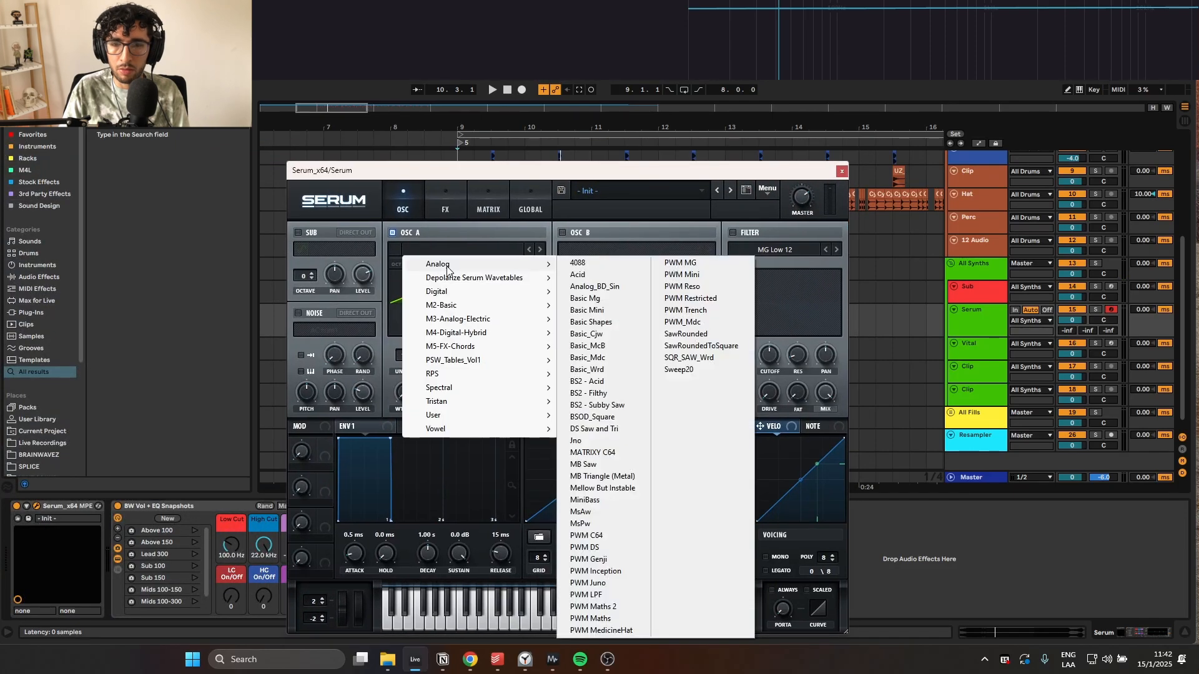
pyautogui.click(585, 331)
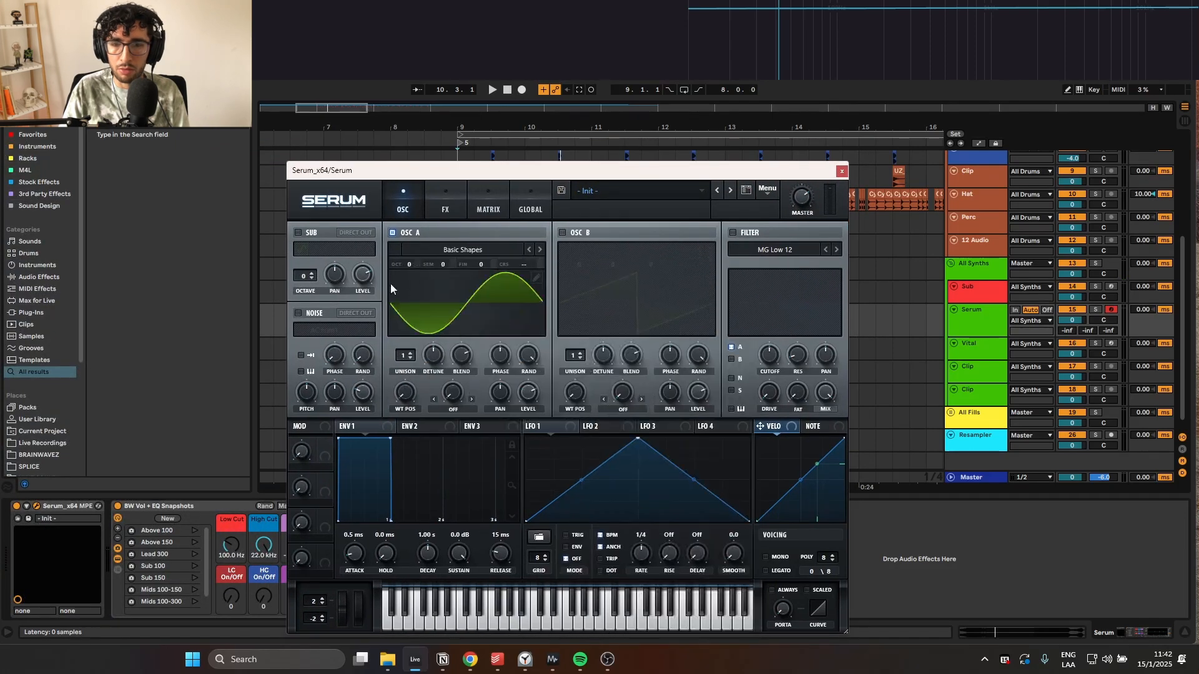
# - Turn on OSC B with the Basic Shapes wavetable, shift its wavetable position to the saw shape and lower its level to 31%
pyautogui.click(562, 233)
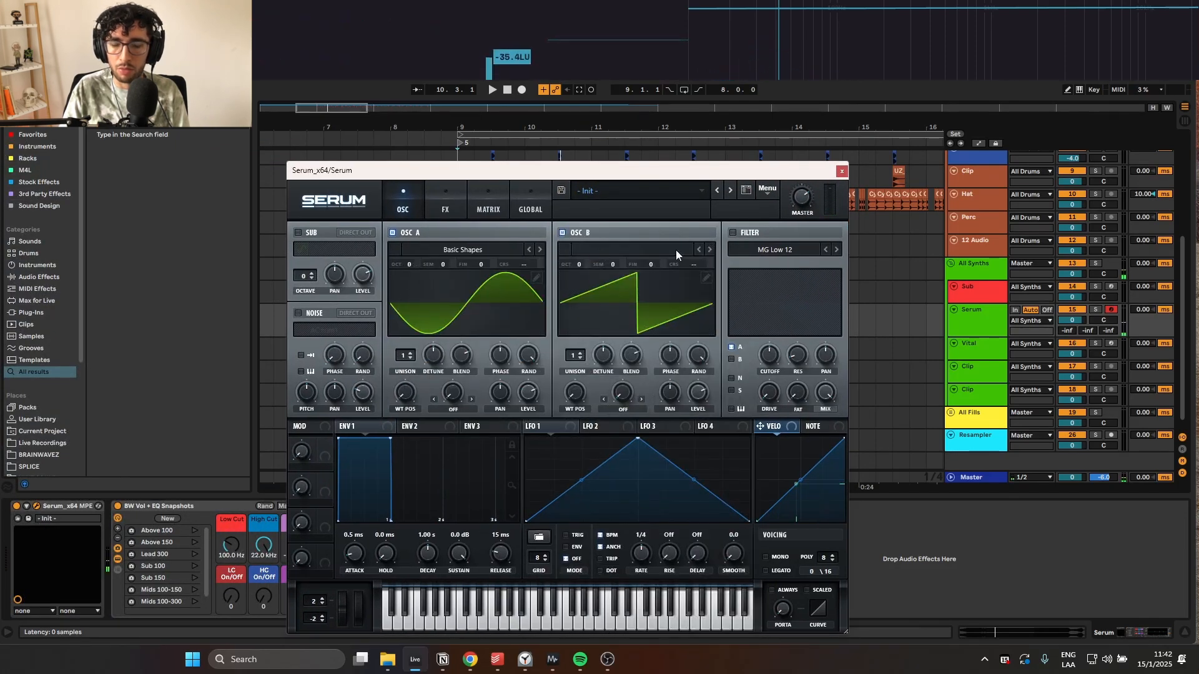
pyautogui.click(635, 250)
pyautogui.moveTo(666, 265)
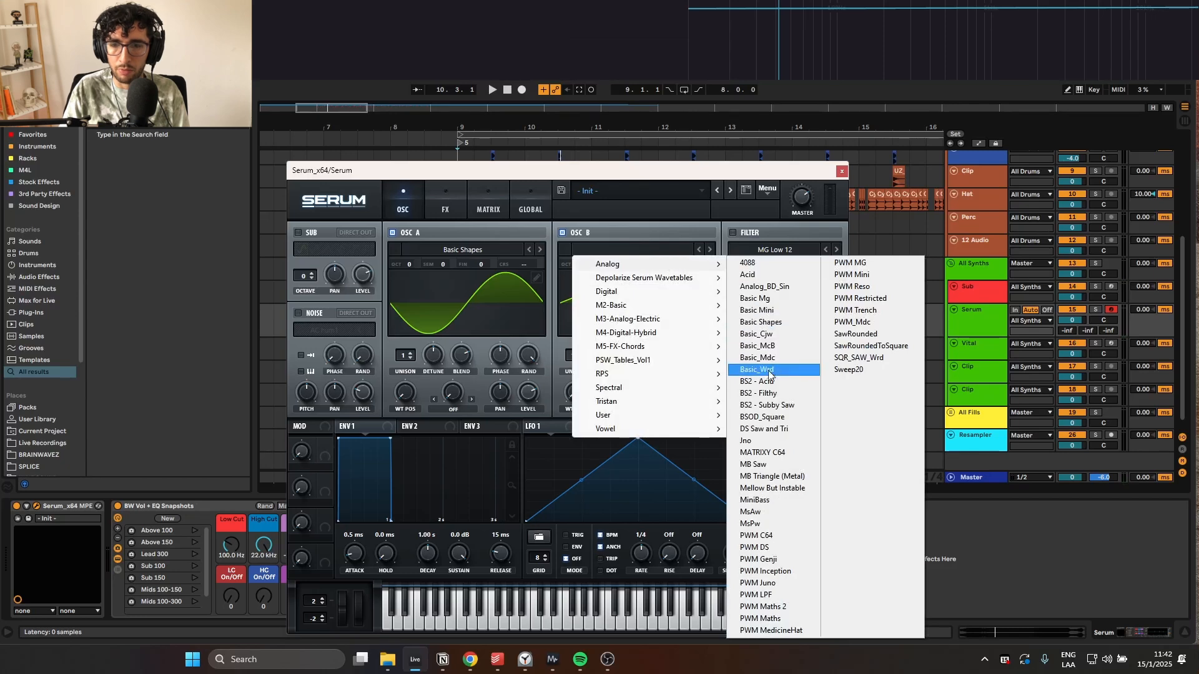
pyautogui.click(783, 322)
pyautogui.moveTo(574, 392); pyautogui.dragTo(575, 372)
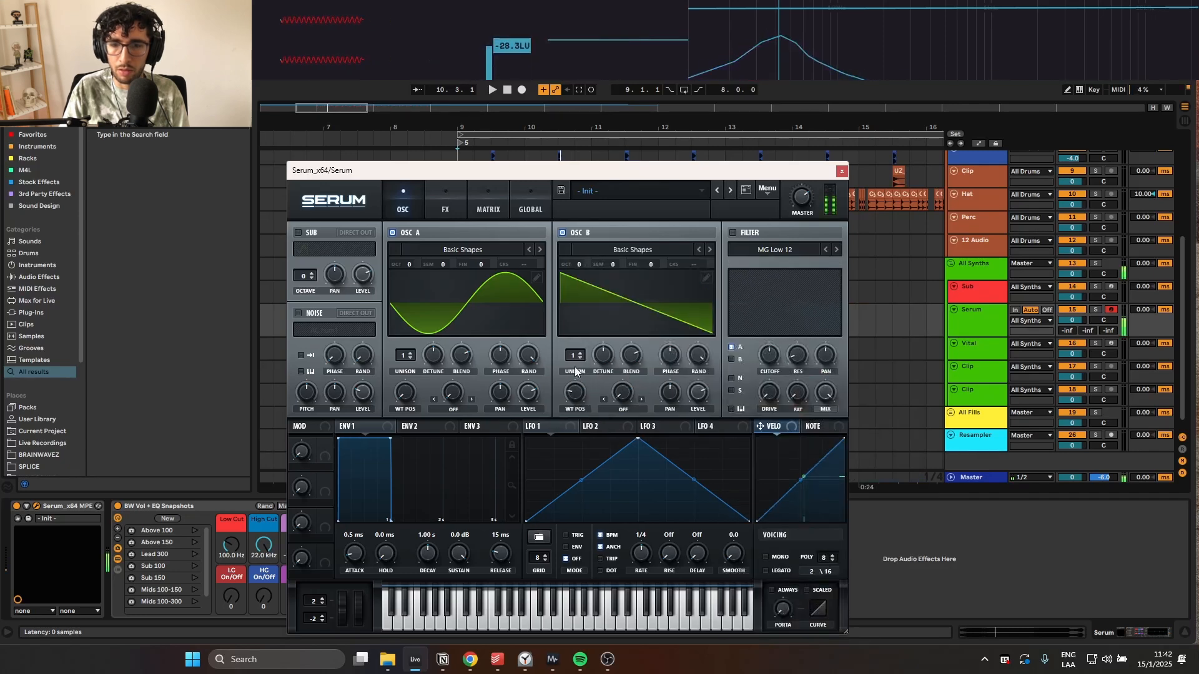
pyautogui.moveTo(698, 392); pyautogui.dragTo(696, 454)
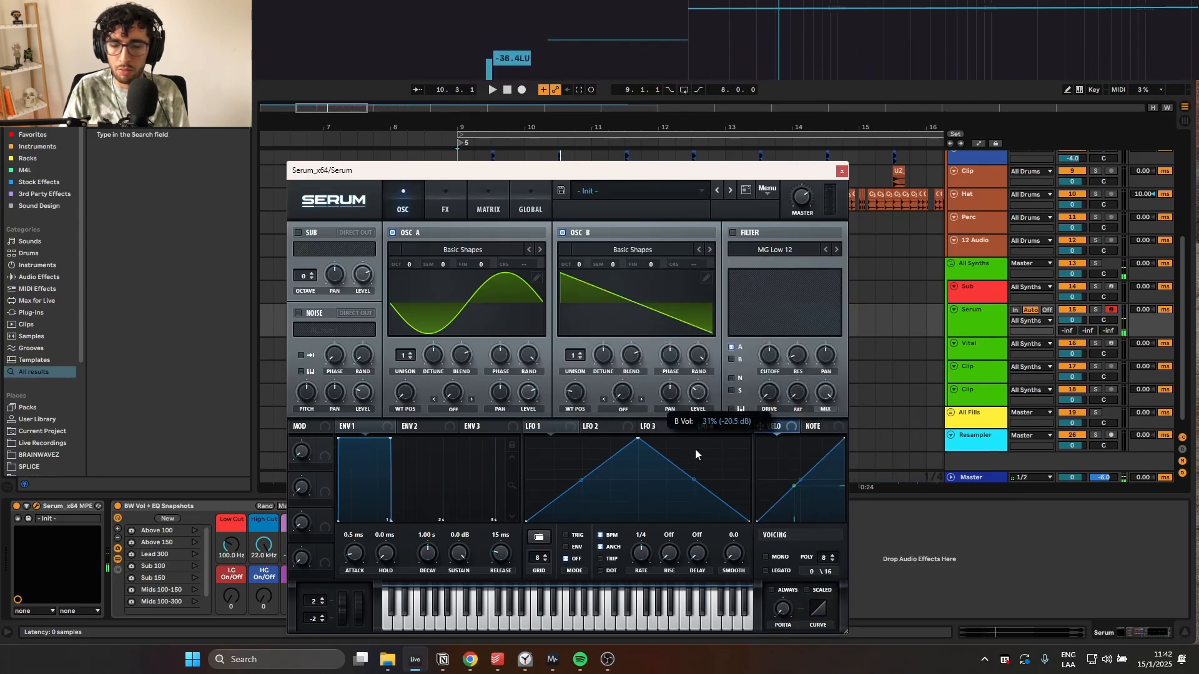
# - Set OSC A's warp mode to FM (From B) with an amount of 23%
pyautogui.click(475, 412)
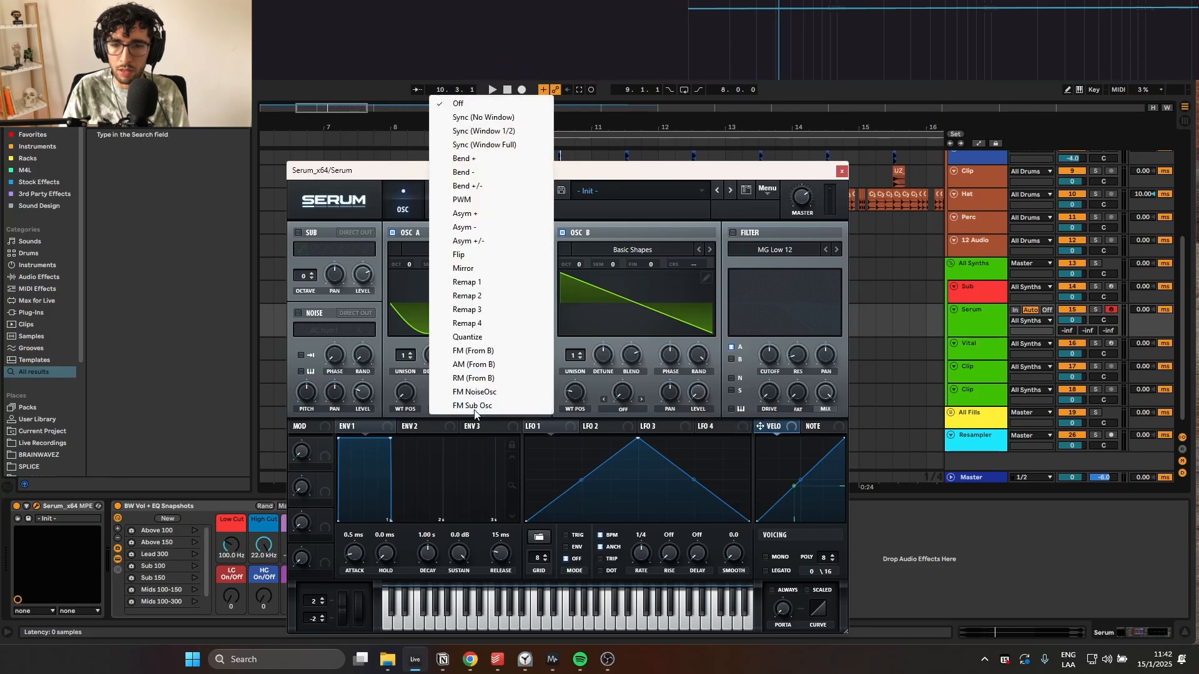
pyautogui.click(475, 351)
pyautogui.moveTo(455, 393); pyautogui.dragTo(454, 392)
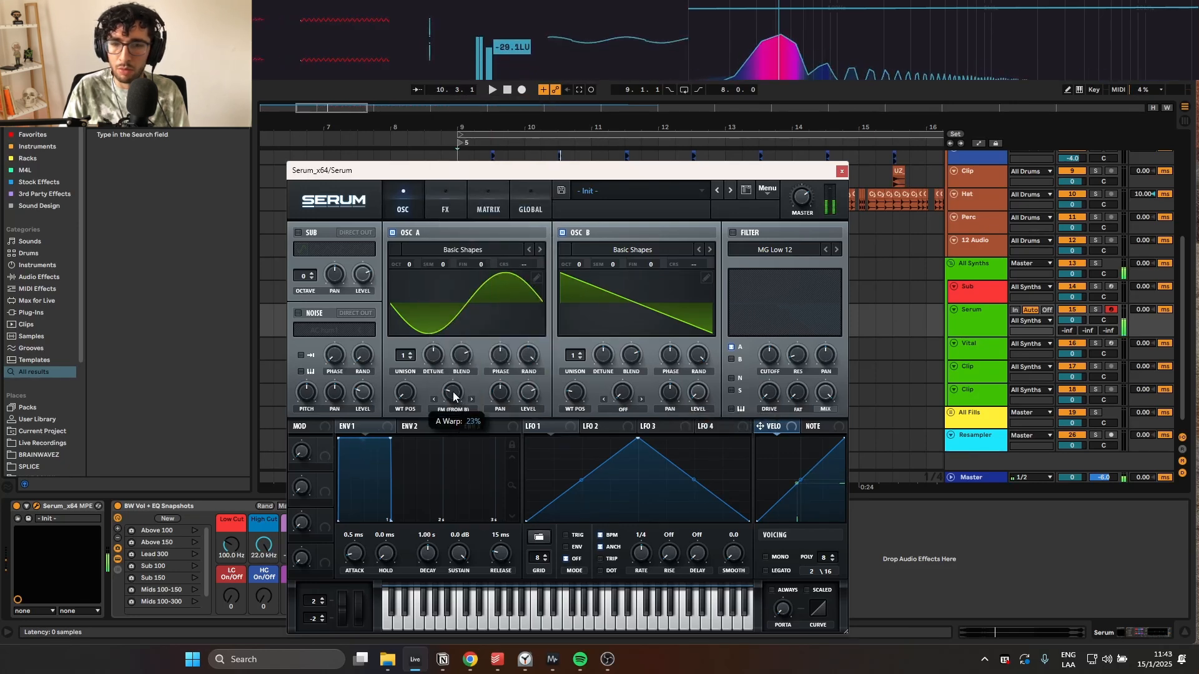
# - Raise OSC B by two octaves, reduce its random phase and keep its unison at 1
pyautogui.moveTo(579, 265); pyautogui.dragTo(585, 243)
pyautogui.moveTo(697, 351); pyautogui.dragTo(693, 392)
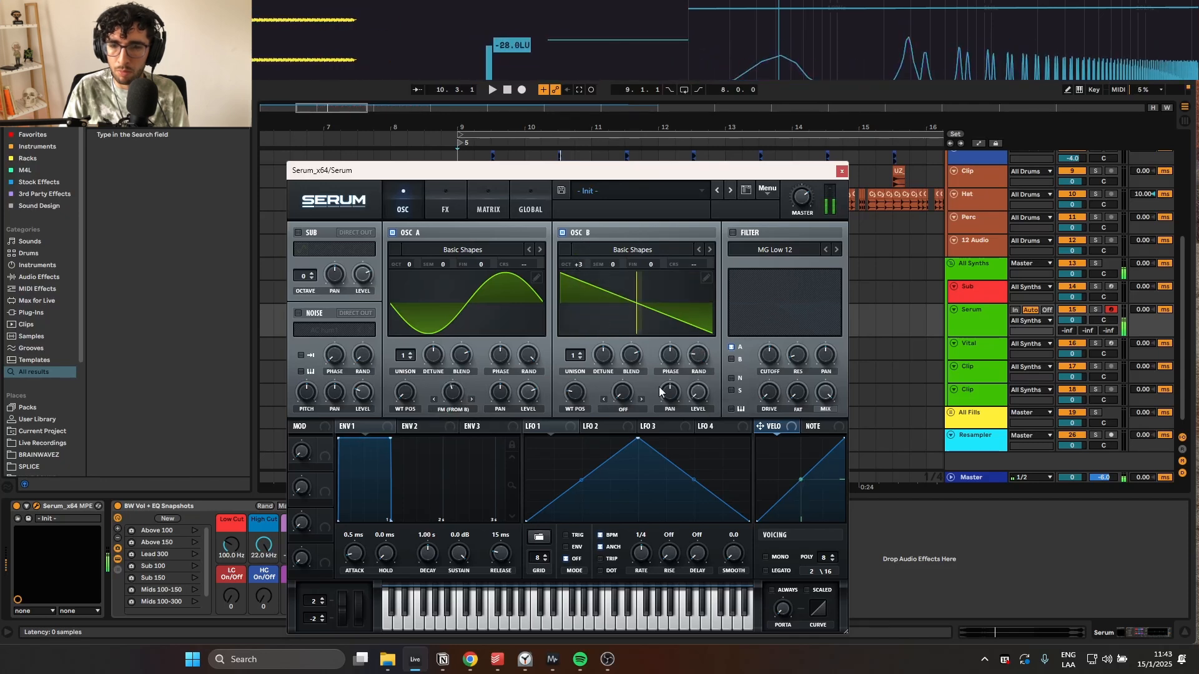
pyautogui.moveTo(568, 361); pyautogui.dragTo(574, 433)
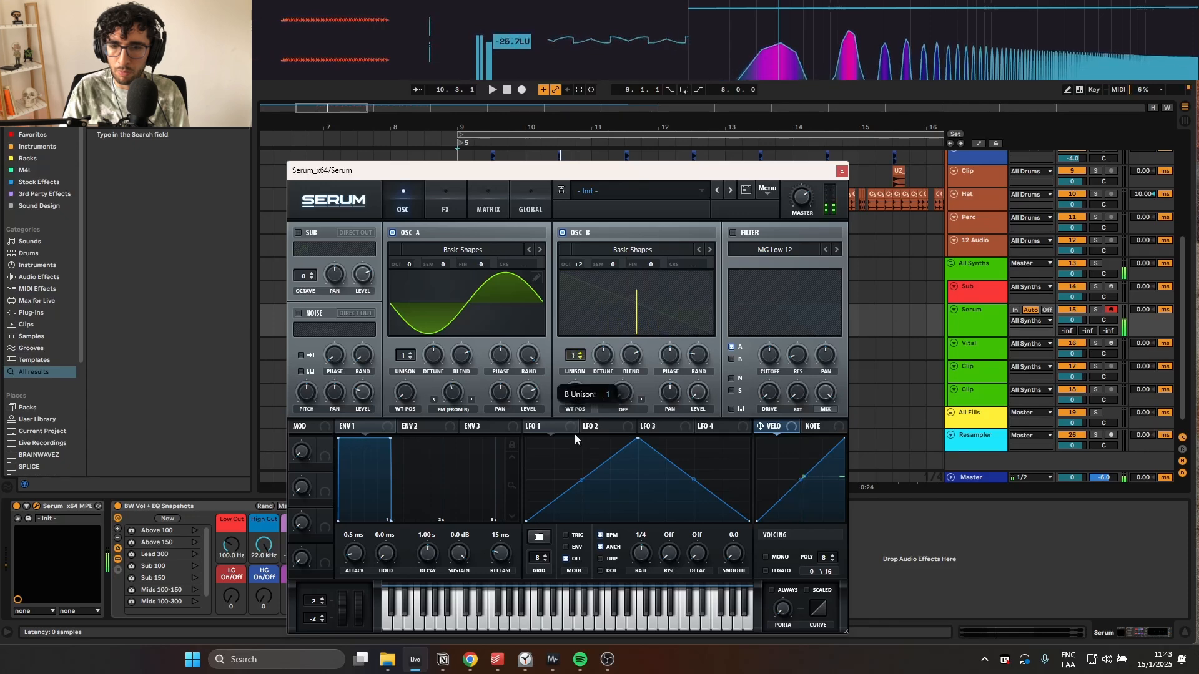
# - Audition the sound with OSC A off and on, and sweep its FM warp amount up to 72% and back down
pyautogui.click(391, 235)
pyautogui.click(391, 234)
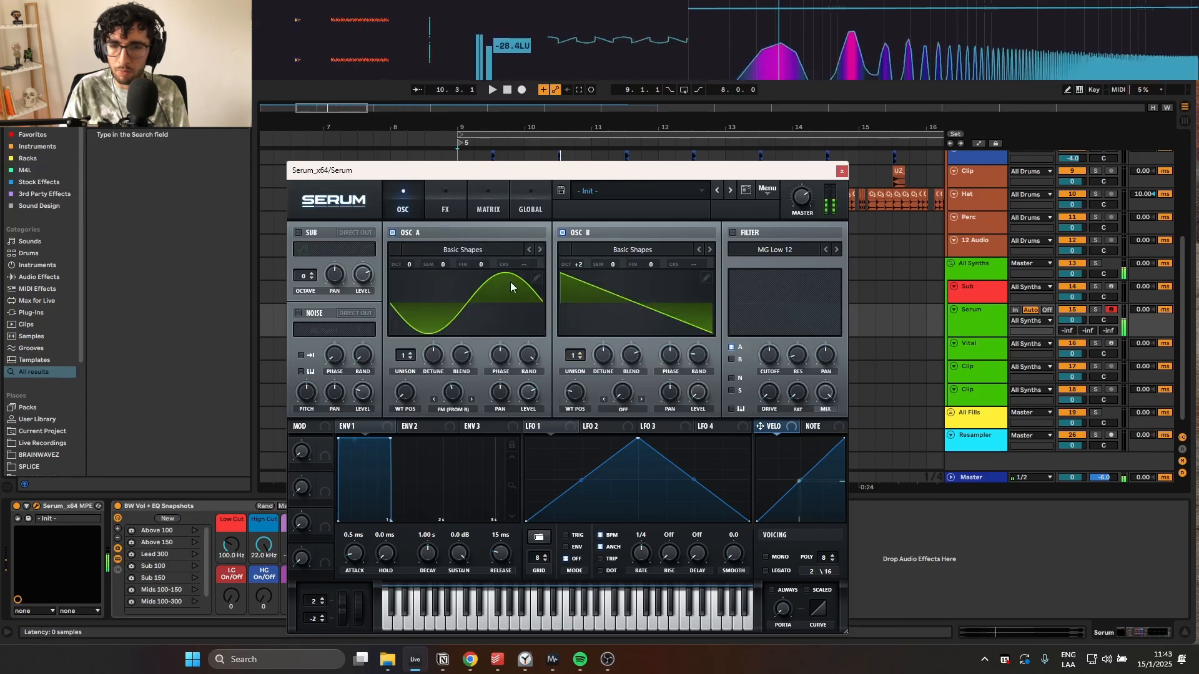
pyautogui.moveTo(449, 388); pyautogui.dragTo(456, 357)
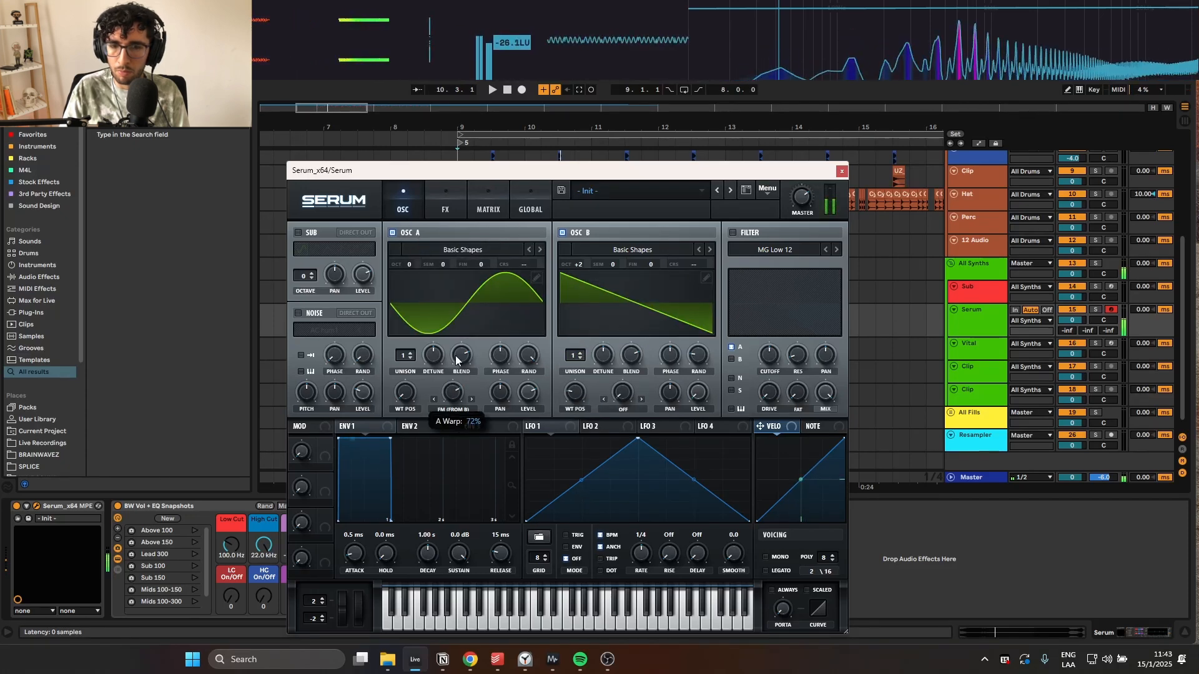
pyautogui.moveTo(455, 406); pyautogui.dragTo(455, 384)
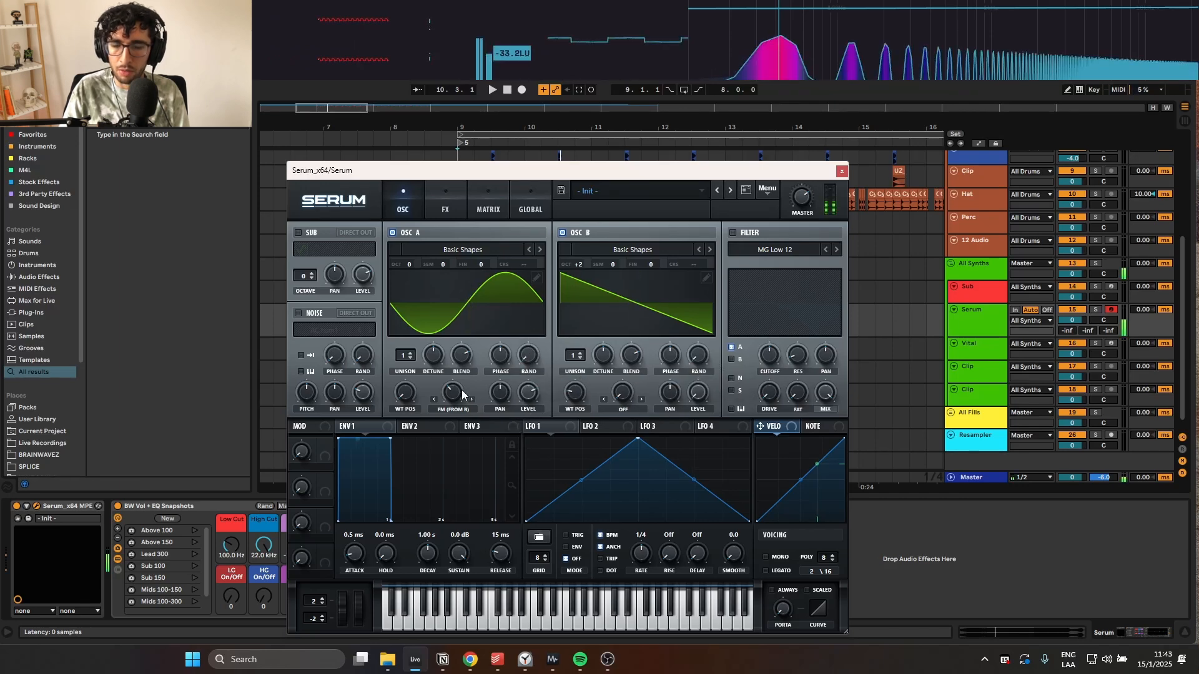
# - Set Serum's voicing to mono legato with always-on portamento, close the synth and place the insert marker at bar 9
pyautogui.click(765, 556)
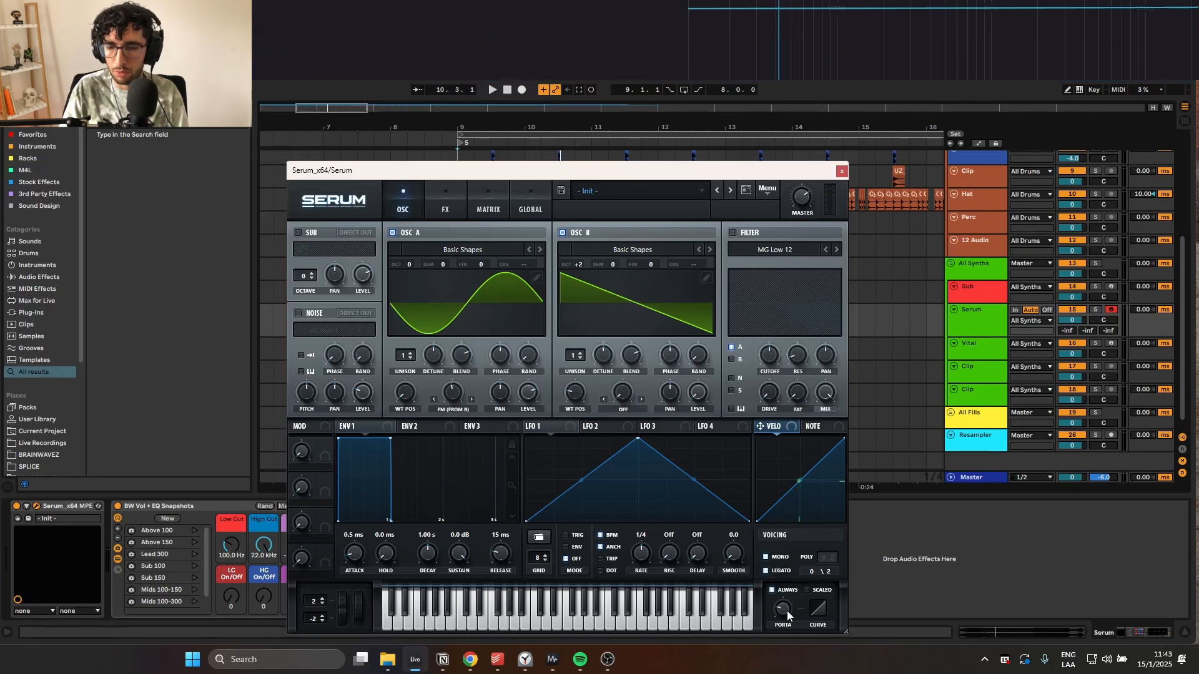
pyautogui.click(840, 173)
pyautogui.scroll(3, 516, 269)
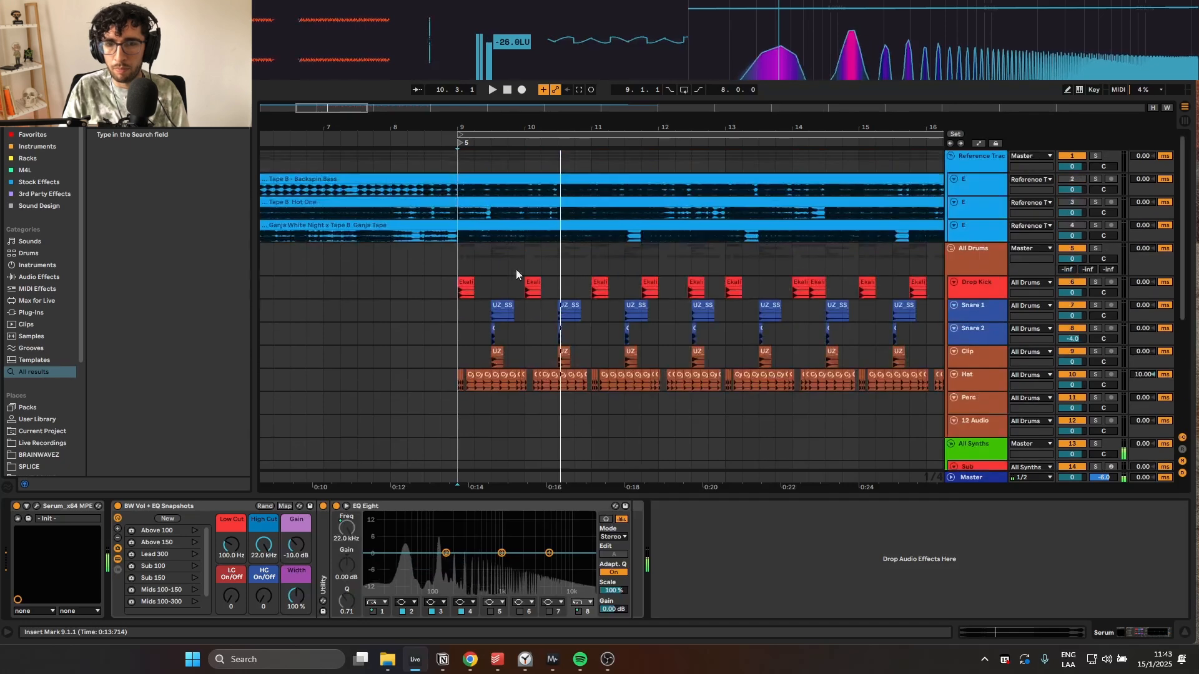
pyautogui.click(459, 236)
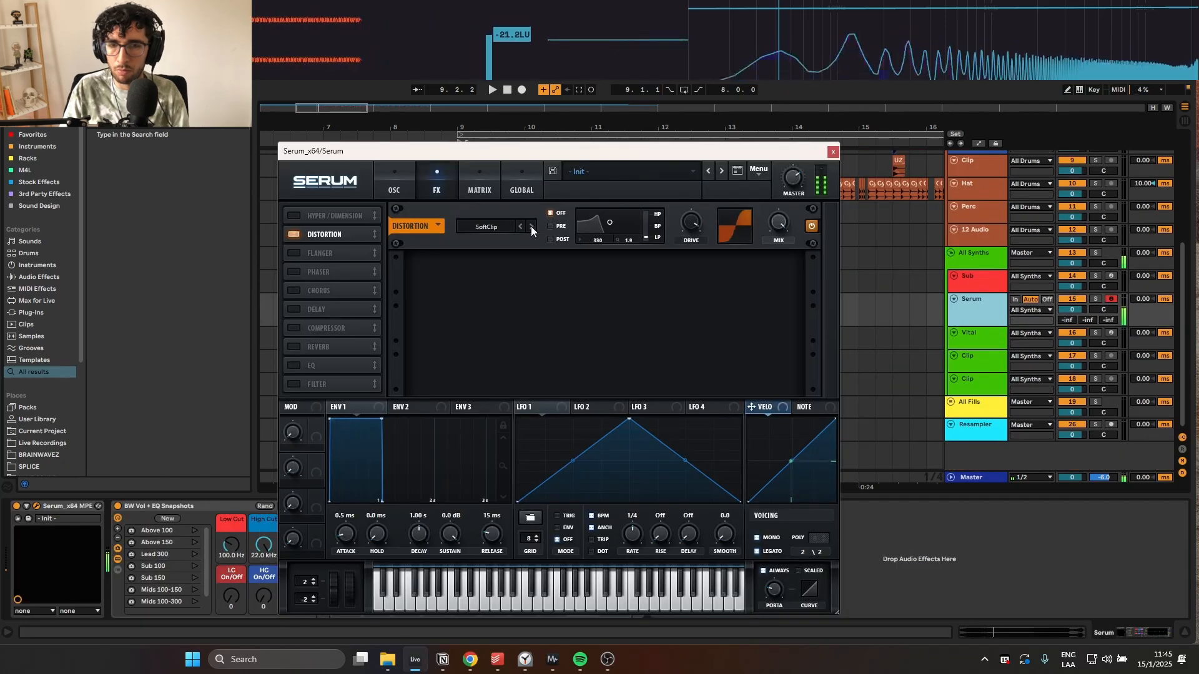
# - Step Serum's distortion effect through its modes from SoftClip to Lin.Fold
pyautogui.click(531, 226)
pyautogui.click(532, 226)
pyautogui.click(532, 227)
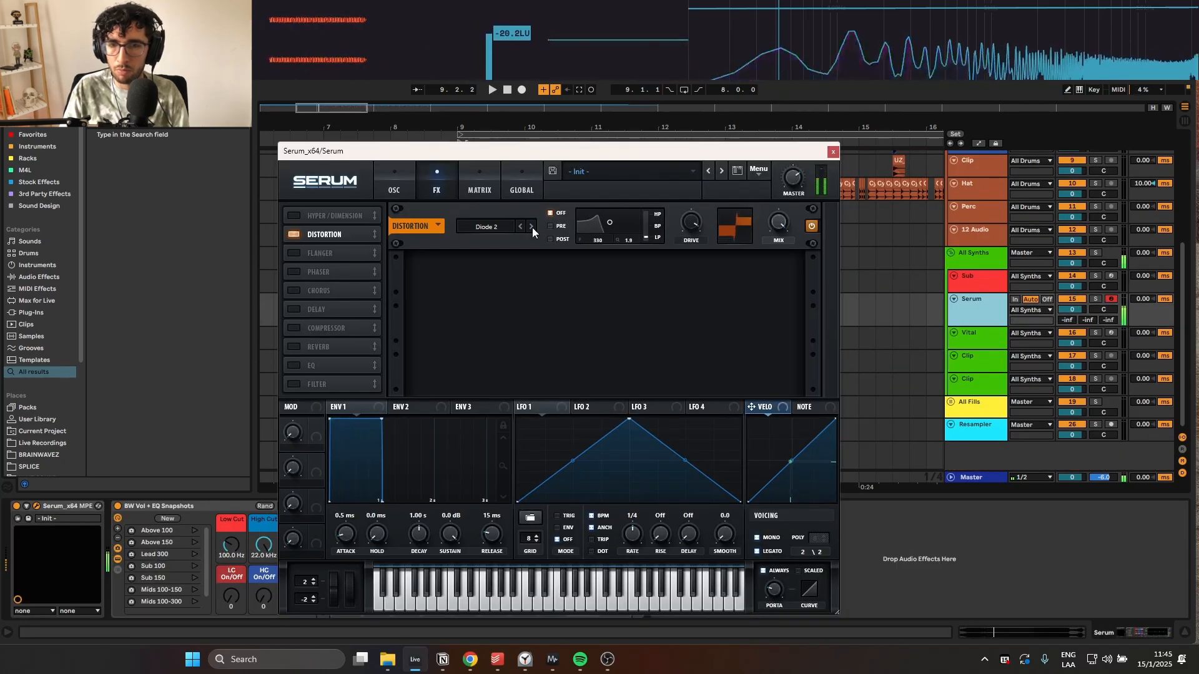
pyautogui.click(532, 227)
# - Adjust the distortion's drive and mix, then set its filter to Pre and lower the filter frequency
pyautogui.moveTo(691, 222)
pyautogui.mouseDown()
pyautogui.moveTo(679, 289)
pyautogui.moveTo(697, 190)
pyautogui.moveTo(688, 245)
pyautogui.moveTo(692, 224)
pyautogui.mouseUp()
pyautogui.moveTo(778, 223)
pyautogui.mouseDown()
pyautogui.moveTo(773, 291)
pyautogui.moveTo(770, 204)
pyautogui.moveTo(772, 219)
pyautogui.mouseUp()
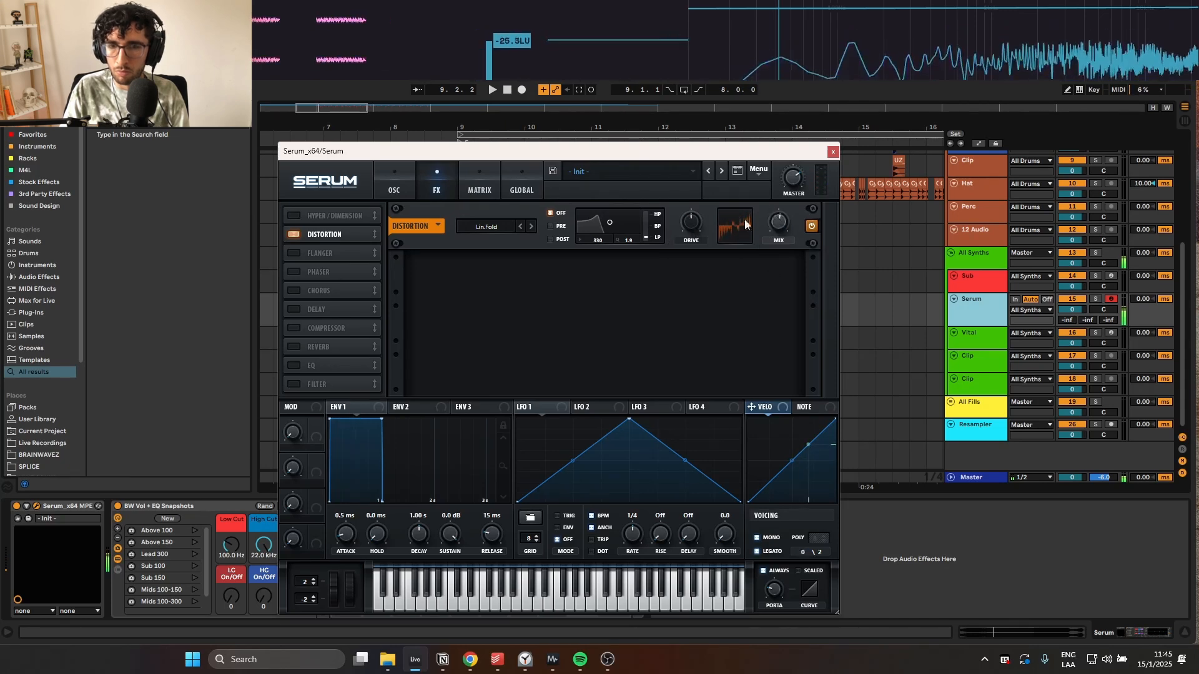
pyautogui.click(549, 227)
pyautogui.moveTo(609, 222)
pyautogui.mouseDown()
pyautogui.moveTo(620, 220)
pyautogui.moveTo(594, 230)
pyautogui.mouseUp()
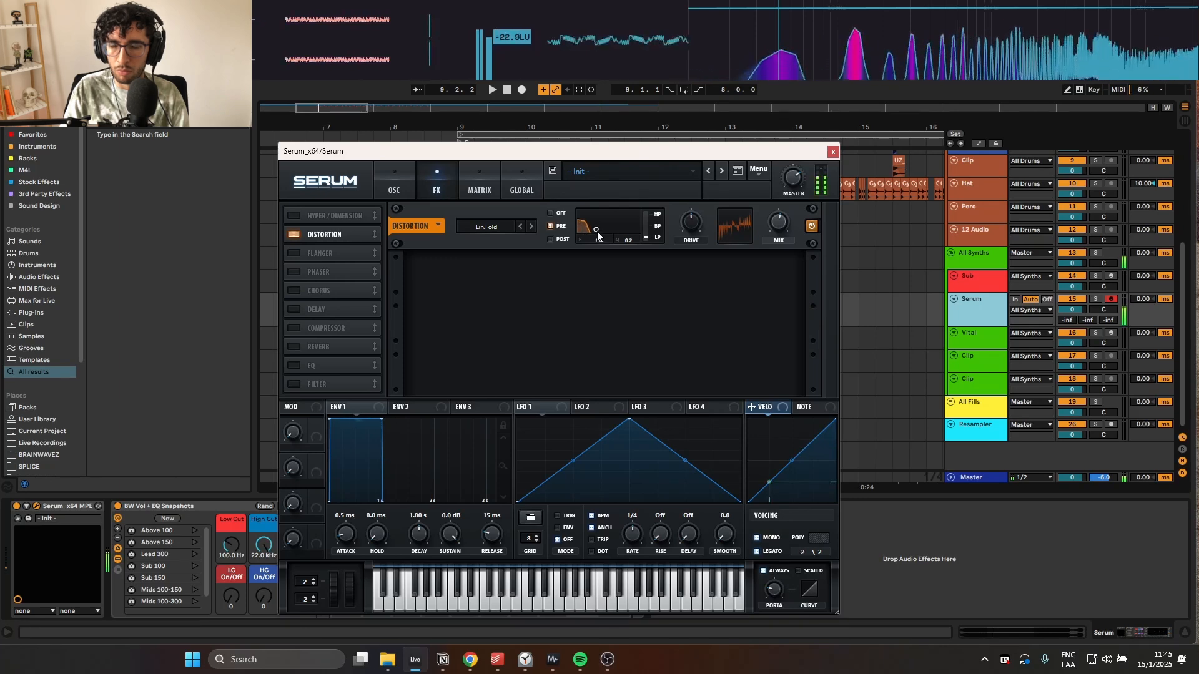
# - Turn on Serum's compressor in multiband mode and raise its gain
pyautogui.click(295, 326)
pyautogui.click(666, 289)
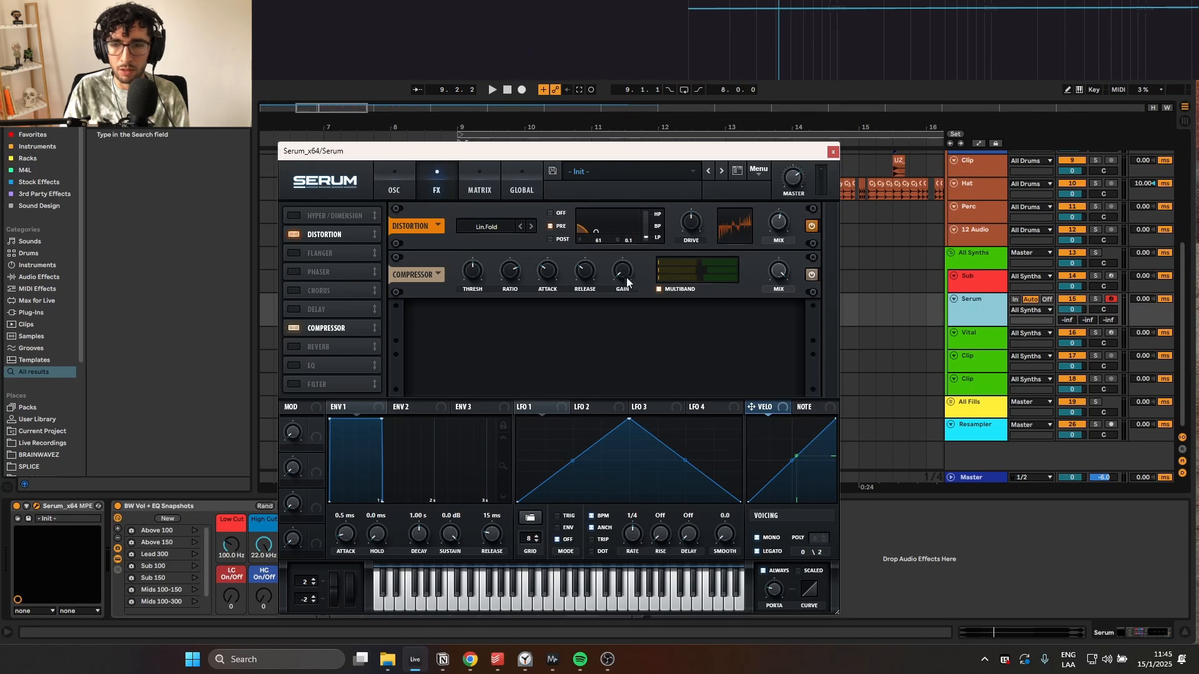
pyautogui.moveTo(618, 271); pyautogui.dragTo(621, 247)
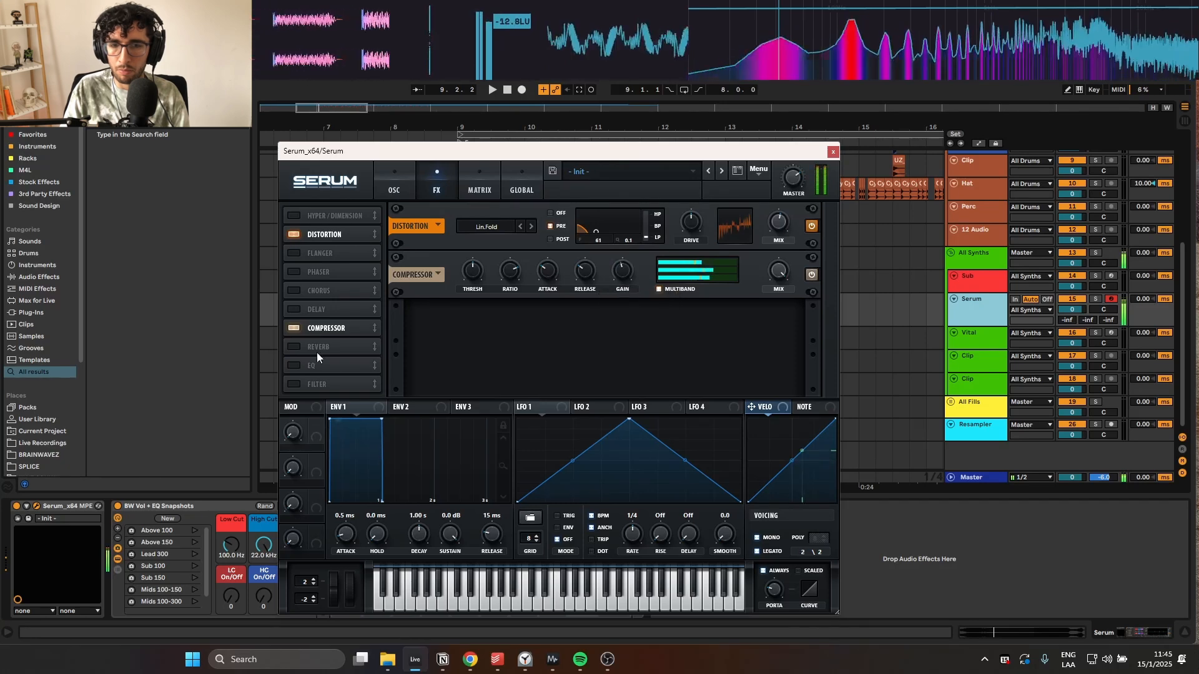
# - Move the compressor directly after the distortion in the effects order and turn on the reverb
pyautogui.moveTo(324, 320); pyautogui.dragTo(325, 253)
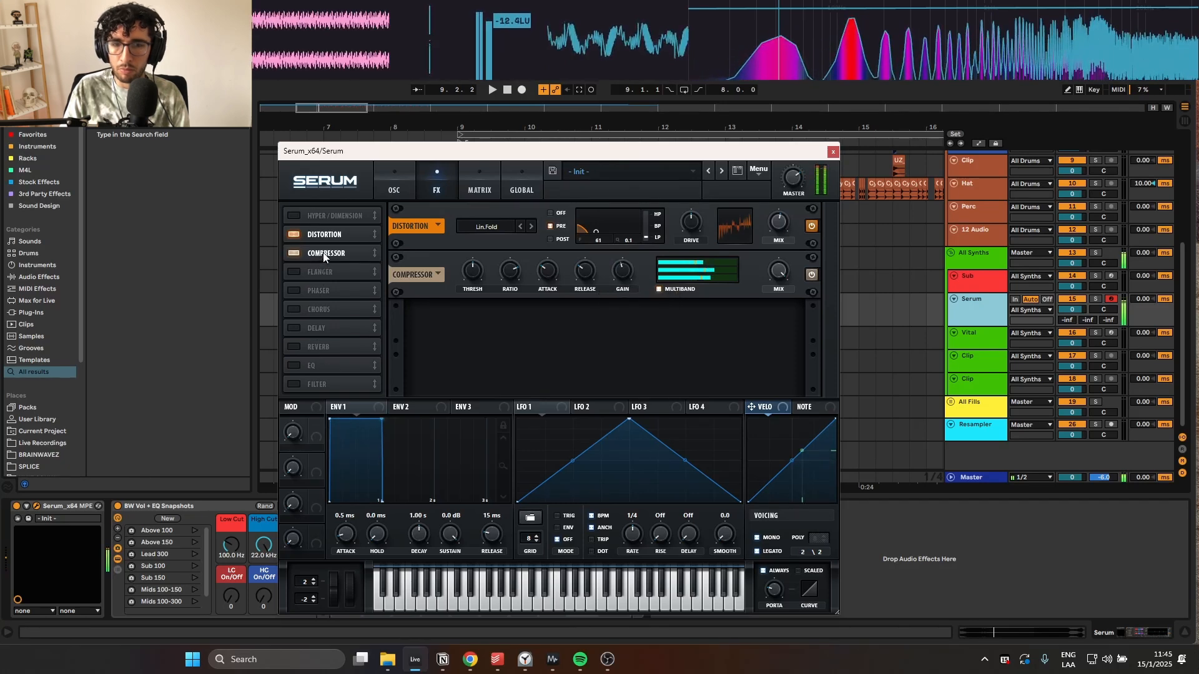
pyautogui.click(291, 347)
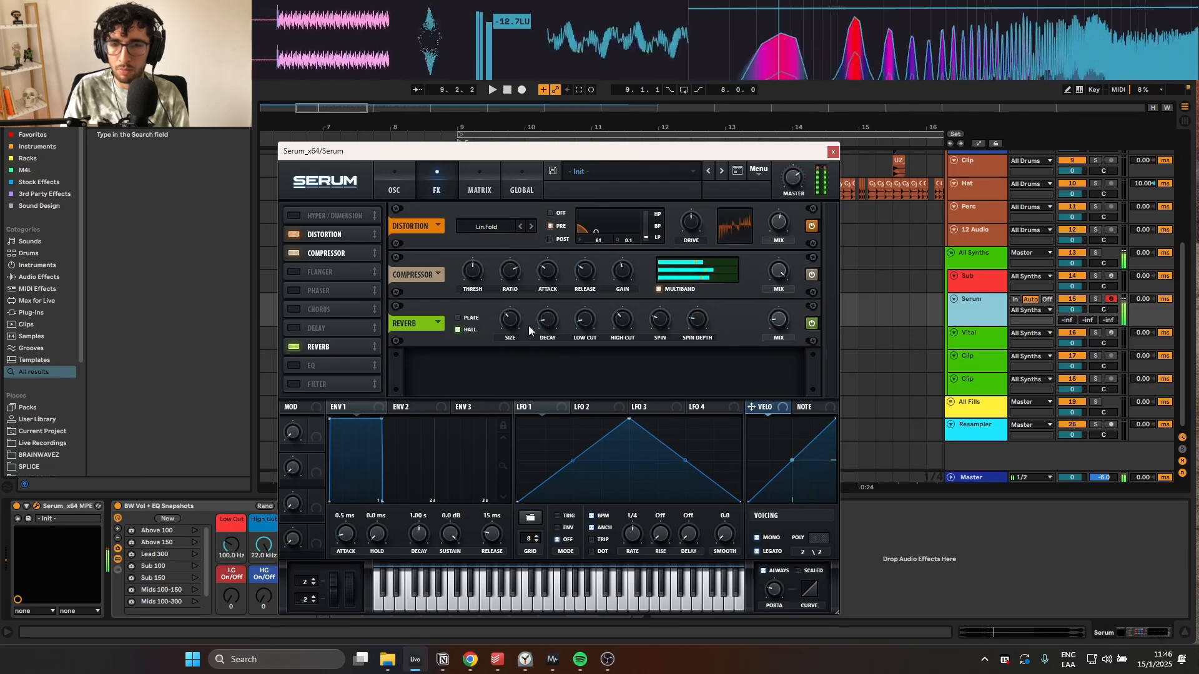
# - Try Serum's Hyper/Dimension effect with an adjusted Hyper mix, then bypass it
pyautogui.click(297, 217)
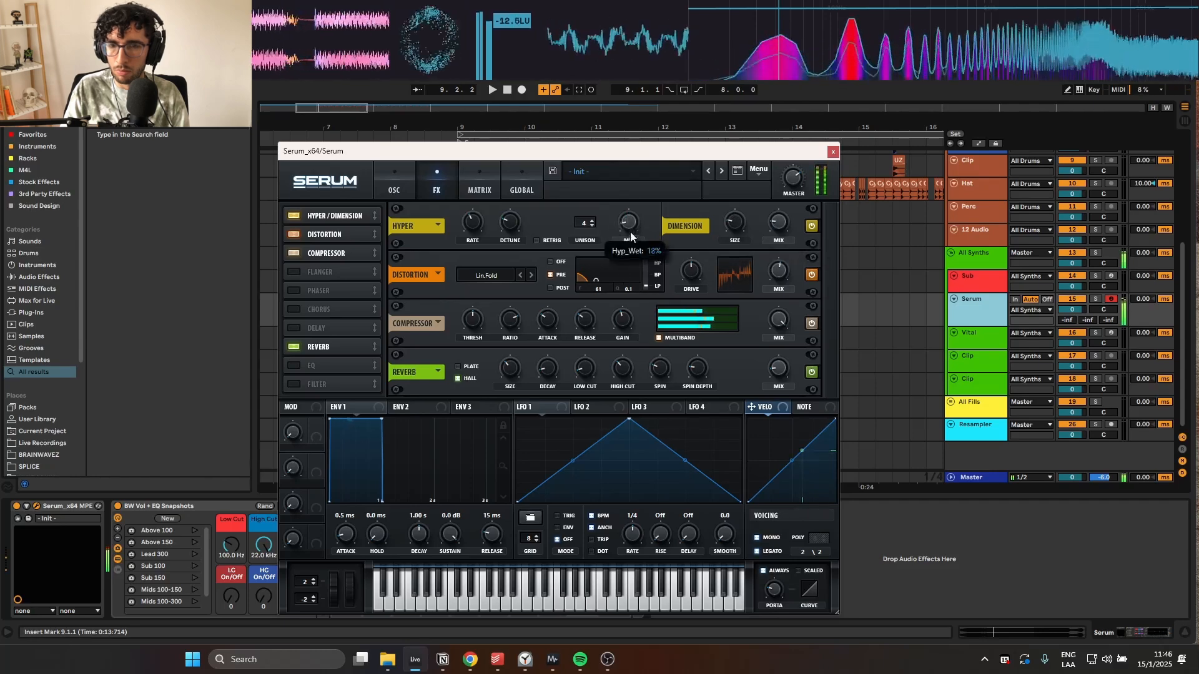
pyautogui.moveTo(629, 234); pyautogui.dragTo(628, 222)
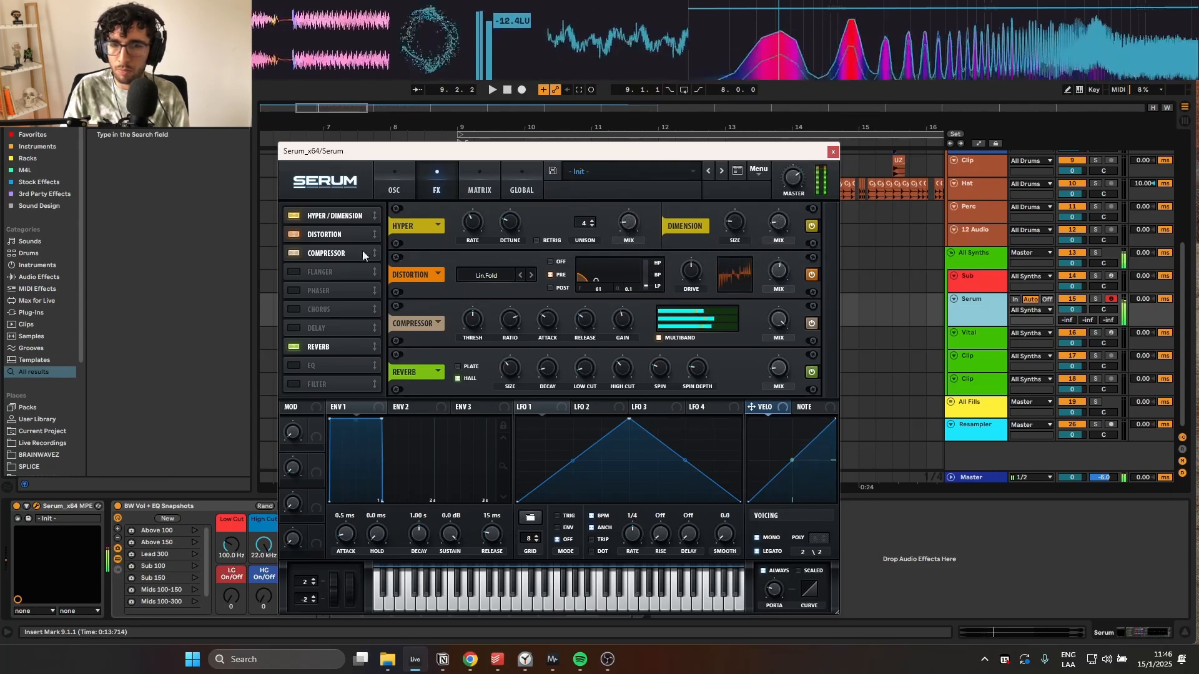
pyautogui.click(304, 220)
# - Turn on Serum's chorus, move it ahead of the distortion in the effects order and lower its mix
pyautogui.click(293, 311)
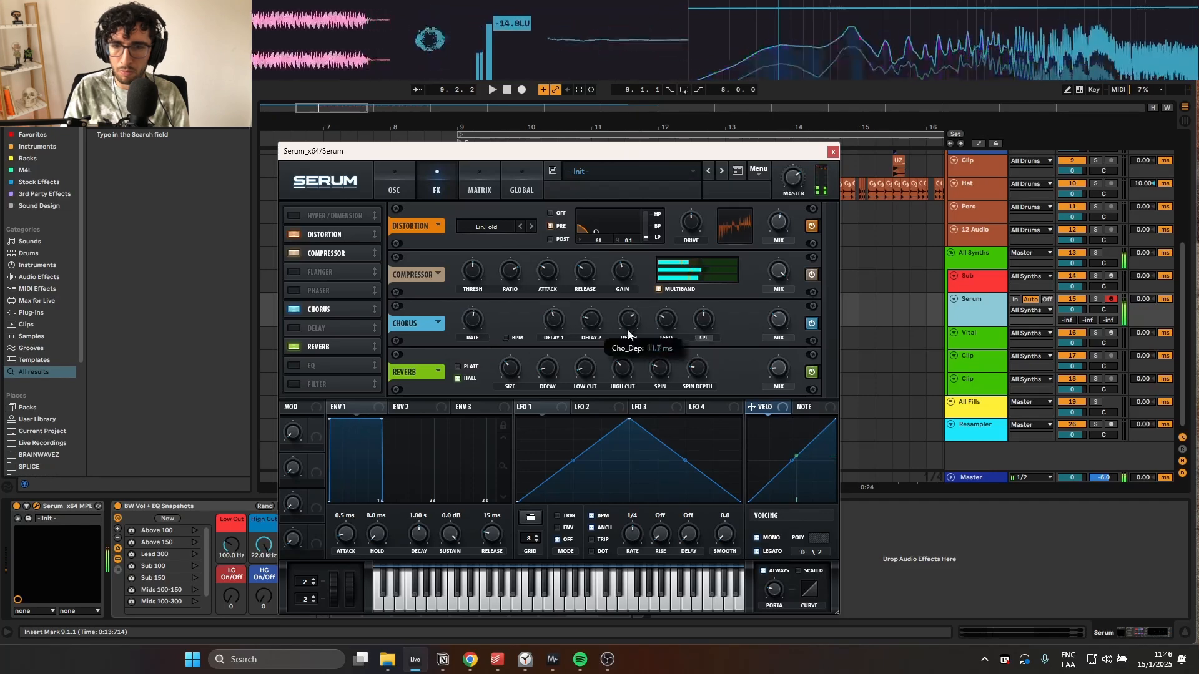
pyautogui.moveTo(327, 310); pyautogui.dragTo(363, 230)
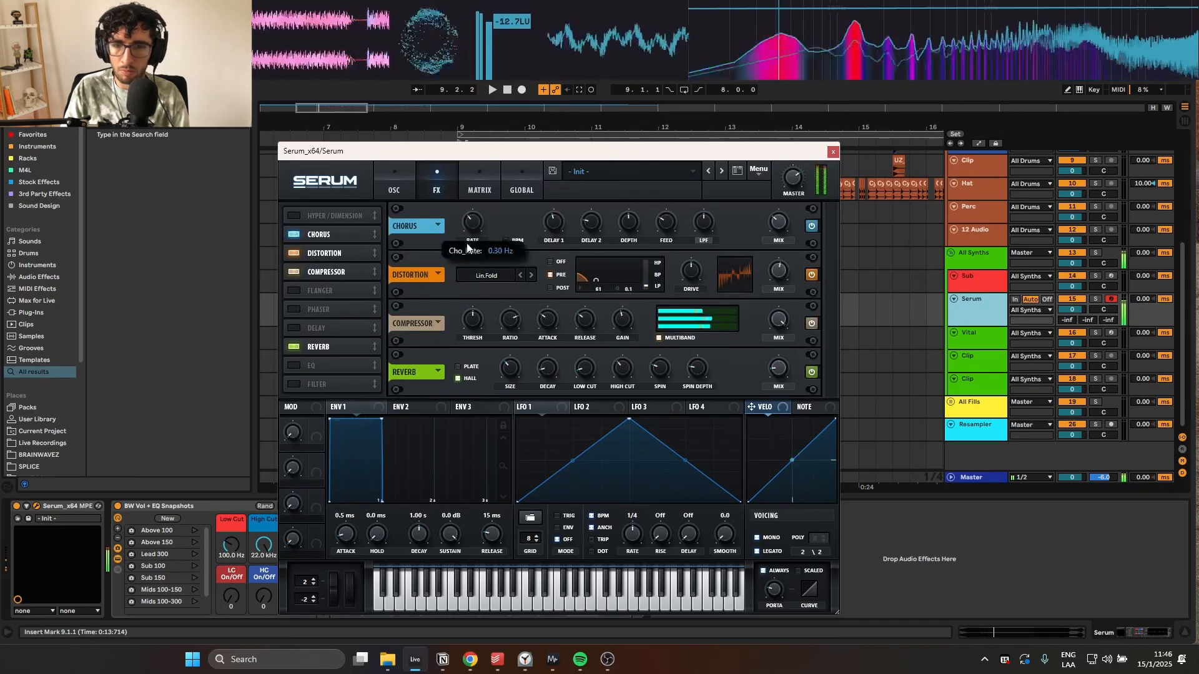
pyautogui.moveTo(777, 225); pyautogui.dragTo(778, 243)
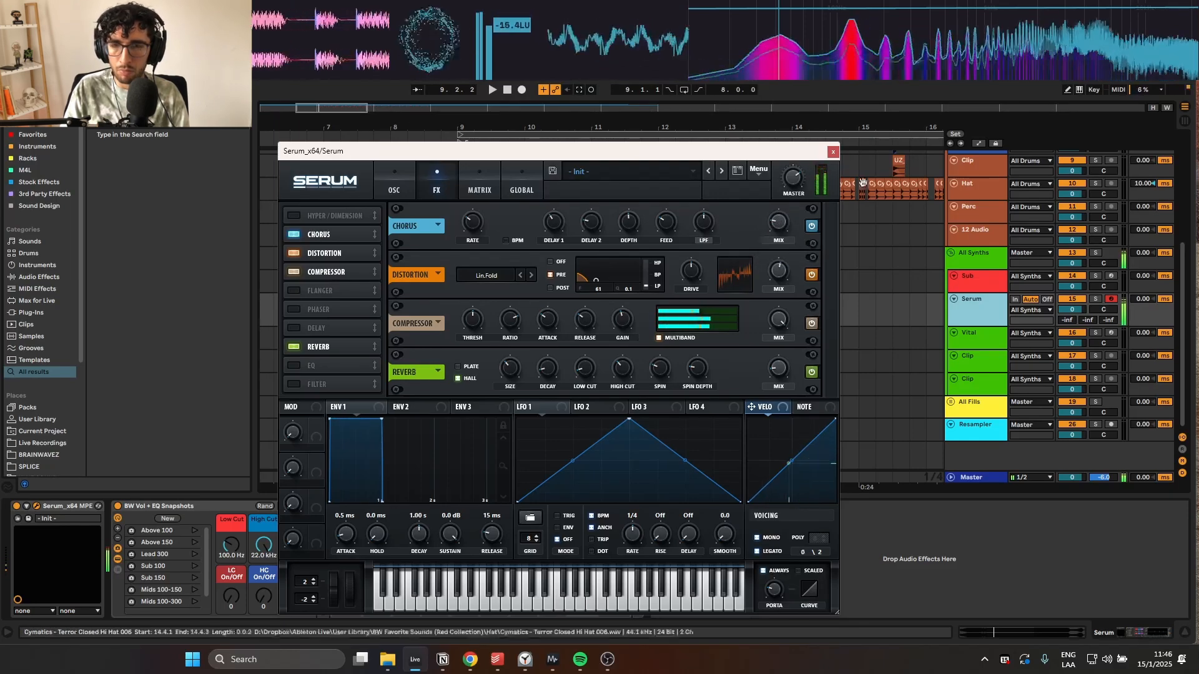
pyautogui.click(833, 152)
# - Duplicate the Serum track with its devices and select the original Serum track
pyautogui.scroll(5, 878, 324)
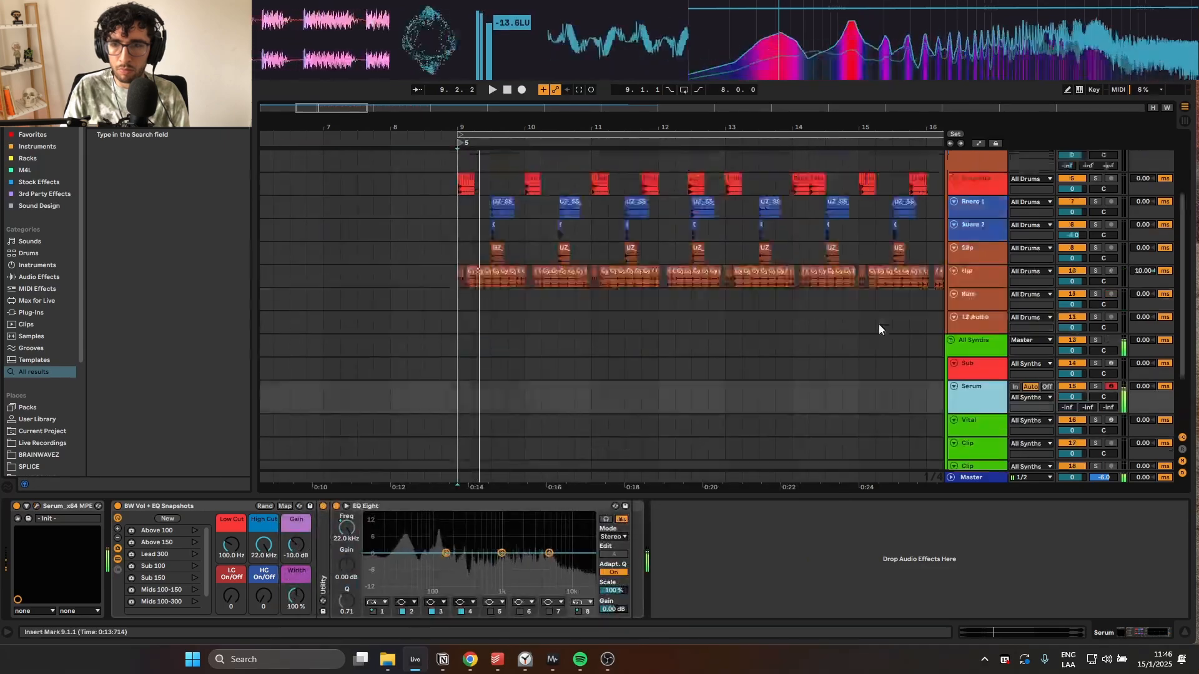
pyautogui.scroll(-1, 795, 299)
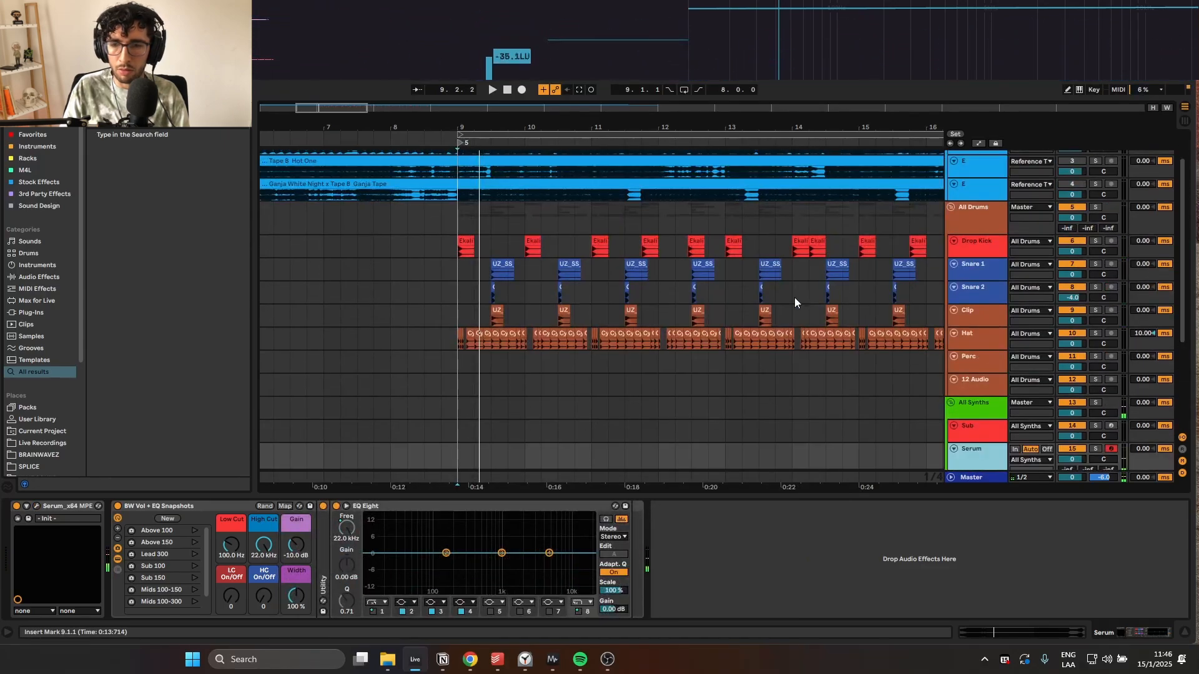
pyautogui.scroll(-3, 794, 299)
pyautogui.scroll(5, 793, 300)
pyautogui.scroll(-3, 793, 299)
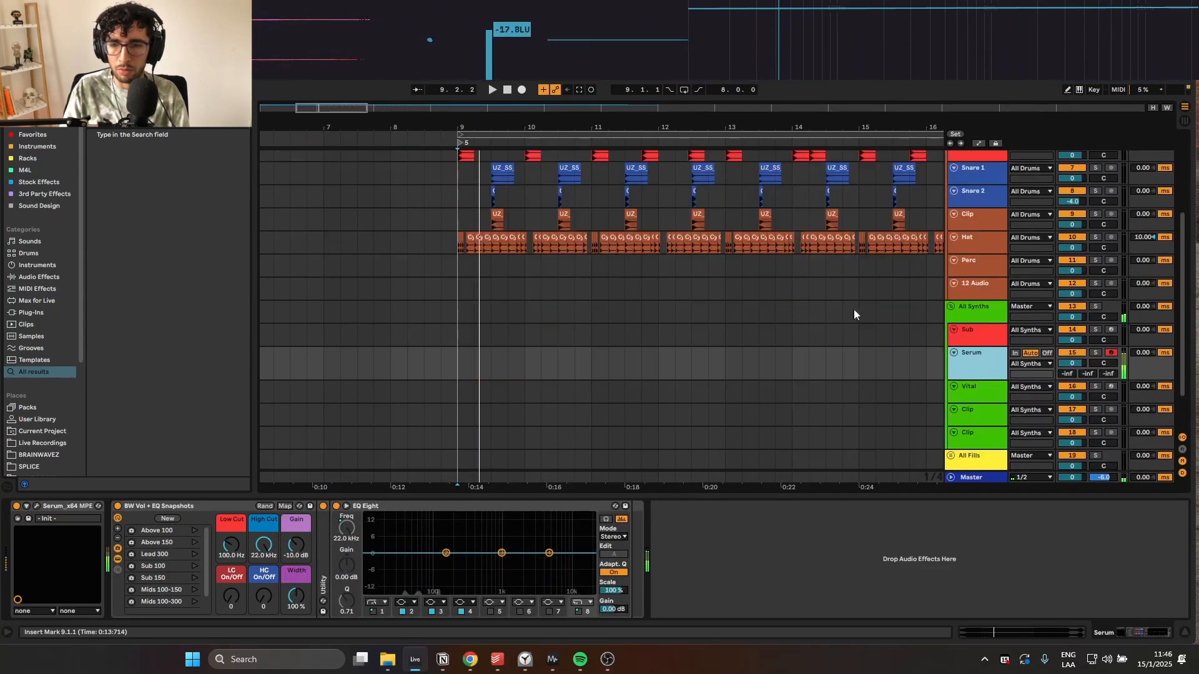
pyautogui.scroll(-2, 736, 328)
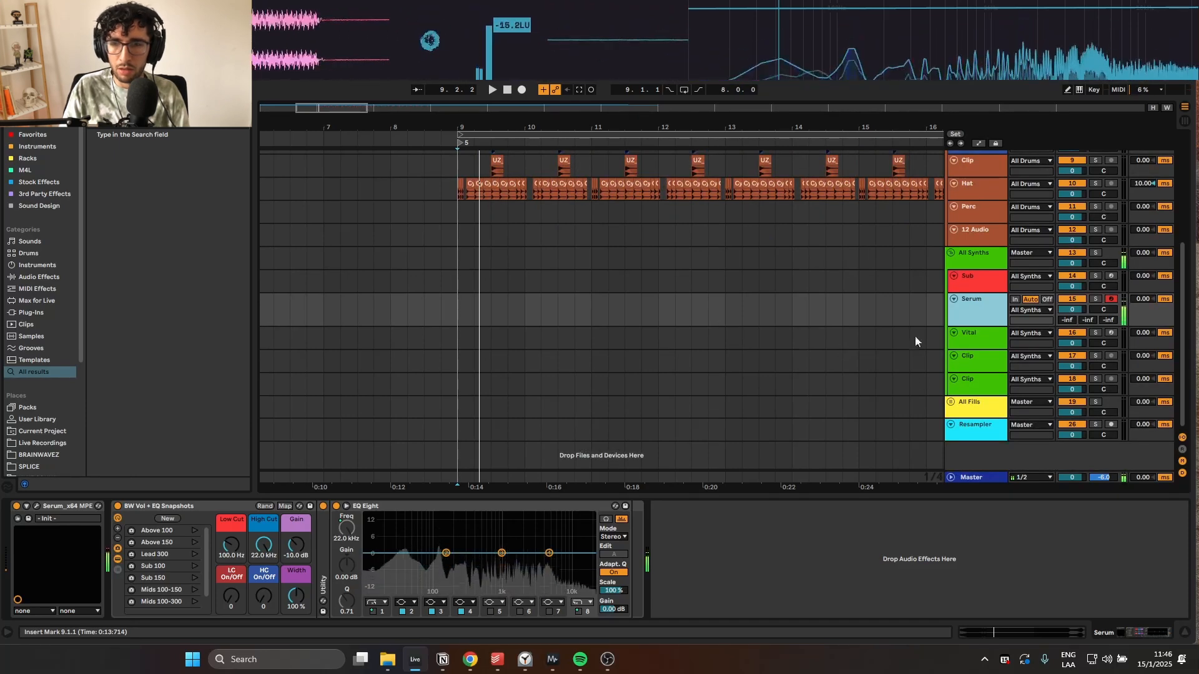
pyautogui.hotkey('ctrl', 'd')
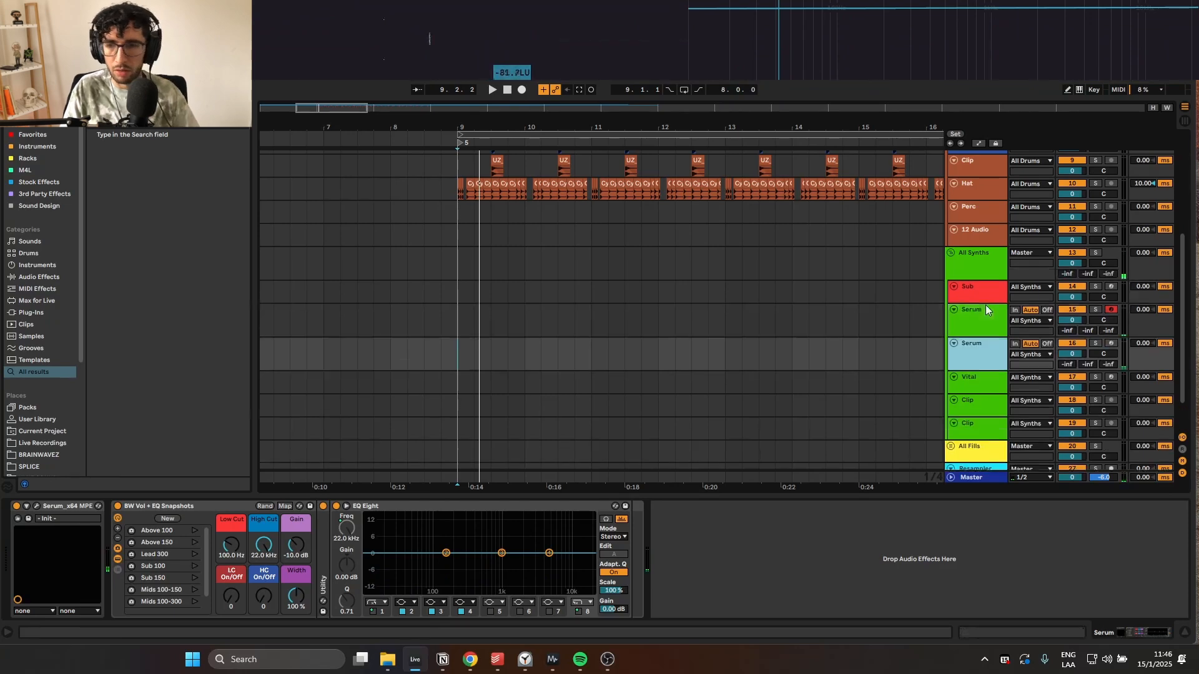
pyautogui.click(1096, 310)
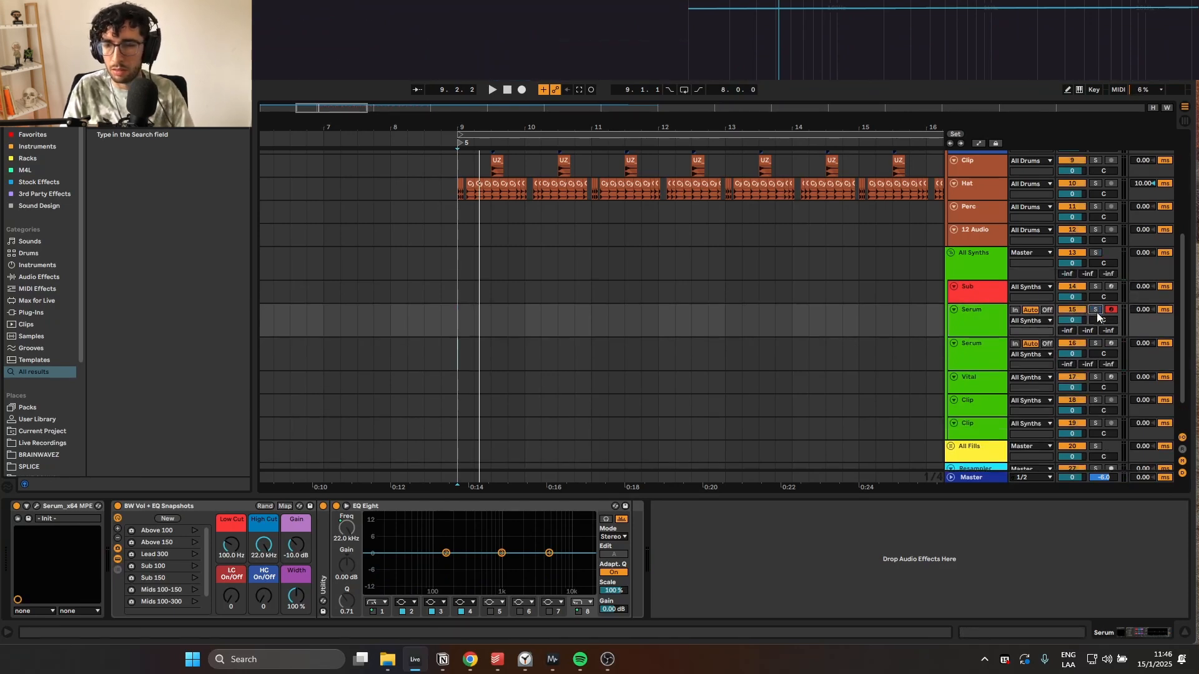
pyautogui.click(984, 329)
pyautogui.click(982, 352)
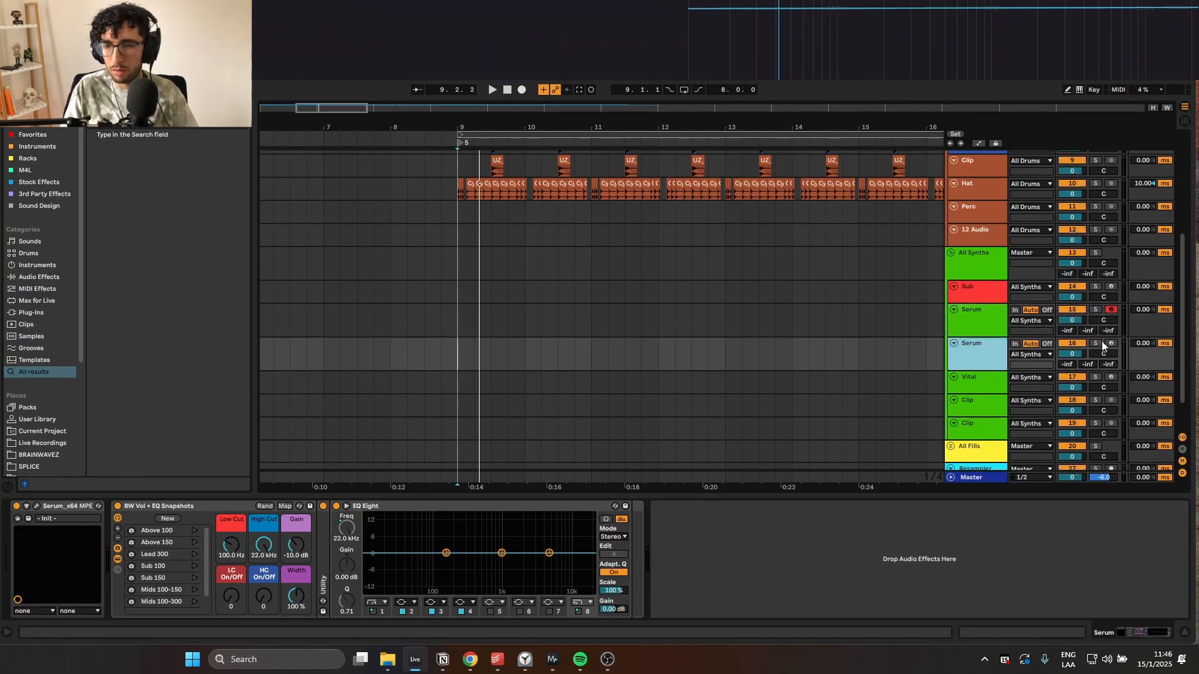
pyautogui.click(972, 321)
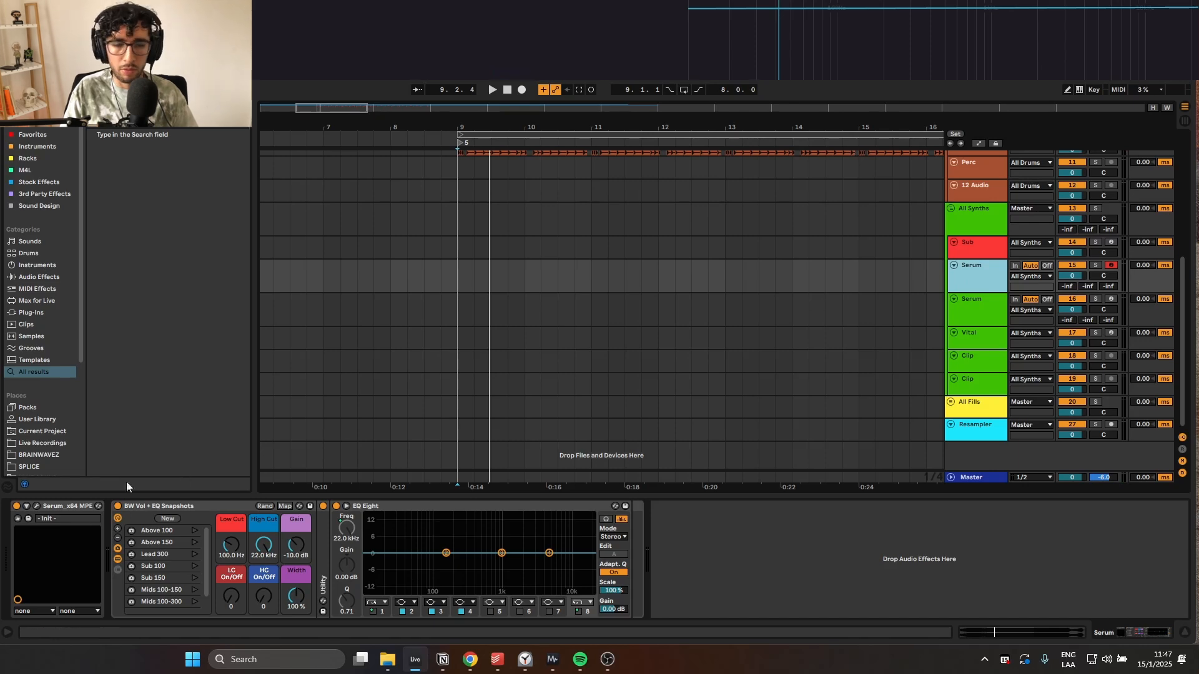
# - In the original track's Serum, turn off oscillator B, the chorus, compressor and reverb, and move the distortion first in the effects order
pyautogui.click(36, 507)
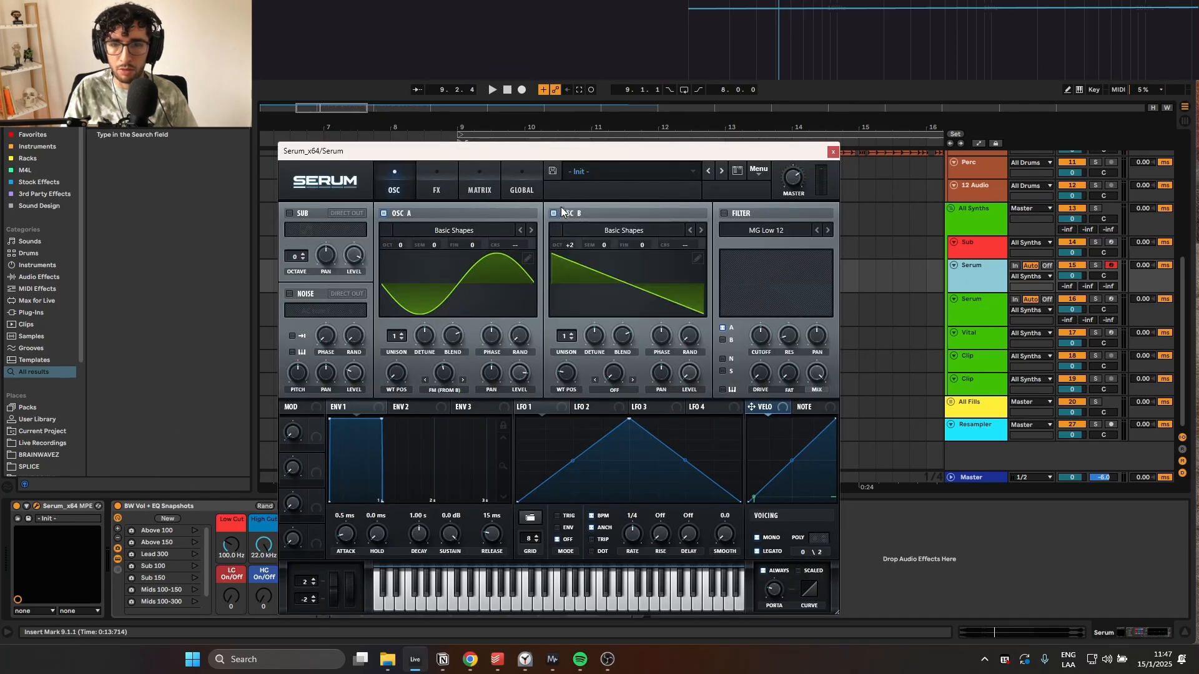
pyautogui.click(441, 170)
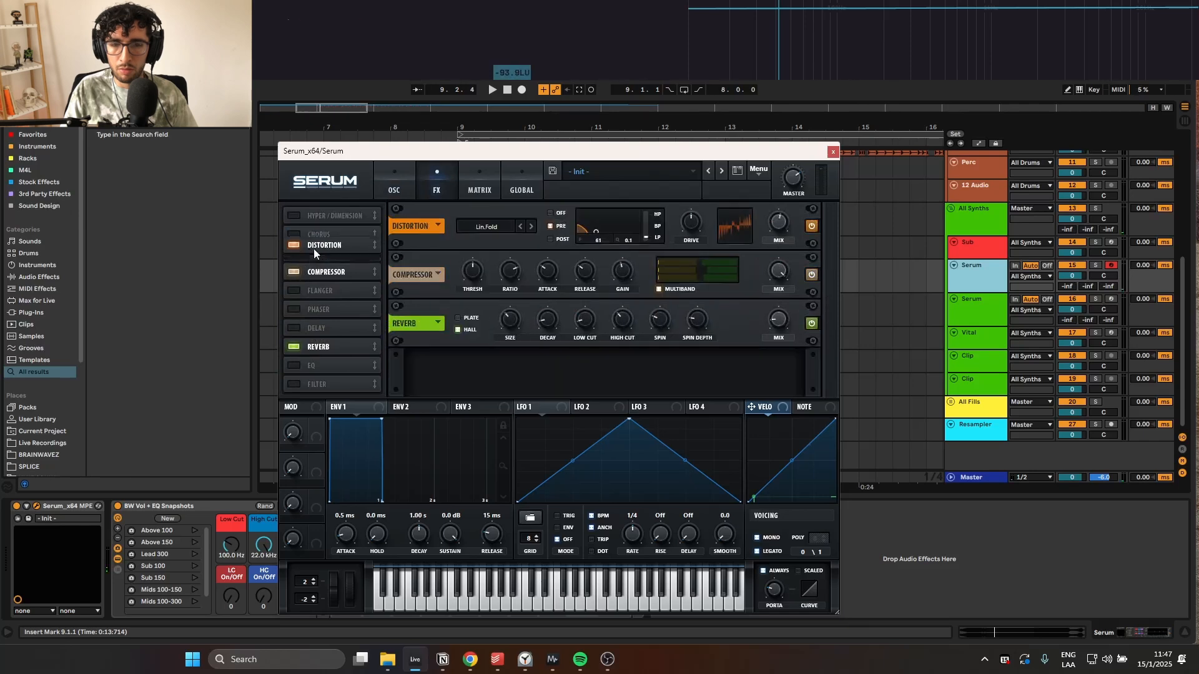
pyautogui.click(293, 347)
pyautogui.click(296, 272)
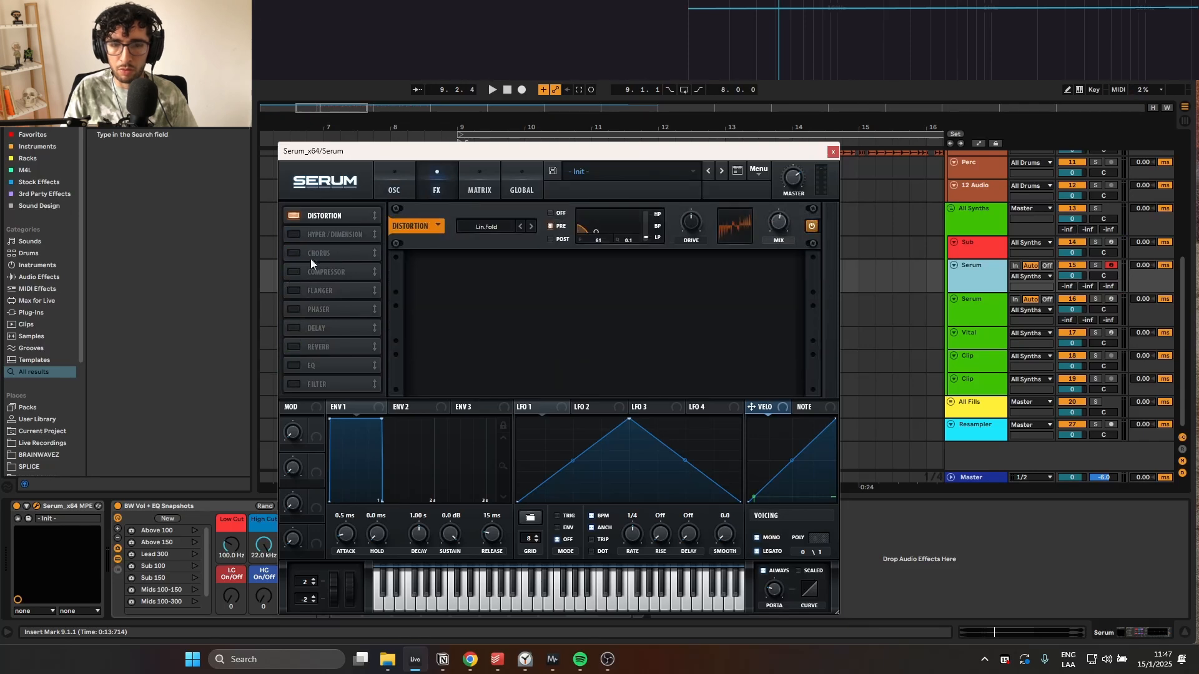
# - Set the distortion mode to SoftClip and switch its filter to Off
pyautogui.click(528, 231)
pyautogui.click(562, 247)
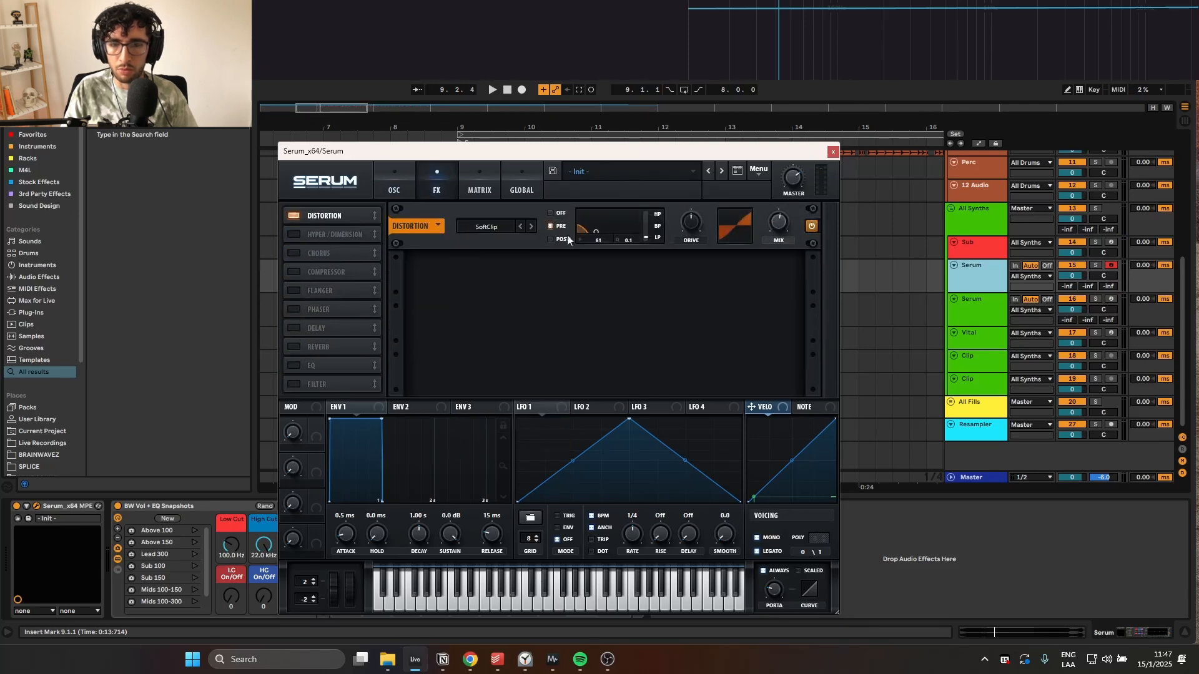
pyautogui.click(550, 213)
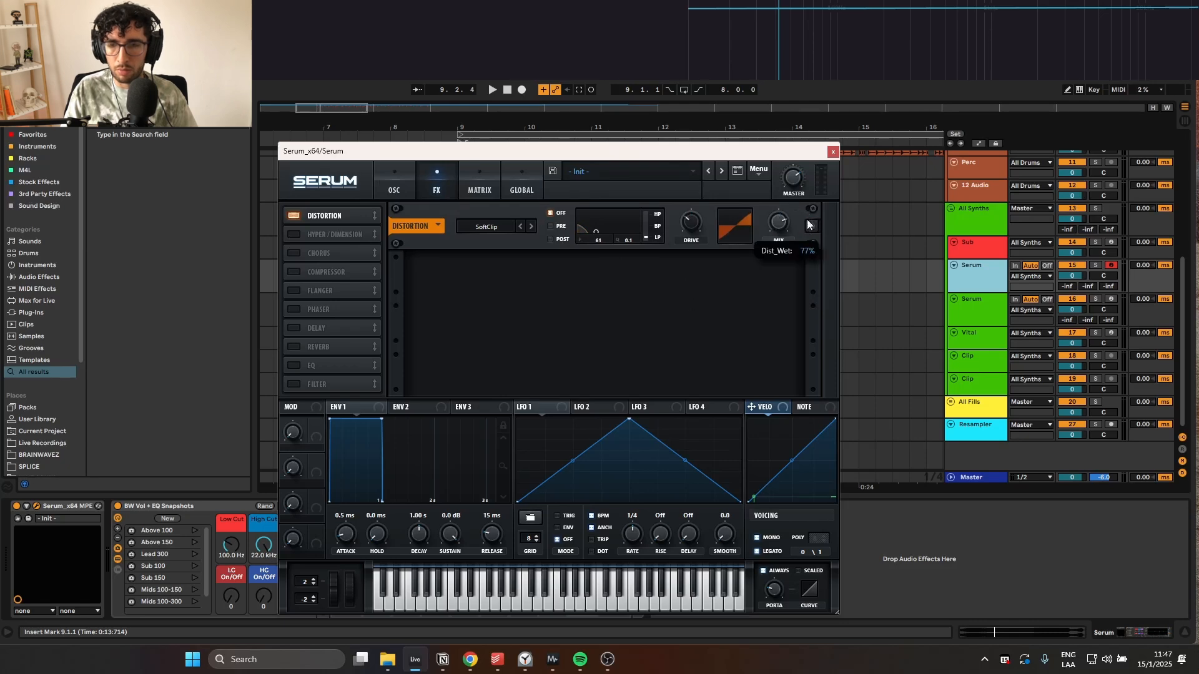
# - Add second and third harmonics to the first frame of oscillator A's wavetable
pyautogui.click(394, 184)
pyautogui.click(528, 259)
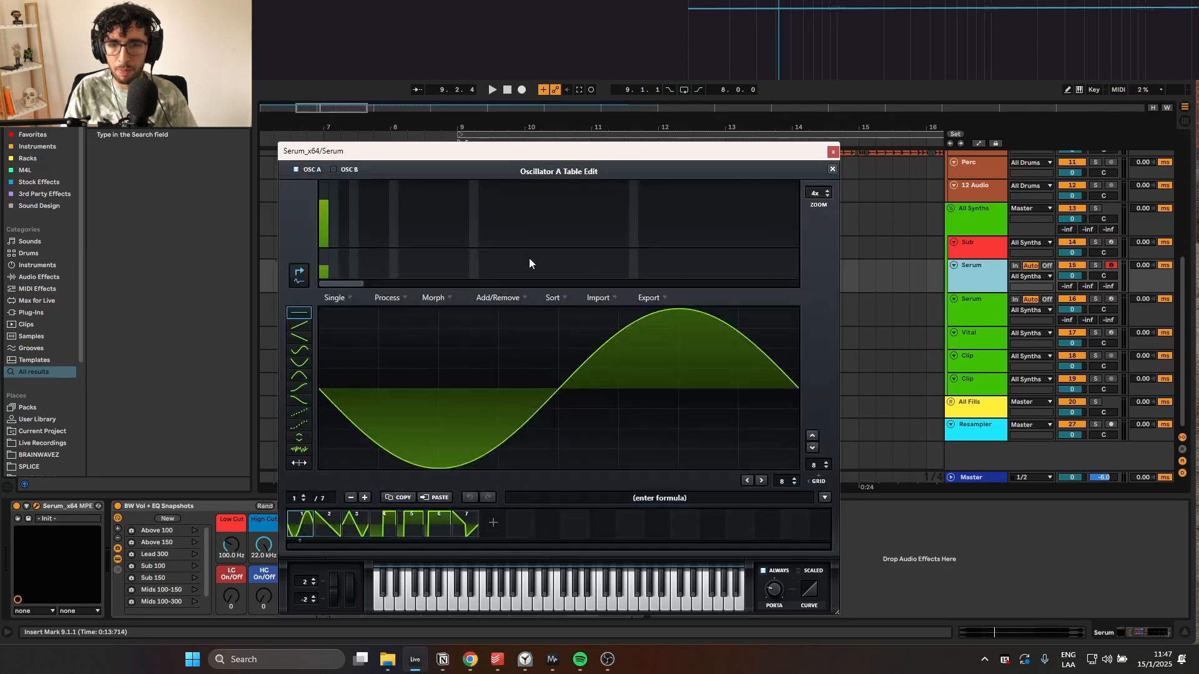
pyautogui.moveTo(334, 220); pyautogui.dragTo(343, 225)
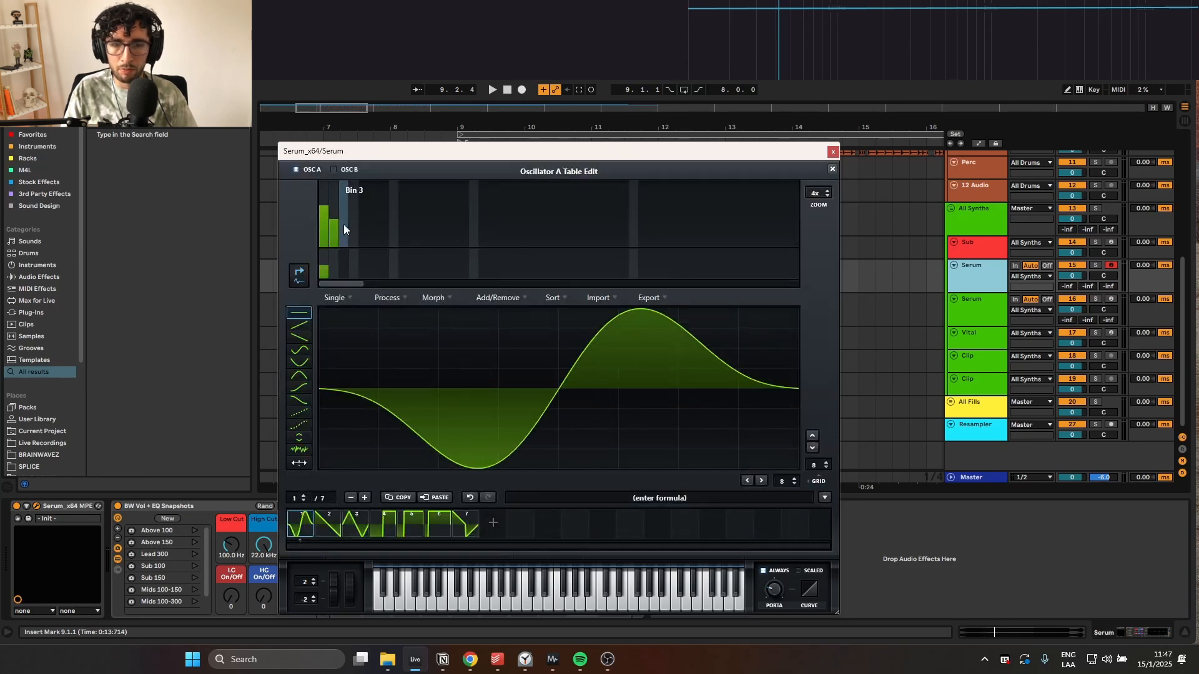
pyautogui.click(833, 169)
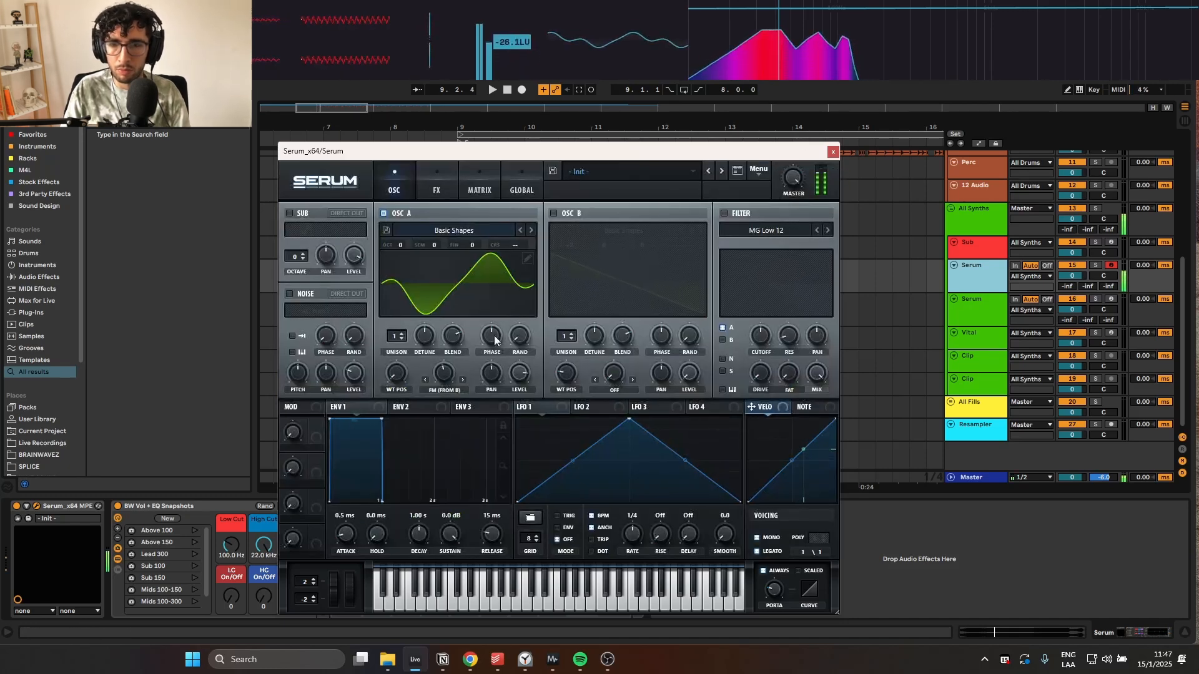
# - Raise the distortion's drive to about 84% and increase its mix, then close Serum
pyautogui.click(430, 183)
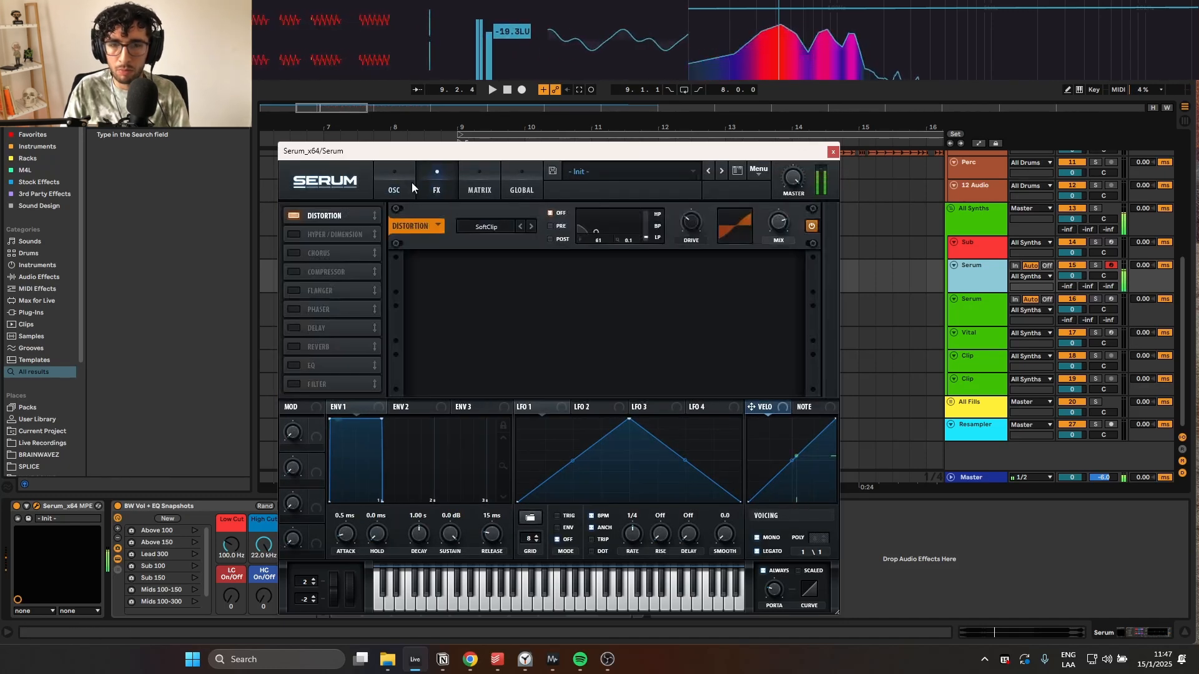
pyautogui.moveTo(687, 198); pyautogui.dragTo(689, 185)
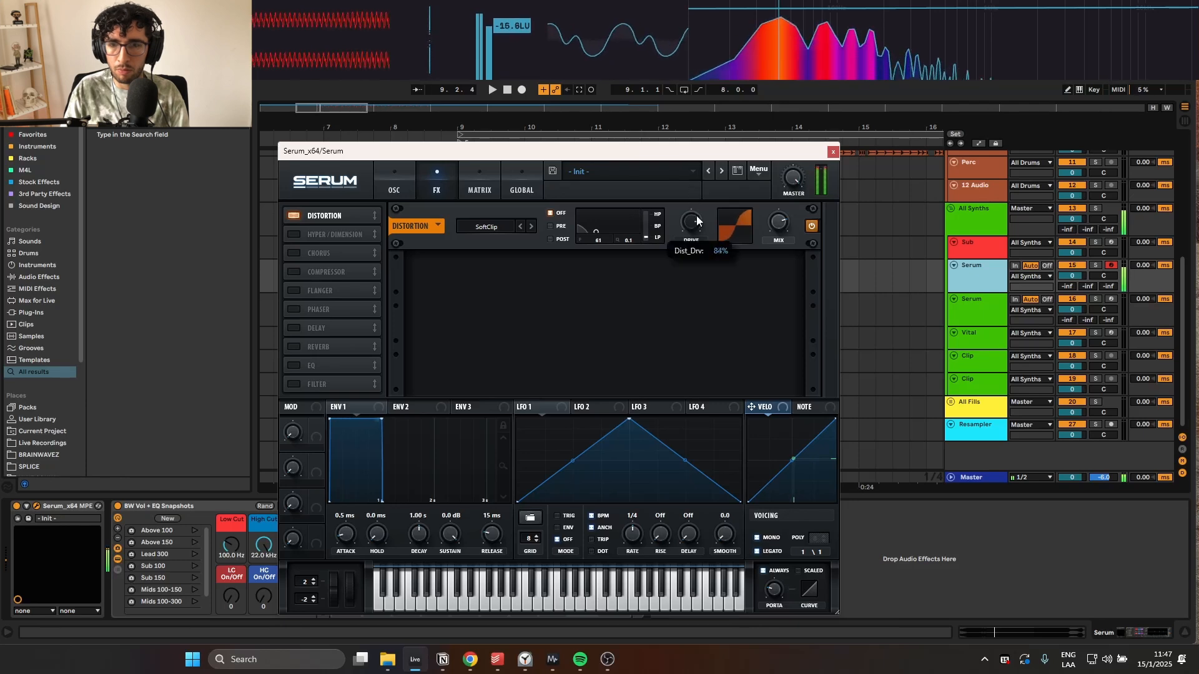
pyautogui.moveTo(781, 227); pyautogui.dragTo(788, 216)
pyautogui.moveTo(700, 218); pyautogui.dragTo(701, 223)
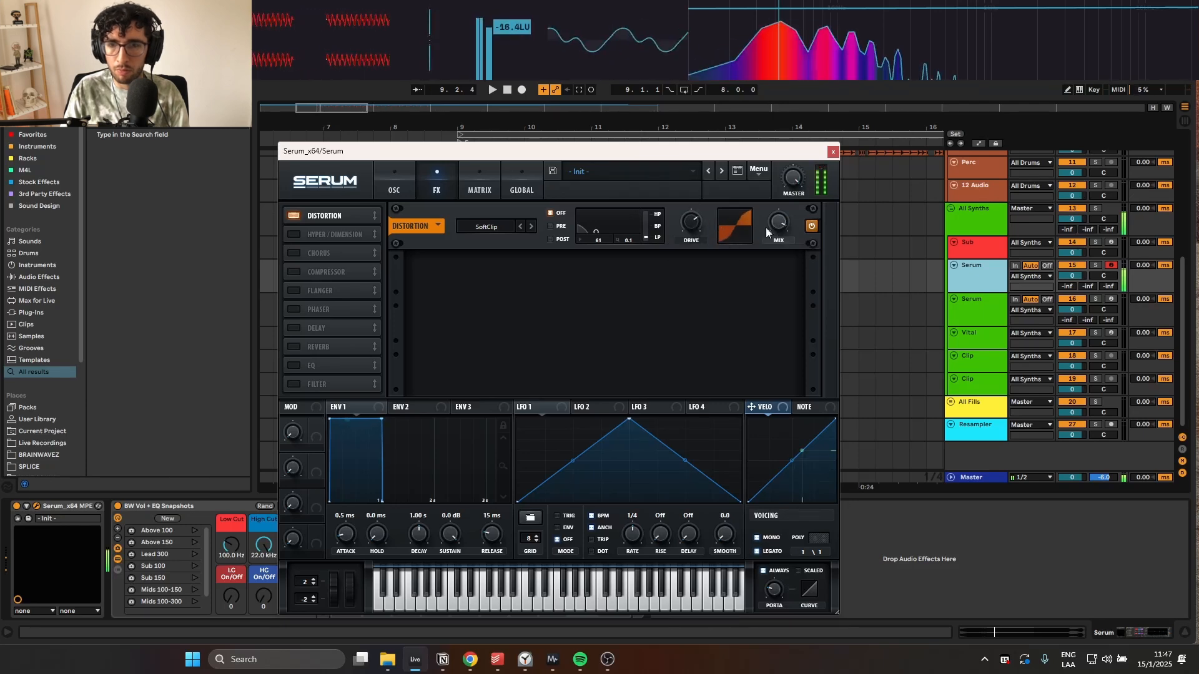
pyautogui.click(829, 151)
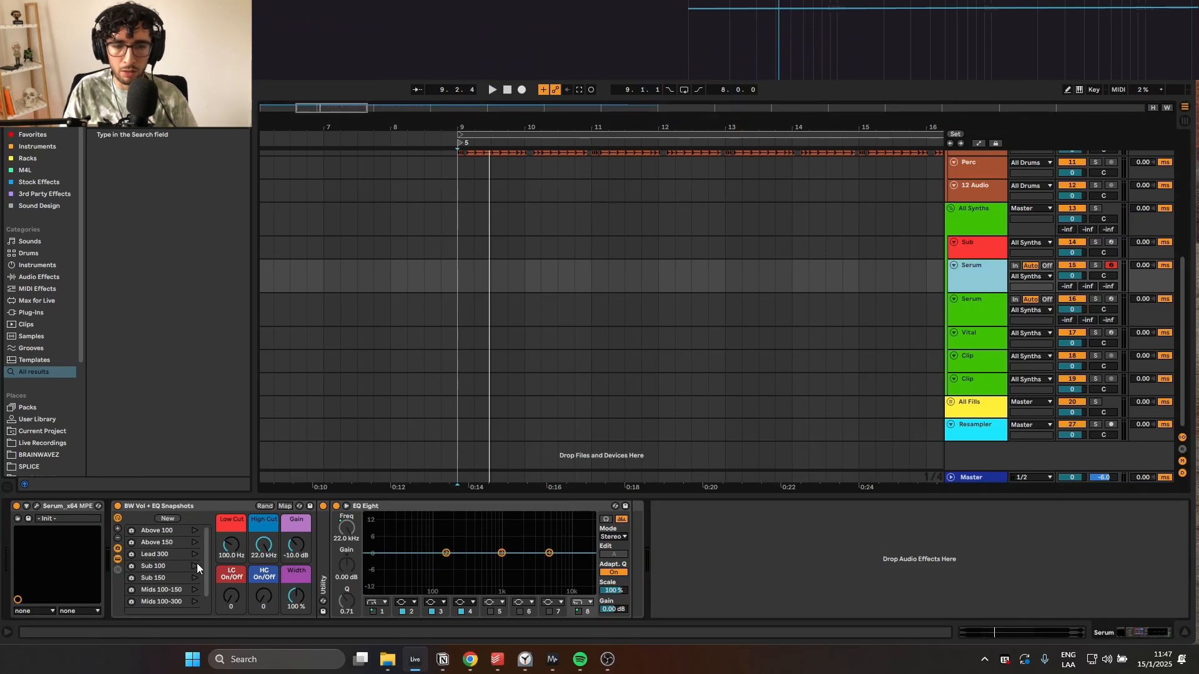
# - Apply the Sub 100 snapshot to the original Serum track and the Above 100 snapshot to its duplicate
pyautogui.press('Down')
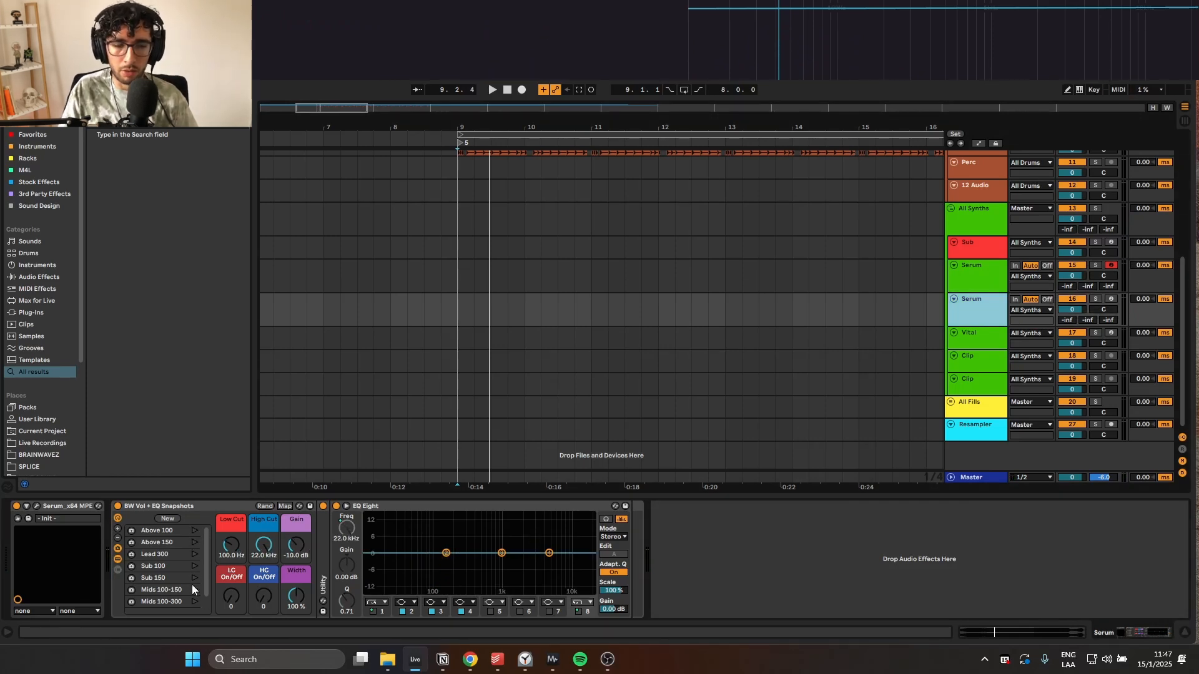
pyautogui.click(194, 530)
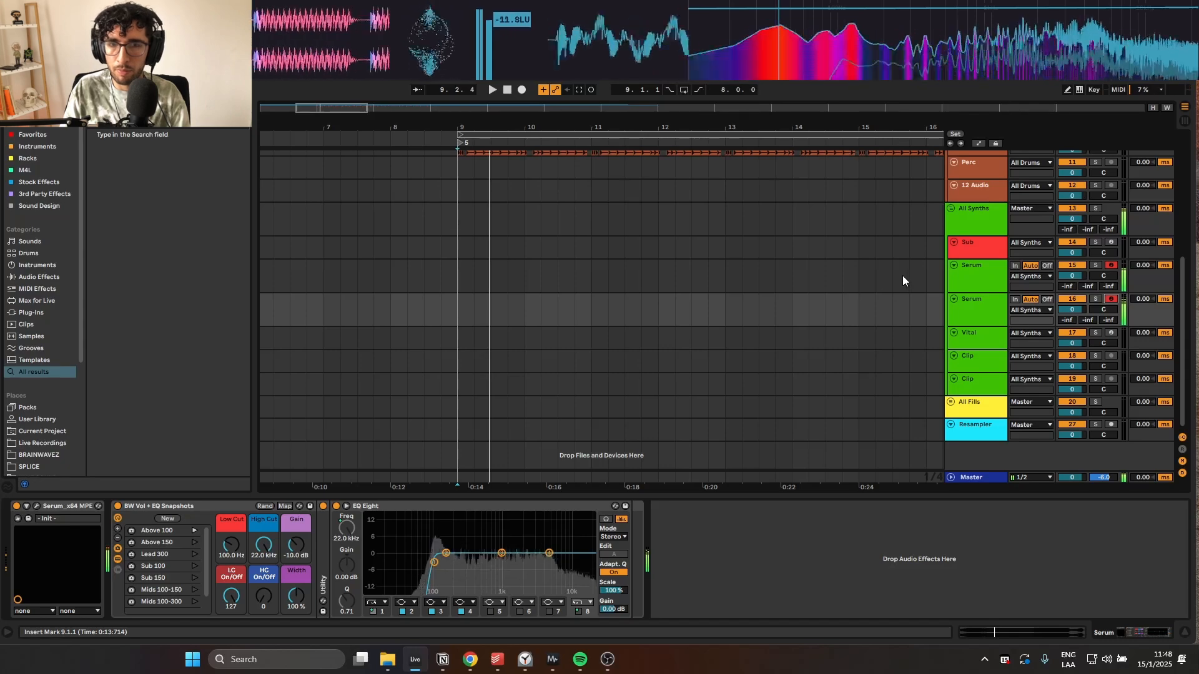
pyautogui.scroll(3, 862, 296)
pyautogui.scroll(-3, 810, 320)
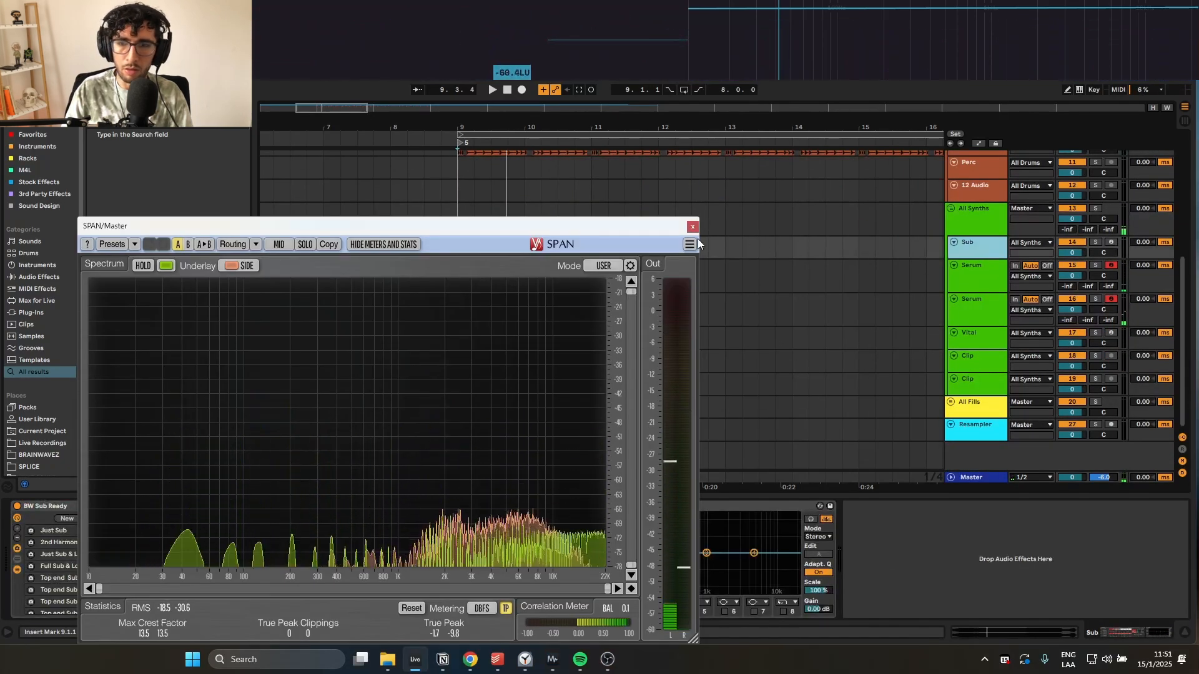
# - Remove the second harmonic from oscillator A's wavetable in the original track's Serum
pyautogui.click(692, 227)
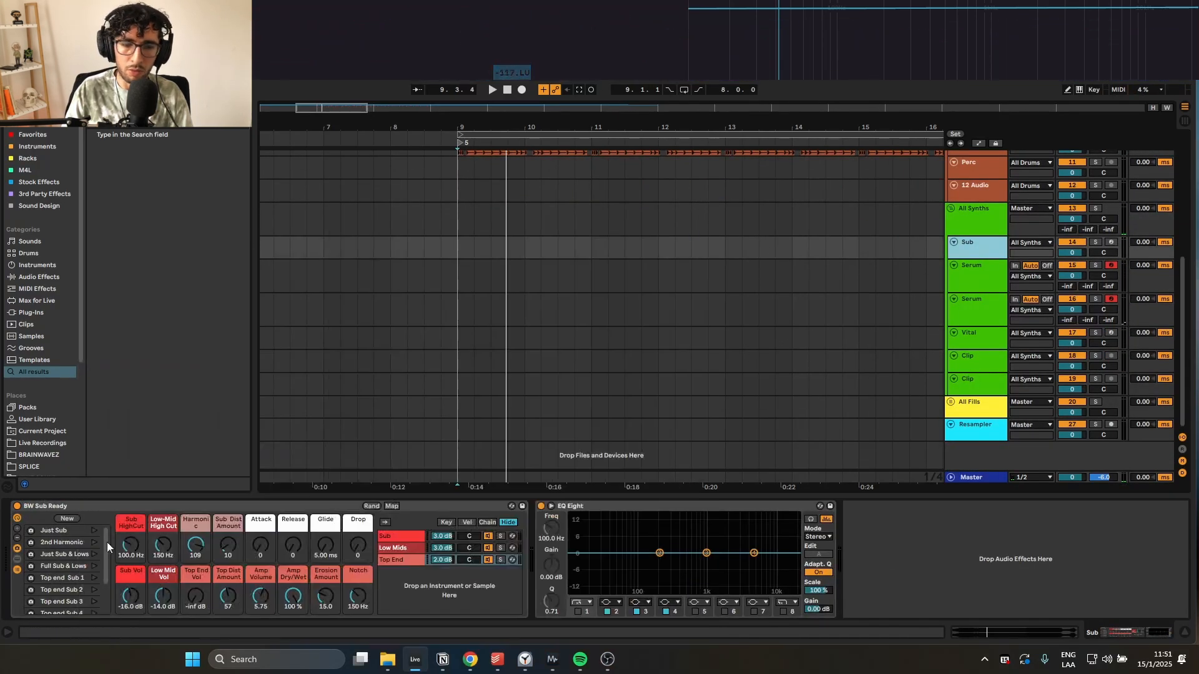
pyautogui.click(966, 279)
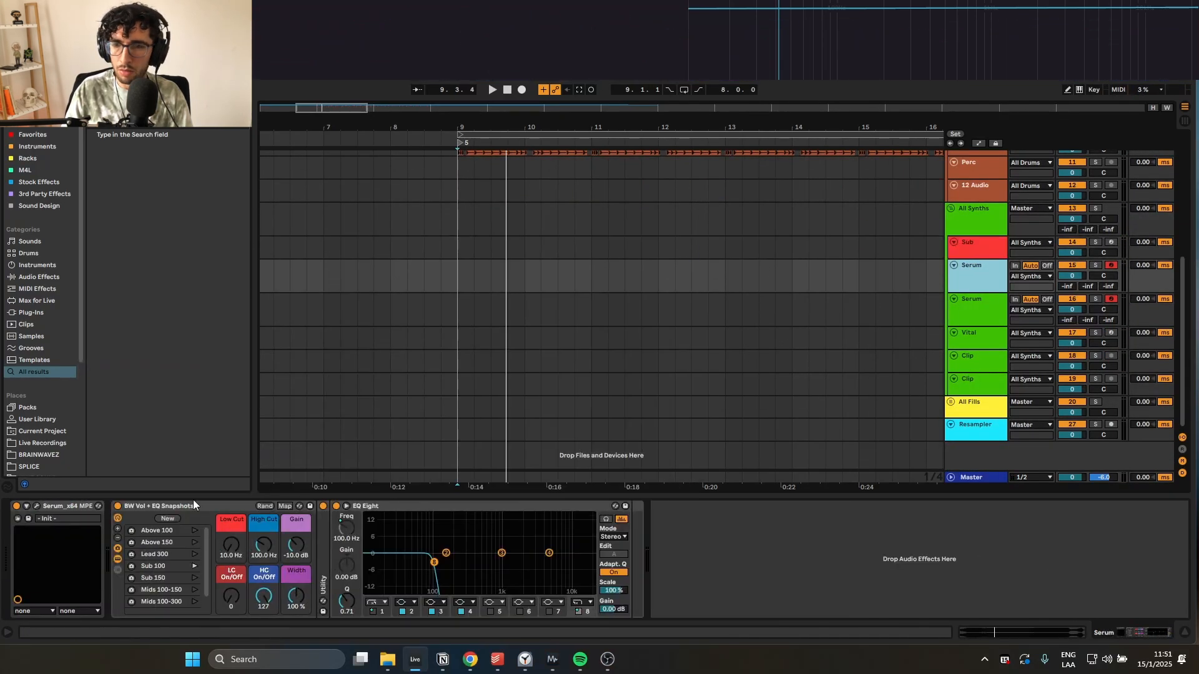
pyautogui.click(36, 507)
pyautogui.click(525, 259)
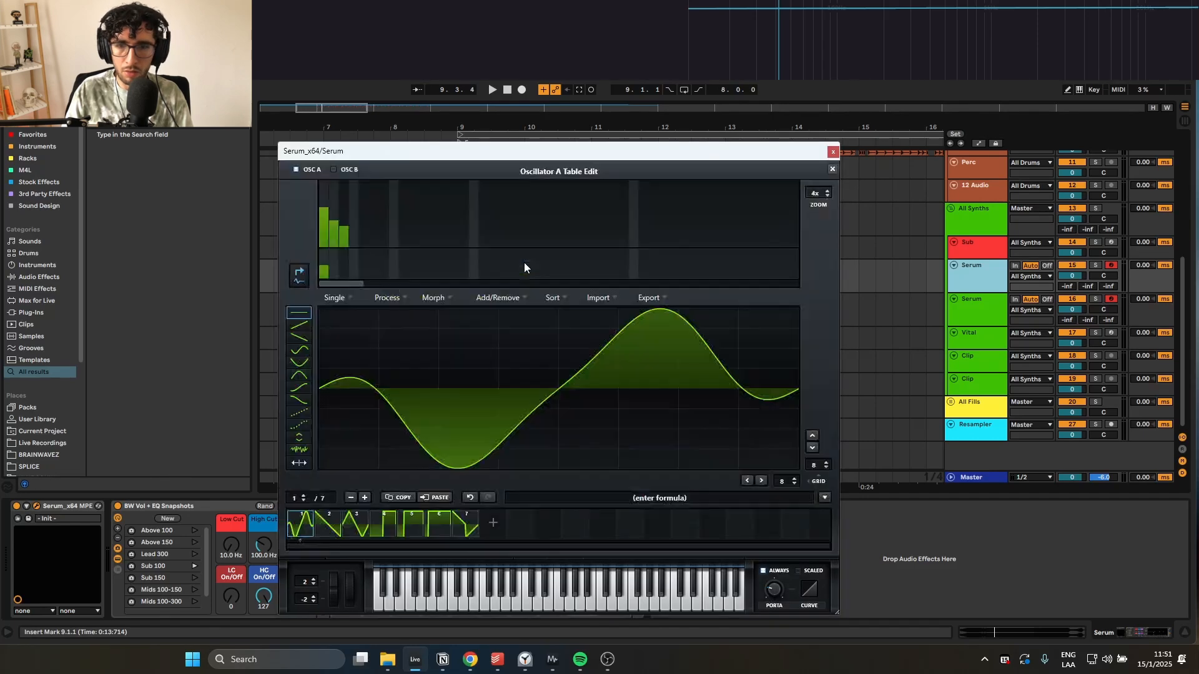
pyautogui.click(331, 248)
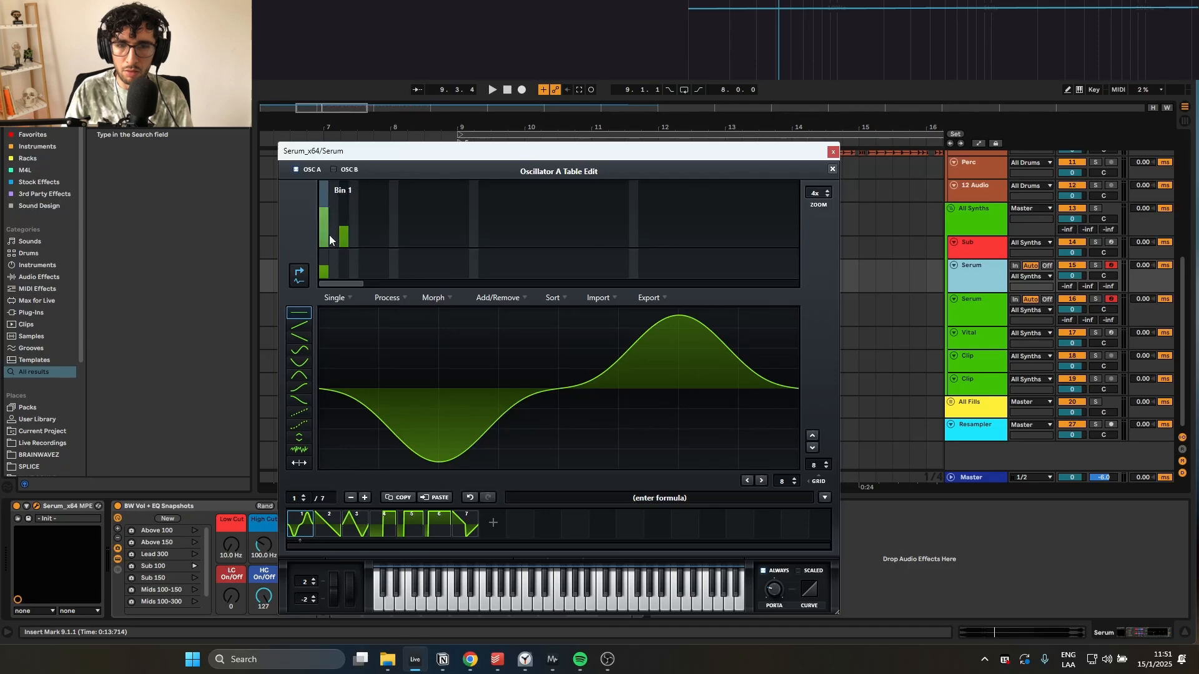
pyautogui.click(833, 151)
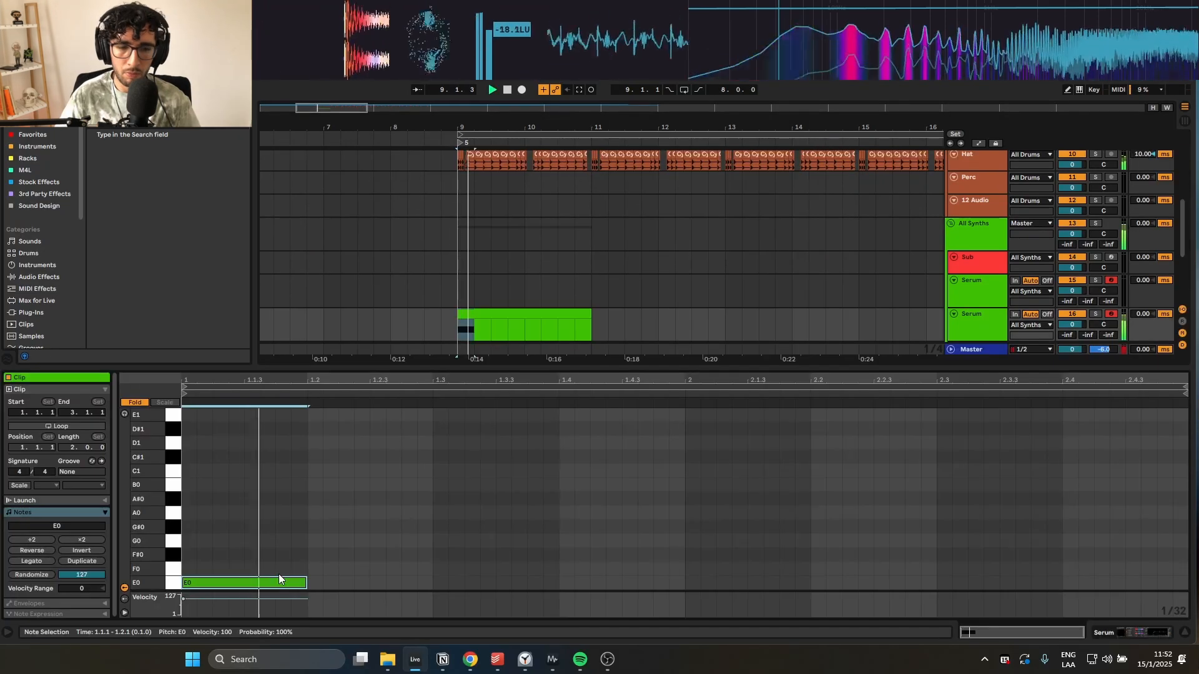
# - Extend the bass line in the duplicate Serum track's clip with two-beat F0, E0 and D#0 notes starting at 1.3
pyautogui.hotkey('ctrl', 'd')
pyautogui.moveTo(690, 484); pyautogui.dragTo(691, 499)
pyautogui.hotkey('ctrl', 'd')
pyautogui.moveTo(960, 499); pyautogui.dragTo(959, 515)
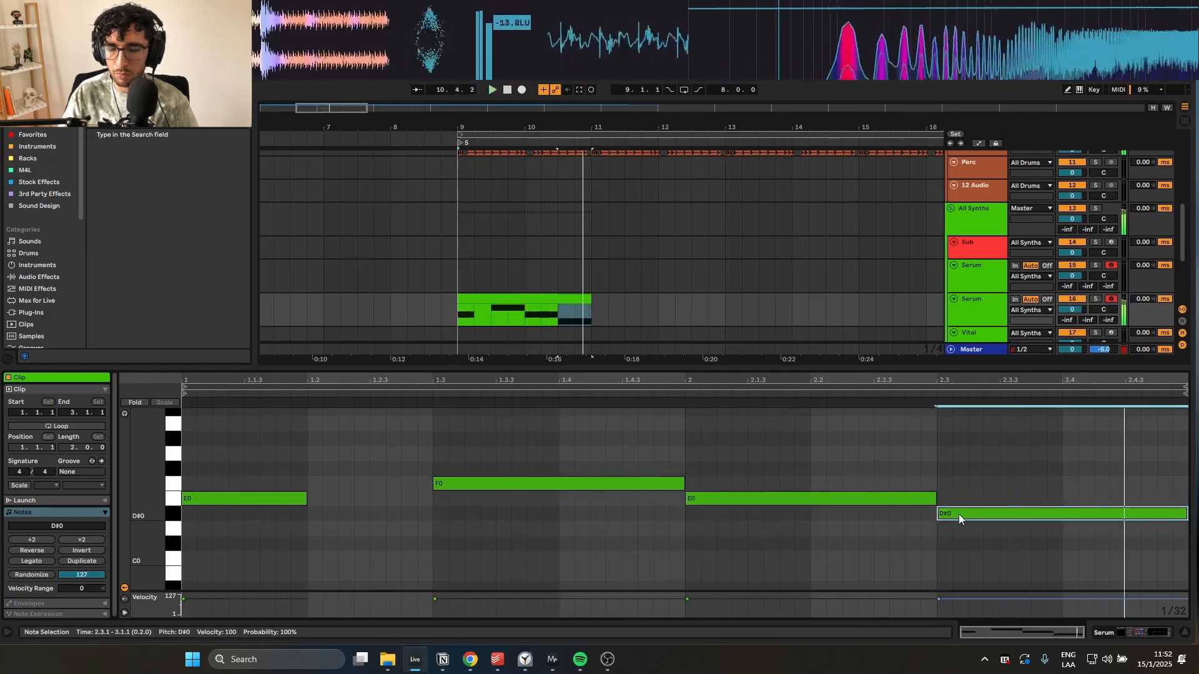
# - Rework the bass line after the opening E0 into one-beat notes from 1.3: D#0, E0, G0, F#0, F0 and D#0
pyautogui.moveTo(748, 499); pyautogui.dragTo(589, 500)
pyautogui.click(562, 484)
pyautogui.moveTo(961, 514); pyautogui.dragTo(835, 514)
pyautogui.hotkey('ctrl', 'd')
pyautogui.moveTo(810, 500); pyautogui.dragTo(710, 428)
pyautogui.click(871, 517)
pyautogui.moveTo(870, 517); pyautogui.dragTo(871, 471)
pyautogui.moveTo(749, 423); pyautogui.dragTo(750, 454)
pyautogui.hotkey('ctrl', 'd')
pyautogui.moveTo(1061, 469); pyautogui.dragTo(958, 487)
pyautogui.moveTo(958, 487); pyautogui.dragTo(1087, 488)
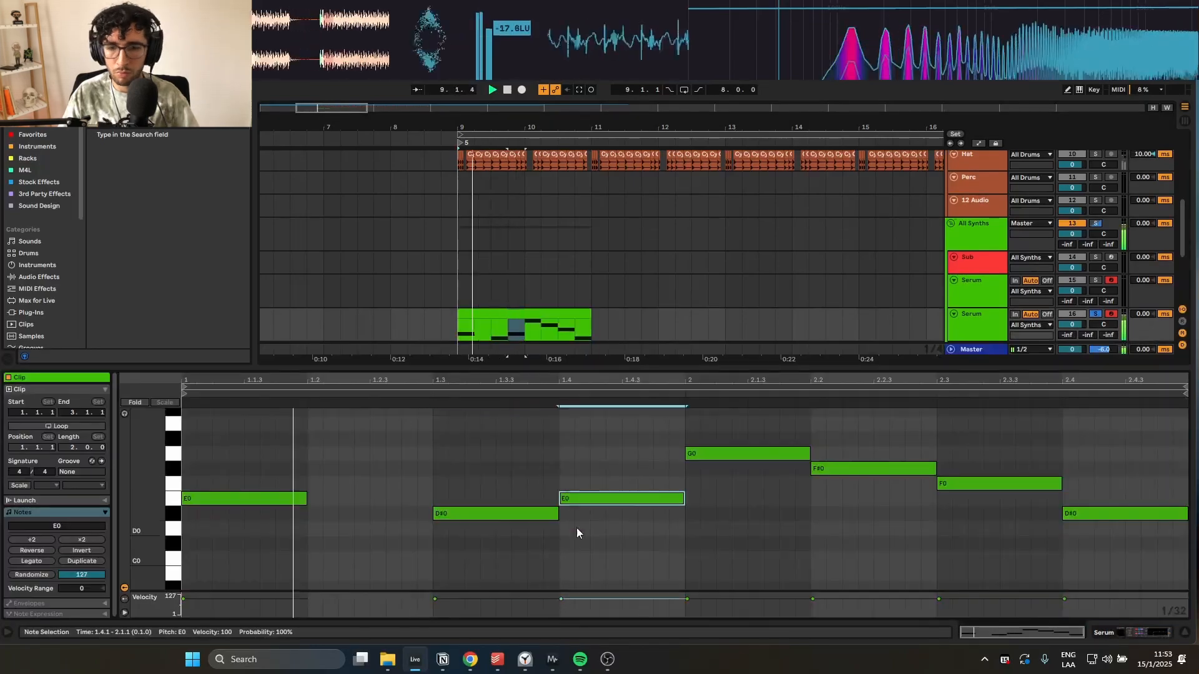
# - Lengthen the G0 note at bar 2 to two beats and fill the last two beats with one F#0 note
pyautogui.moveTo(807, 453); pyautogui.dragTo(936, 451)
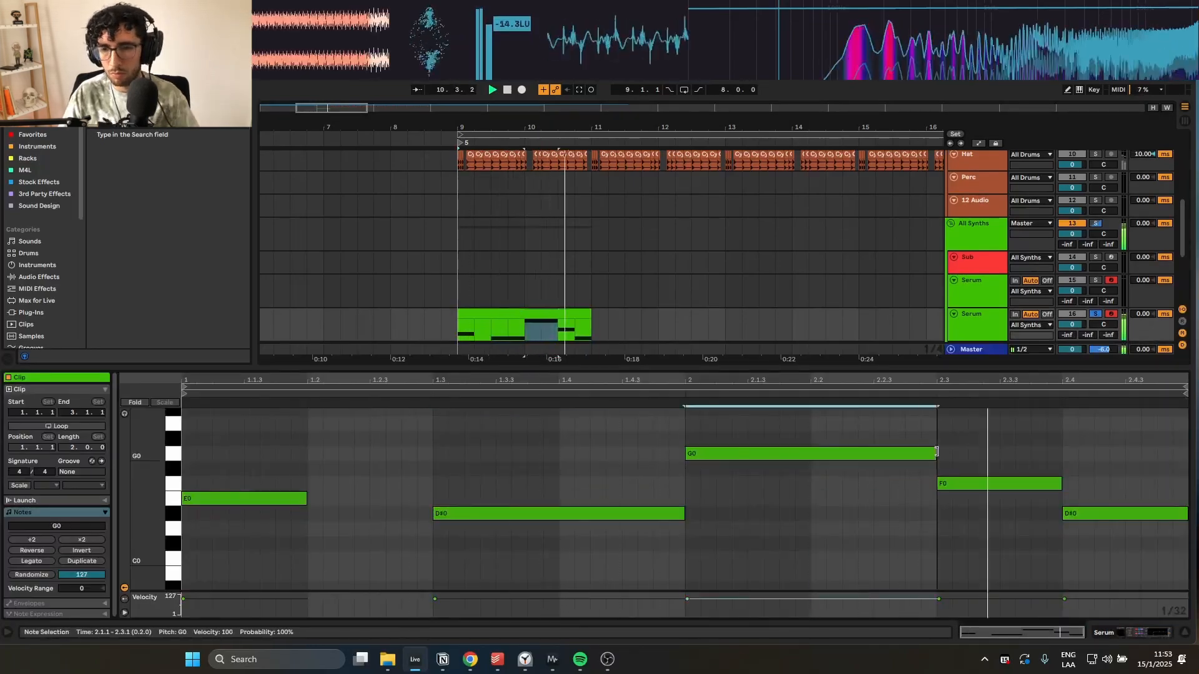
pyautogui.moveTo(1061, 483); pyautogui.dragTo(1187, 468)
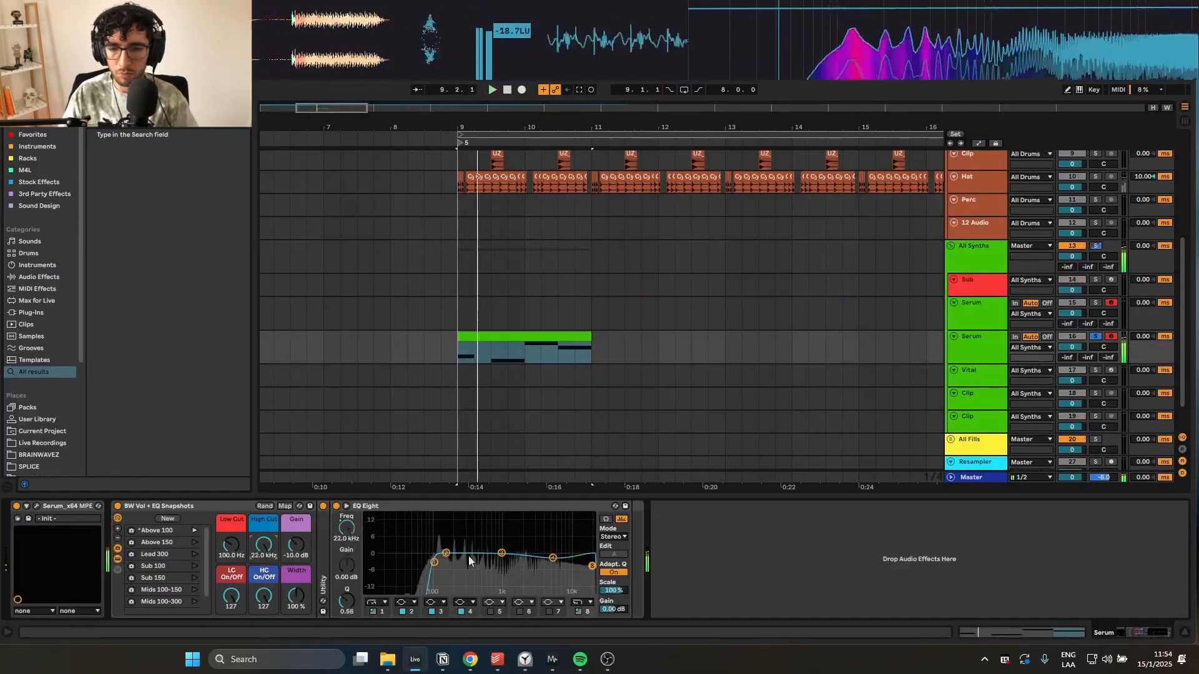
# - Lower the upper Serum layer's EQ Eight high cut to 17.3 kHz and boost the mid band by 1.36 dB at 653 Hz
pyautogui.moveTo(592, 566); pyautogui.dragTo(585, 569)
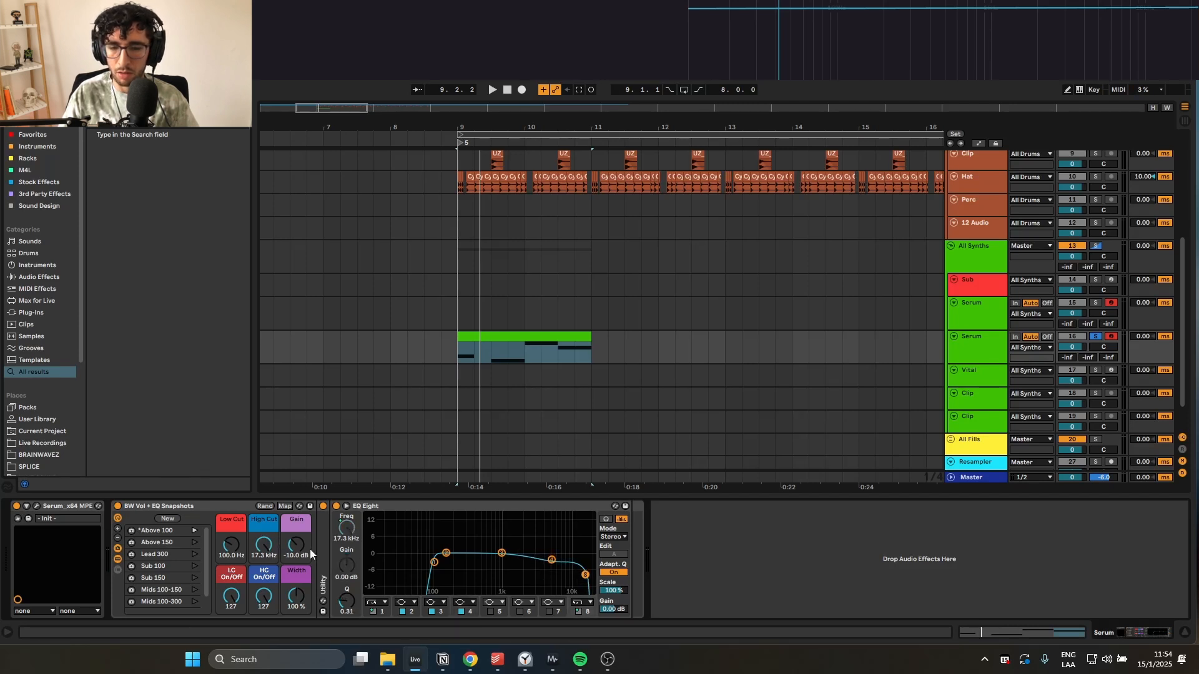
pyautogui.press('space')
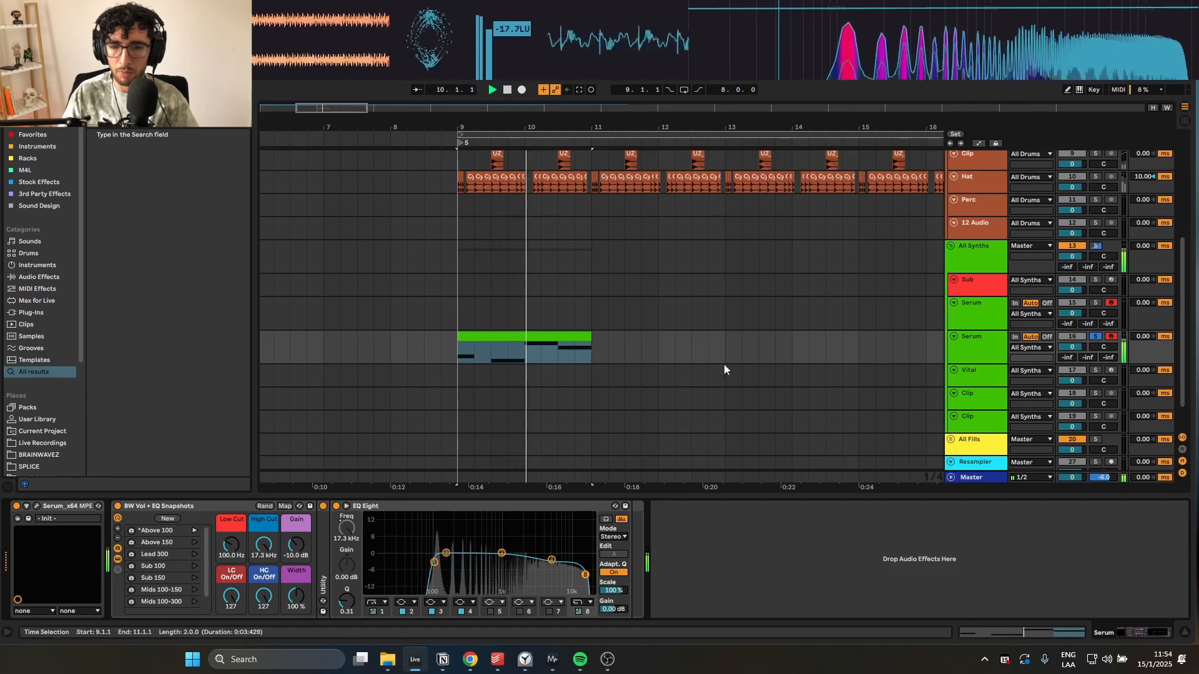
pyautogui.moveTo(501, 553)
pyautogui.mouseDown()
pyautogui.moveTo(499, 542)
pyautogui.moveTo(472, 546)
pyautogui.moveTo(524, 547)
pyautogui.moveTo(489, 549)
pyautogui.mouseUp()
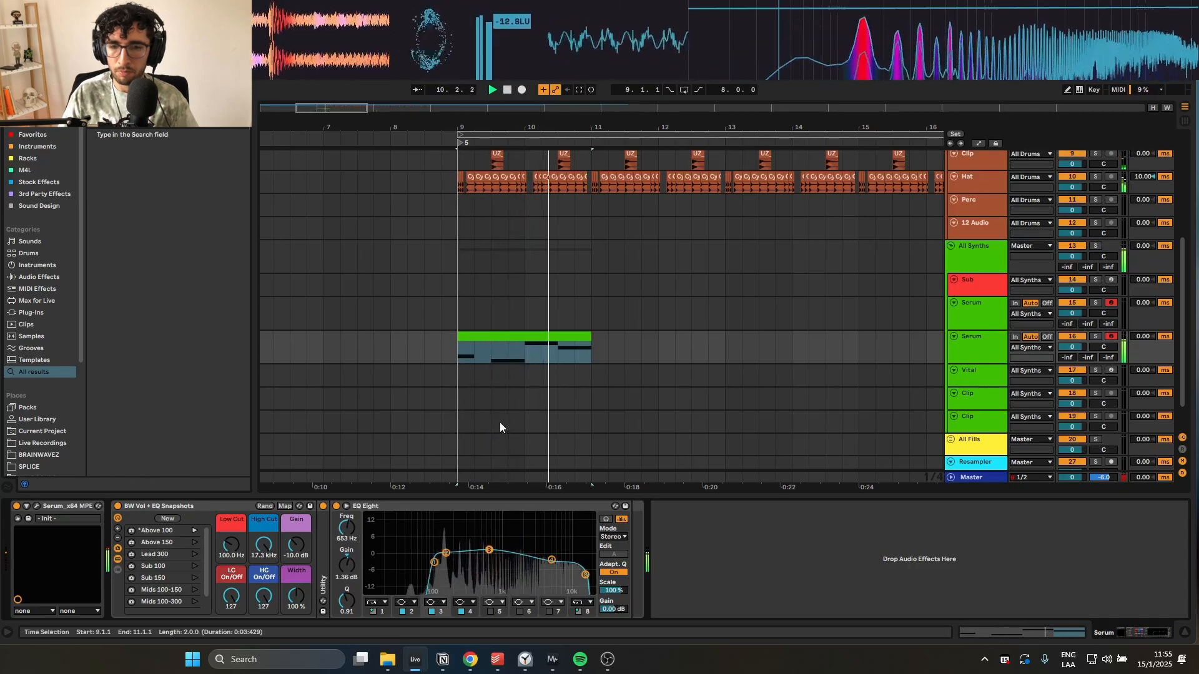
pyautogui.scroll(5, 500, 422)
pyautogui.scroll(-3, 482, 288)
pyautogui.scroll(3, 492, 295)
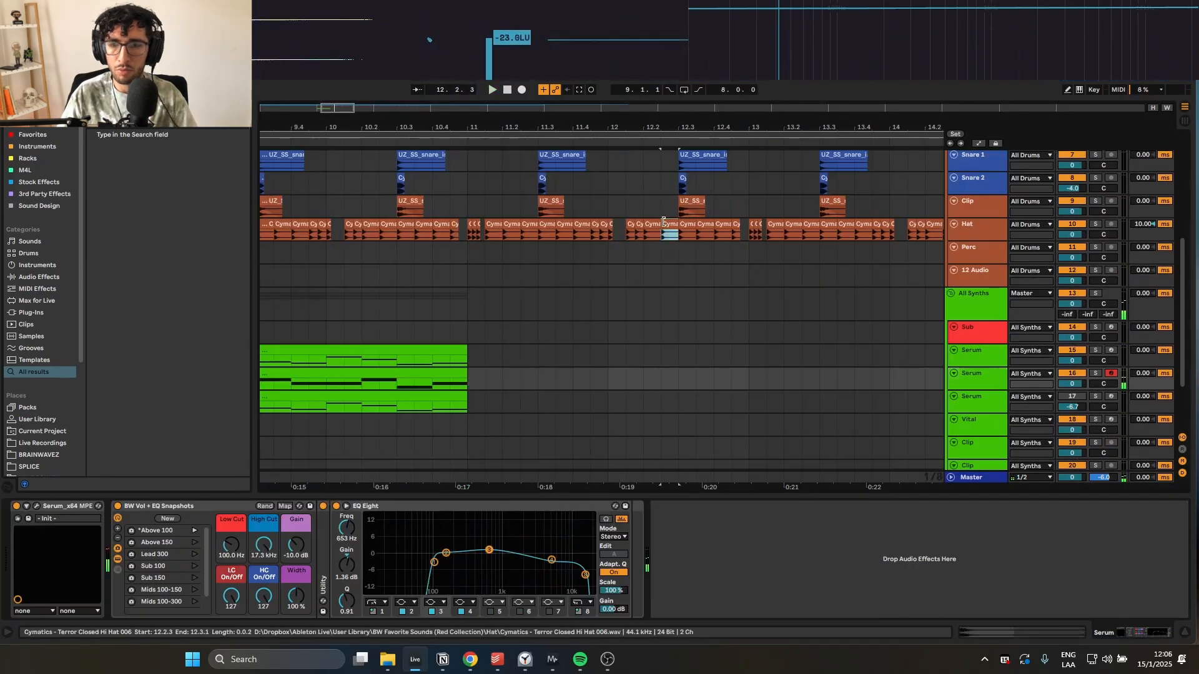
pyautogui.click(579, 372)
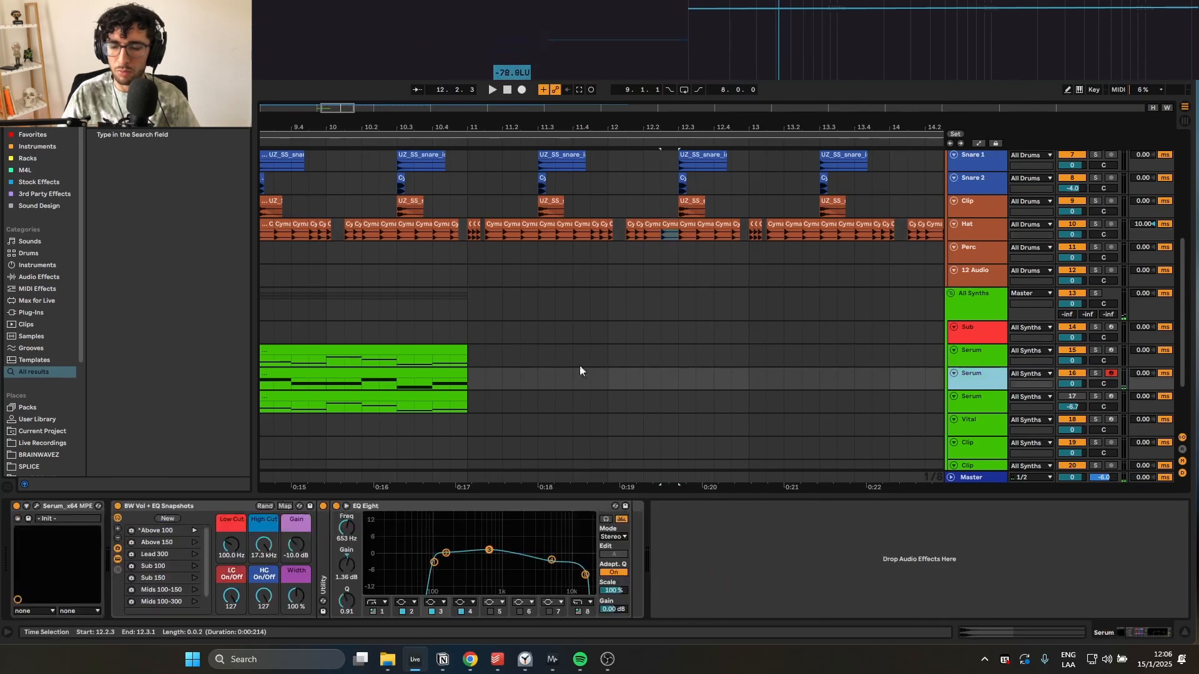
pyautogui.click(475, 354)
pyautogui.click(464, 301)
pyautogui.click(484, 331)
pyautogui.click(471, 378)
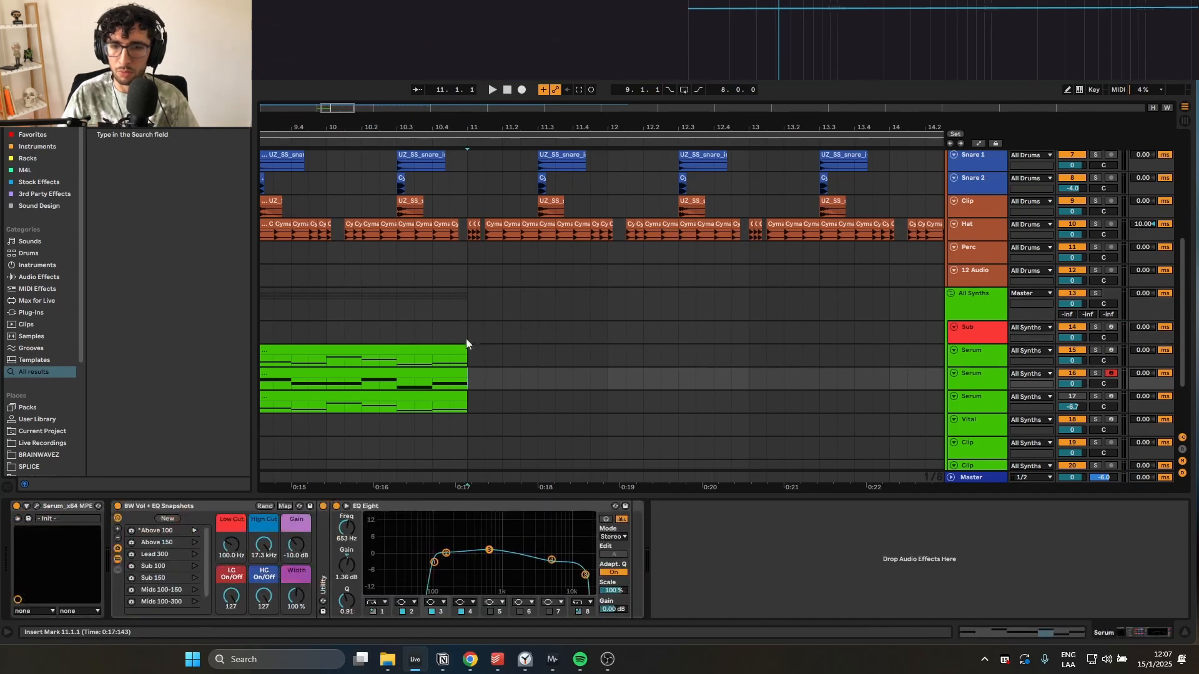
# - Duplicate the Serum track carrying the Above 100 layer and remove the clip from the copy
pyautogui.press('-')
pyautogui.press('-')
pyautogui.click(461, 301)
pyautogui.scroll(-3, 615, 307)
pyautogui.click(376, 288)
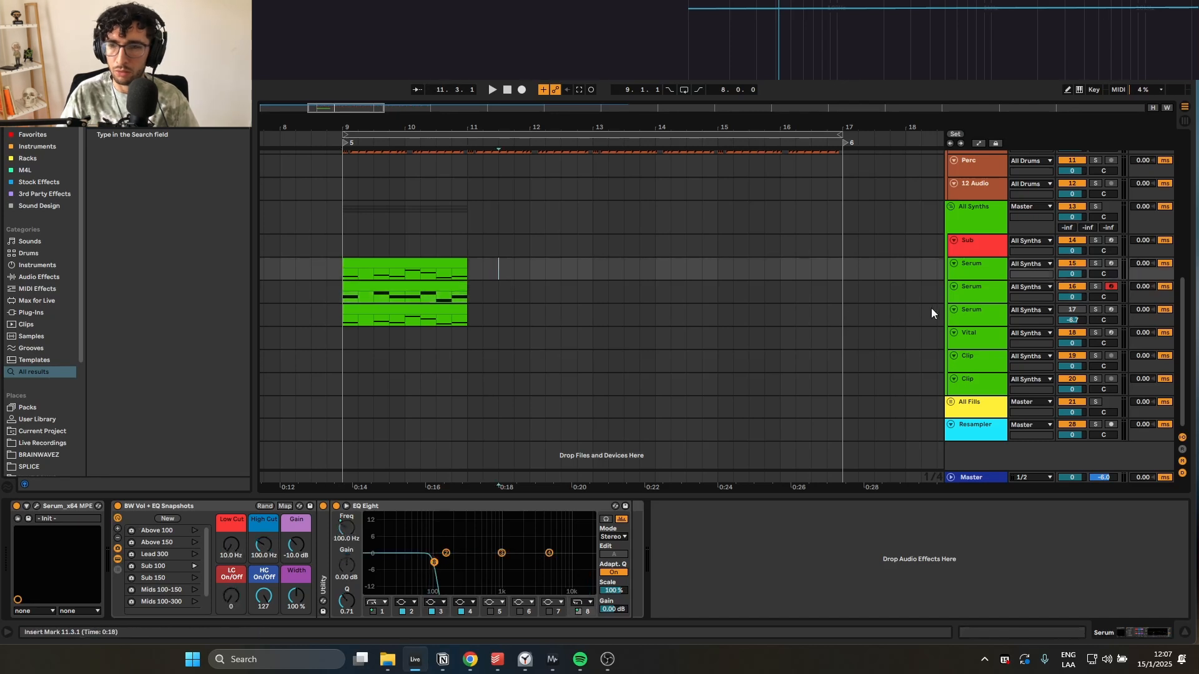
pyautogui.click(958, 296)
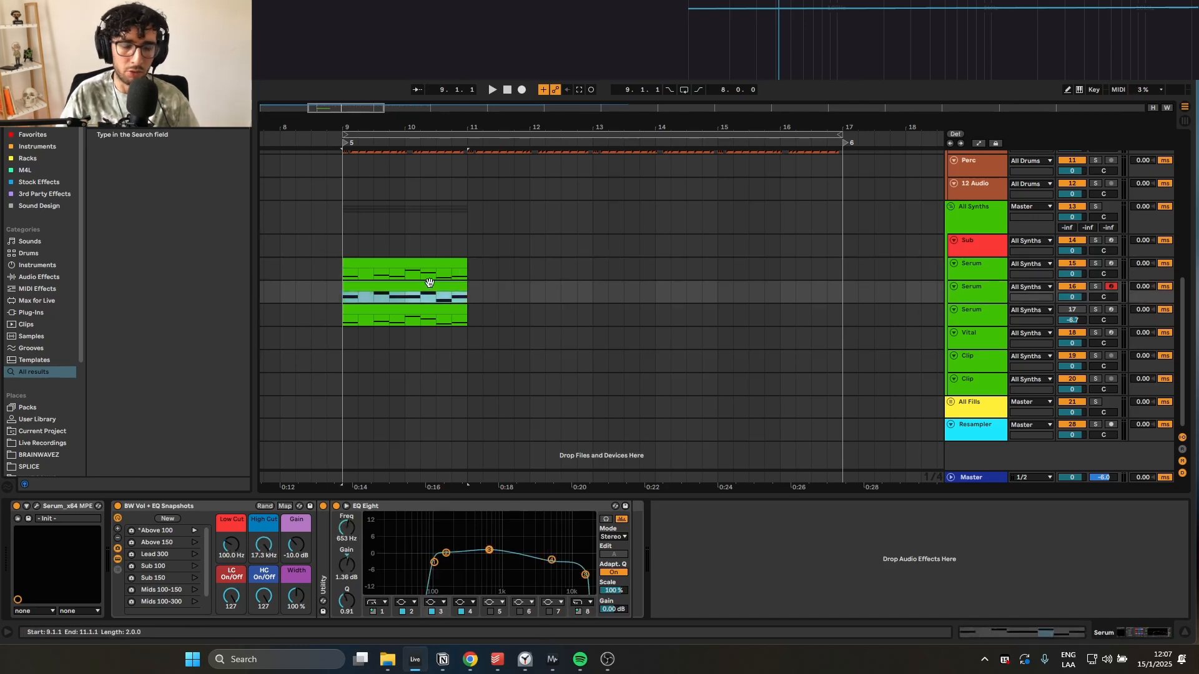
pyautogui.hotkey('ctrl', 'd')
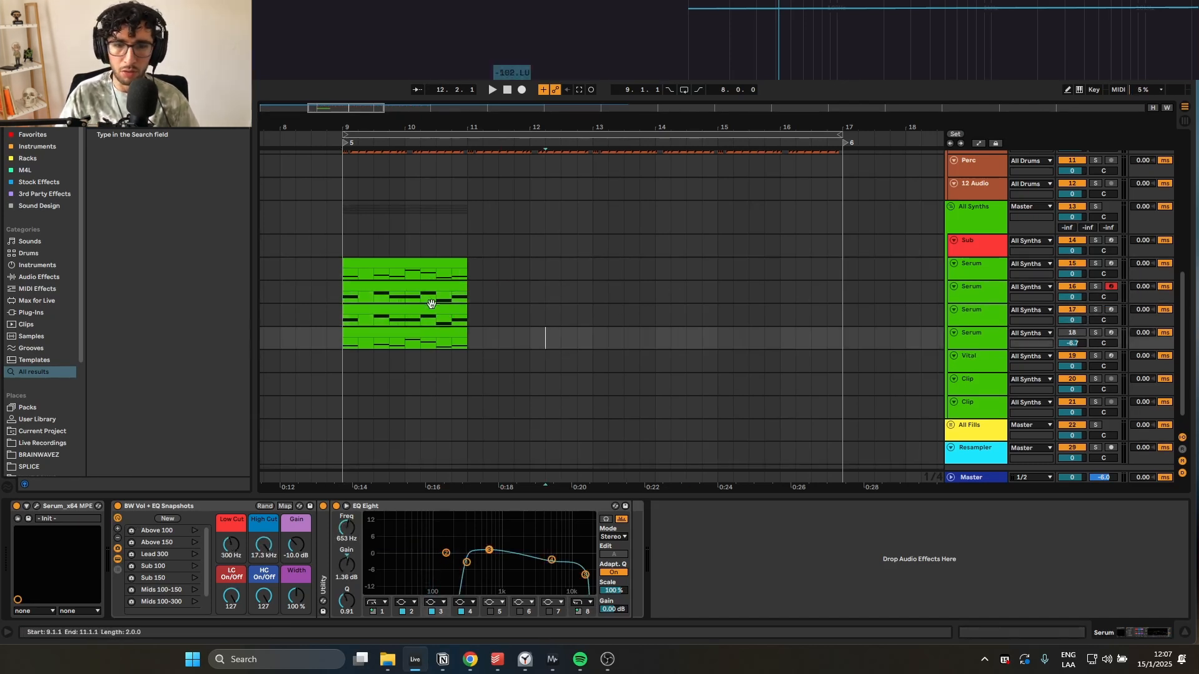
pyautogui.click(417, 304)
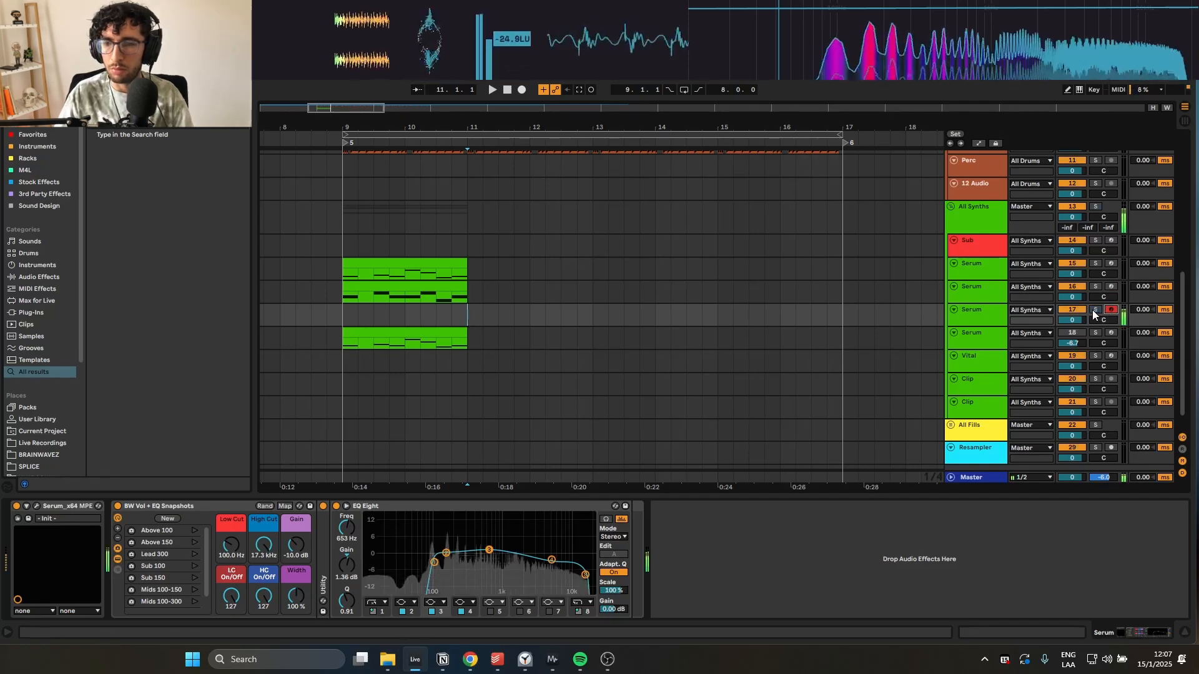
# - Turn off the Sin Fold distortion in the duplicated track's Serum effects
pyautogui.click(37, 507)
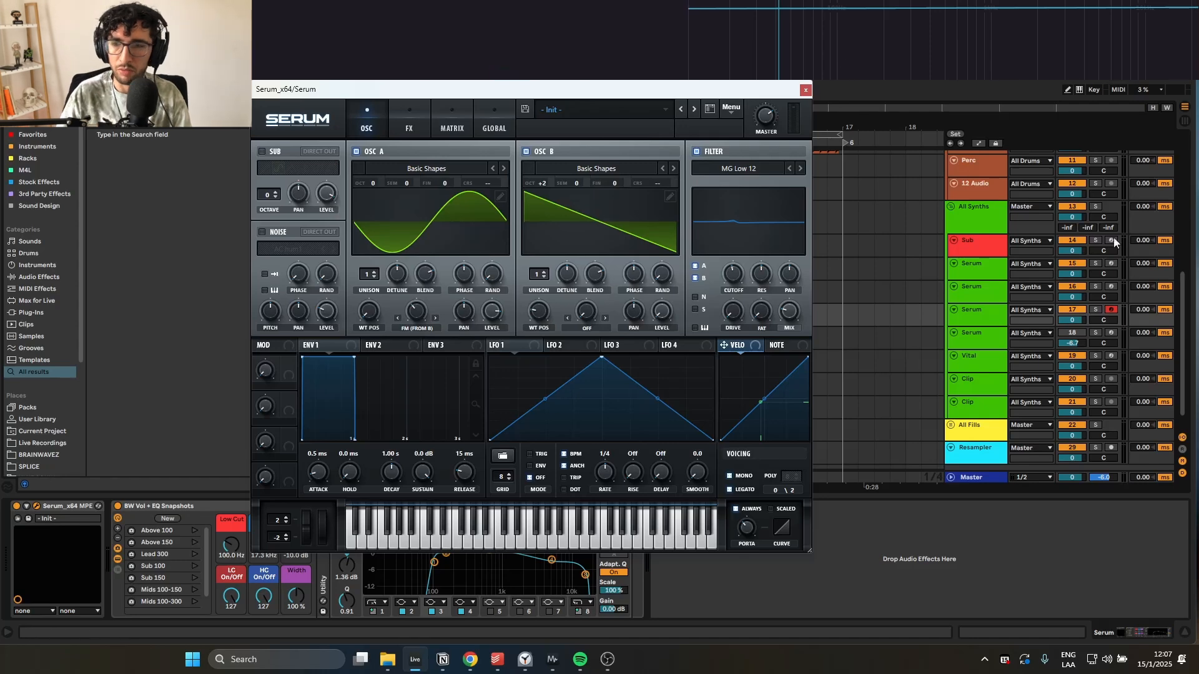
pyautogui.click(407, 125)
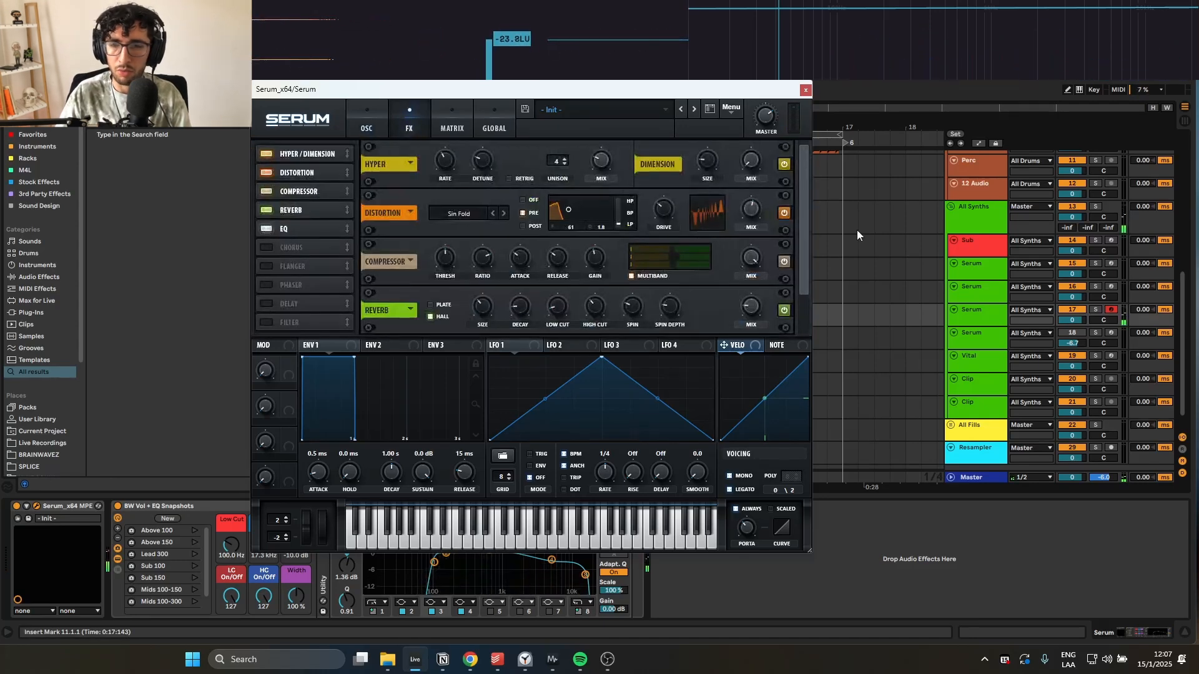
pyautogui.click(784, 213)
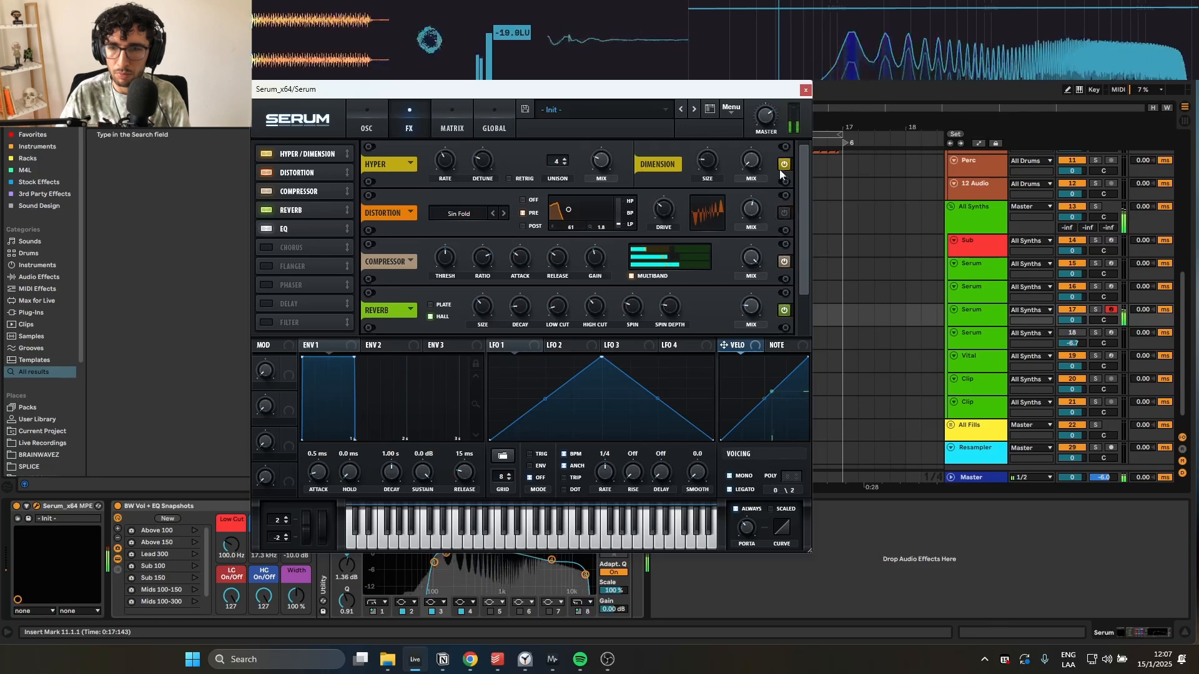
pyautogui.scroll(-2, 782, 257)
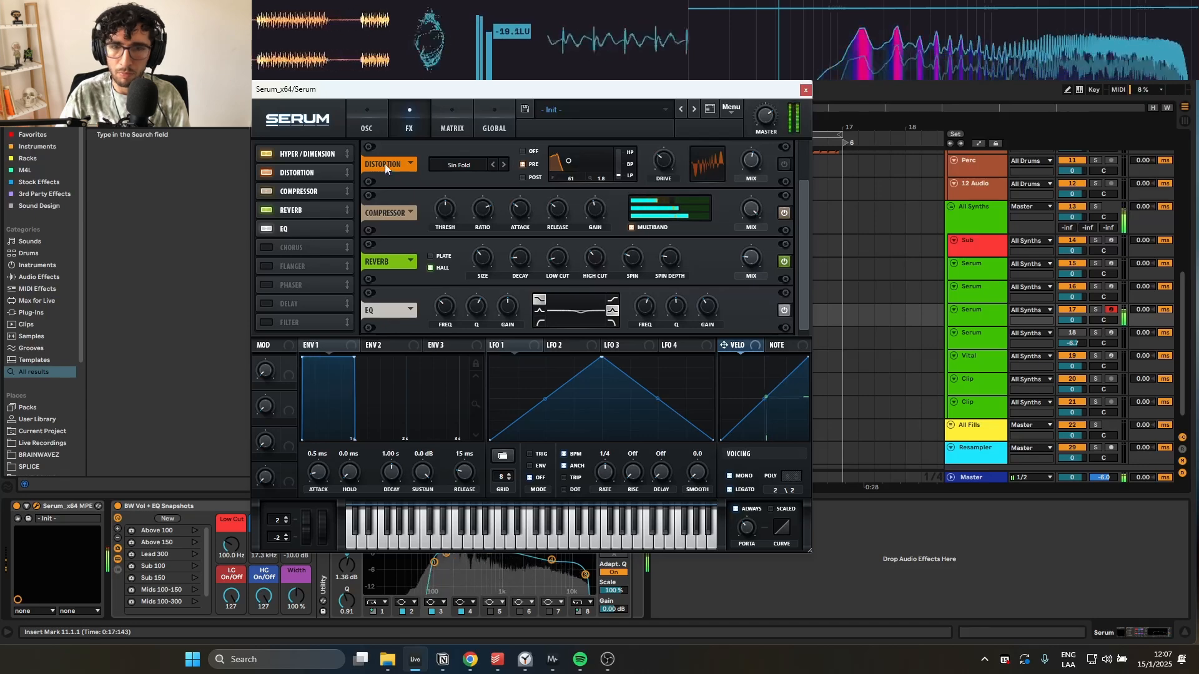
# - Raise the mix of Serum's MG Low 12 filter and lower its cutoff, leaving the filter on
pyautogui.click(367, 123)
pyautogui.click(696, 152)
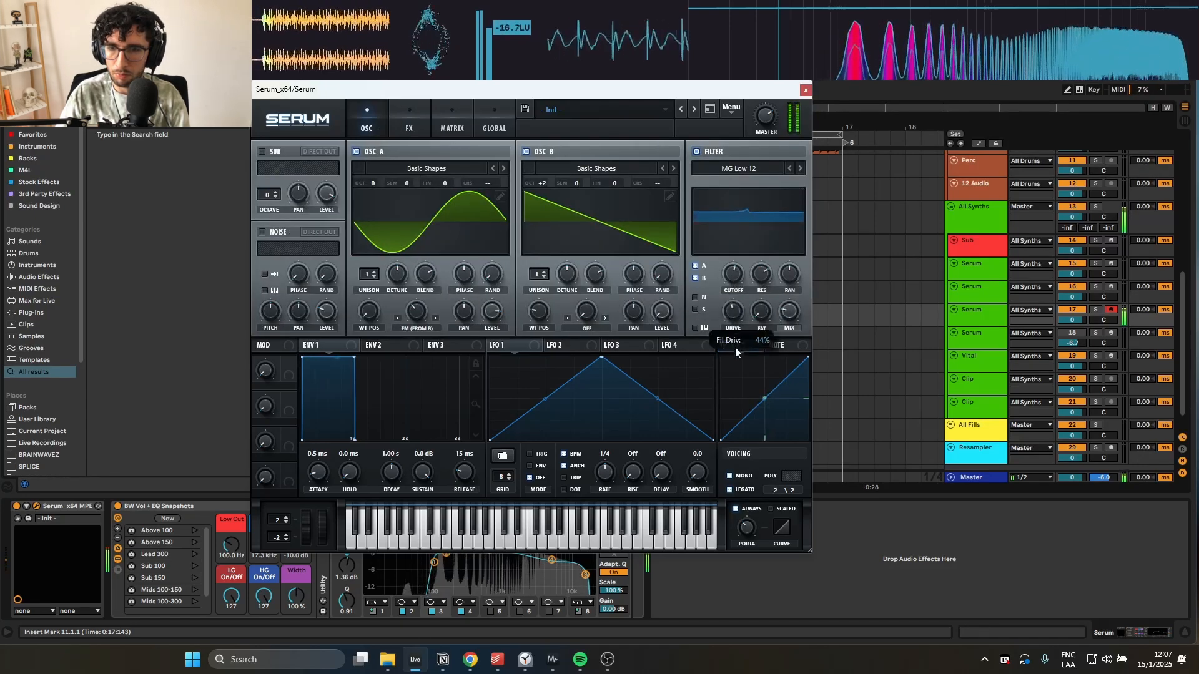
pyautogui.moveTo(789, 311); pyautogui.dragTo(815, 190)
pyautogui.moveTo(734, 273); pyautogui.dragTo(755, 330)
pyautogui.moveTo(737, 273); pyautogui.dragTo(735, 289)
pyautogui.click(694, 151)
pyautogui.click(694, 151)
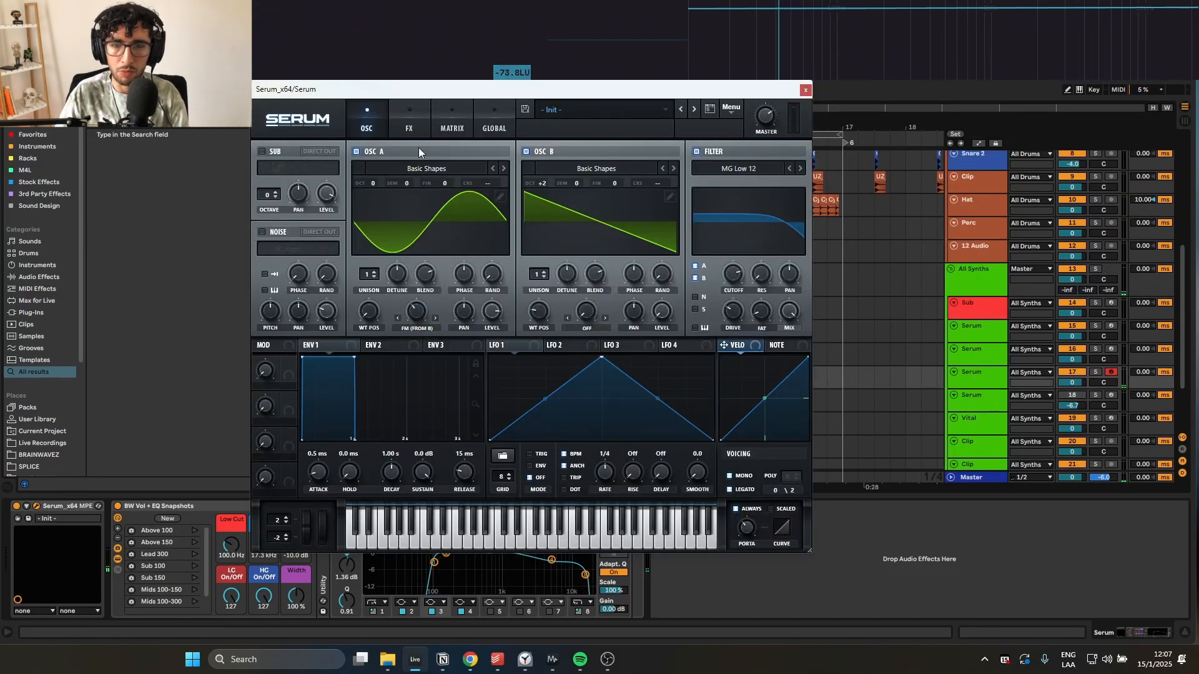
# - Shape Envelope 2 with 0% sustain and a 663 ms decay and choose it as the first modulation source
pyautogui.click(442, 131)
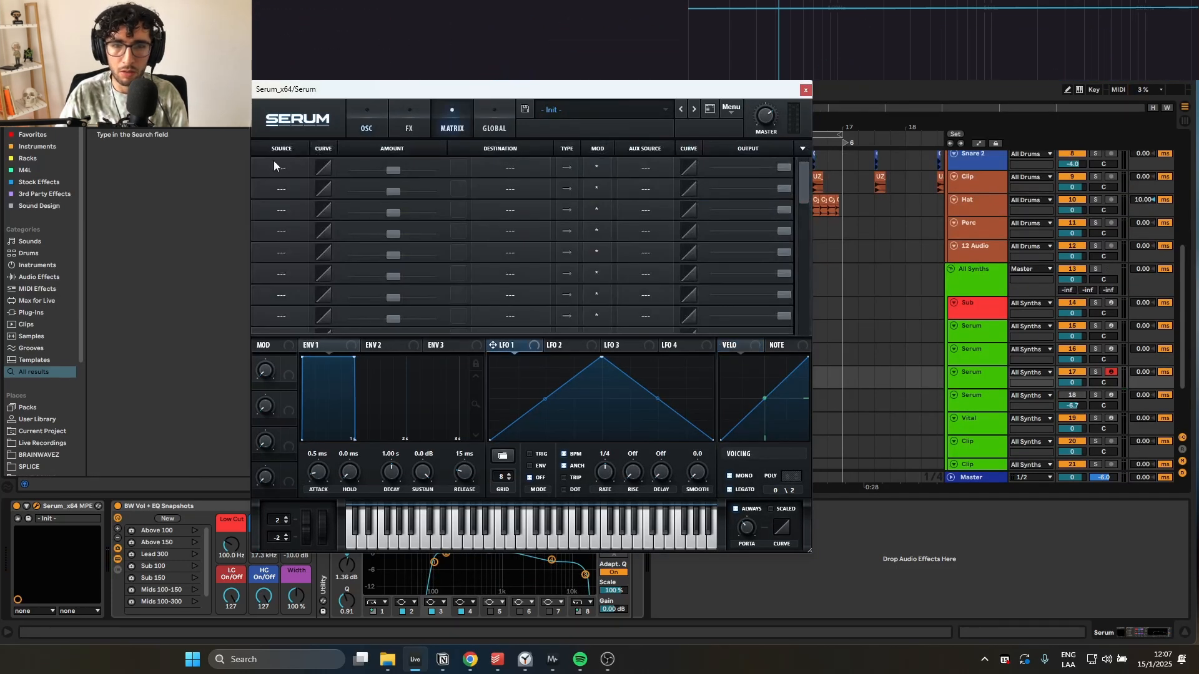
pyautogui.click(364, 128)
pyautogui.click(459, 129)
pyautogui.click(277, 168)
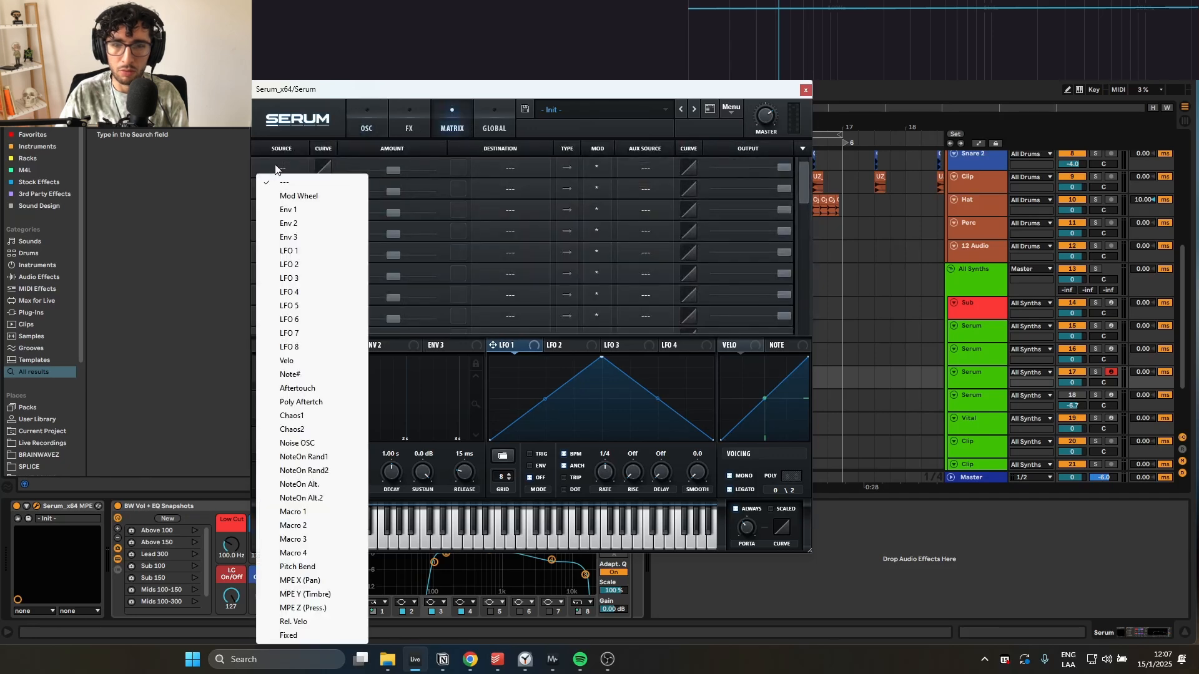
pyautogui.click(541, 316)
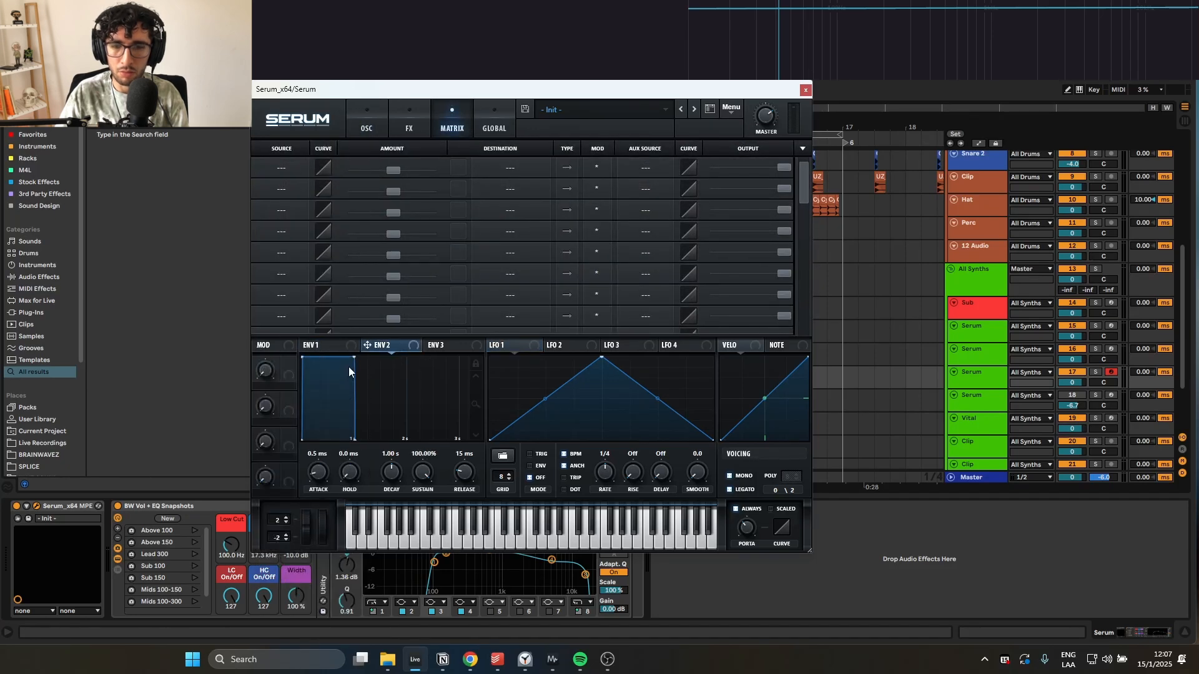
pyautogui.click(285, 169)
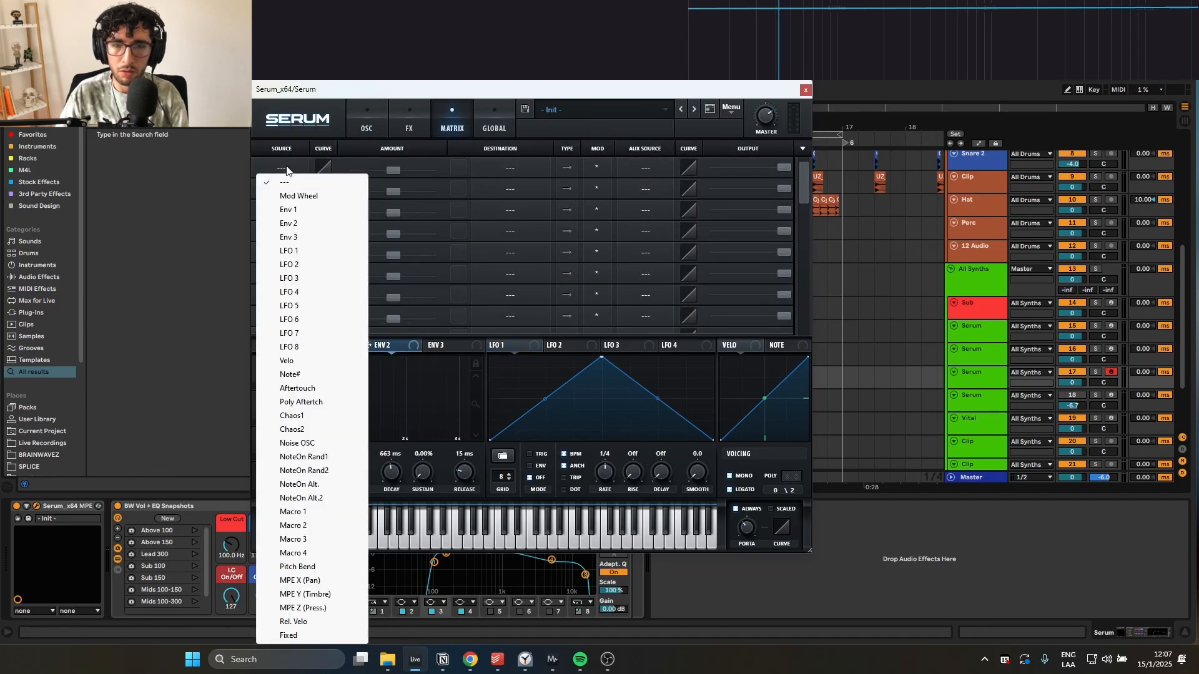
pyautogui.click(288, 226)
# - Route Env 2 to the global master tuning with a small positive modulation amount
pyautogui.click(539, 167)
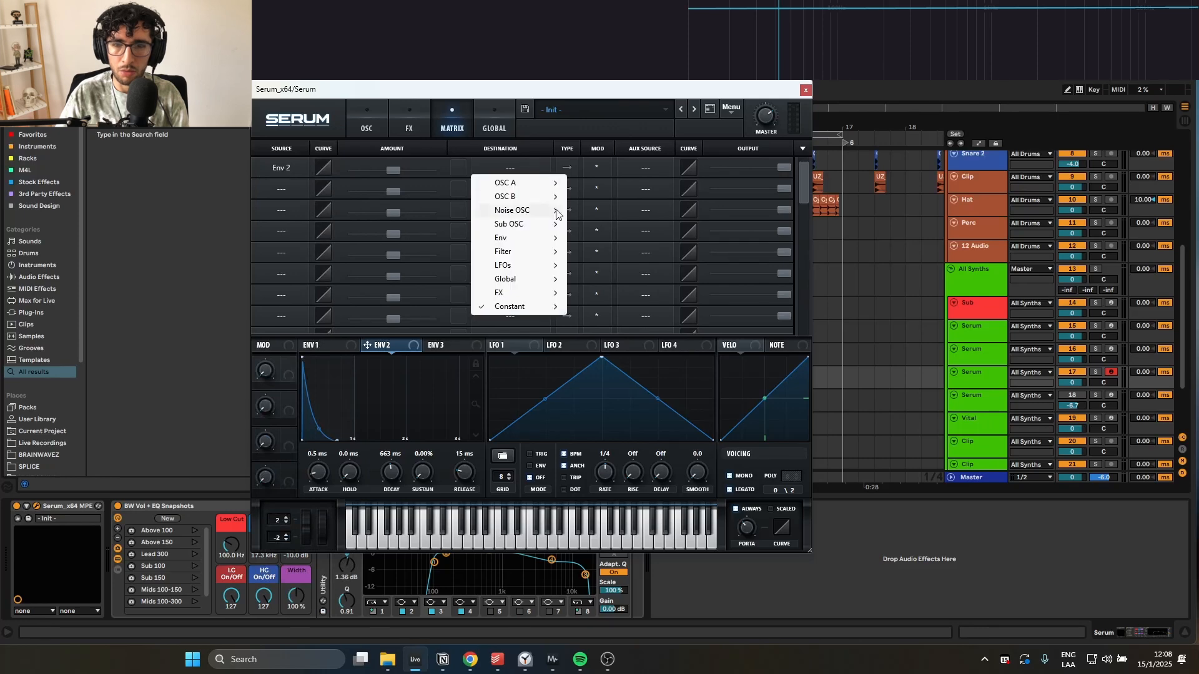
pyautogui.moveTo(516, 279)
pyautogui.click(618, 204)
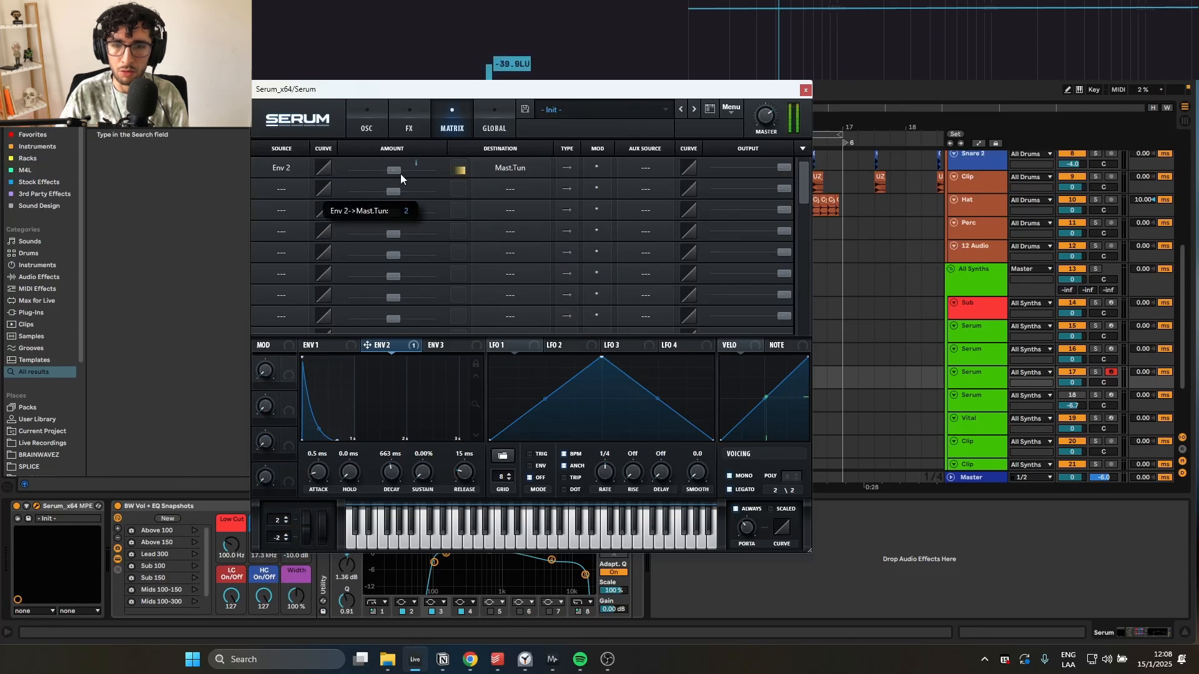
pyautogui.moveTo(396, 171); pyautogui.dragTo(403, 170)
# - Compare the sound by bypassing and re-enabling the Env 2 modulation of the master tuning
pyautogui.click(564, 170)
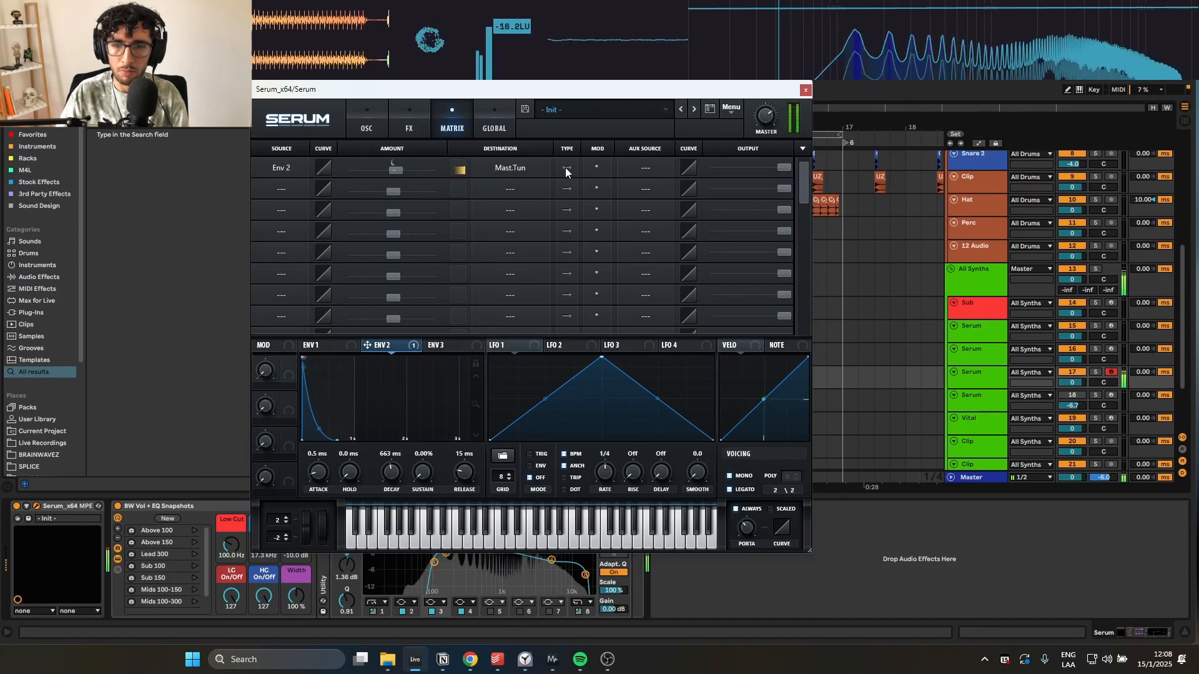
pyautogui.click(565, 169)
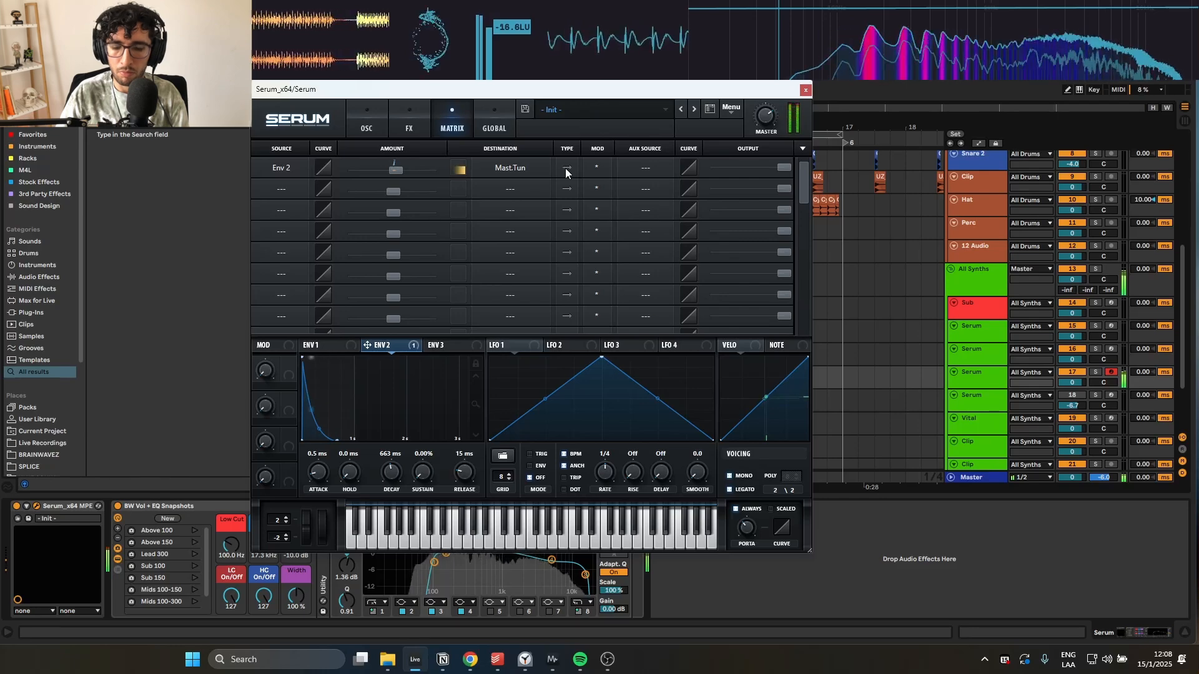
pyautogui.click(565, 168)
pyautogui.click(596, 168)
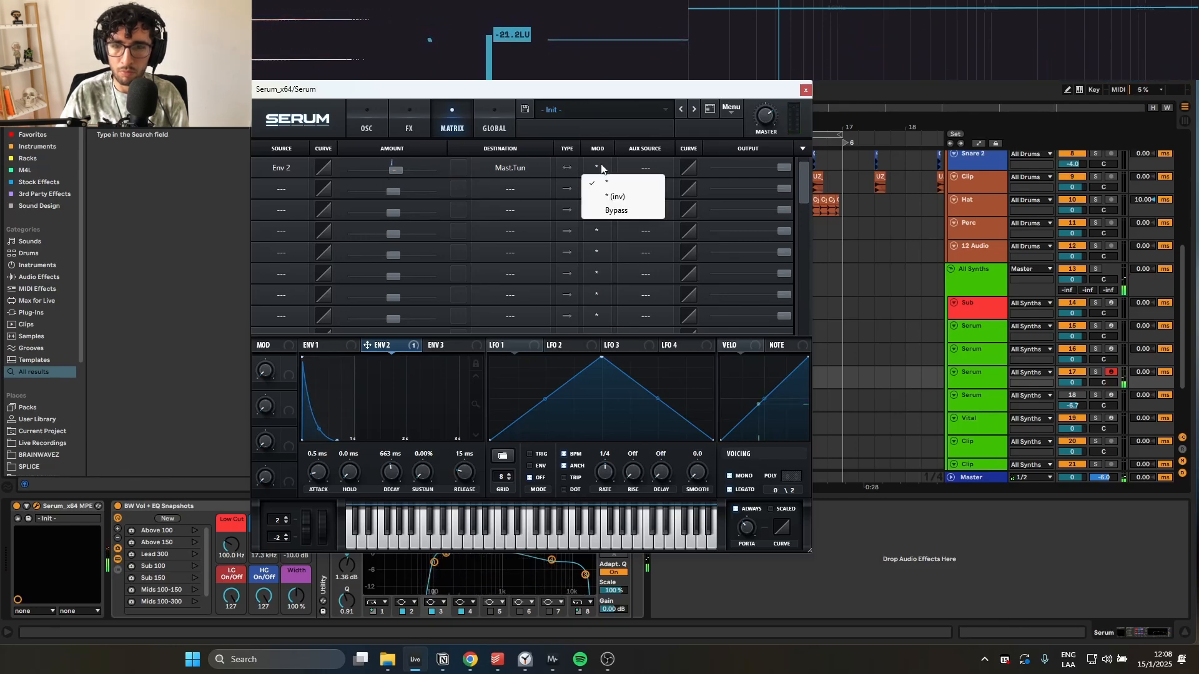
pyautogui.click(616, 211)
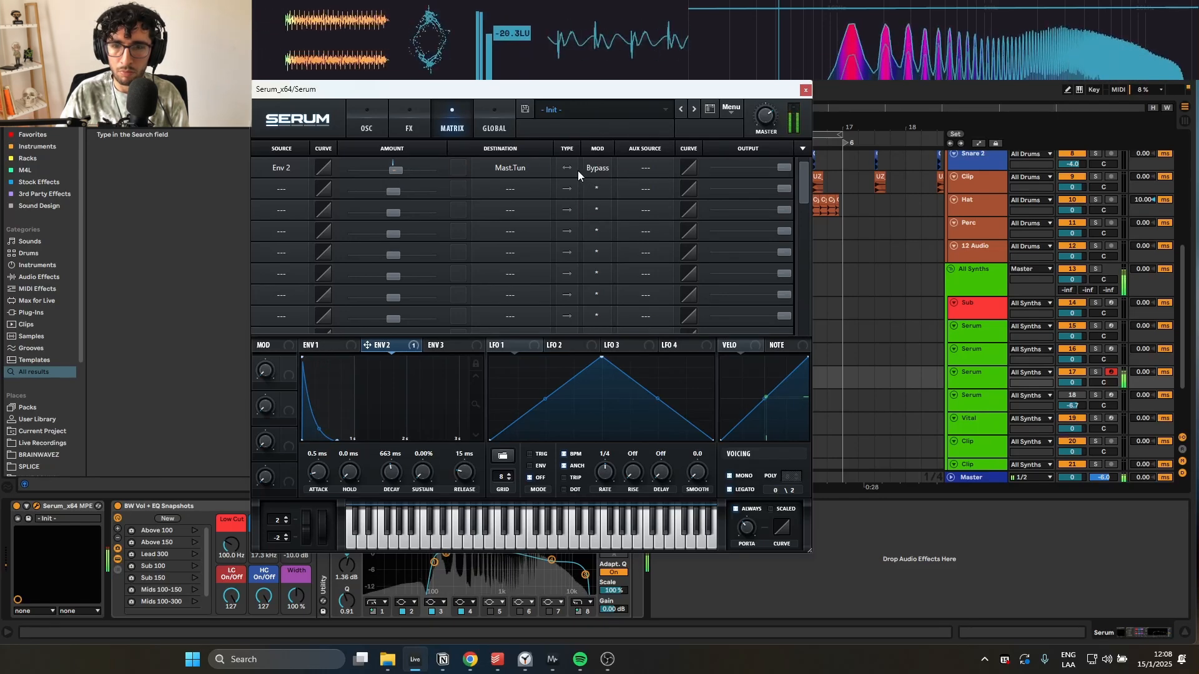
pyautogui.click(597, 168)
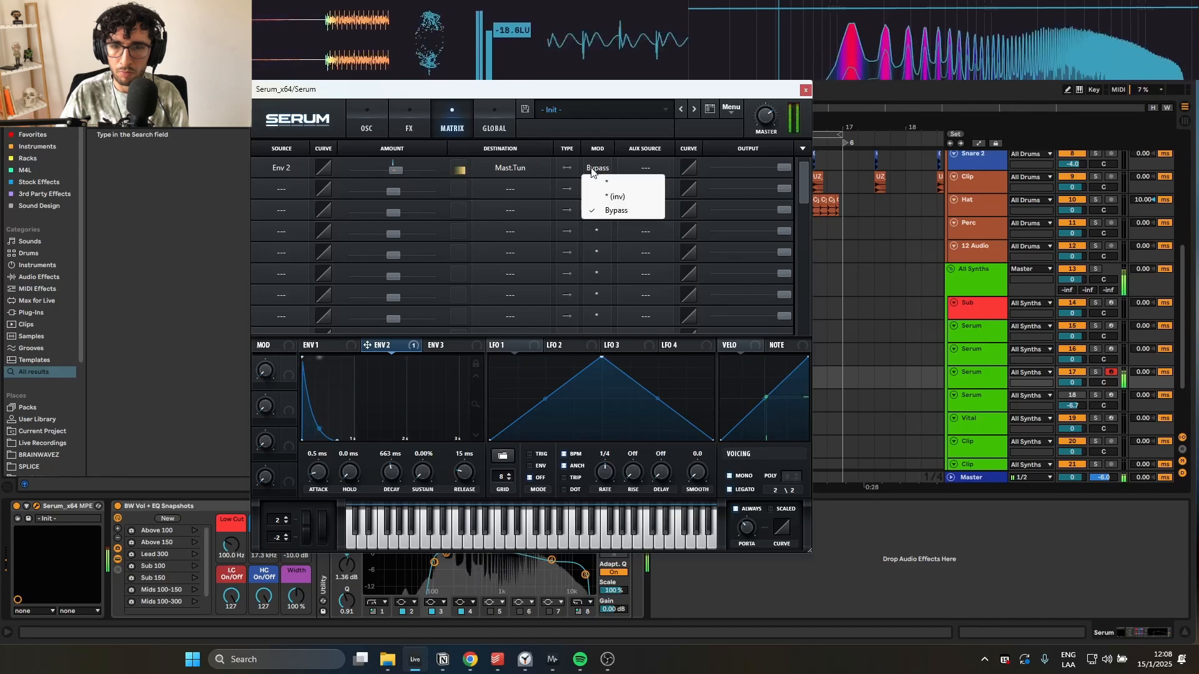
pyautogui.click(600, 182)
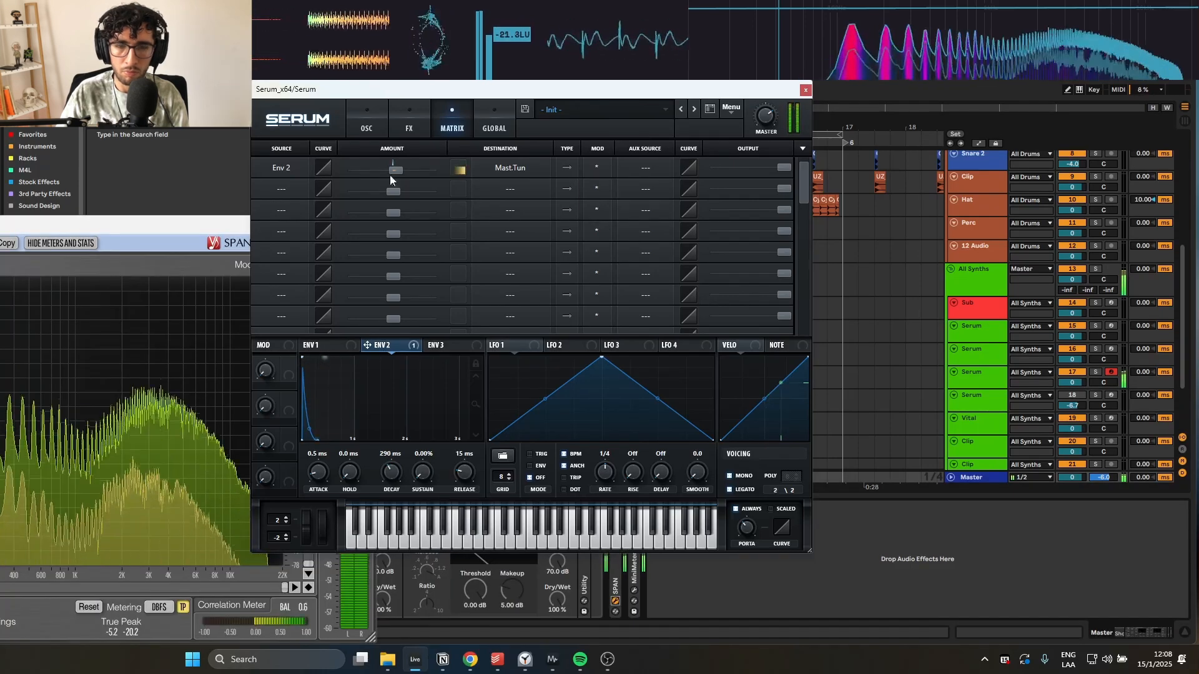
# - Compare the sound without oscillator B and set oscillator B's octave to 0
pyautogui.click(367, 125)
pyautogui.click(531, 151)
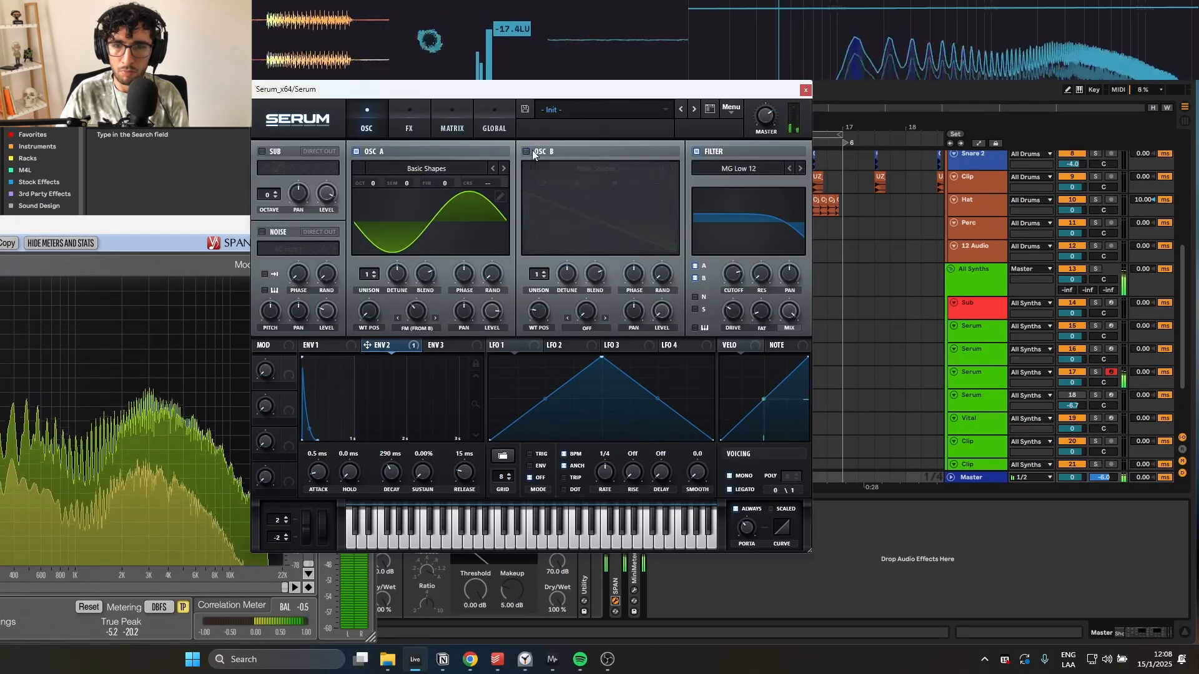
pyautogui.click(531, 150)
pyautogui.moveTo(544, 182); pyautogui.dragTo(545, 201)
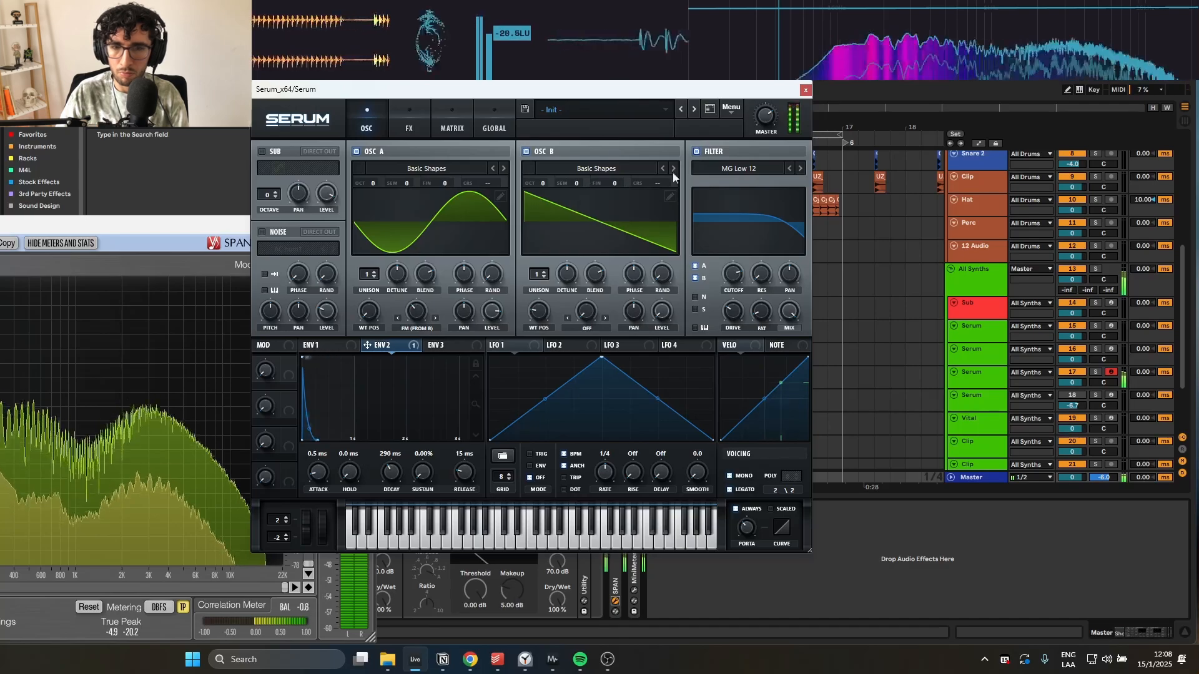
# - Close Serum and move the one-bar opening note down to E0 in the duplicated track's clip at bar 11
pyautogui.click(805, 90)
pyautogui.click(455, 268)
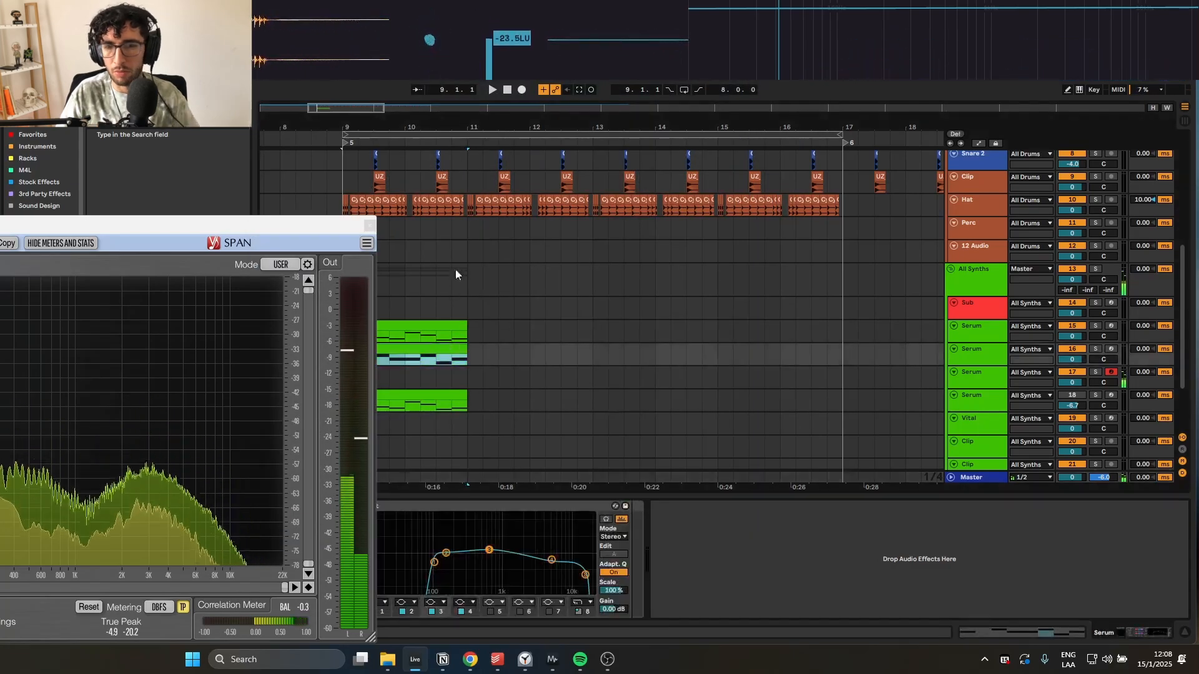
pyautogui.scroll(5, 460, 241)
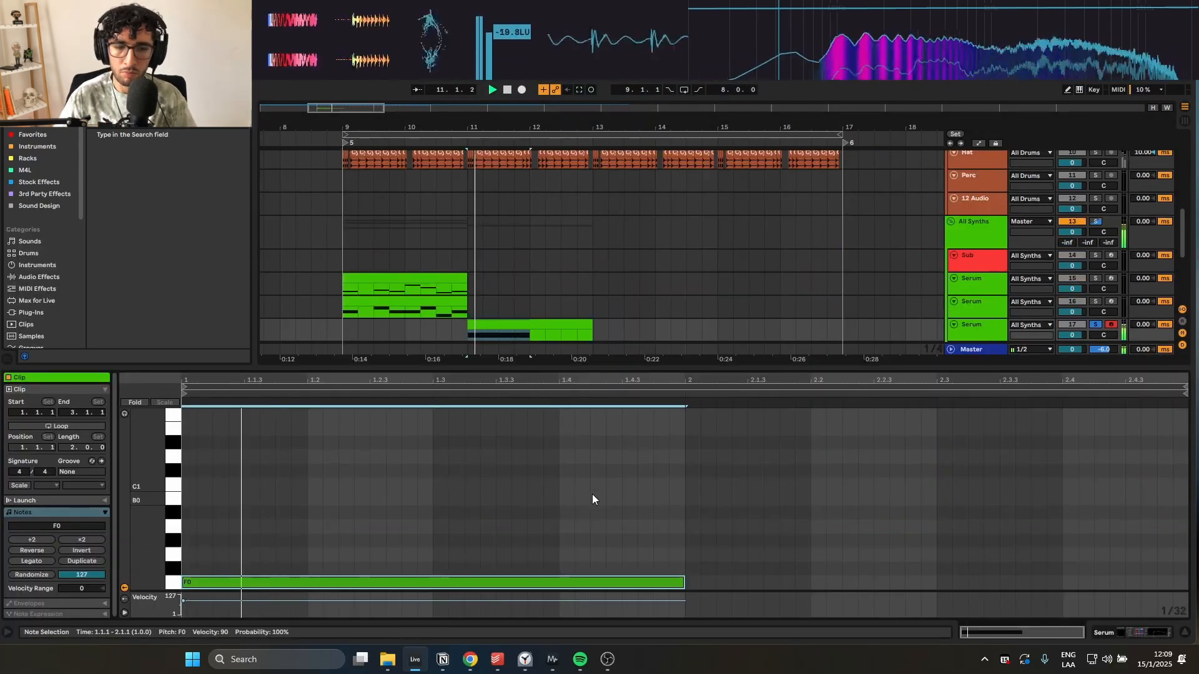
pyautogui.press('Down')
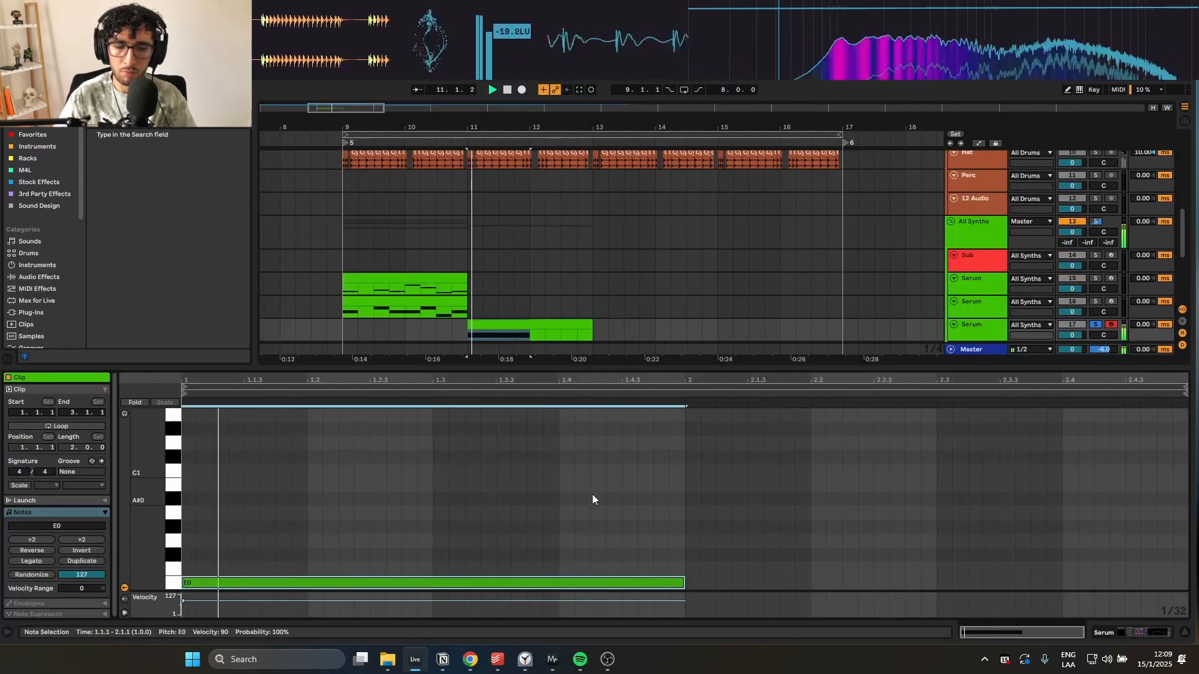
# - Add a D#0 note after the opening E0 note, shorten E0 to three beats and move D#0 to follow it directly
pyautogui.moveTo(1186, 522); pyautogui.dragTo(1100, 503)
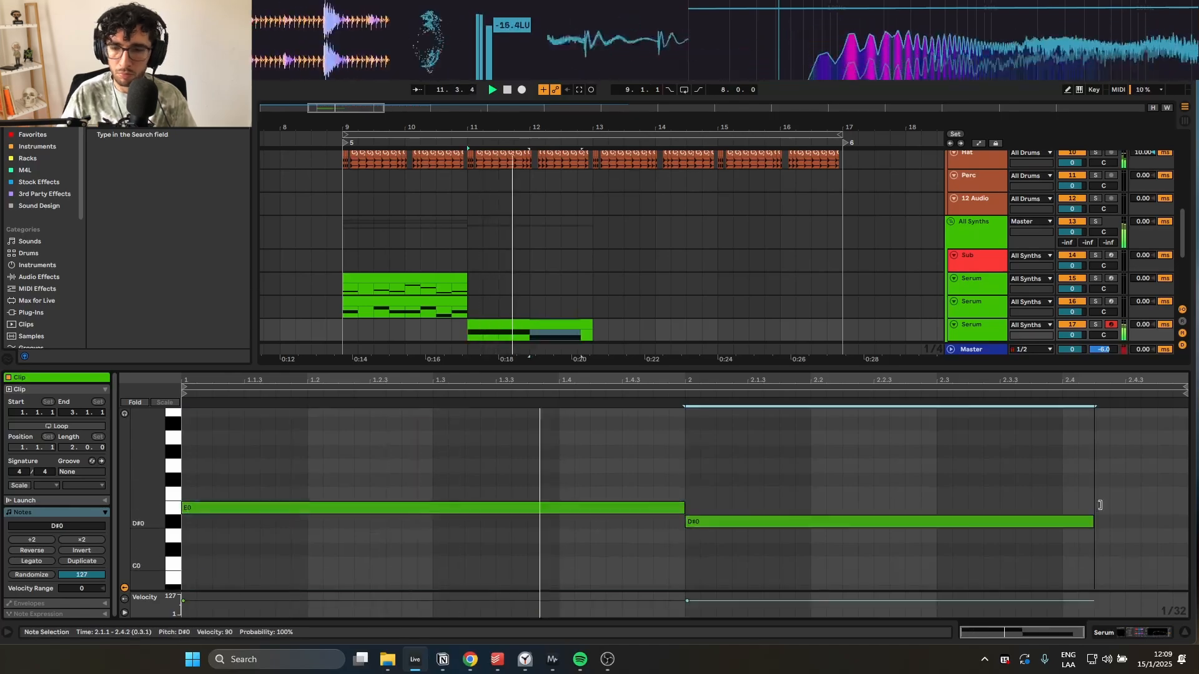
pyautogui.moveTo(684, 508); pyautogui.dragTo(605, 508)
pyautogui.moveTo(397, 508); pyautogui.dragTo(791, 531)
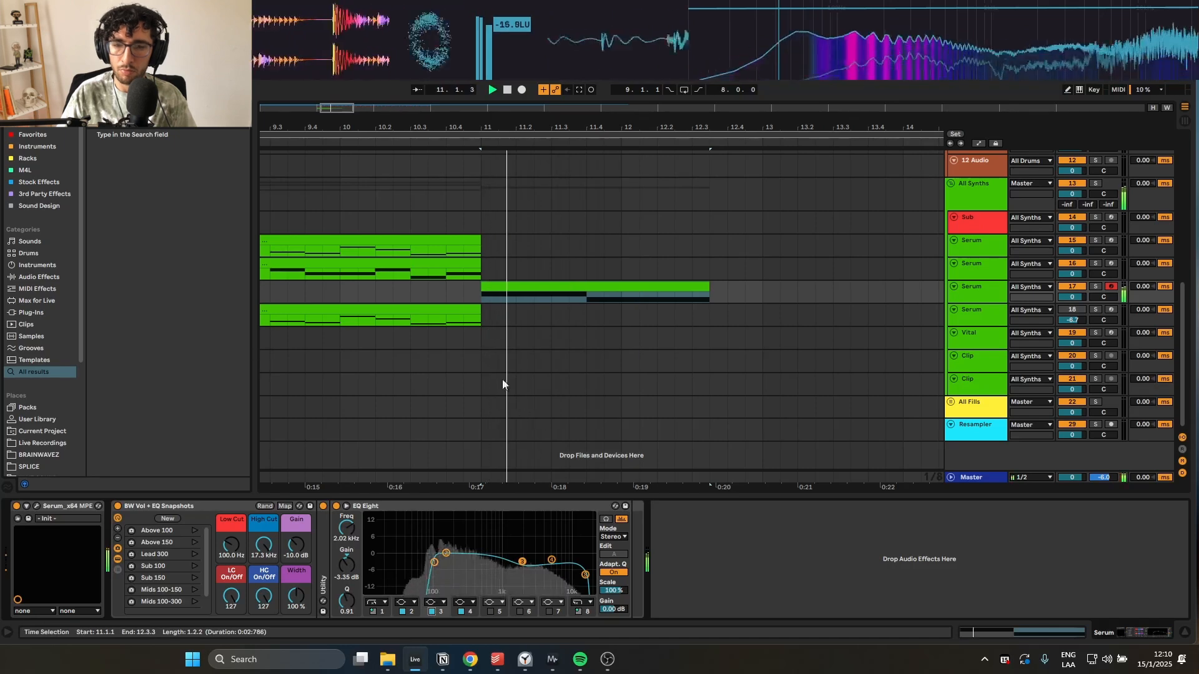
# - Copy the new bass clip at bar 11 onto the sub-bass Serum track and play it back
pyautogui.press('space')
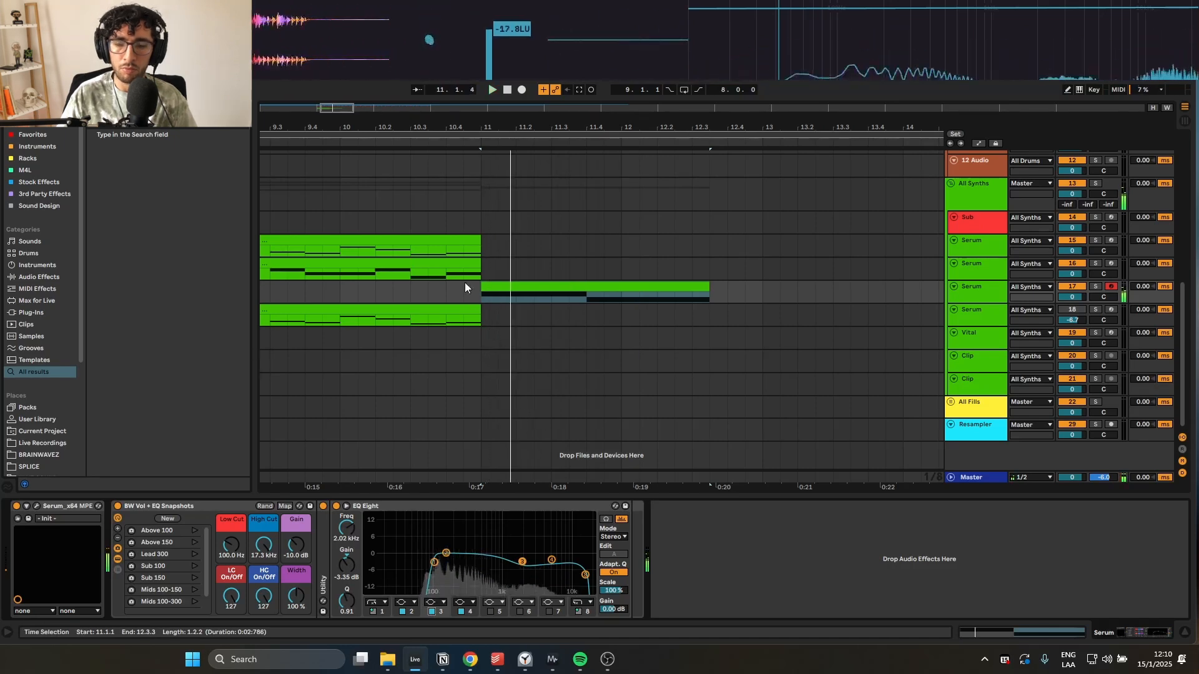
pyautogui.click(489, 269)
pyautogui.click(489, 286)
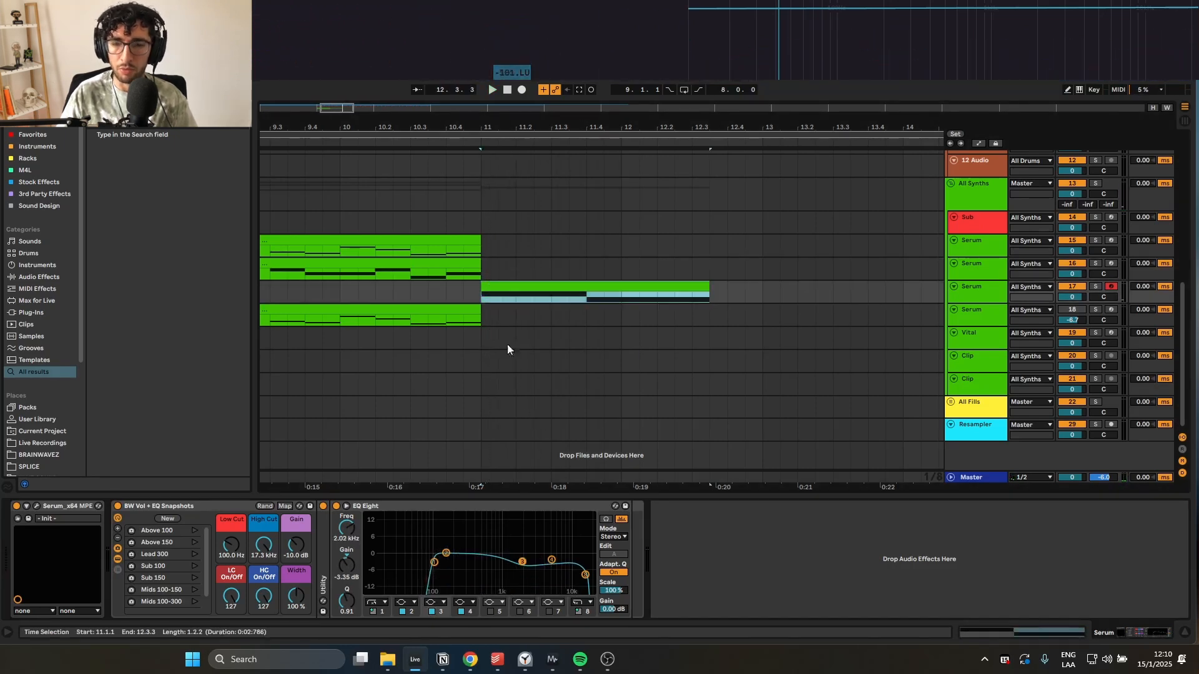
pyautogui.moveTo(526, 286); pyautogui.dragTo(579, 246)
pyautogui.click(548, 223)
pyautogui.press('space')
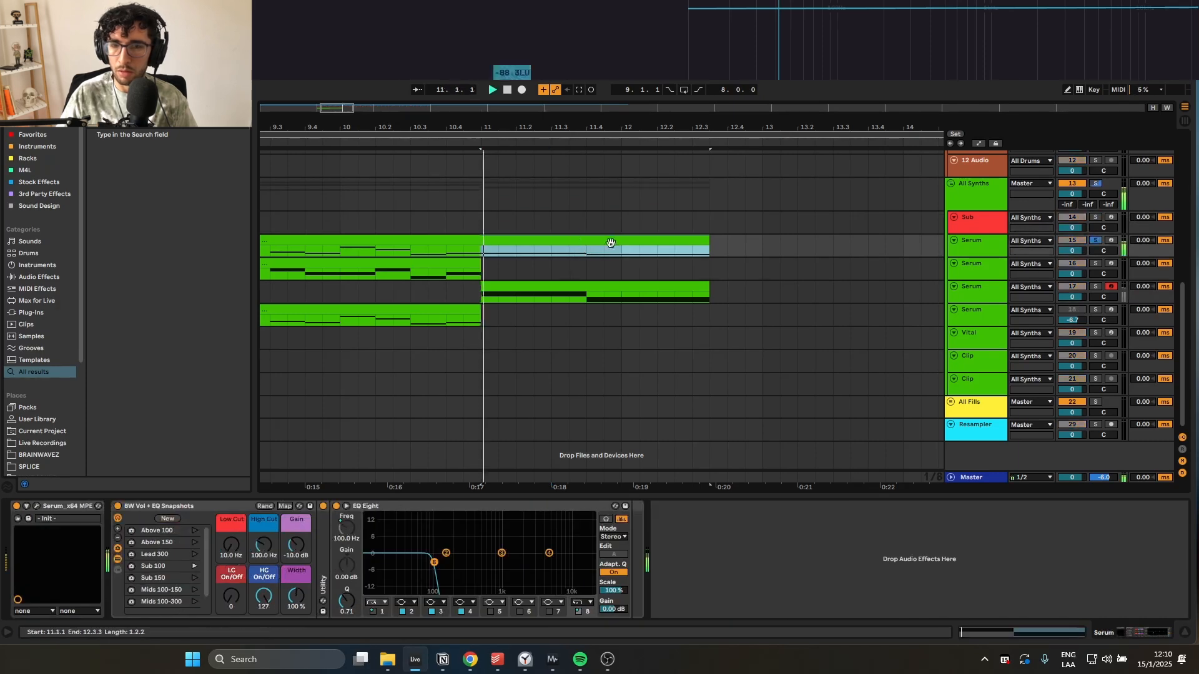
# - Delete the empty Sub track and colour the sub-bass Serum track red
pyautogui.rightClick(976, 249)
pyautogui.click(984, 227)
pyautogui.press('Delete')
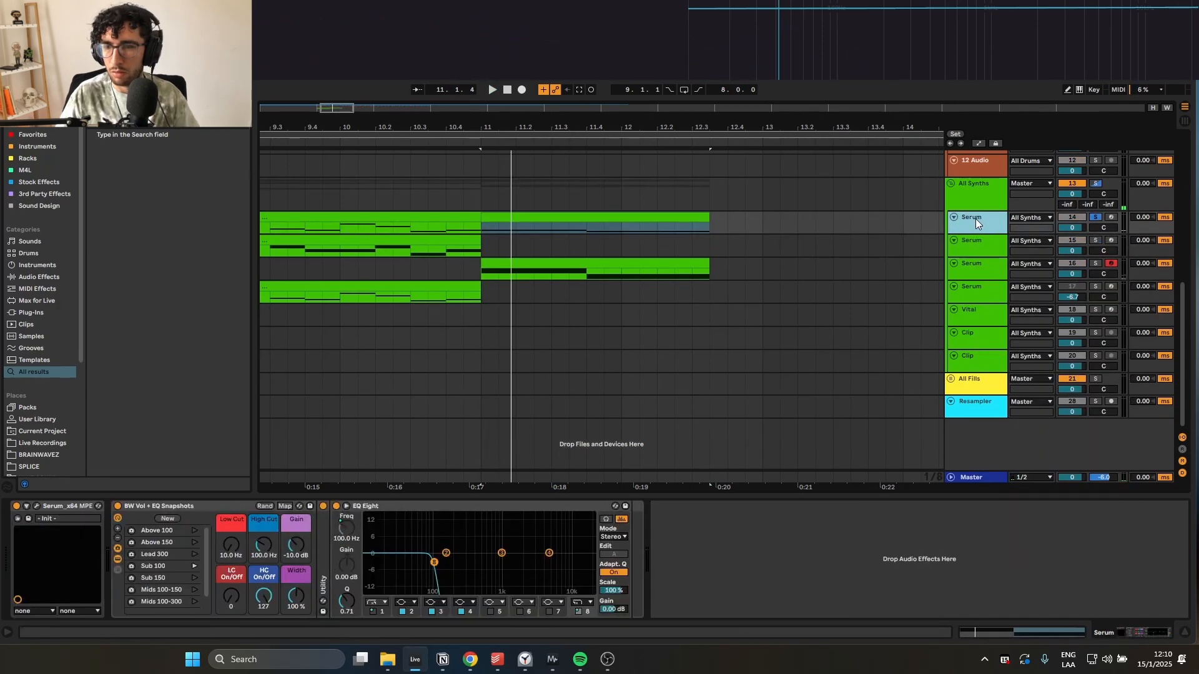
pyautogui.rightClick(975, 218)
pyautogui.click(985, 439)
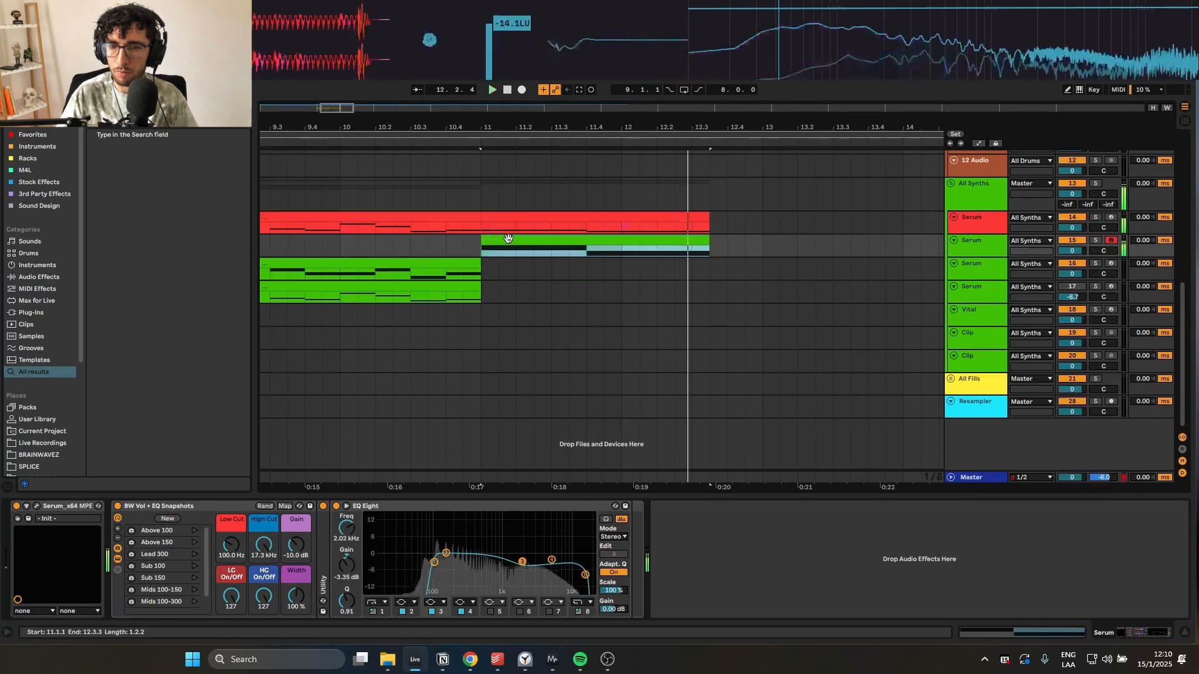
# - Adjust oscillator A's FM (from B) amount to about 70% in the duplicated bar 11 bass's Serum
pyautogui.scroll(5, 500, 237)
pyautogui.scroll(-6, 499, 236)
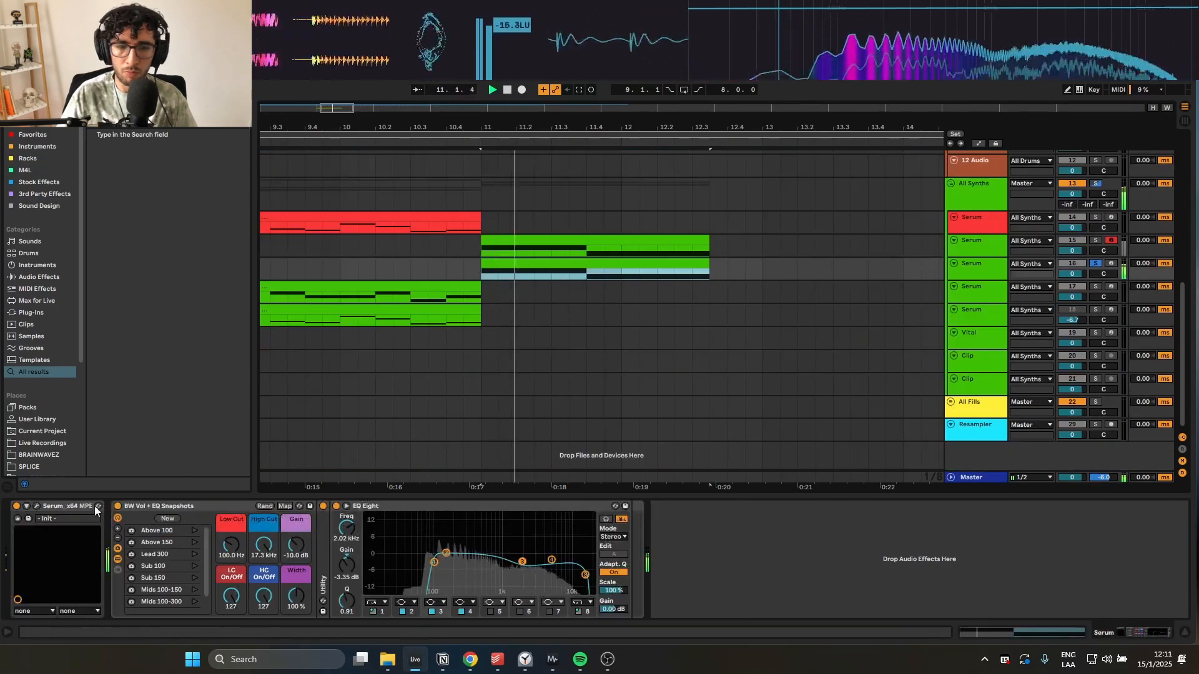
pyautogui.press('space')
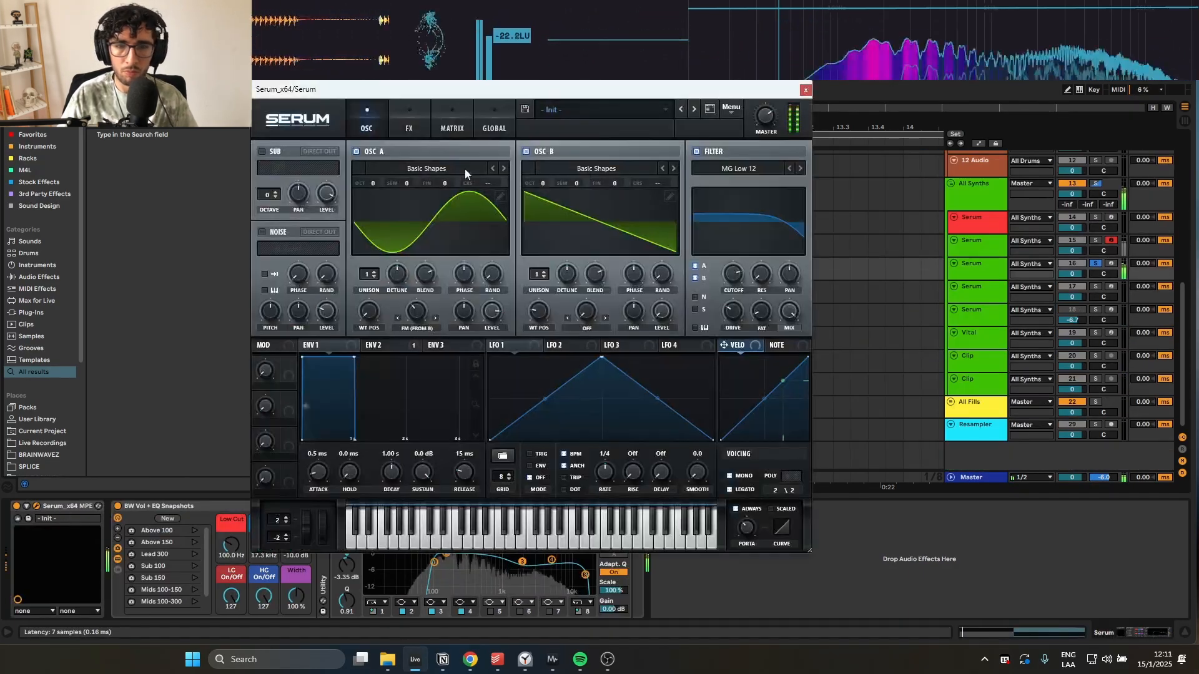
pyautogui.moveTo(414, 317); pyautogui.dragTo(429, 274)
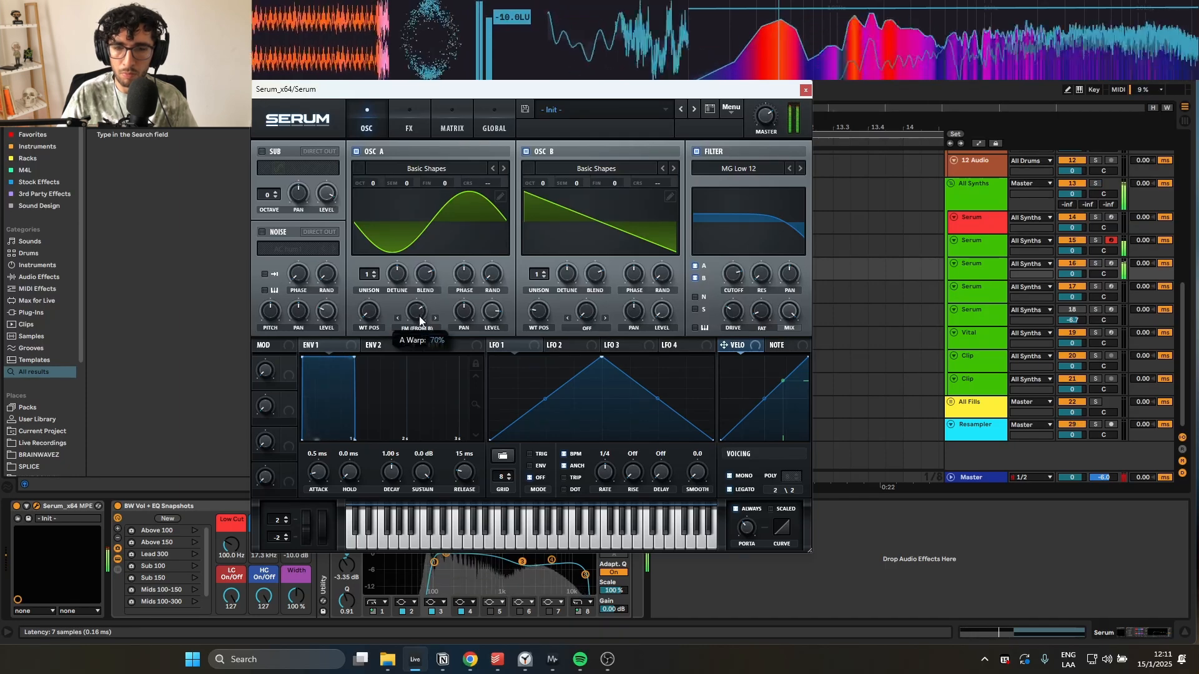
pyautogui.moveTo(419, 316); pyautogui.dragTo(419, 309)
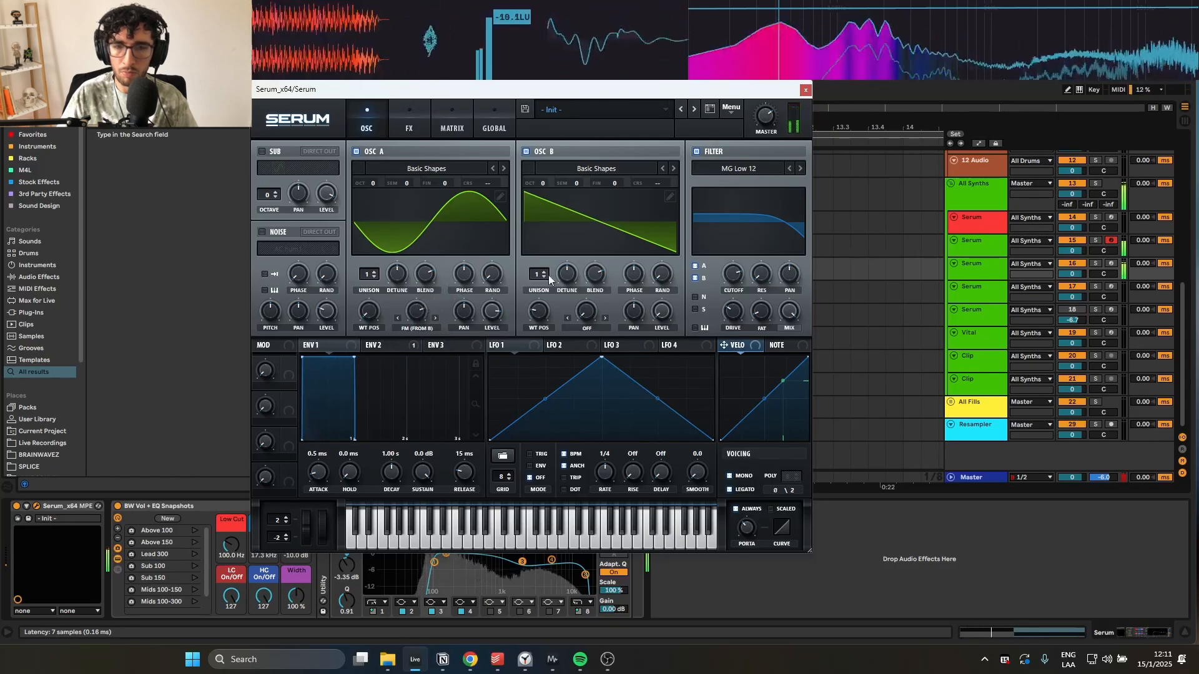
pyautogui.click(806, 90)
# - Reopen the duplicated bass's Serum and fine-tune oscillator A's FM amount, the filter drive and the filter cutoff
pyautogui.scroll(10, 562, 200)
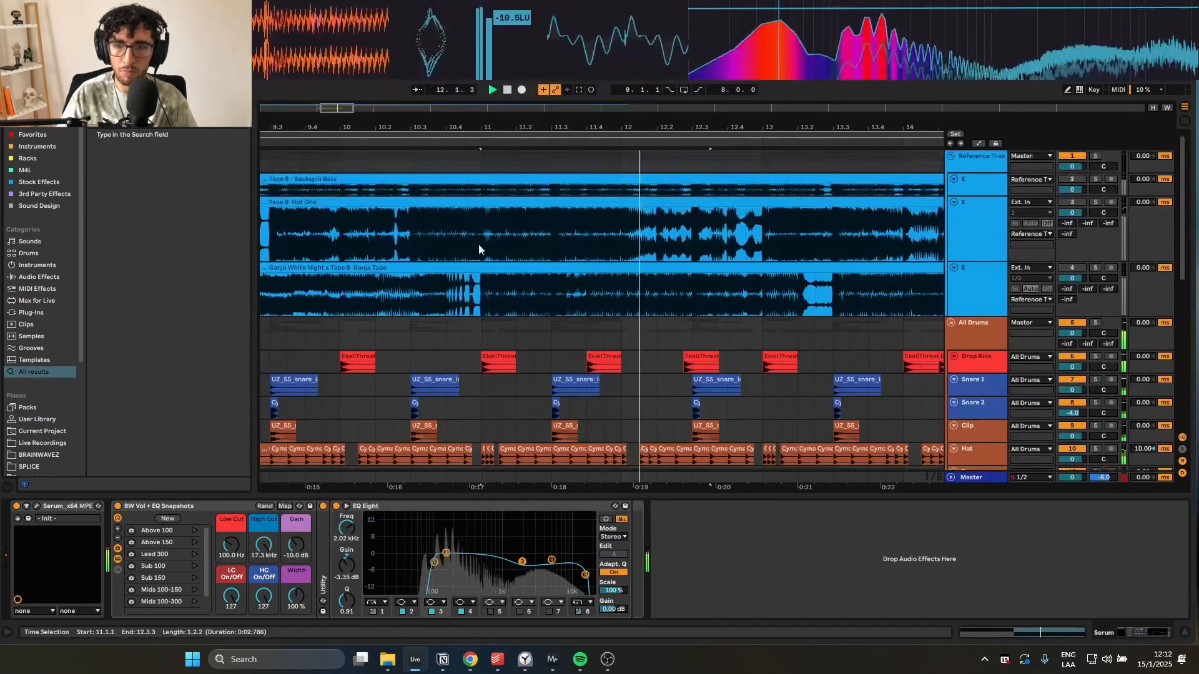
pyautogui.scroll(-10, 479, 281)
pyautogui.click(37, 505)
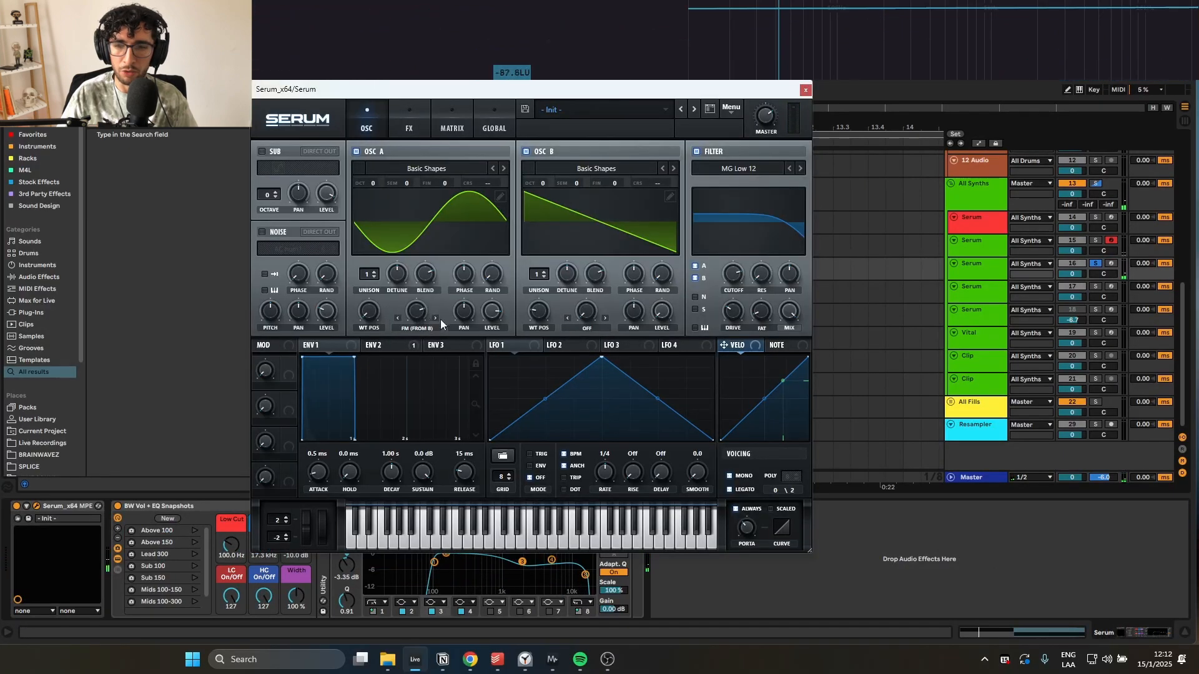
pyautogui.moveTo(421, 316)
pyautogui.mouseDown()
pyautogui.moveTo(419, 342)
pyautogui.moveTo(421, 297)
pyautogui.moveTo(421, 319)
pyautogui.mouseUp()
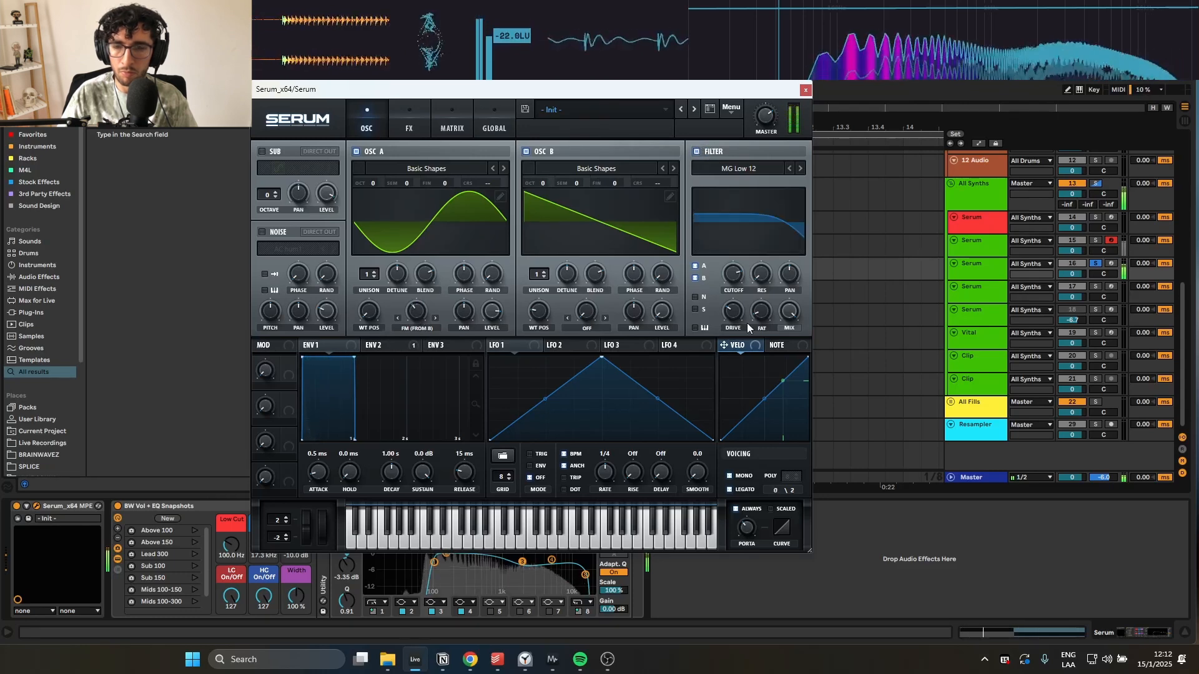
pyautogui.moveTo(740, 312); pyautogui.dragTo(740, 333)
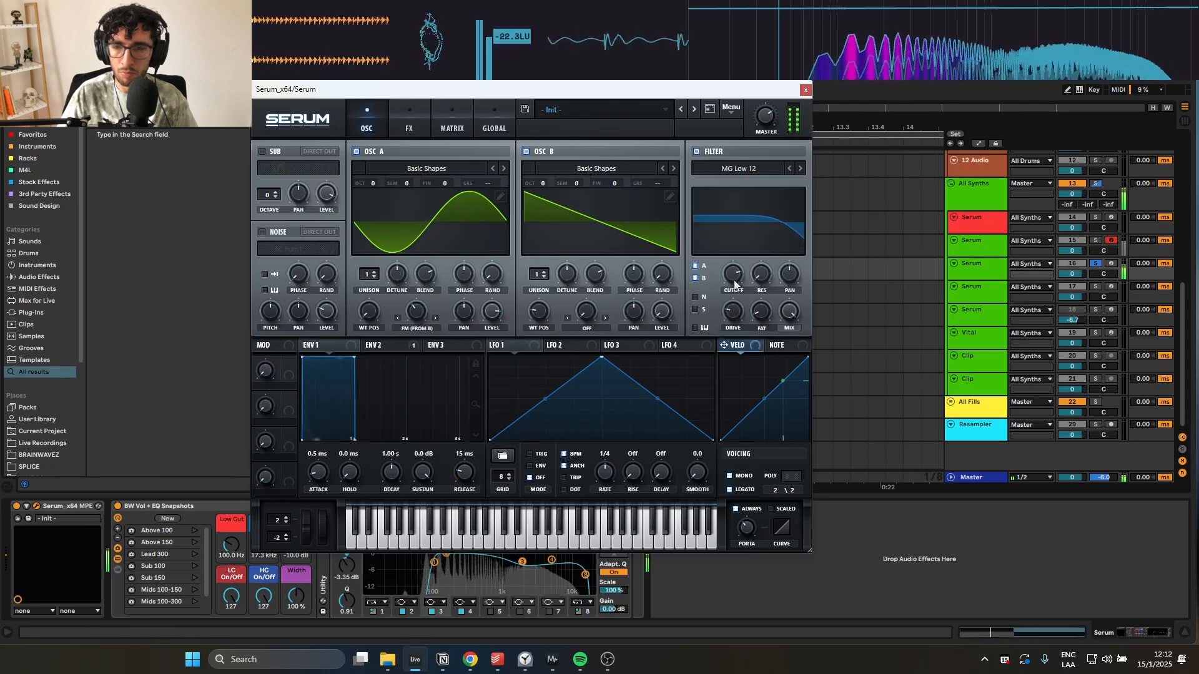
pyautogui.moveTo(735, 278)
pyautogui.mouseDown()
pyautogui.moveTo(731, 307)
pyautogui.moveTo(733, 290)
pyautogui.mouseUp()
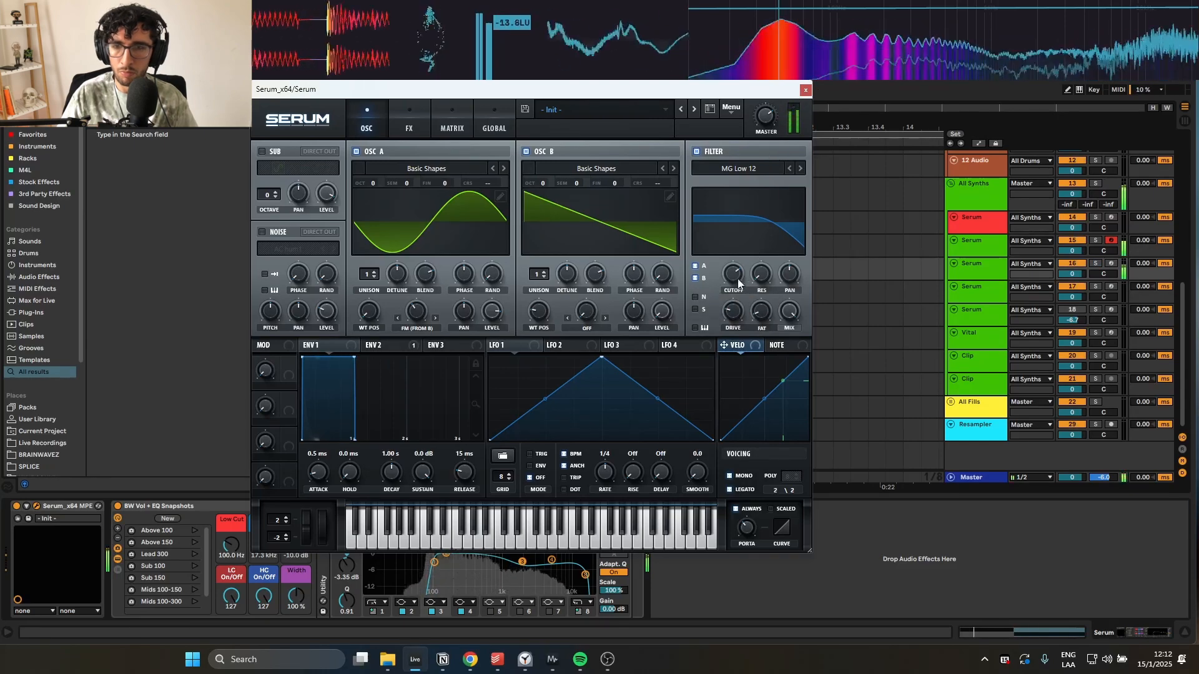
pyautogui.click(805, 92)
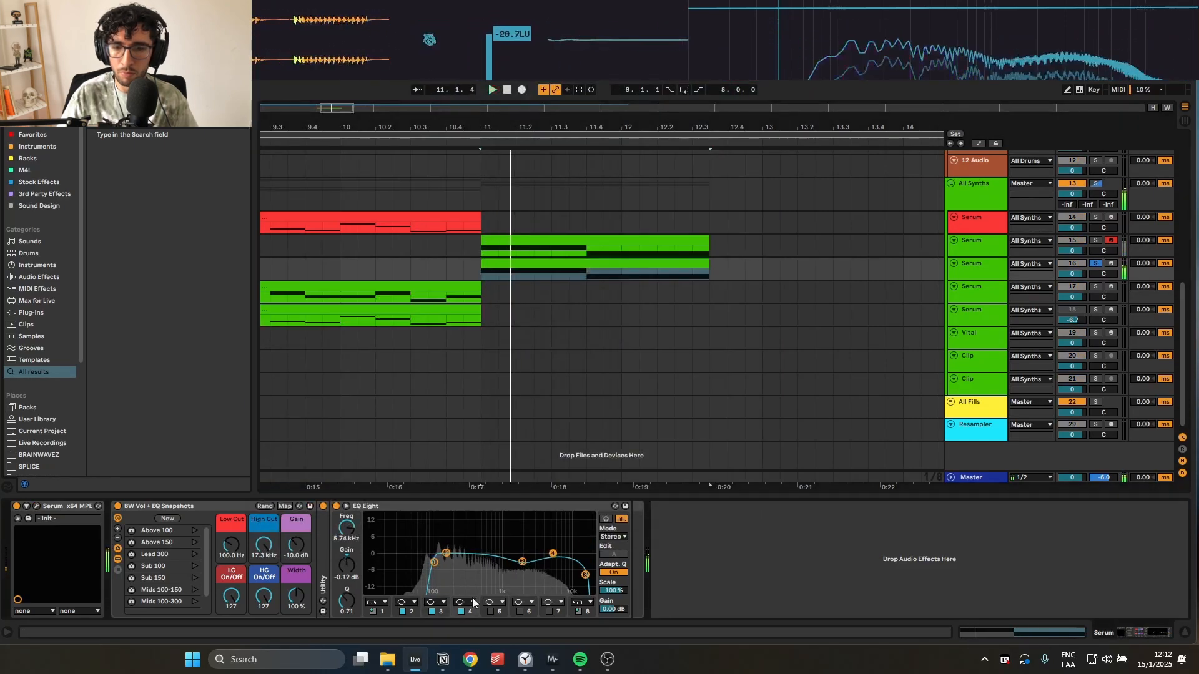
# - Disable band 3 of the duplicated bass's EQ Eight and compare the sound against the Ganja White Night x Tape B reference
pyautogui.click(431, 612)
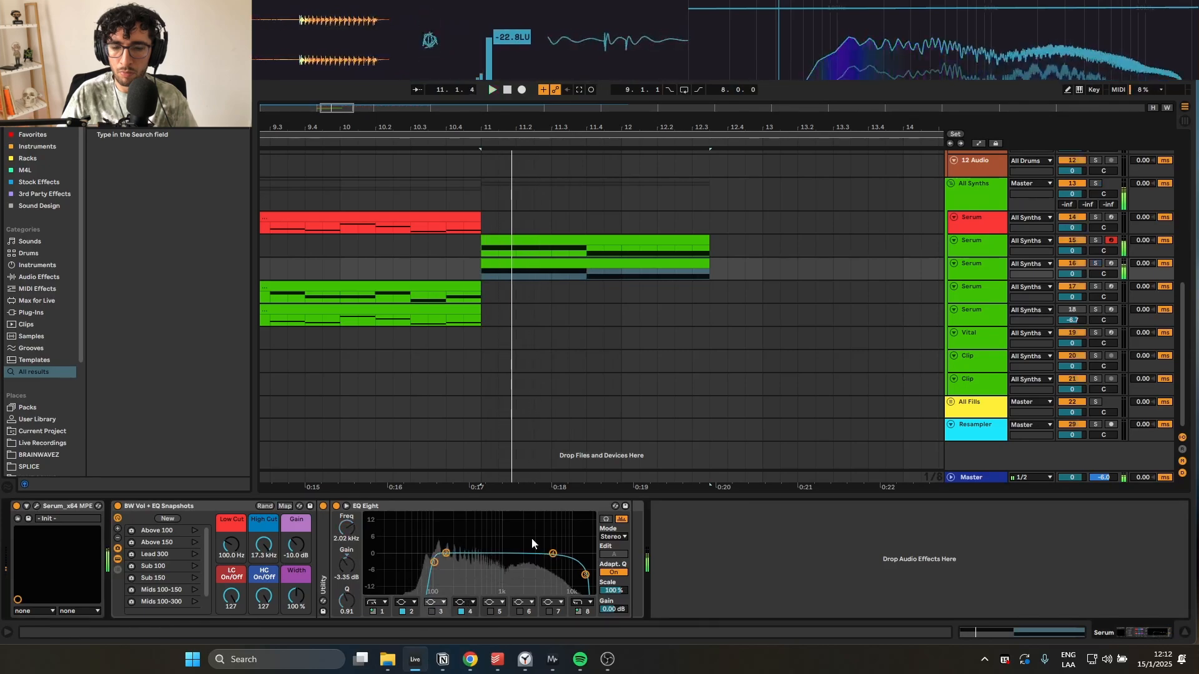
pyautogui.scroll(-3, 555, 261)
pyautogui.scroll(7, 555, 261)
pyautogui.click(515, 287)
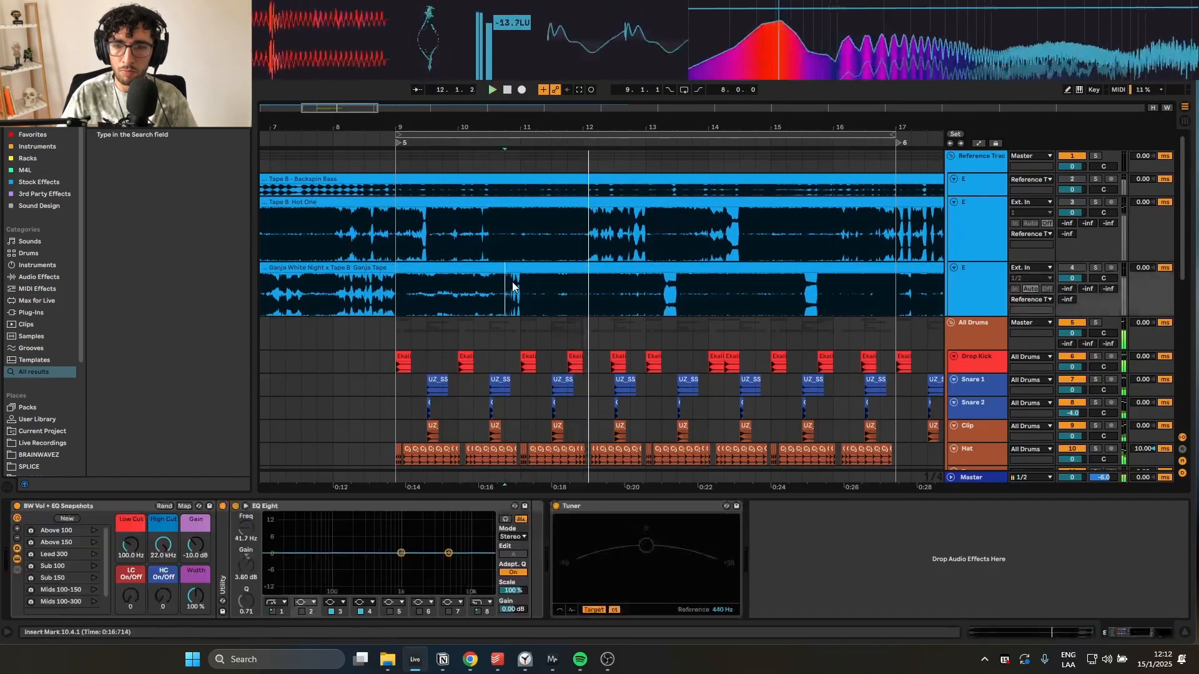
pyautogui.press('space')
pyautogui.press('space')
pyautogui.scroll(-6, 525, 268)
pyautogui.click(545, 317)
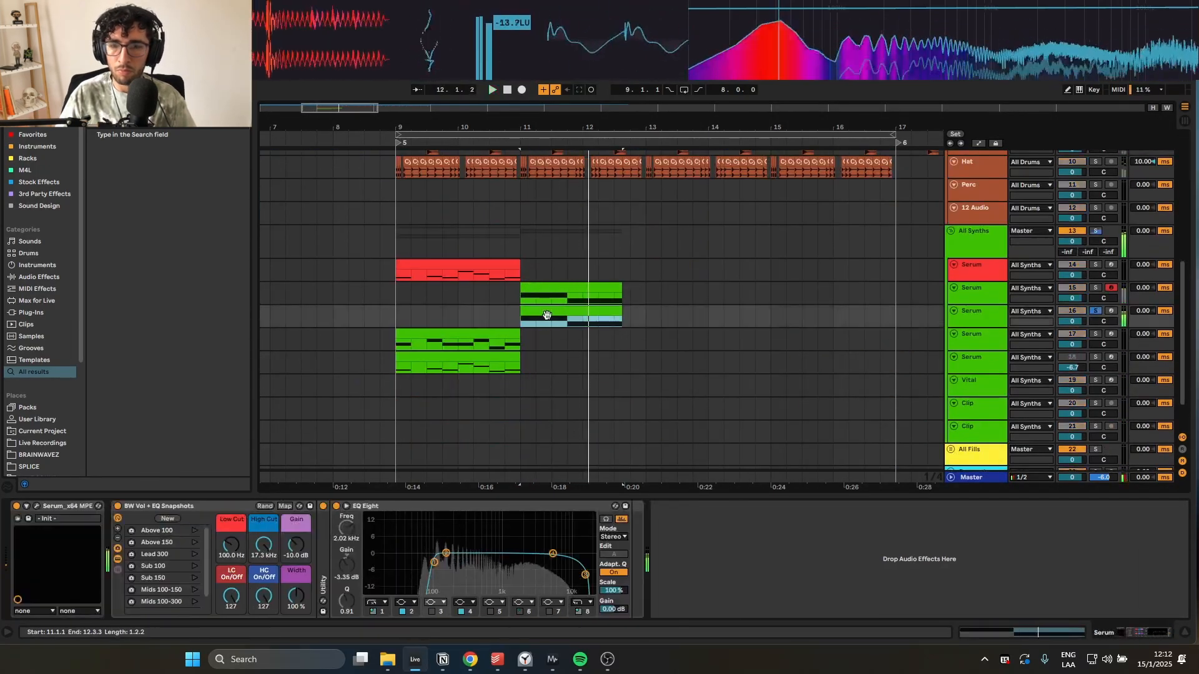
# - Add the stock Erosion effect to the duplicated bass track and place it after EQ Eight
pyautogui.click(39, 182)
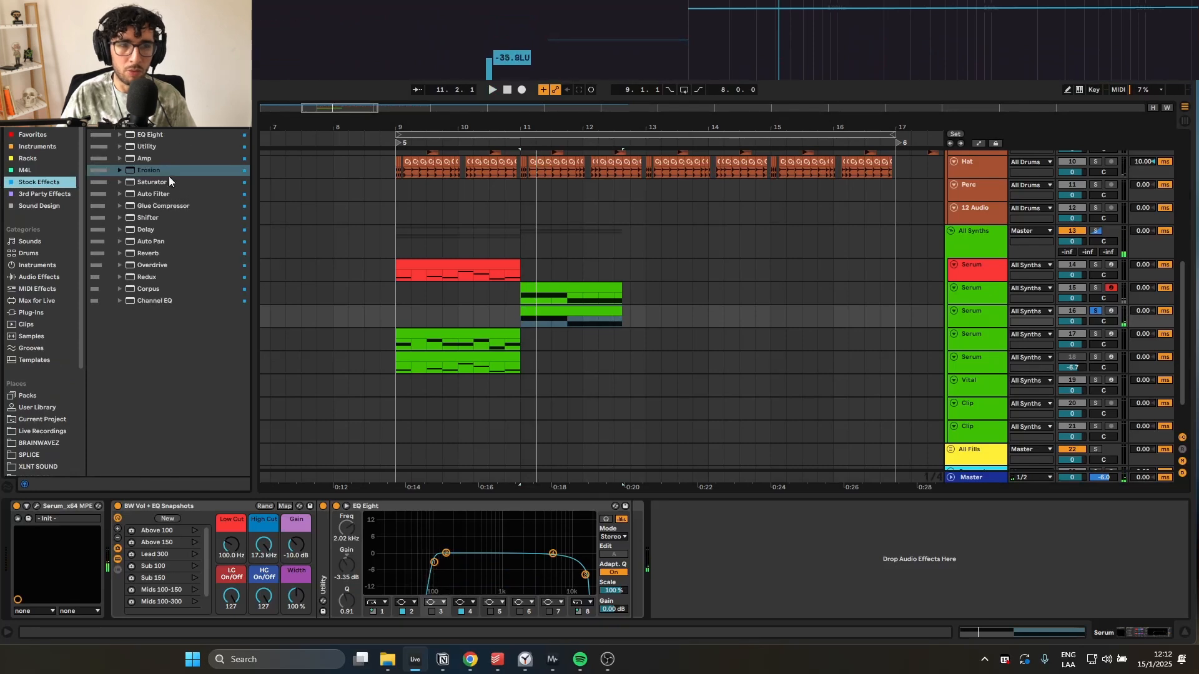
pyautogui.moveTo(169, 176); pyautogui.dragTo(328, 547)
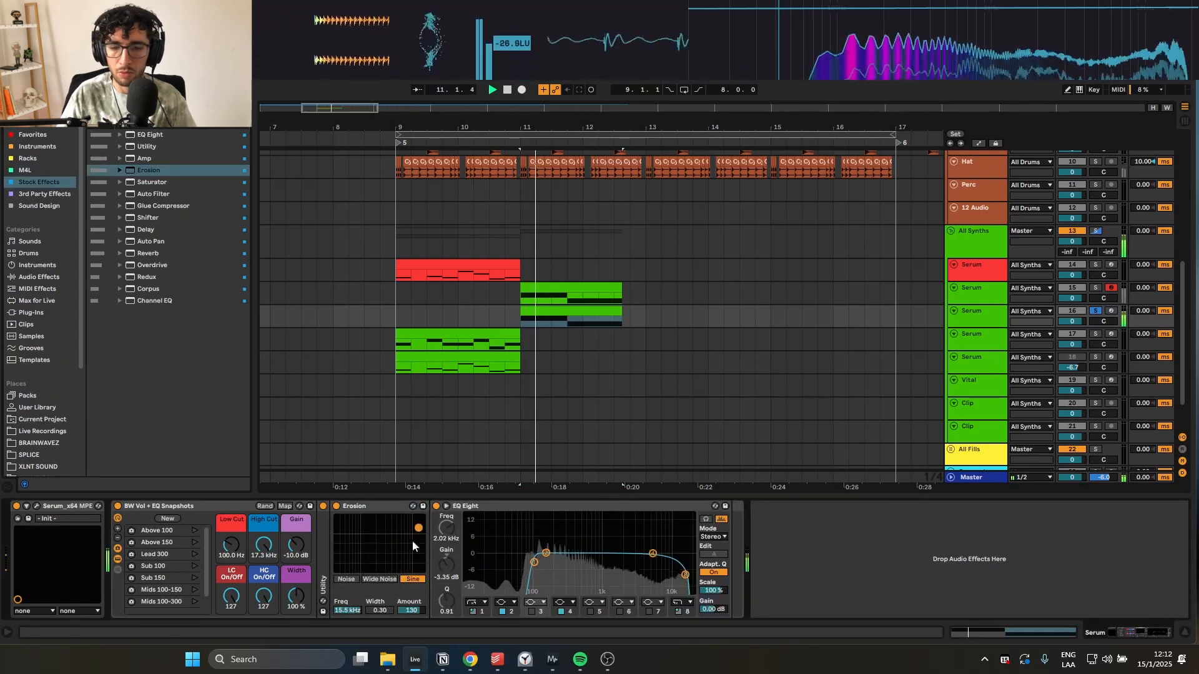
pyautogui.press('space')
pyautogui.press('space')
pyautogui.moveTo(397, 507); pyautogui.dragTo(724, 526)
pyautogui.press('space')
pyautogui.press('space')
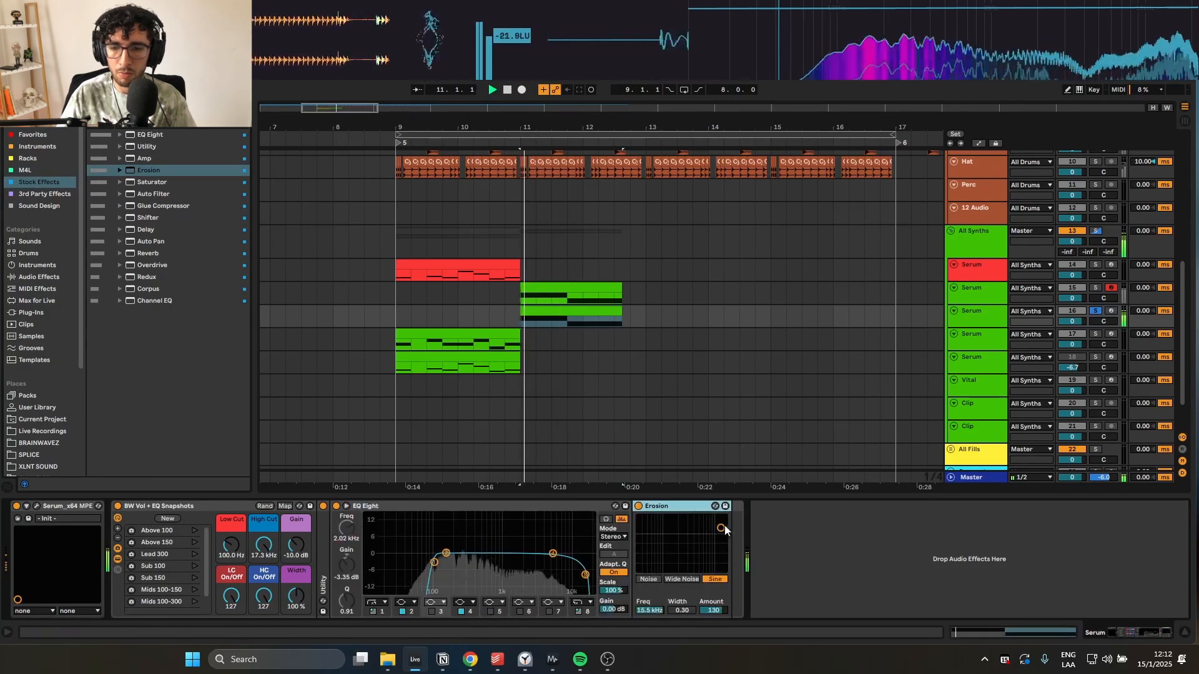
# - Try Erosion in Wide Noise mode with a frequency of 3.40 kHz and an amount of 142
pyautogui.scroll(8, 537, 271)
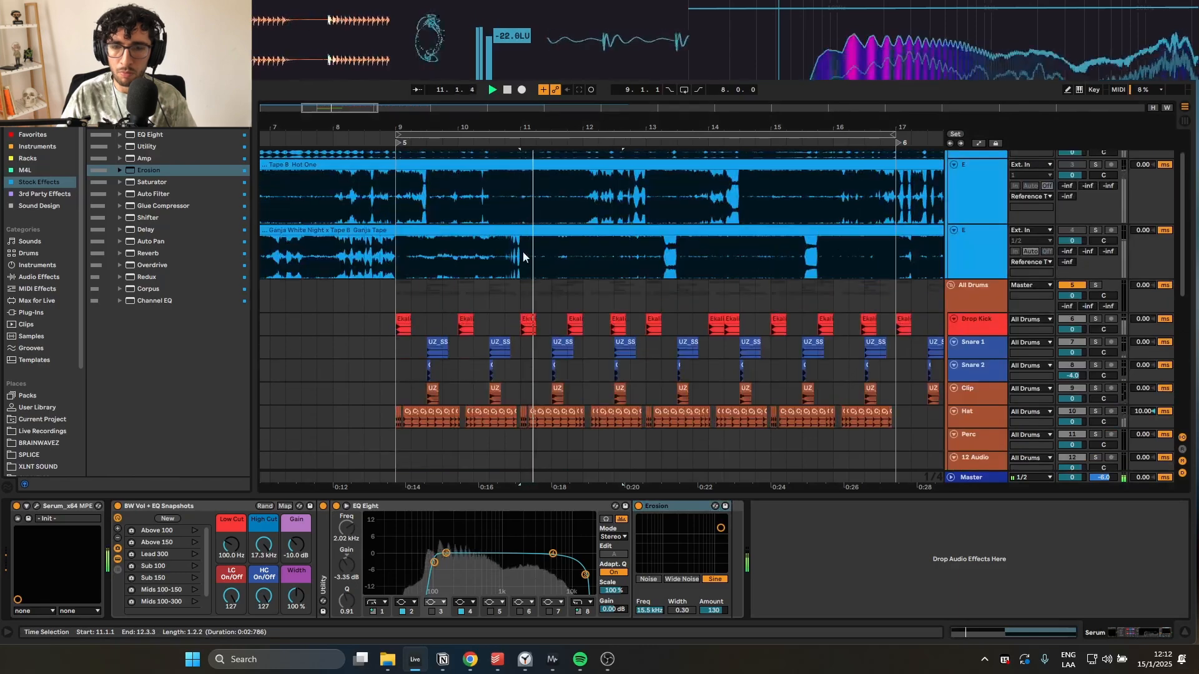
pyautogui.scroll(-8, 523, 256)
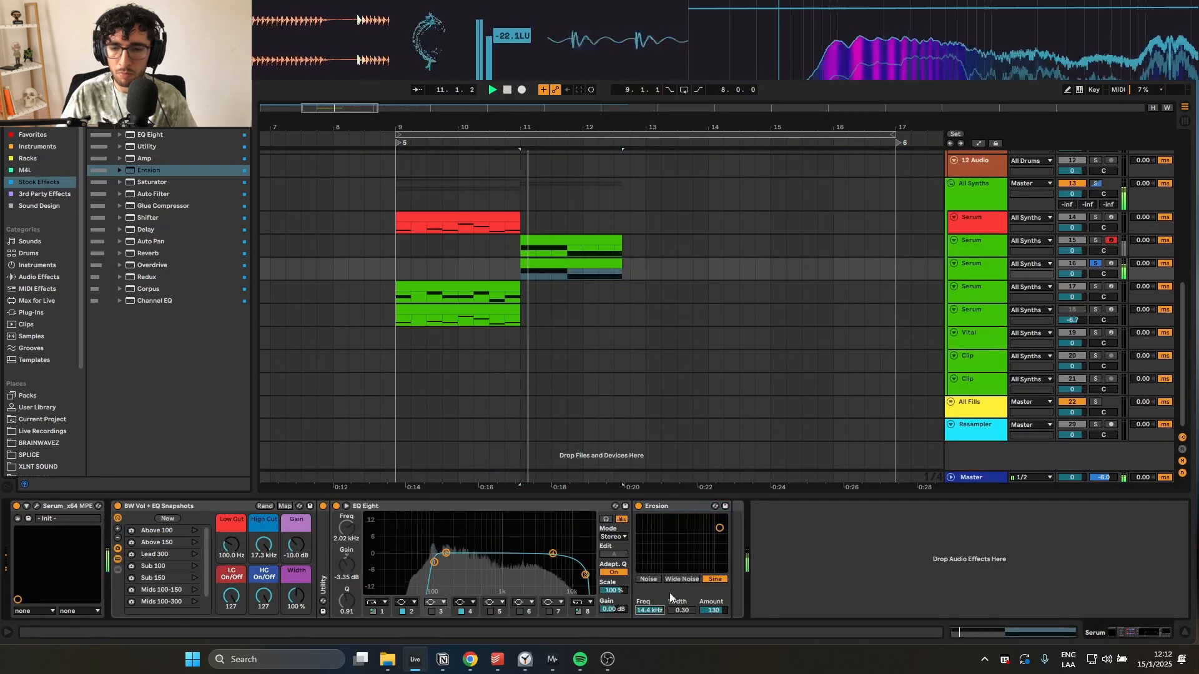
pyautogui.click(682, 580)
pyautogui.press('space')
pyautogui.press('space')
pyautogui.moveTo(719, 528); pyautogui.dragTo(690, 526)
pyautogui.press('space')
pyautogui.press('space')
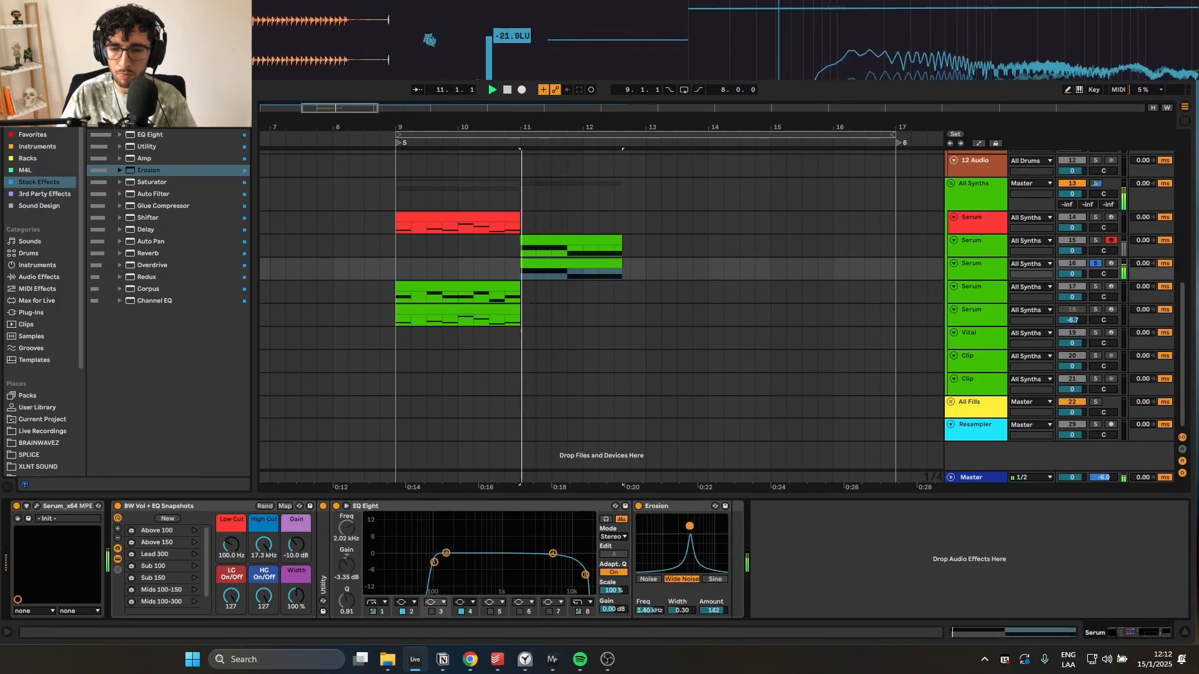
# - Set Erosion to Noise mode with a frequency of 5.69 kHz, a width of 1.44 and an amount of 74.3
pyautogui.moveTo(681, 610); pyautogui.dragTo(681, 574)
pyautogui.moveTo(689, 527); pyautogui.dragTo(700, 535)
pyautogui.press('space')
pyautogui.press('space')
pyautogui.click(648, 580)
pyautogui.press('space')
pyautogui.press('space')
pyautogui.moveTo(682, 611); pyautogui.dragTo(713, 619)
pyautogui.press('space')
pyautogui.press('space')
# - Compare the bass sound with Erosion bypassed and re-enabled
pyautogui.click(638, 506)
pyautogui.click(638, 506)
pyautogui.press('space')
pyautogui.press('space')
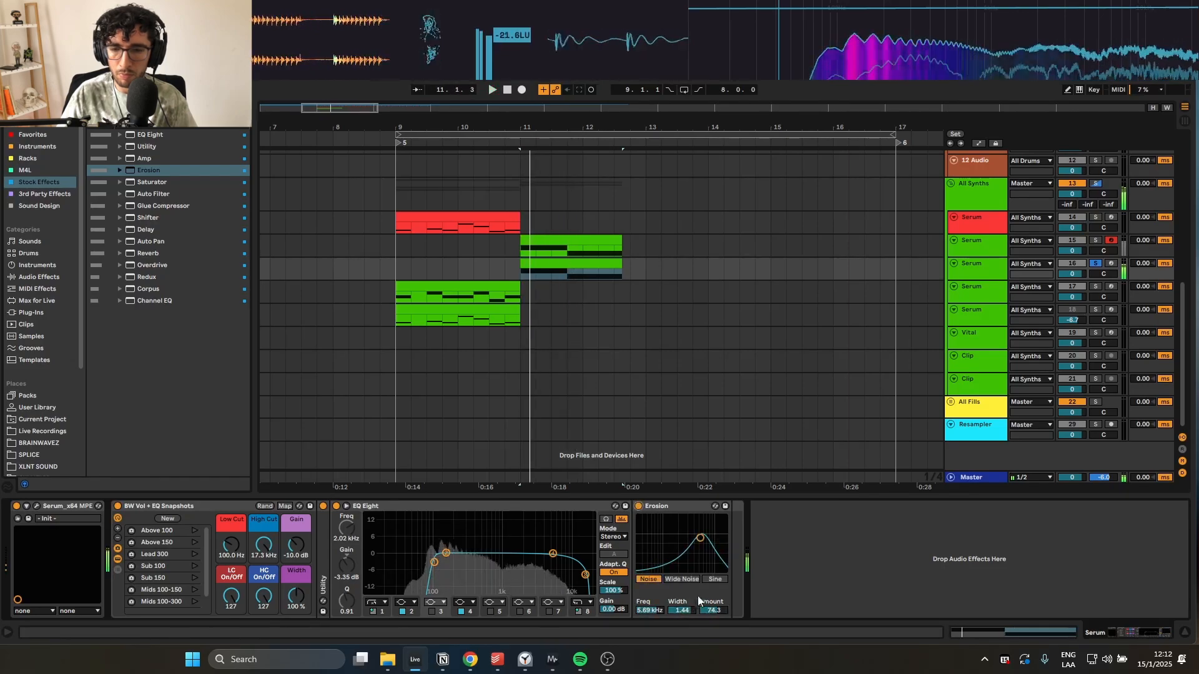
# - Compare the layered bass against the Ganja White Night x Tape B reference around bar 11
pyautogui.scroll(10, 584, 309)
pyautogui.click(529, 252)
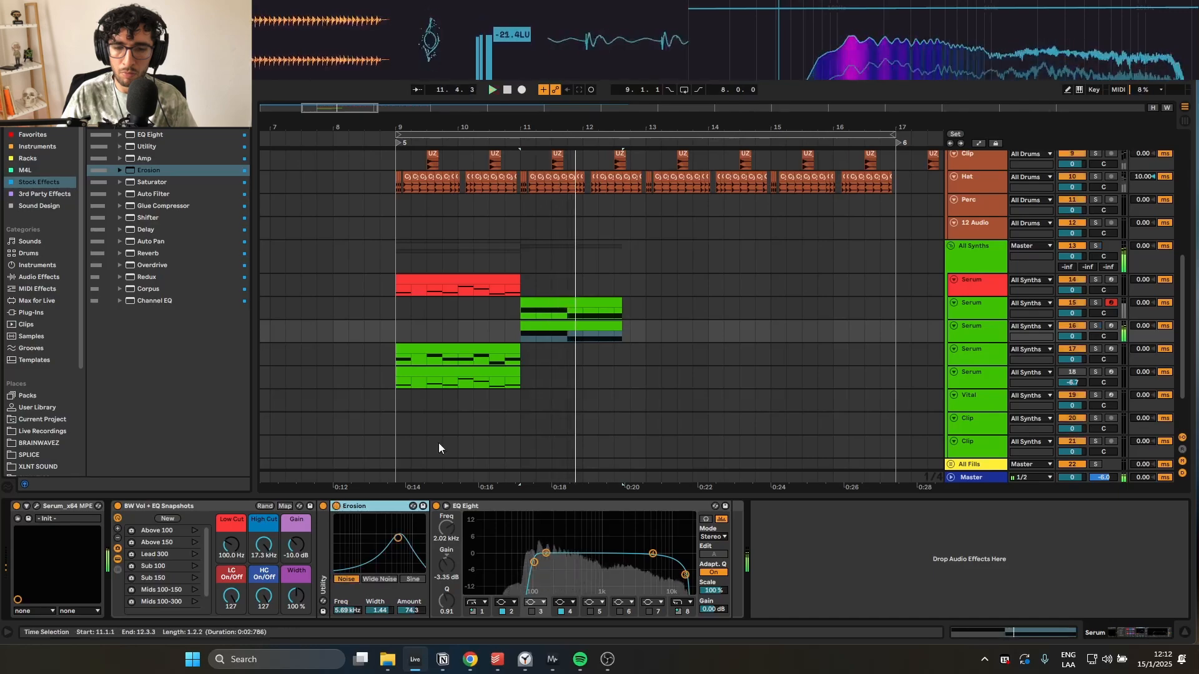
pyautogui.scroll(8, 580, 309)
pyautogui.click(520, 295)
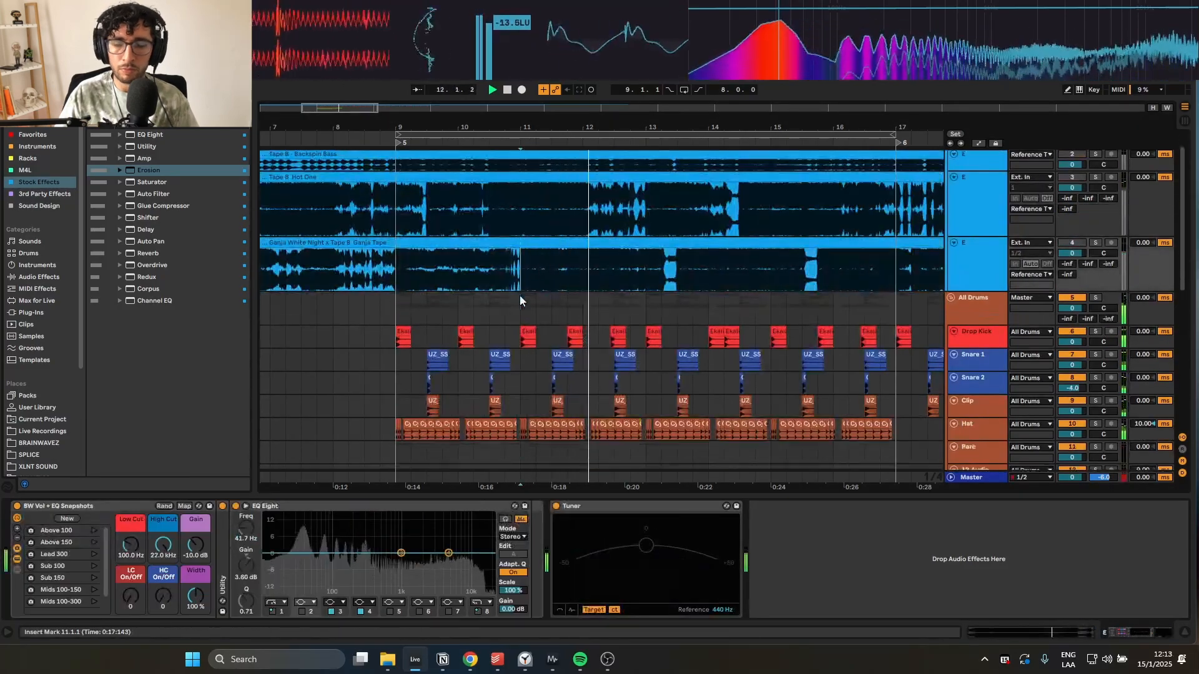
pyautogui.scroll(-4, 524, 290)
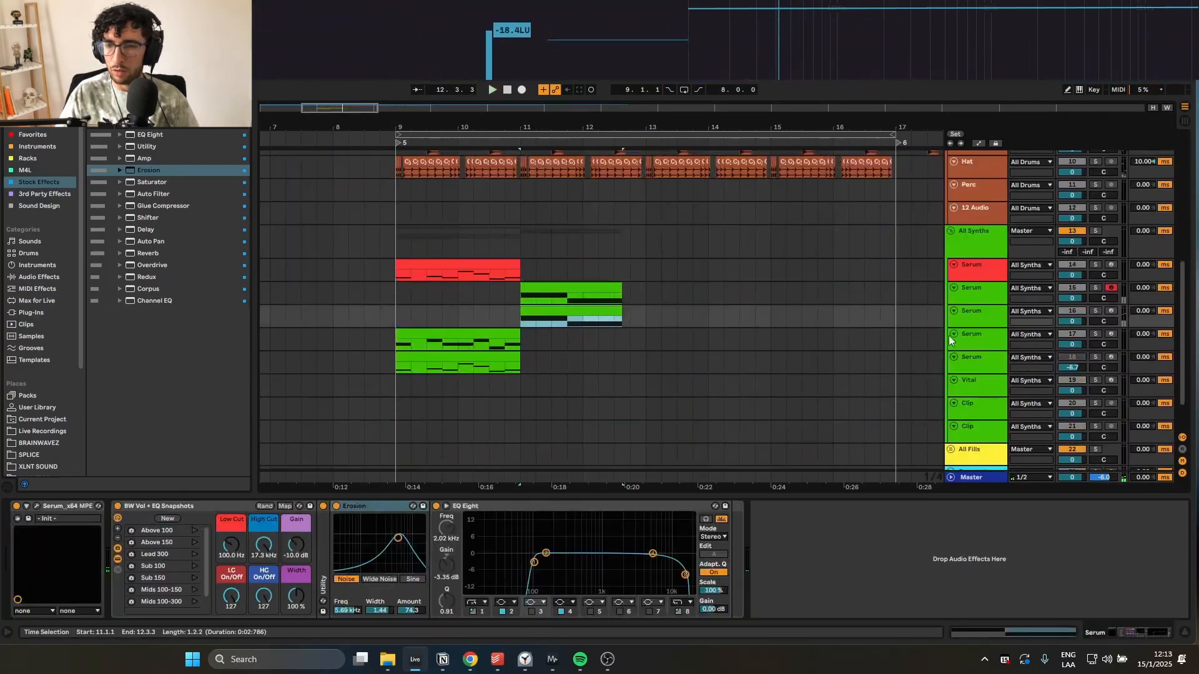
# - Insert a new MIDI track below the bass track with Erosion and copy the bar 11 clip onto it
pyautogui.click(958, 318)
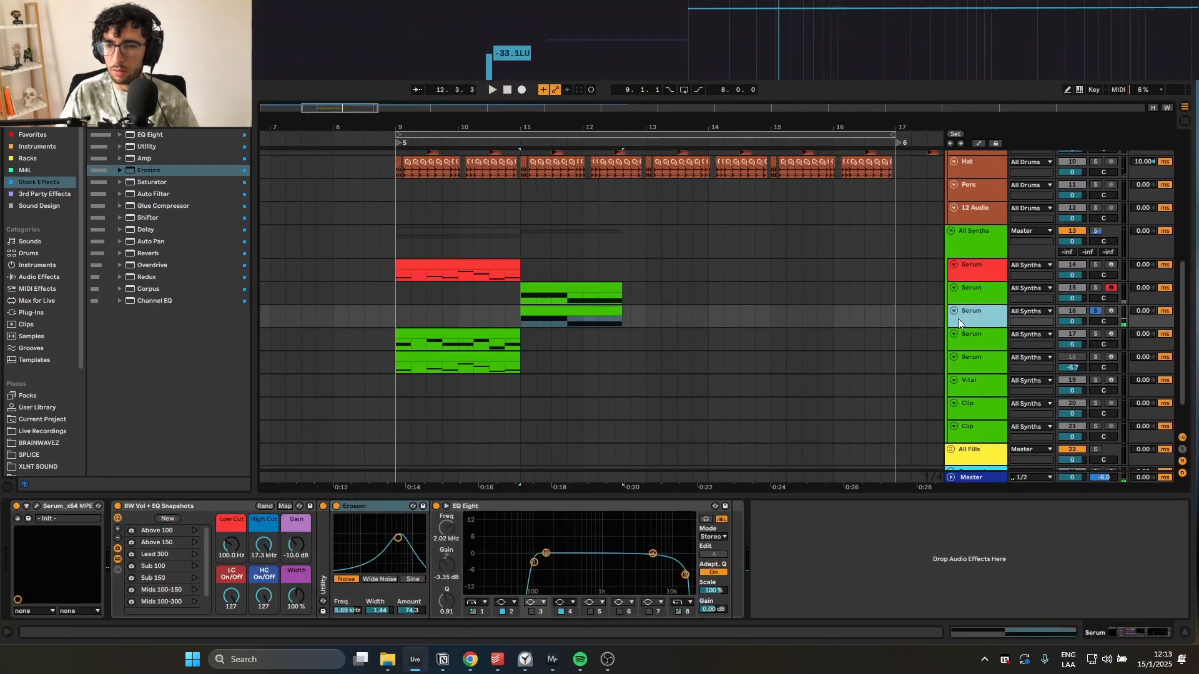
pyautogui.click(541, 322)
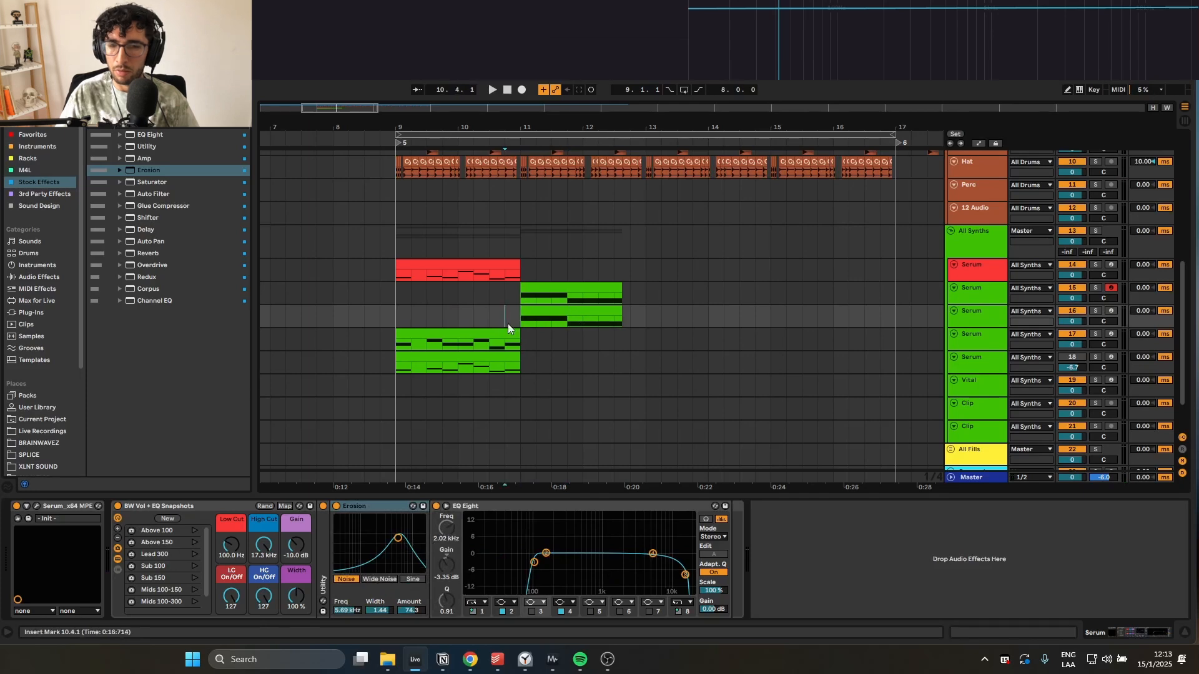
pyautogui.click(971, 320)
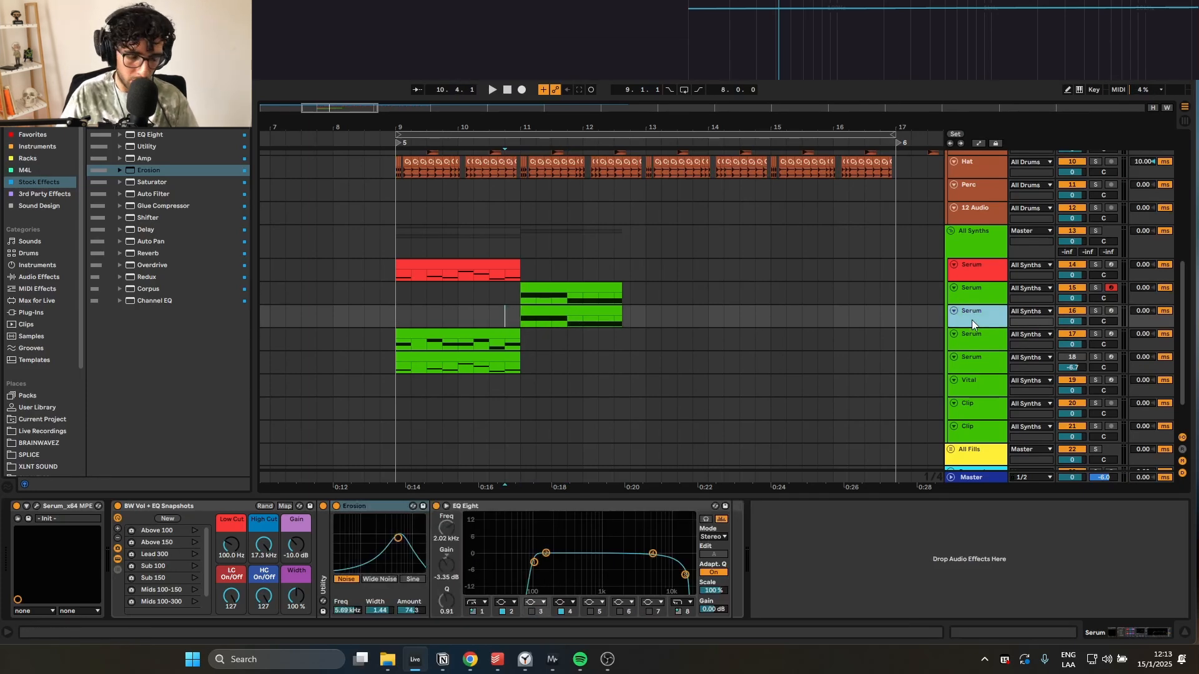
pyautogui.hotkey('ctrl', 'shift', 't')
pyautogui.click(554, 310)
pyautogui.hotkey('ctrl', 'c')
pyautogui.press('Down')
pyautogui.hotkey('ctrl', 'v')
# - Copy Serum from the neighbouring bass track onto the new MIDI track and audition its bar 11 clip soloed
pyautogui.click(770, 317)
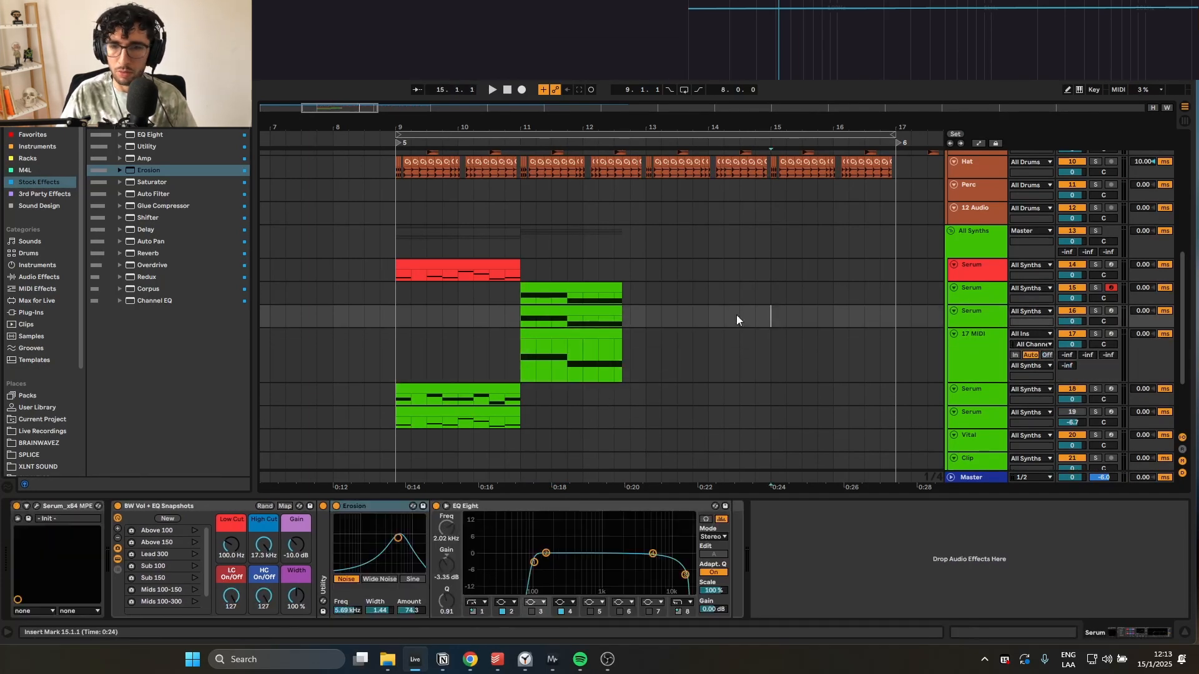
pyautogui.click(41, 515)
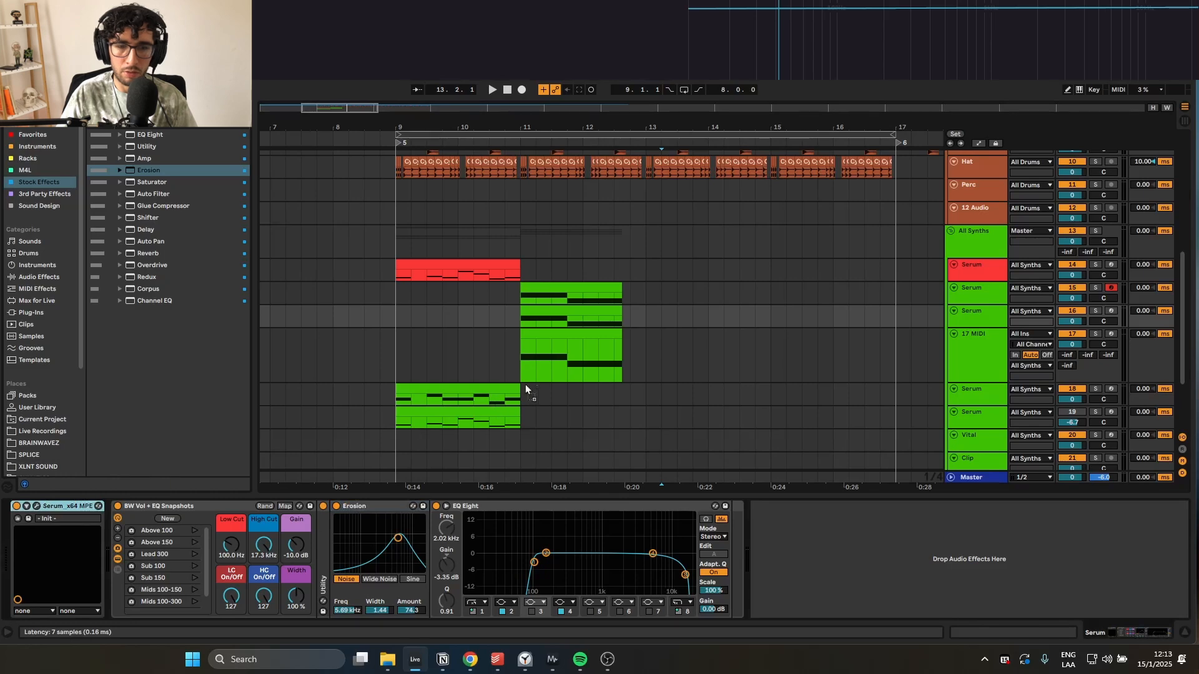
pyautogui.click(552, 334)
pyautogui.press('s')
pyautogui.press('space')
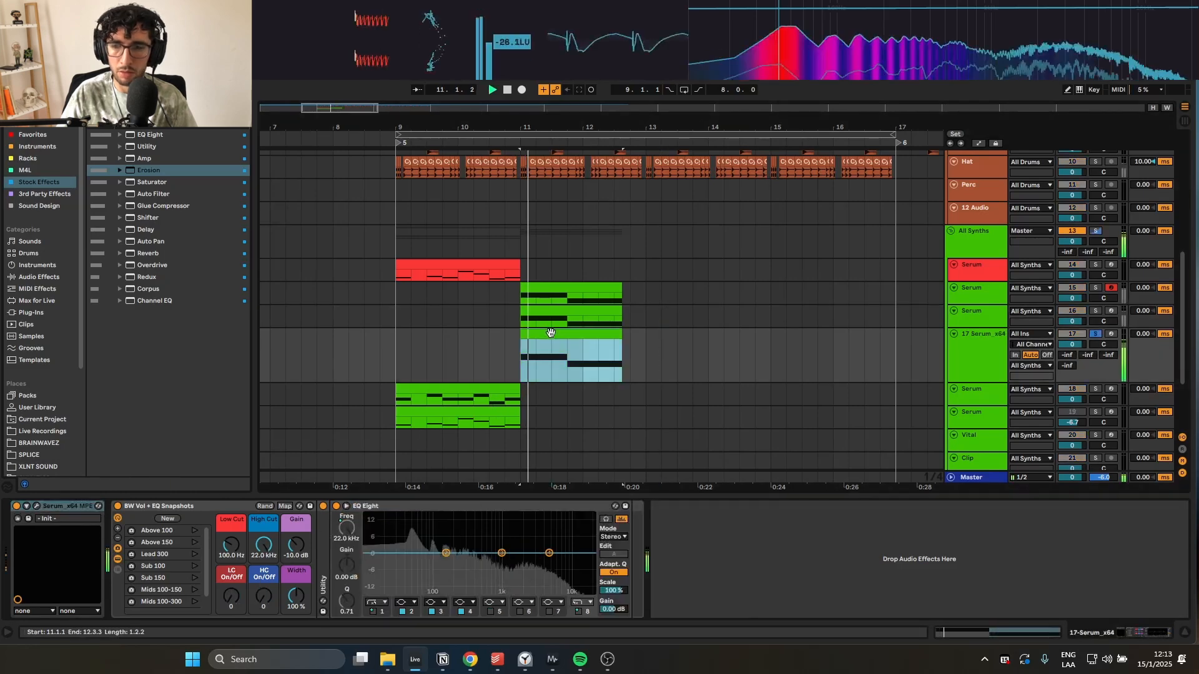
# - Open the new track's Serum and give oscillator A a square Basic Shapes wave raised one octave
pyautogui.click(36, 506)
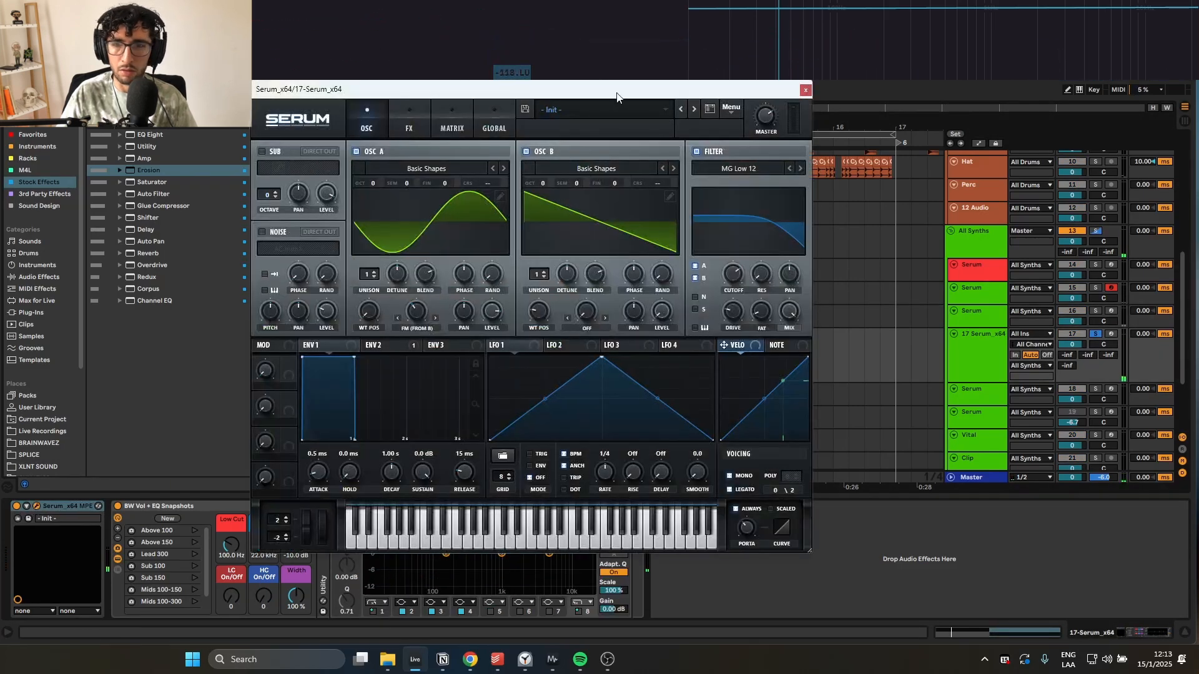
pyautogui.moveTo(617, 96); pyautogui.dragTo(593, 128)
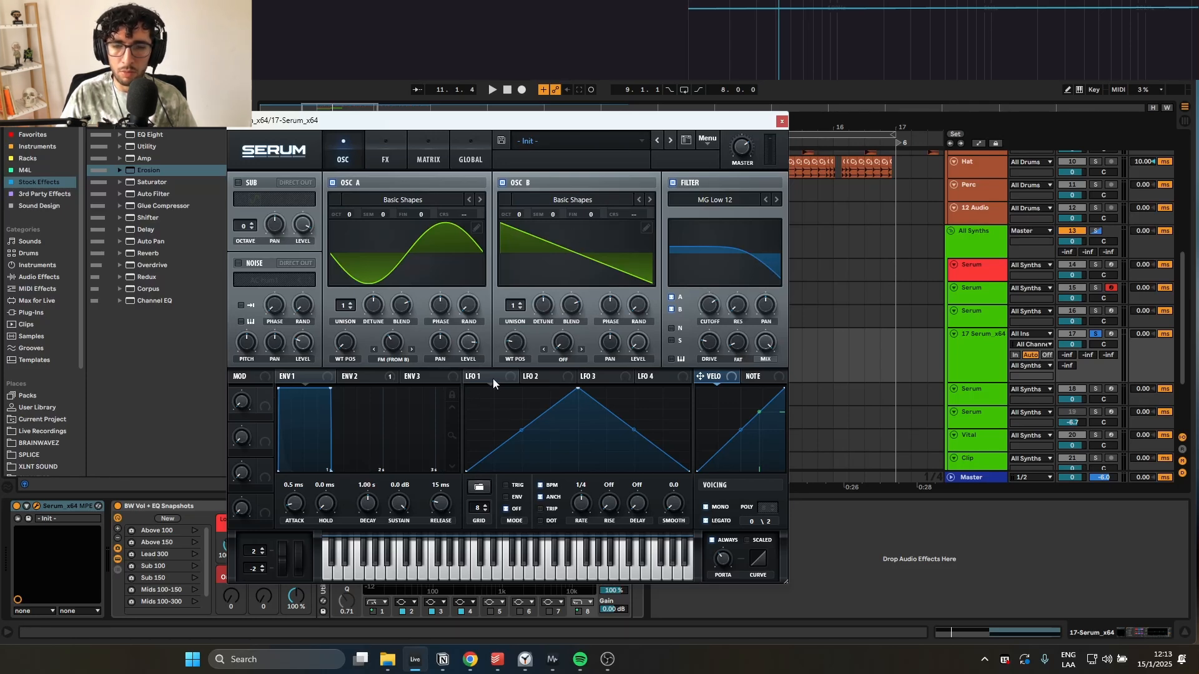
pyautogui.click(402, 200)
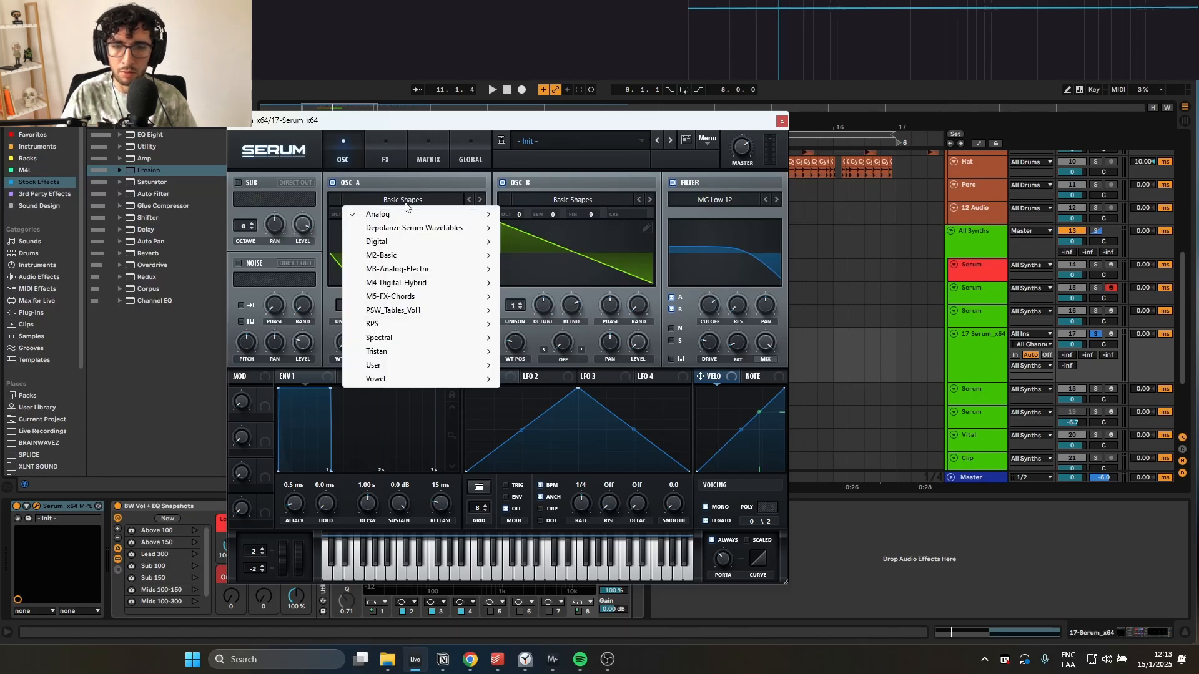
pyautogui.moveTo(409, 213)
pyautogui.click(536, 271)
pyautogui.press('space')
pyautogui.moveTo(354, 347); pyautogui.dragTo(358, 197)
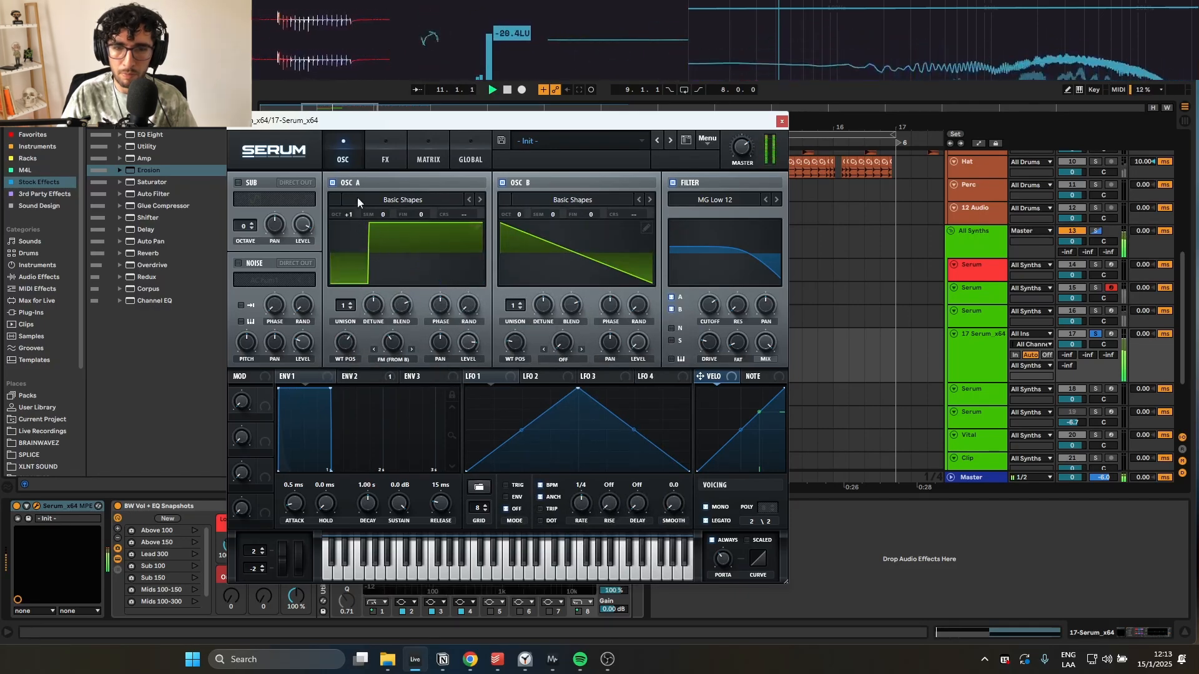
# - Raise oscillator B two octaves and set oscillator A's wavetable position to 3
pyautogui.moveTo(344, 339); pyautogui.dragTo(345, 352)
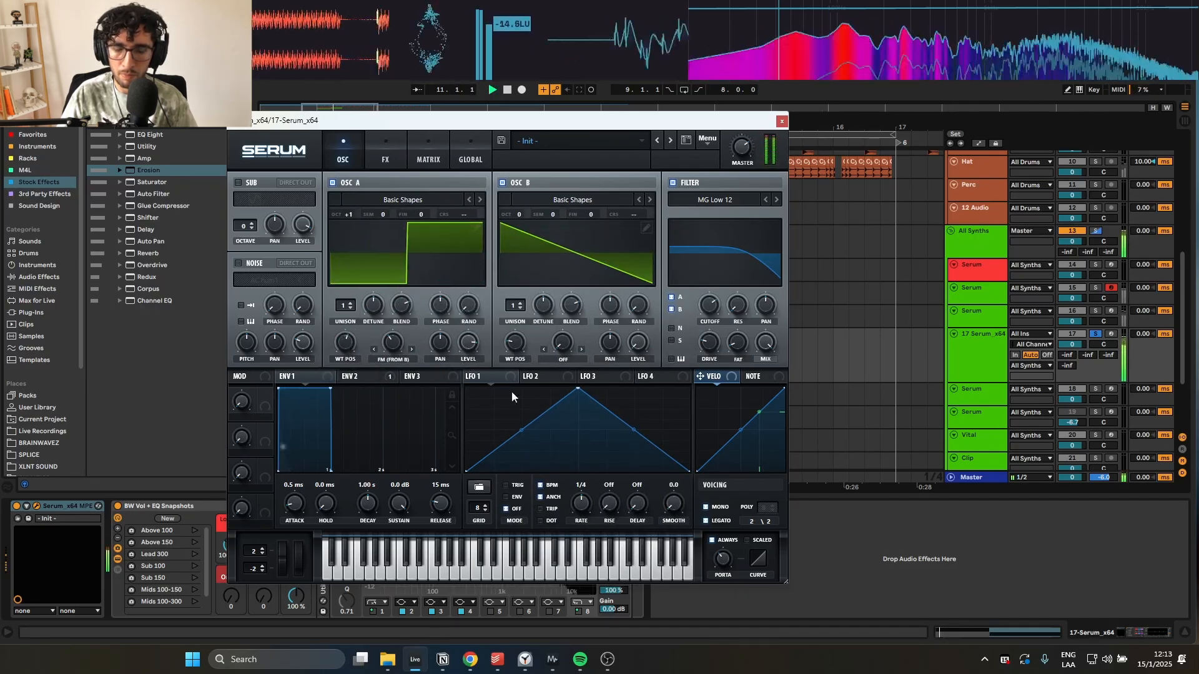
pyautogui.press('space')
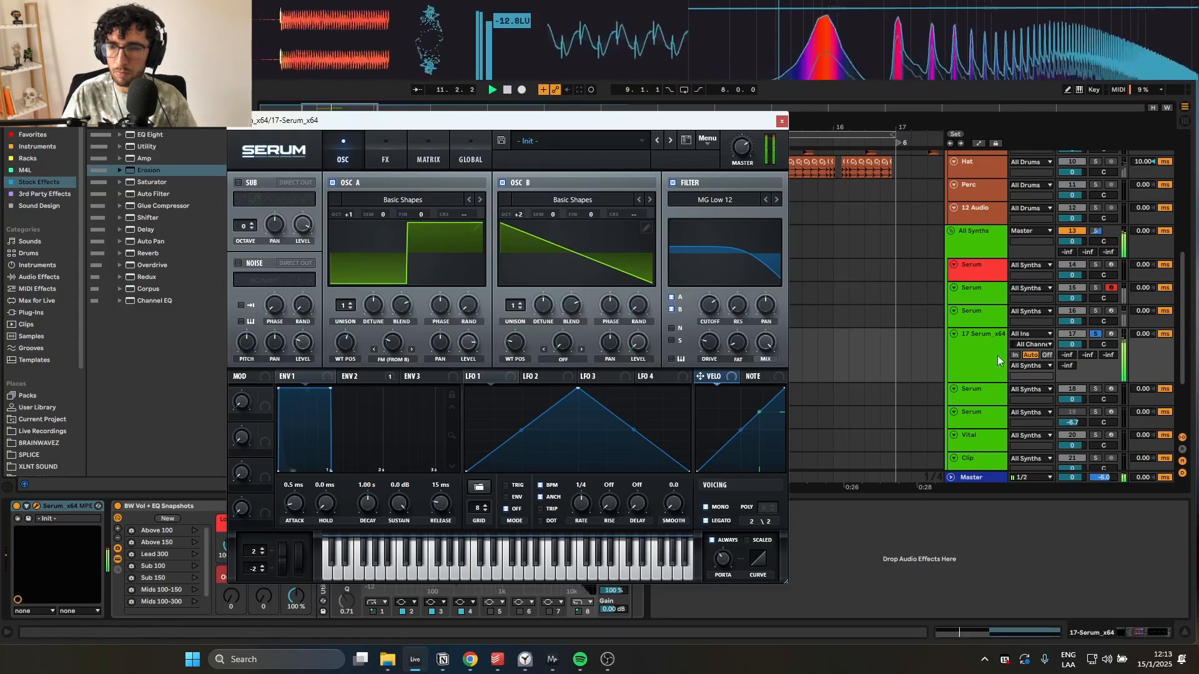
pyautogui.click(997, 356)
pyautogui.moveTo(344, 342); pyautogui.dragTo(346, 372)
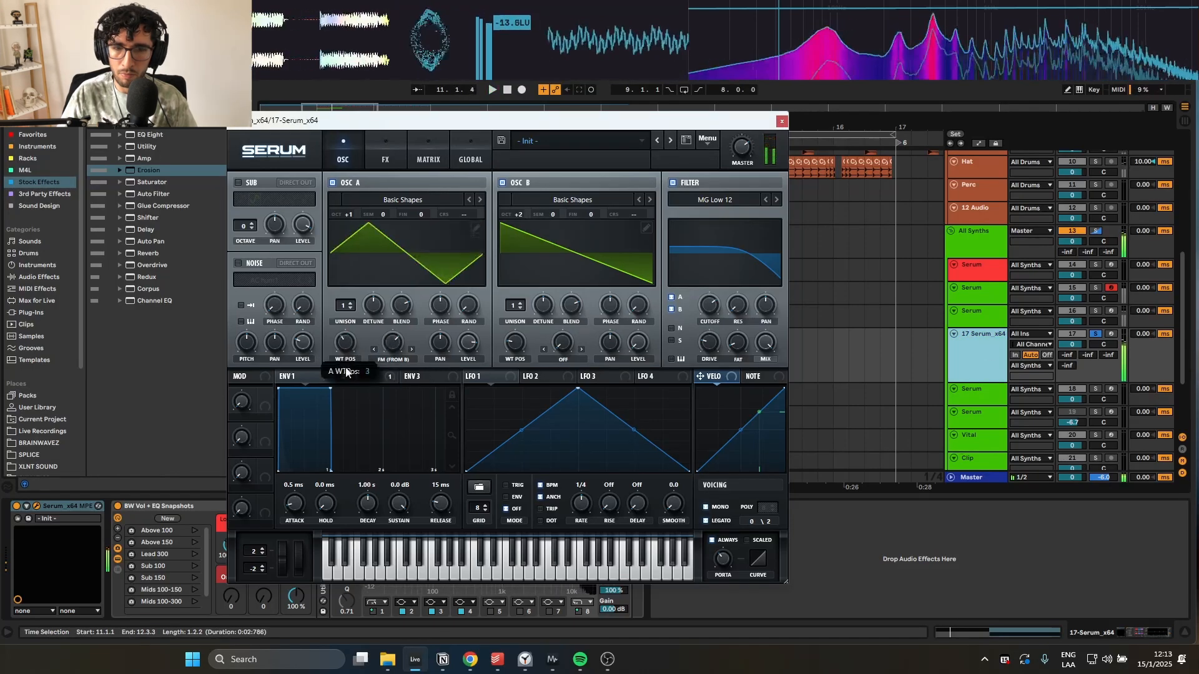
# - Audition Serum's distortion types from Downsample through to Rectify on the new bass
pyautogui.click(387, 150)
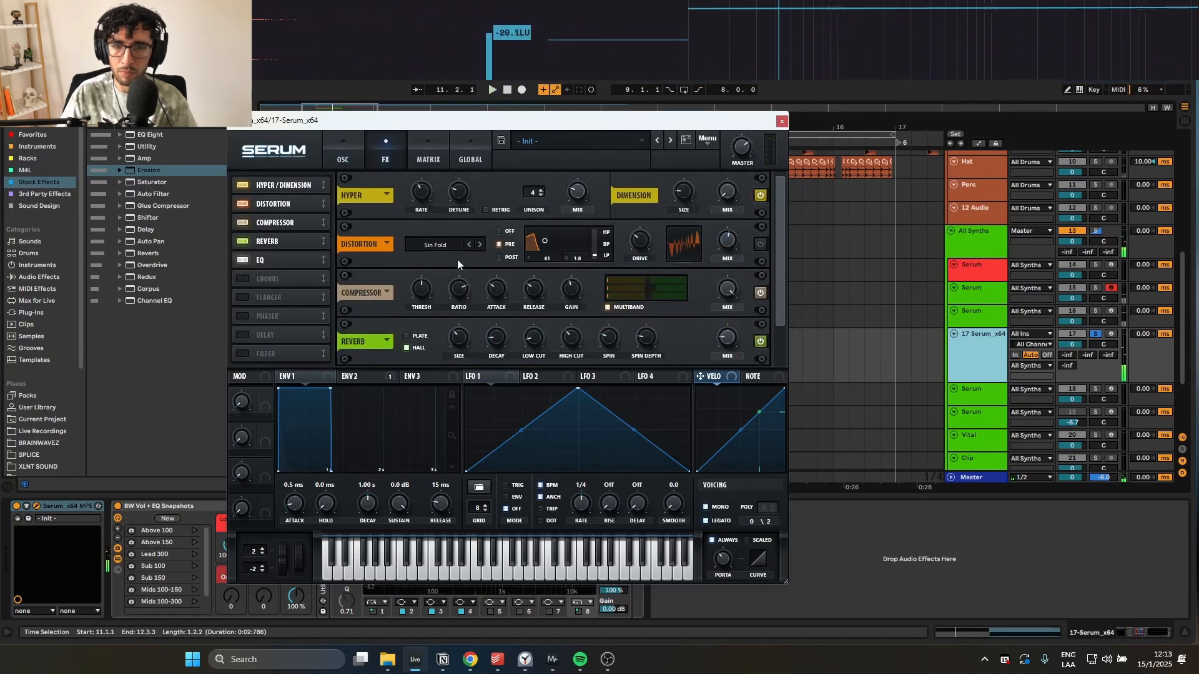
pyautogui.click(439, 249)
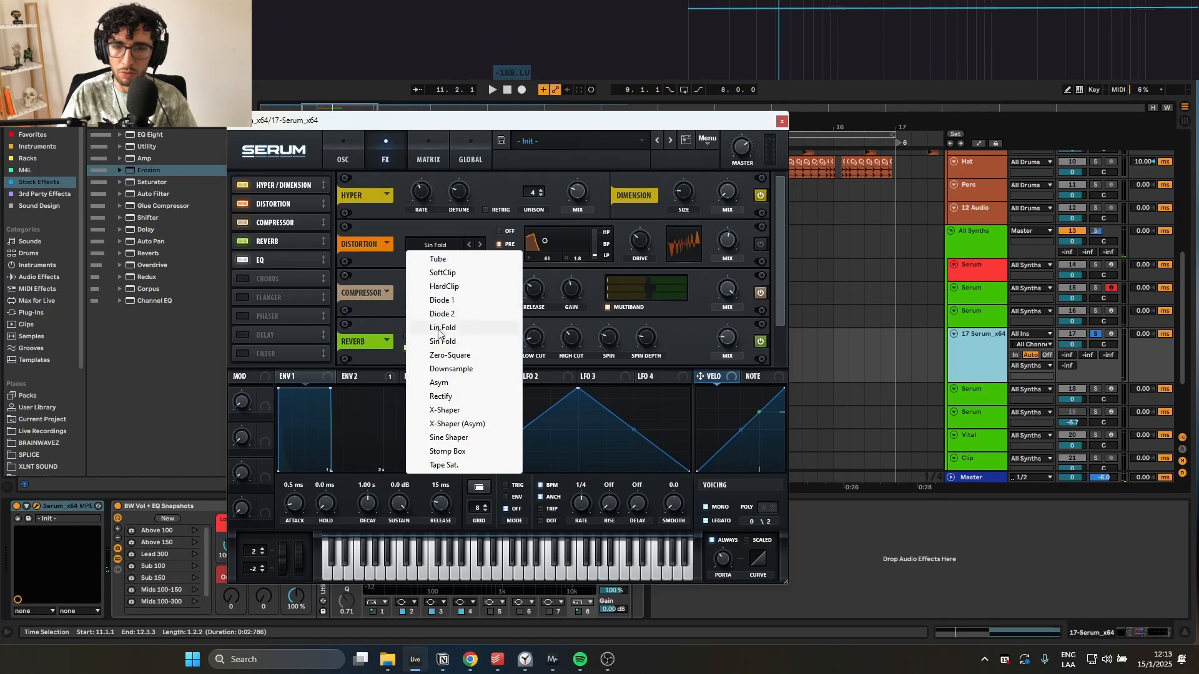
pyautogui.click(449, 368)
pyautogui.press('space')
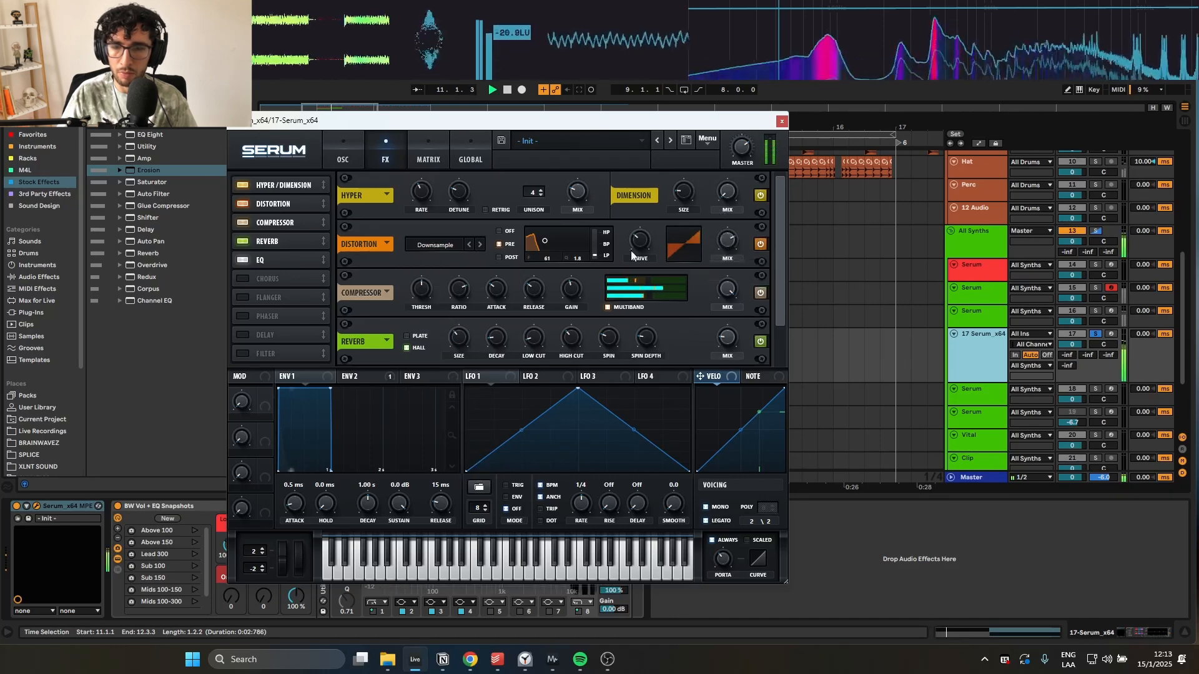
pyautogui.click(480, 244)
pyautogui.click(479, 245)
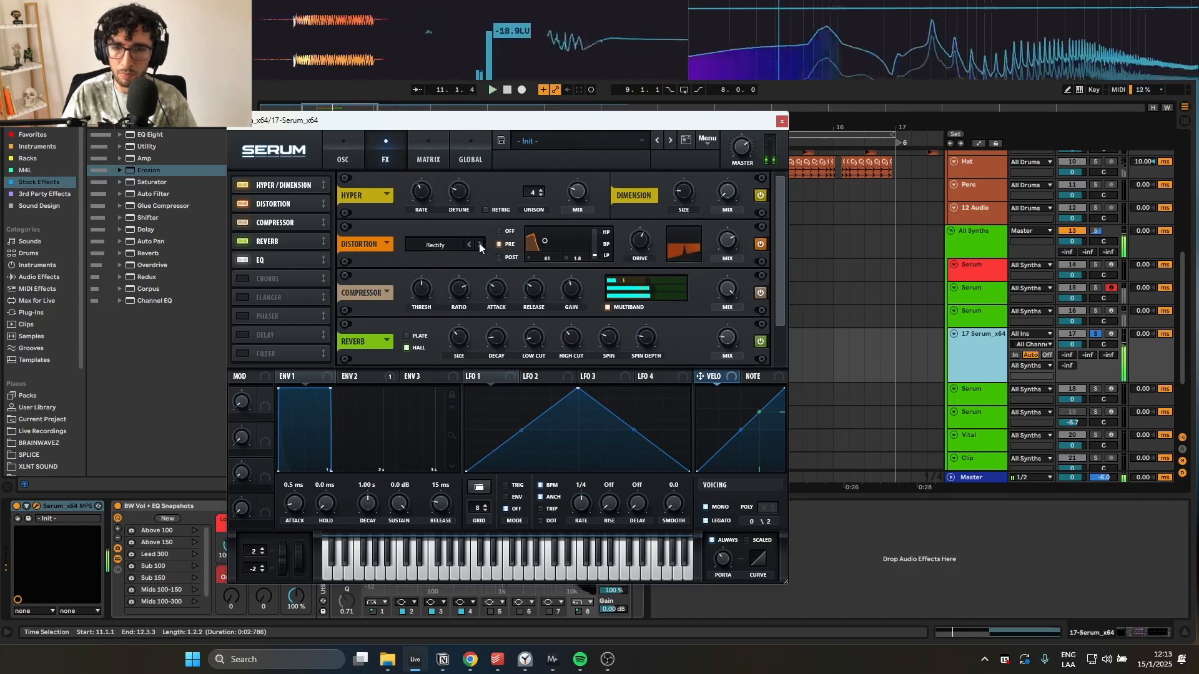
# - Set Serum's distortion to Zero-Square with a mix of 83%
pyautogui.click(469, 245)
pyautogui.click(469, 246)
pyautogui.press('space')
pyautogui.press('space')
pyautogui.click(469, 246)
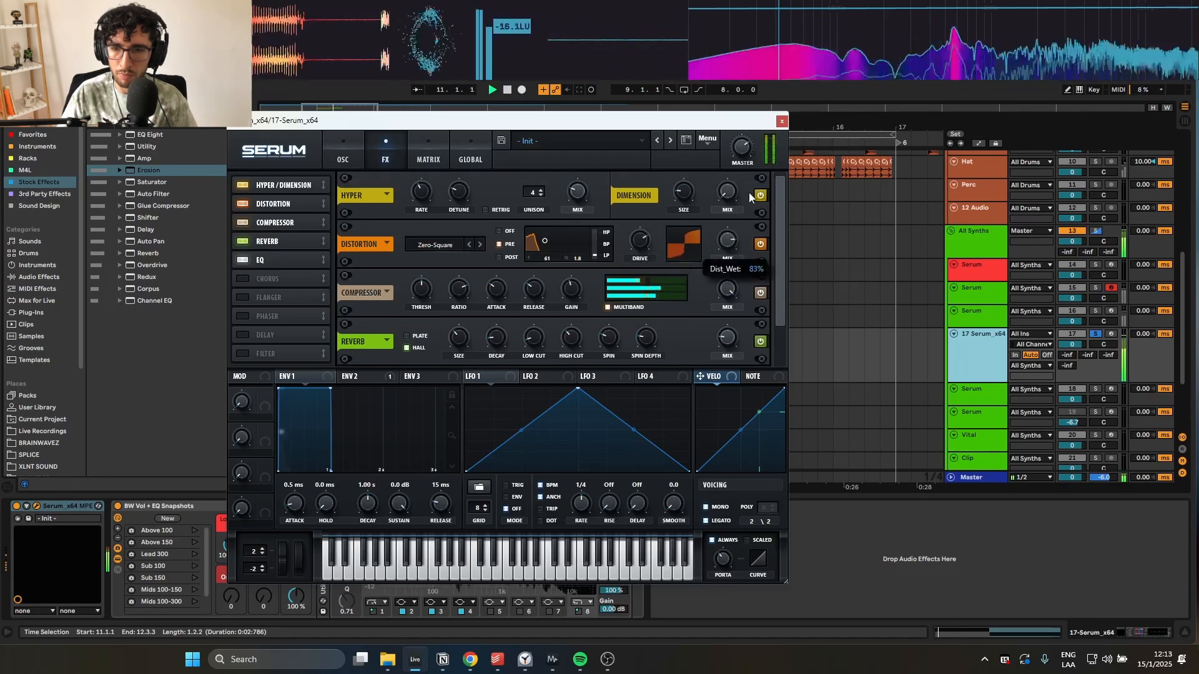
pyautogui.press('space')
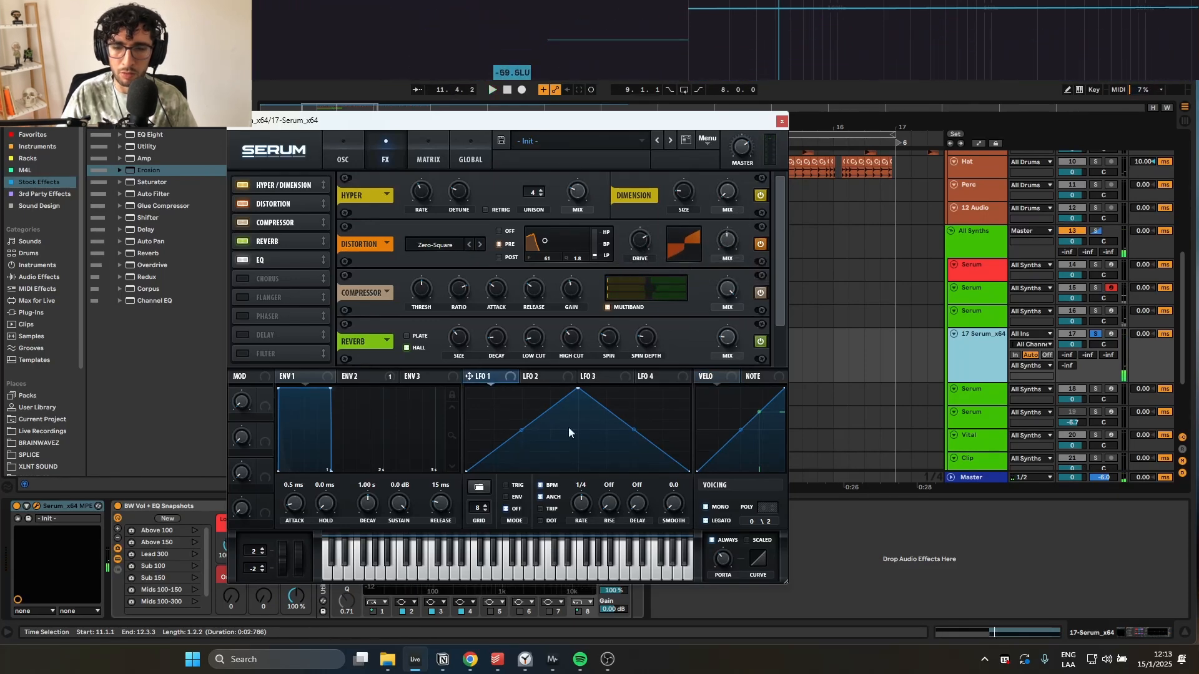
# - Reshape LFO 1 into a falling decay curve and assign it to oscillator A's level
pyautogui.moveTo(577, 389); pyautogui.dragTo(468, 389)
pyautogui.moveTo(568, 431); pyautogui.dragTo(568, 453)
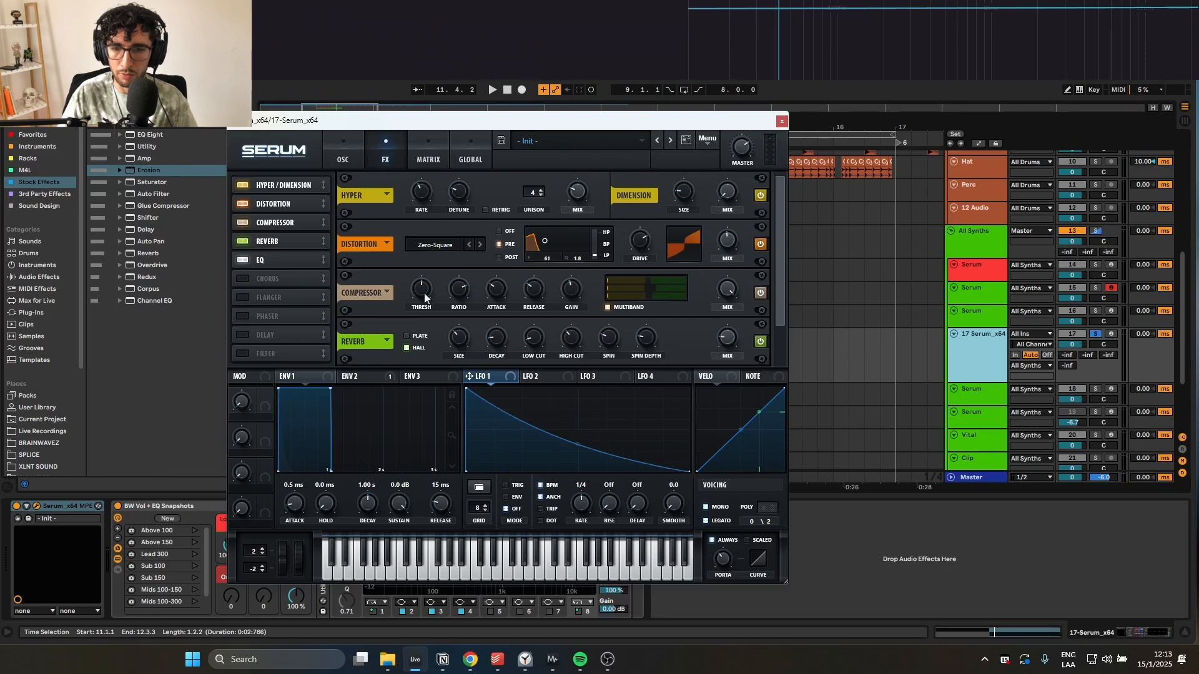
pyautogui.click(356, 164)
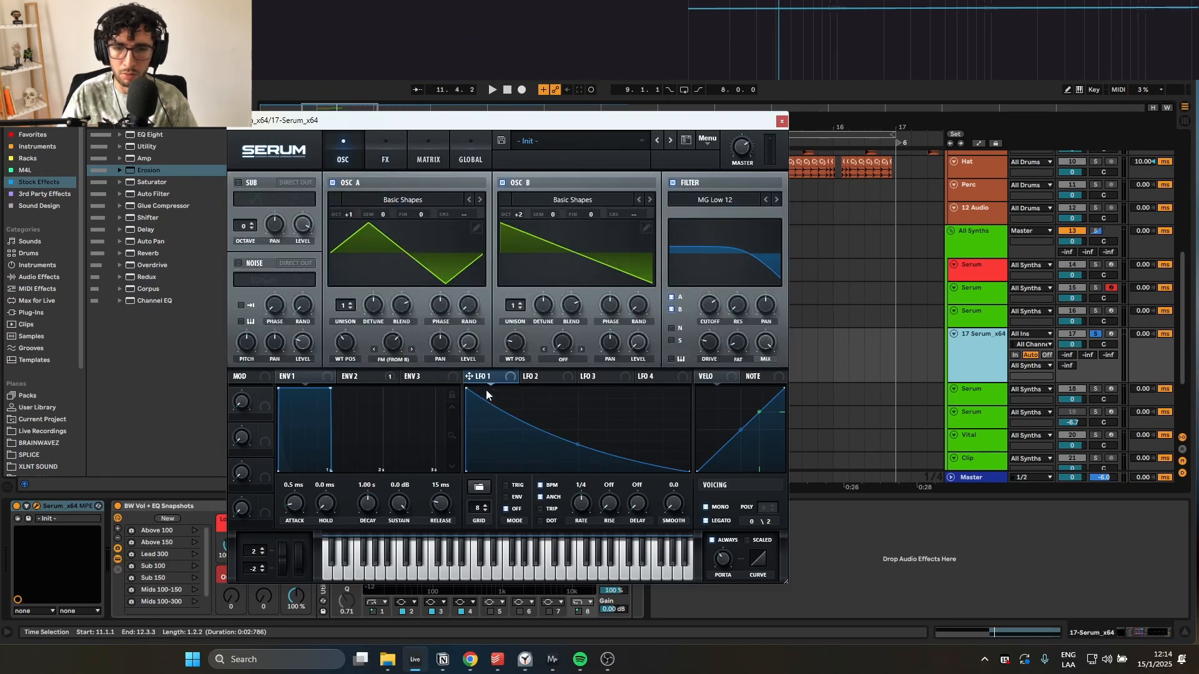
pyautogui.press('space')
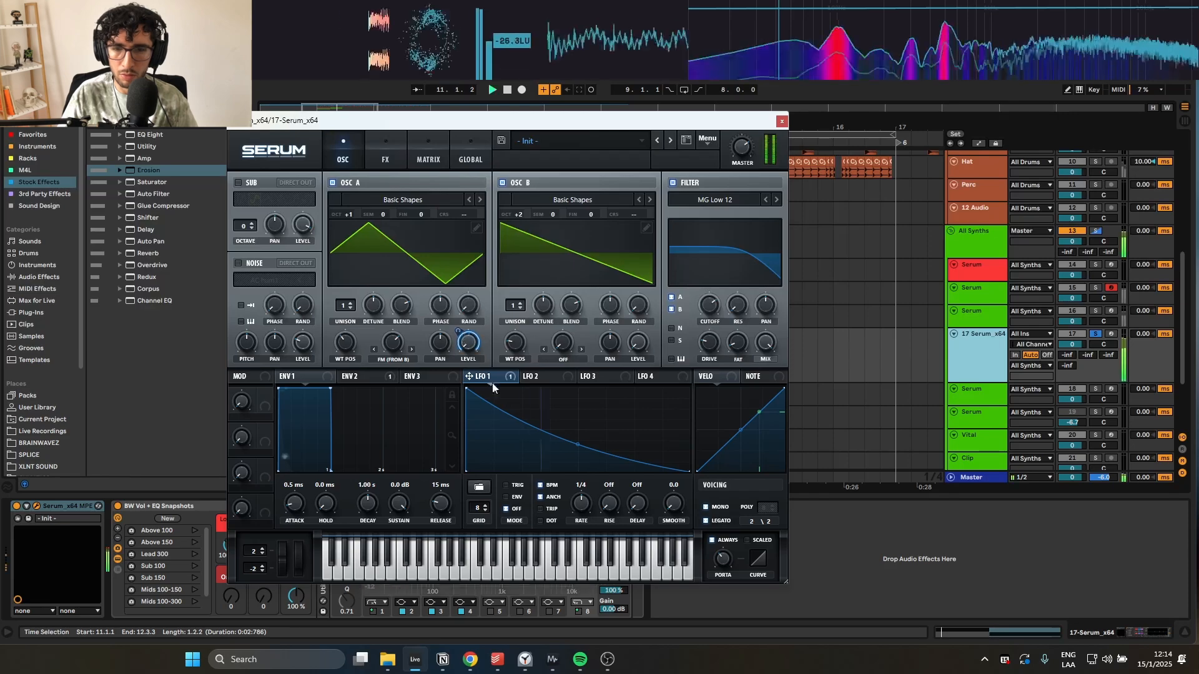
# - Set LFO 1 to trigger mode at a 1/16 rate and extend its decay across more of the cycle
pyautogui.scroll(-1, 581, 505)
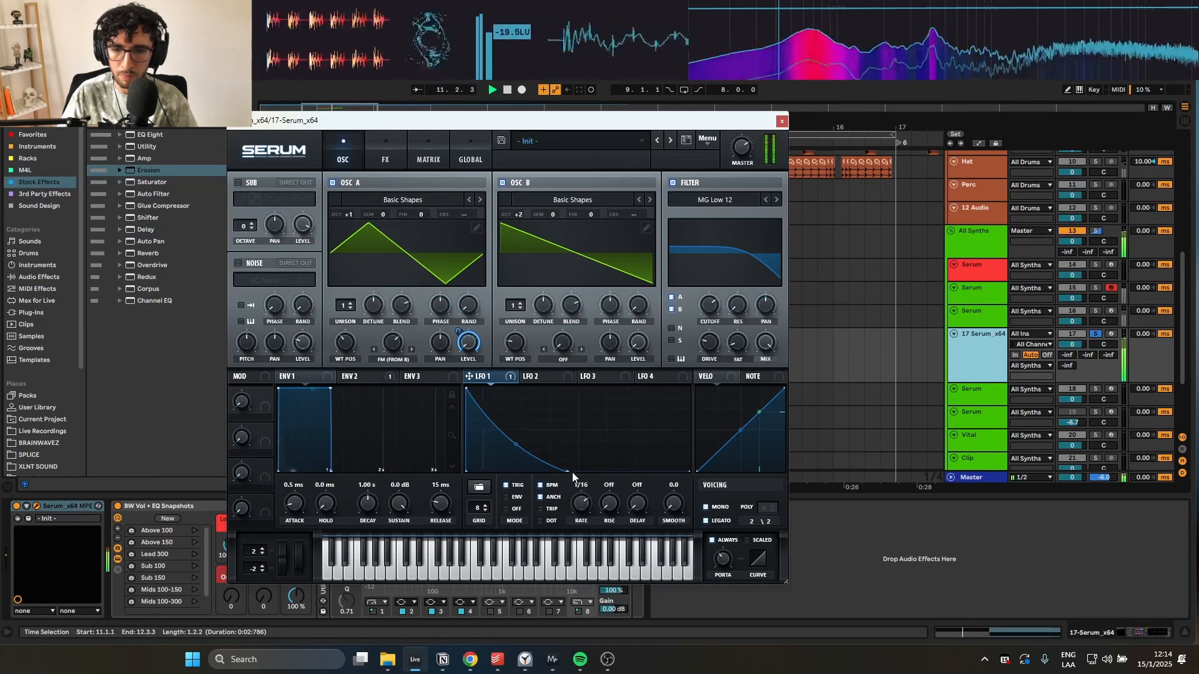
pyautogui.press('space')
pyautogui.moveTo(567, 473); pyautogui.dragTo(615, 477)
pyautogui.press('space')
# - Apply the Above 100 EQ snapshot, and give LFO 1's curve a short attack and a slightly shorter decay
pyautogui.press('Escape')
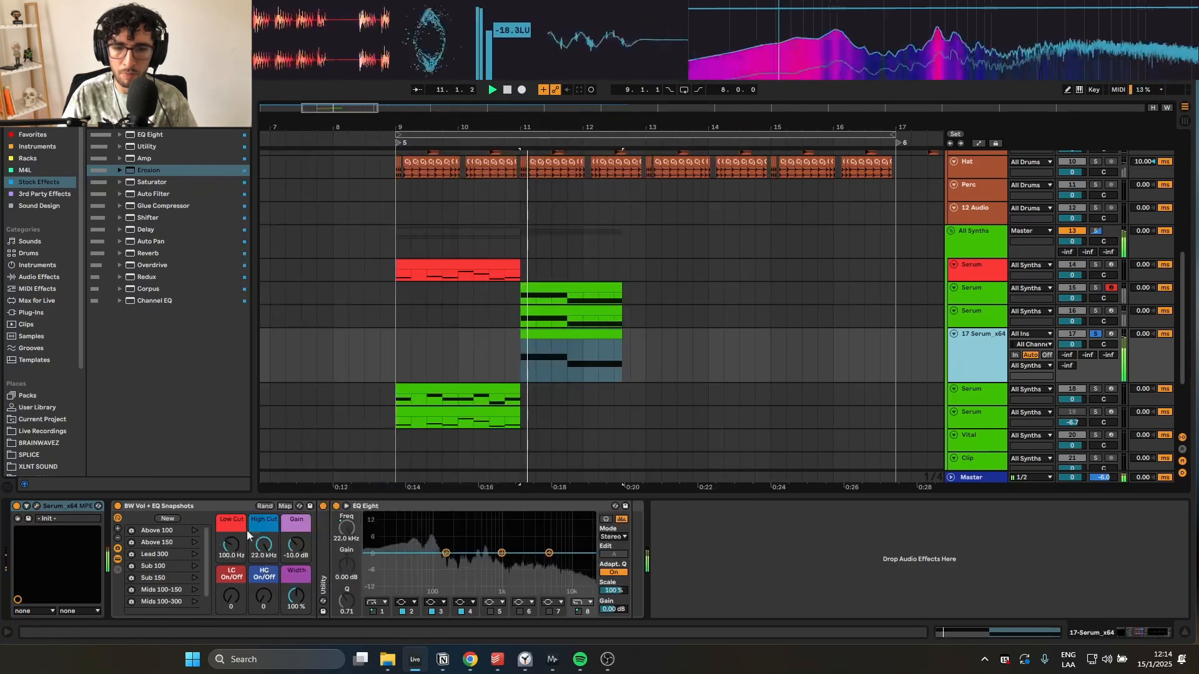
pyautogui.click(195, 530)
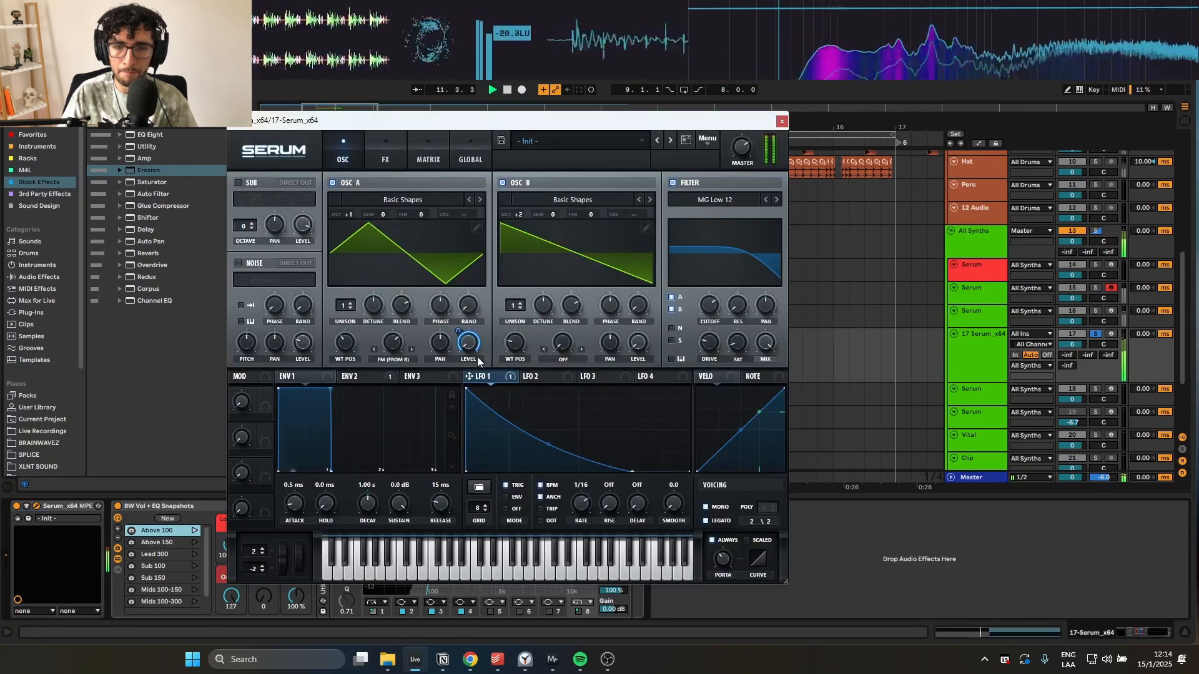
pyautogui.moveTo(631, 470); pyautogui.dragTo(609, 460)
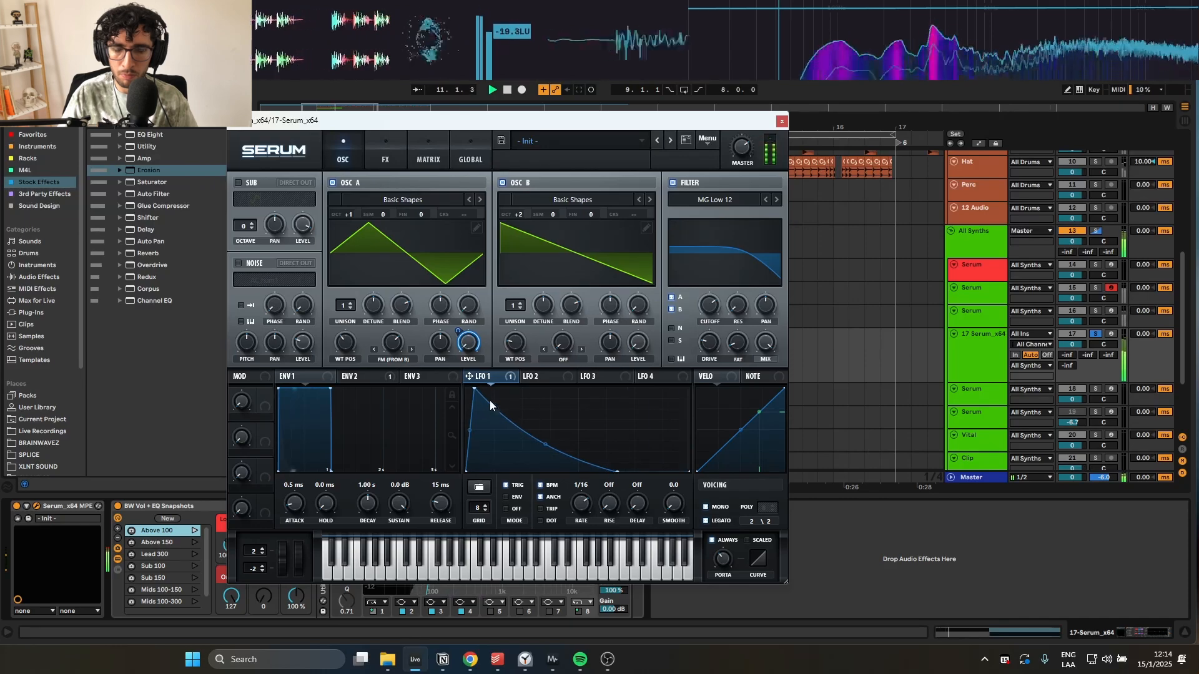
# - Turn off Serum's main filter, the distortion's filter and oscillator B
pyautogui.click(681, 183)
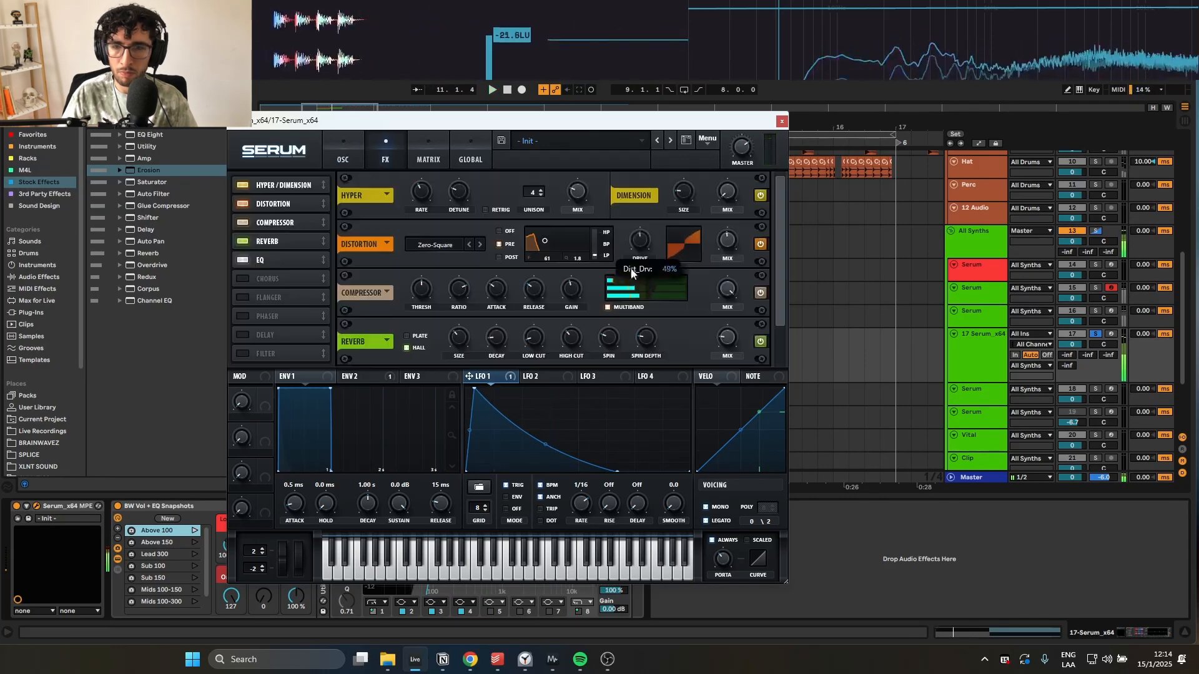
pyautogui.click(499, 231)
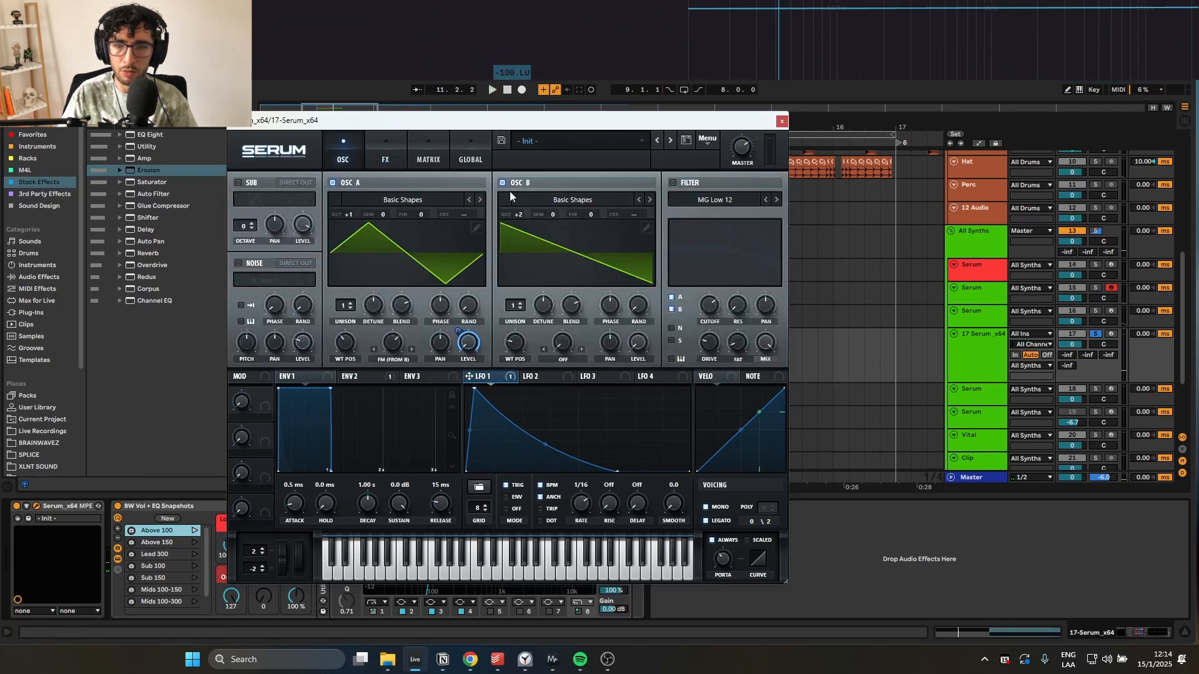
pyautogui.click(503, 183)
# - Reset oscillator A to octave 0 and the sine wavetable position, and play the clip
pyautogui.doubleClick(349, 214)
pyautogui.doubleClick(345, 342)
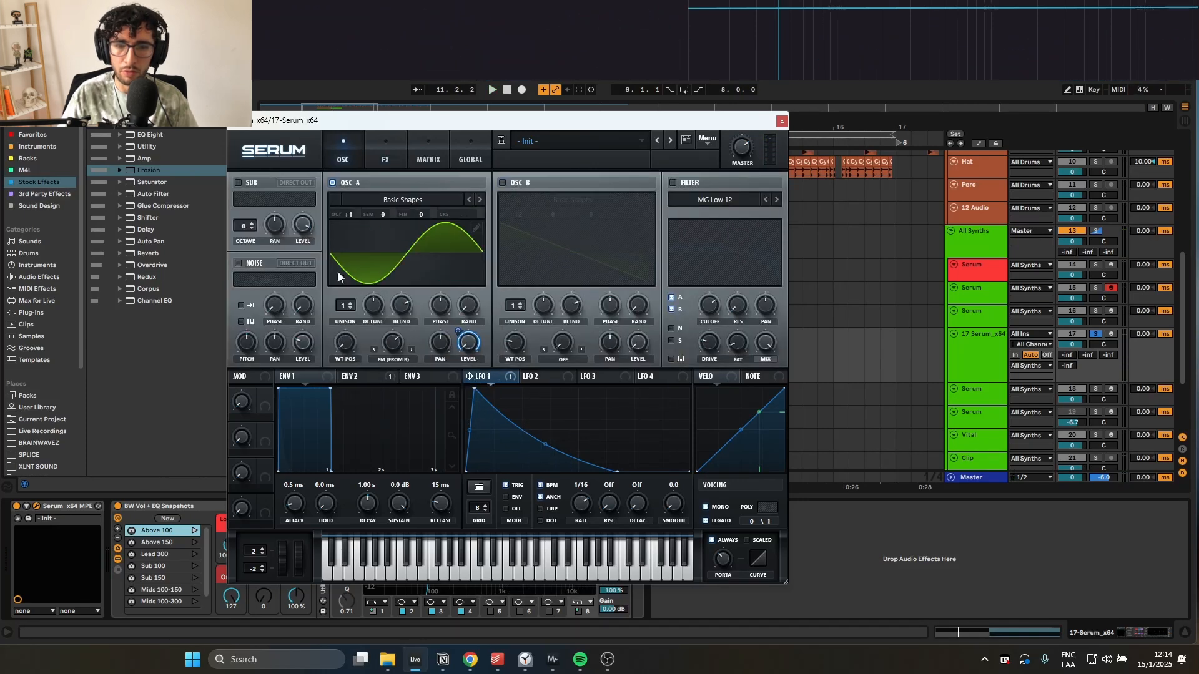
pyautogui.press('space')
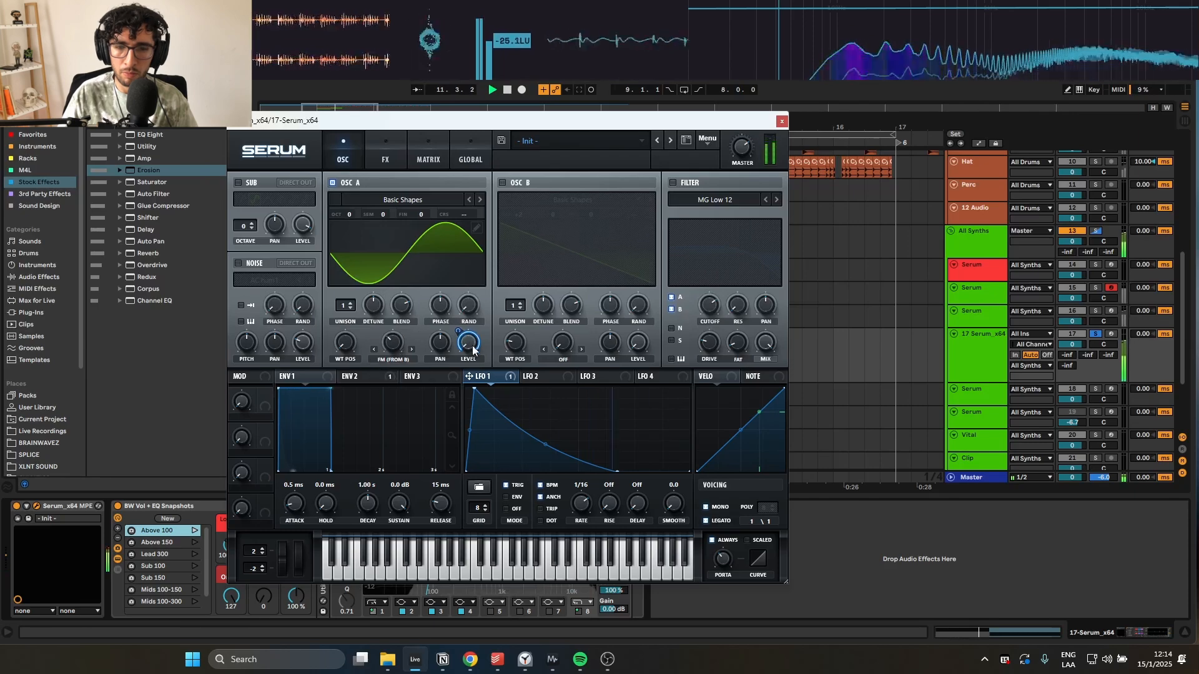
# - Change Serum's distortion type to Downsample and adjust its drive, checking the rest of the effects chain
pyautogui.click(385, 159)
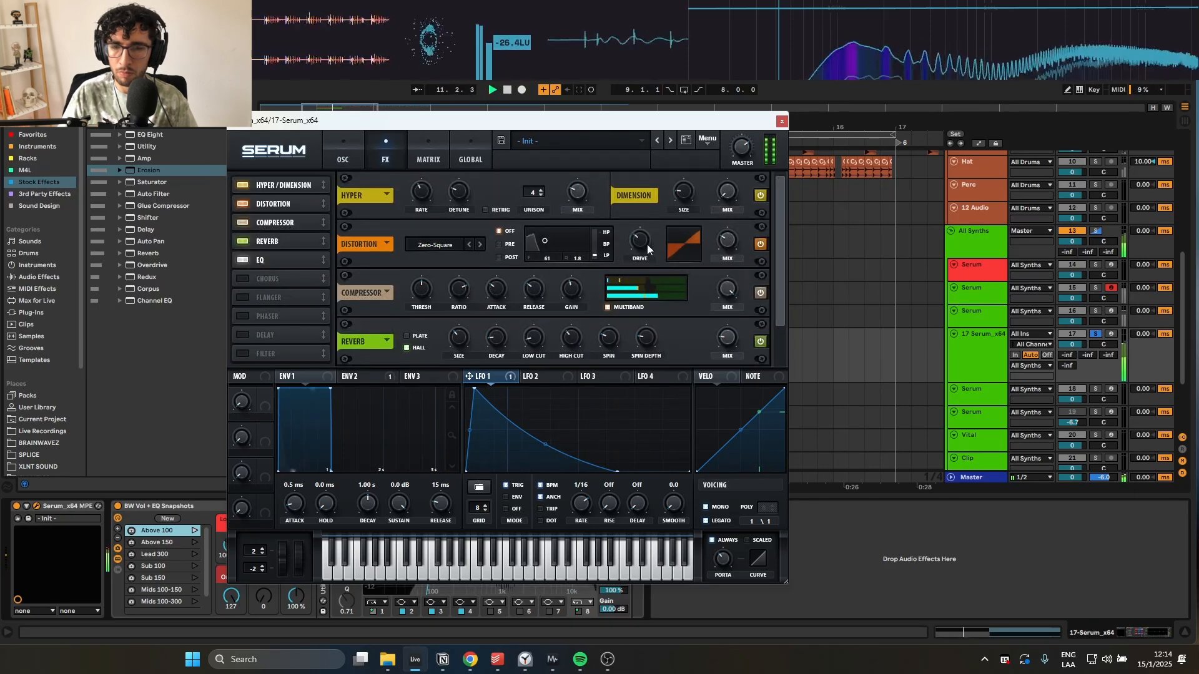
pyautogui.click(480, 244)
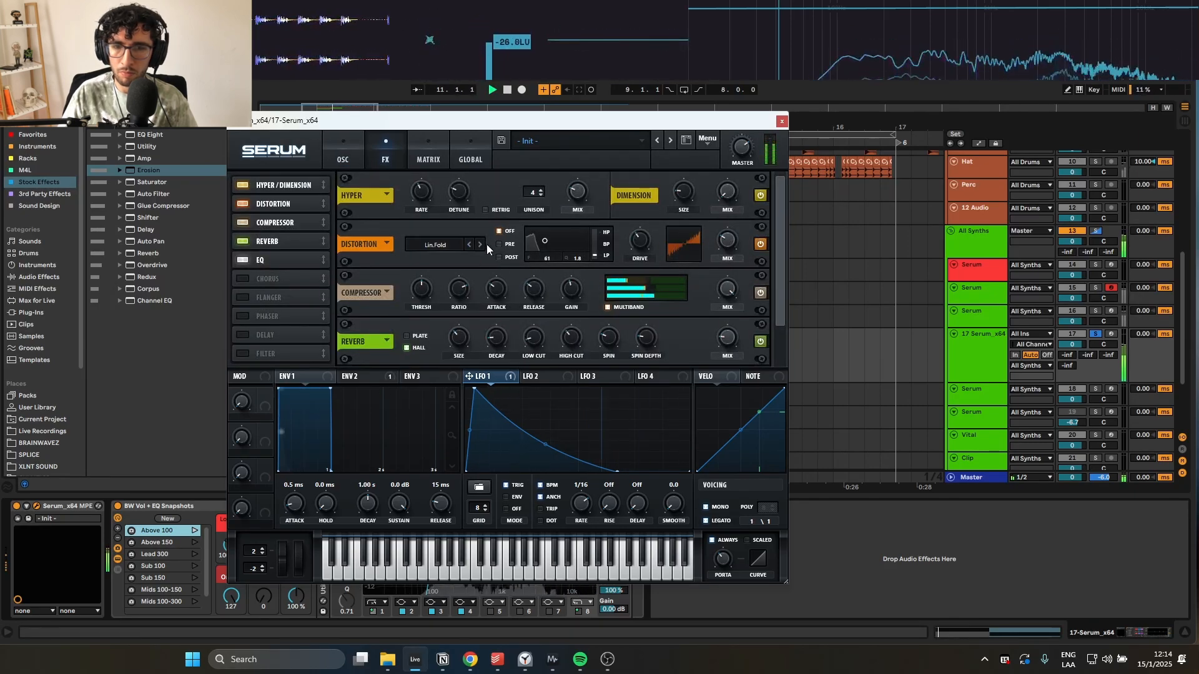
pyautogui.click(480, 244)
pyautogui.moveTo(729, 180); pyautogui.dragTo(737, 157)
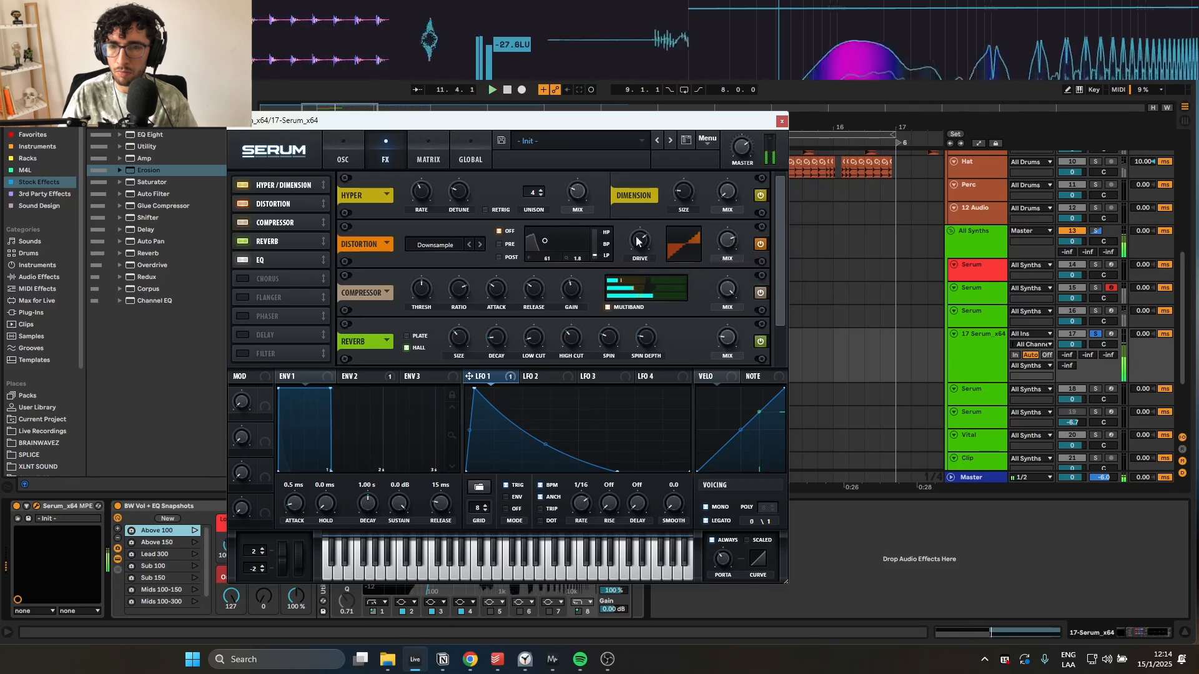
pyautogui.moveTo(643, 240); pyautogui.dragTo(639, 286)
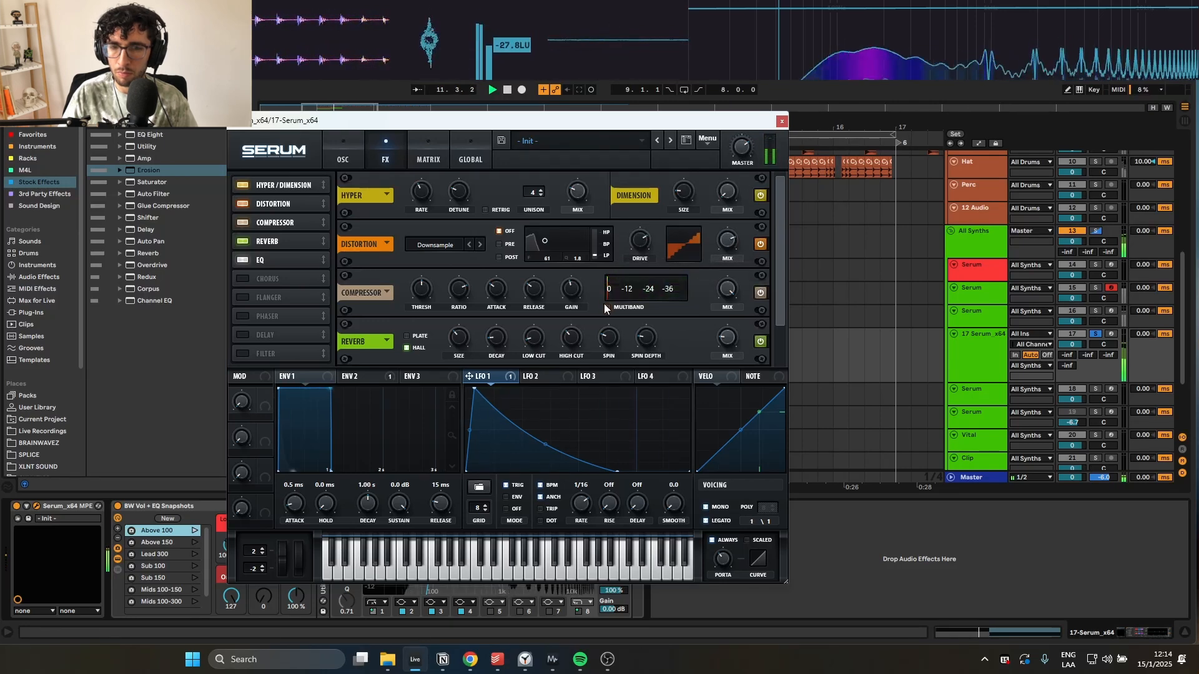
pyautogui.moveTo(781, 248); pyautogui.dragTo(777, 313)
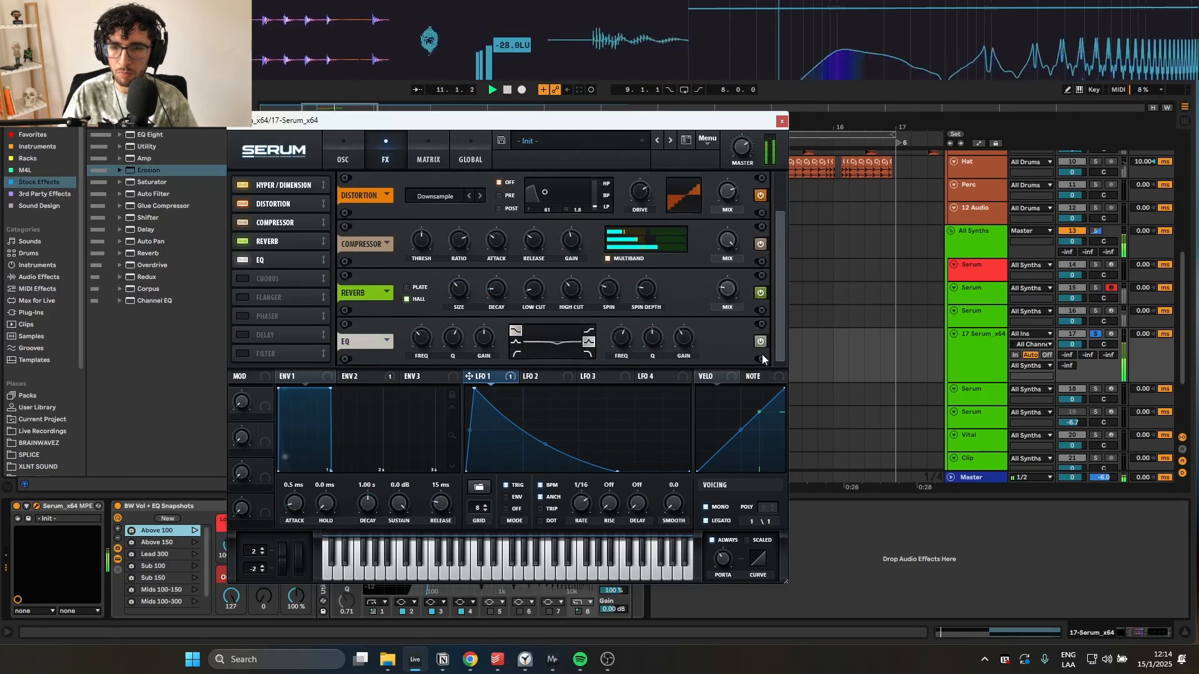
# - Re-enable oscillator B as a sine at octave +2 and adjust oscillator A's FM from B amount
pyautogui.click(343, 159)
pyautogui.click(502, 183)
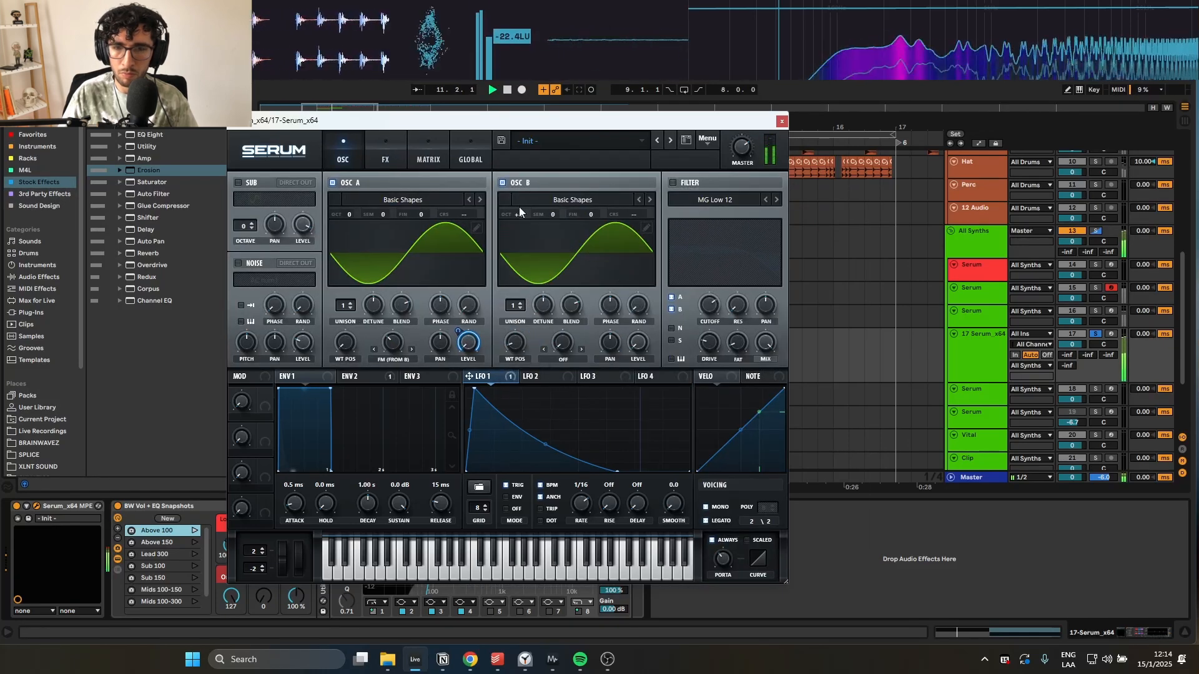
pyautogui.moveTo(388, 324); pyautogui.dragTo(388, 320)
pyautogui.press('space')
pyautogui.press('space')
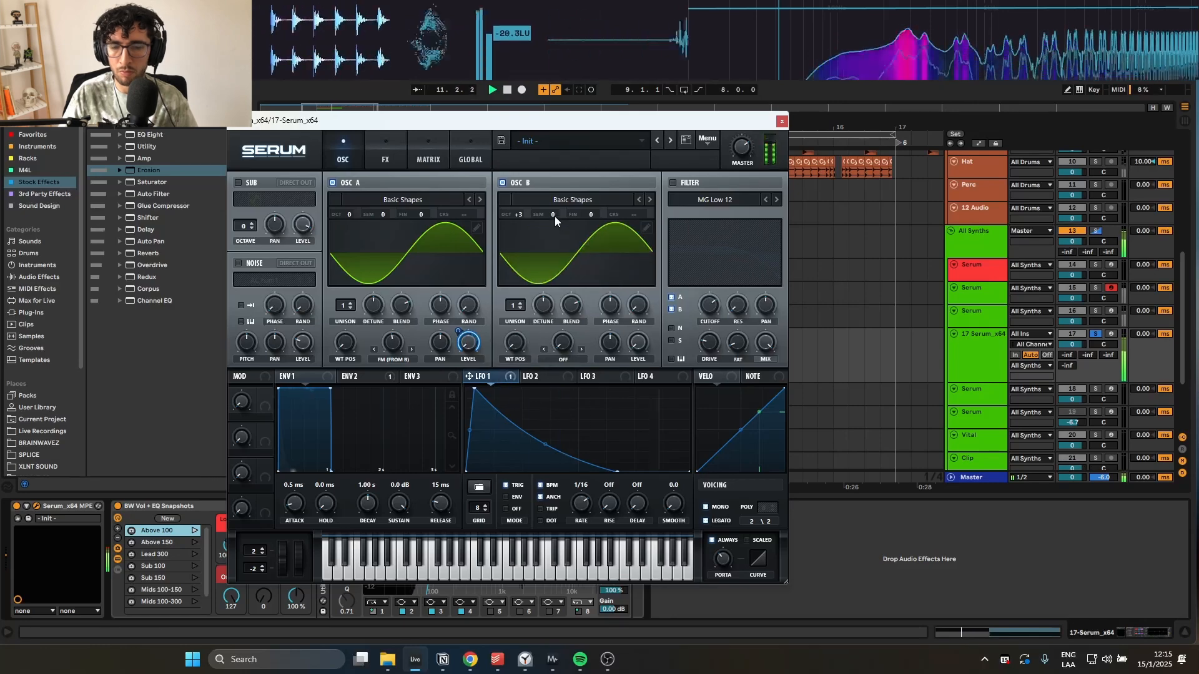
pyautogui.moveTo(519, 215); pyautogui.dragTo(519, 220)
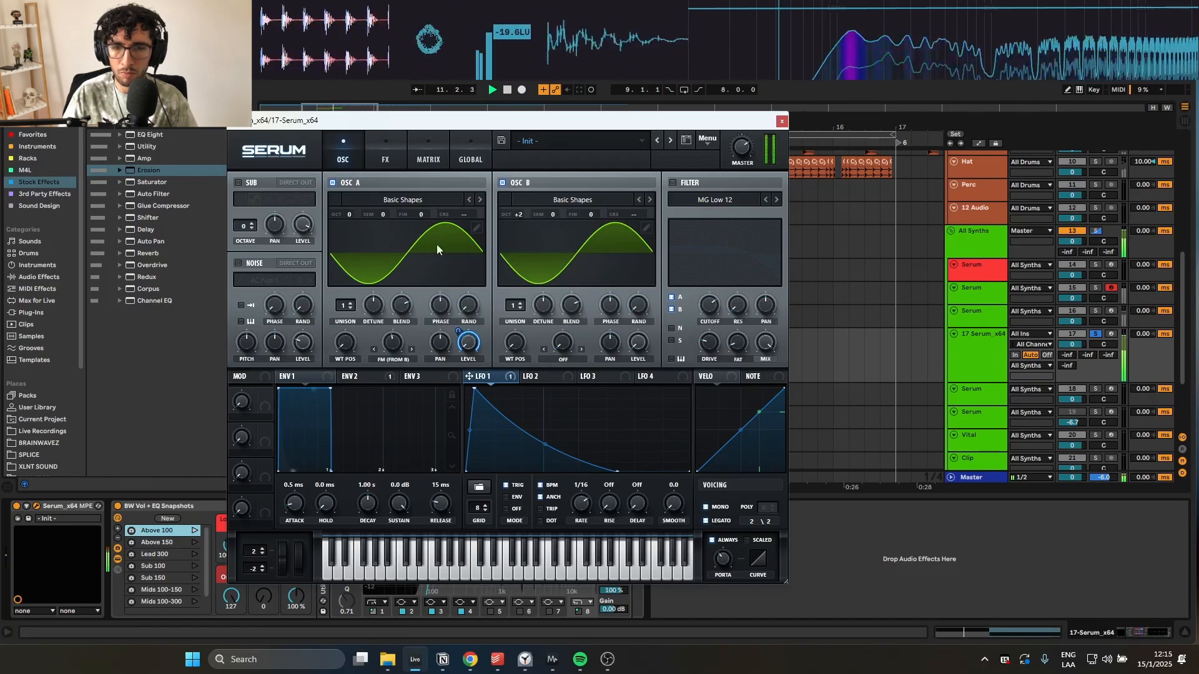
# - Raise oscillator A to octave +2 with 9 unison voices and move its wavetable position to the saw shape during playback
pyautogui.press('space')
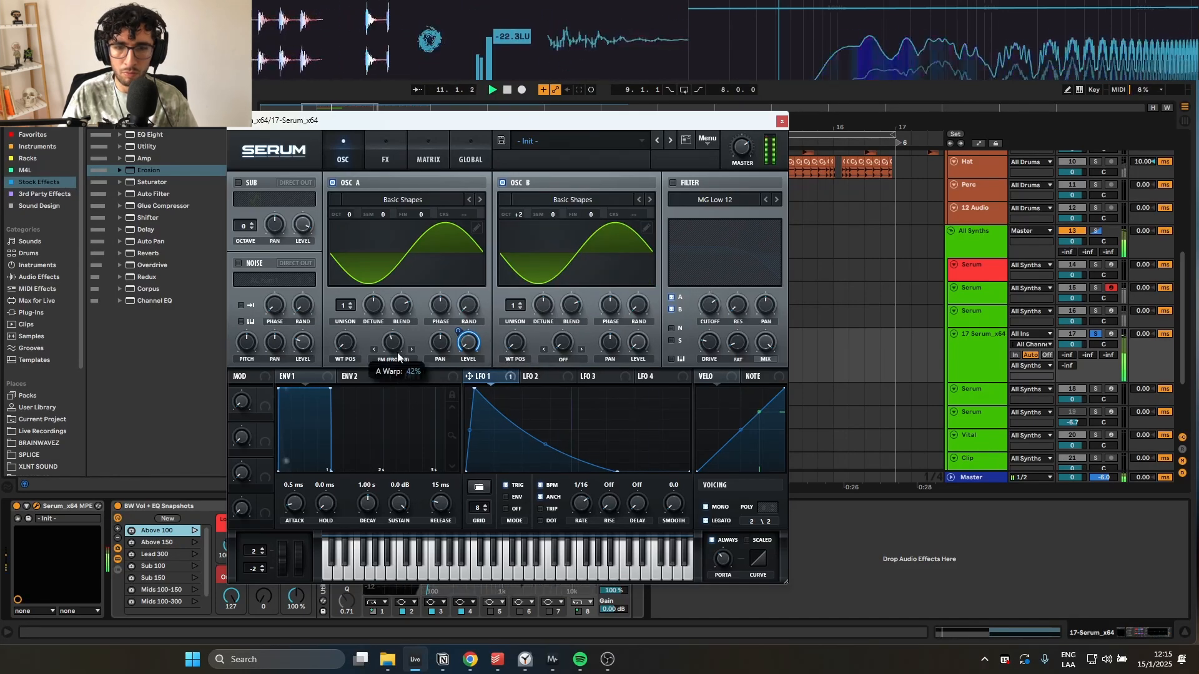
pyautogui.moveTo(346, 216); pyautogui.dragTo(350, 208)
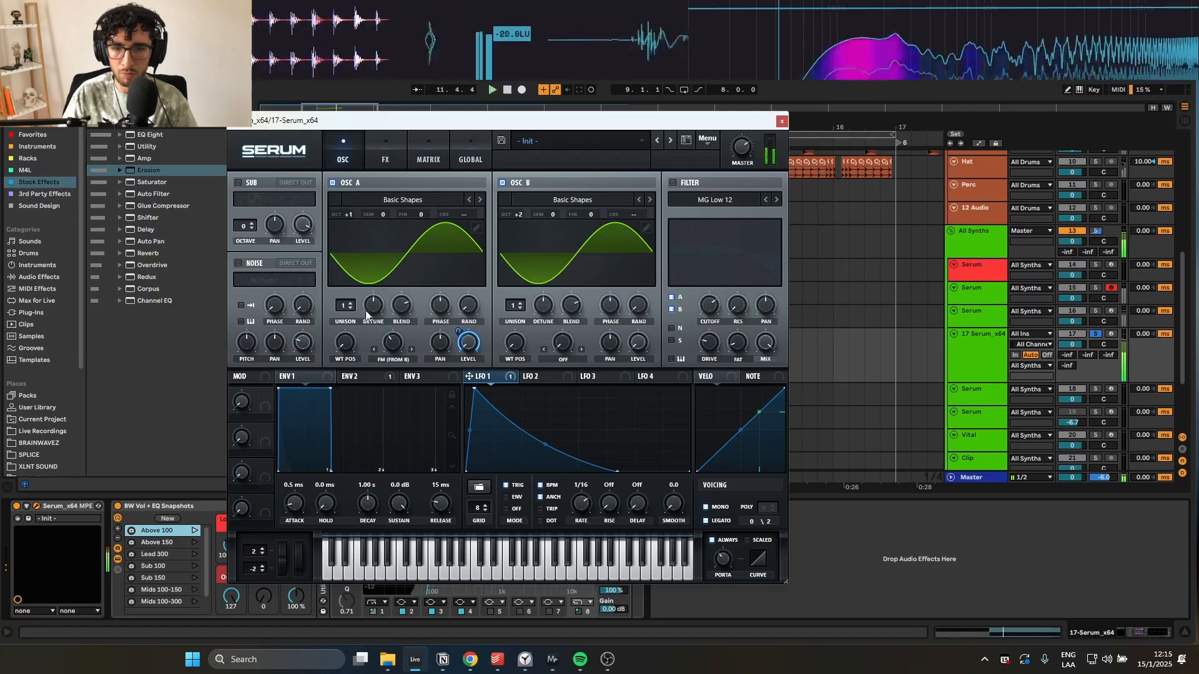
pyautogui.press('space')
pyautogui.press('space')
pyautogui.moveTo(348, 342); pyautogui.dragTo(353, 319)
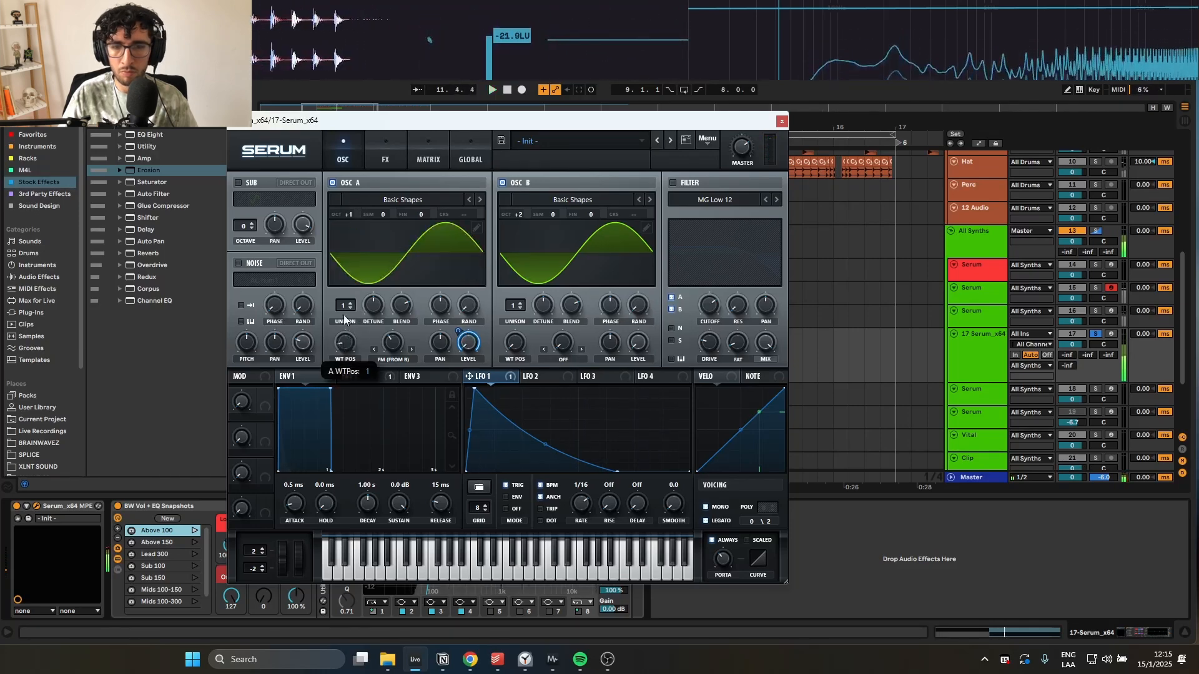
pyautogui.moveTo(353, 213); pyautogui.dragTo(354, 204)
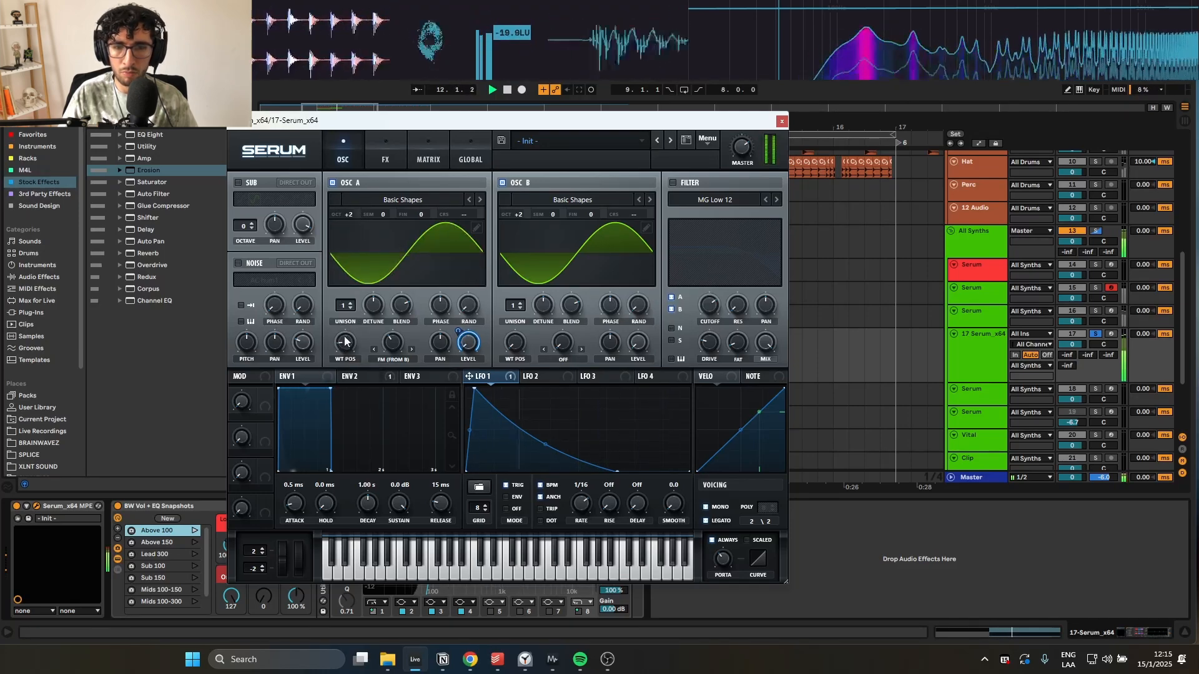
pyautogui.moveTo(344, 305); pyautogui.dragTo(345, 293)
pyautogui.moveTo(343, 346); pyautogui.dragTo(347, 319)
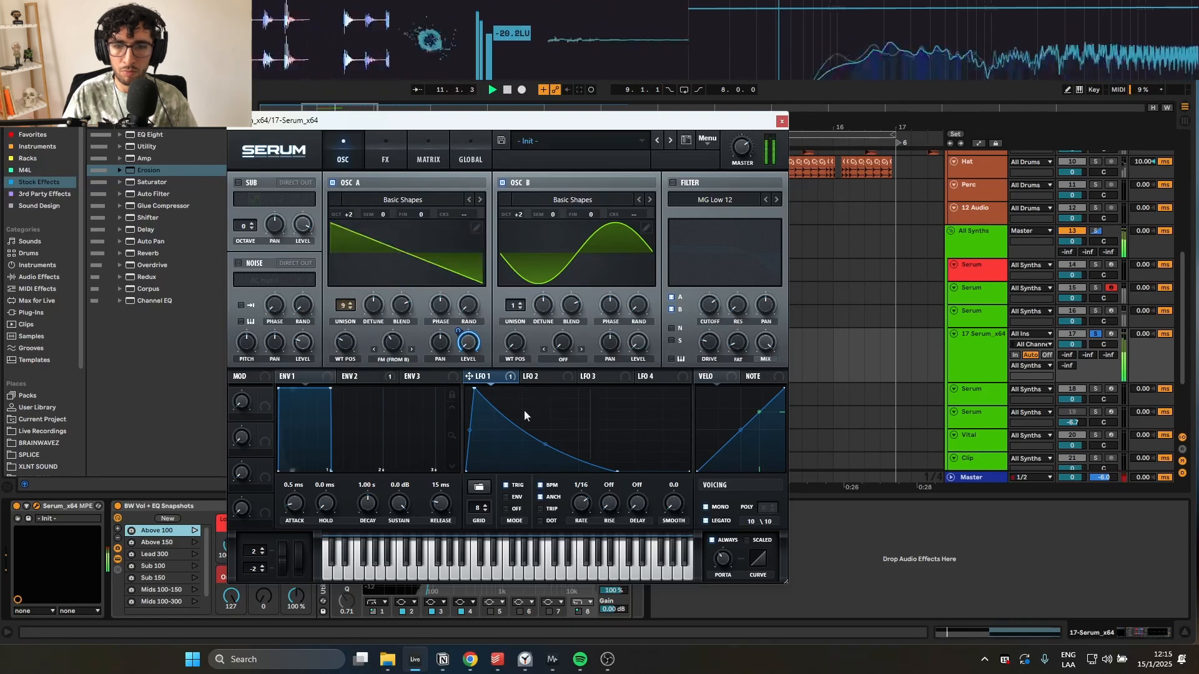
# - Set LFO 1's smoothing to 26.8, remove its modulation from oscillator A's level, and check the effects chain
pyautogui.moveTo(582, 503); pyautogui.dragTo(582, 506)
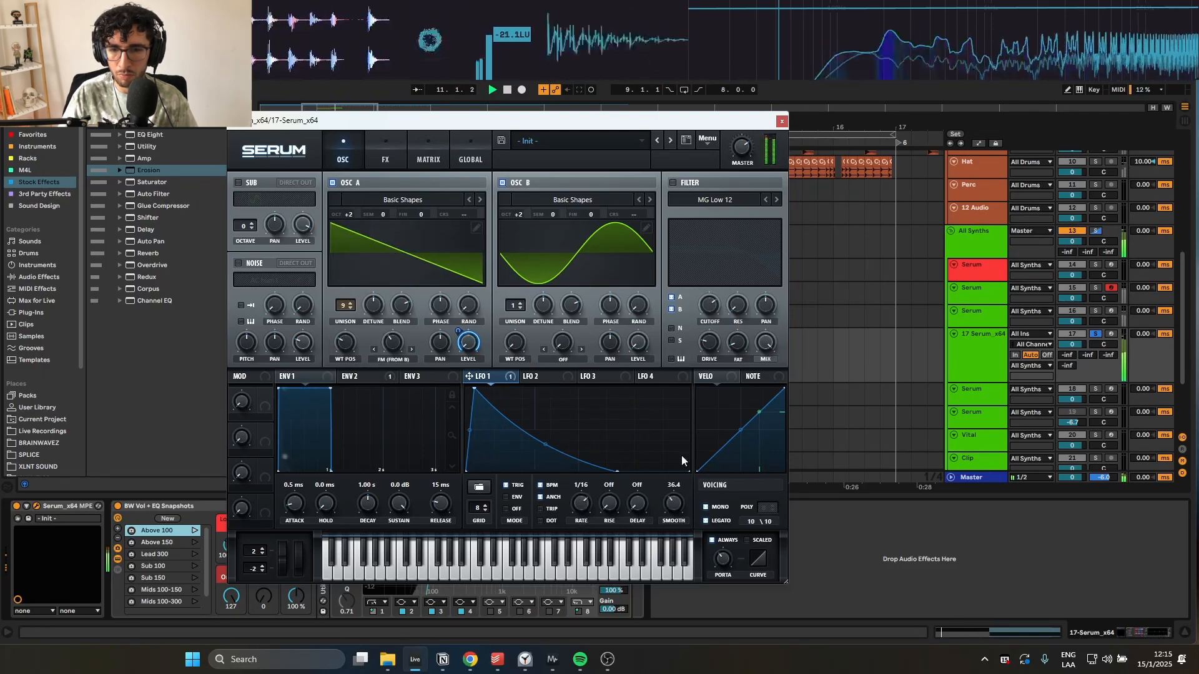
pyautogui.rightClick(510, 380)
pyautogui.click(514, 383)
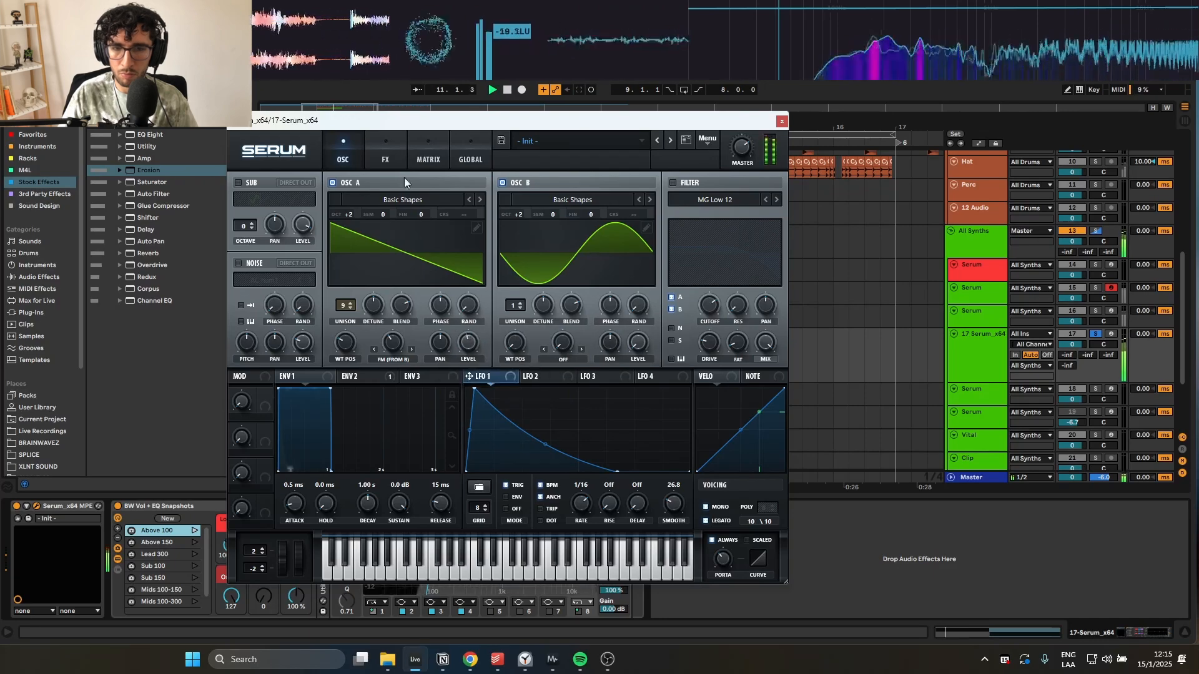
pyautogui.click(386, 156)
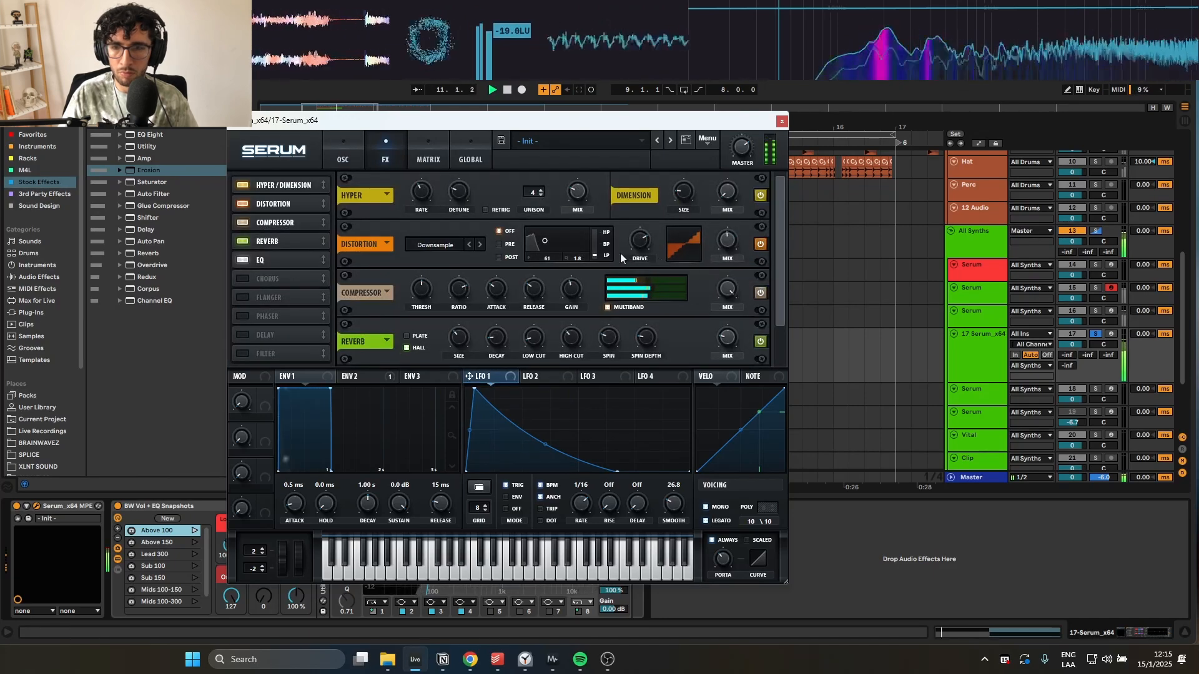
pyautogui.click(331, 146)
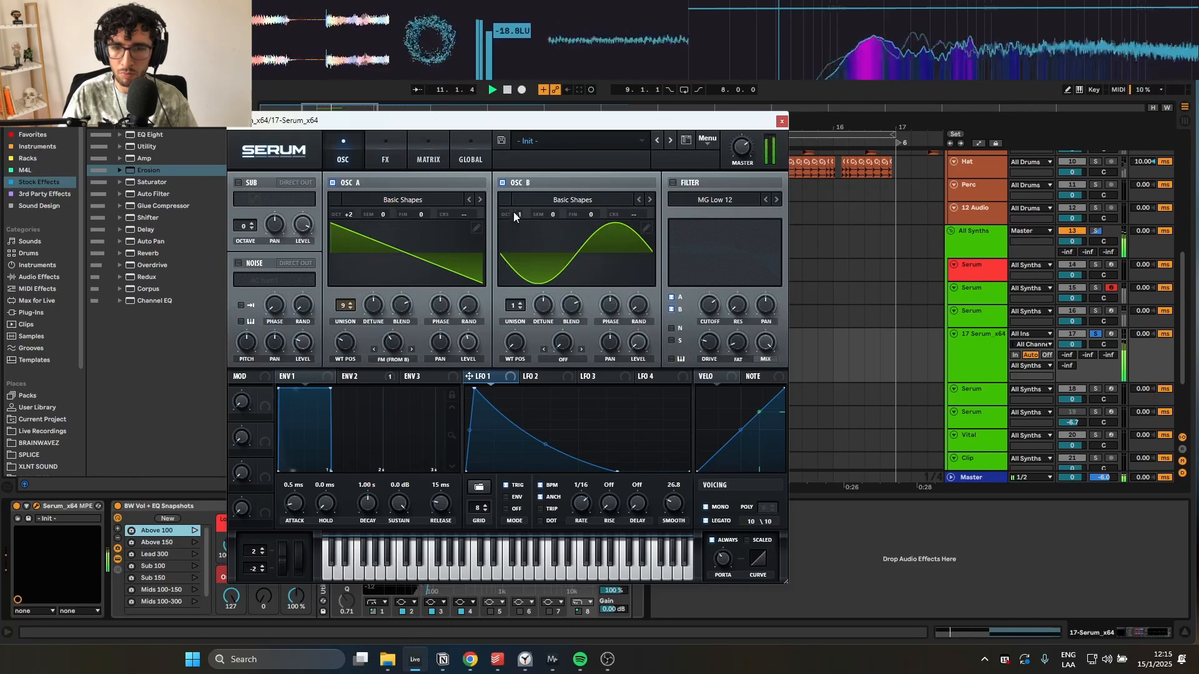
# - Turn off oscillator B and set oscillator A to the triangle shape with 8 unison voices
pyautogui.click(503, 182)
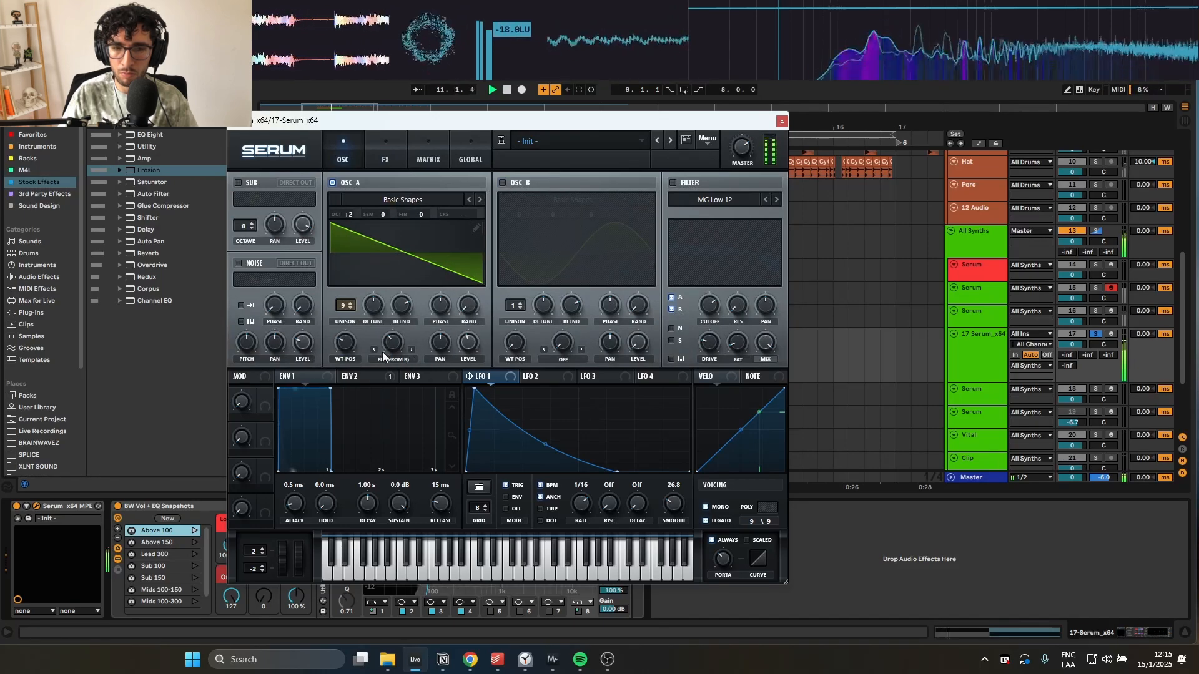
pyautogui.scroll(-2, 347, 307)
pyautogui.scroll(1, 347, 309)
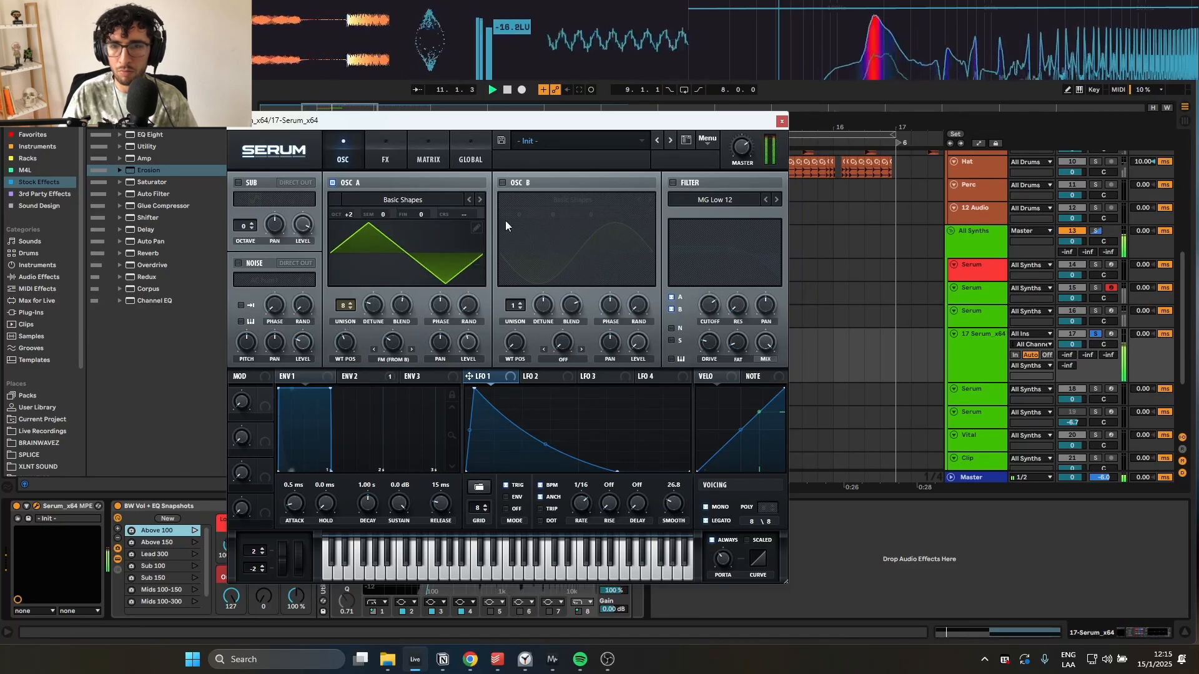
# - Enable the MG Low 12 filter, modulate its cutoff with LFO 1, and reset the LFO's smoothing to 0
pyautogui.click(671, 183)
pyautogui.moveTo(700, 311); pyautogui.dragTo(739, 353)
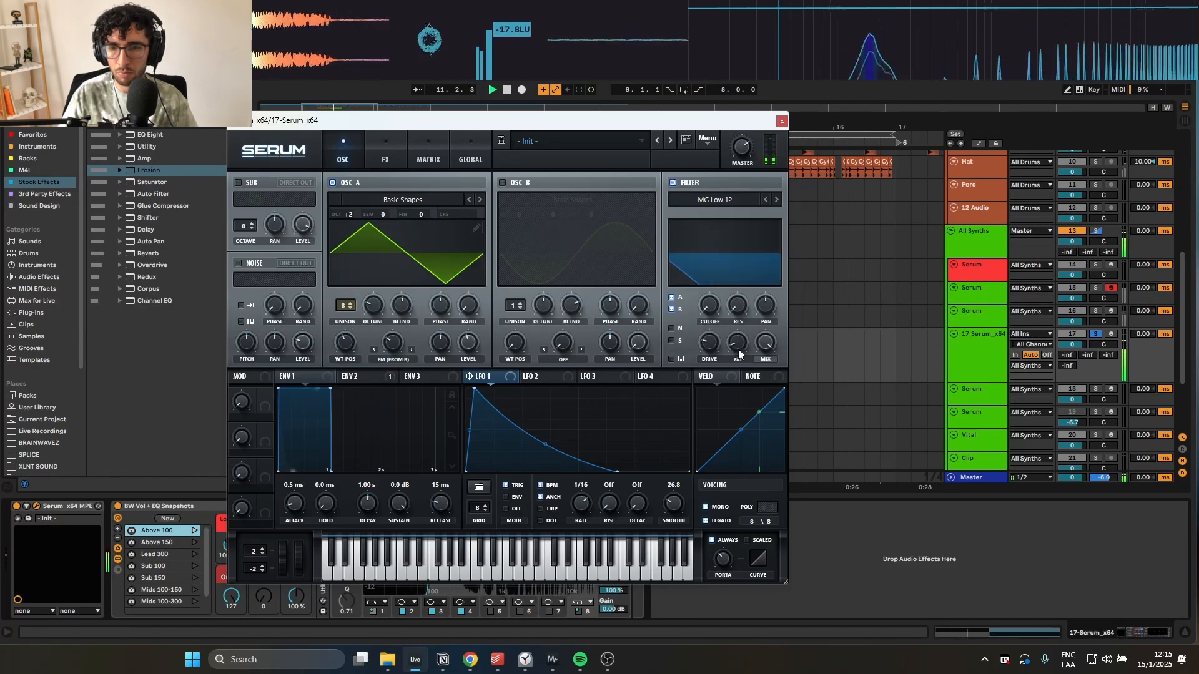
pyautogui.moveTo(712, 308); pyautogui.dragTo(713, 333)
pyautogui.doubleClick(666, 503)
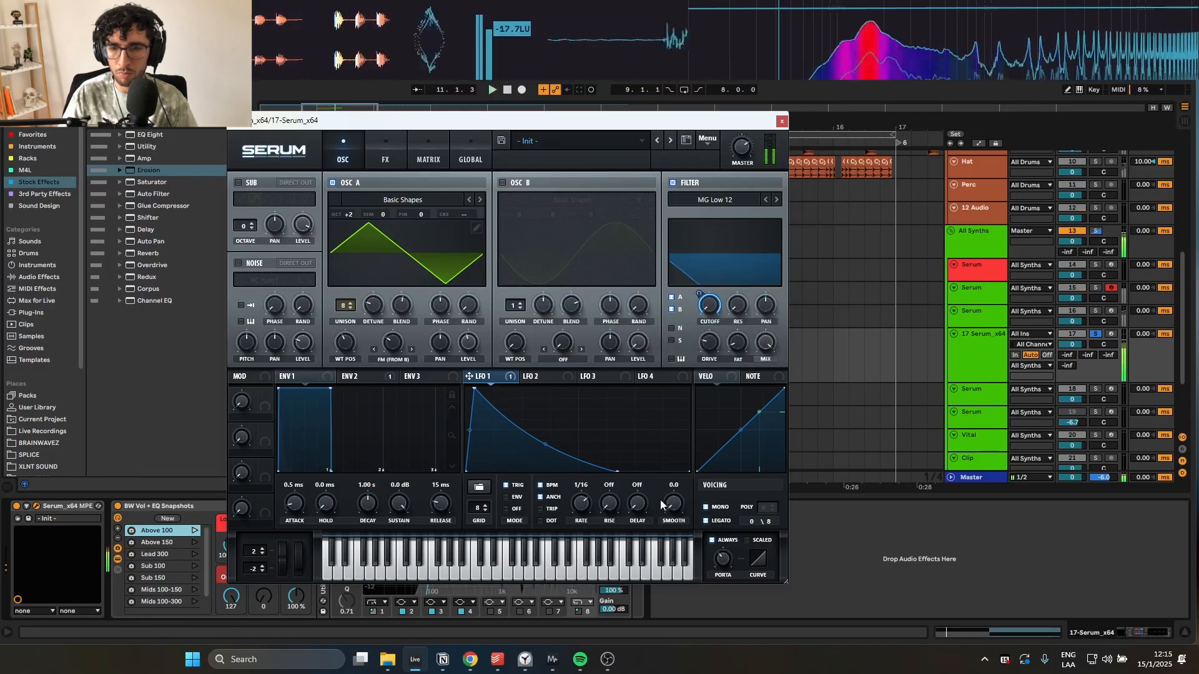
# - Play the new bass with and without solo to compare it with the other tracks in the arrangement
pyautogui.press('s')
pyautogui.press('space')
pyautogui.press('space')
pyautogui.click(781, 121)
pyautogui.scroll(10, 562, 262)
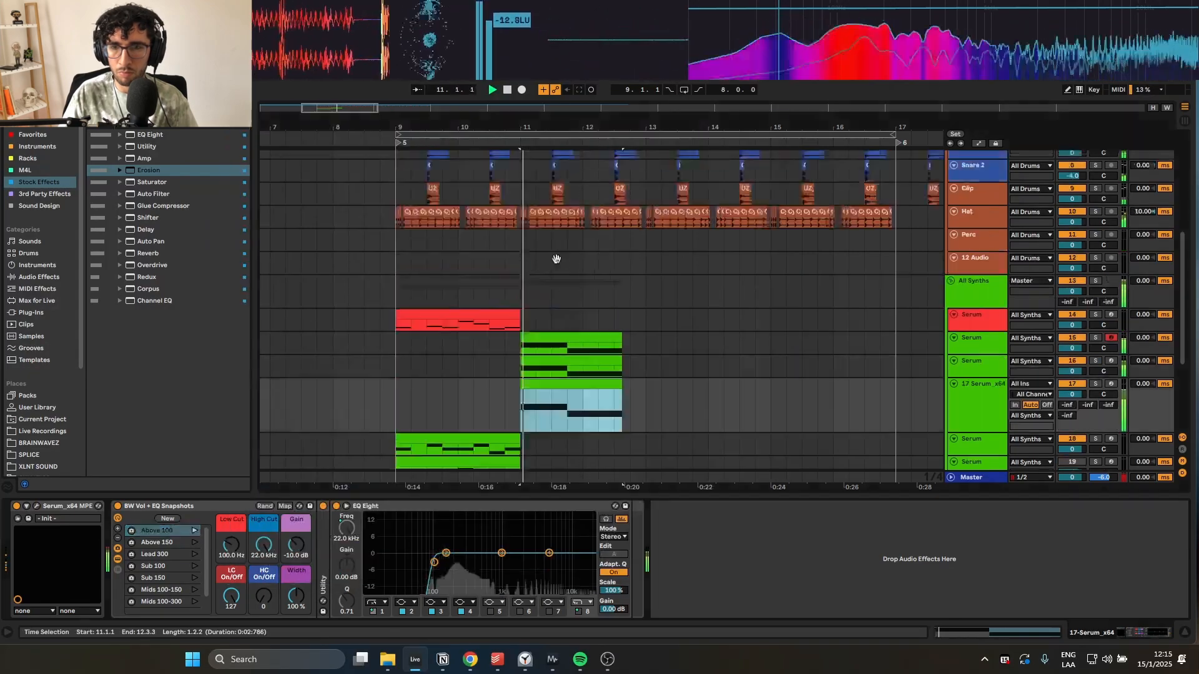
pyautogui.scroll(-10, 512, 287)
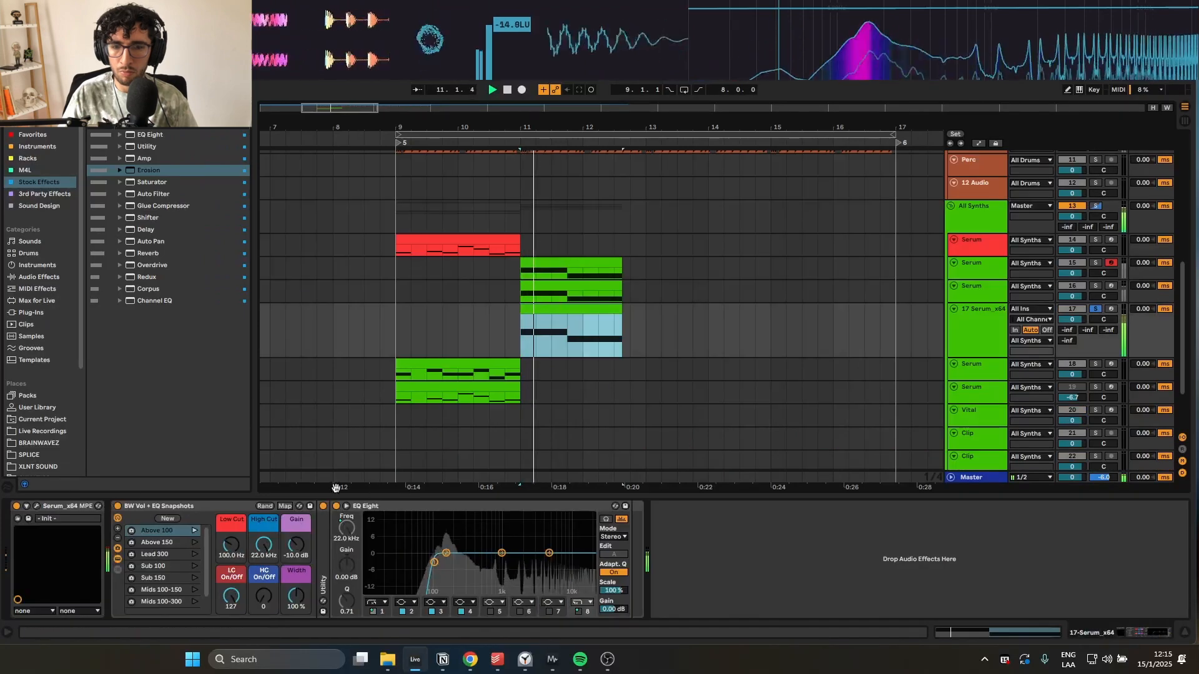
# - Reopen Serum on track 17, set LFO 1's smoothing to 58.3, and adjust its modulation amount on the filter cutoff
pyautogui.click(37, 506)
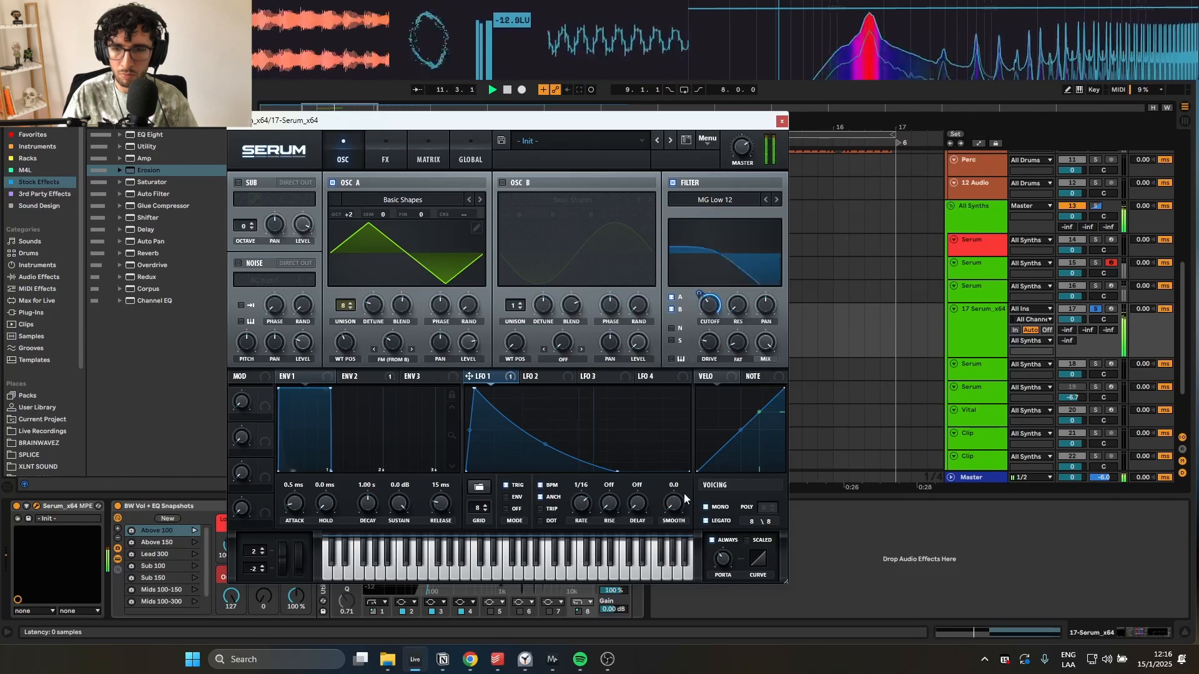
pyautogui.moveTo(675, 503); pyautogui.dragTo(687, 463)
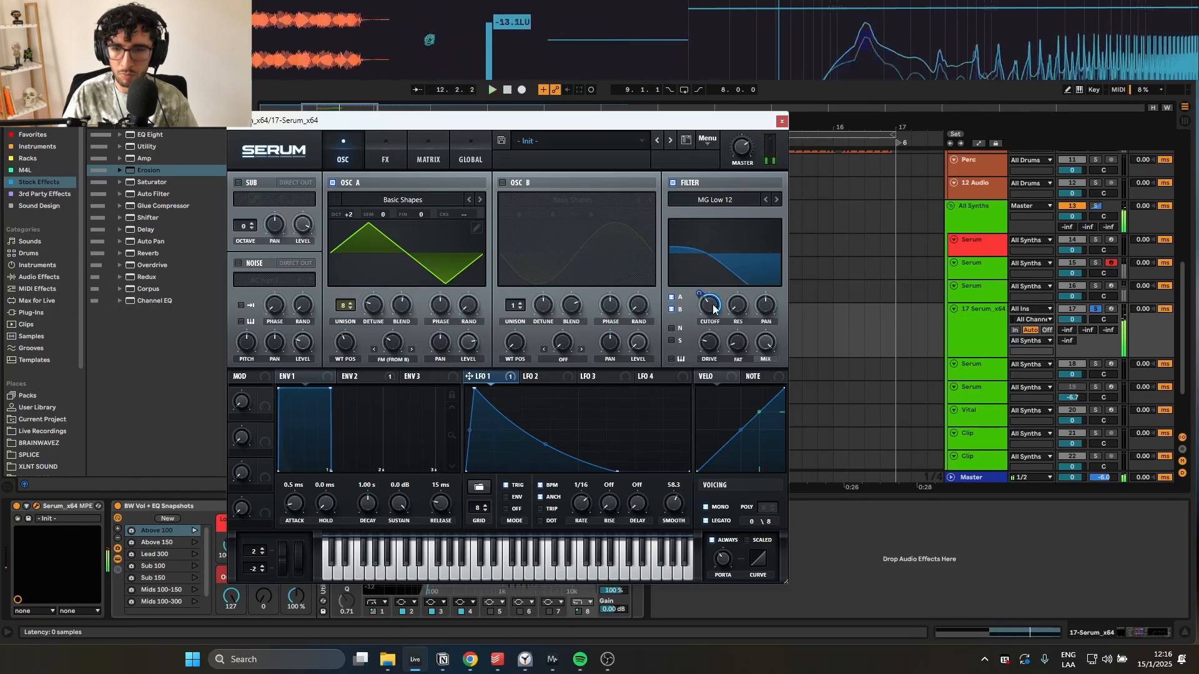
pyautogui.moveTo(699, 294)
pyautogui.mouseDown()
pyautogui.moveTo(700, 320)
pyautogui.moveTo(710, 315)
pyautogui.mouseUp()
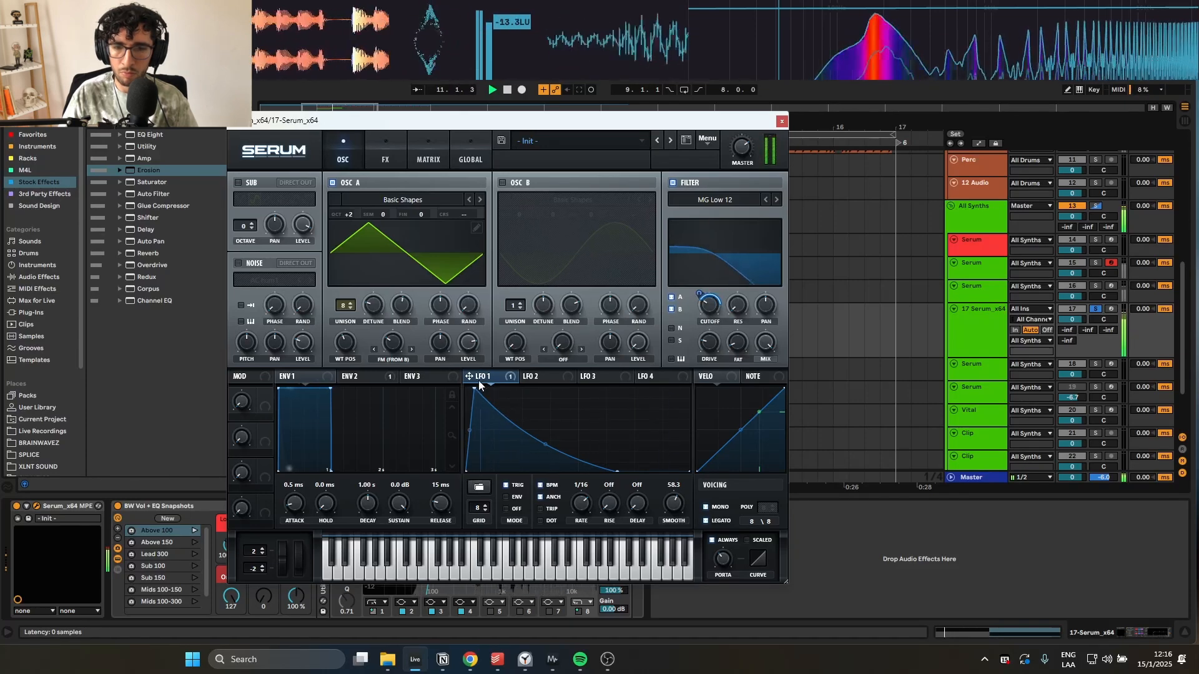
# - Check the modulation matrix and lower the Downsample distortion's drive to 25%
pyautogui.click(432, 153)
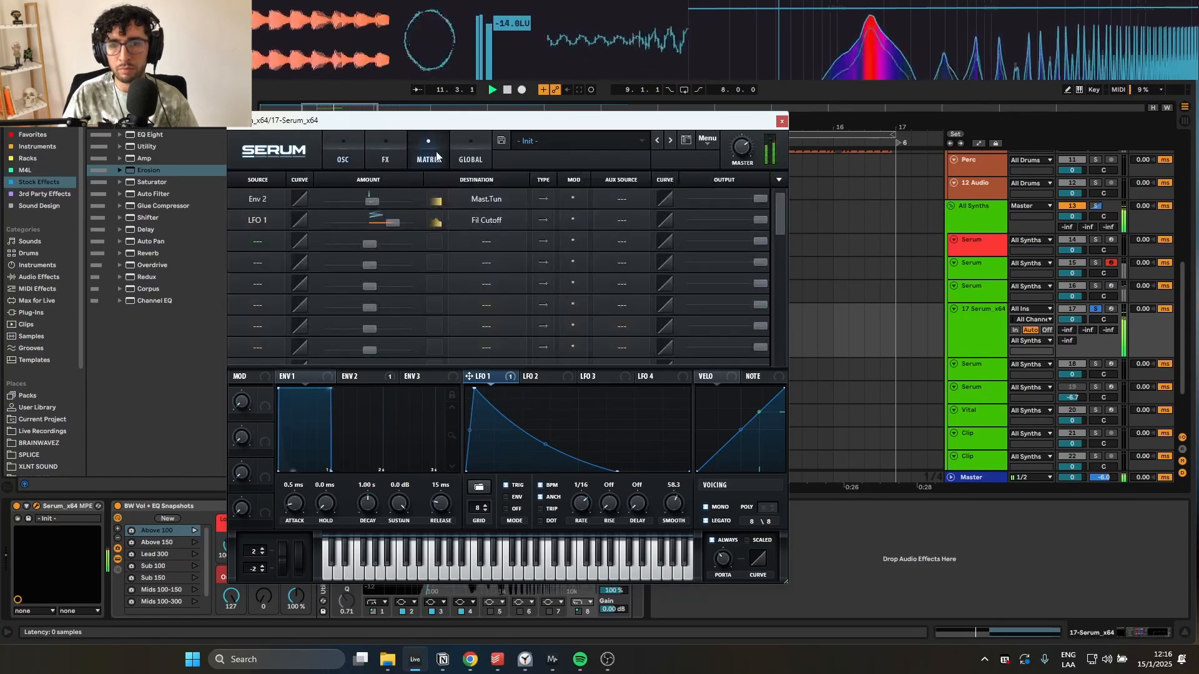
pyautogui.click(343, 156)
pyautogui.click(385, 150)
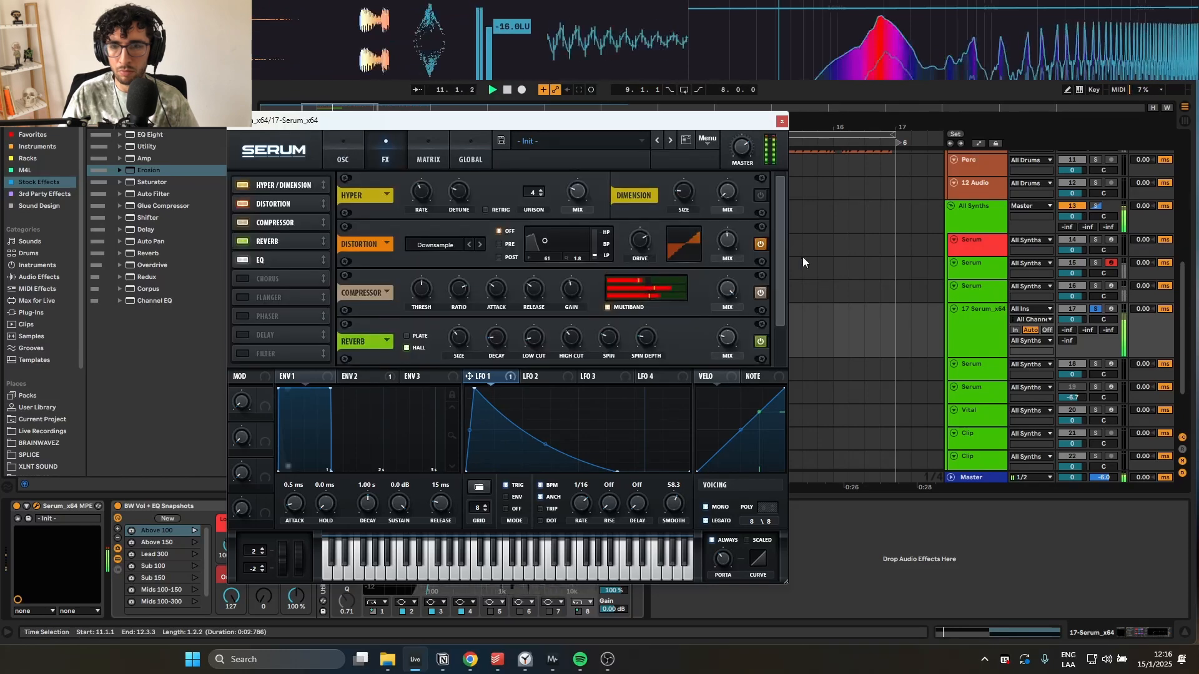
pyautogui.click(760, 243)
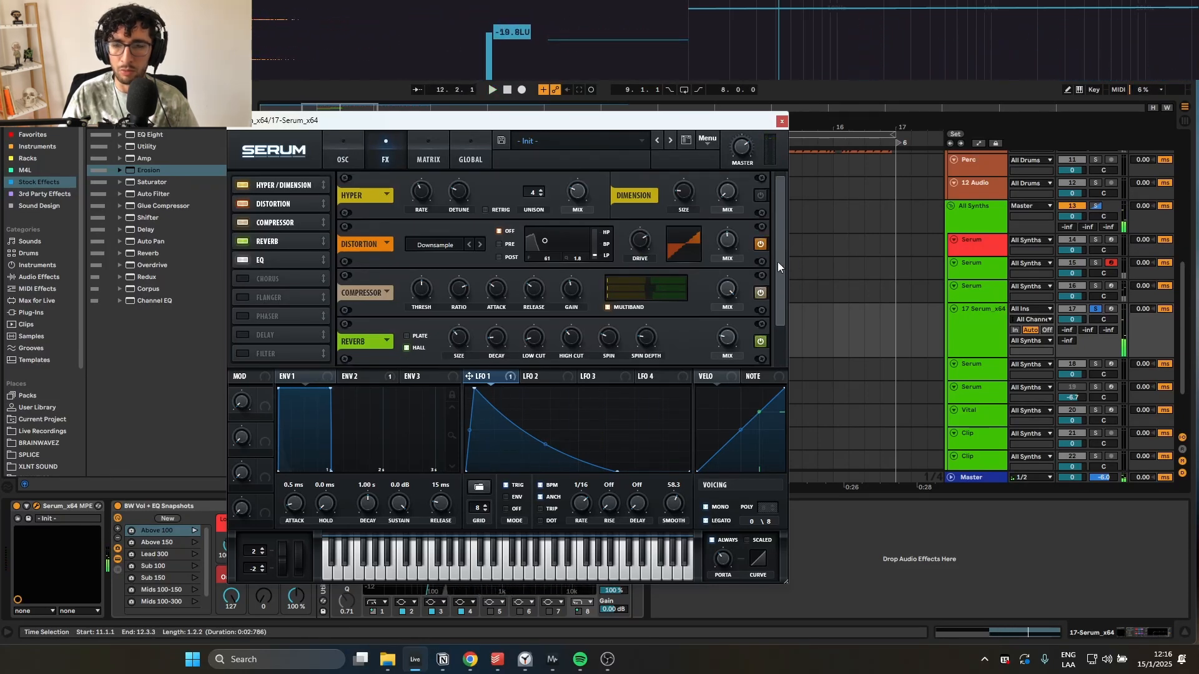
pyautogui.scroll(-3, 645, 249)
pyautogui.press('space')
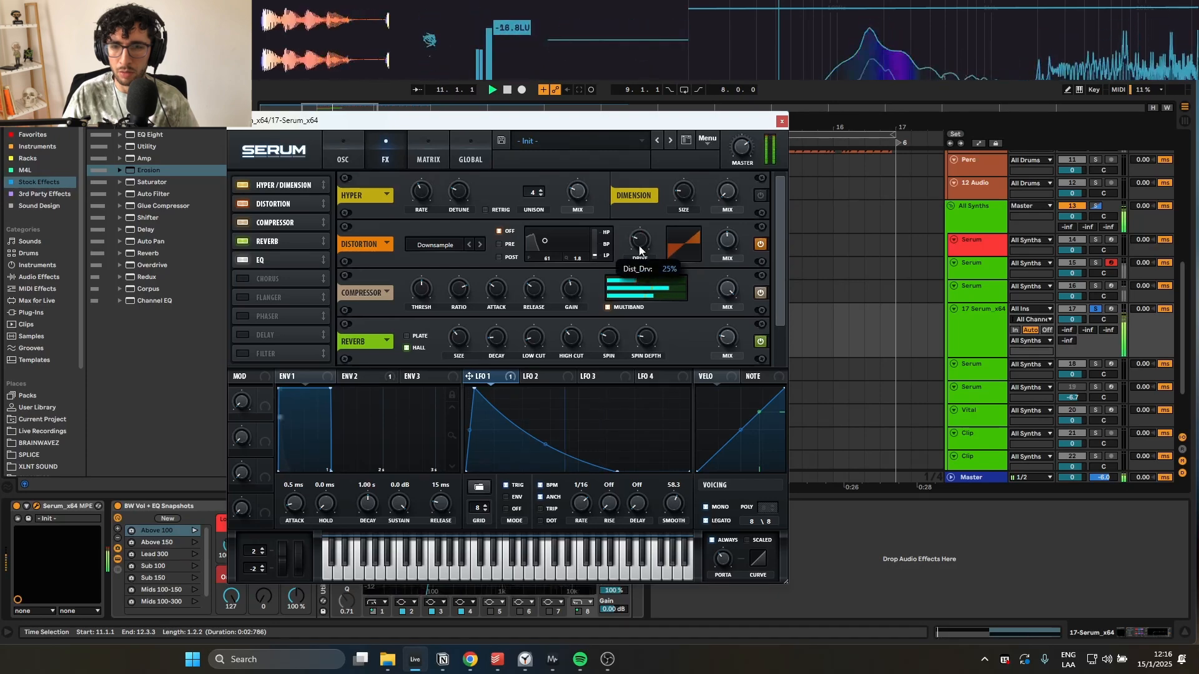
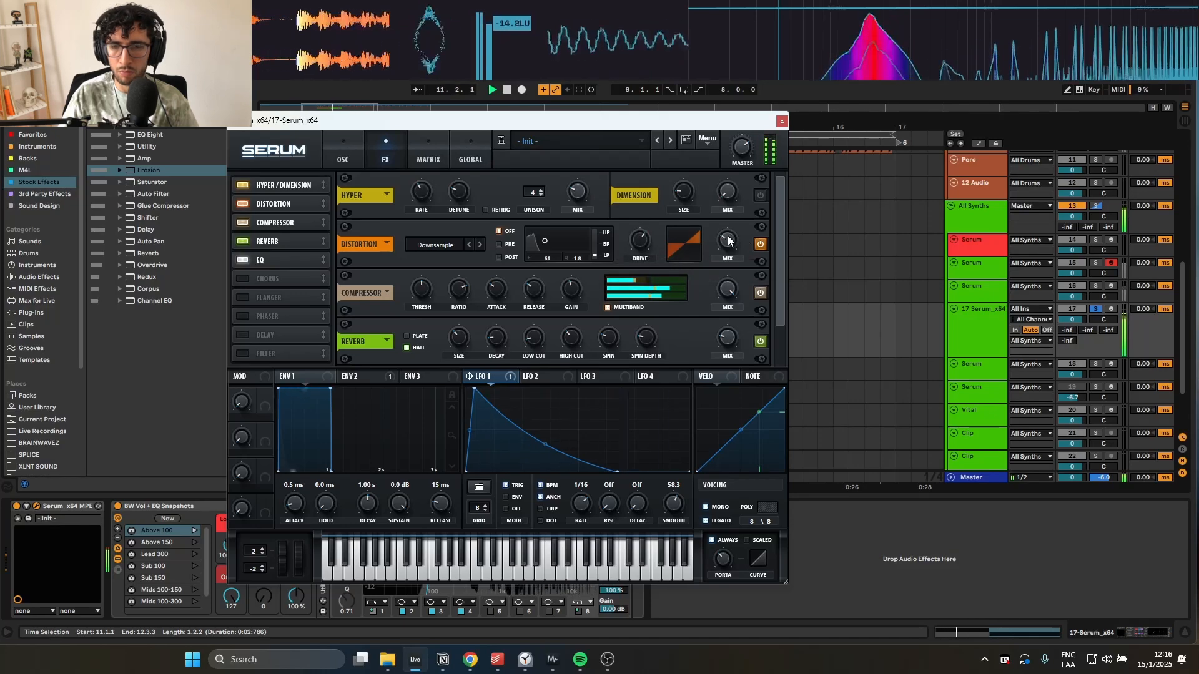
# - Try Serum's reverb ahead of the compressor, and restore the original effects order
pyautogui.moveTo(281, 244); pyautogui.dragTo(285, 210)
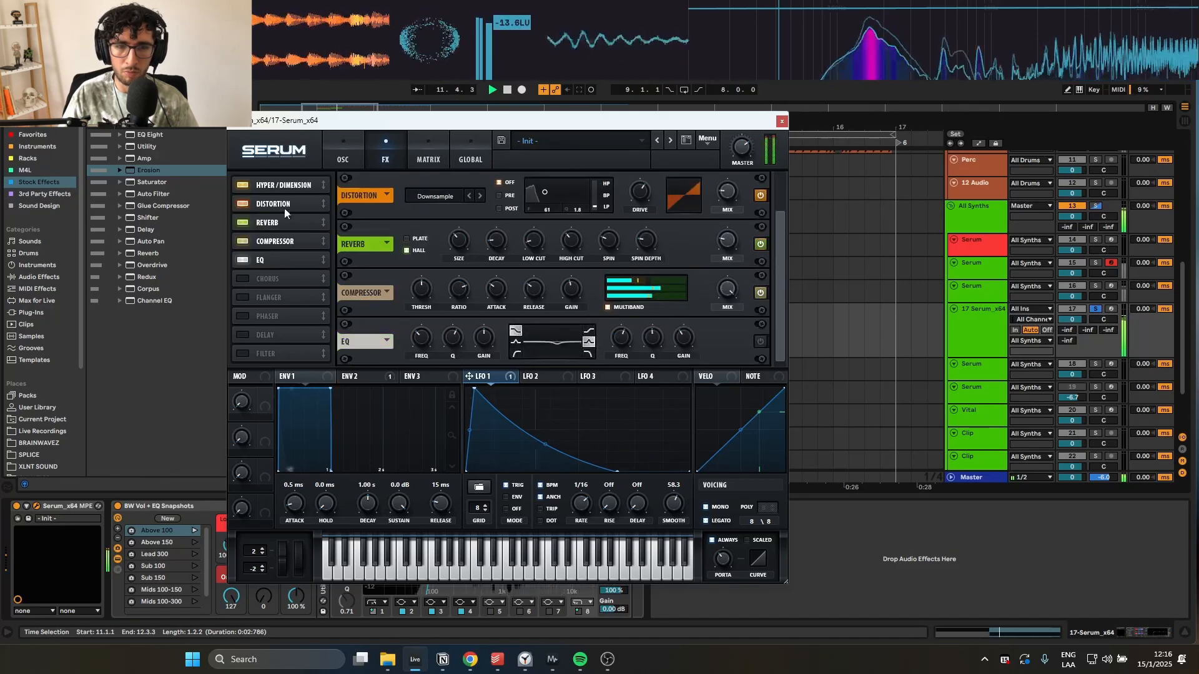
pyautogui.moveTo(290, 261); pyautogui.dragTo(282, 235)
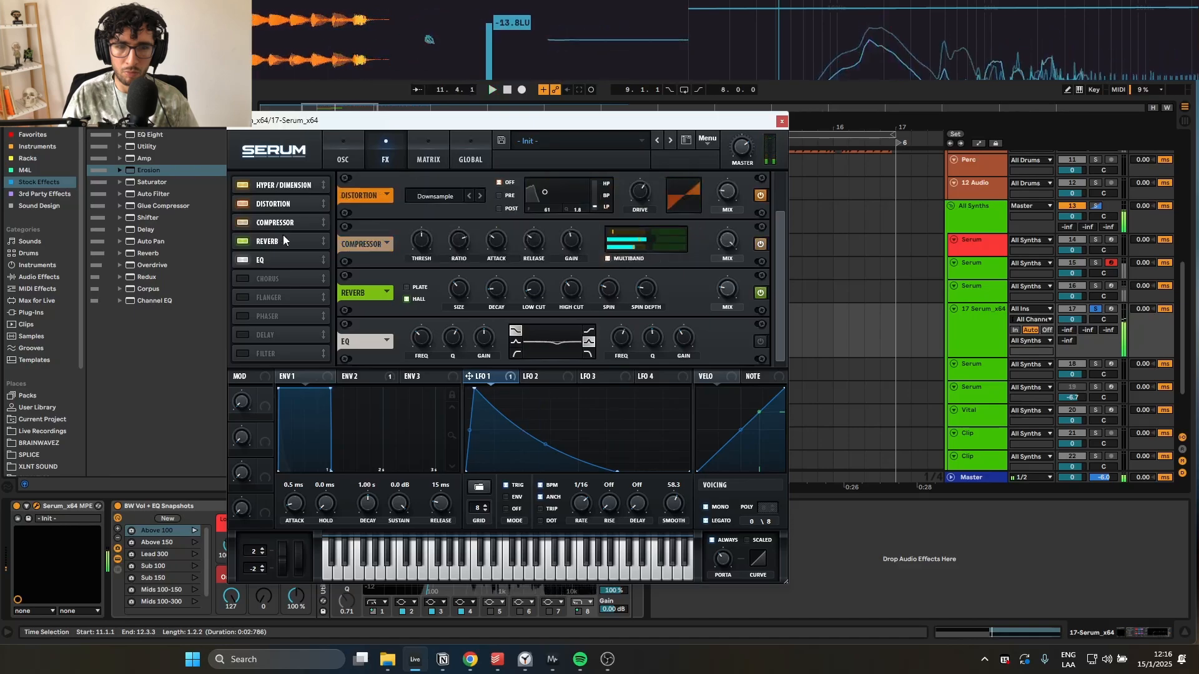
# - Unsolo the track and try LFO 1 modulation on the distortion's drive during playback, and remove that modulation
pyautogui.press('s')
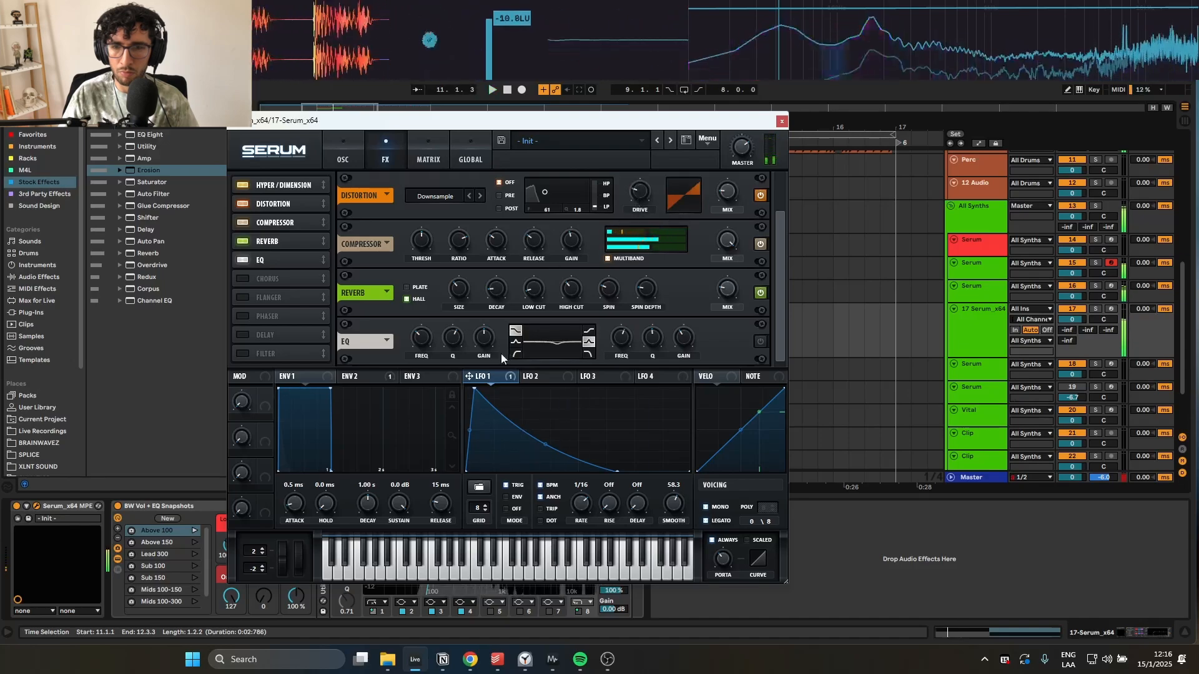
pyautogui.moveTo(633, 182)
pyautogui.mouseDown()
pyautogui.moveTo(632, 209)
pyautogui.moveTo(629, 187)
pyautogui.mouseUp()
pyautogui.press('space')
pyautogui.press('space')
pyautogui.press('space')
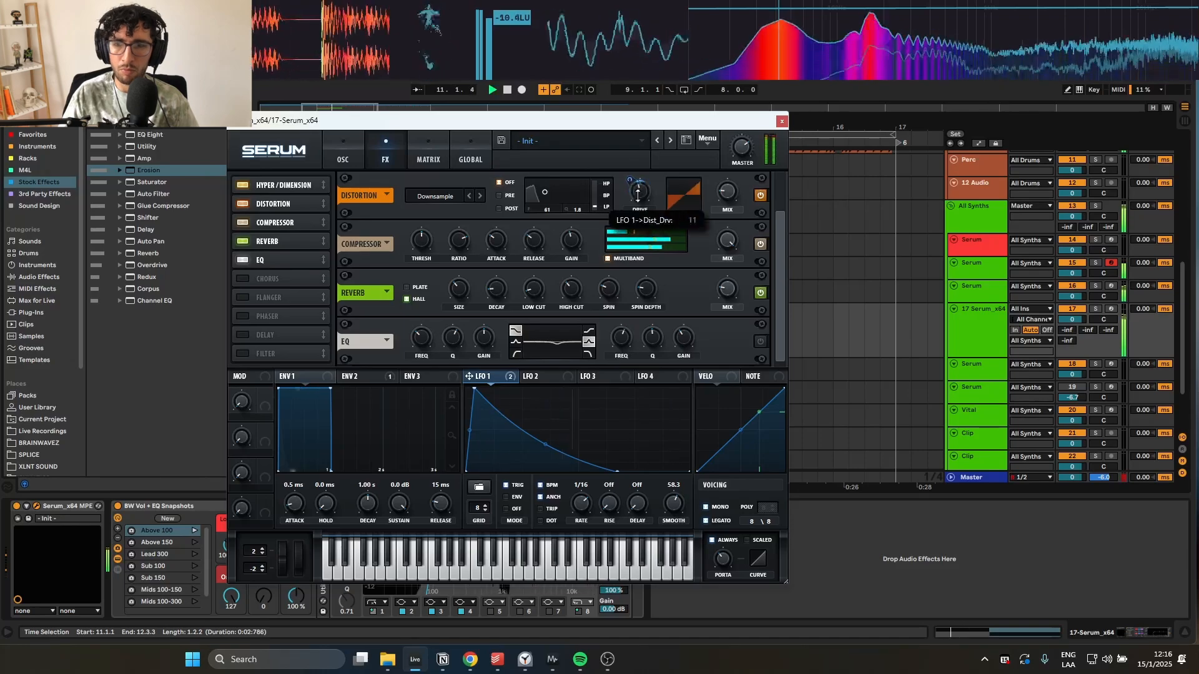
pyautogui.rightClick(642, 193)
pyautogui.click(667, 231)
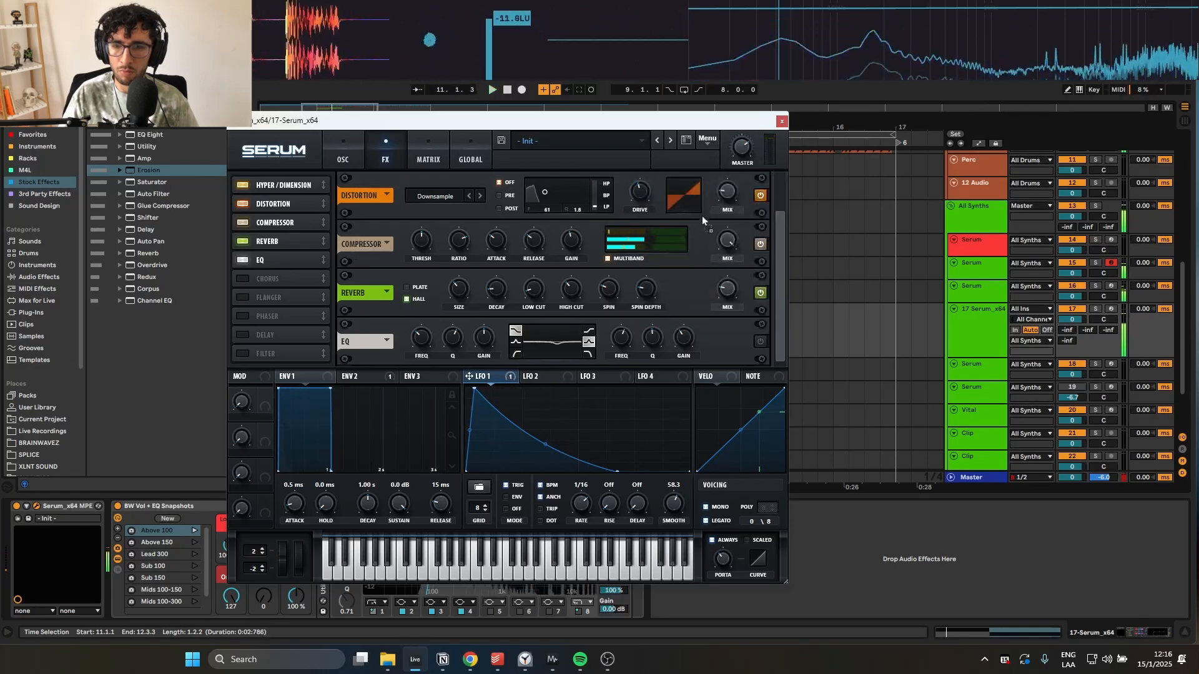
# - Modulate the distortion's mix with LFO 1, and close Serum to hear the bass in the arrangement
pyautogui.moveTo(723, 183)
pyautogui.mouseDown()
pyautogui.moveTo(715, 218)
pyautogui.moveTo(716, 197)
pyautogui.mouseUp()
pyautogui.press('space')
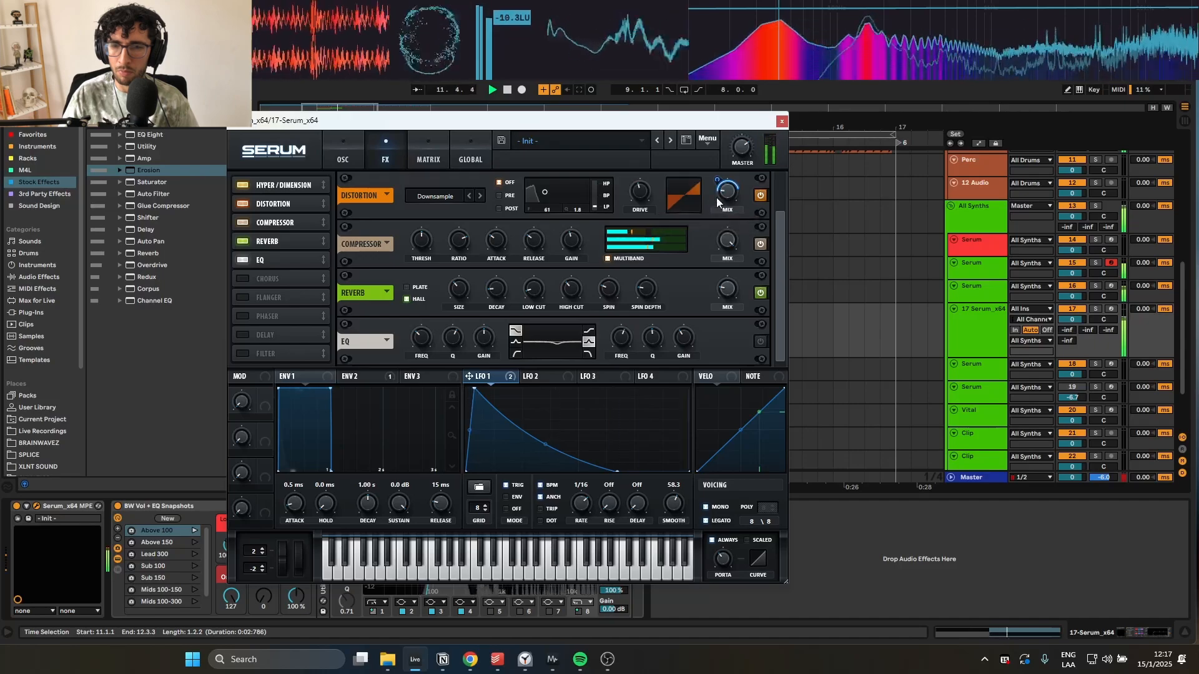
pyautogui.click(781, 121)
pyautogui.scroll(5, 554, 275)
pyautogui.click(517, 268)
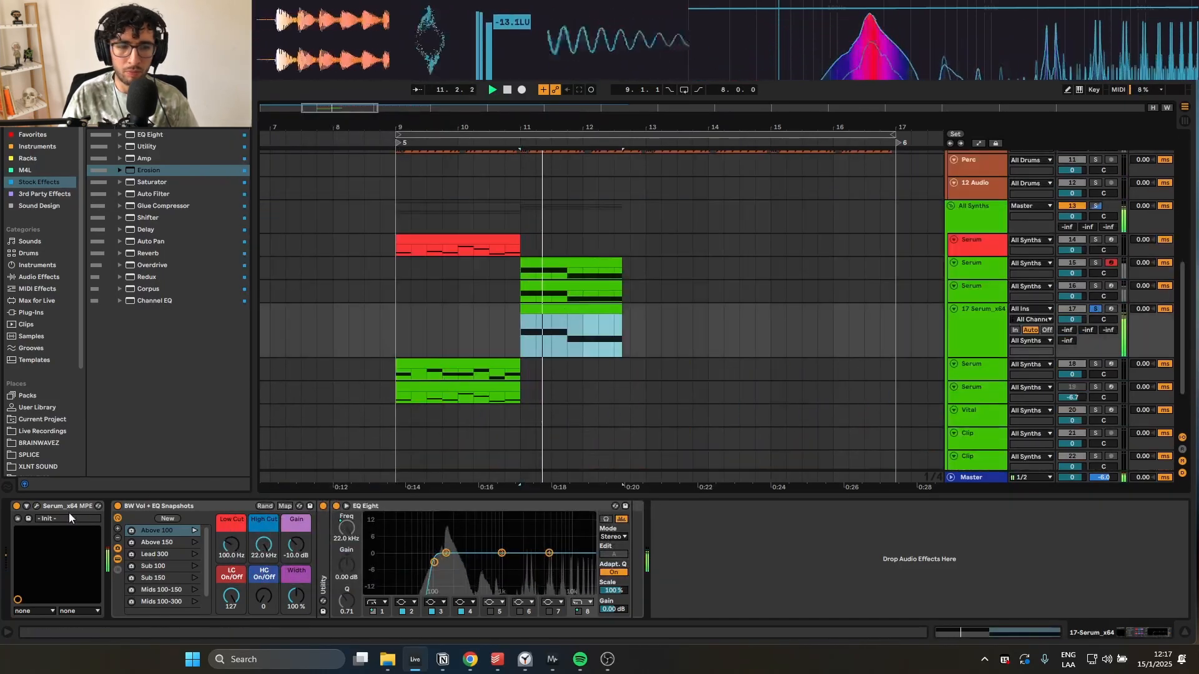
# - Re-enable oscillator B in Serum, readjust its octave and oscillator A's FM from B amount, and clear all modulators from that amount
pyautogui.click(36, 506)
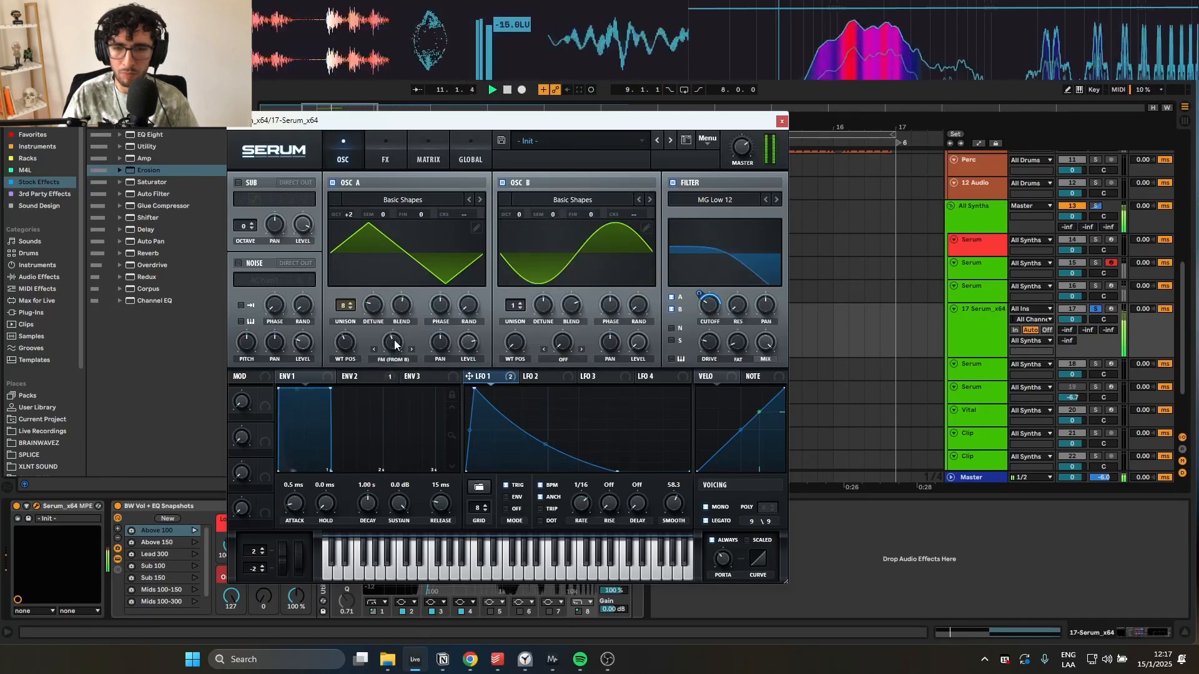
pyautogui.doubleClick(521, 213)
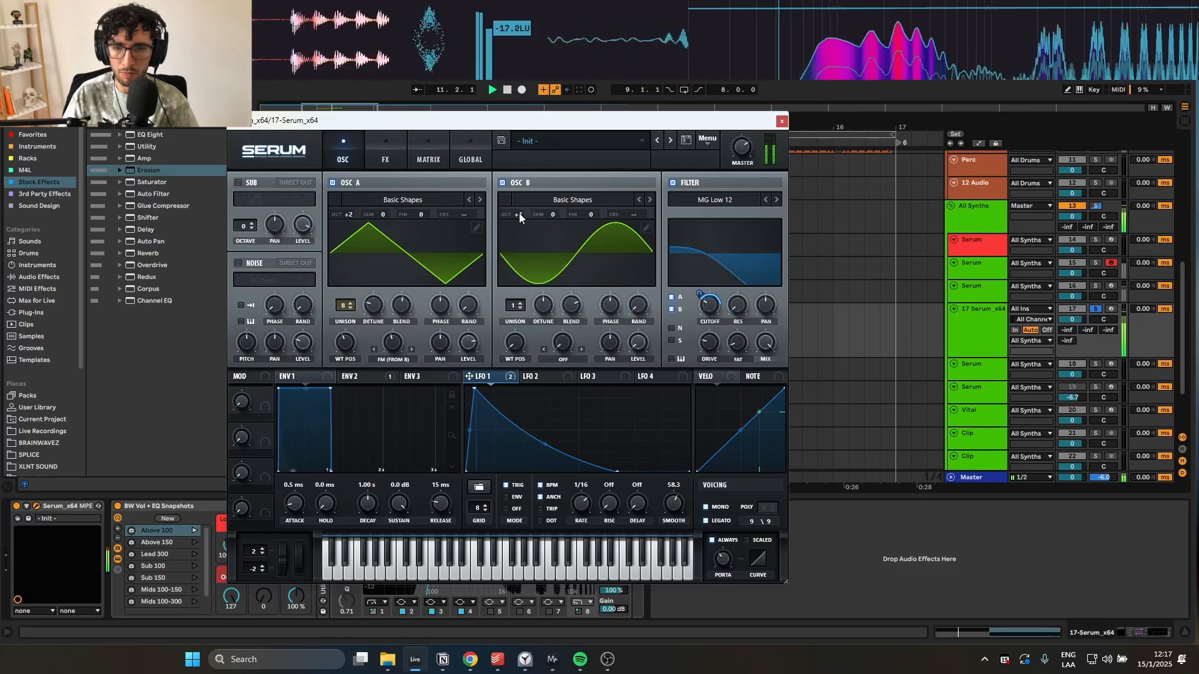
pyautogui.moveTo(392, 345); pyautogui.dragTo(403, 323)
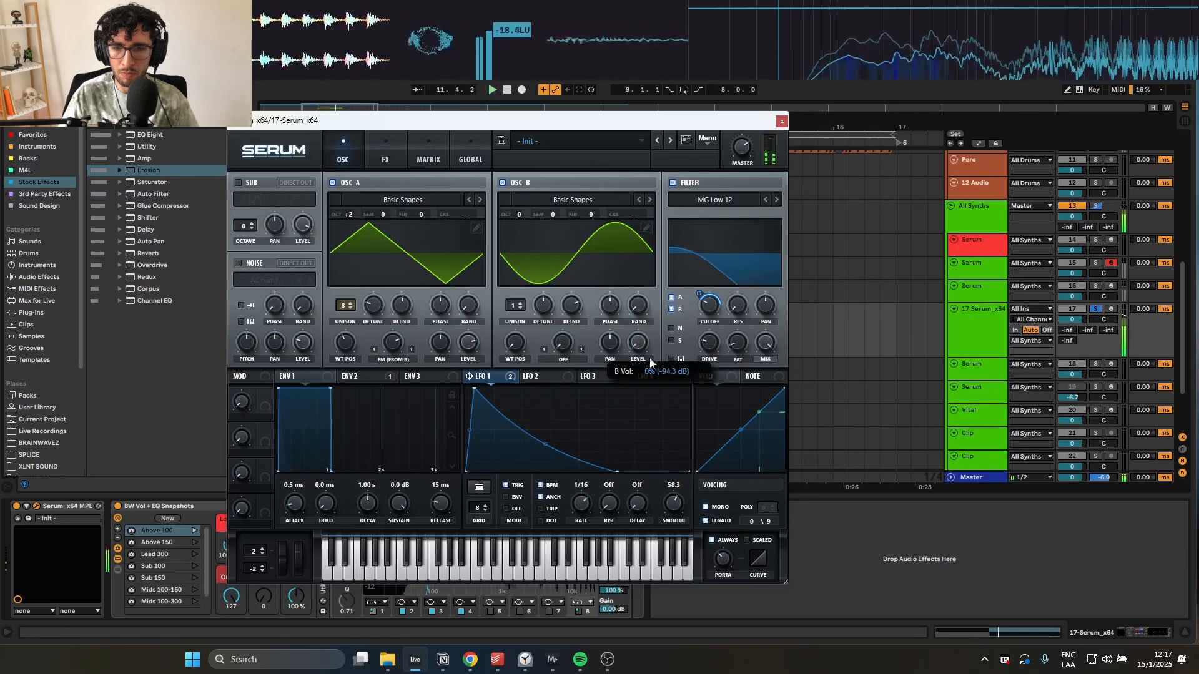
pyautogui.rightClick(387, 341)
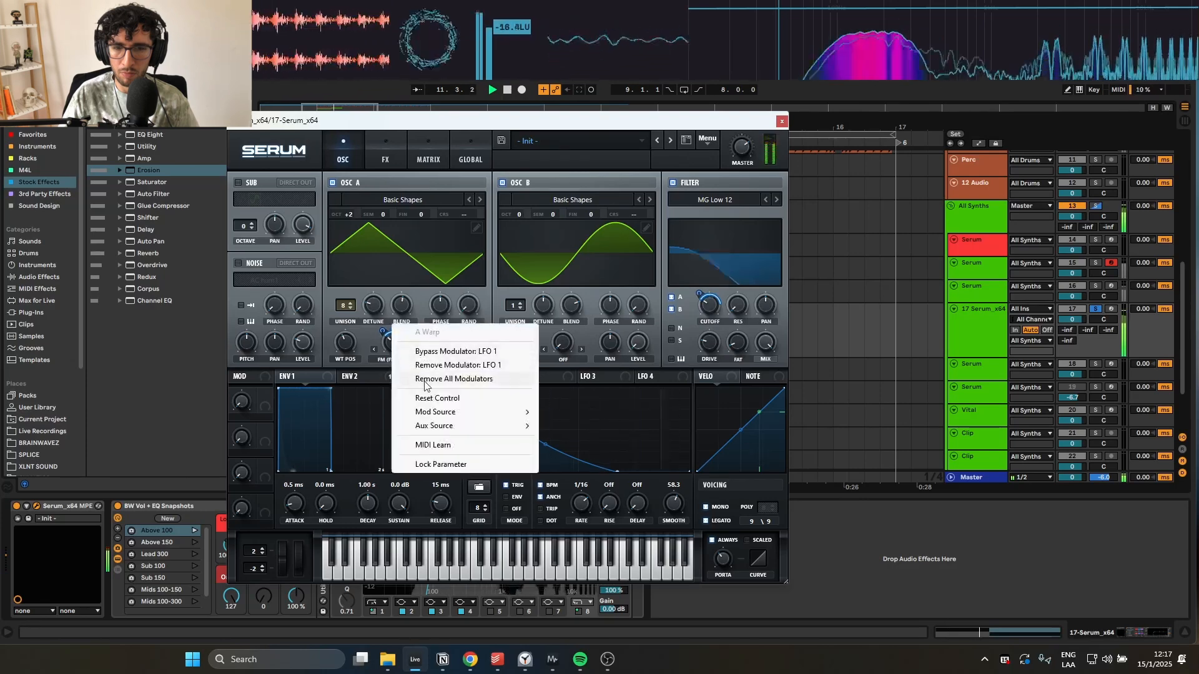
pyautogui.click(425, 379)
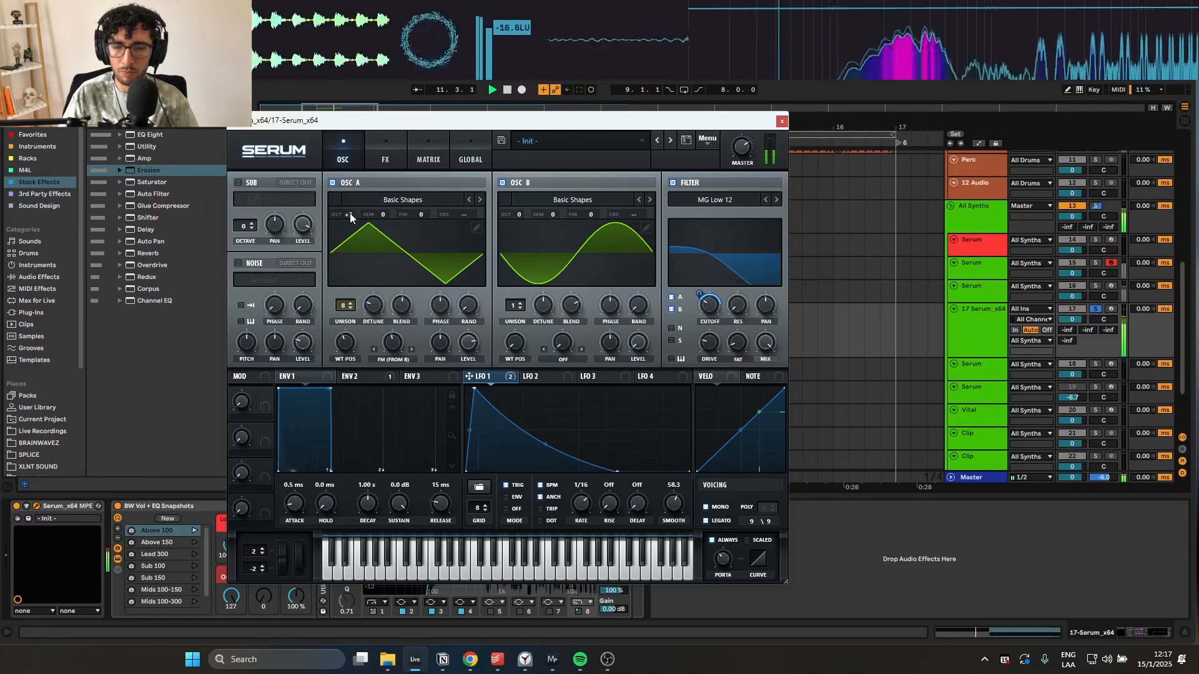
# - Review Serum's modulation matrix, and reduce oscillator A's unison to 1 voice during playback
pyautogui.click(429, 156)
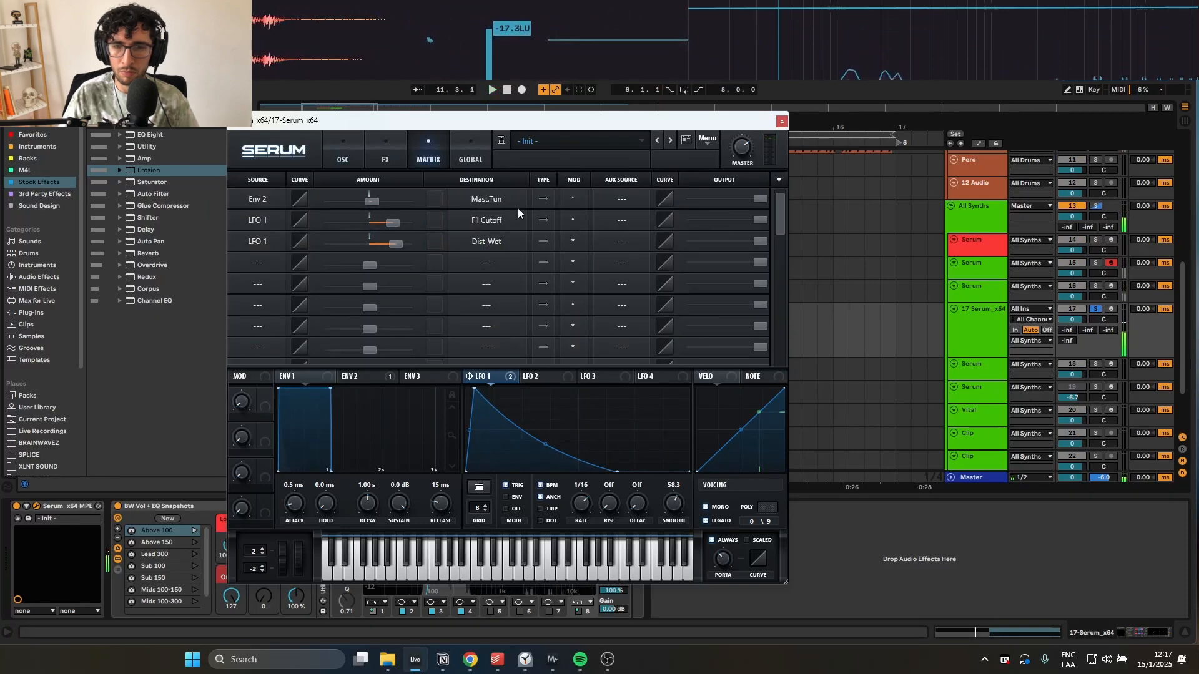
pyautogui.click(342, 156)
pyautogui.press('space')
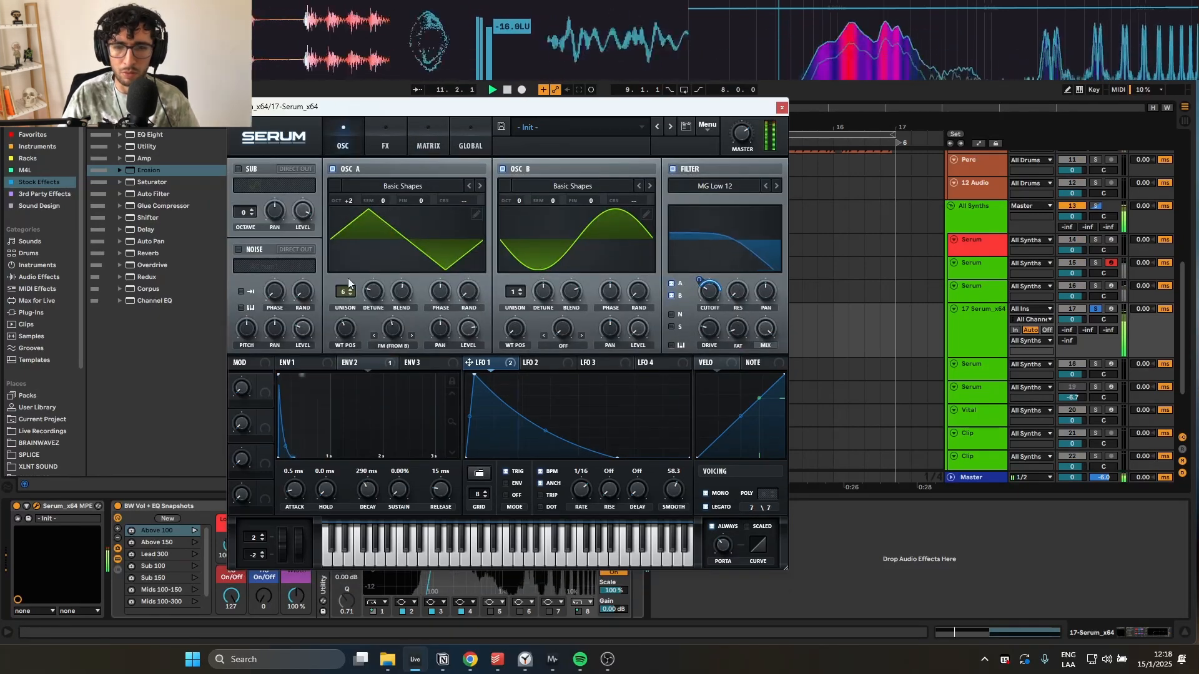
pyautogui.moveTo(345, 291); pyautogui.dragTo(341, 334)
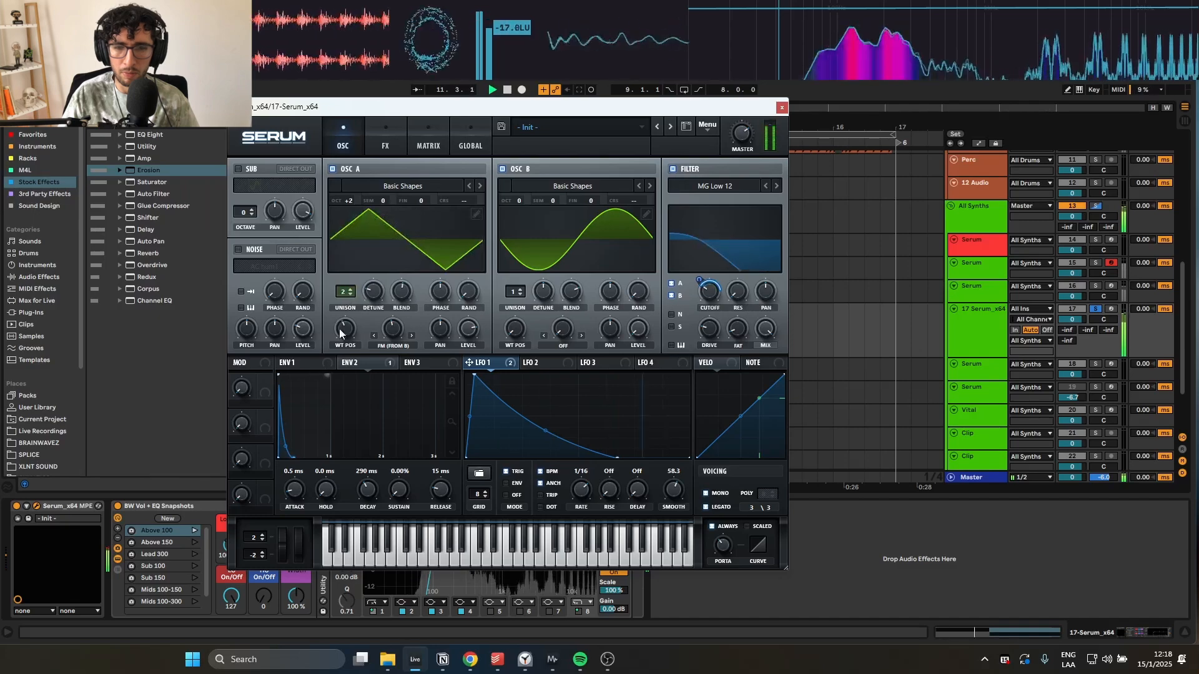
# - Enable Serum's Hyper/Dimension effect, and adjust the Dimension's size to about 42% along with its mix
pyautogui.click(398, 125)
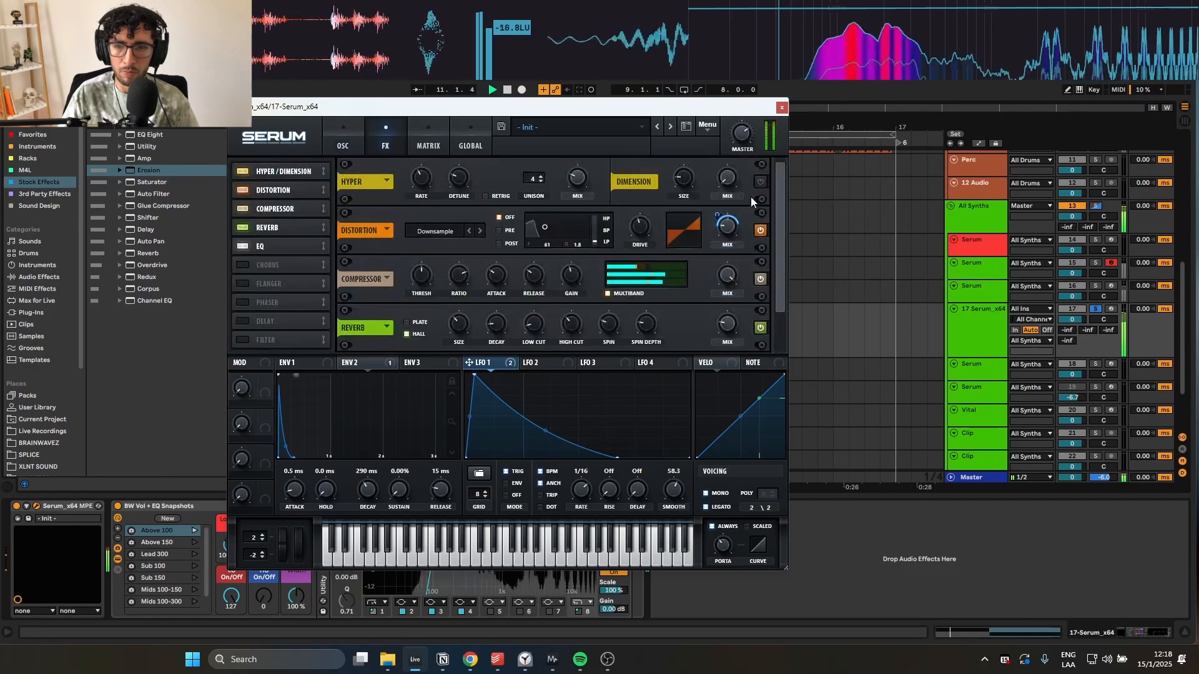
pyautogui.click(760, 181)
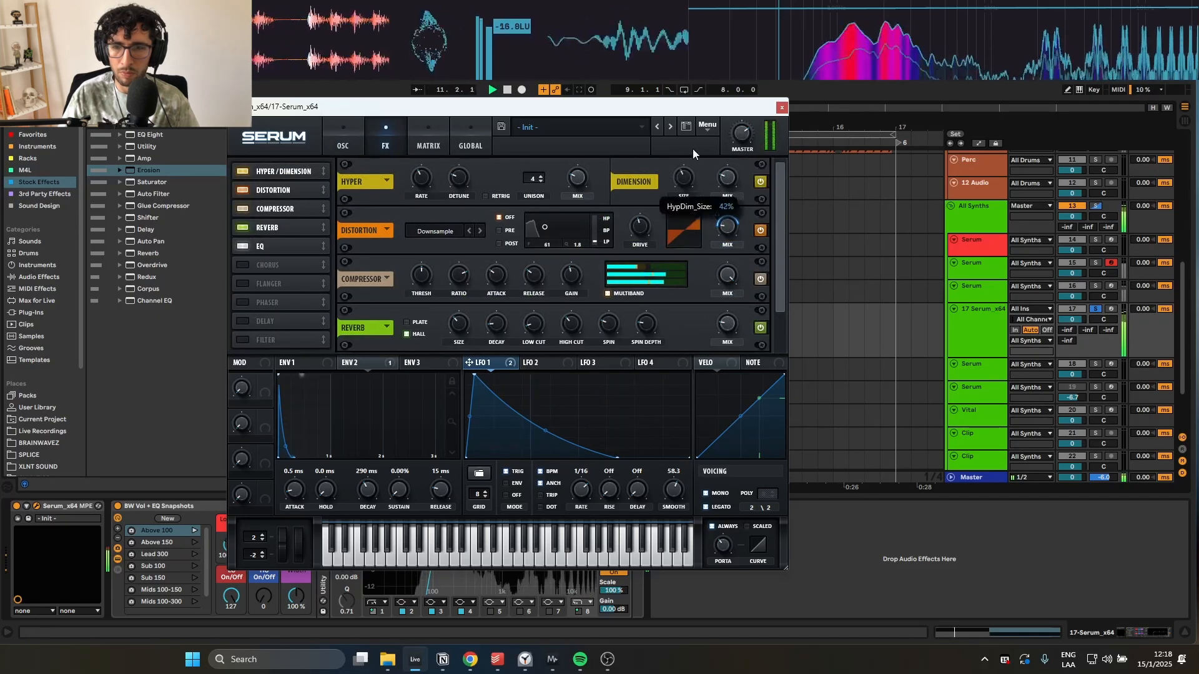
pyautogui.moveTo(727, 179); pyautogui.dragTo(690, 205)
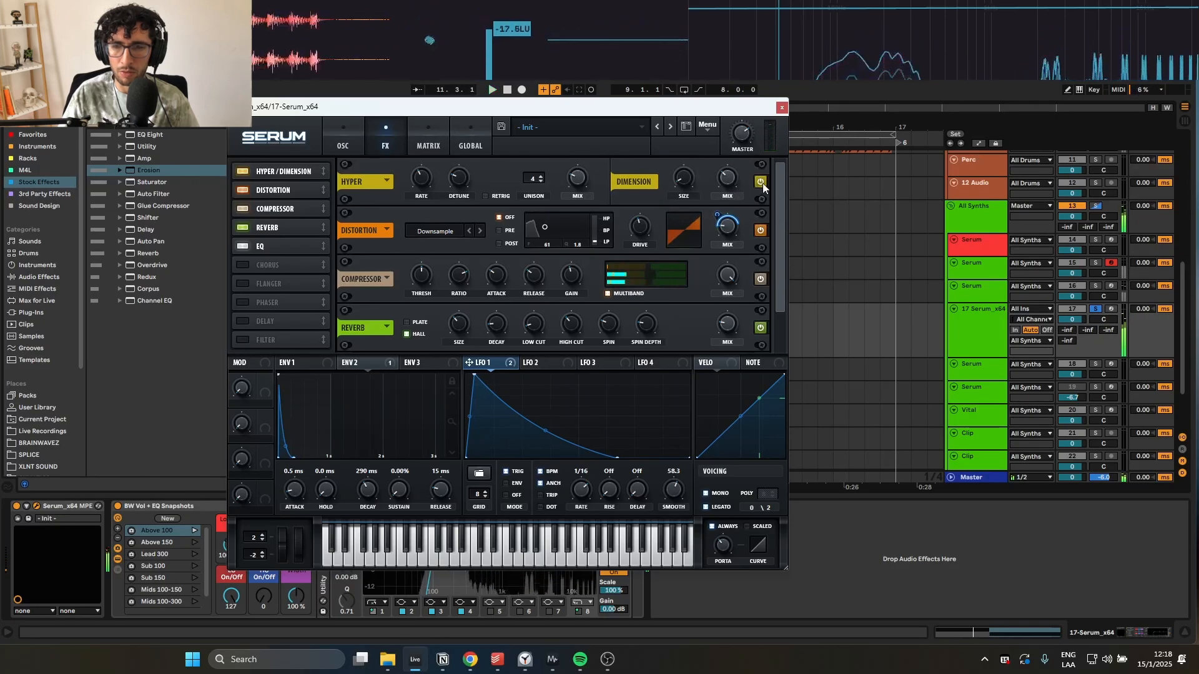
pyautogui.scroll(-1, 781, 231)
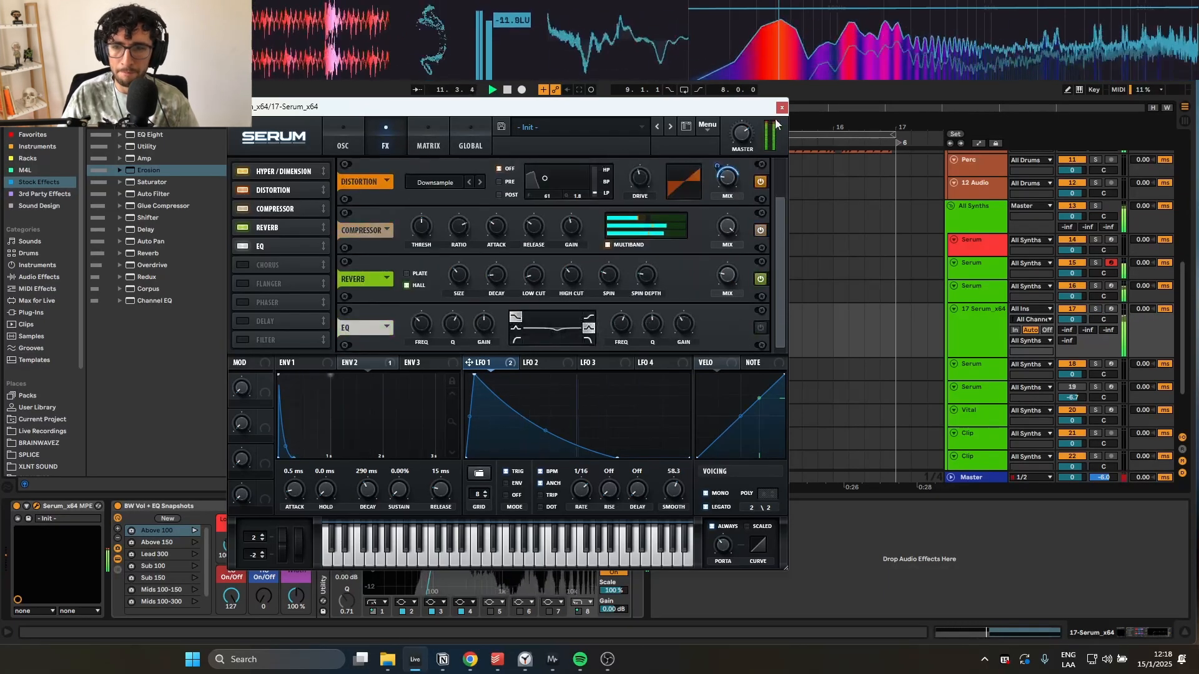
# - Close Serum and boost EQ Eight's band 3 by 5.33 dB at 1.11 kHz while the arrangement plays
pyautogui.click(782, 108)
pyautogui.click(562, 324)
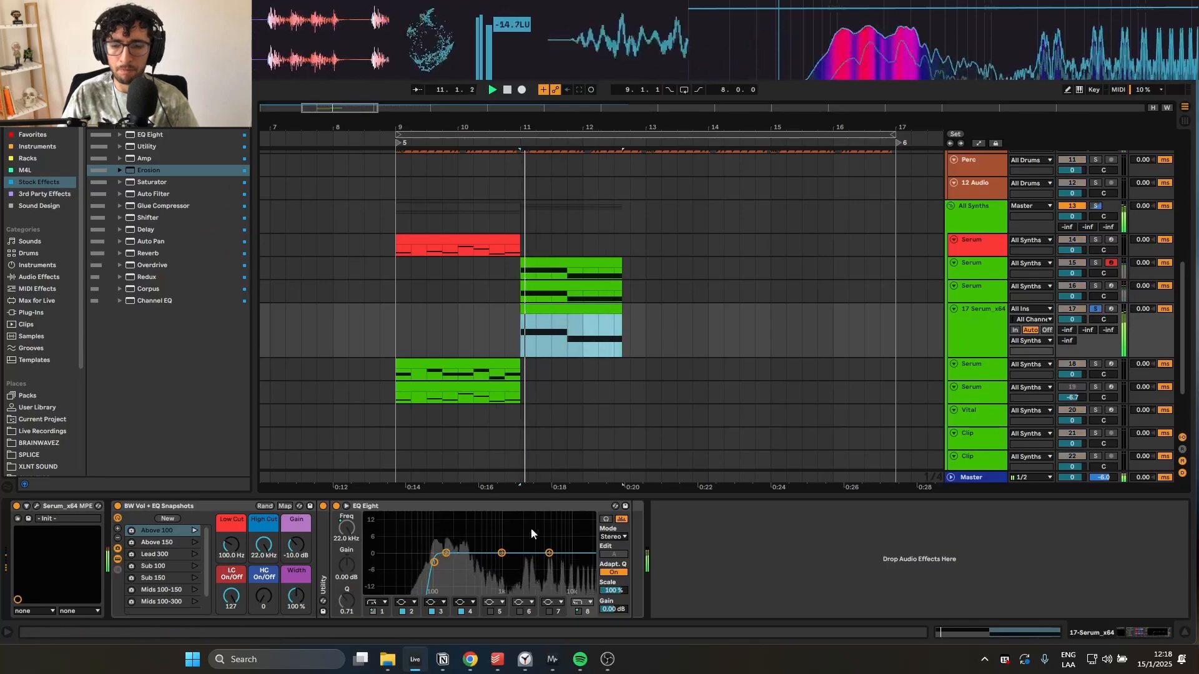
pyautogui.moveTo(502, 553); pyautogui.dragTo(506, 529)
pyautogui.press('space')
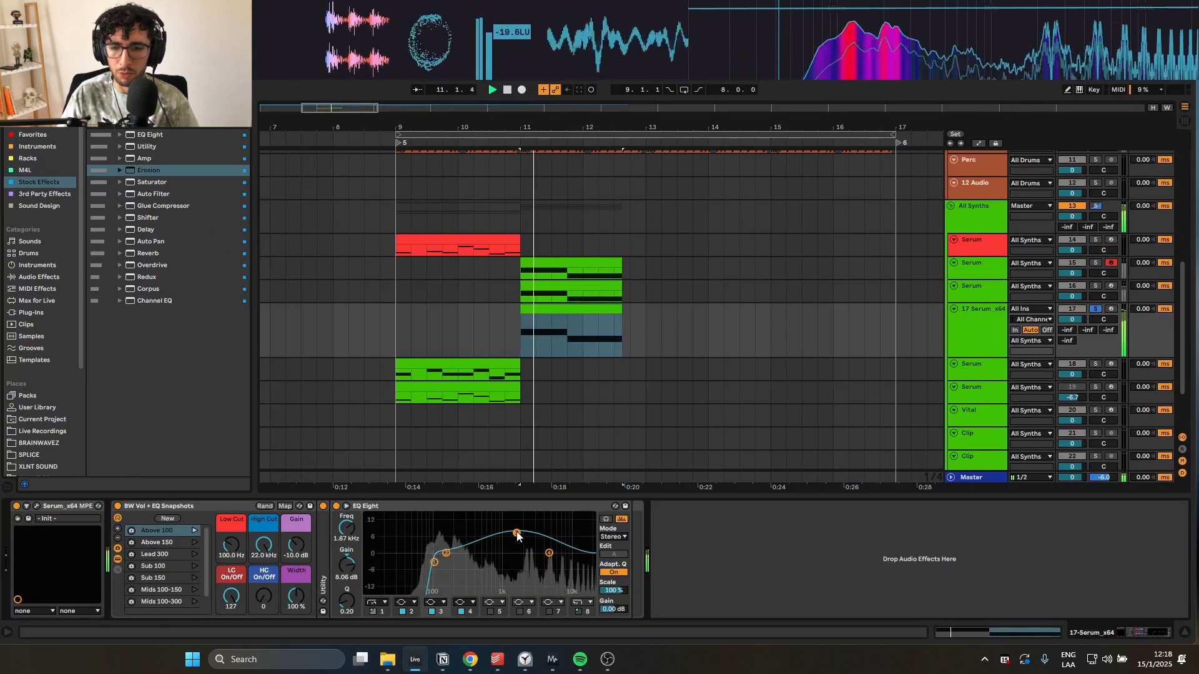
pyautogui.scroll(3, 553, 341)
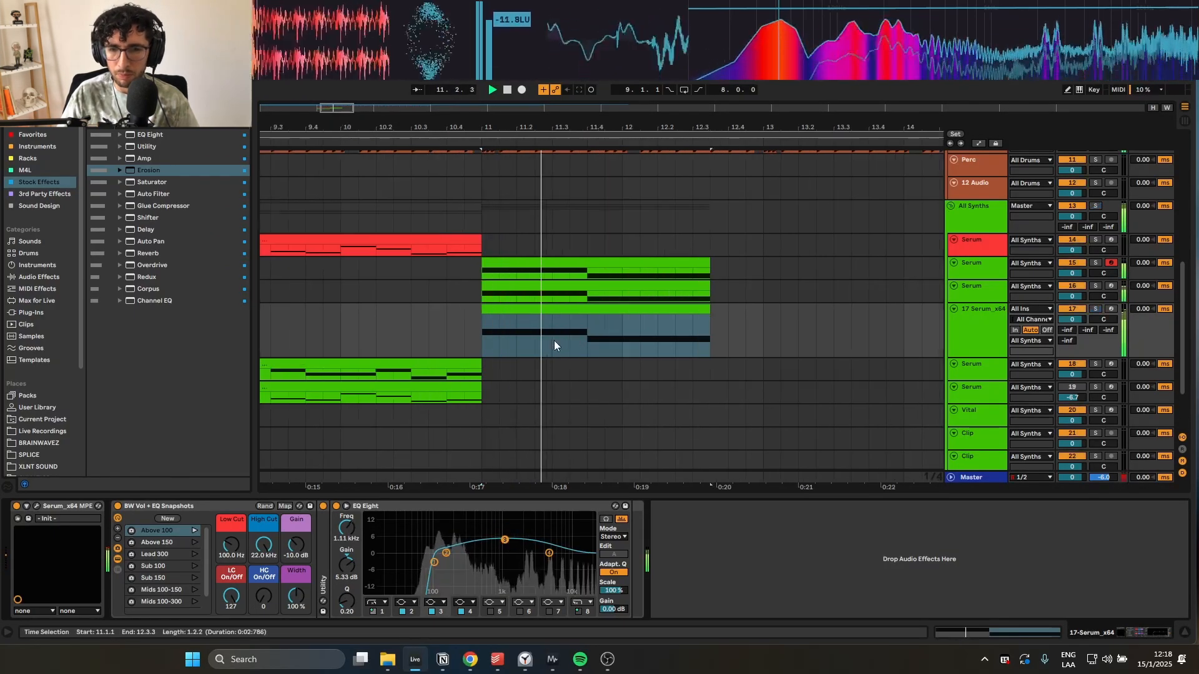
pyautogui.scroll(-3, 555, 341)
pyautogui.scroll(5, 560, 353)
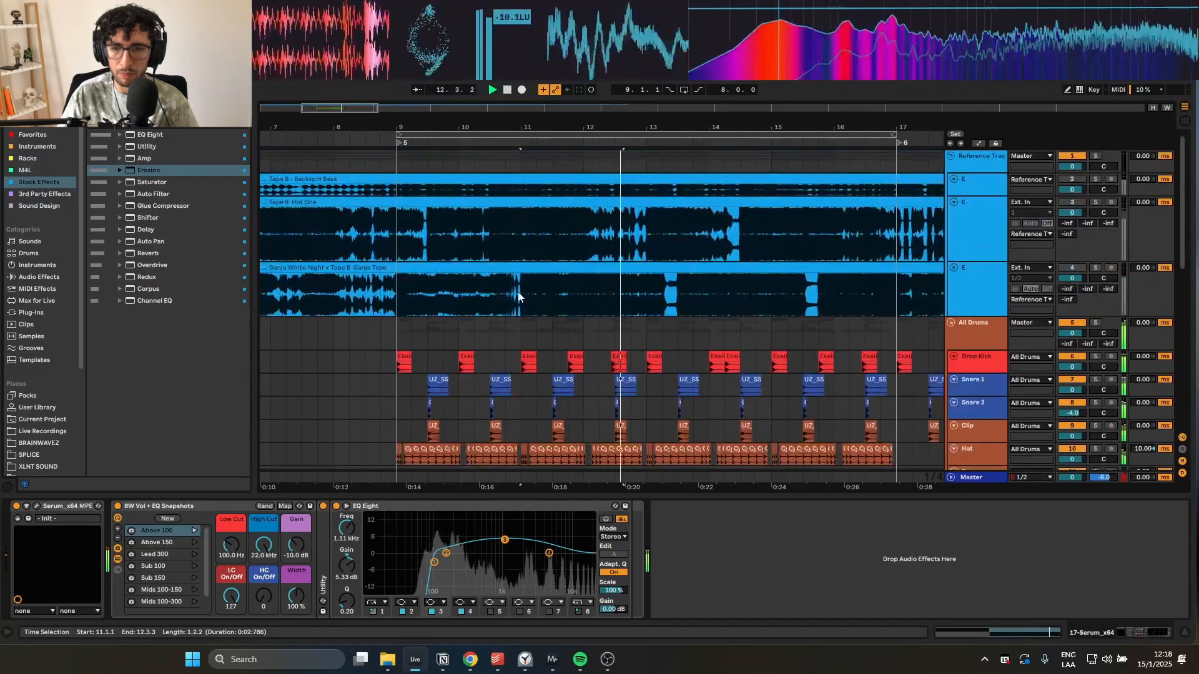
# - Try a higher Env 2 amount on master tuning in track 17's Serum matrix, and audition it
pyautogui.click(36, 506)
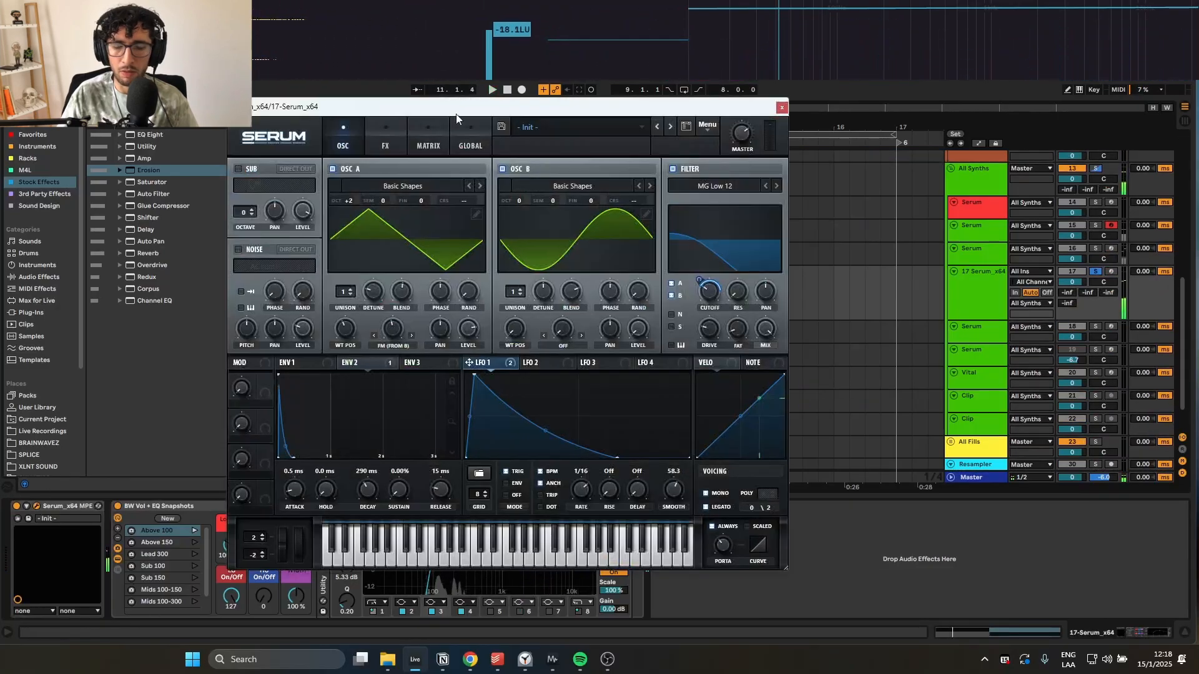
pyautogui.click(428, 142)
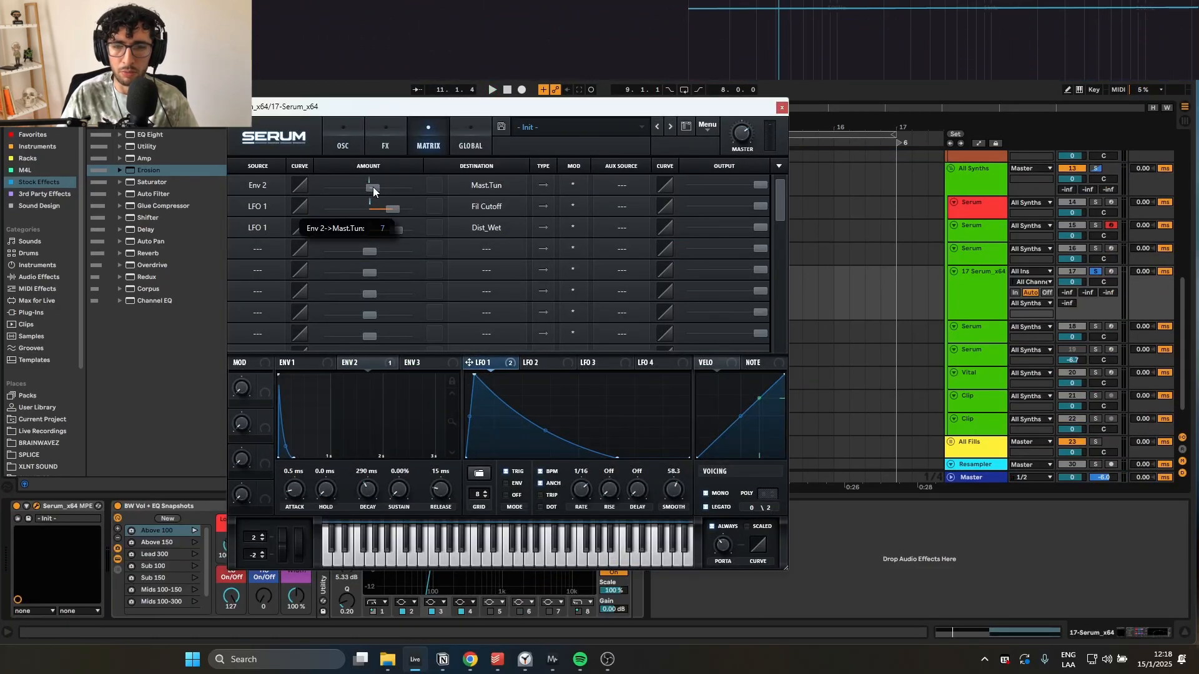
pyautogui.moveTo(372, 186)
pyautogui.mouseDown()
pyautogui.moveTo(388, 189)
pyautogui.moveTo(350, 186)
pyautogui.moveTo(402, 181)
pyautogui.moveTo(374, 193)
pyautogui.mouseUp()
pyautogui.press('space')
pyautogui.press('space')
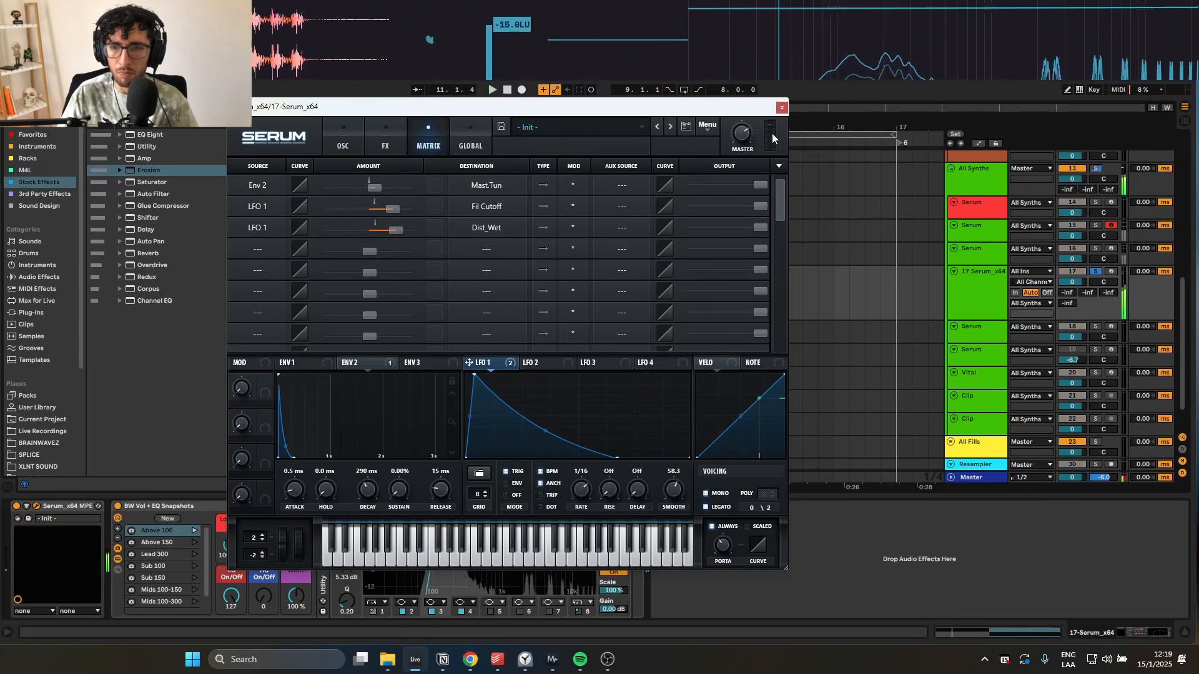
# - Inspect the Env 2 amount on master tuning in the matrix of the Serum layer on track 16
pyautogui.click(781, 108)
pyautogui.click(568, 281)
pyautogui.click(567, 261)
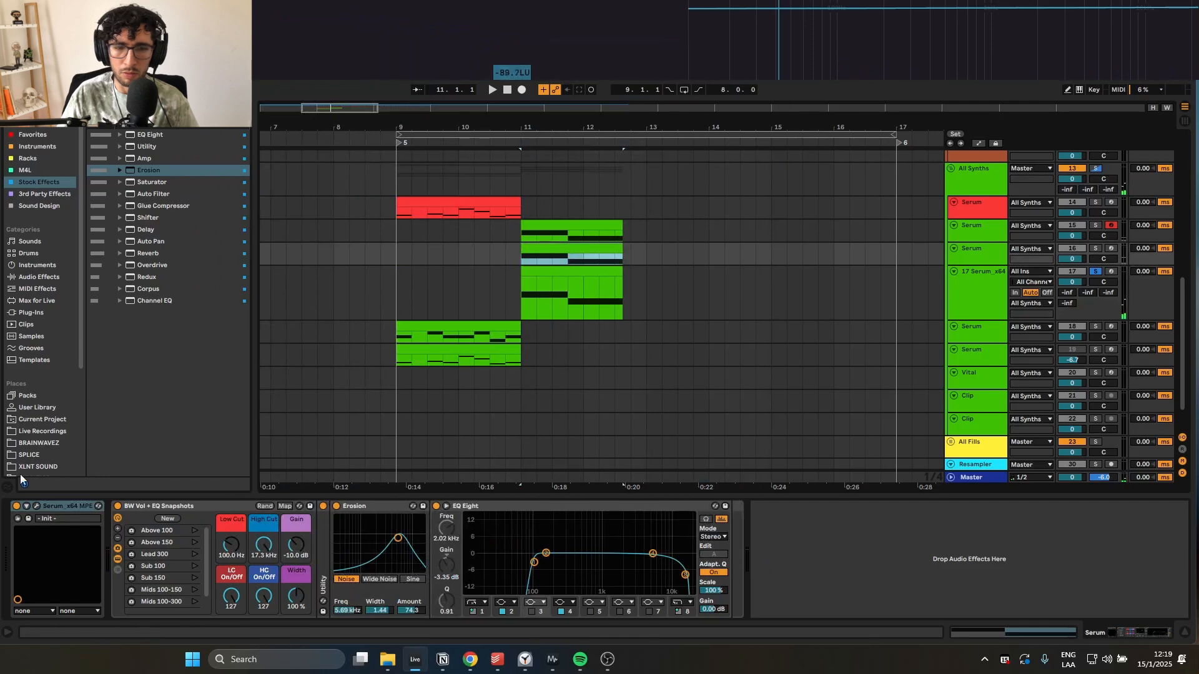
pyautogui.click(27, 506)
pyautogui.click(37, 507)
pyautogui.click(447, 116)
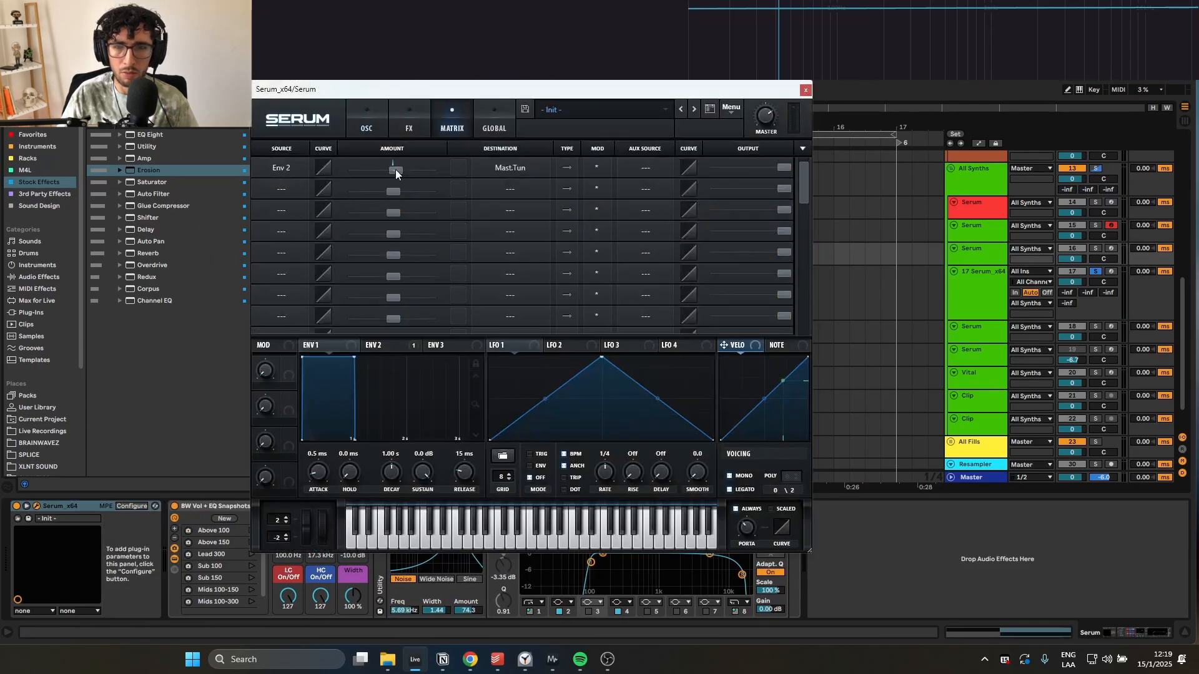
pyautogui.click(805, 90)
# - Reopen track 17's Serum and lower the Env 2 amount on master tuning in the matrix
pyautogui.click(560, 274)
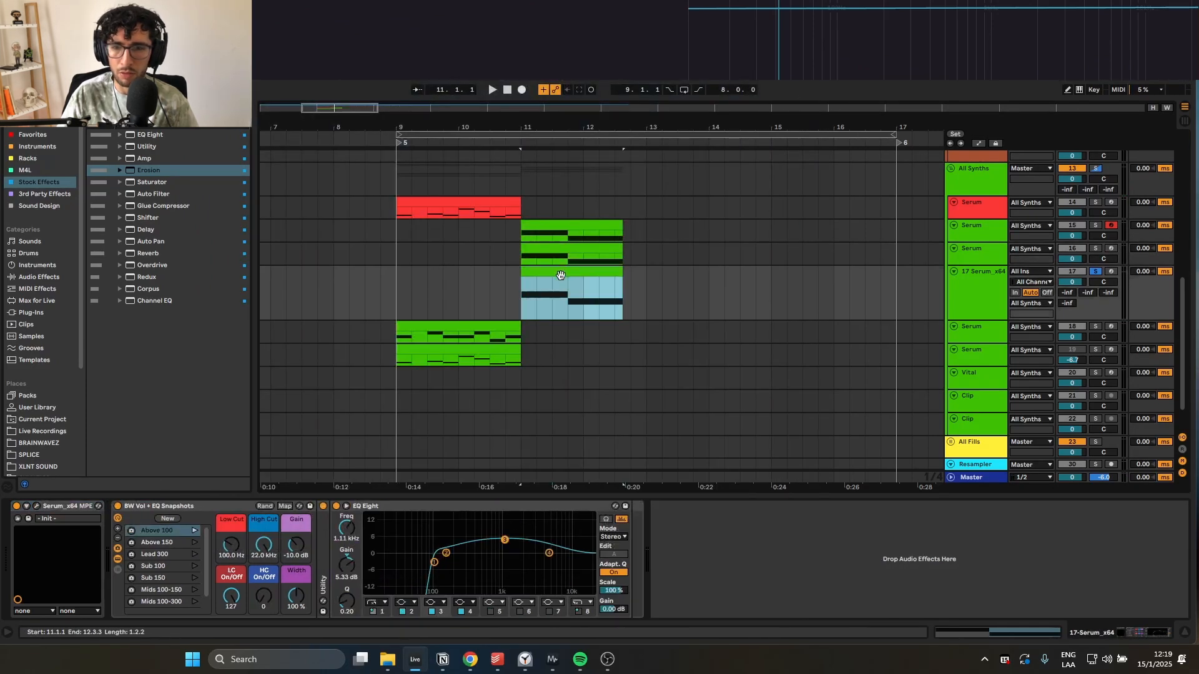
pyautogui.click(37, 507)
pyautogui.click(418, 145)
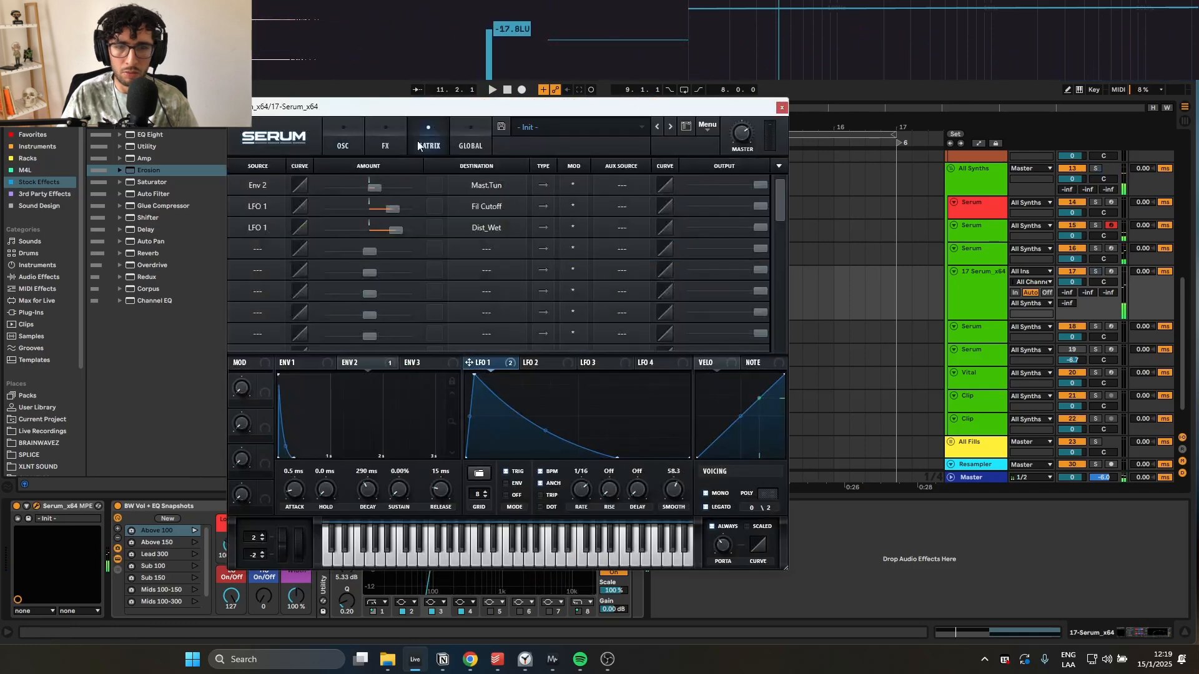
pyautogui.moveTo(367, 182); pyautogui.dragTo(372, 192)
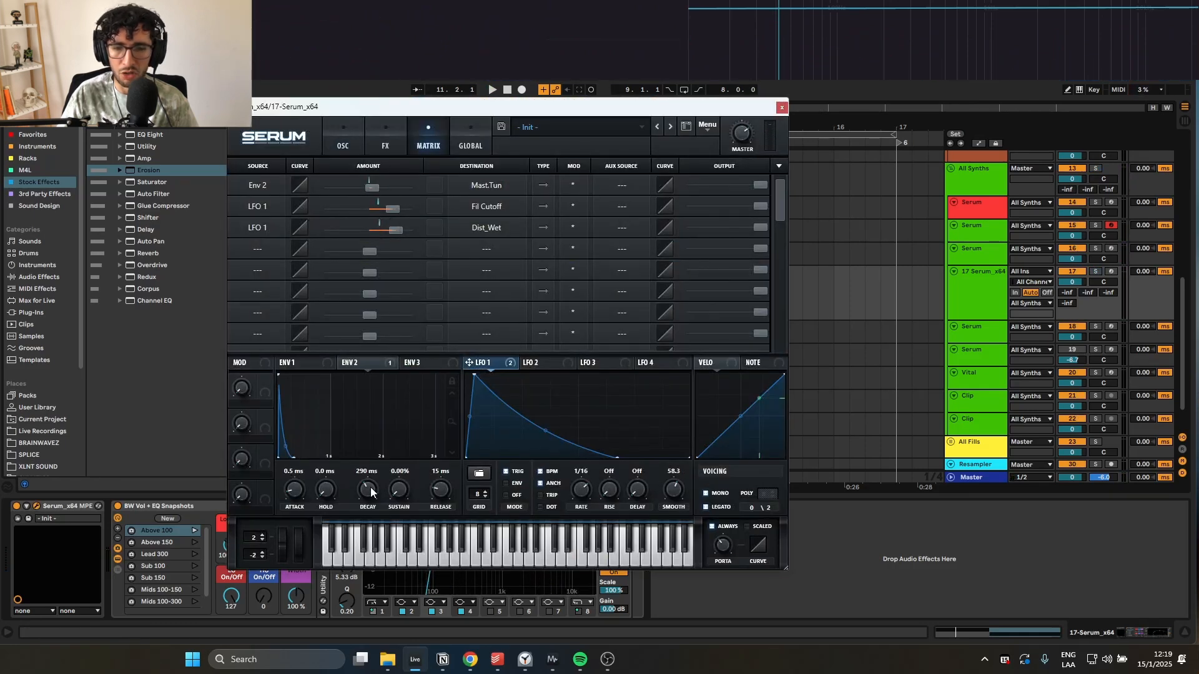
# - Set Env 2's decay to 602 ms and attack to 0.0 ms, adjust its curve during unsoloed playback, and close Serum
pyautogui.moveTo(371, 492)
pyautogui.mouseDown()
pyautogui.moveTo(377, 461)
pyautogui.moveTo(372, 479)
pyautogui.mouseUp()
pyautogui.press('space')
pyautogui.press('s')
pyautogui.moveTo(294, 444)
pyautogui.mouseDown()
pyautogui.moveTo(302, 378)
pyautogui.moveTo(306, 433)
pyautogui.mouseUp()
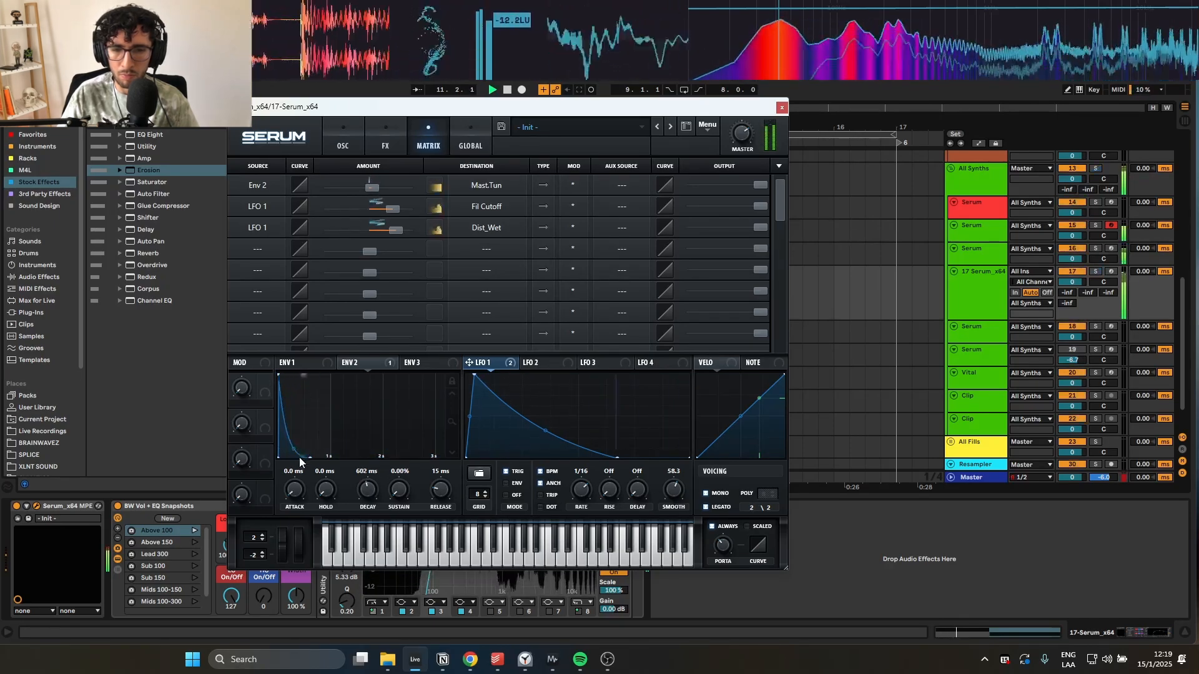
pyautogui.click(782, 108)
pyautogui.scroll(3, 567, 230)
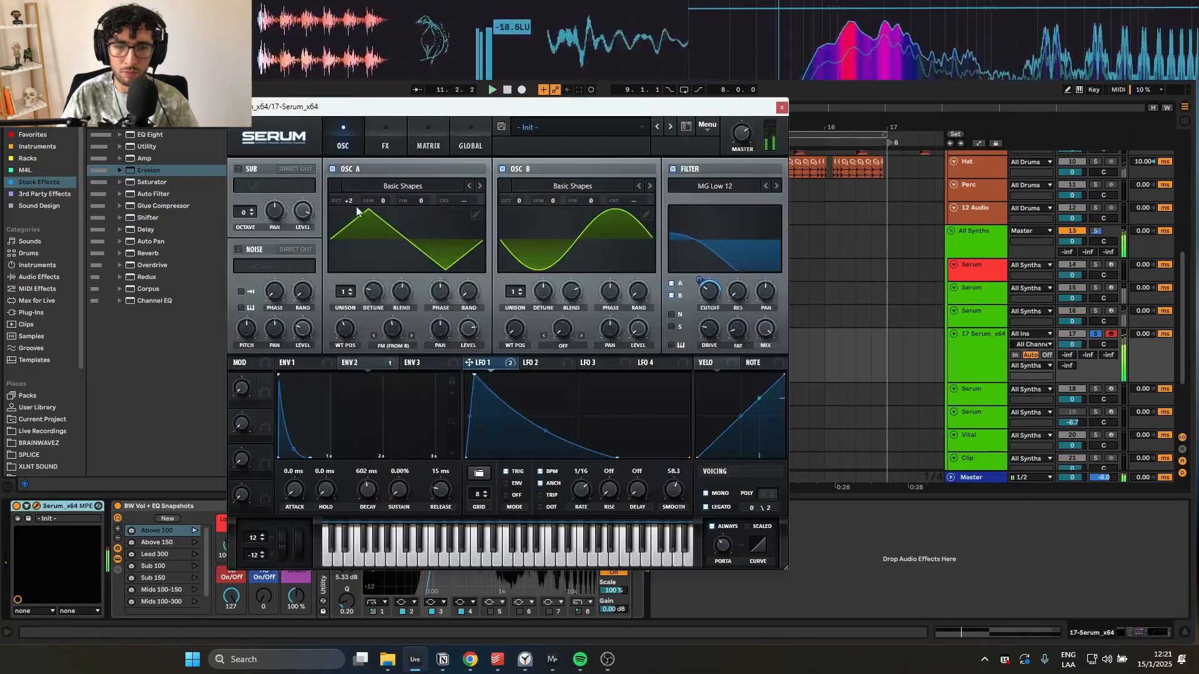
# - Raise oscillator A's pitch by 7 semitones in Serum, comparing the track soloed and unsoloed
pyautogui.moveTo(358, 211); pyautogui.dragTo(388, 162)
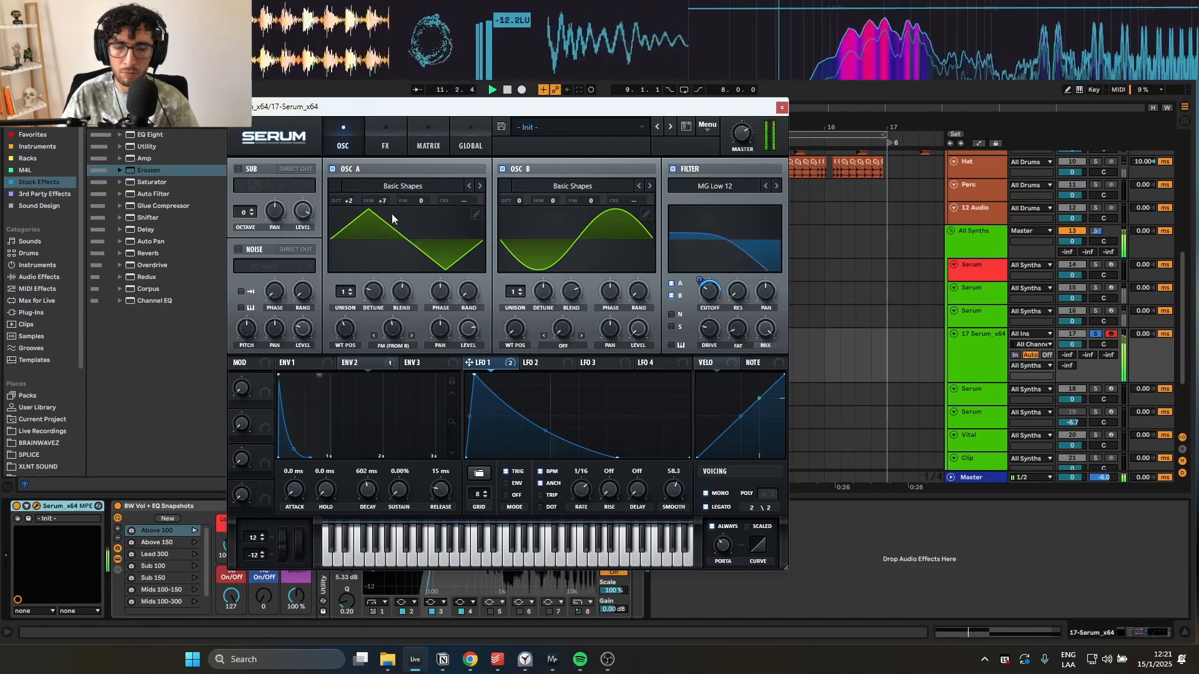
pyautogui.press('s')
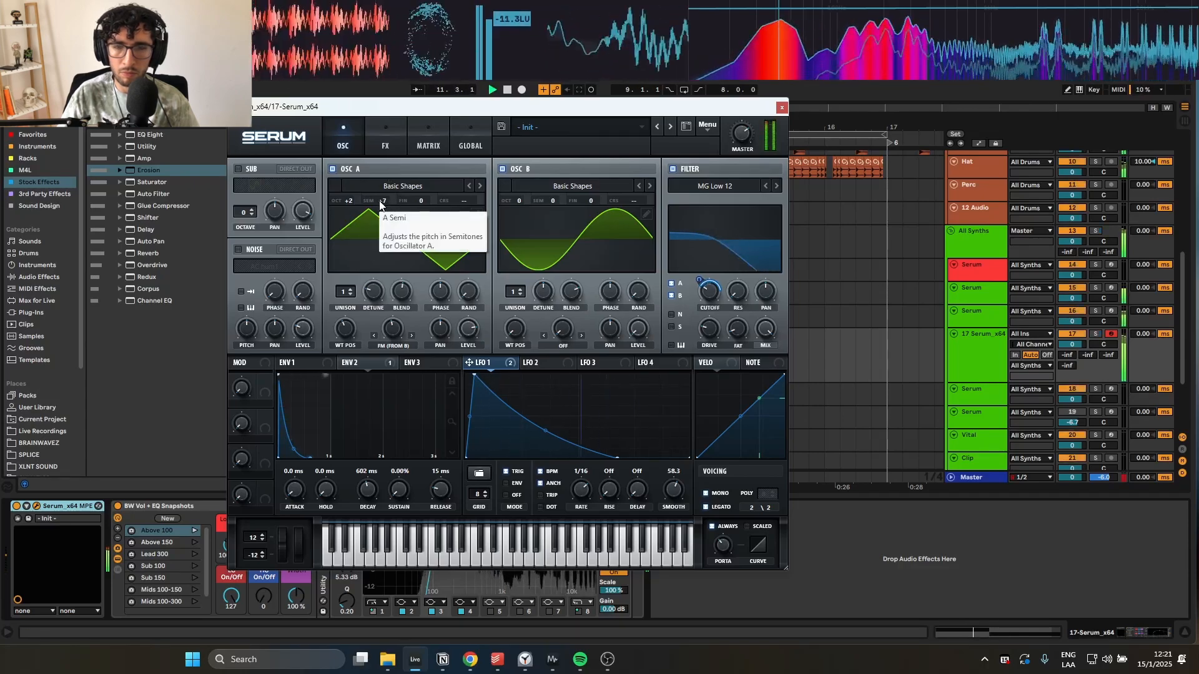
pyautogui.press('s')
# - Try other semitone offsets on oscillators A and B during playback, and return oscillator A to +7 semitones
pyautogui.moveTo(382, 204); pyautogui.dragTo(383, 236)
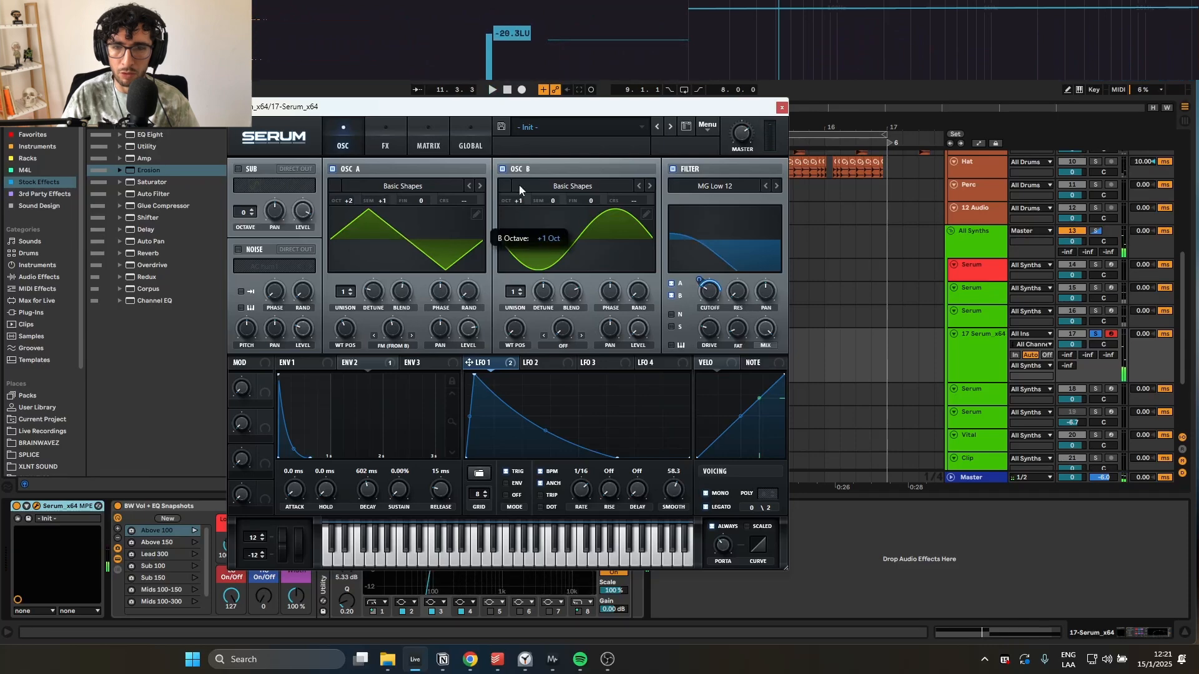
pyautogui.moveTo(551, 201); pyautogui.dragTo(543, 245)
pyautogui.press('s')
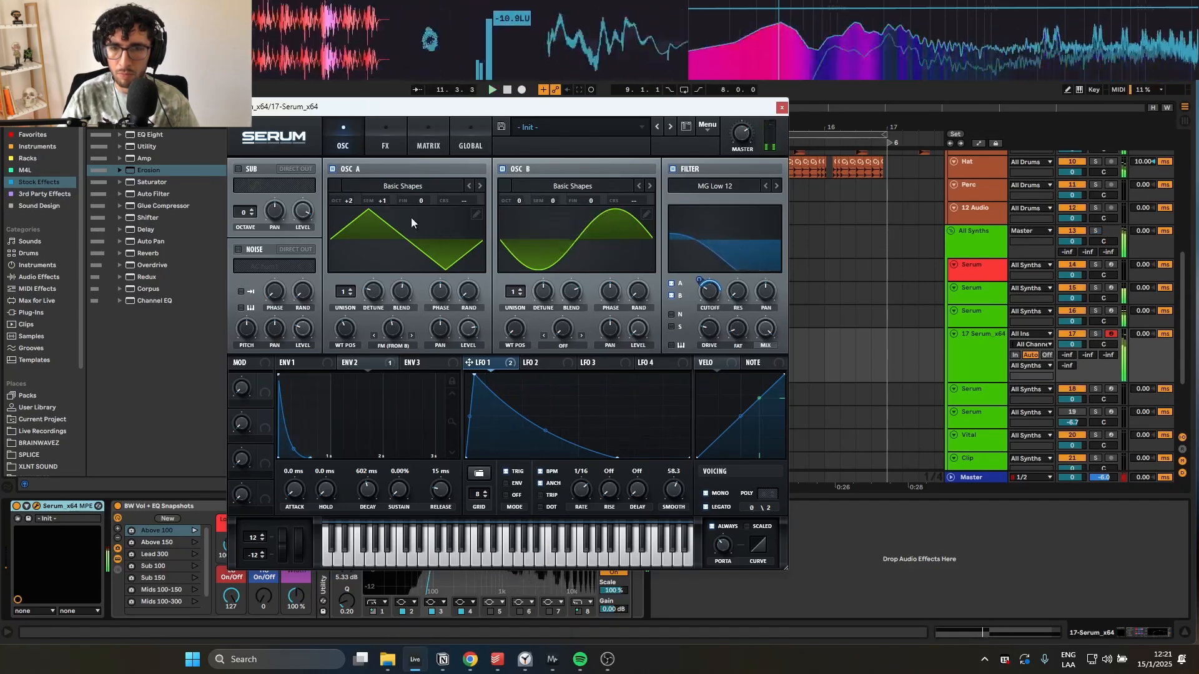
pyautogui.moveTo(383, 201); pyautogui.dragTo(389, 201)
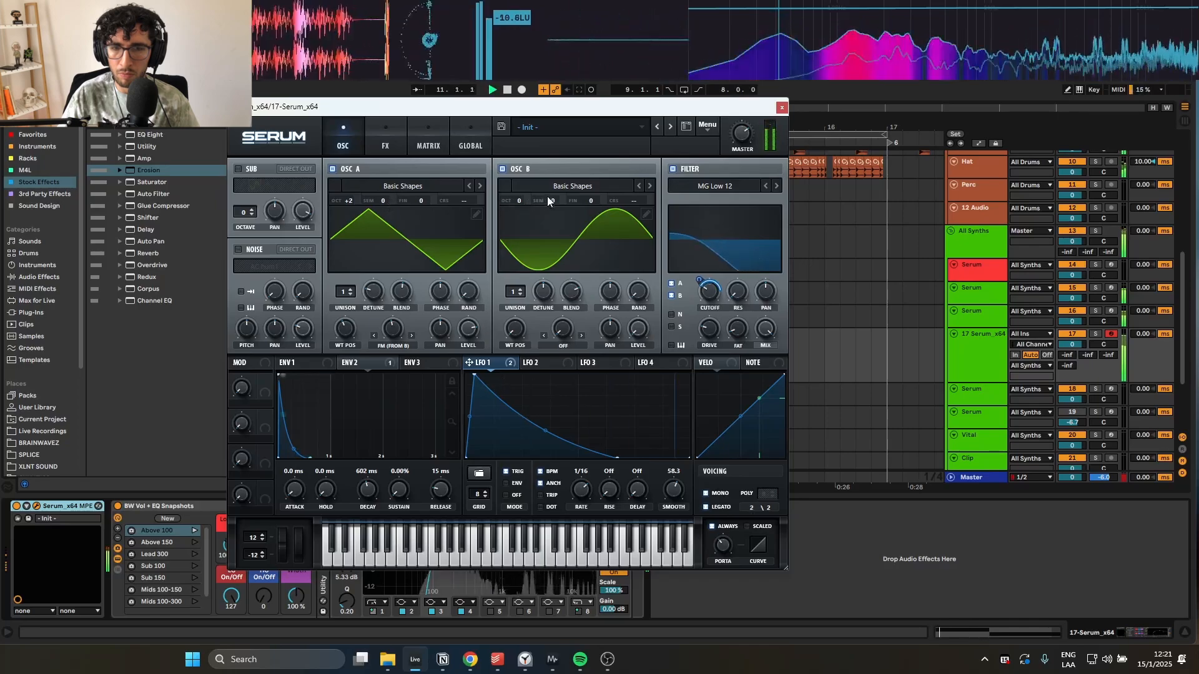
pyautogui.moveTo(553, 198); pyautogui.dragTo(541, 240)
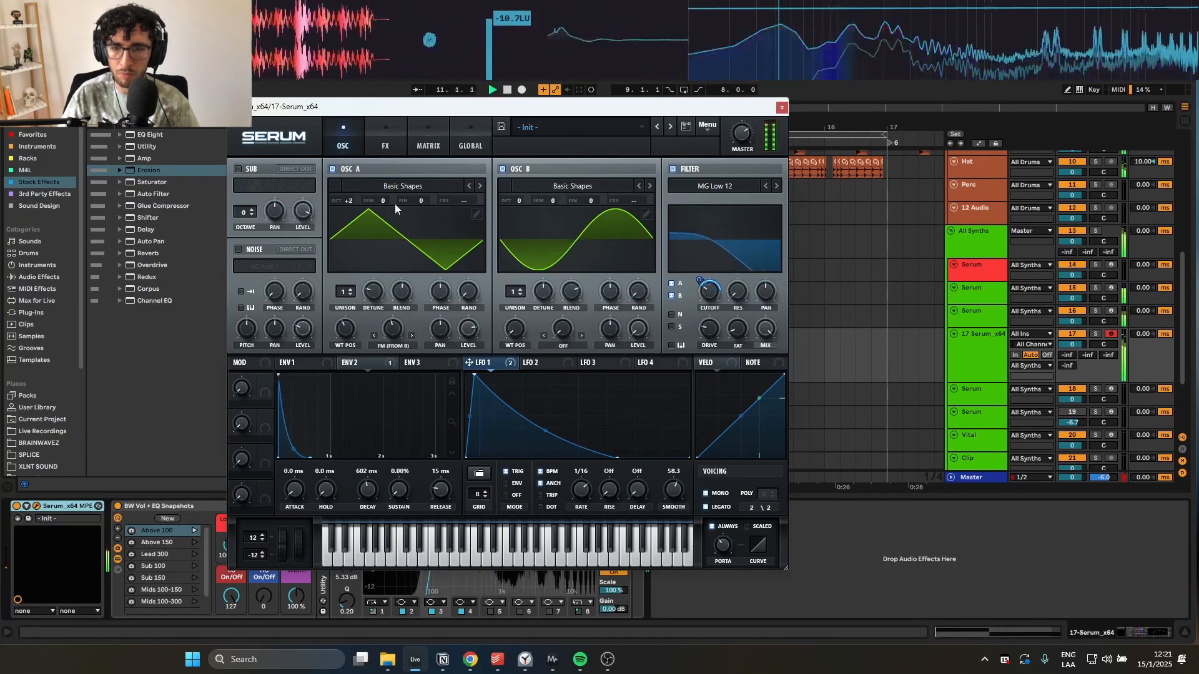
pyautogui.moveTo(394, 204); pyautogui.dragTo(395, 170)
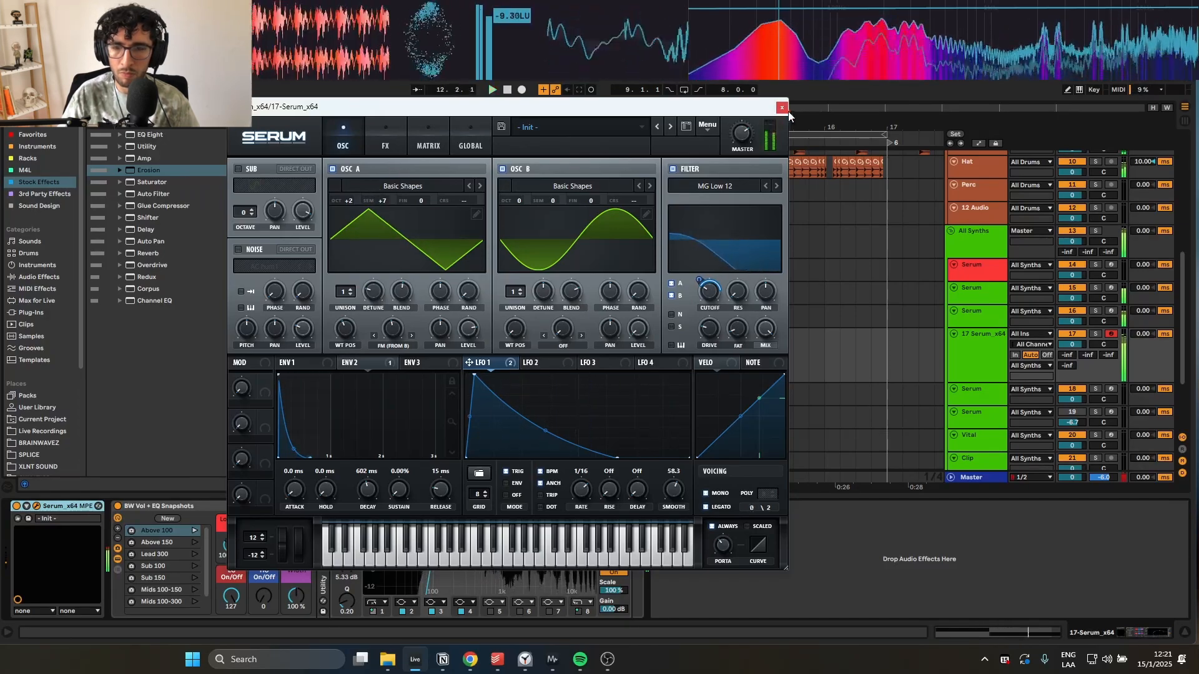
# - Compare the sound with the filter bypassed, try LFO 1 on oscillator A's level, and remove that modulation
pyautogui.click(680, 169)
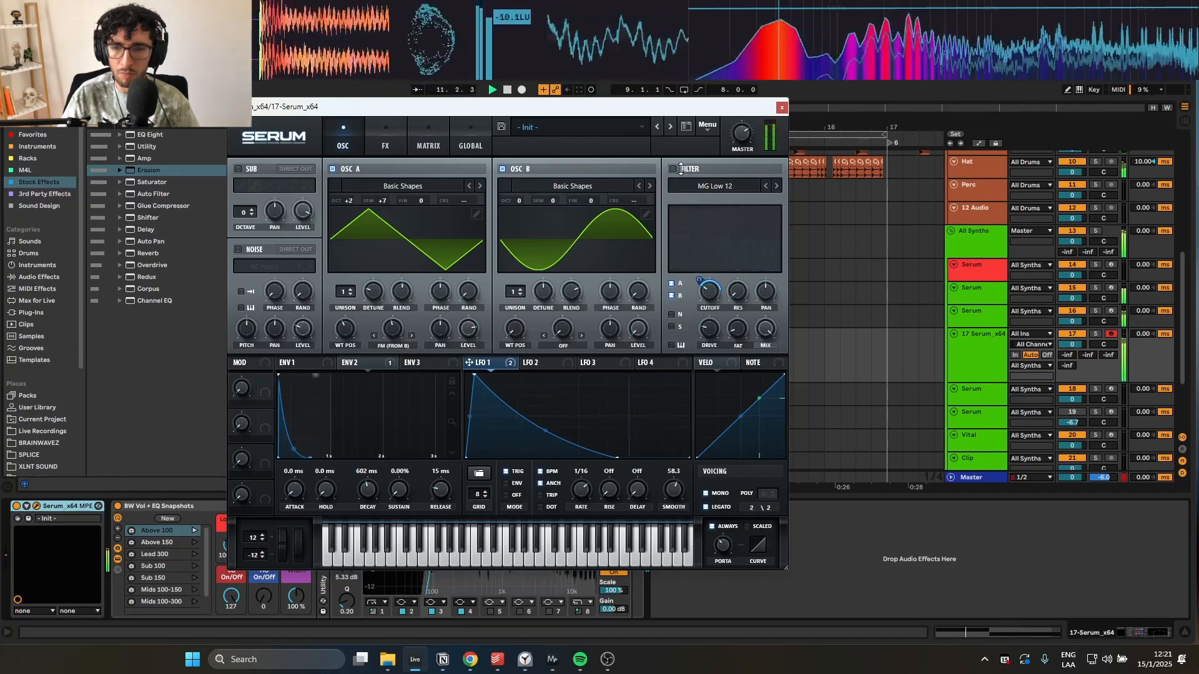
pyautogui.click(681, 169)
pyautogui.moveTo(469, 362); pyautogui.dragTo(469, 333)
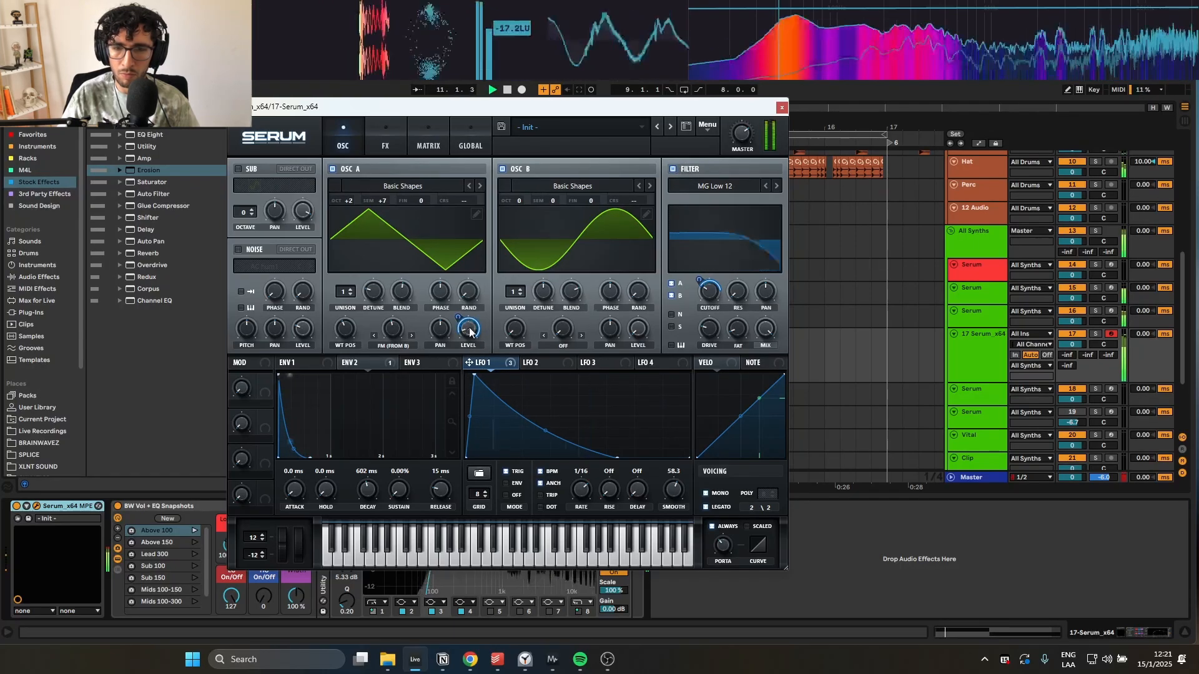
pyautogui.rightClick(470, 332)
pyautogui.click(500, 330)
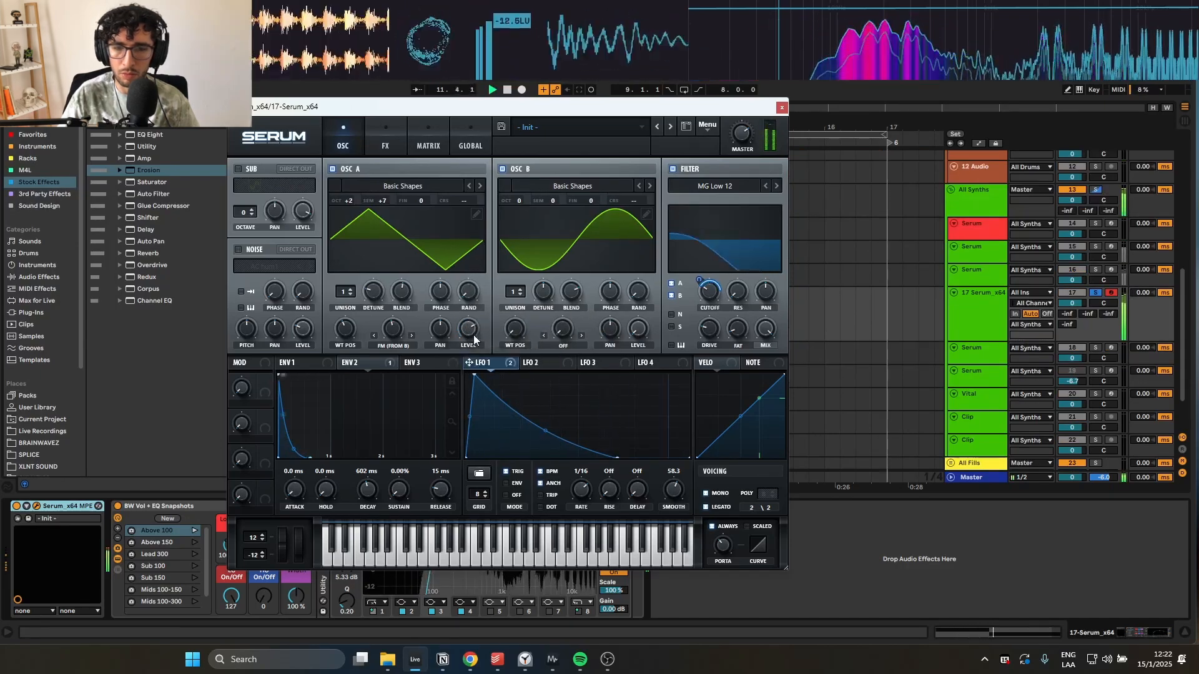
# - Configure Serum's Pitch Bend as an exposed plug-in parameter in track 17's Serum_x64 device
pyautogui.click(781, 107)
pyautogui.click(27, 505)
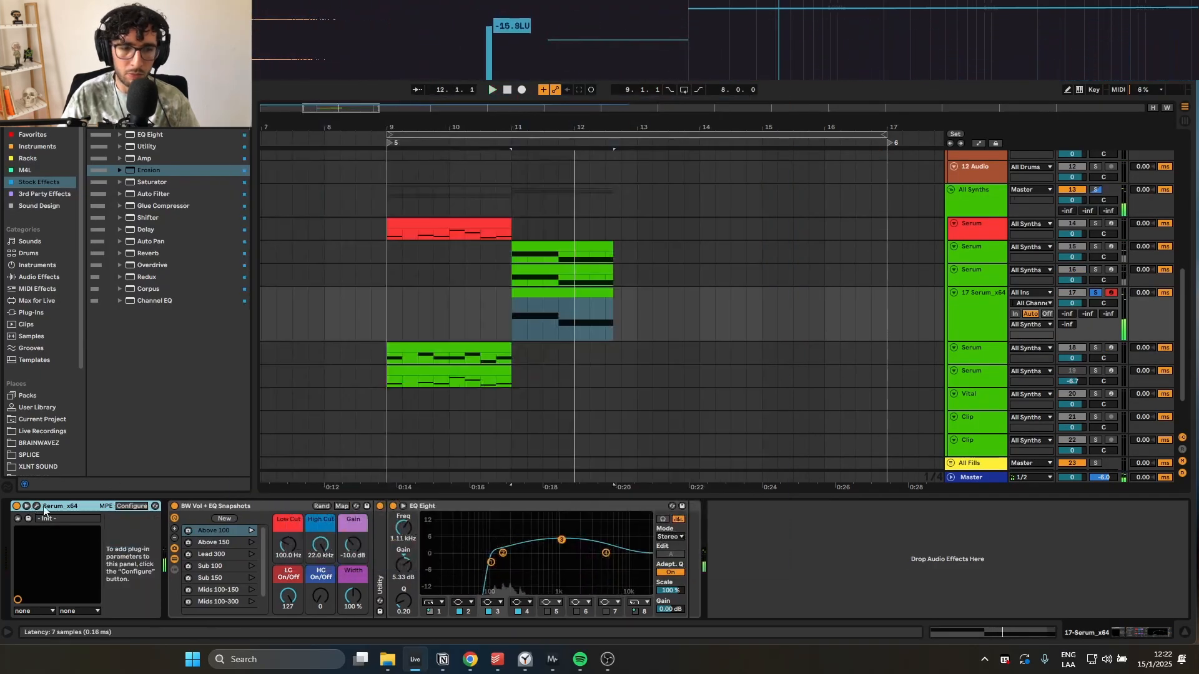
pyautogui.click(130, 506)
pyautogui.click(282, 543)
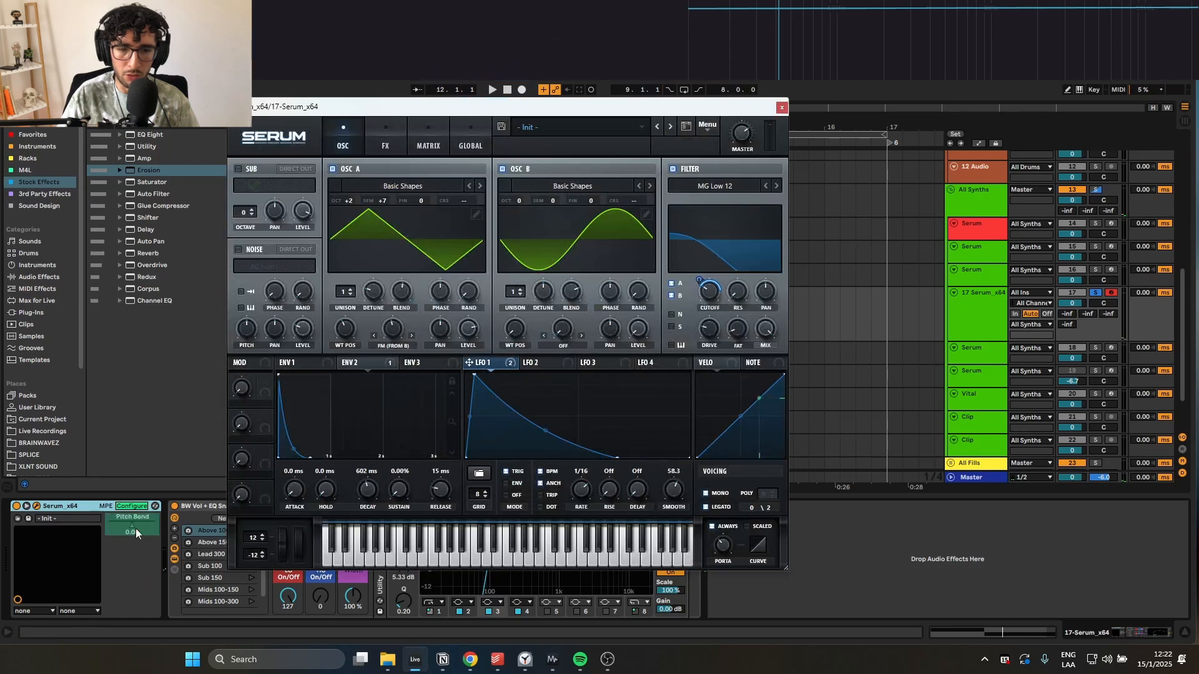
# - Draw Pitch Bend automation on track 17 that drops to the minimum at 11.4.1 and ramps back to centre
pyautogui.press('a')
pyautogui.click(781, 107)
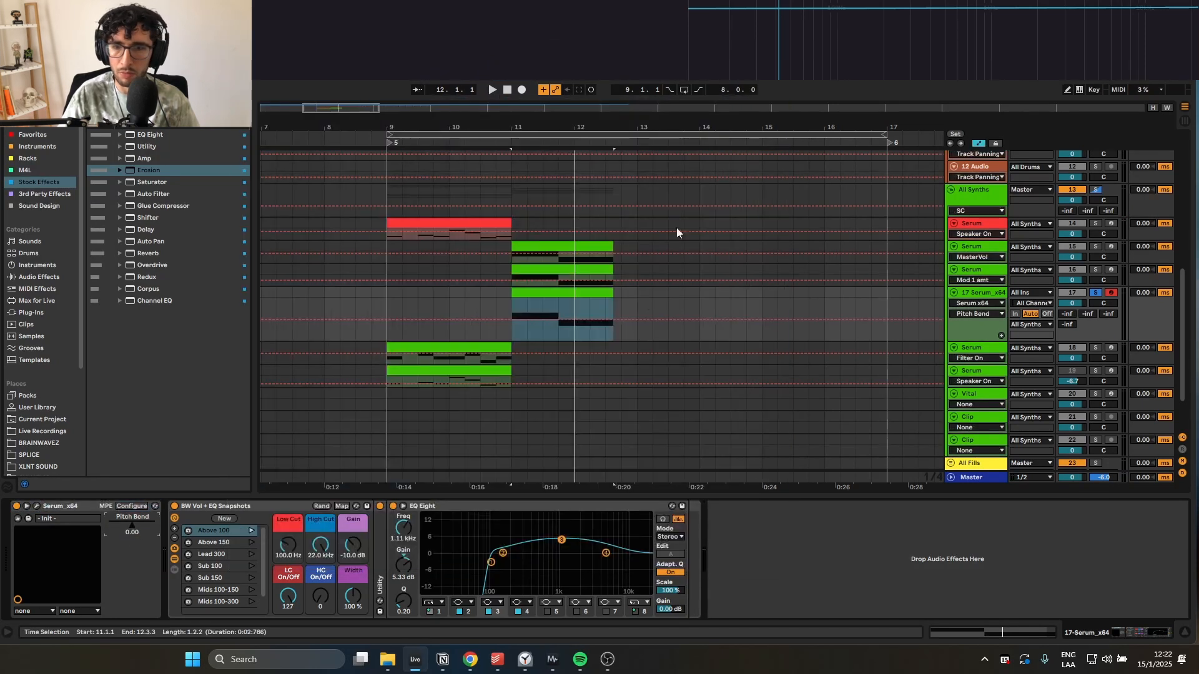
pyautogui.press('z')
pyautogui.click(623, 321)
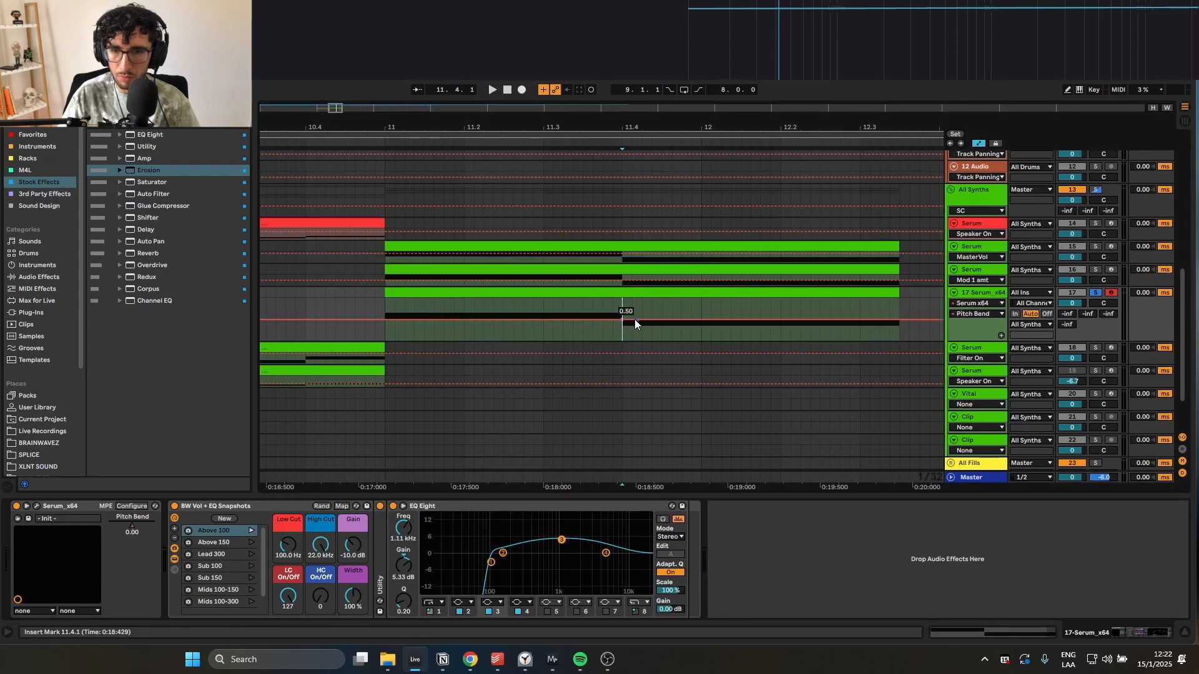
pyautogui.moveTo(631, 329); pyautogui.dragTo(623, 340)
pyautogui.press('space')
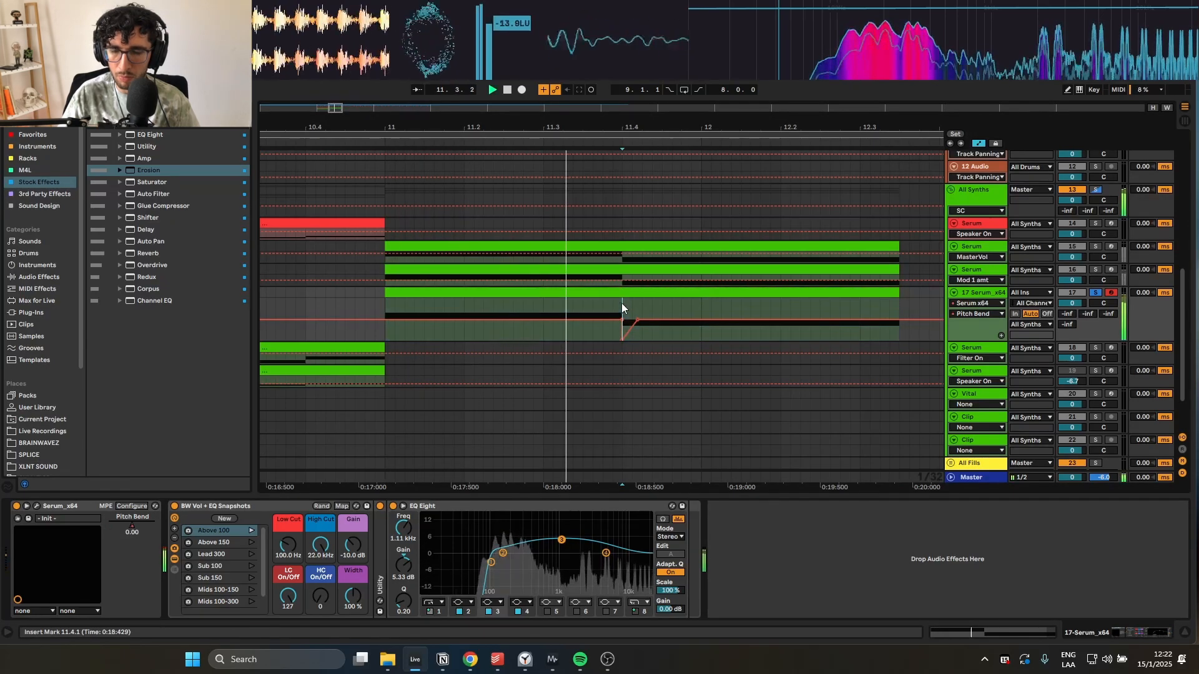
# - Lengthen the Pitch Bend ramp after 11.4.1 and curve it, checking the glide by ear during playback
pyautogui.press('space')
pyautogui.press('space')
pyautogui.moveTo(638, 320); pyautogui.dragTo(652, 320)
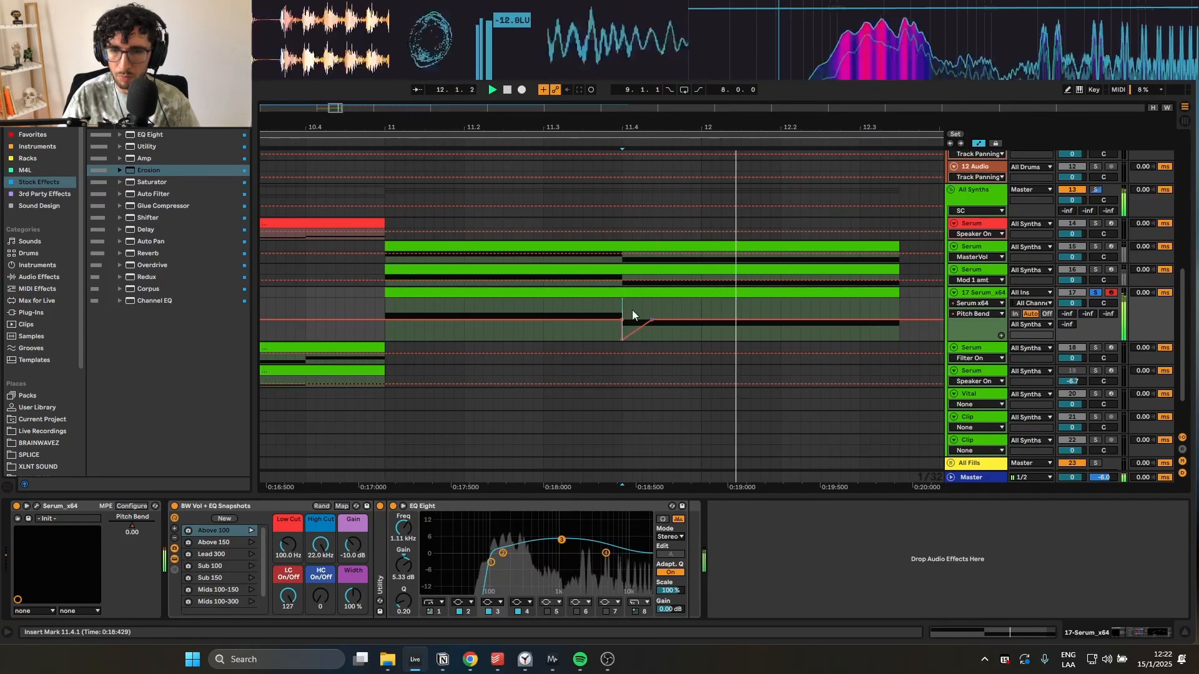
pyautogui.press('space')
pyautogui.press('space')
pyautogui.press('space')
pyautogui.press('space')
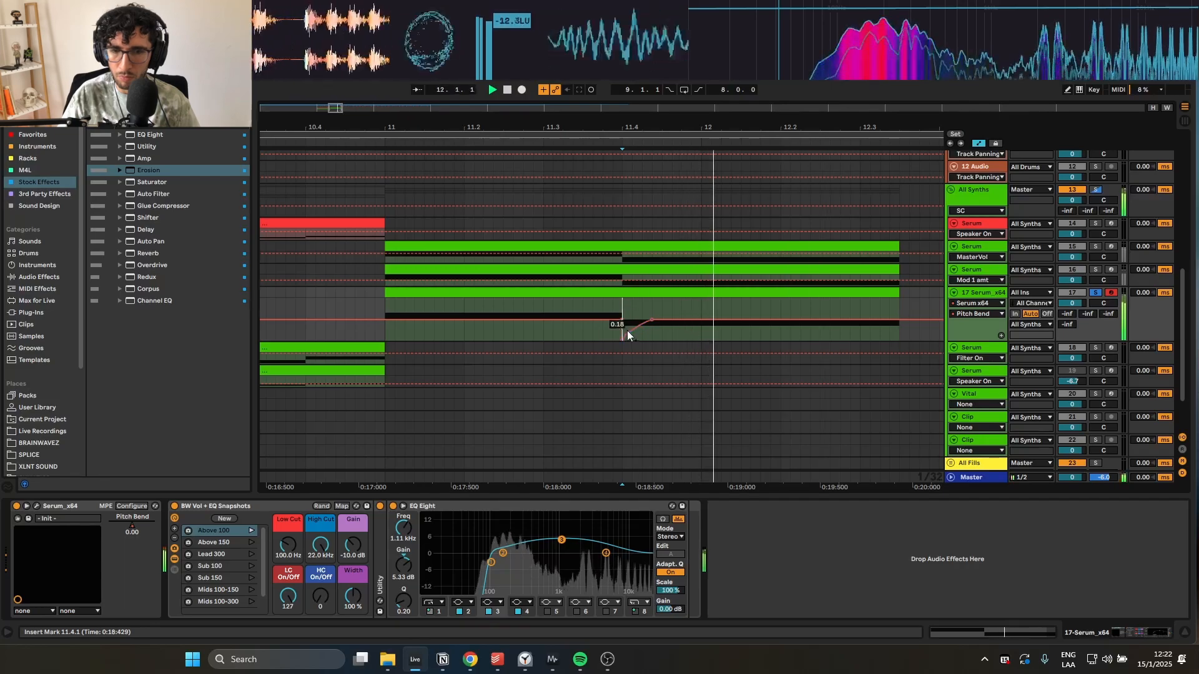
pyautogui.press('space')
pyautogui.press('space')
# - Play the bar 11 bass clip on track 17, comparing the pitch bend soloed and with the full mix
pyautogui.click(392, 293)
pyautogui.press('space')
pyautogui.press('space')
pyautogui.scroll(-3, 406, 297)
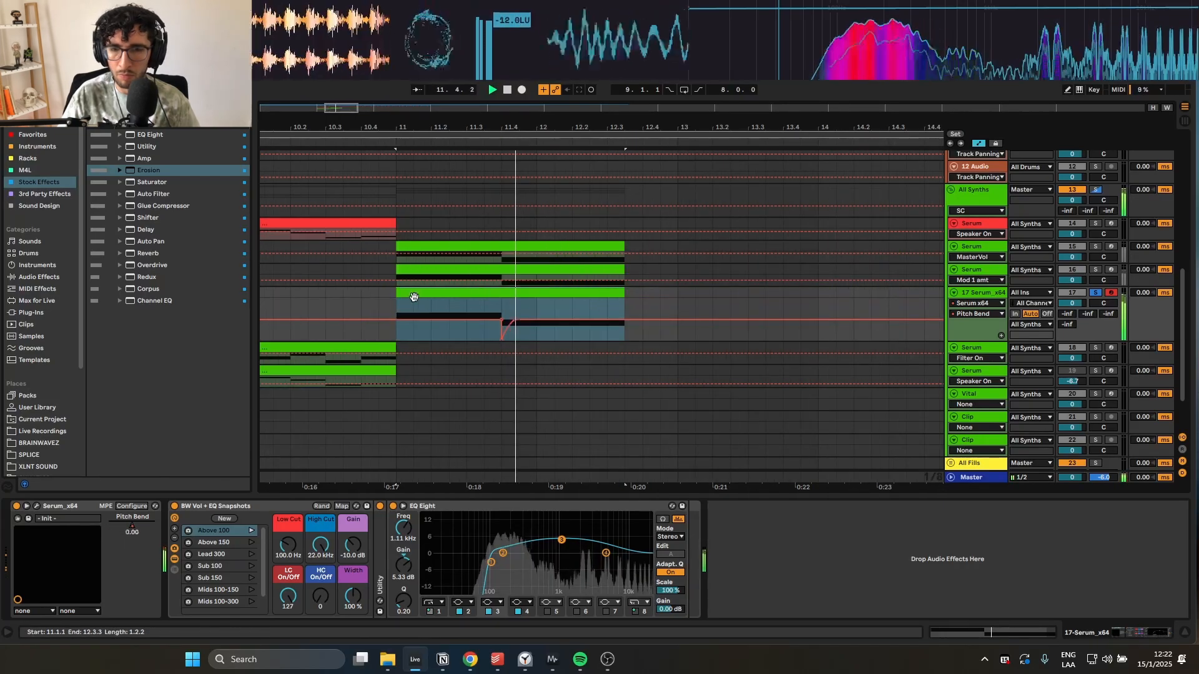
pyautogui.press('s')
pyautogui.press('a')
pyautogui.press('space')
pyautogui.press('space')
pyautogui.press('s')
pyautogui.press('a')
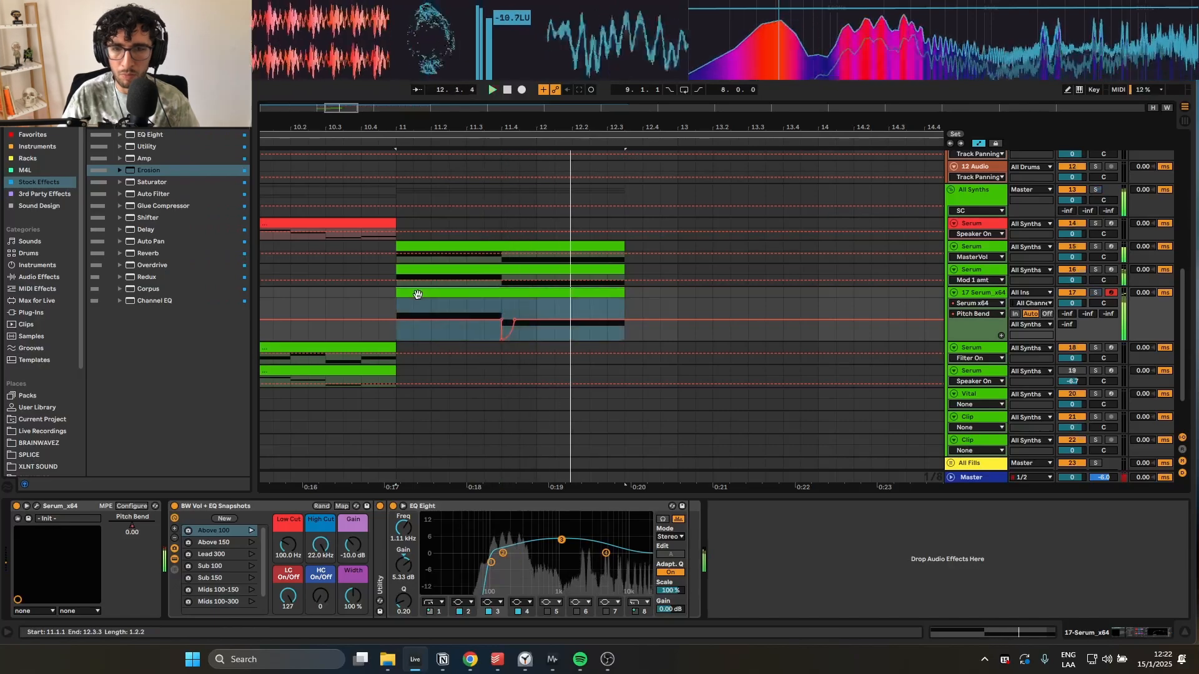
pyautogui.press('space')
pyautogui.press('space')
# - Check the Serum patch and hear track 17 soloed during playback, with the automation lanes hidden
pyautogui.click(38, 505)
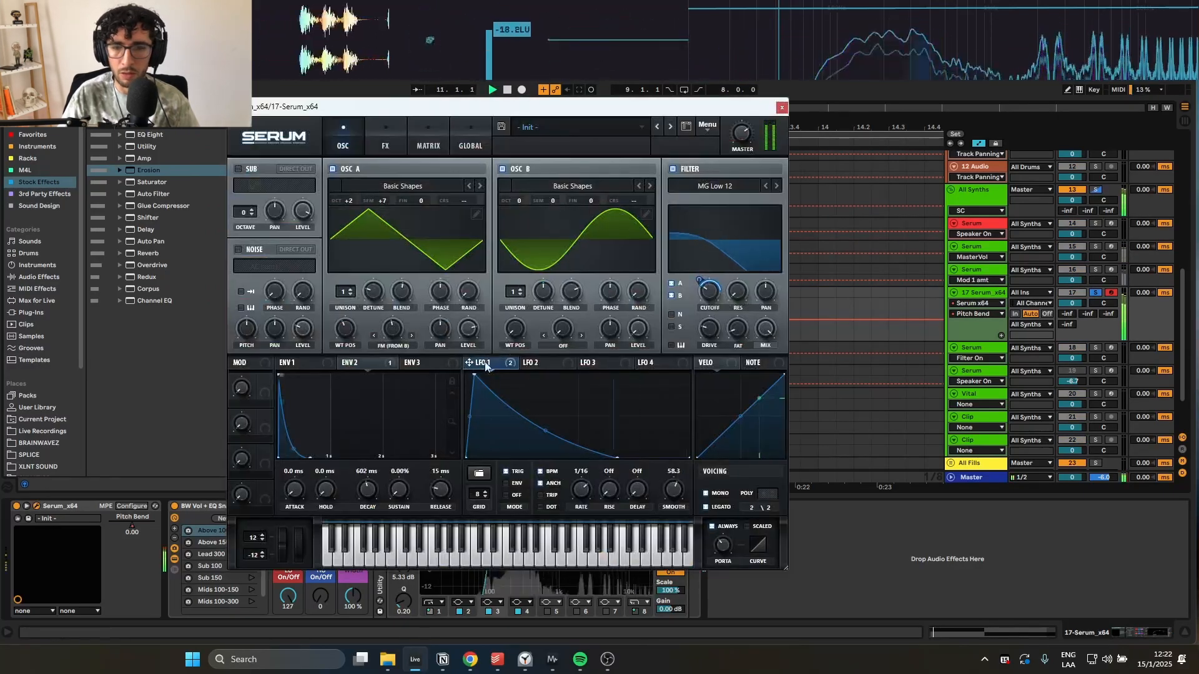
pyautogui.click(358, 130)
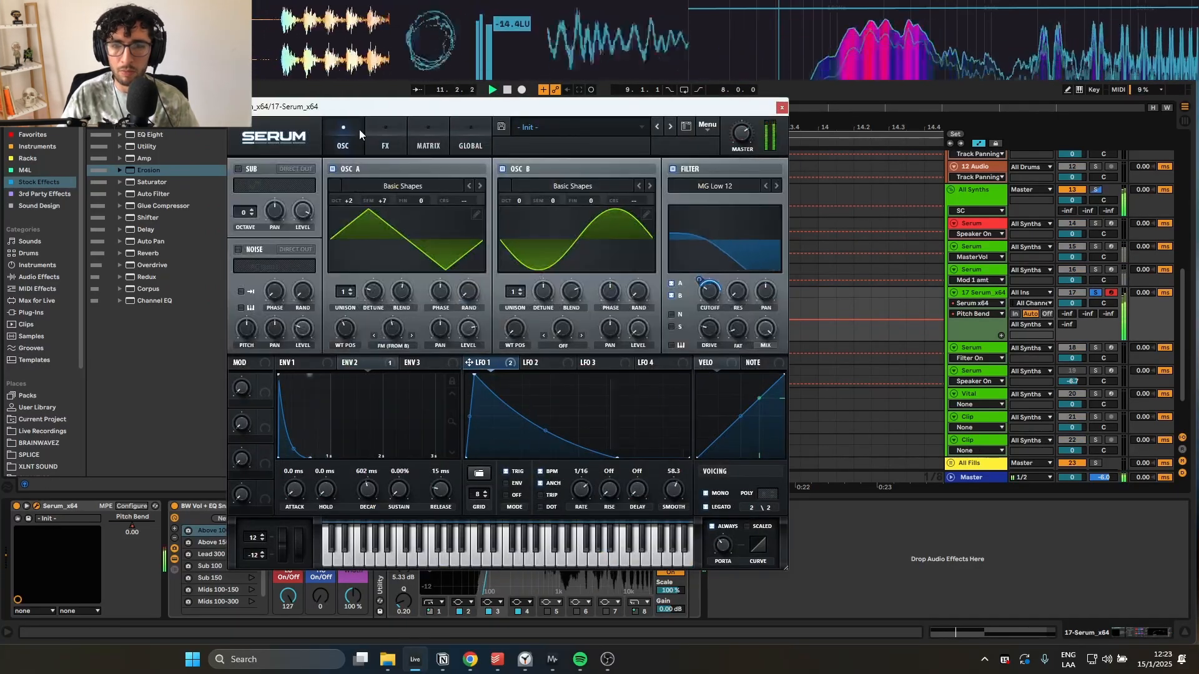
pyautogui.click(781, 107)
pyautogui.scroll(4, 554, 321)
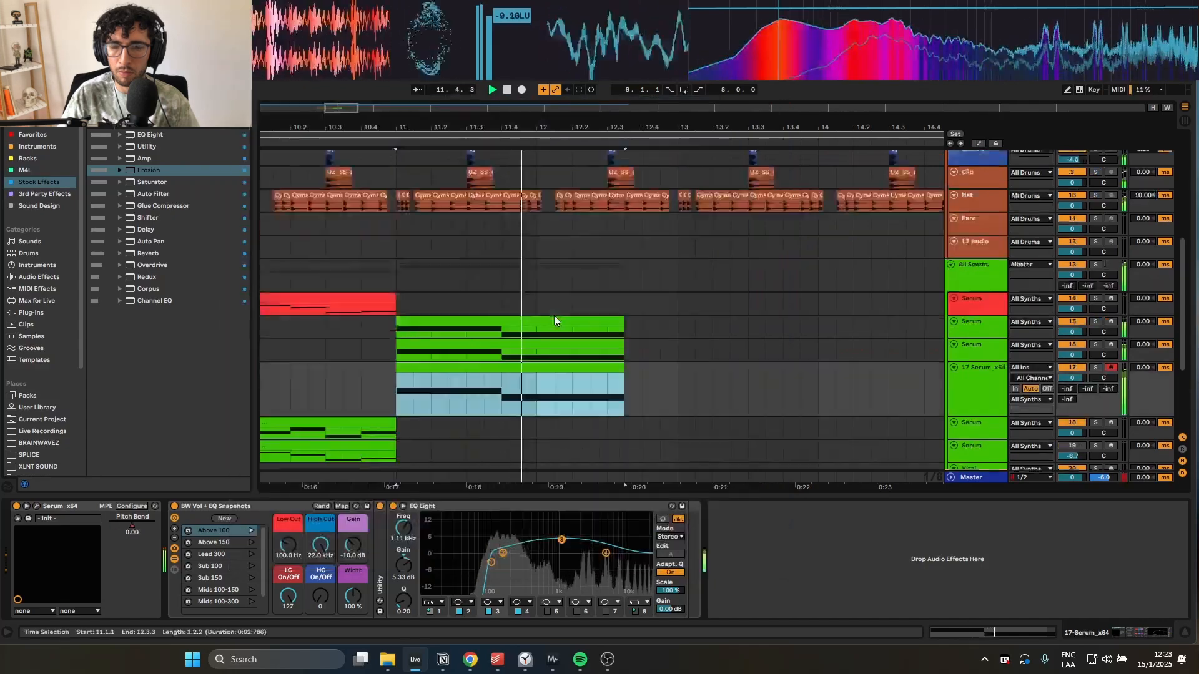
pyautogui.scroll(-3, 550, 321)
pyautogui.scroll(5, 549, 319)
pyautogui.click(479, 296)
pyautogui.press('s')
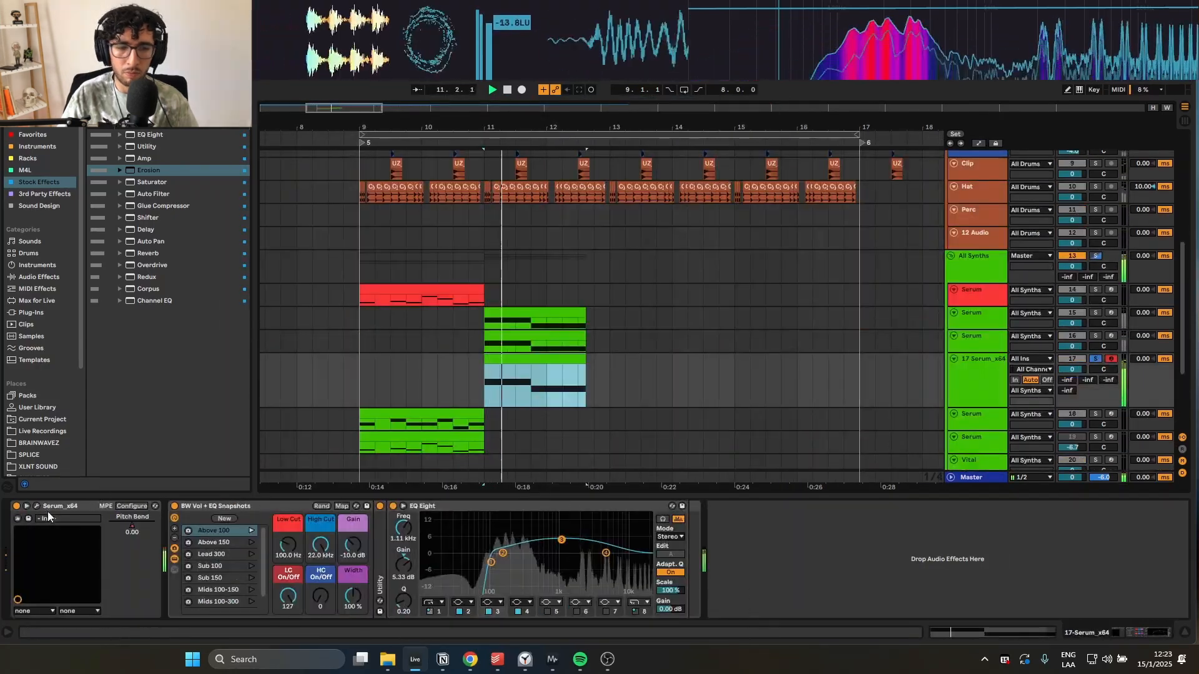
# - Enable the Pre filter on Serum's distortion and raise its frequency to about 1424, comparing soloed and unsoloed
pyautogui.click(36, 506)
pyautogui.click(426, 143)
pyautogui.click(394, 143)
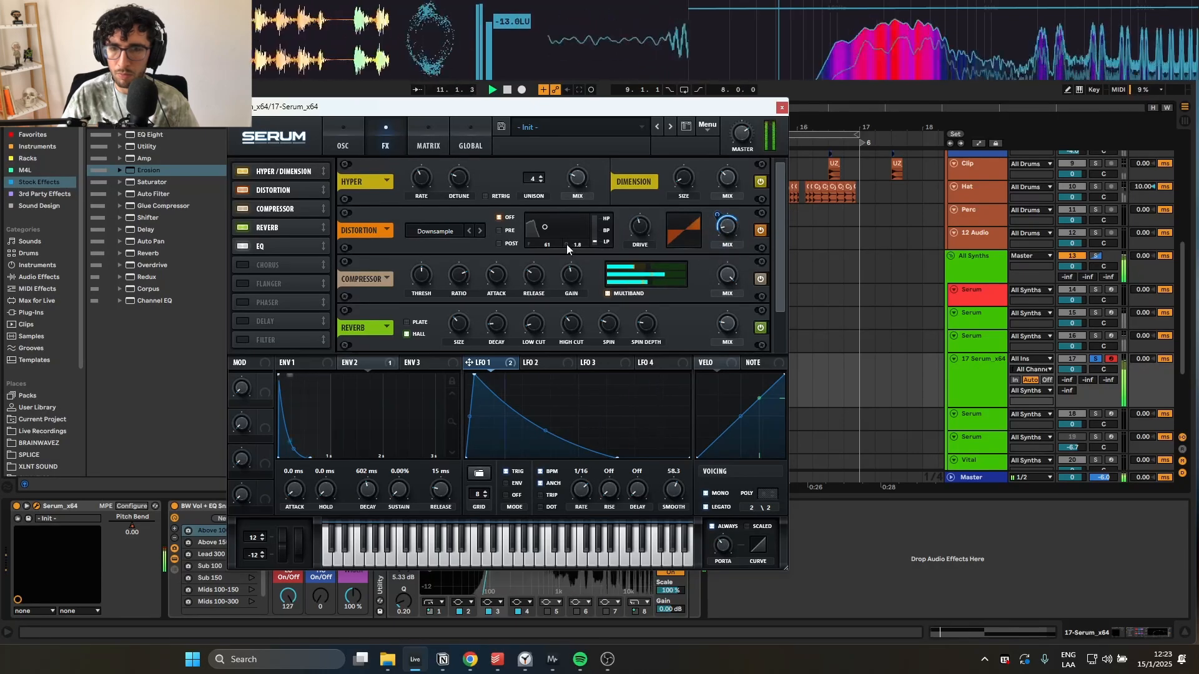
pyautogui.click(502, 231)
pyautogui.moveTo(542, 232); pyautogui.dragTo(572, 227)
pyautogui.press('s')
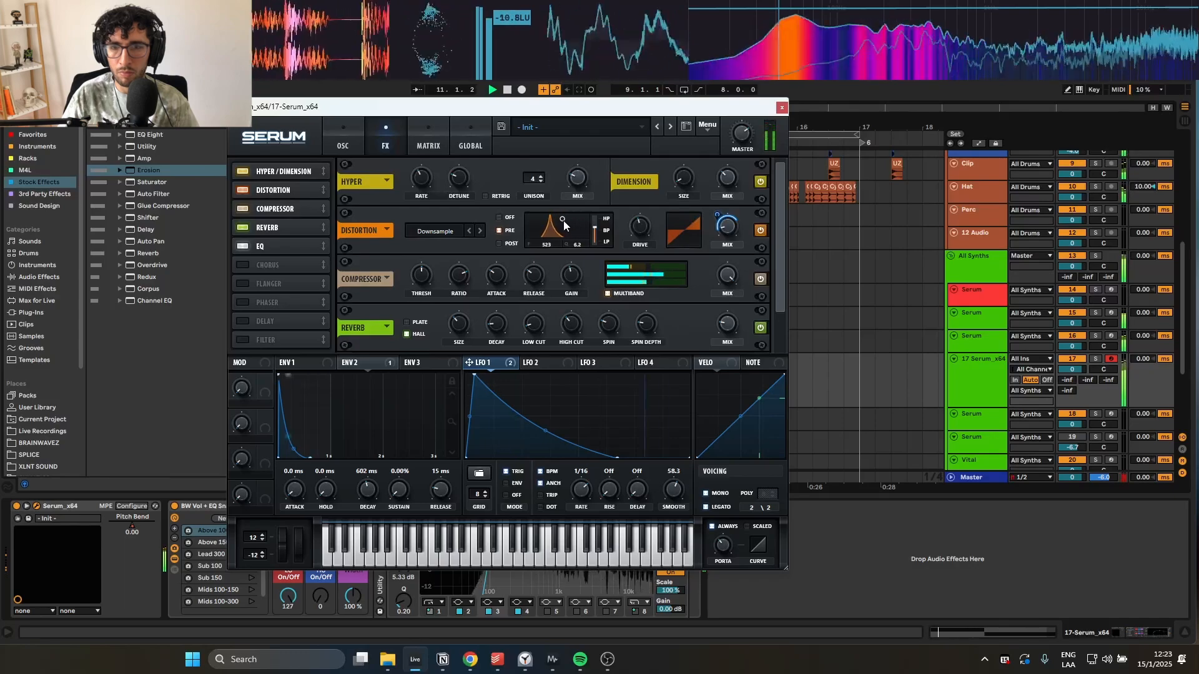
# - Switch the distortion filter to Post and set its frequency to about 1661 with a width of about 0.6, comparing against Off
pyautogui.click(499, 243)
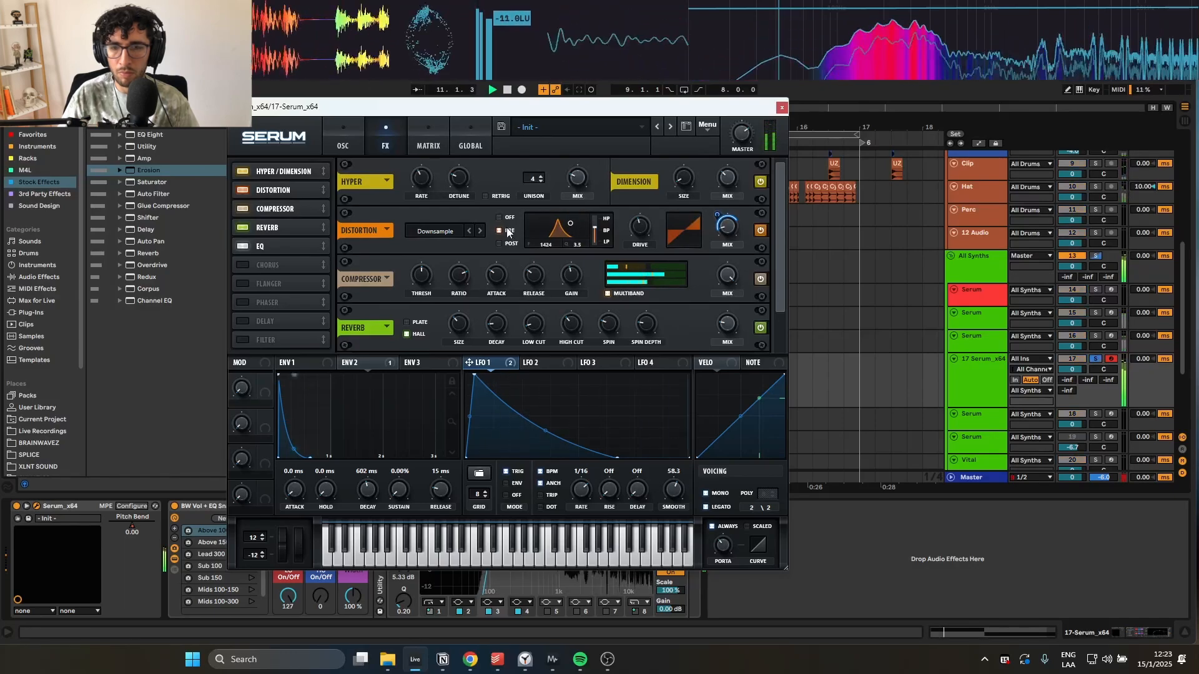
pyautogui.moveTo(570, 223); pyautogui.dragTo(576, 231)
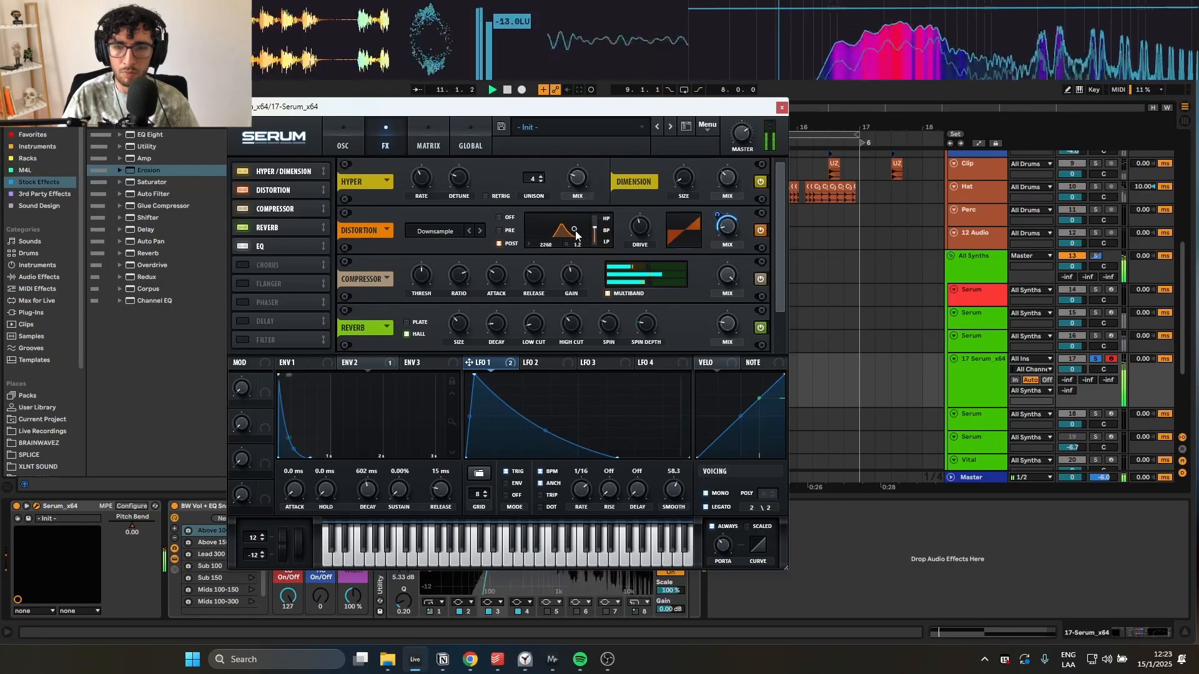
pyautogui.click(515, 218)
pyautogui.click(508, 245)
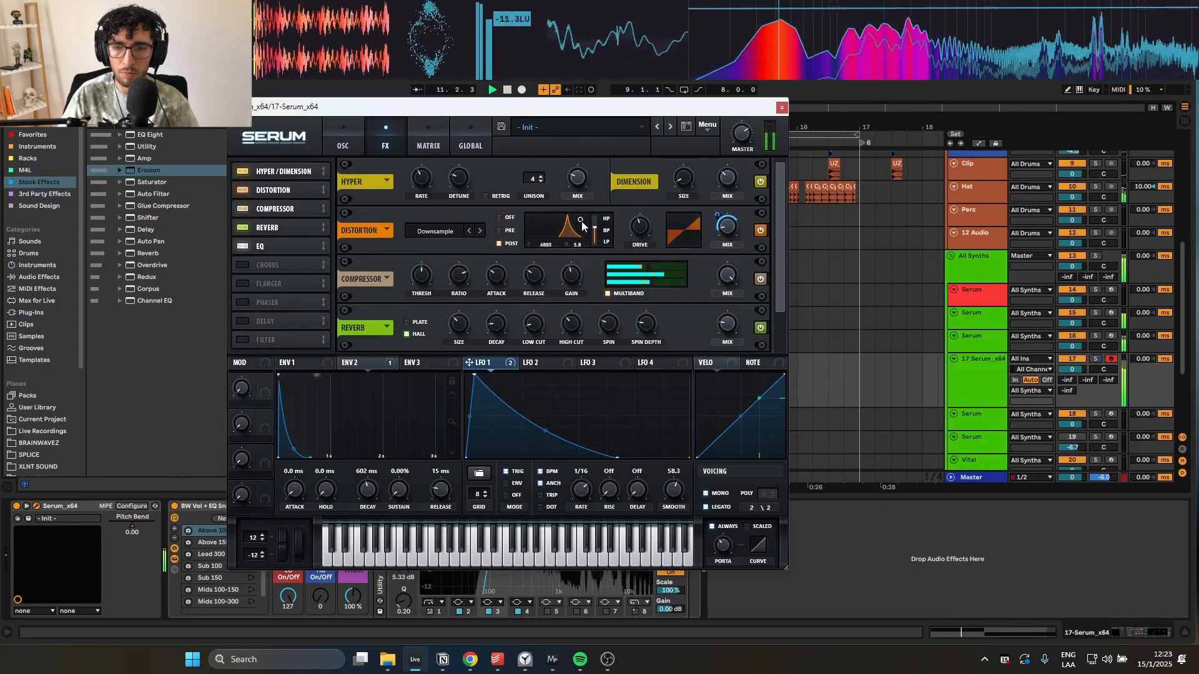
pyautogui.moveTo(578, 229)
pyautogui.mouseDown()
pyautogui.moveTo(590, 186)
pyautogui.moveTo(572, 234)
pyautogui.mouseUp()
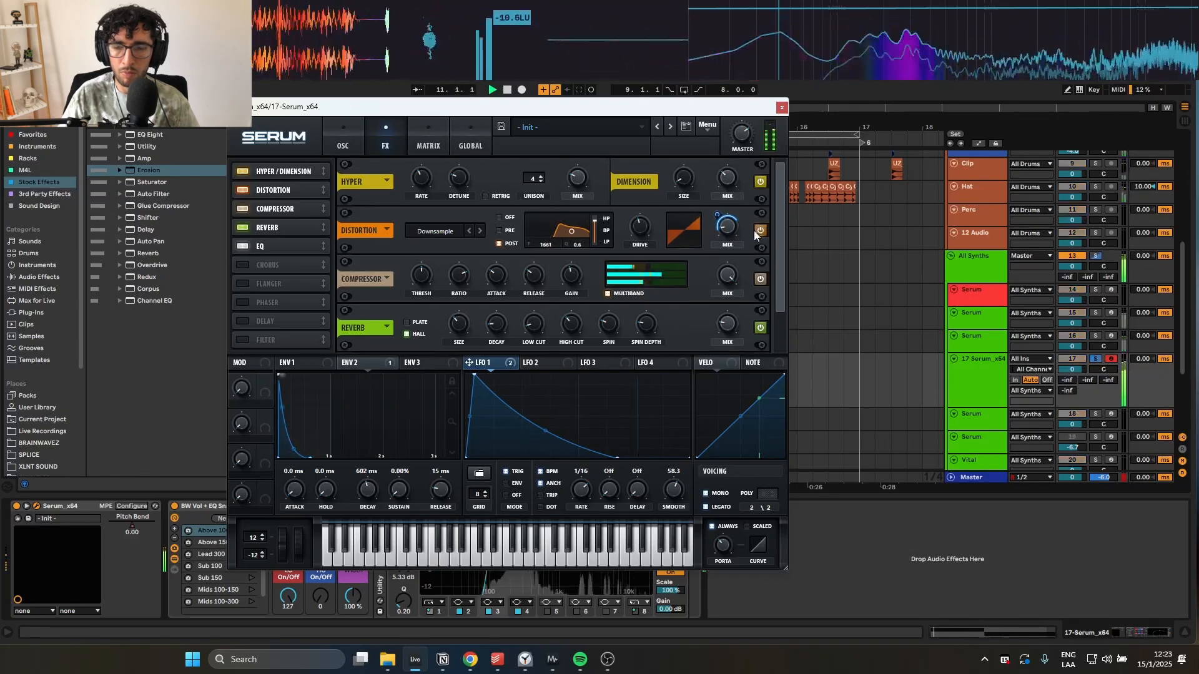
# - Compare the sound with oscillator B off and on, and try about 57% FM warp on oscillator A
pyautogui.click(343, 141)
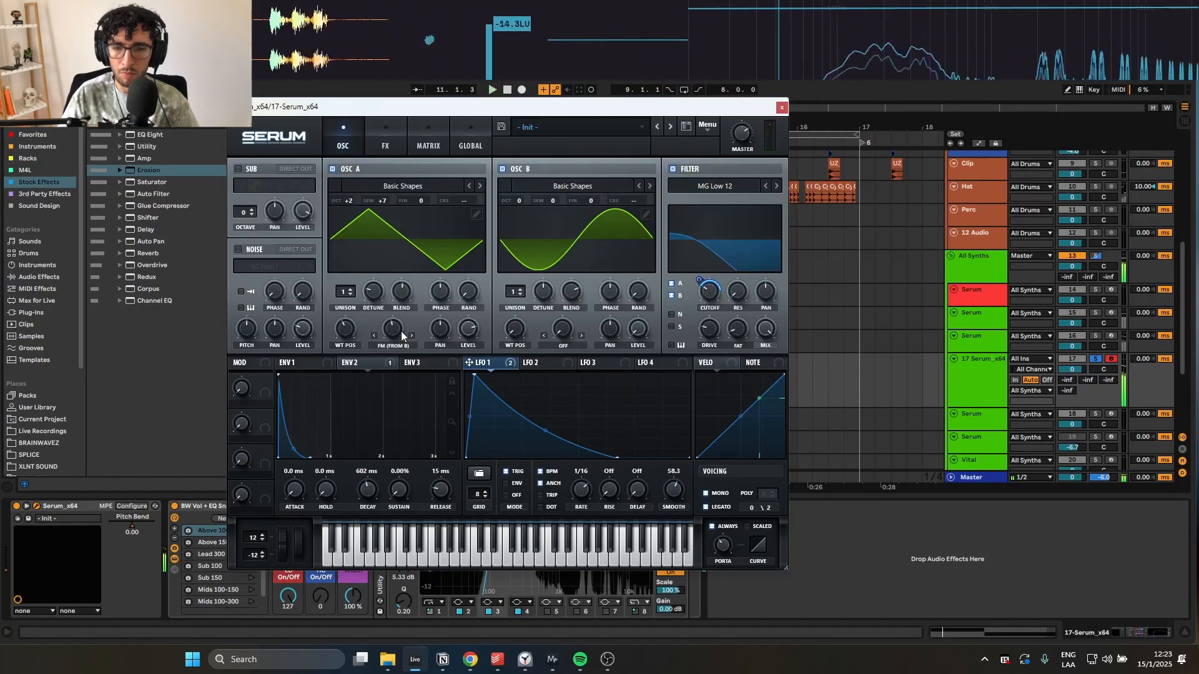
pyautogui.click(503, 169)
pyautogui.click(503, 169)
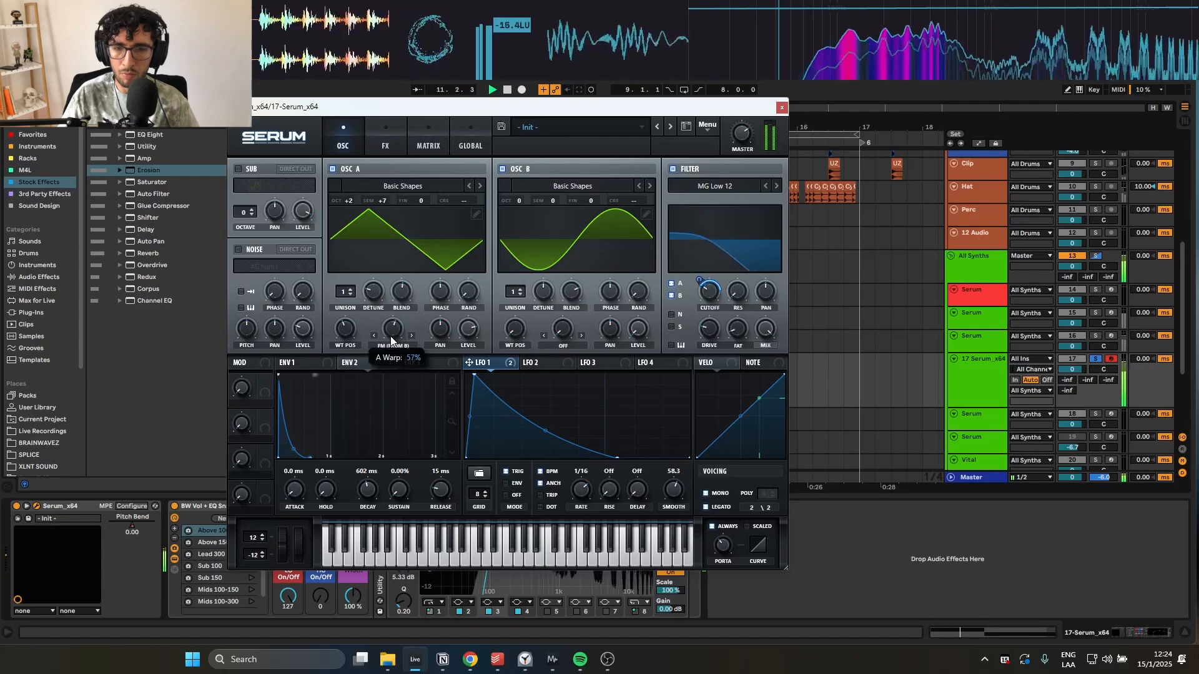
pyautogui.moveTo(399, 349)
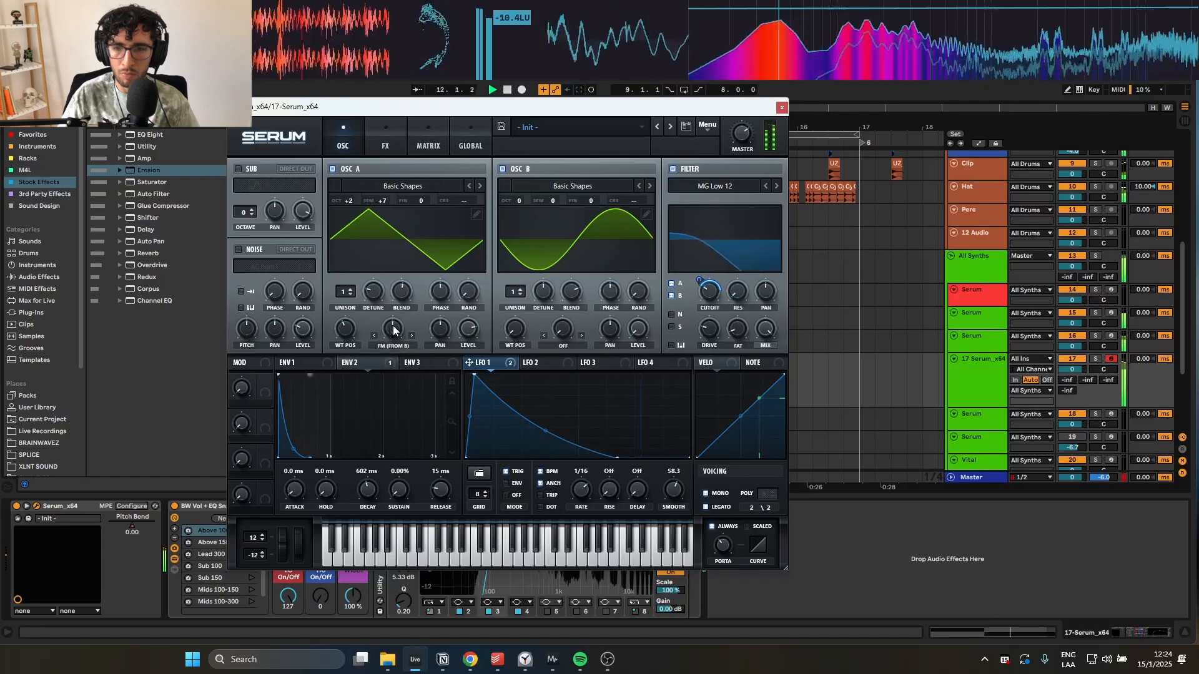
# - Audition track 17's bar 11 bass clip from the arrangement
pyautogui.click(782, 108)
pyautogui.click(461, 254)
pyautogui.press('space')
pyautogui.click(543, 271)
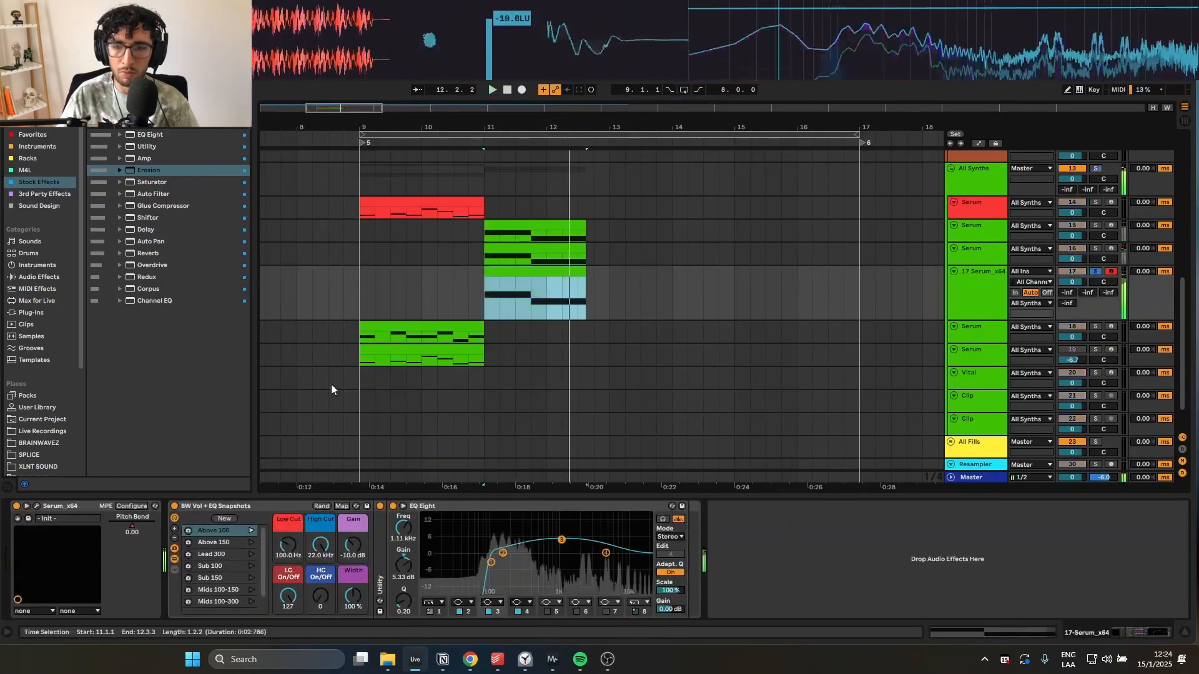
pyautogui.press('space')
pyautogui.press('space')
# - Set oscillator A's FM (from B) warp to 50% during playback and review Serum's modulation matrix
pyautogui.click(37, 506)
pyautogui.press('space')
pyautogui.press('space')
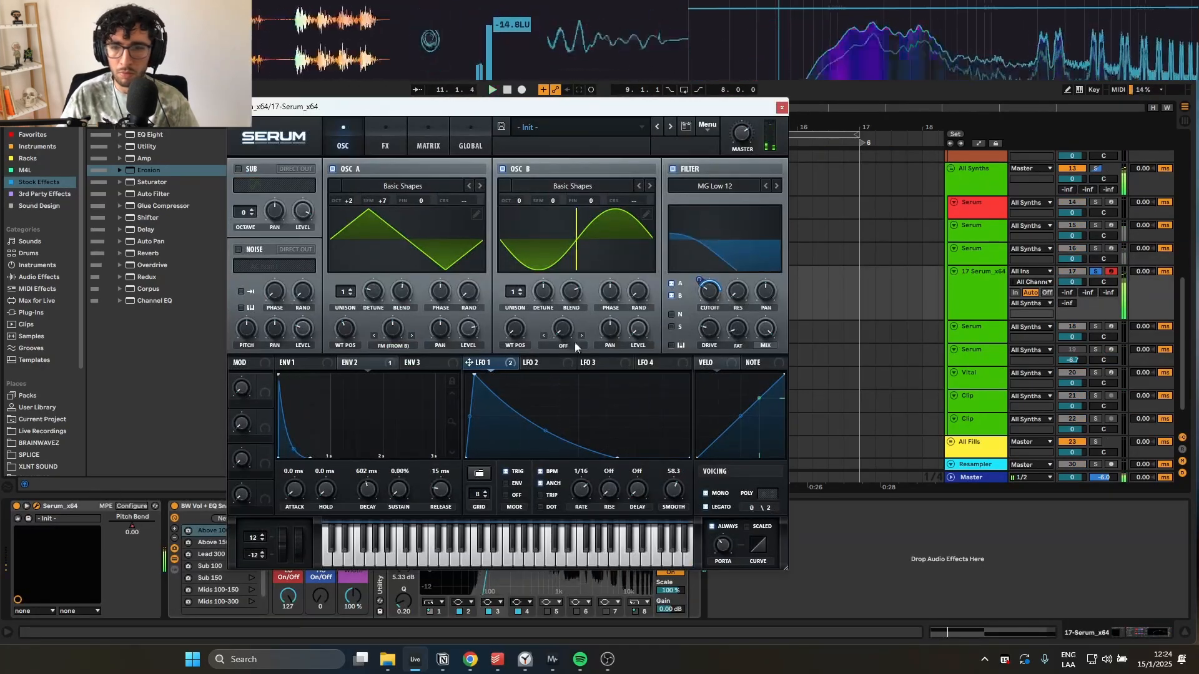
pyautogui.moveTo(399, 329)
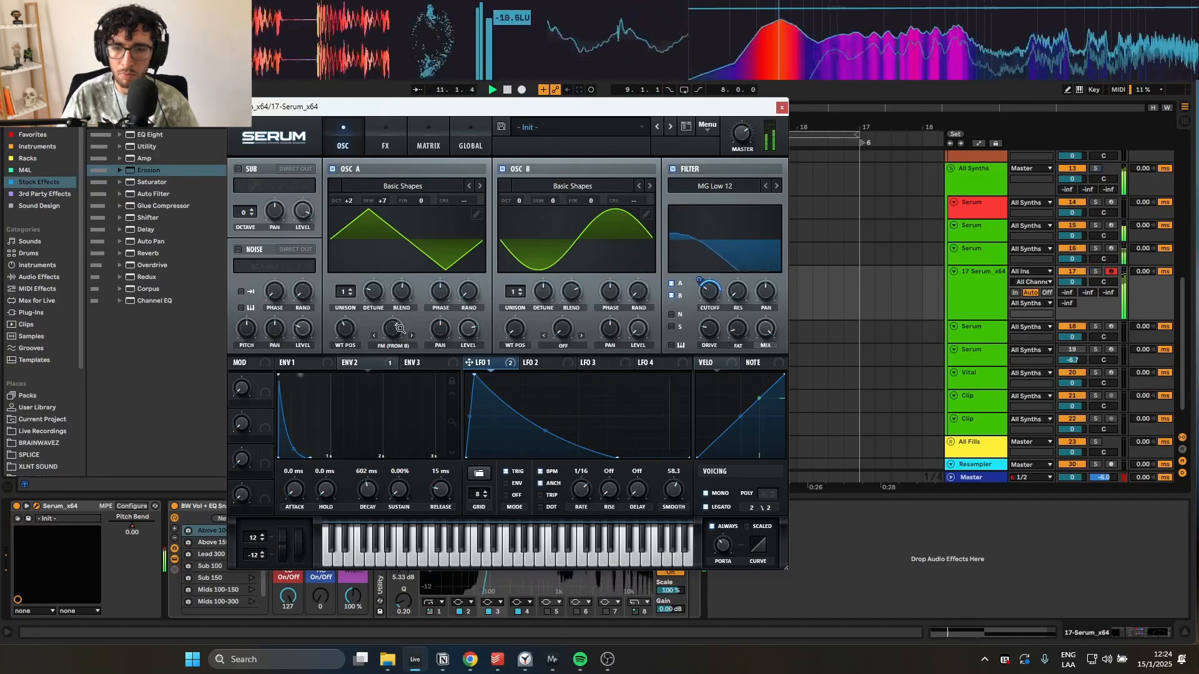
pyautogui.moveTo(393, 344); pyautogui.dragTo(393, 340)
pyautogui.press('space')
pyautogui.press('space')
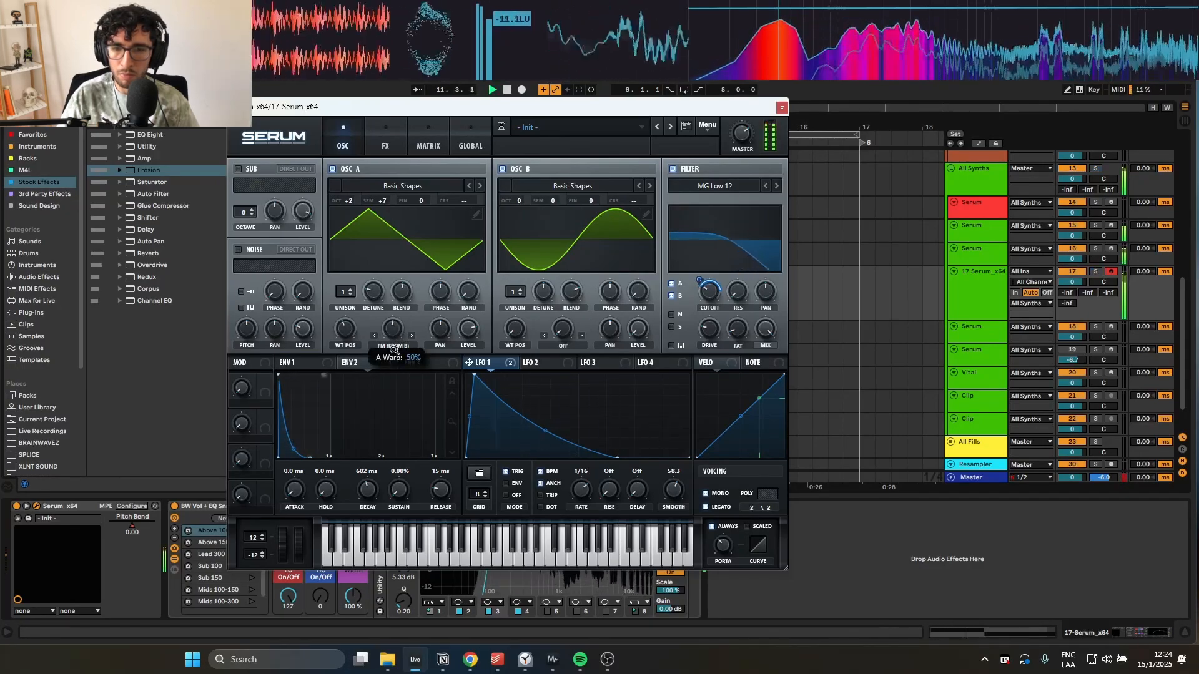
pyautogui.click(426, 145)
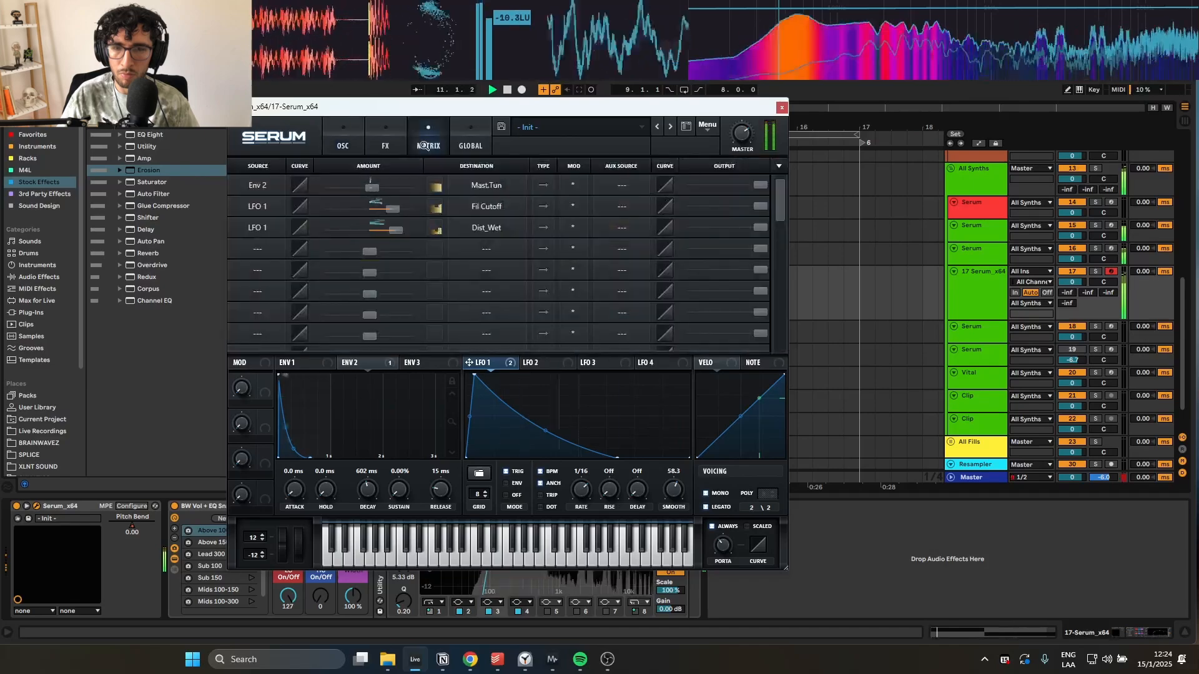
pyautogui.click(782, 108)
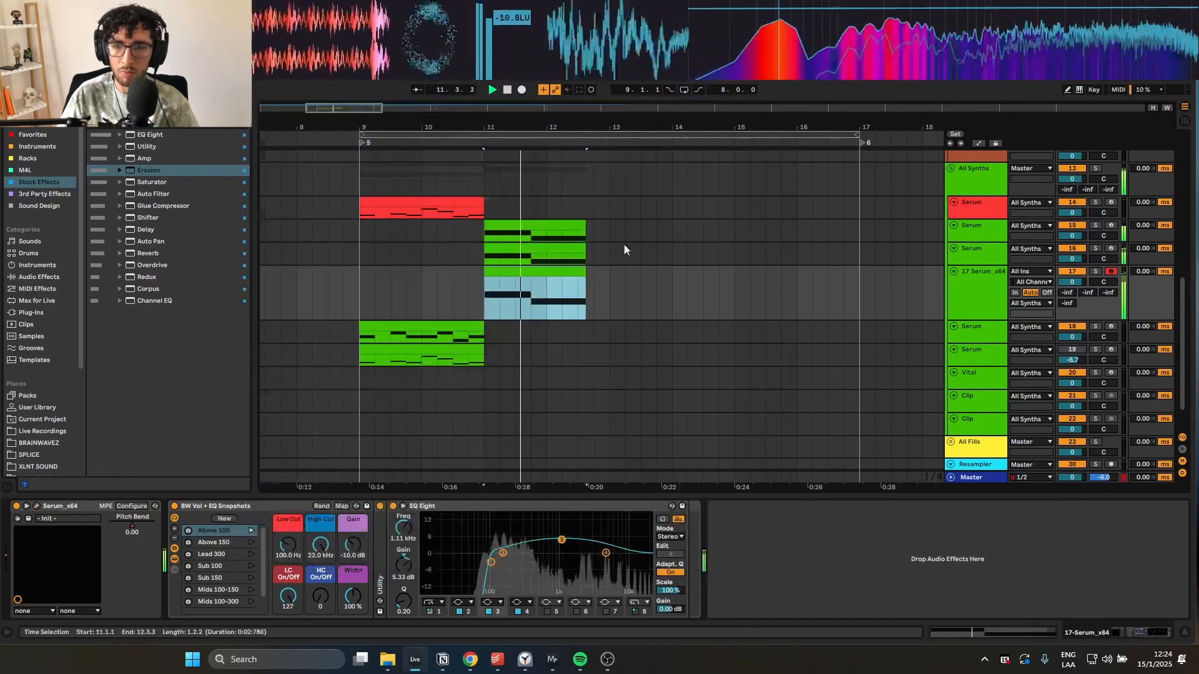
# - Duplicate the bar 11 bass clips on tracks 15 to 17 so the copies start at bar 15
pyautogui.scroll(3, 493, 335)
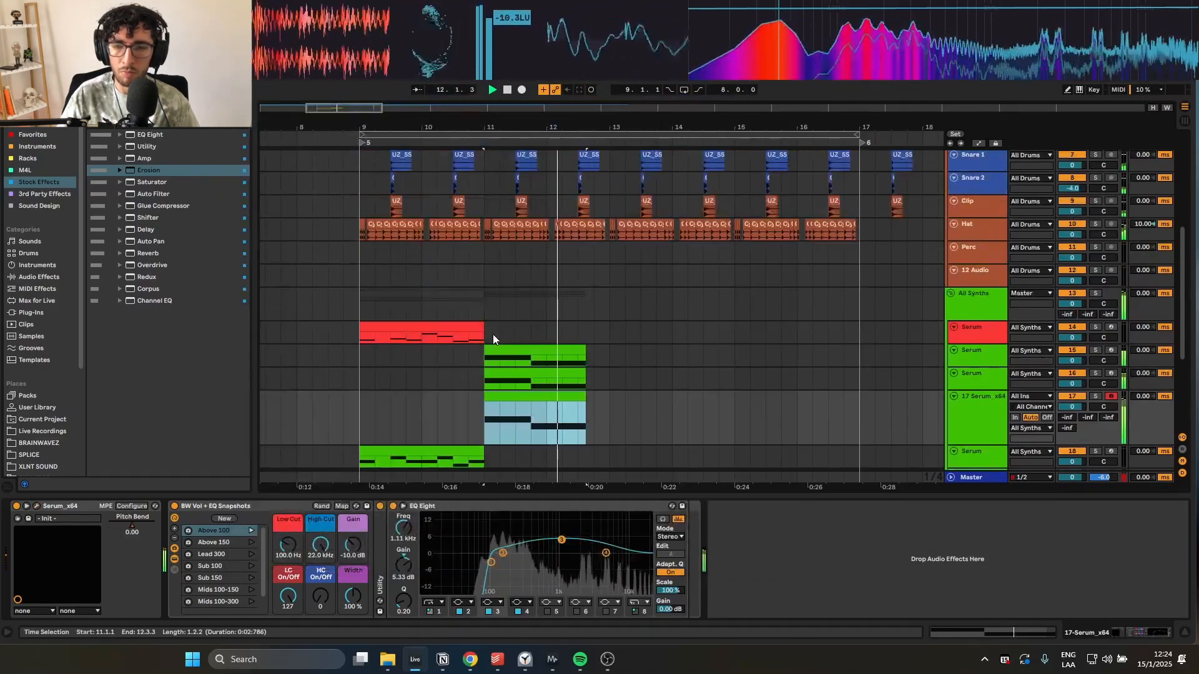
pyautogui.scroll(-1, 502, 348)
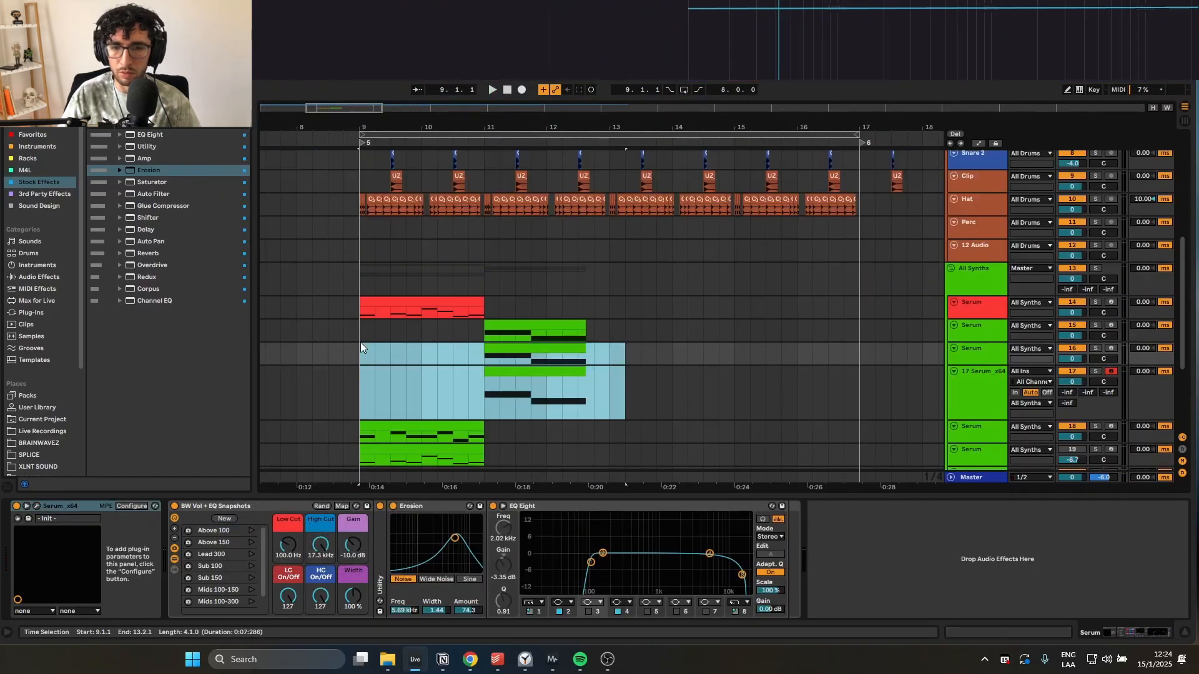
pyautogui.click(362, 340)
pyautogui.moveTo(364, 338); pyautogui.dragTo(602, 382)
pyautogui.hotkey('ctrl', 'd')
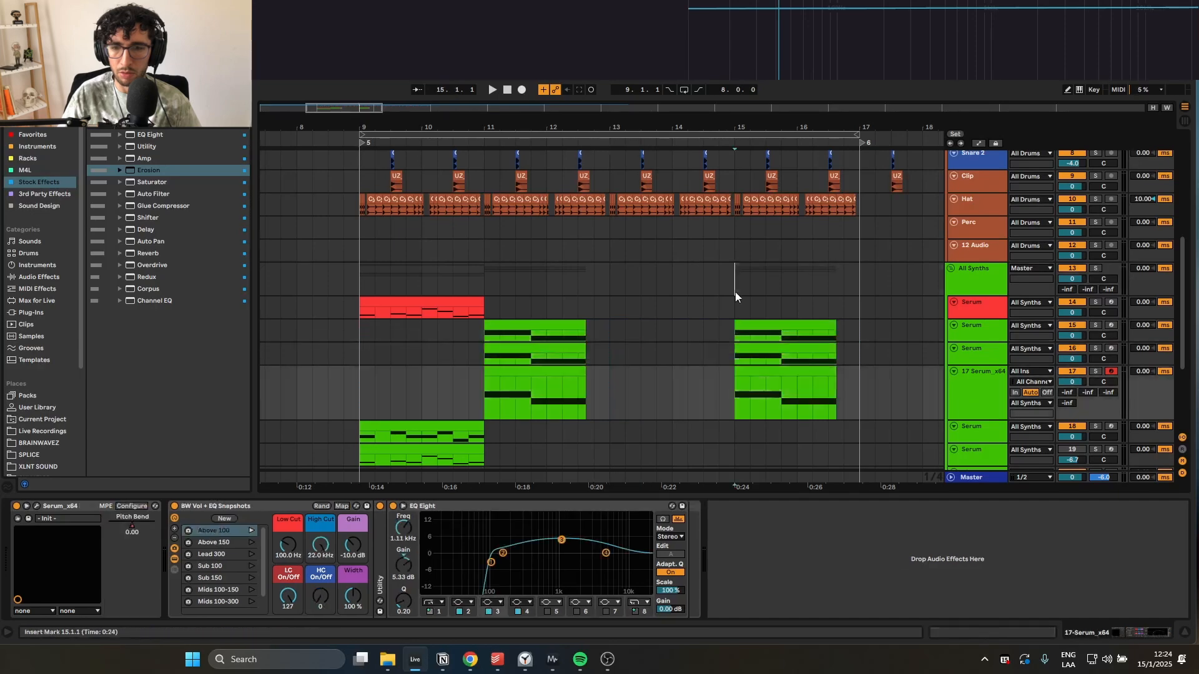
# - Play the copied bass clips from bar 15 and delete their section from 15.3.1 to 15.4.1 on tracks 15 to 17
pyautogui.click(739, 306)
pyautogui.scroll(1, 741, 305)
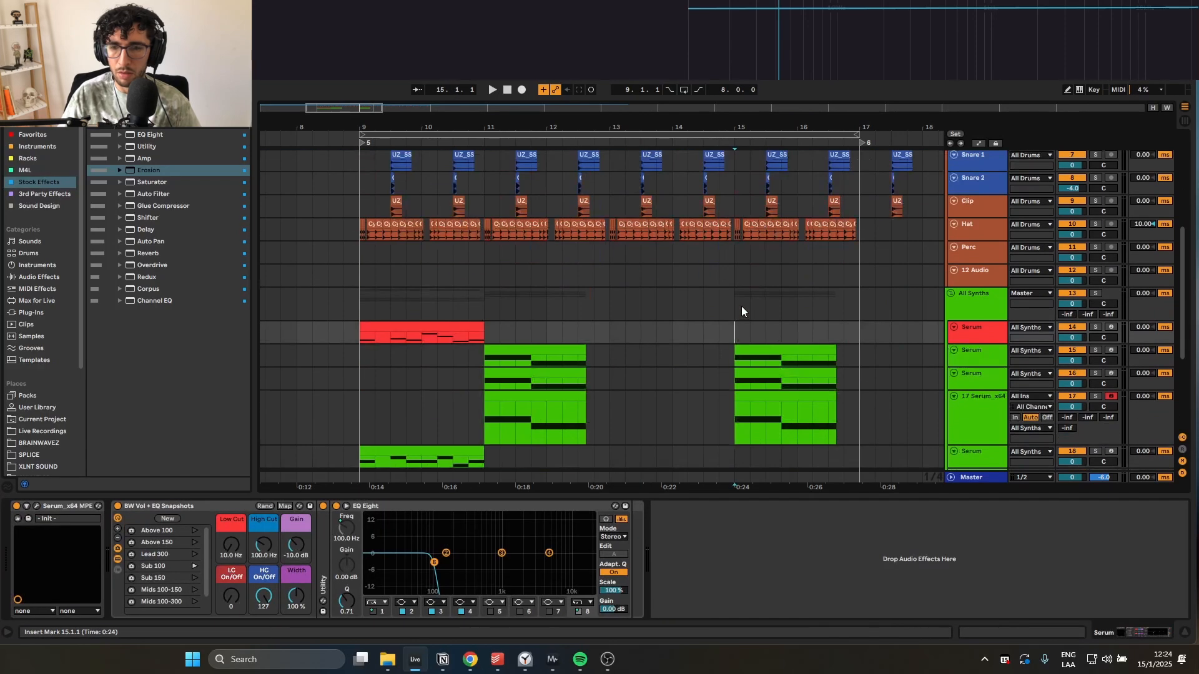
pyautogui.press('-')
pyautogui.click(641, 308)
pyautogui.press('space')
pyautogui.press('space')
pyautogui.click(649, 310)
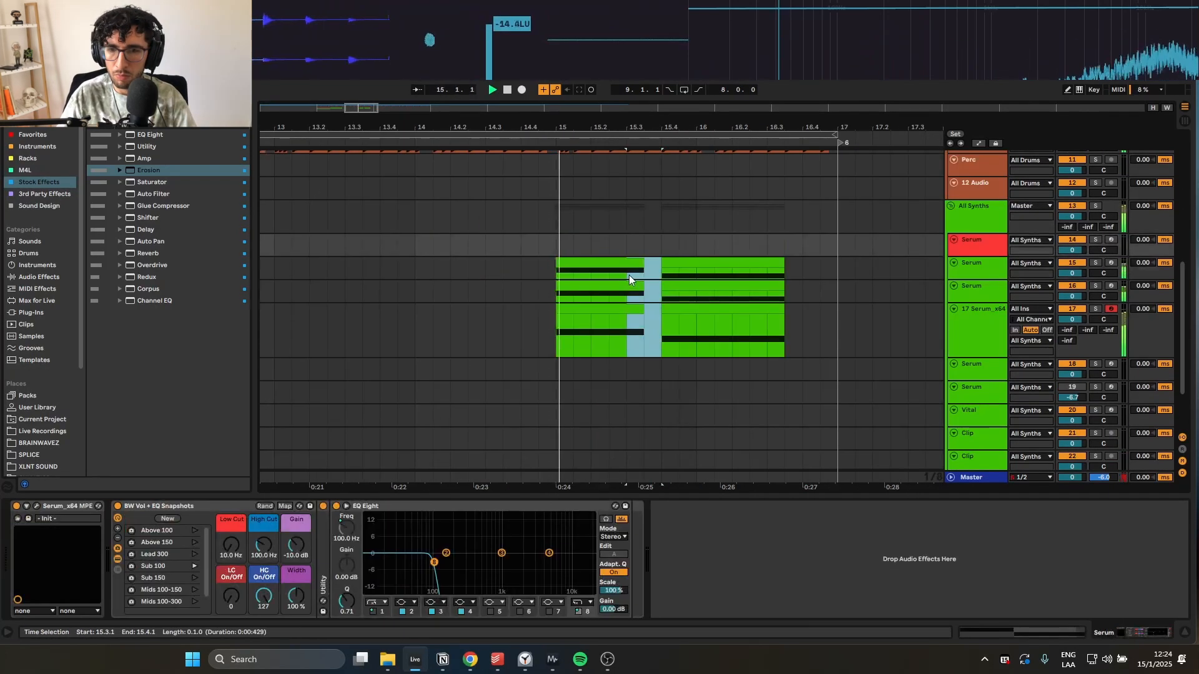
pyautogui.press('Delete')
# - Review how the bass clips on tracks 14 to 19 are laid out between bars 9 and 17
pyautogui.scroll(4, 557, 213)
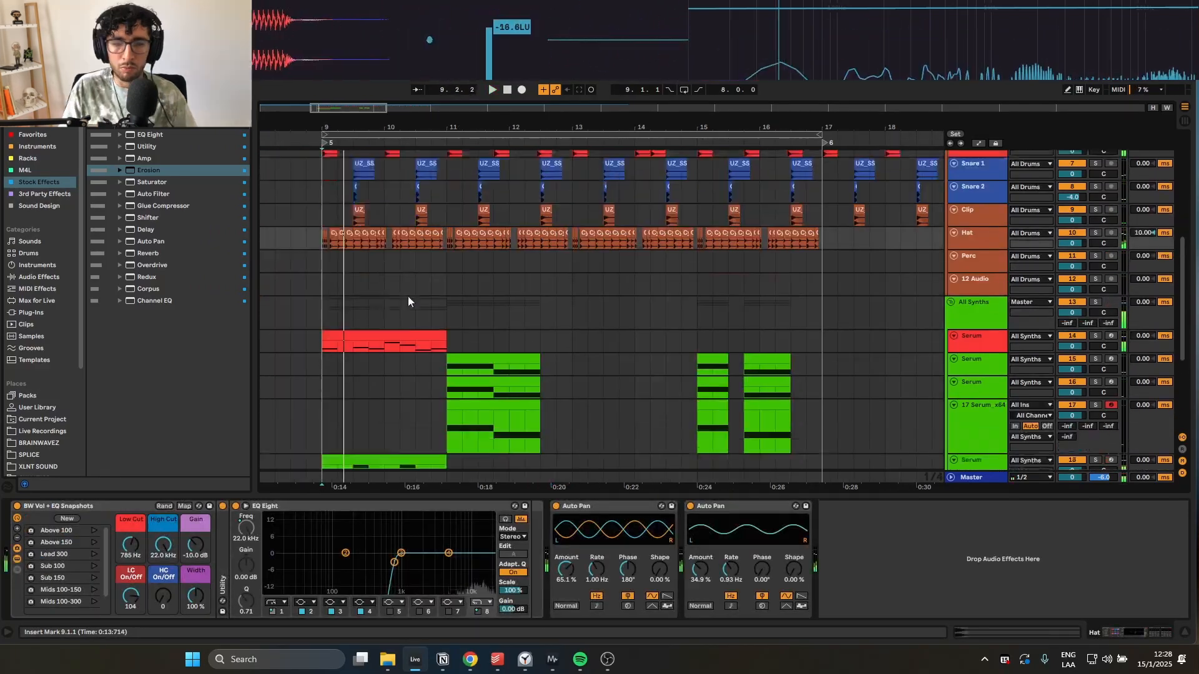
pyautogui.scroll(-5, 407, 296)
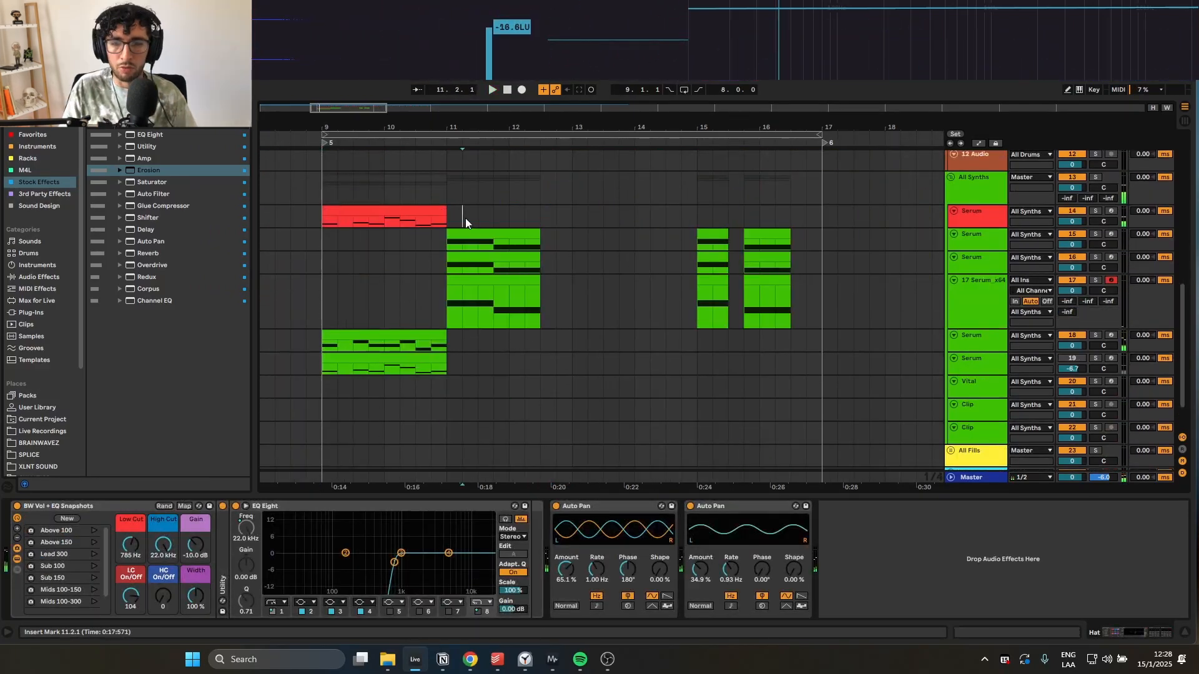
pyautogui.click(454, 180)
pyautogui.scroll(3, 450, 200)
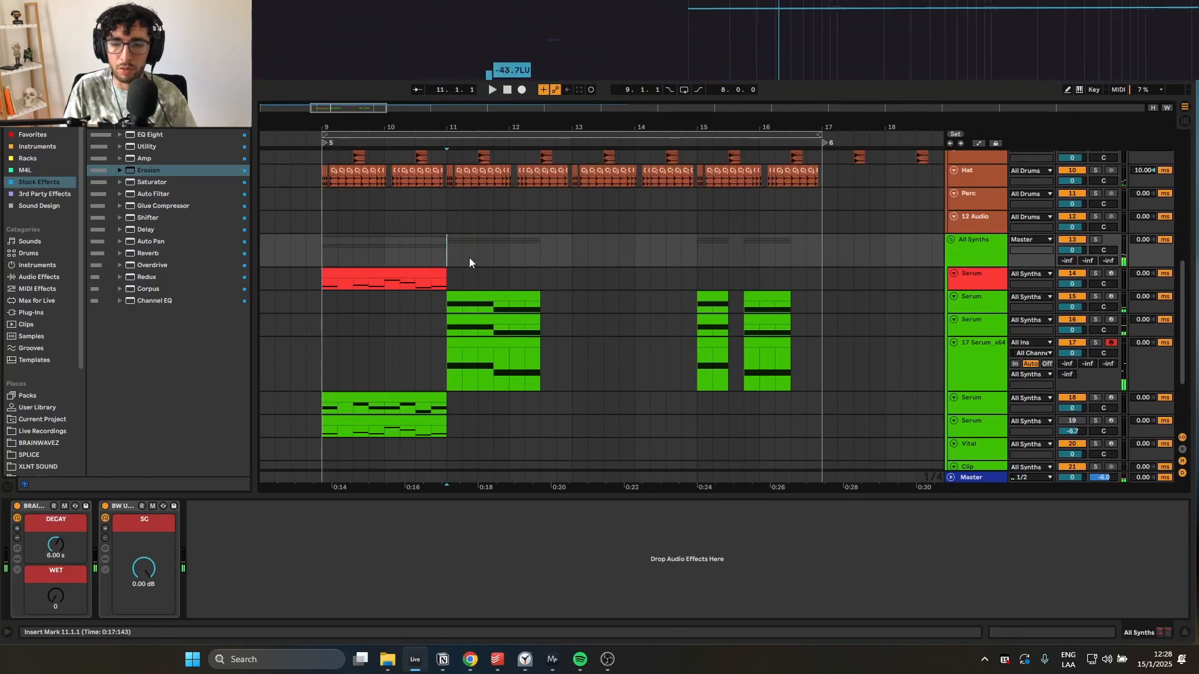
pyautogui.click(437, 292)
pyautogui.click(428, 353)
pyautogui.click(406, 397)
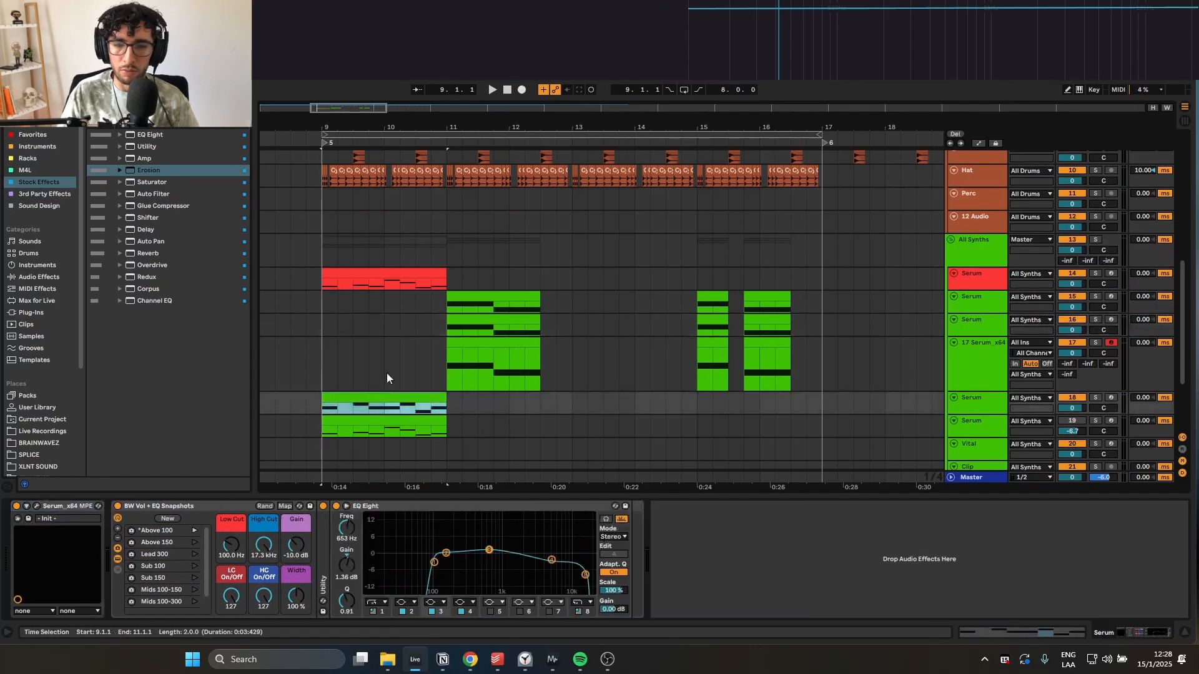
pyautogui.click(336, 345)
pyautogui.moveTo(338, 345); pyautogui.dragTo(430, 357)
pyautogui.click(620, 359)
pyautogui.moveTo(578, 281); pyautogui.dragTo(666, 301)
pyautogui.click(701, 288)
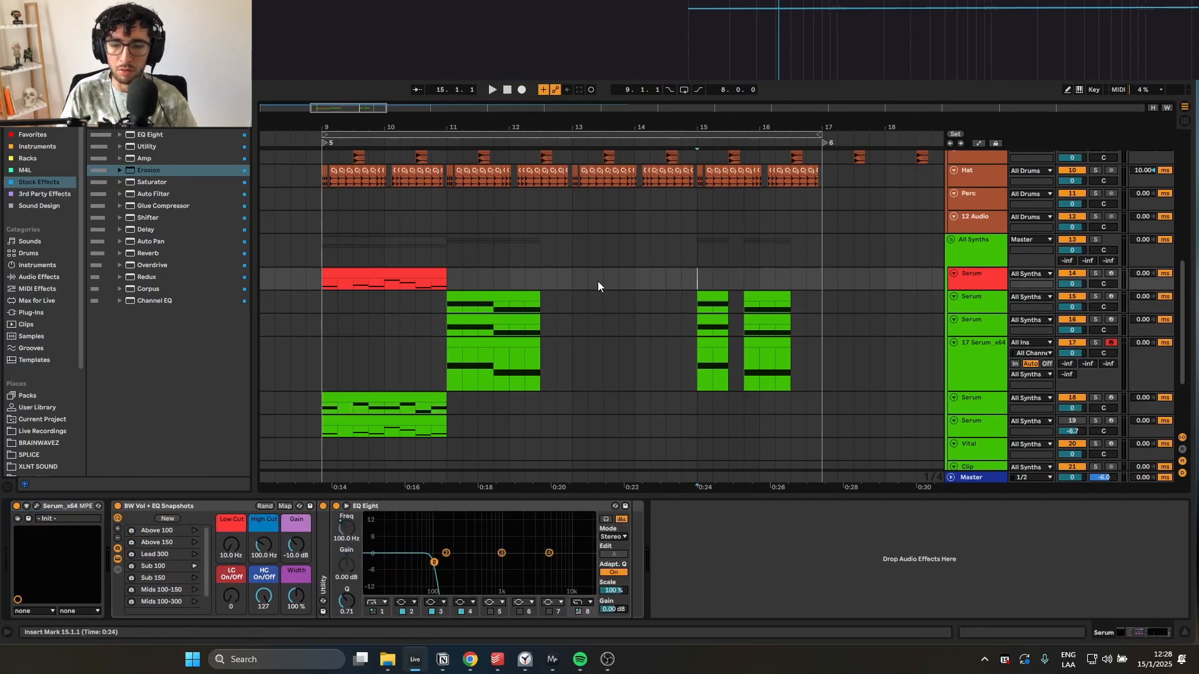
# - Compare the opening bass clips from bar 9 with the bar 11 layers and check the gap from 12.3.1
pyautogui.scroll(-4, 403, 351)
pyautogui.scroll(2, 412, 341)
pyautogui.moveTo(442, 367); pyautogui.dragTo(327, 220)
pyautogui.click(318, 213)
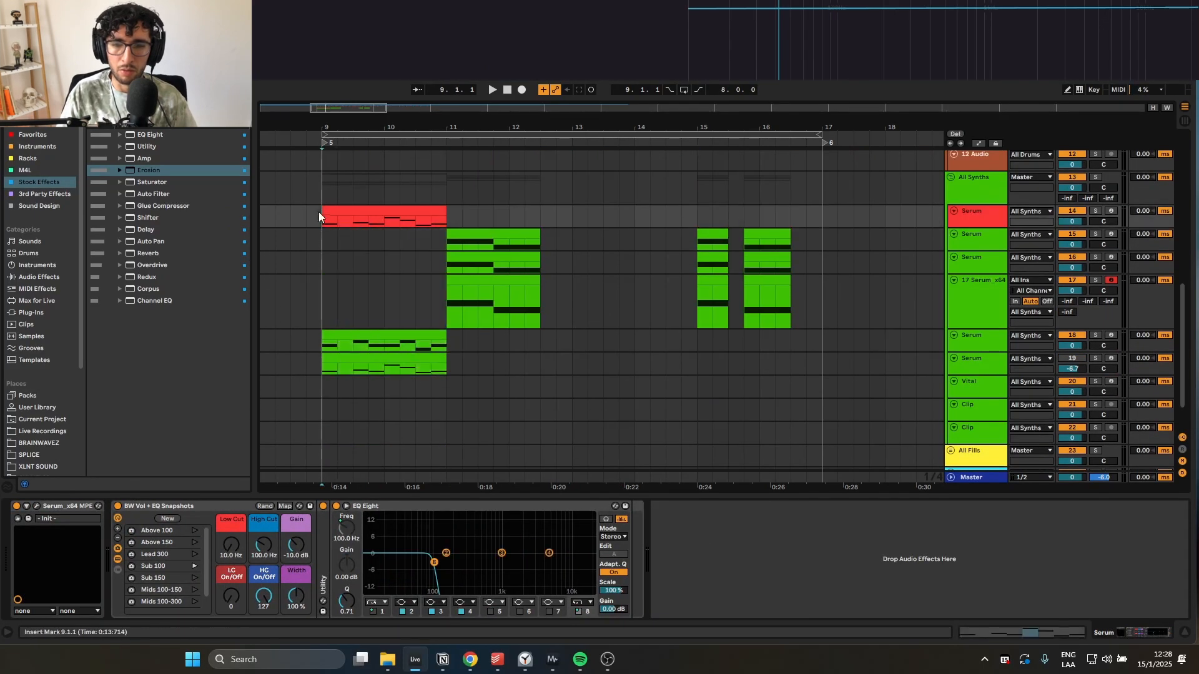
pyautogui.click(509, 241)
pyautogui.click(526, 220)
pyautogui.click(548, 262)
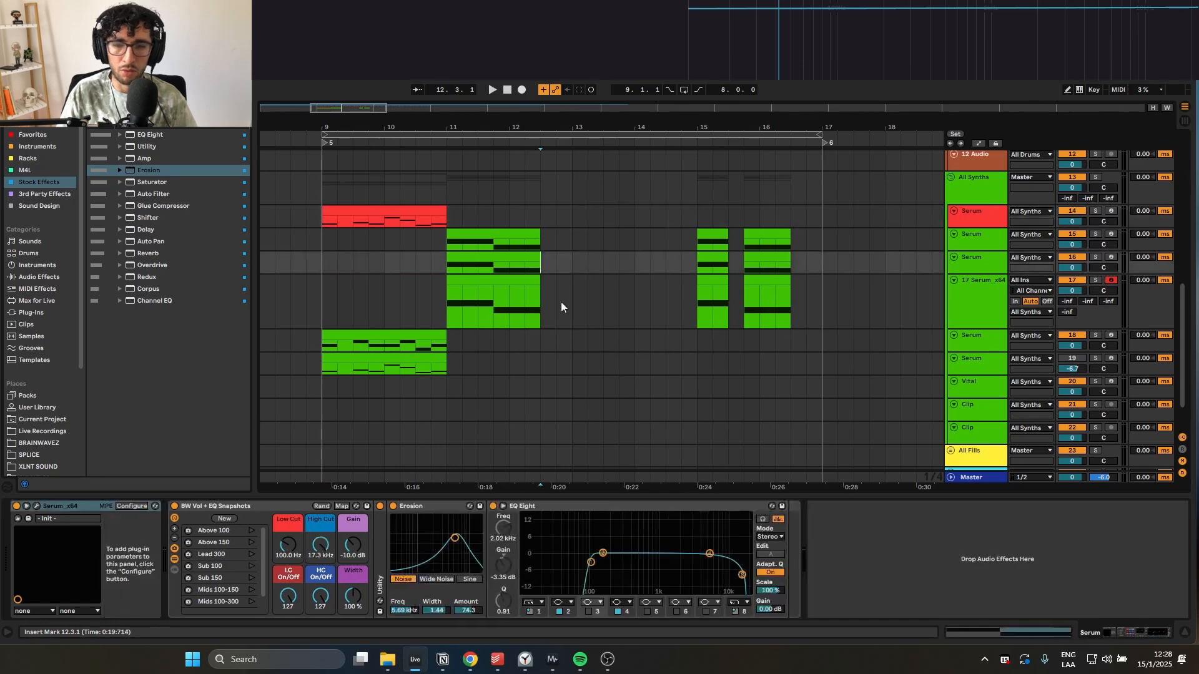
pyautogui.click(561, 302)
pyautogui.click(526, 217)
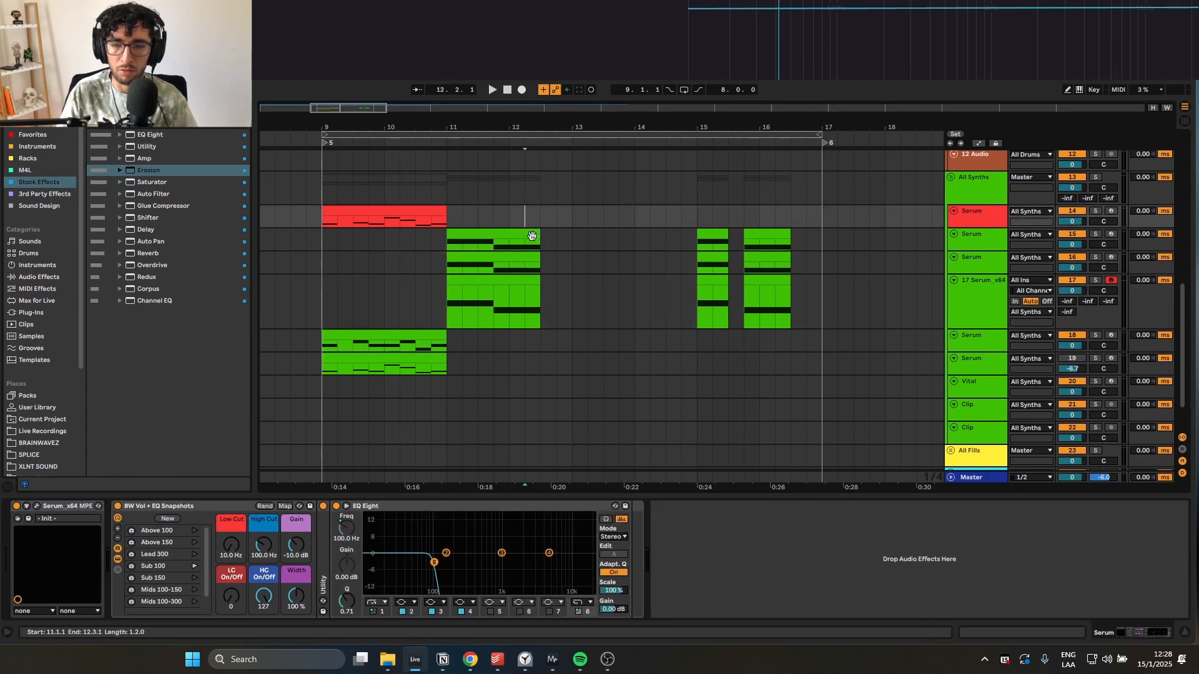
# - Insert a new MIDI track below track 17, place the insert marker at 12.3.1 and arm the new track
pyautogui.scroll(2, 546, 249)
pyautogui.click(984, 327)
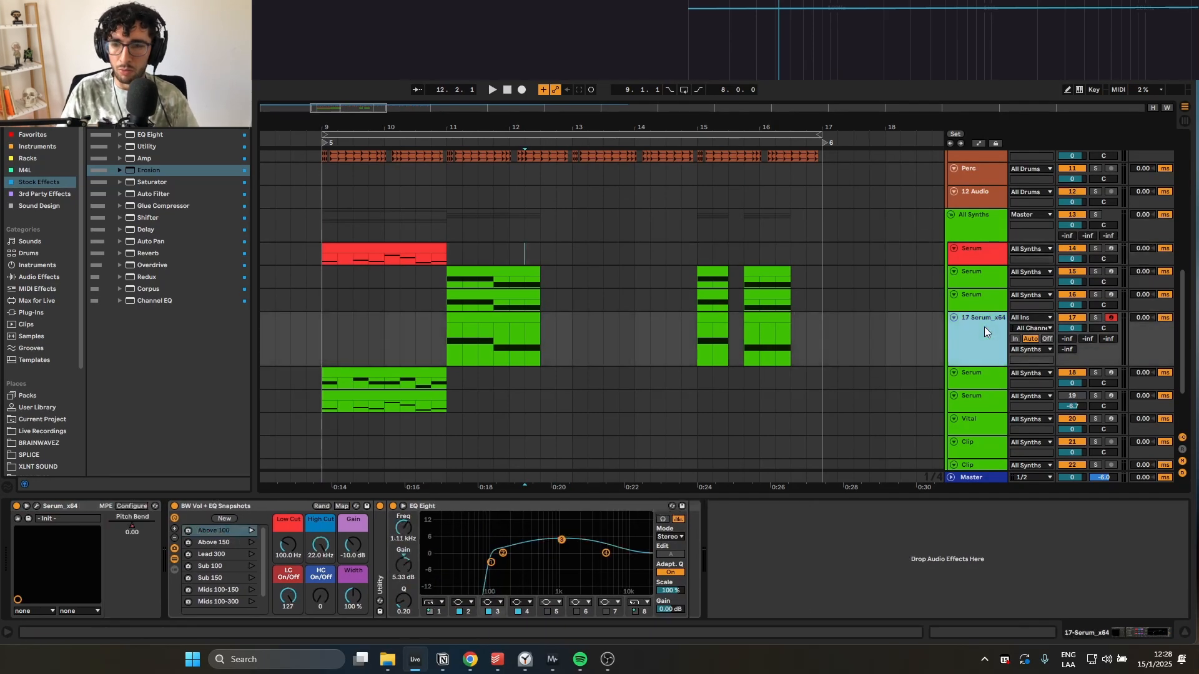
pyautogui.hotkey('ctrl', 'shift', 't')
pyautogui.scroll(-3, 508, 333)
pyautogui.click(541, 300)
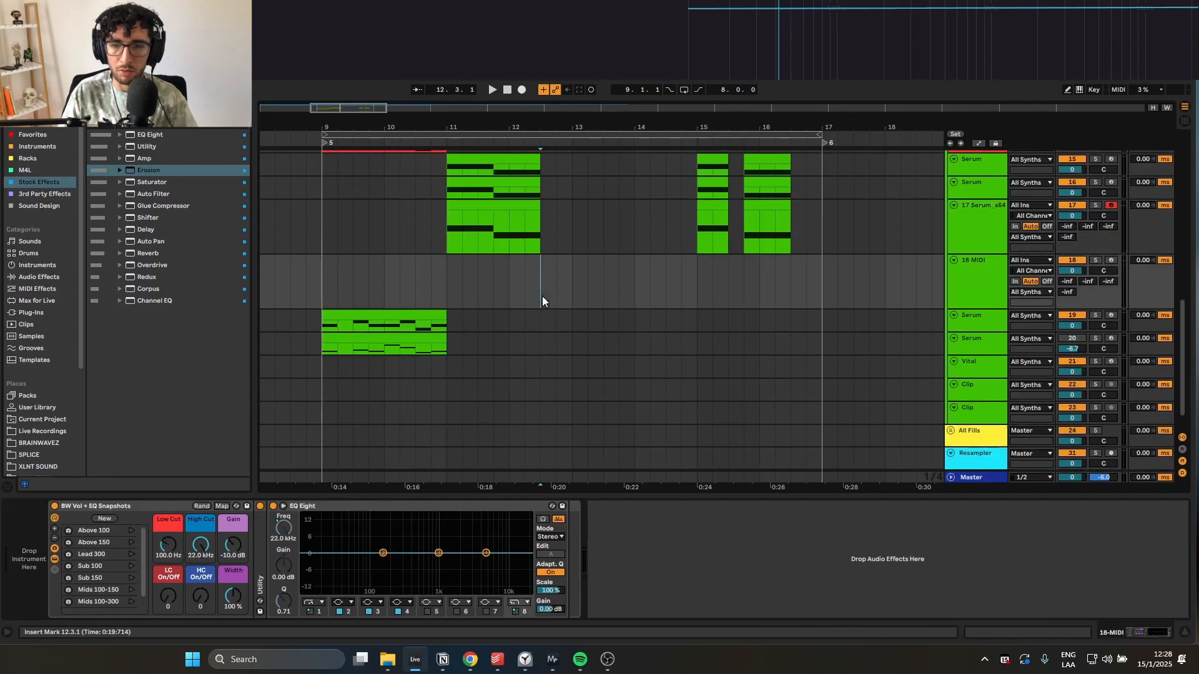
pyautogui.scroll(3, 540, 300)
pyautogui.scroll(1, 540, 298)
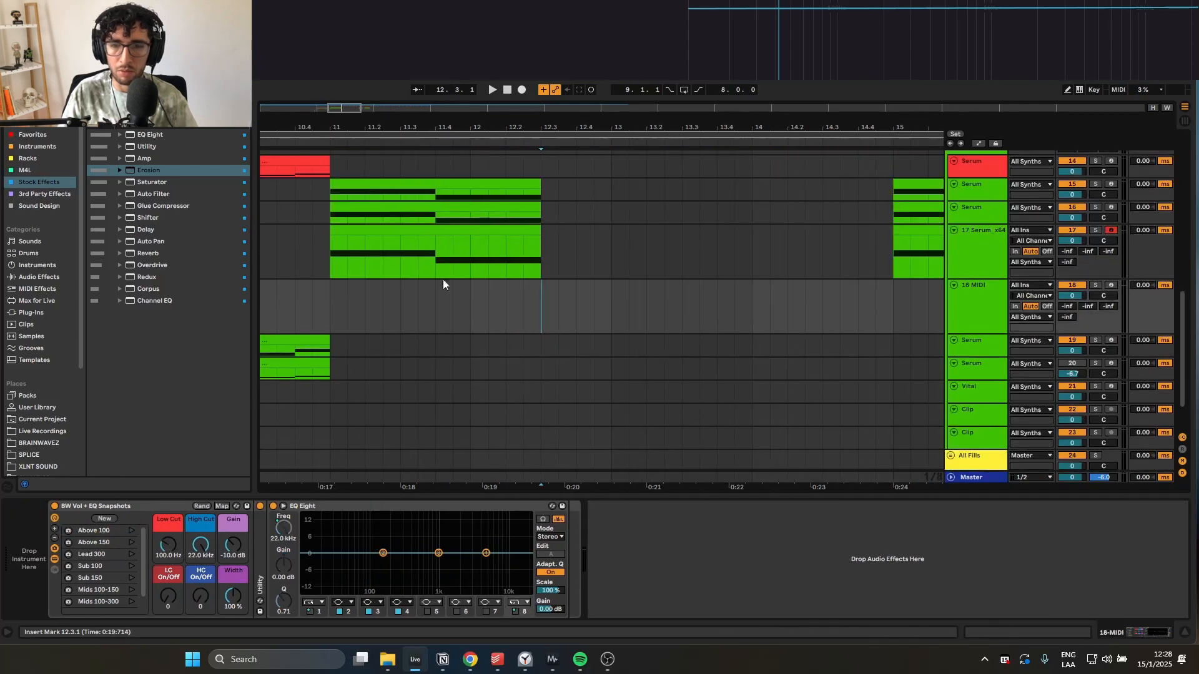
pyautogui.click(1097, 284)
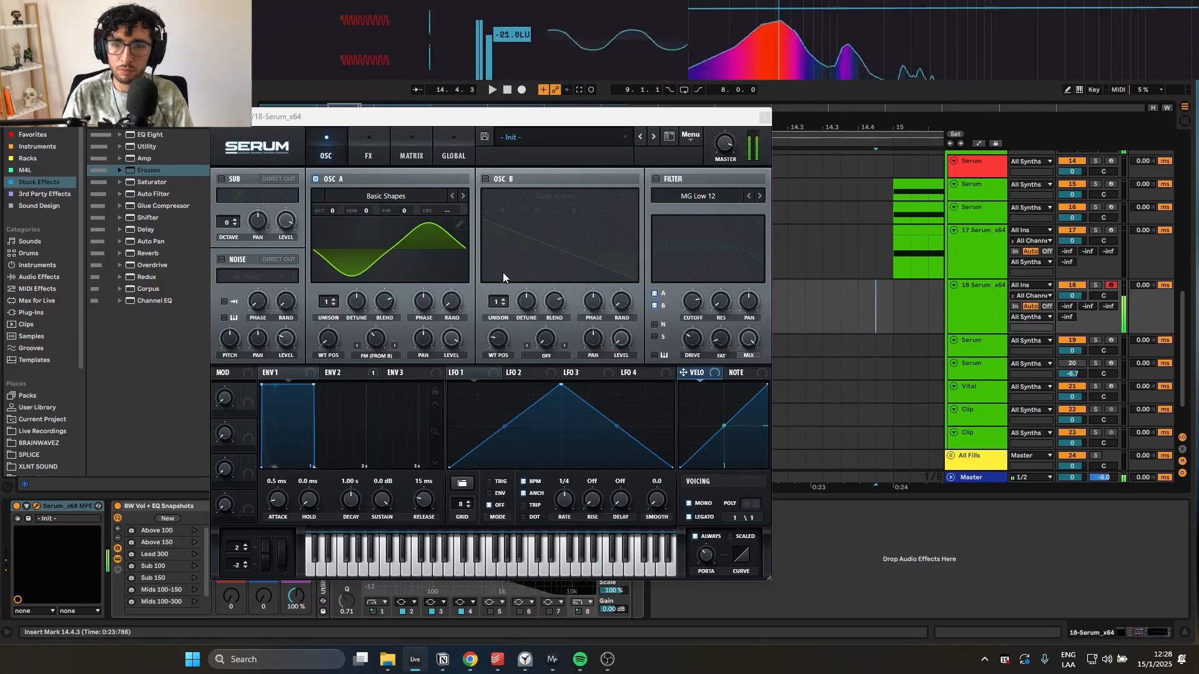
# - Set oscillator B to a Basic Shapes sine two octaves up and adjust oscillator A's FM (from B) warp amount
pyautogui.click(556, 196)
pyautogui.click(713, 268)
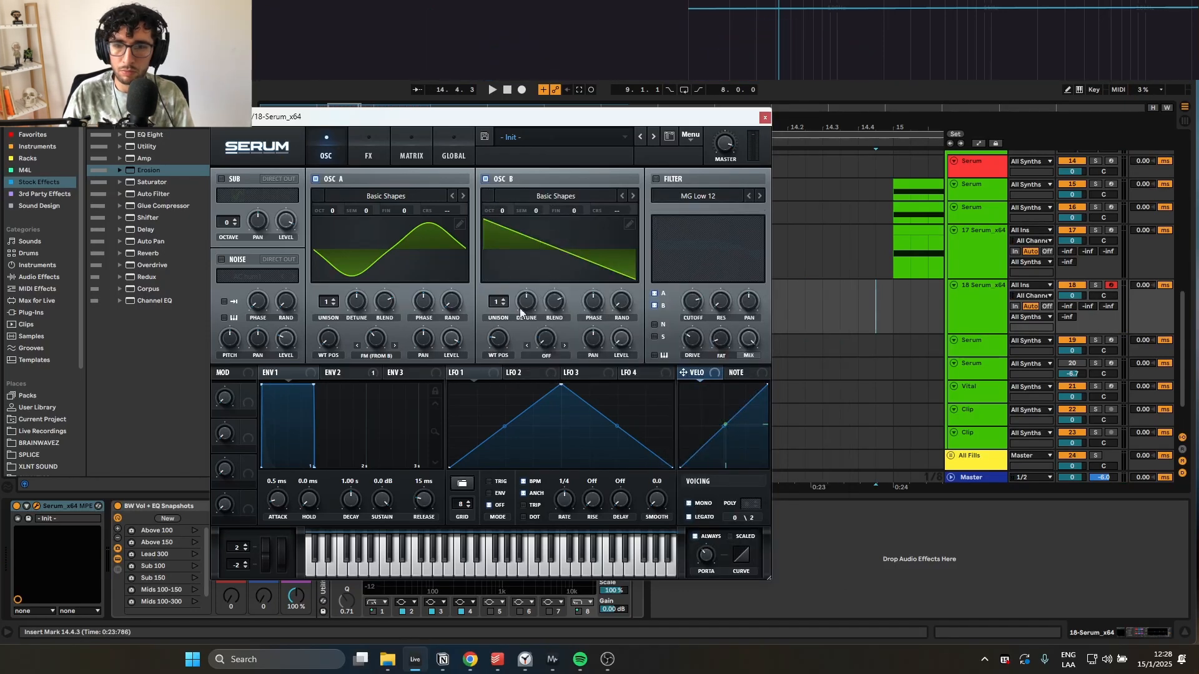
pyautogui.moveTo(378, 338)
pyautogui.mouseDown()
pyautogui.moveTo(382, 297)
pyautogui.moveTo(380, 335)
pyautogui.mouseUp()
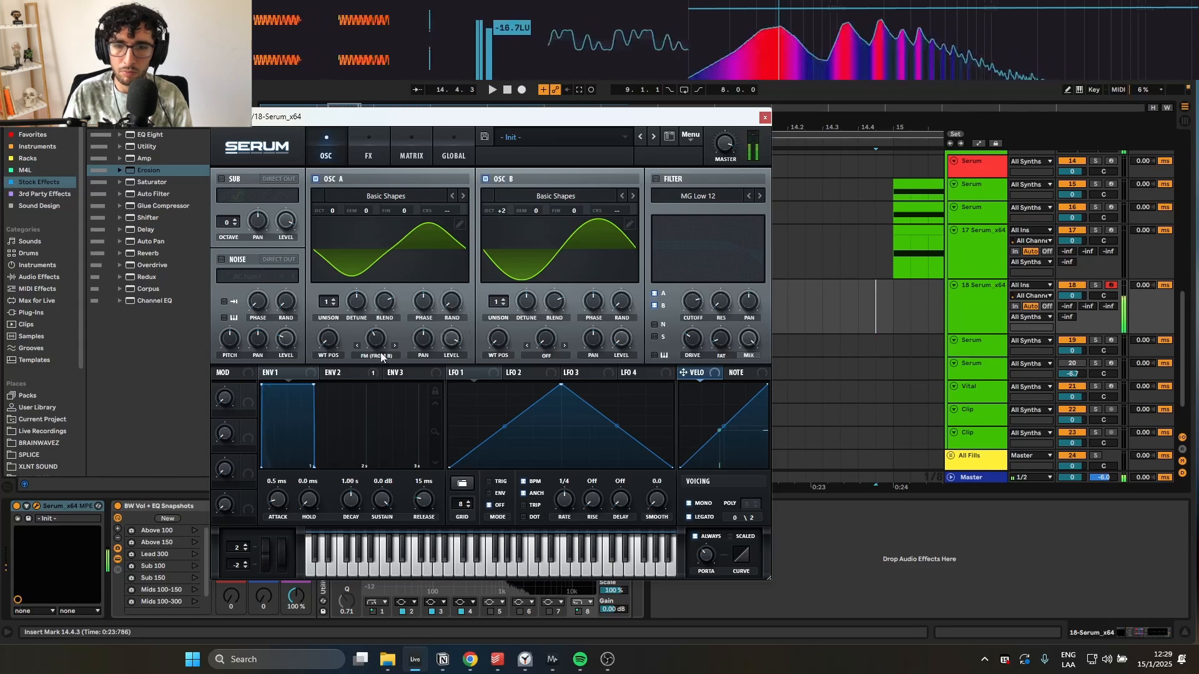
# - Enable the MG Low 12 filter and modulate its cutoff with a fast-rise, curved-decay LFO 1 at a 1/8 rate
pyautogui.click(653, 179)
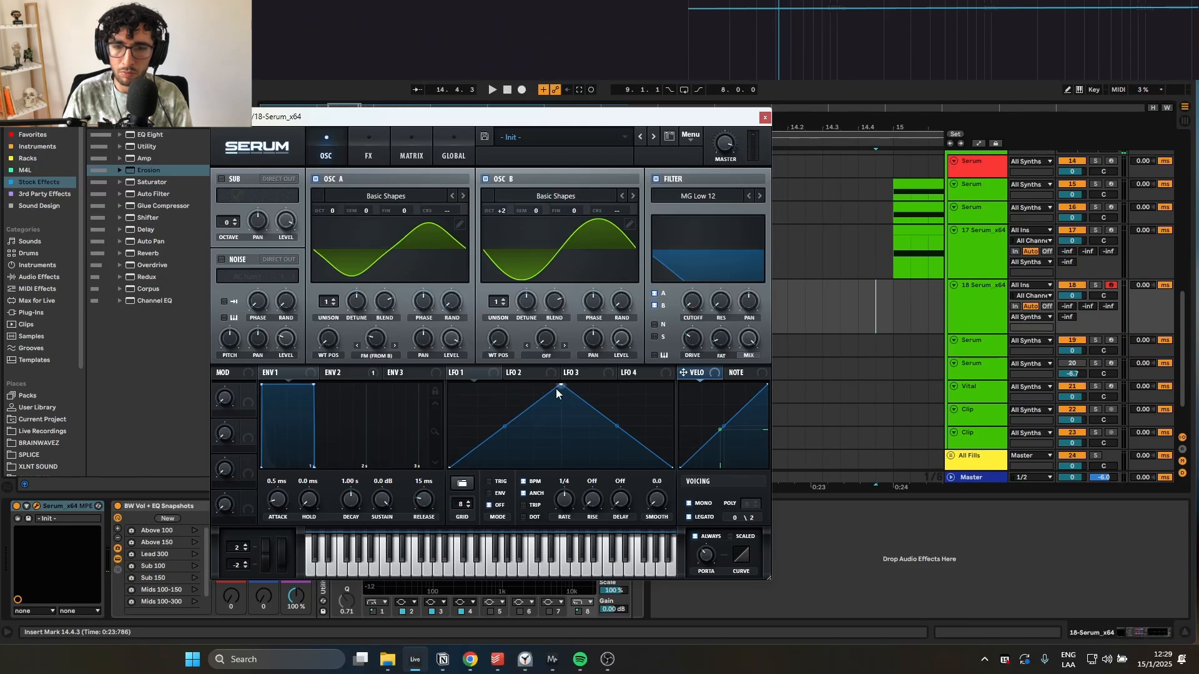
pyautogui.moveTo(557, 388); pyautogui.dragTo(473, 378)
pyautogui.moveTo(574, 426); pyautogui.dragTo(575, 405)
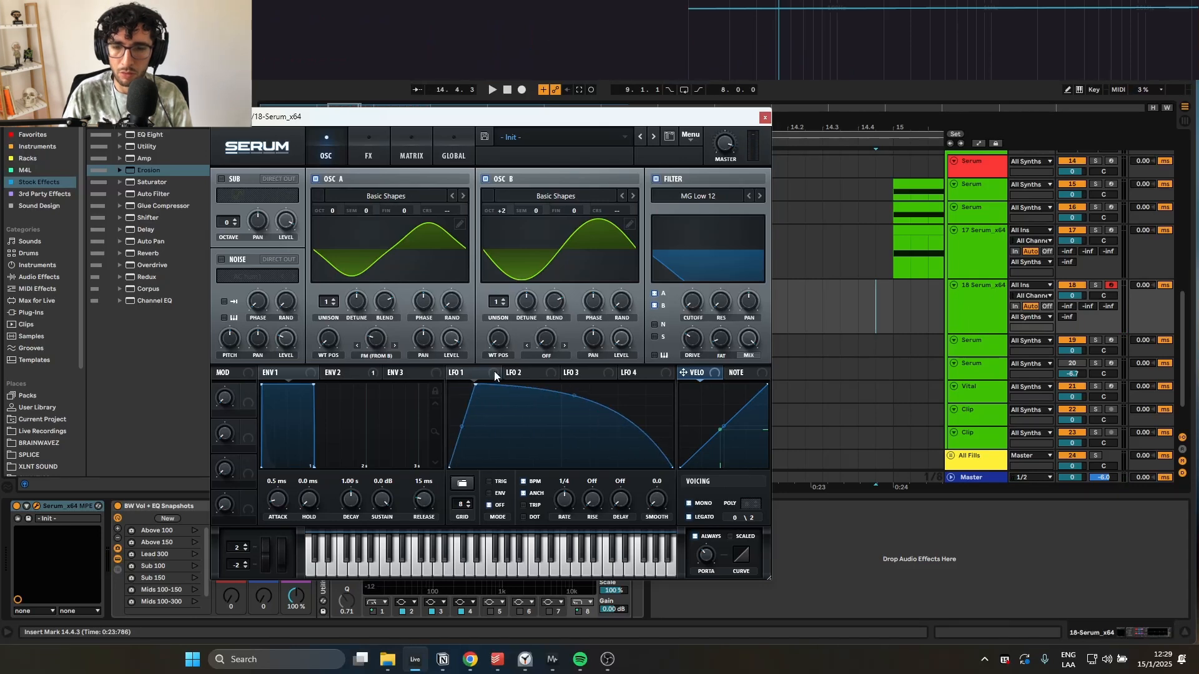
pyautogui.moveTo(679, 306); pyautogui.dragTo(690, 302)
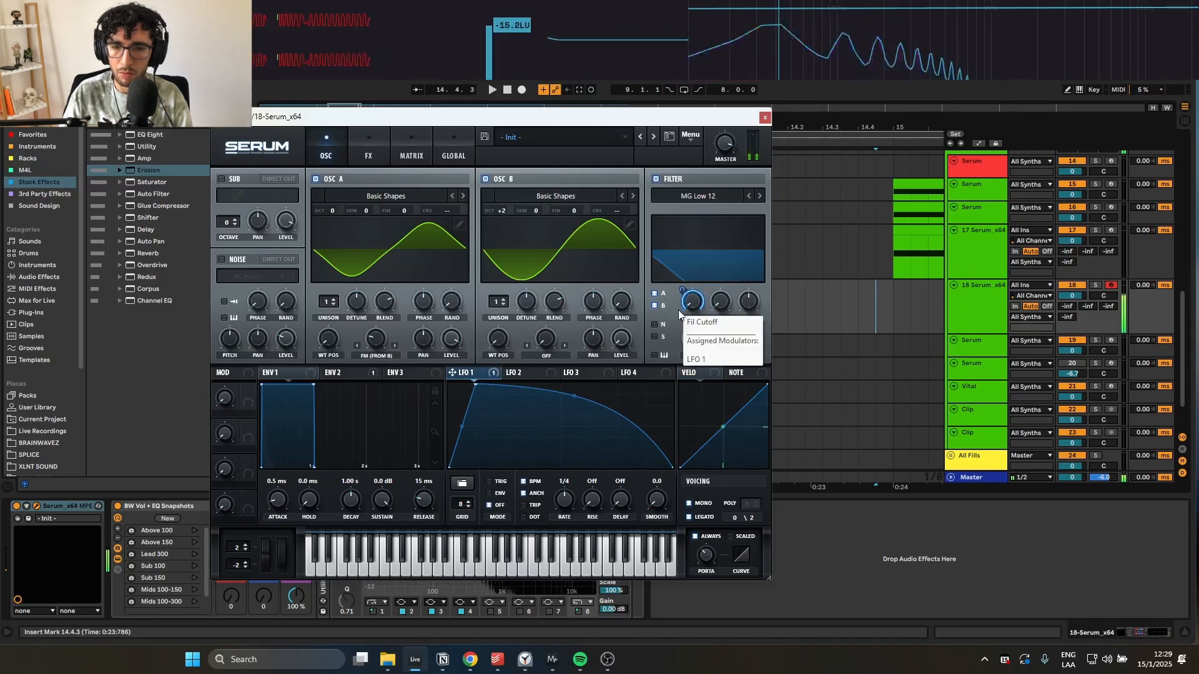
pyautogui.moveTo(566, 499); pyautogui.dragTo(565, 493)
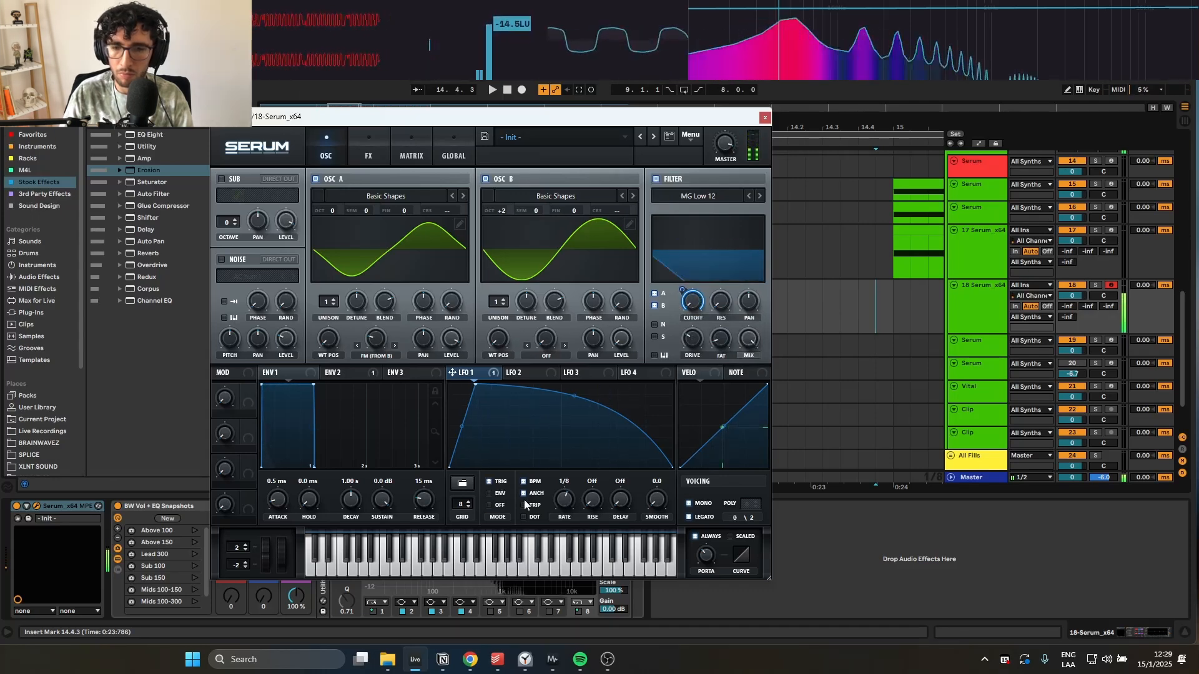
# - Add Serum's distortion effect in Diode 1 mode and adjust its drive
pyautogui.click(380, 147)
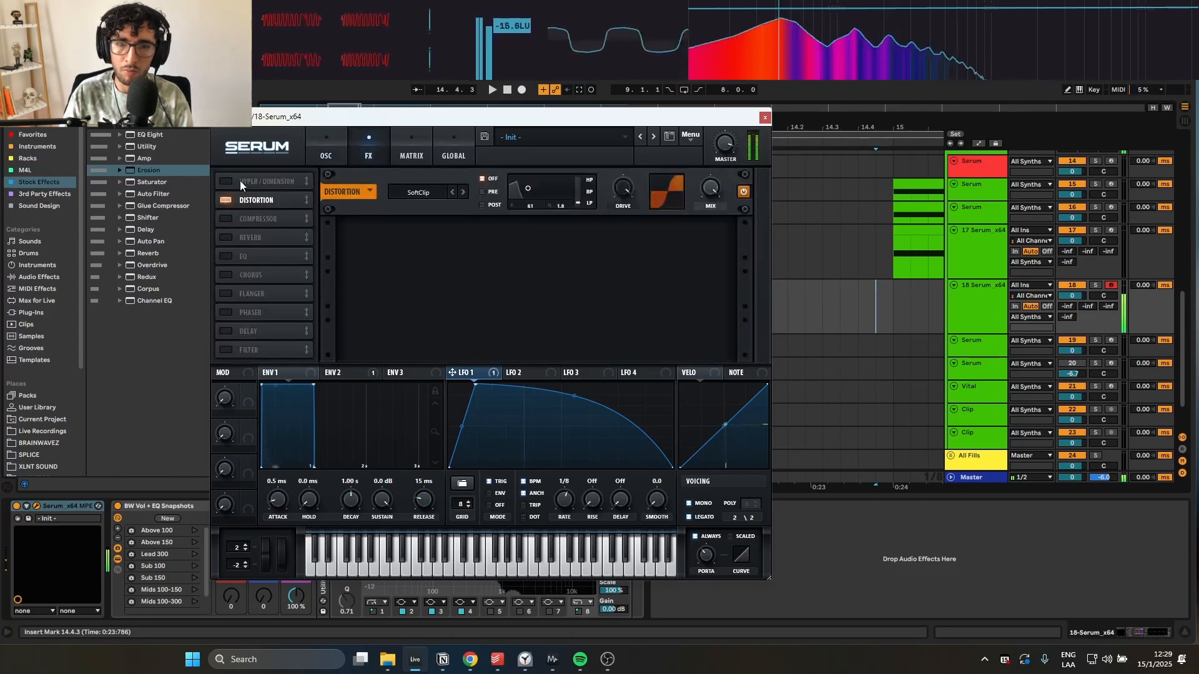
pyautogui.click(463, 192)
pyautogui.click(463, 193)
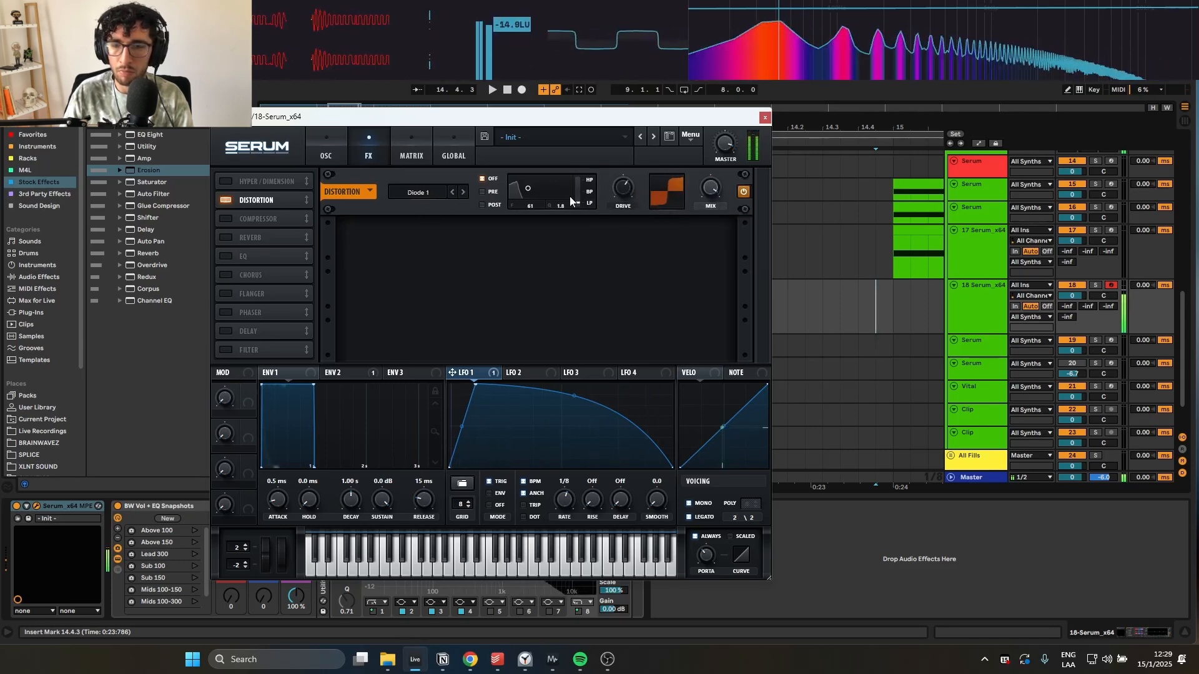
pyautogui.moveTo(623, 186); pyautogui.dragTo(619, 234)
# - Try modulating oscillator A's FM (from B) warp with LFO 1, and remove the assignment
pyautogui.click(326, 153)
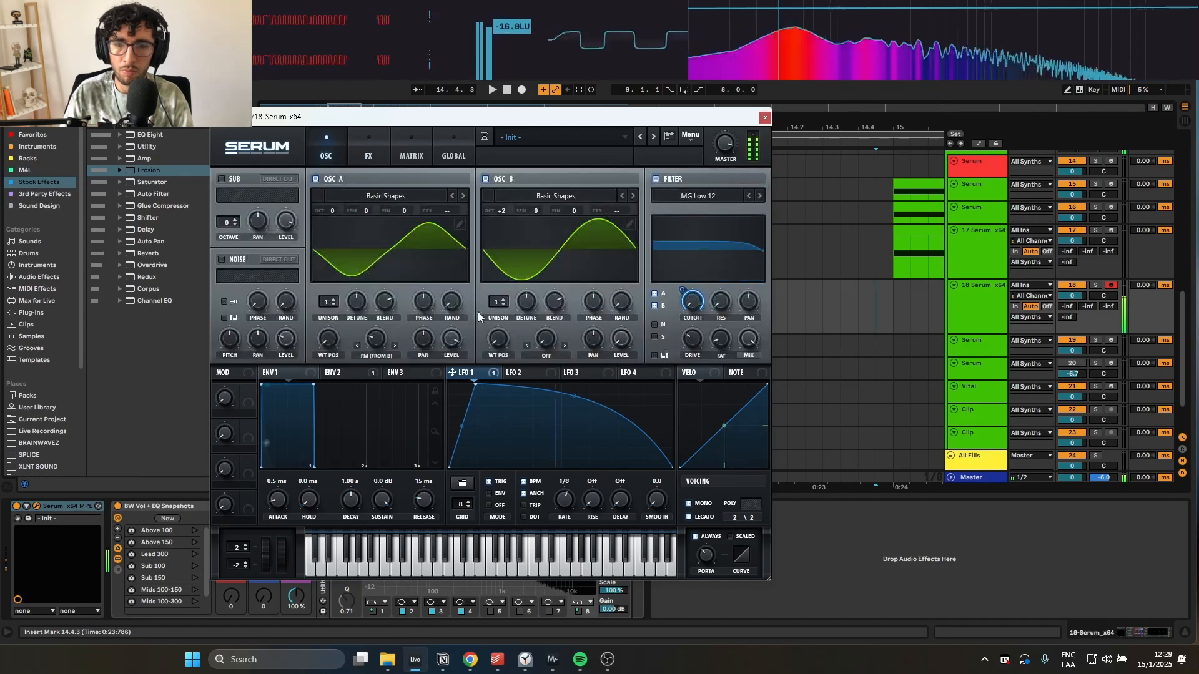
pyautogui.moveTo(450, 355); pyautogui.dragTo(359, 362)
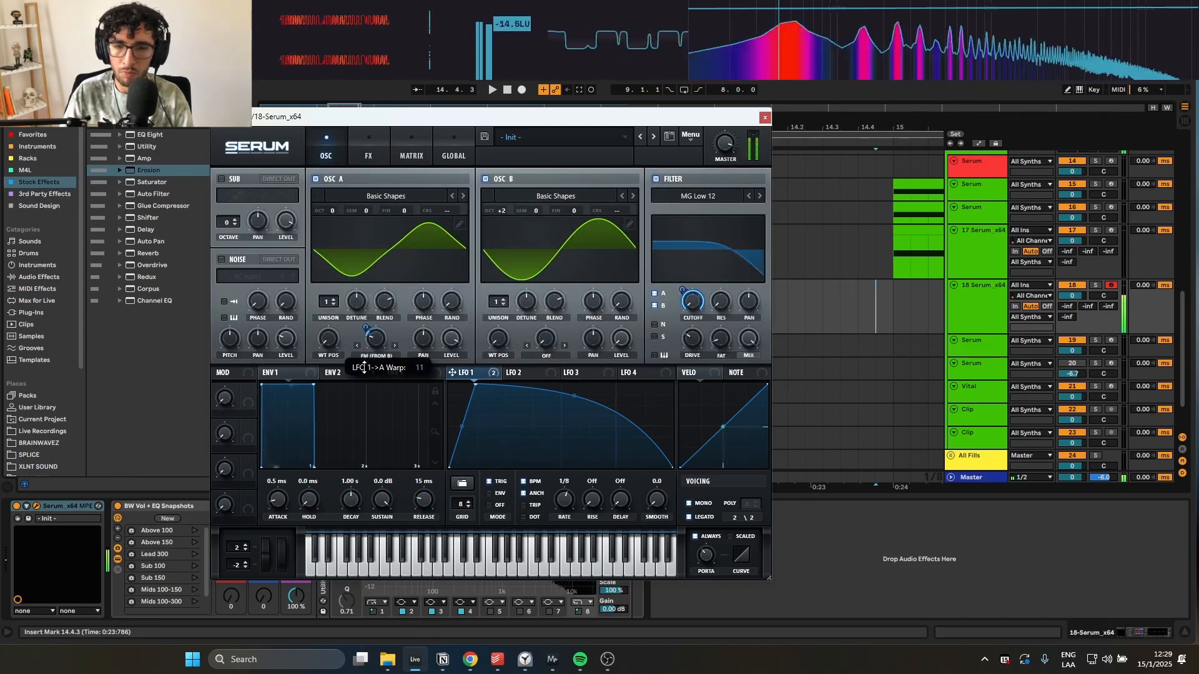
pyautogui.rightClick(390, 340)
pyautogui.click(425, 356)
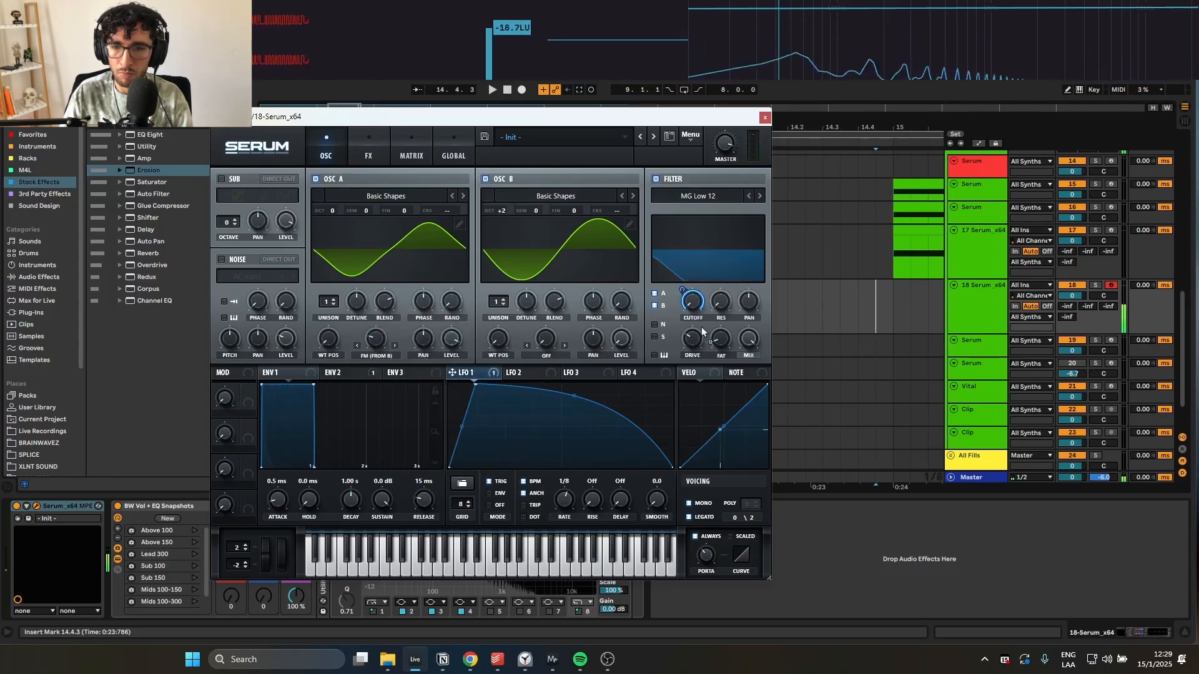
# - Try modulating the filter's resonance with LFO 1, and remove the assignment
pyautogui.moveTo(701, 332); pyautogui.dragTo(720, 302)
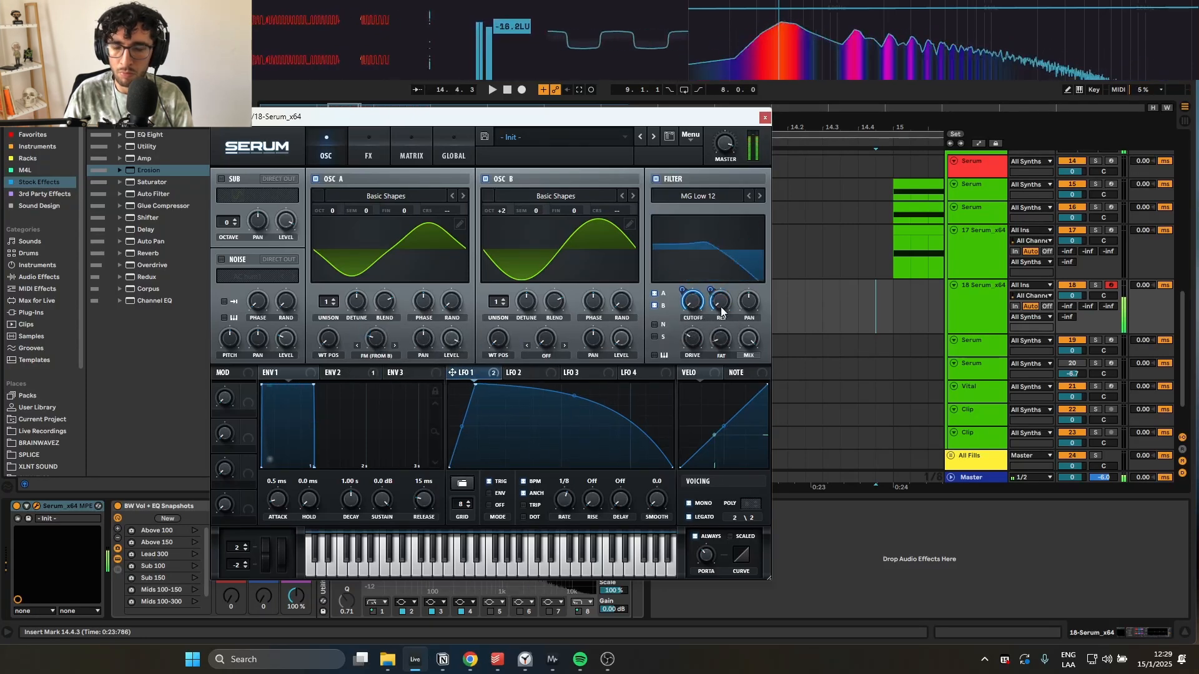
pyautogui.rightClick(717, 301)
pyautogui.click(738, 326)
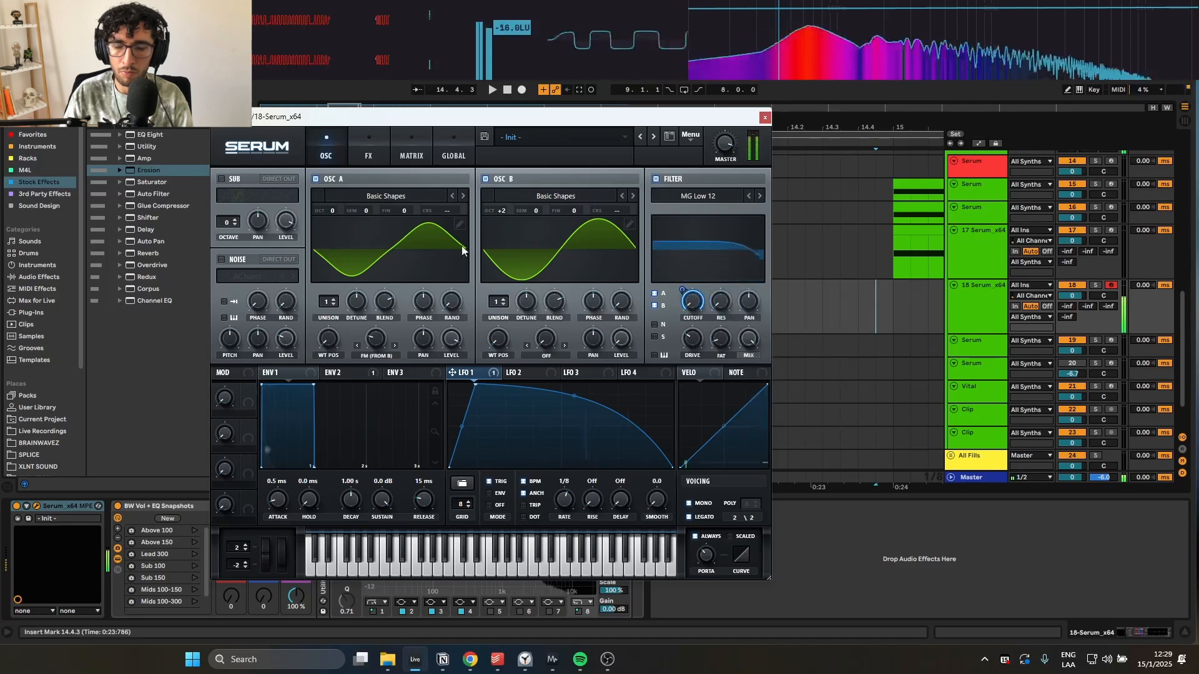
# - Compare the sound with the distortion bypassed and try out the flanger effect
pyautogui.click(367, 156)
pyautogui.click(228, 197)
pyautogui.click(228, 196)
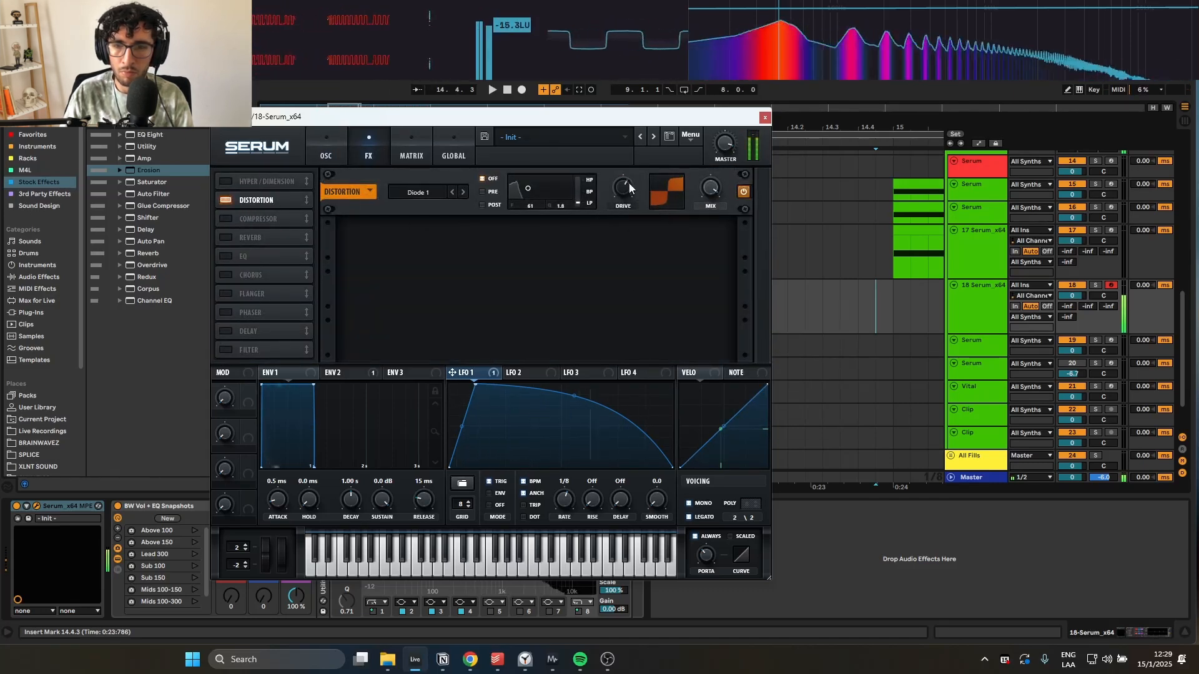
pyautogui.click(226, 294)
pyautogui.click(226, 293)
# - Enable the compressor in multiband mode and try the Hyper/Dimension effect on and off
pyautogui.click(226, 219)
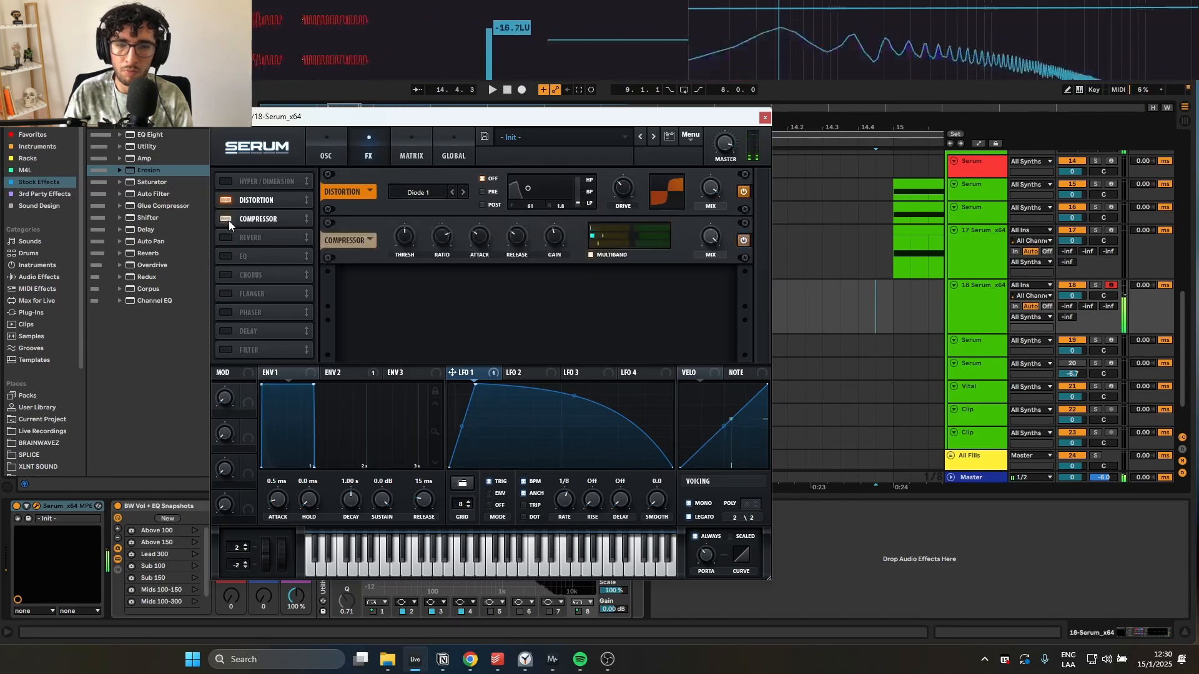
pyautogui.click(590, 255)
pyautogui.click(227, 181)
pyautogui.click(226, 182)
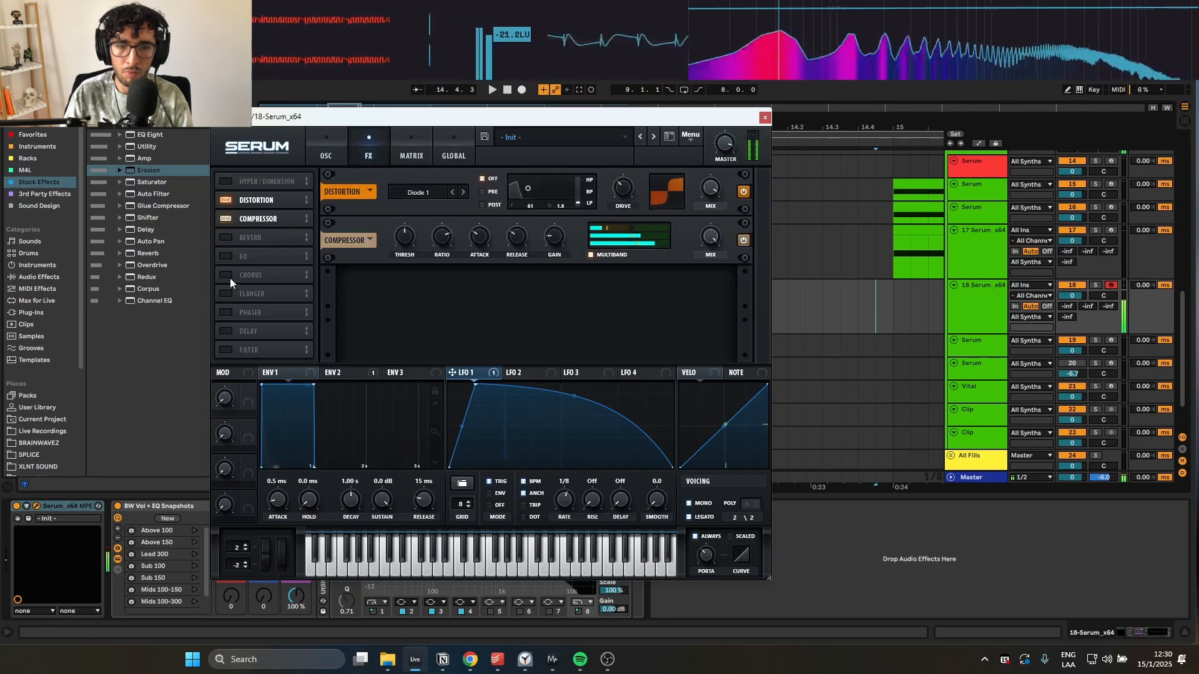
# - Try the chorus, switch to the phaser instead and move the phaser directly after the compressor
pyautogui.click(228, 276)
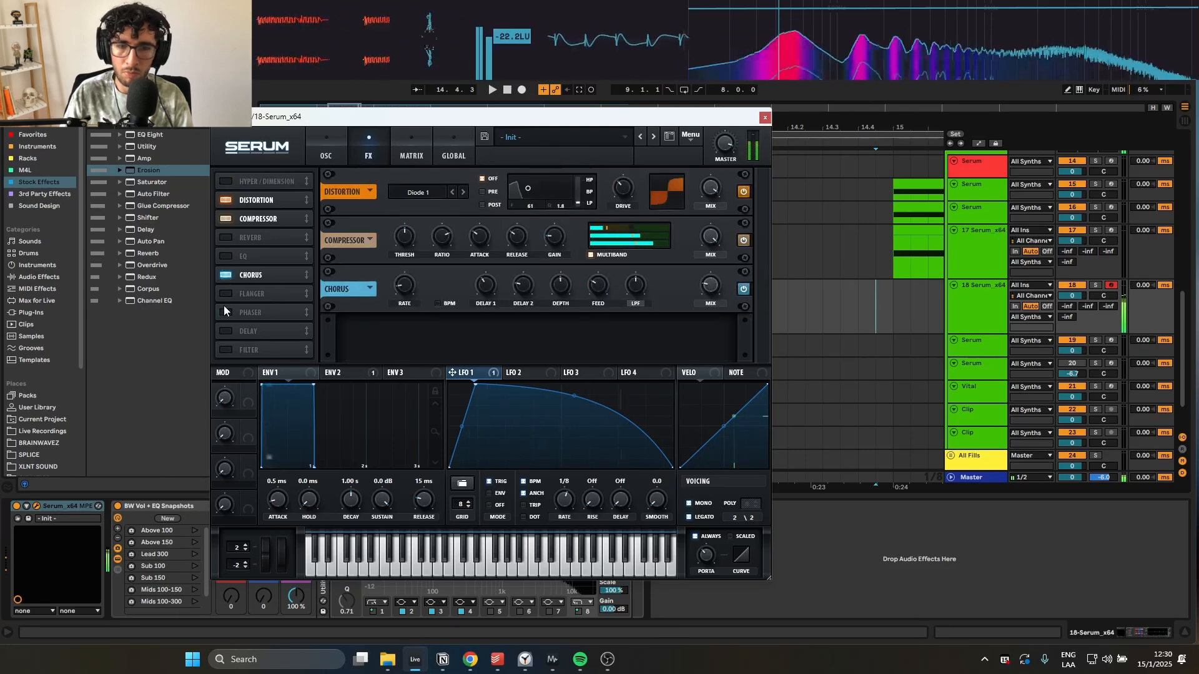
pyautogui.click(225, 311)
pyautogui.click(226, 257)
pyautogui.click(226, 273)
pyautogui.click(226, 256)
pyautogui.moveTo(277, 321); pyautogui.dragTo(256, 250)
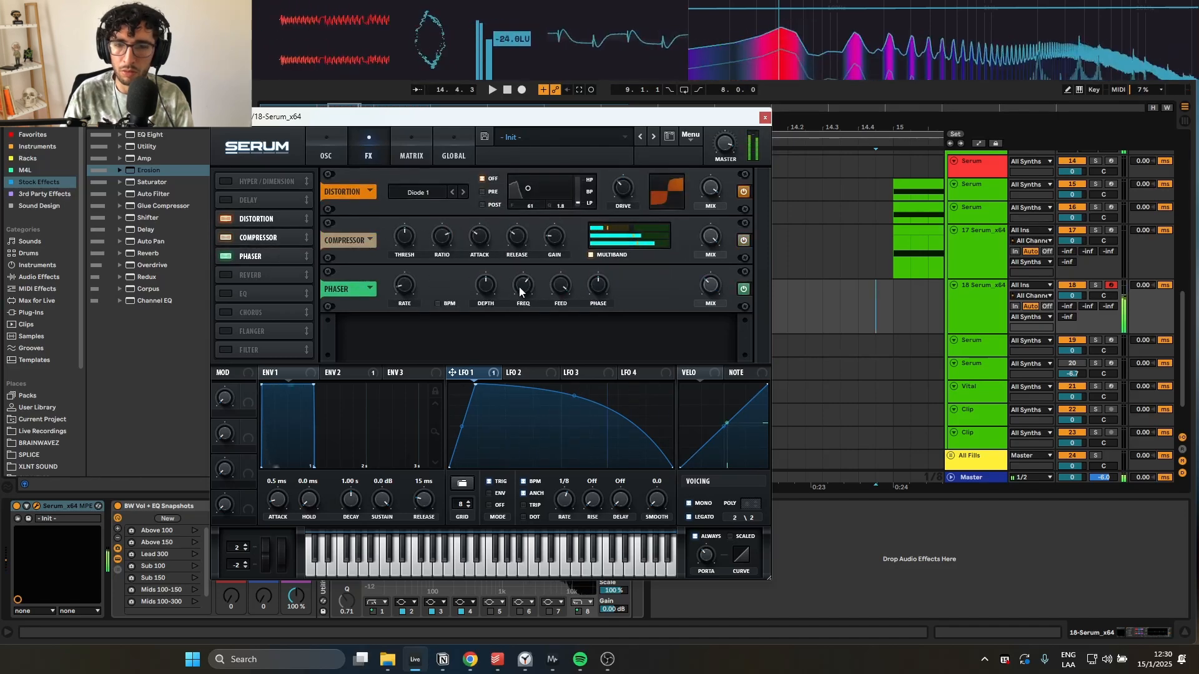
# - Adjust the phaser's frequency and feedback, and set its mix to 73%
pyautogui.moveTo(704, 289); pyautogui.dragTo(707, 266)
pyautogui.moveTo(525, 289); pyautogui.dragTo(527, 325)
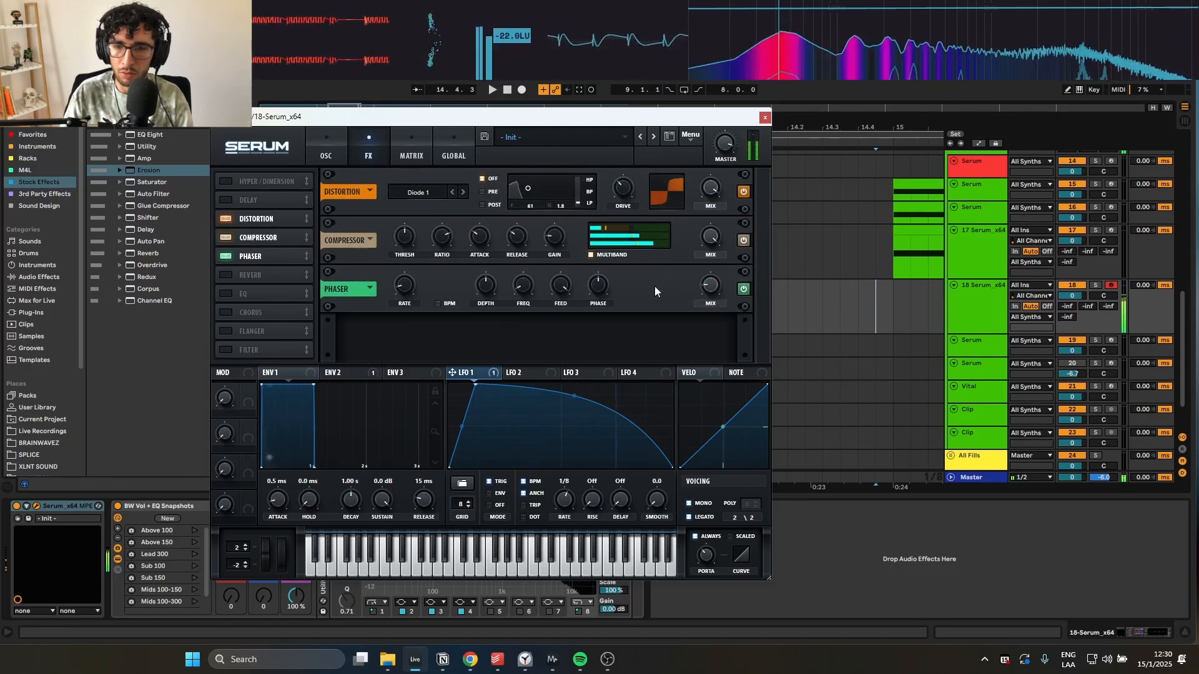
pyautogui.moveTo(702, 291); pyautogui.dragTo(710, 230)
pyautogui.moveTo(558, 285); pyautogui.dragTo(490, 257)
pyautogui.moveTo(711, 285); pyautogui.dragTo(717, 267)
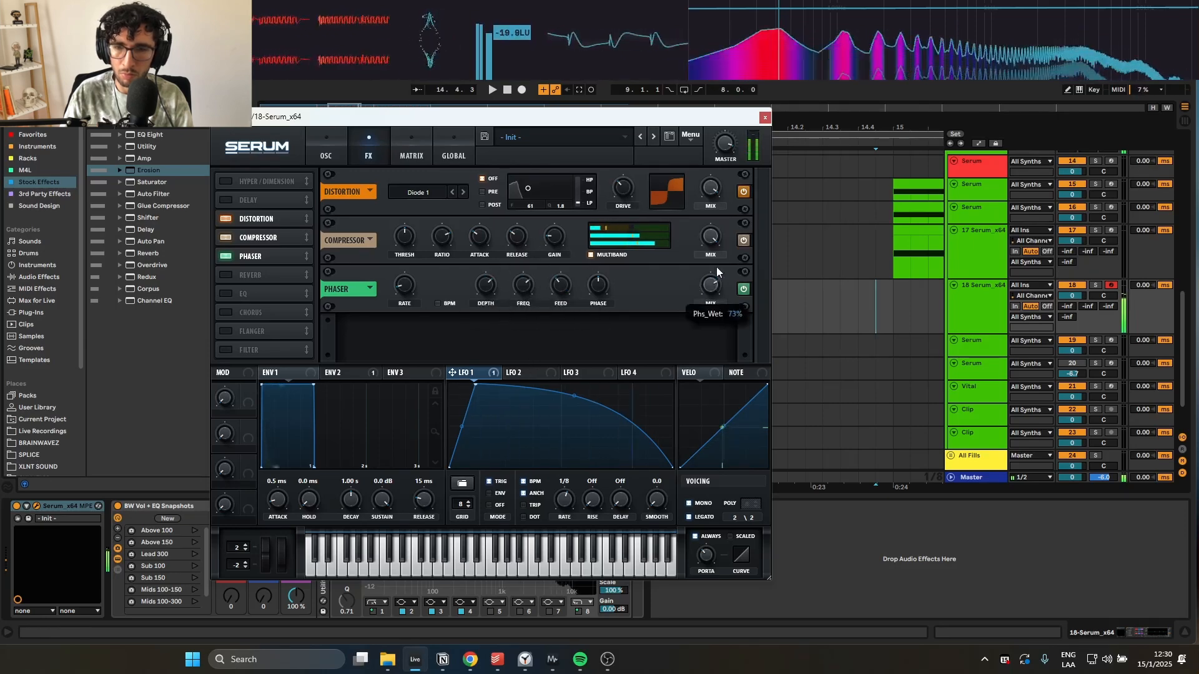
# - Raise the phaser's feedback to about 93% and retune its frequency
pyautogui.moveTo(555, 287); pyautogui.dragTo(567, 232)
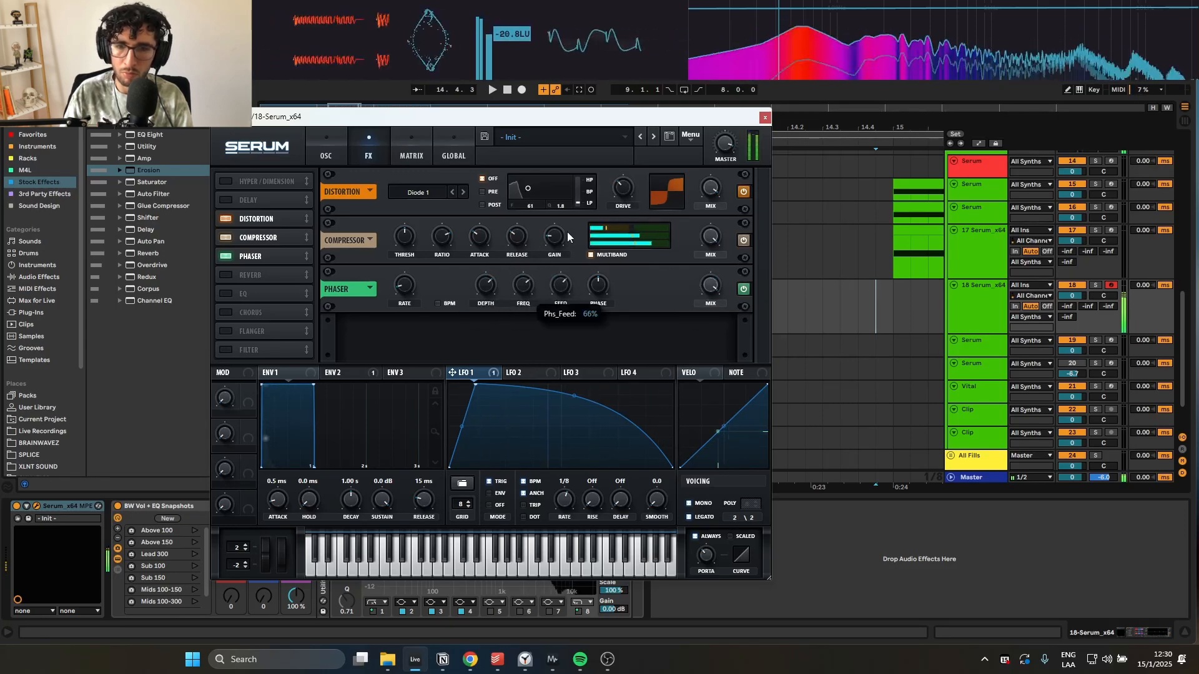
pyautogui.moveTo(524, 284); pyautogui.dragTo(566, 246)
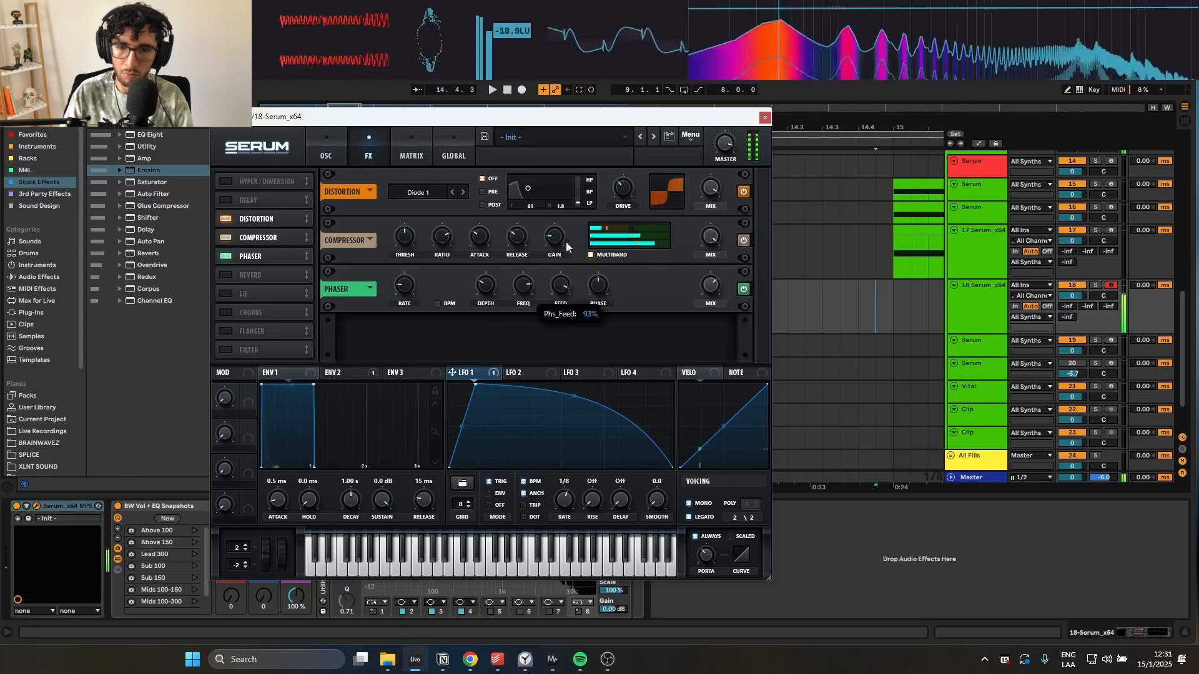
pyautogui.moveTo(523, 285); pyautogui.dragTo(516, 326)
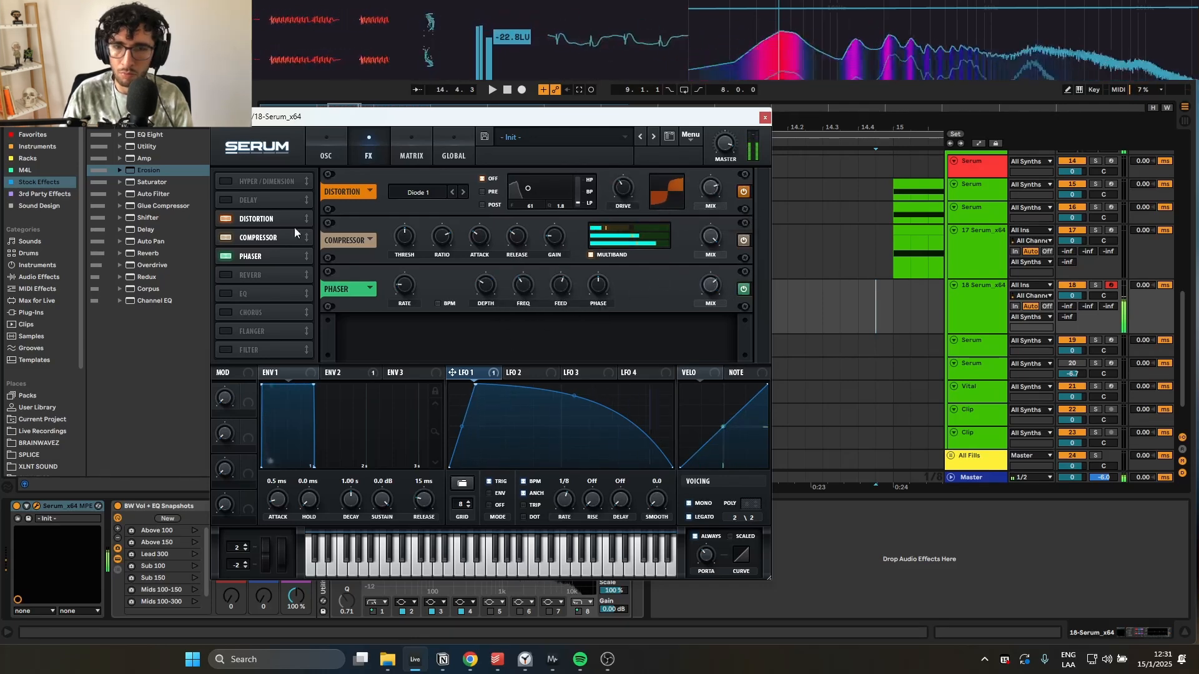
# - Move the distortion to the end of the effects chain and modulate its drive and mix with LFO 1
pyautogui.moveTo(290, 220); pyautogui.dragTo(272, 276)
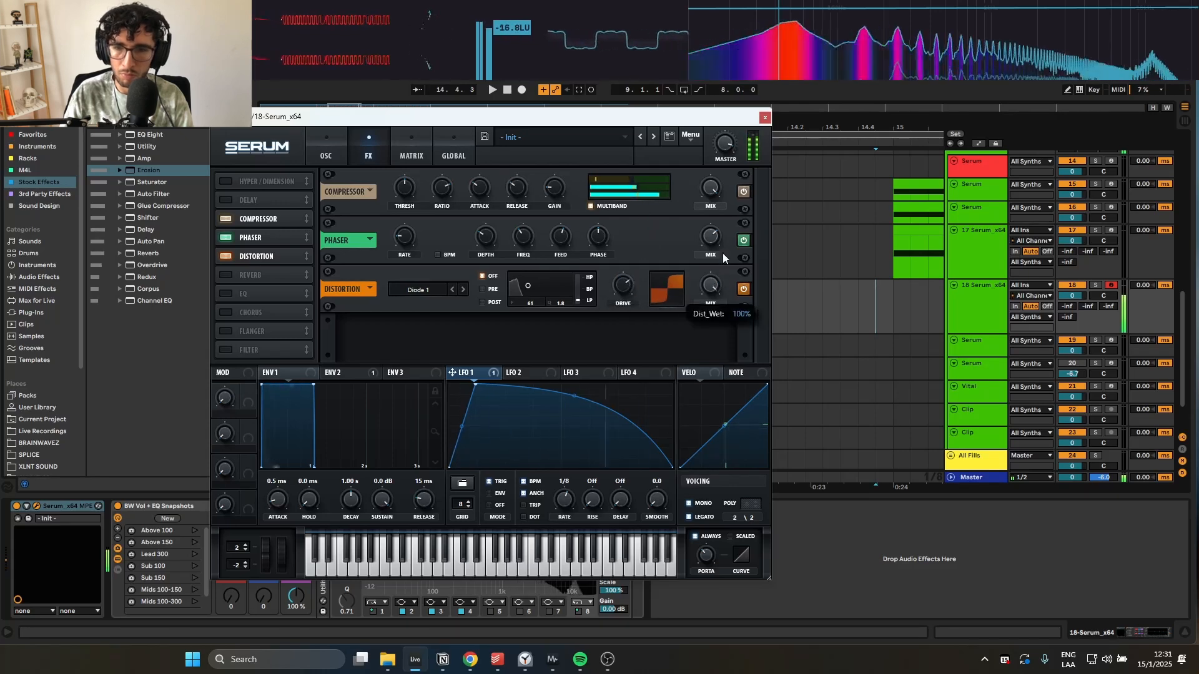
pyautogui.moveTo(619, 281); pyautogui.dragTo(615, 343)
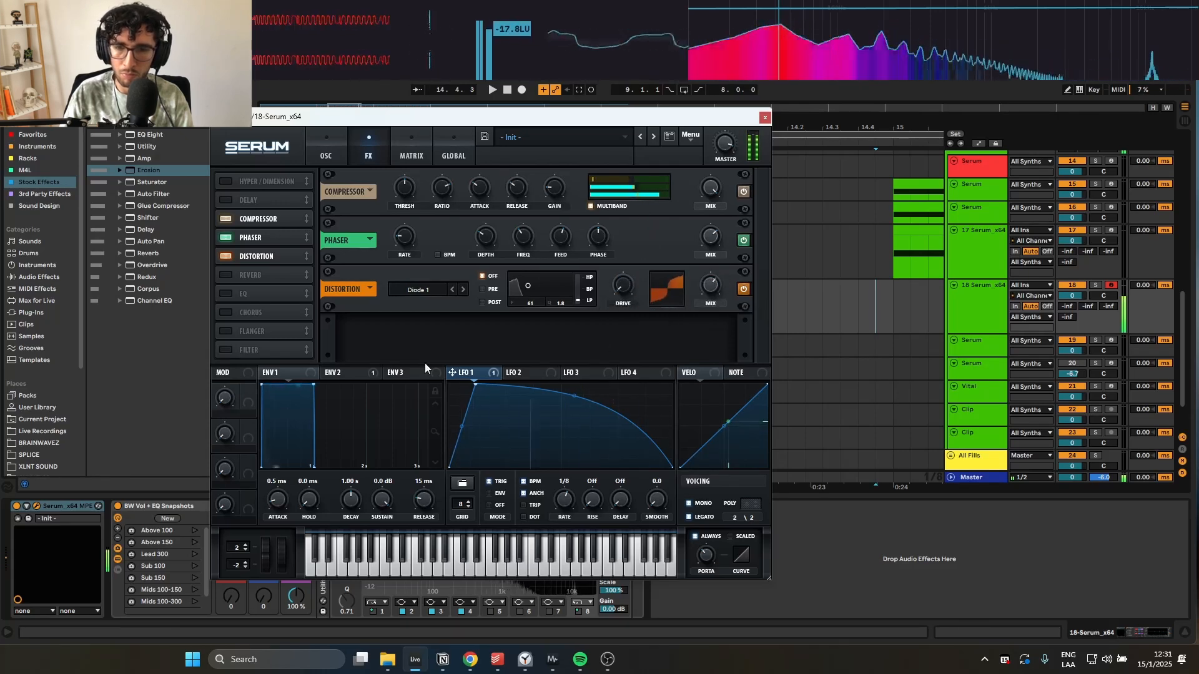
pyautogui.moveTo(456, 373); pyautogui.dragTo(624, 284)
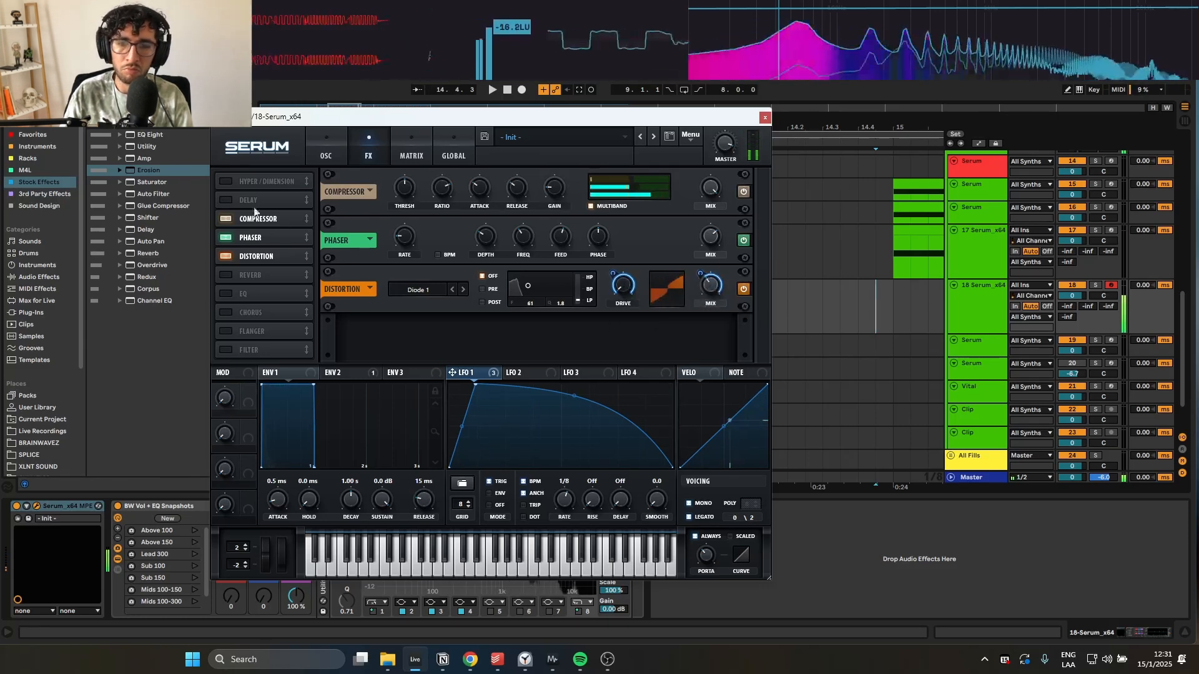
# - Switch the distortion's filter to PRE, tune it to 44 with a 2.9 width, and modulate its frequency with LFO 1
pyautogui.click(488, 289)
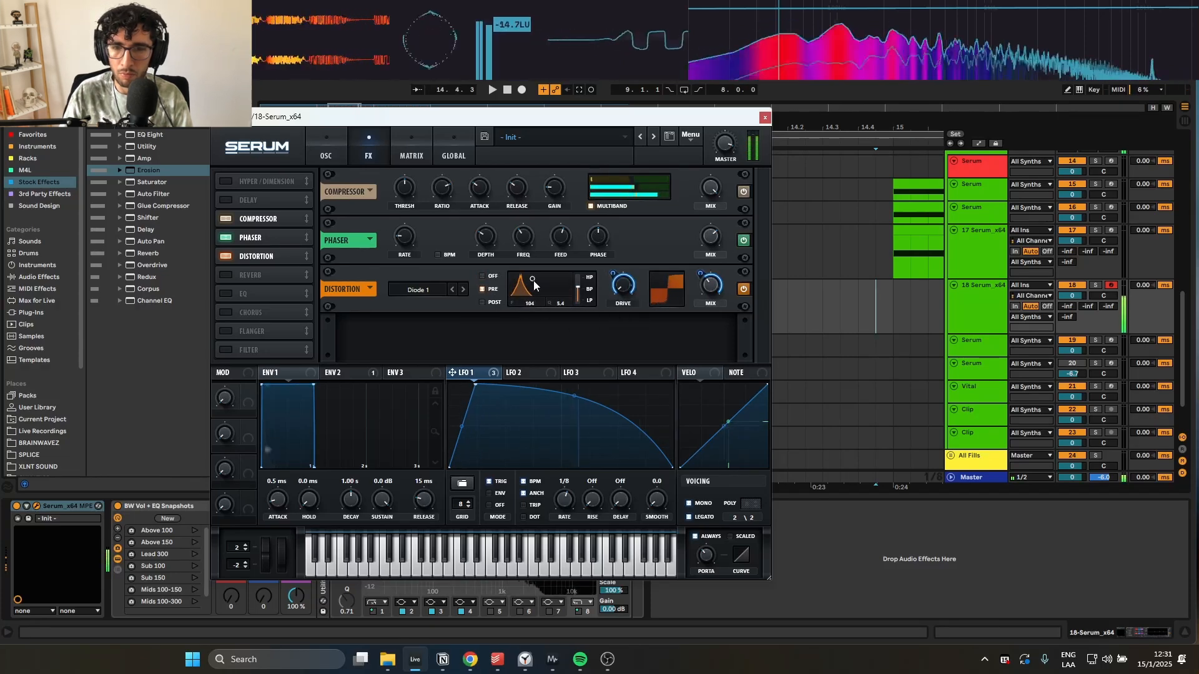
pyautogui.moveTo(530, 305); pyautogui.dragTo(562, 308)
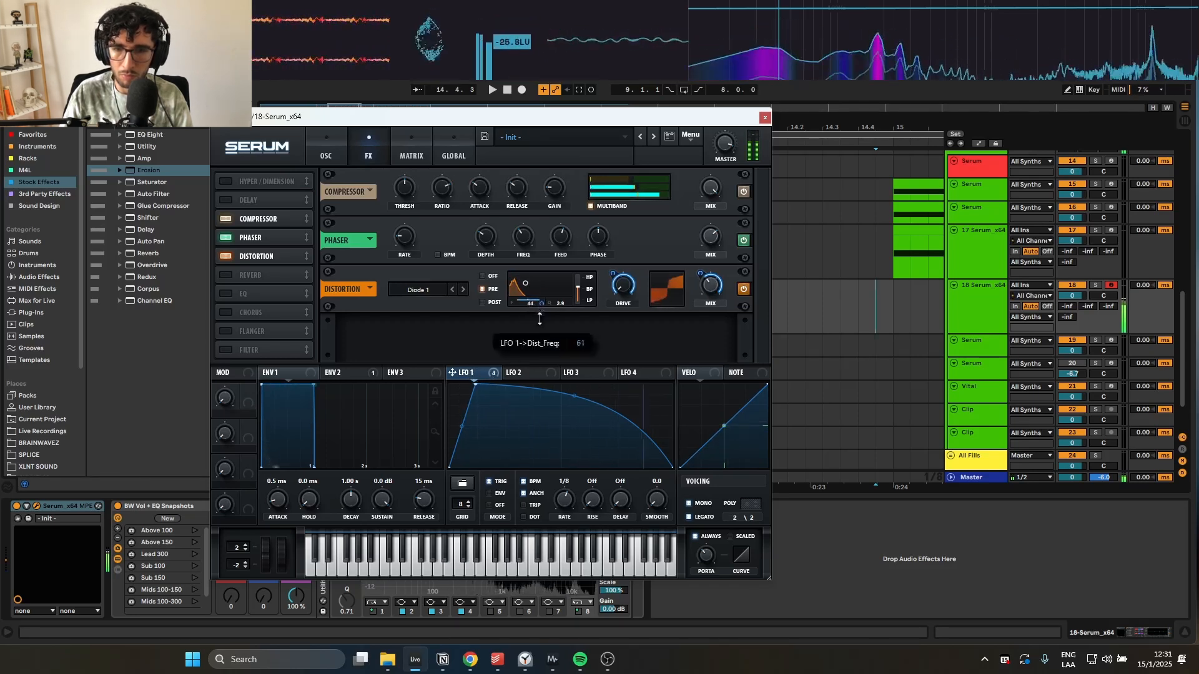
pyautogui.moveTo(532, 337); pyautogui.dragTo(531, 311)
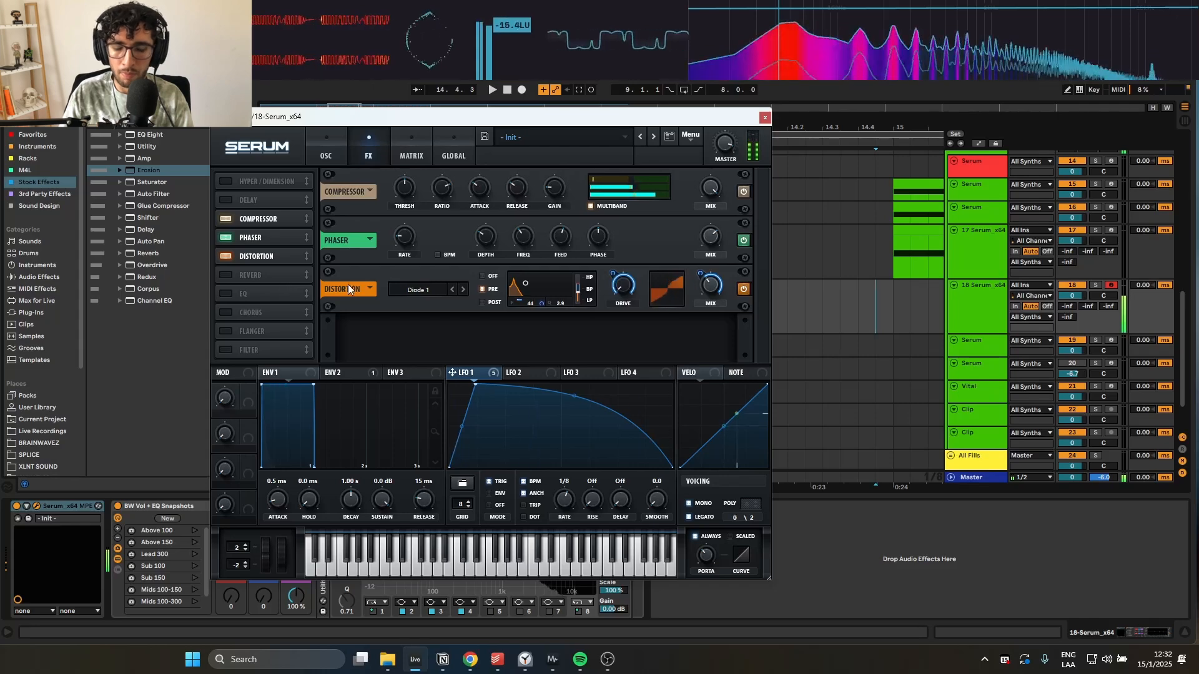
# - Return to the oscillator page and set LFO 1's rate to 1/4
pyautogui.click(323, 149)
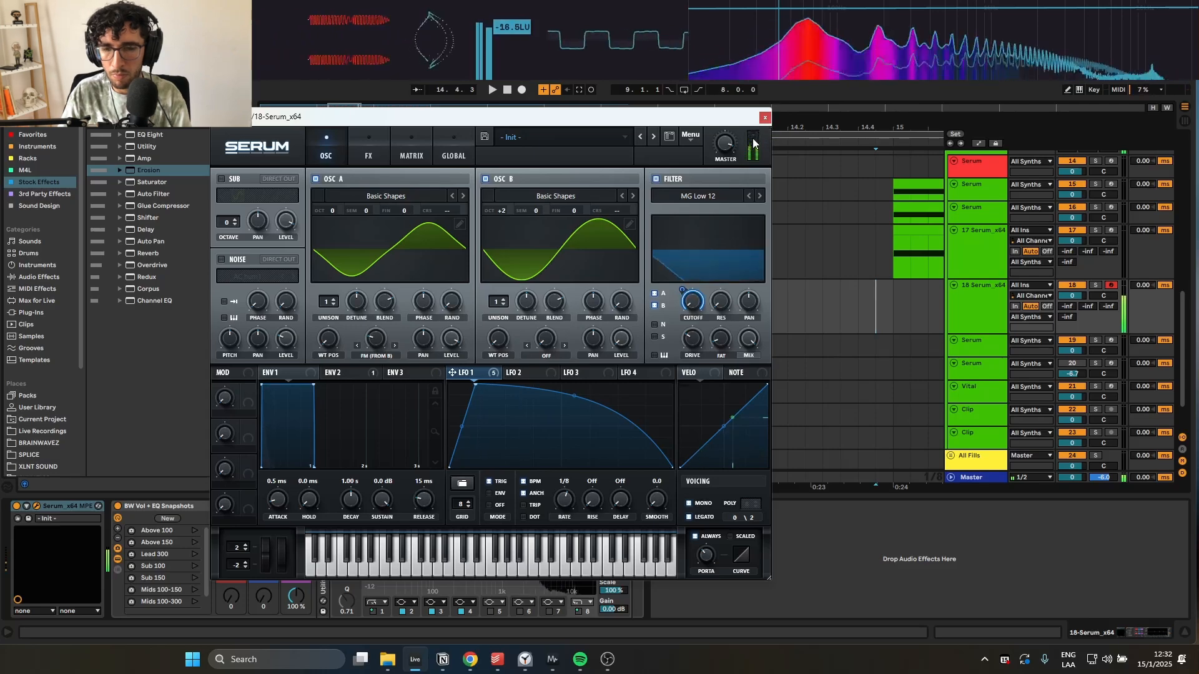
pyautogui.moveTo(568, 500)
pyautogui.mouseDown()
pyautogui.moveTo(572, 514)
pyautogui.moveTo(567, 504)
pyautogui.mouseUp()
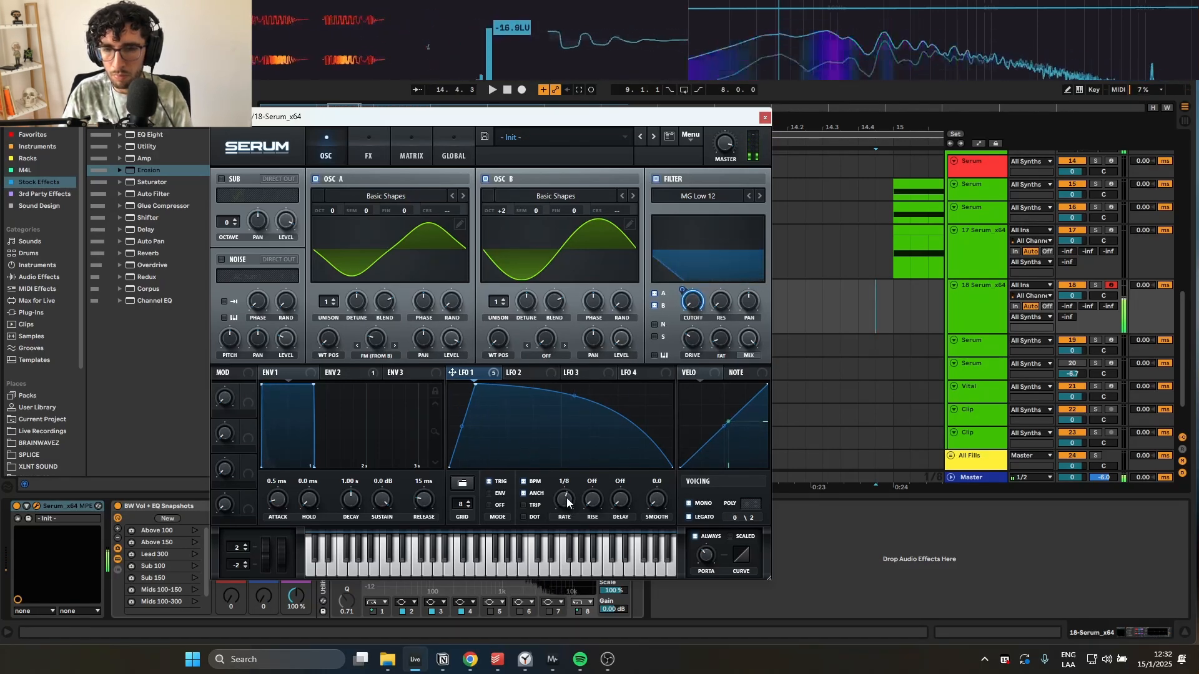
# - Compare the sound with the filter off and on, and try MG Low 24 in place of MG Low 12
pyautogui.click(656, 179)
pyautogui.click(660, 179)
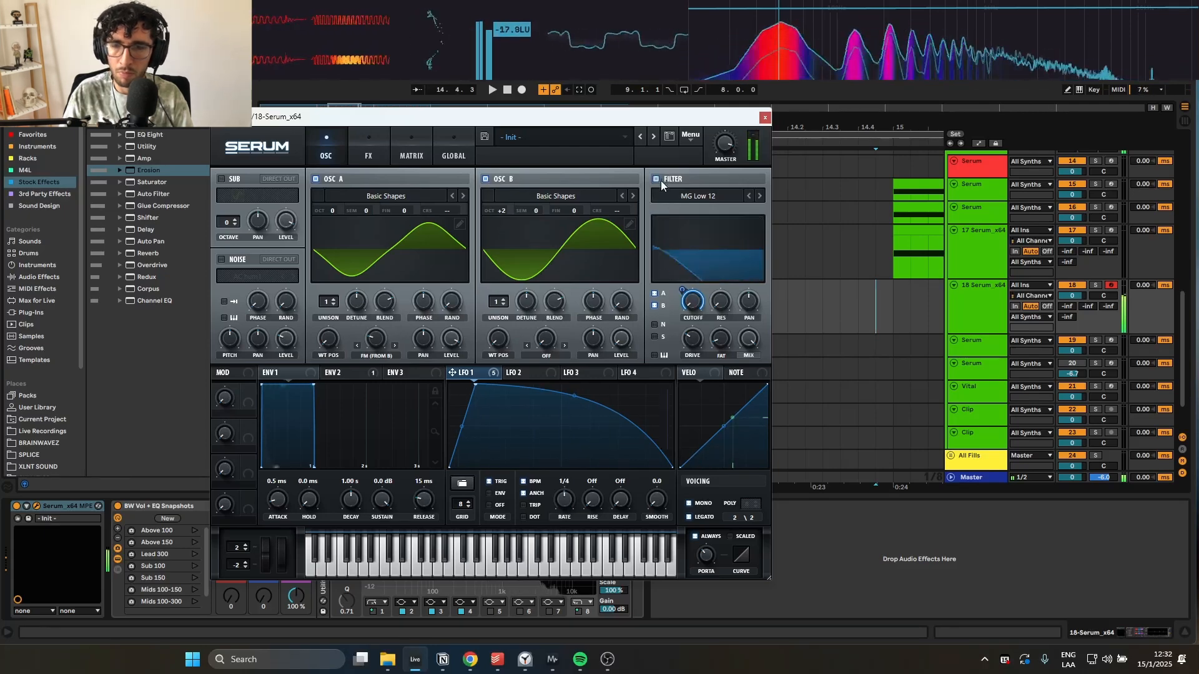
pyautogui.click(759, 195)
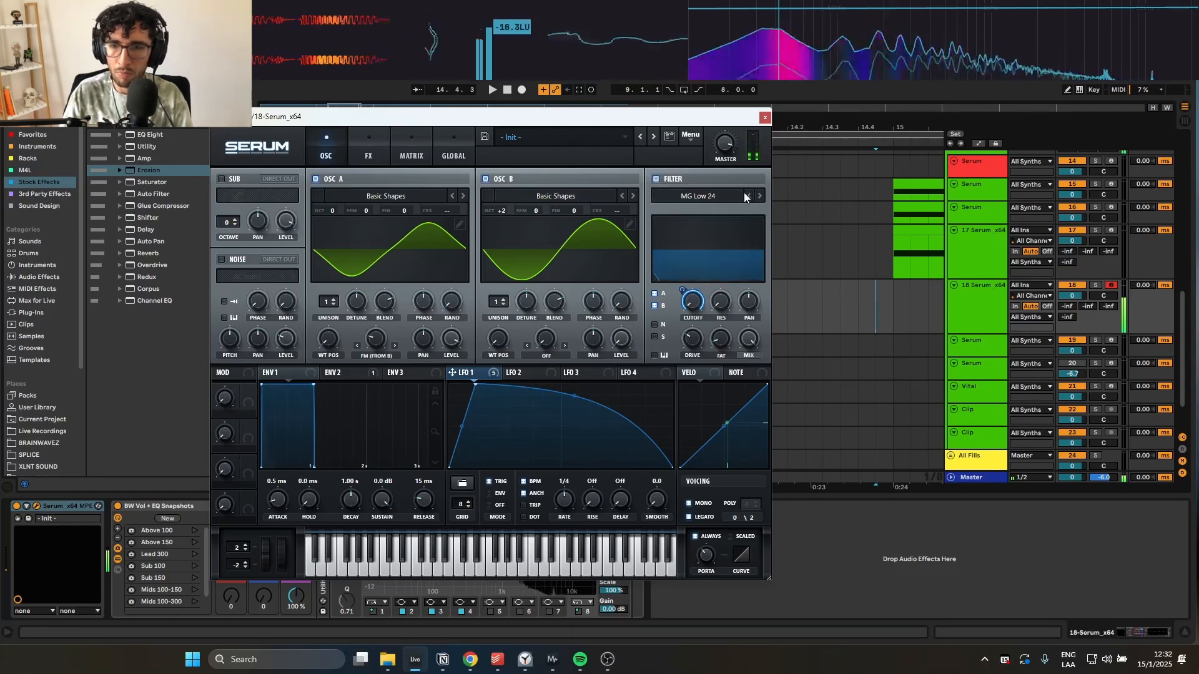
pyautogui.click(749, 196)
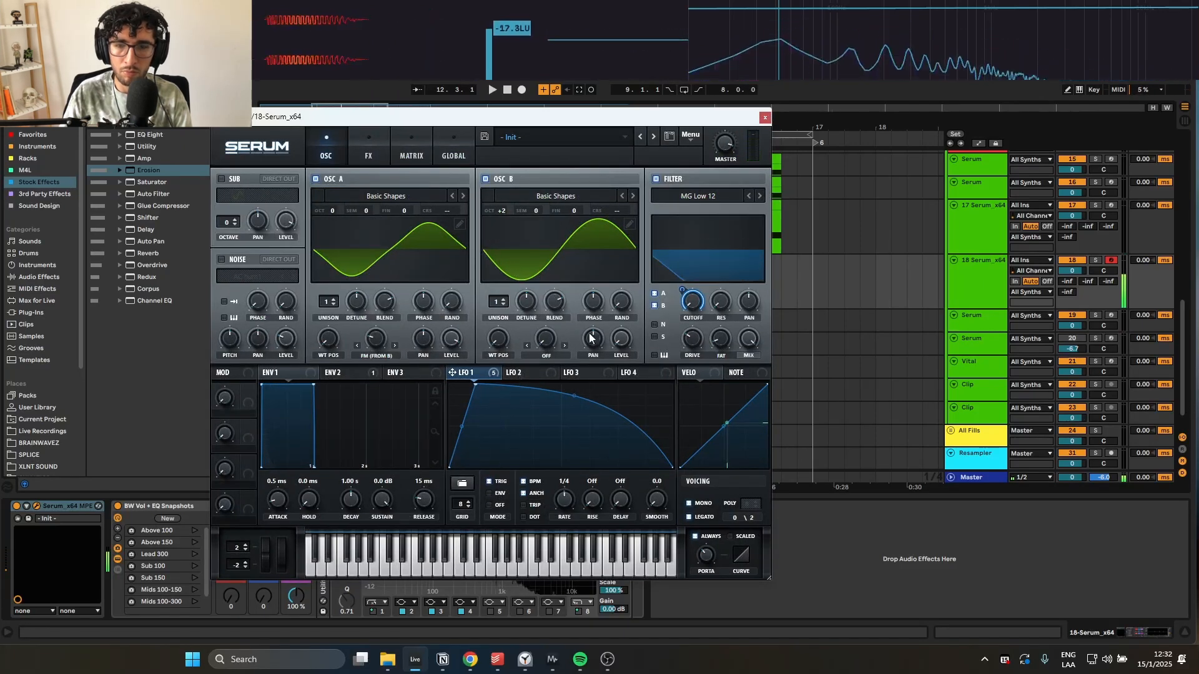
# - Audition other wavetables for oscillator B and choose Basic_Cjw
pyautogui.click(633, 196)
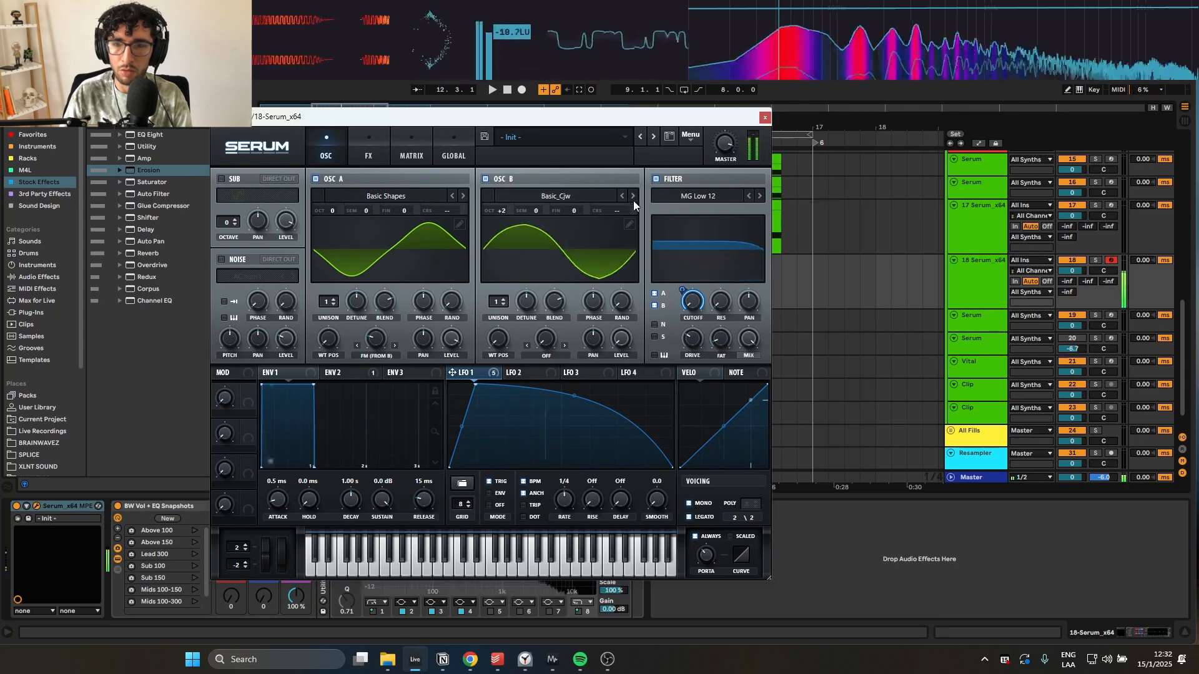
pyautogui.click(633, 199)
pyautogui.click(623, 194)
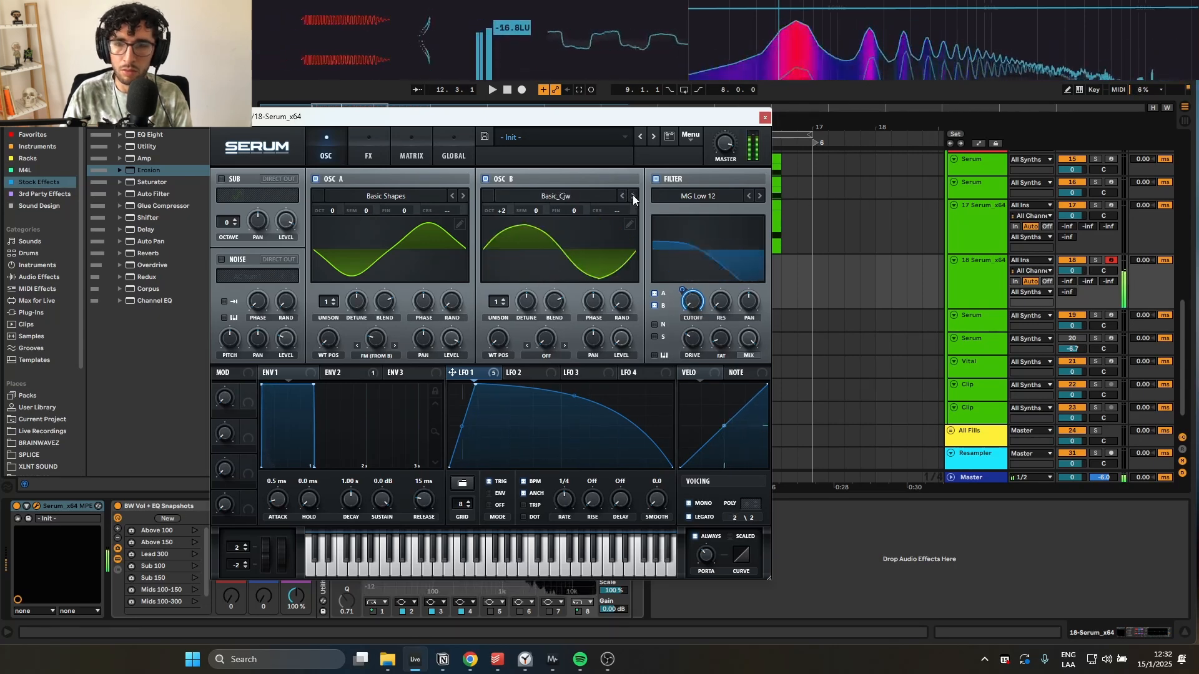
# - Shift oscillator B's wavetable position on Basic_Cjw to a saw-like shape and adjust oscillator A's FM from B amount
pyautogui.click(550, 196)
pyautogui.click(550, 195)
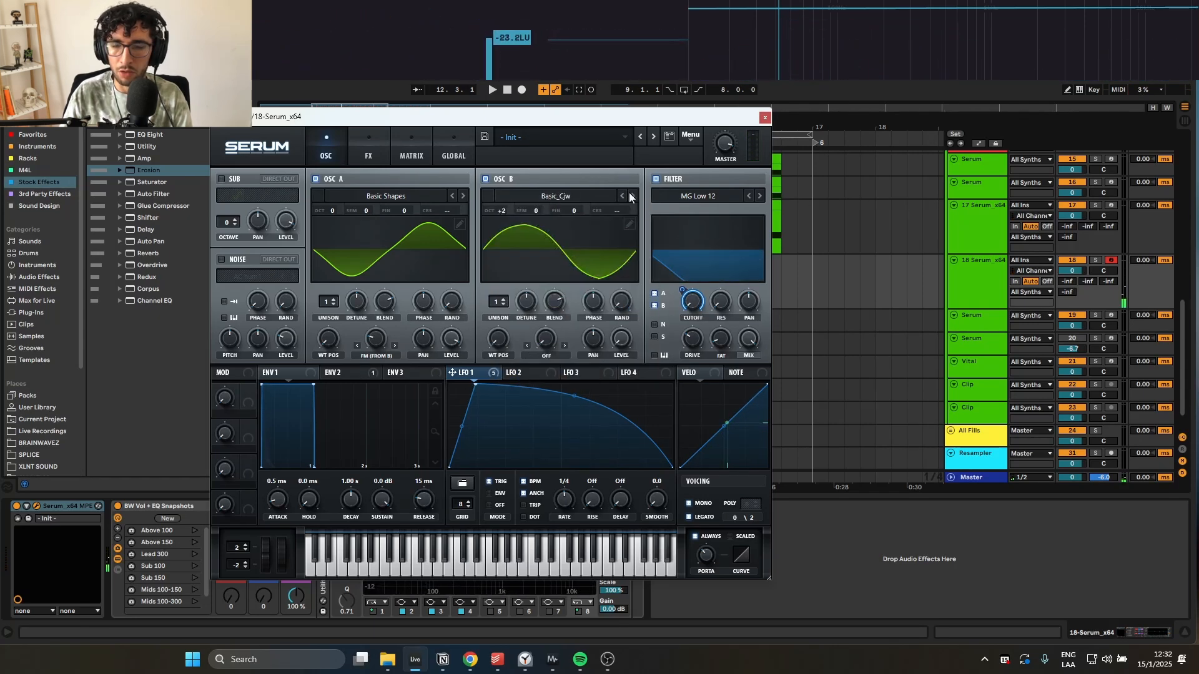
pyautogui.moveTo(498, 339); pyautogui.dragTo(500, 235)
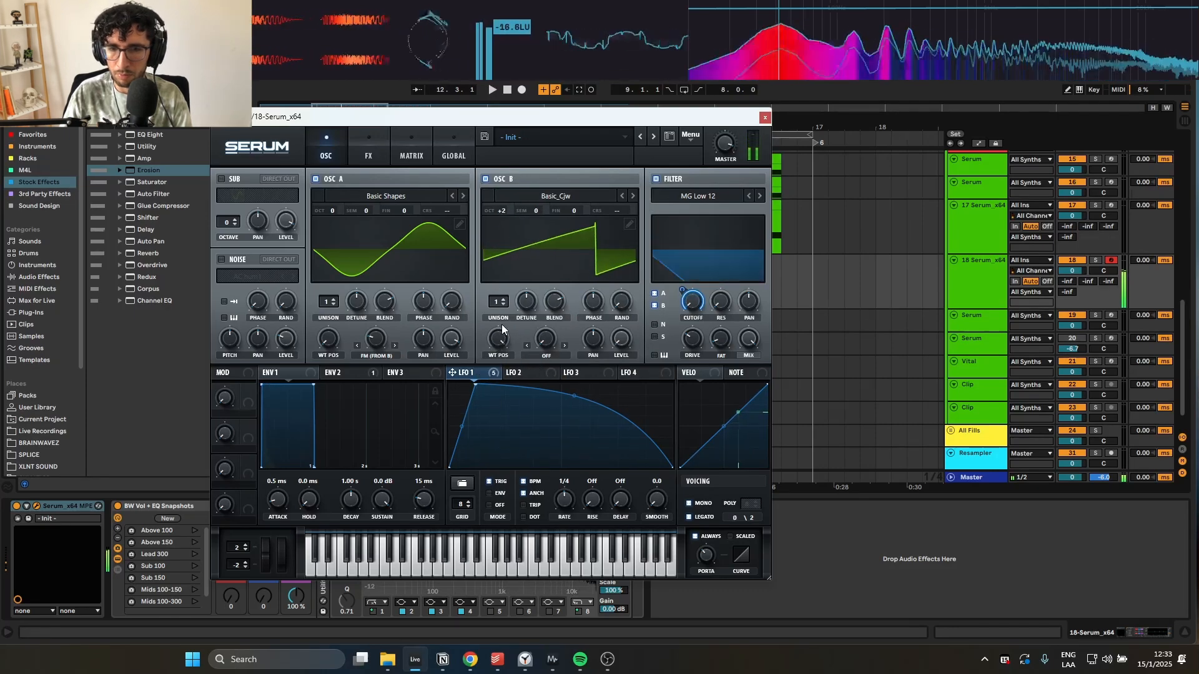
pyautogui.moveTo(503, 338); pyautogui.dragTo(499, 356)
pyautogui.moveTo(376, 341); pyautogui.dragTo(386, 318)
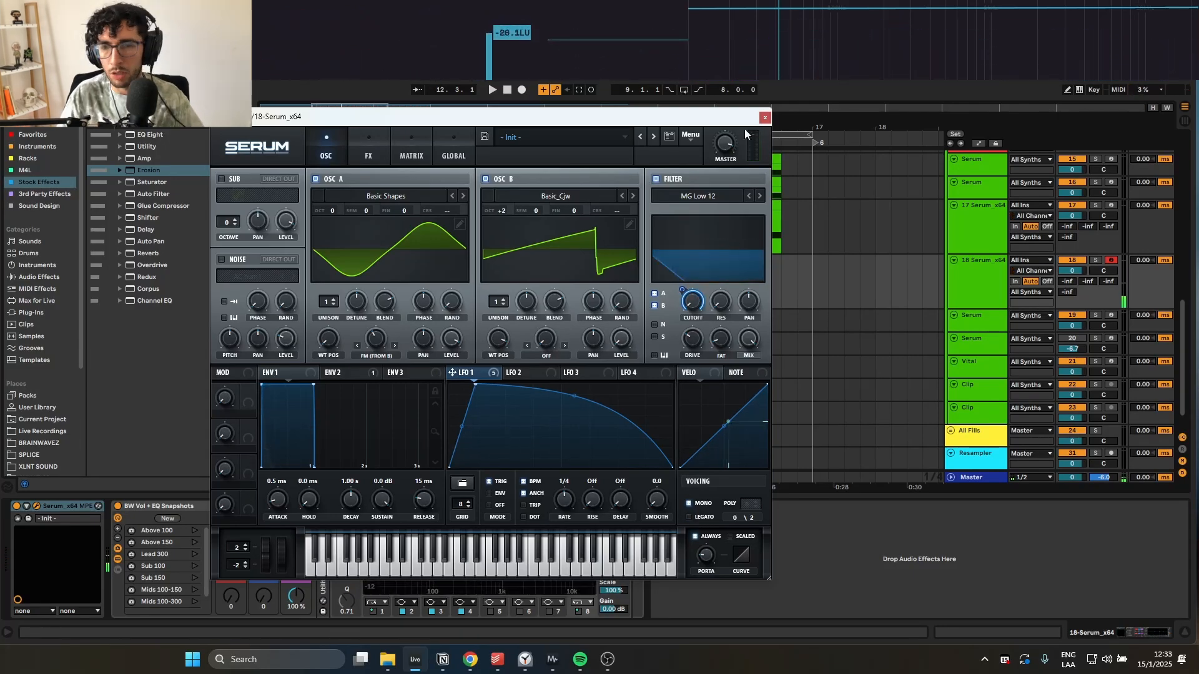
# - Insert an empty MIDI clip on track 18 from 12.3.1 to 13.1.1
pyautogui.click(763, 118)
pyautogui.moveTo(530, 278); pyautogui.dragTo(563, 274)
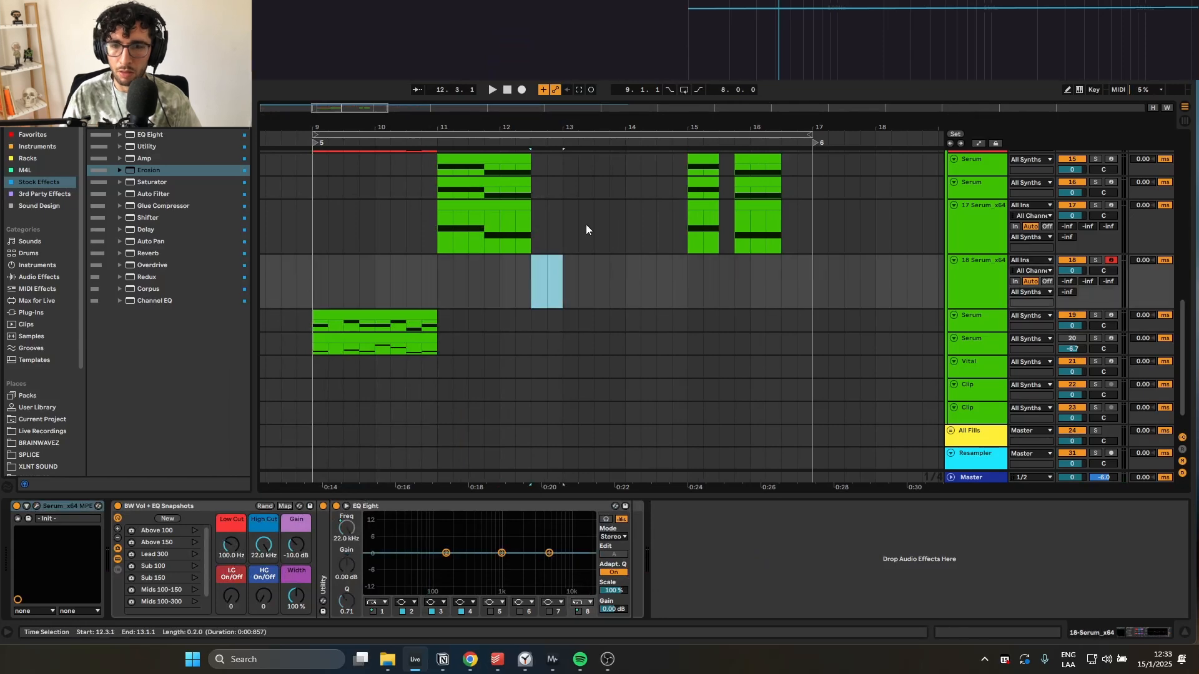
pyautogui.hotkey('ctrl', 'shift', 'm')
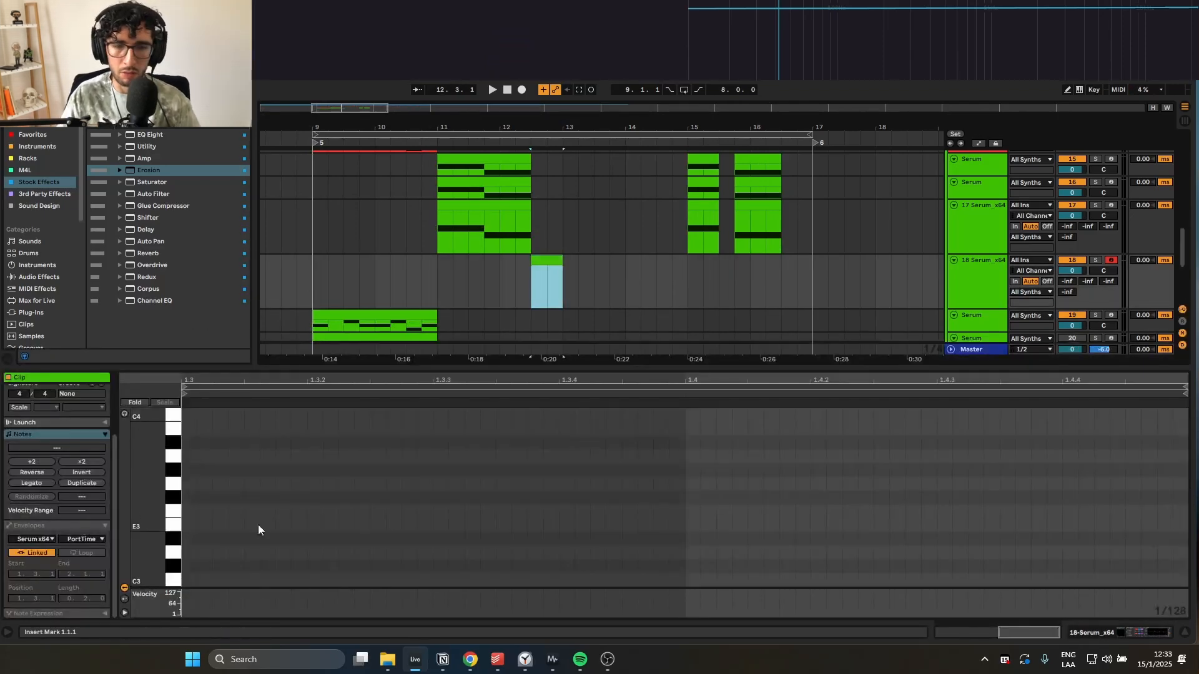
# - Add an A note at the clip's start, lengthen it to 1.3.2 and transpose it down two octaves to A1
pyautogui.click(187, 442)
pyautogui.doubleClick(189, 457)
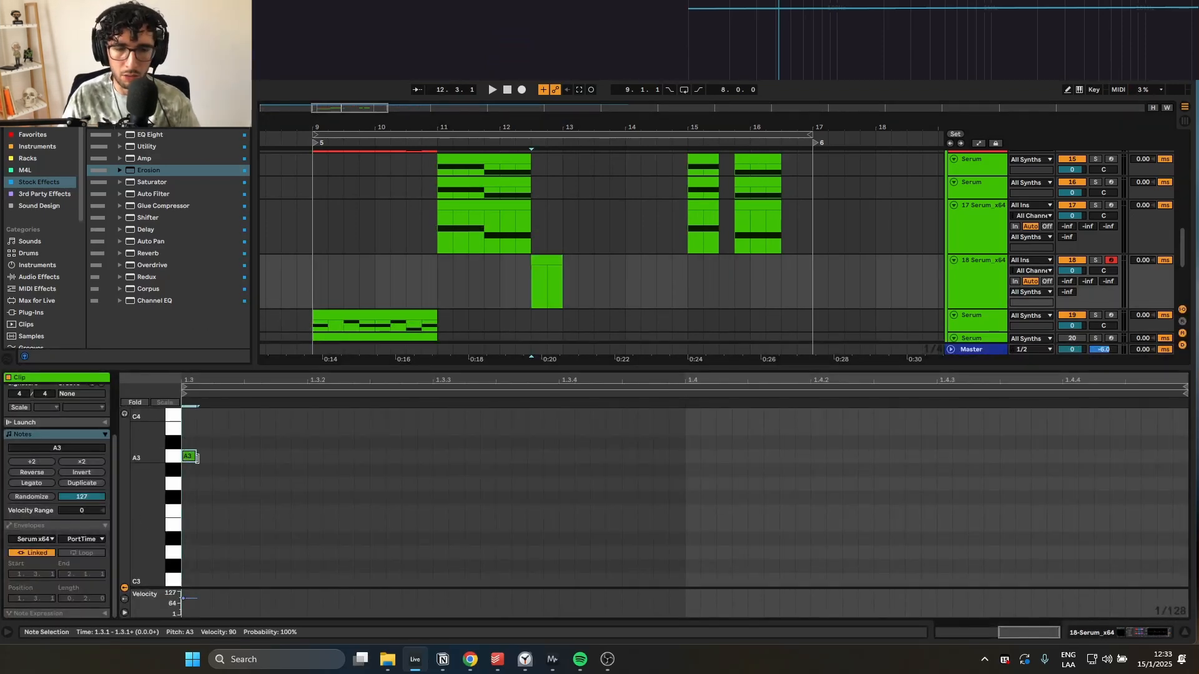
pyautogui.moveTo(195, 458); pyautogui.dragTo(307, 458)
pyautogui.hotkey('ctrl', 'd')
pyautogui.hotkey('ctrl', 'a')
pyautogui.hotkey('shift', 'Down')
pyautogui.hotkey('shift', 'Down')
pyautogui.hotkey('shift', 'Down')
pyautogui.hotkey('shift', 'Up')
# - Extend the A1 note to 1.3.3 and duplicate it three times to fill the clip
pyautogui.doubleClick(362, 416)
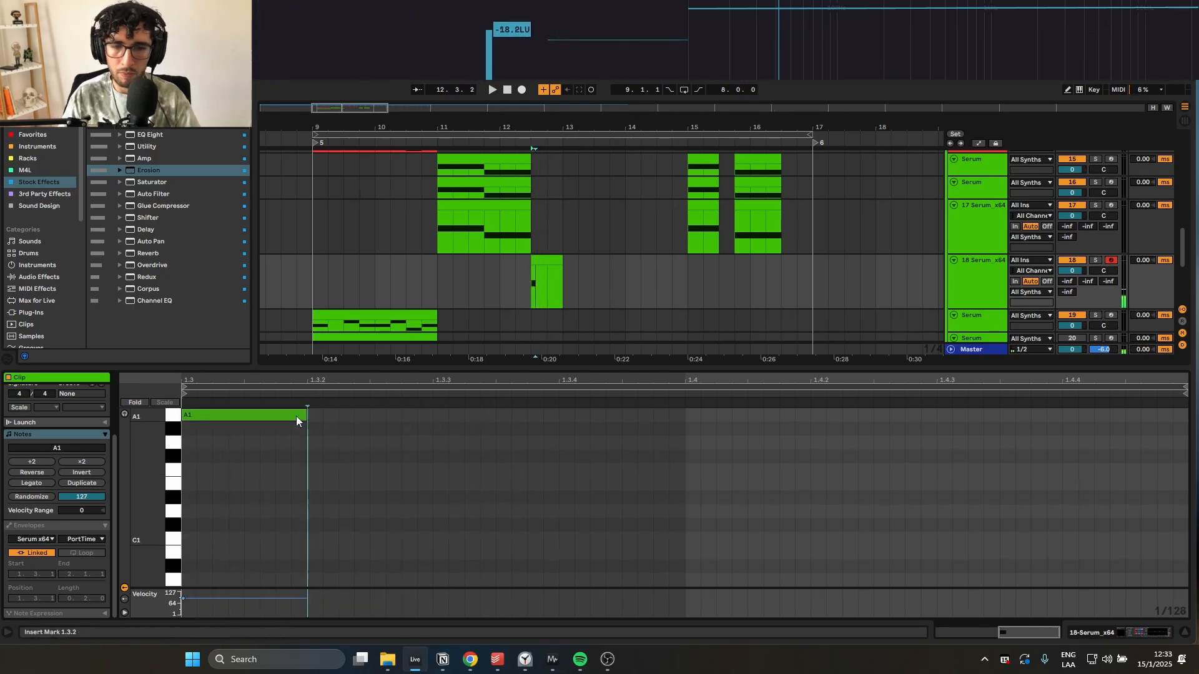
pyautogui.moveTo(306, 416); pyautogui.dragTo(433, 417)
pyautogui.hotkey('ctrl', 'd')
pyautogui.hotkey('ctrl', 'd')
pyautogui.hotkey('ctrl', 'd')
# - Transpose the second, third and fourth notes down to F#1, E1 and D#1, and play the phrase
pyautogui.moveTo(526, 465); pyautogui.dragTo(1051, 417)
pyautogui.press('Down')
pyautogui.press('Down')
pyautogui.press('Down')
pyautogui.moveTo(723, 428); pyautogui.dragTo(964, 461)
pyautogui.press('Down')
pyautogui.press('Down')
pyautogui.moveTo(955, 466); pyautogui.dragTo(983, 517)
pyautogui.press('Down')
pyautogui.press('space')
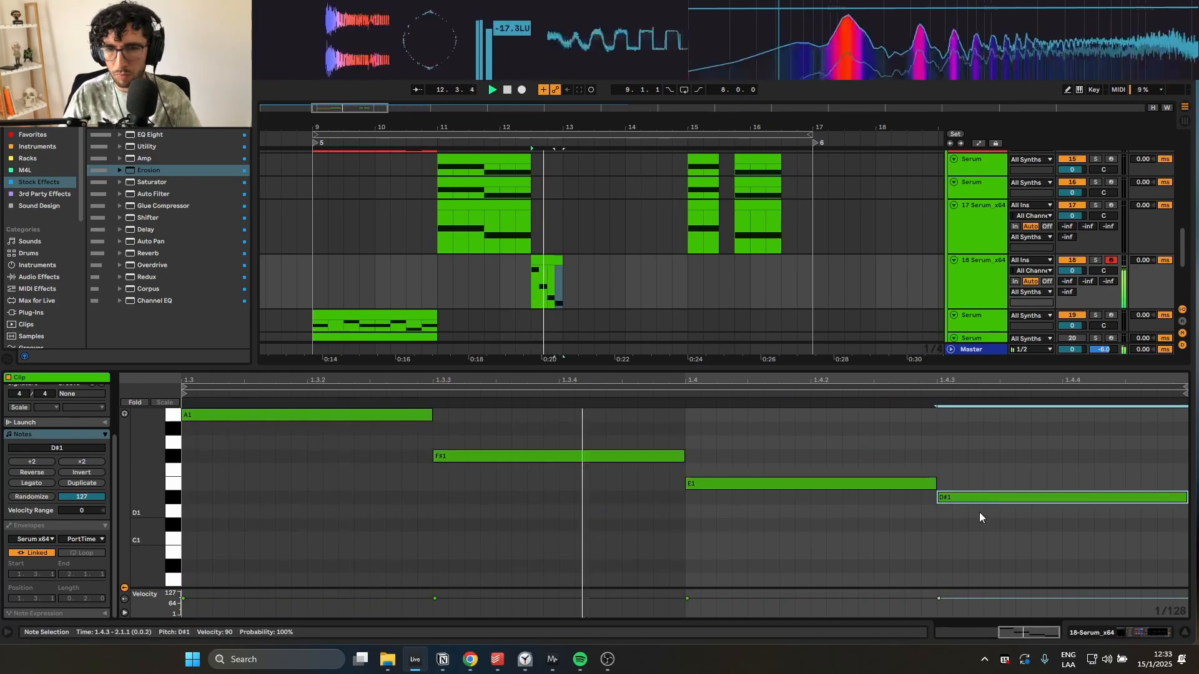
# - Set LFO 1's rate to 1/8 in track 18's Serum, trying it on oscillator A's level and removing that assignment
pyautogui.click(546, 260)
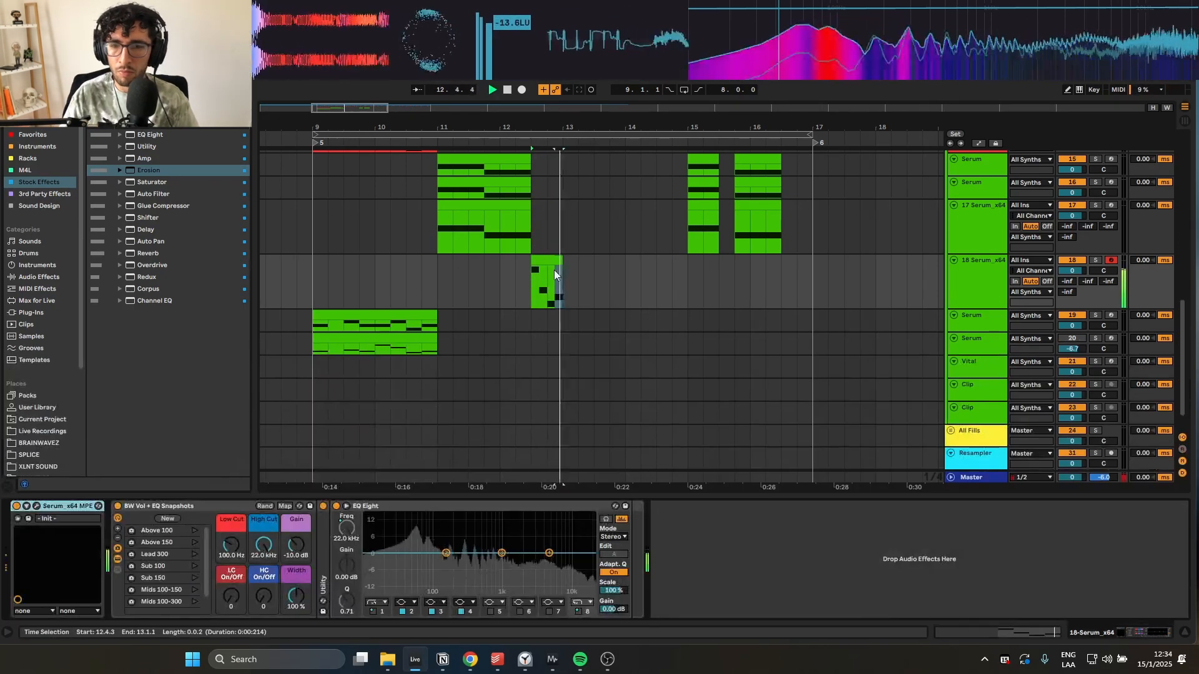
pyautogui.click(37, 507)
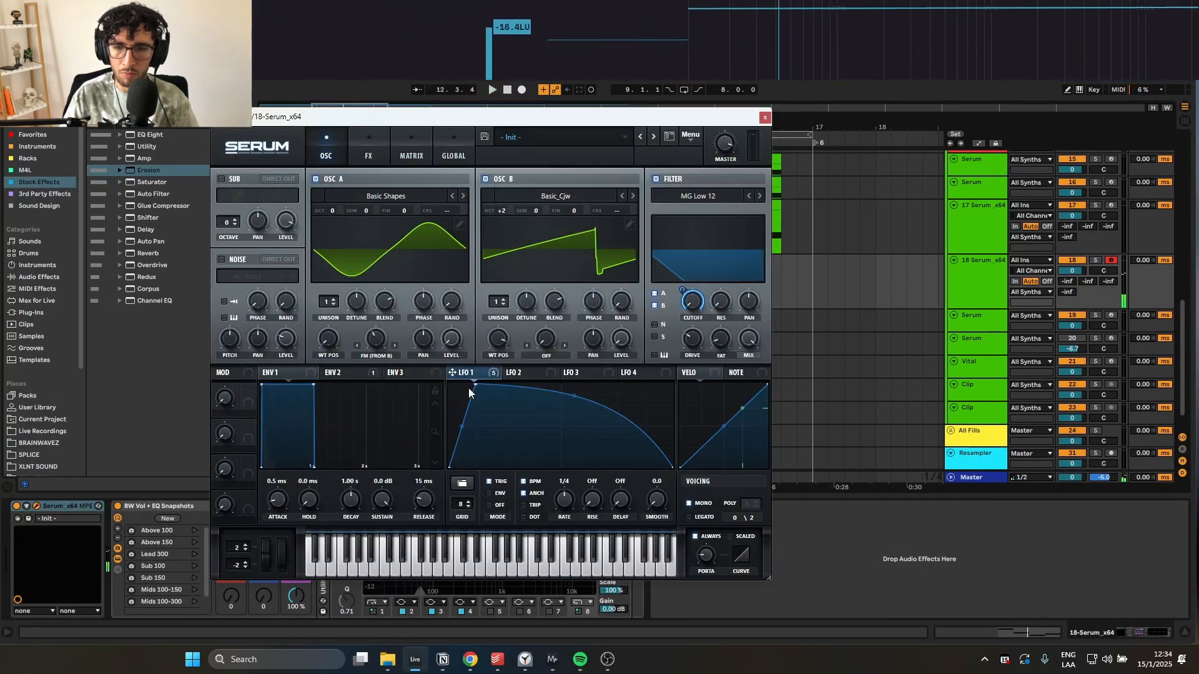
pyautogui.moveTo(466, 374); pyautogui.dragTo(453, 341)
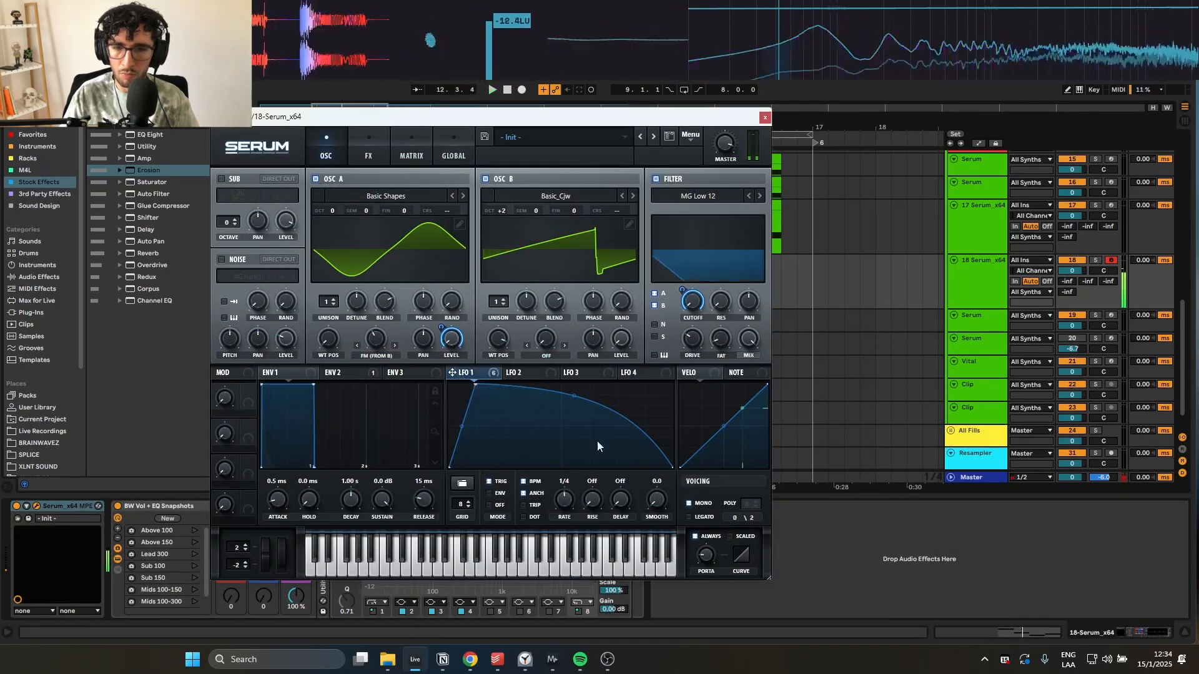
pyautogui.doubleClick(631, 467)
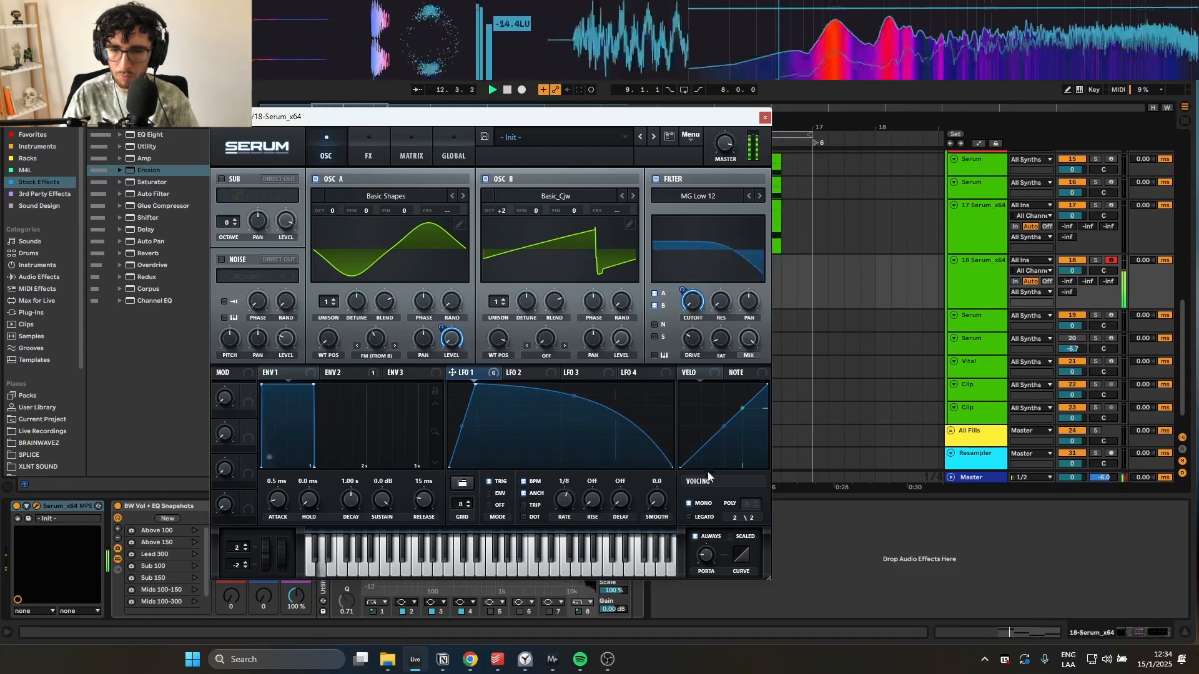
pyautogui.doubleClick(442, 327)
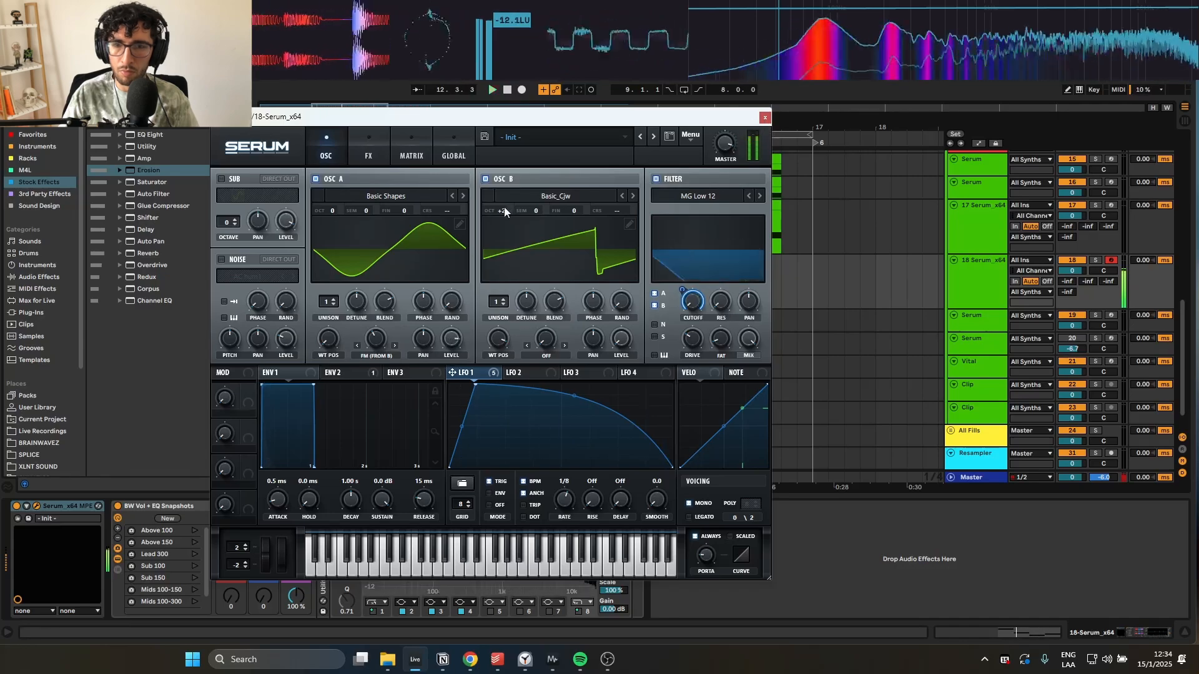
# - Try raising oscillator B by 7 semitones and reset its semitone offset
pyautogui.moveTo(536, 211); pyautogui.dragTo(542, 194)
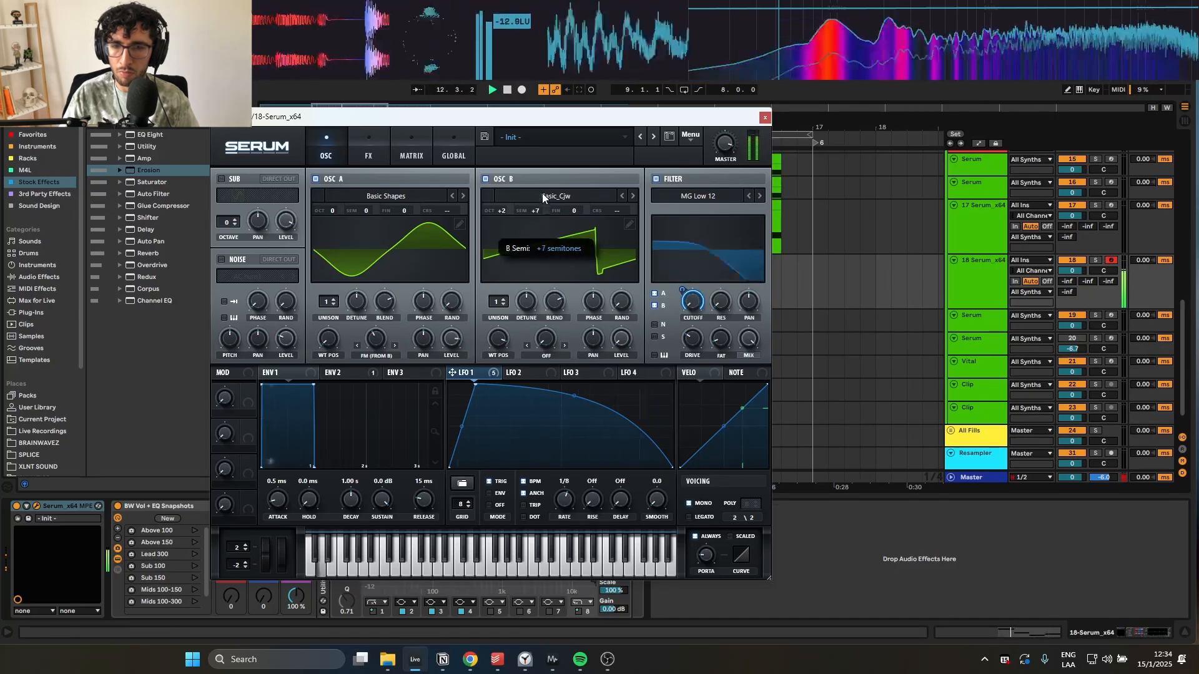
pyautogui.doubleClick(537, 210)
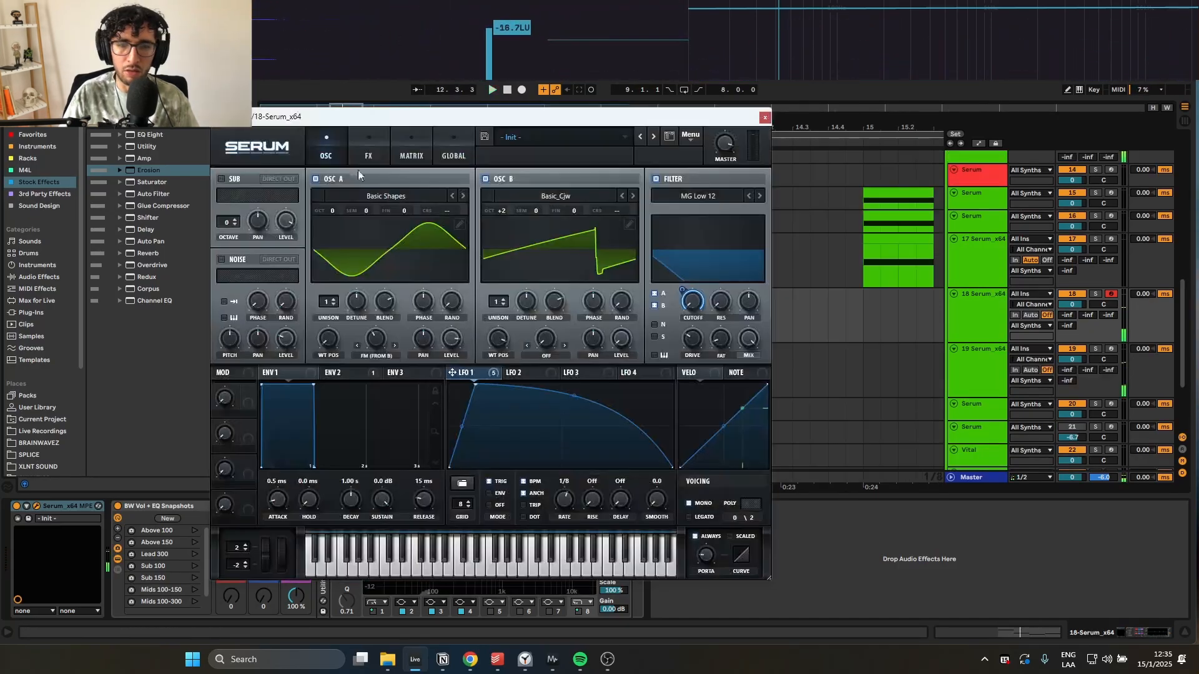
# - Enable the Reverb in Serum's effects chain and solo track 18 for playback
pyautogui.click(368, 155)
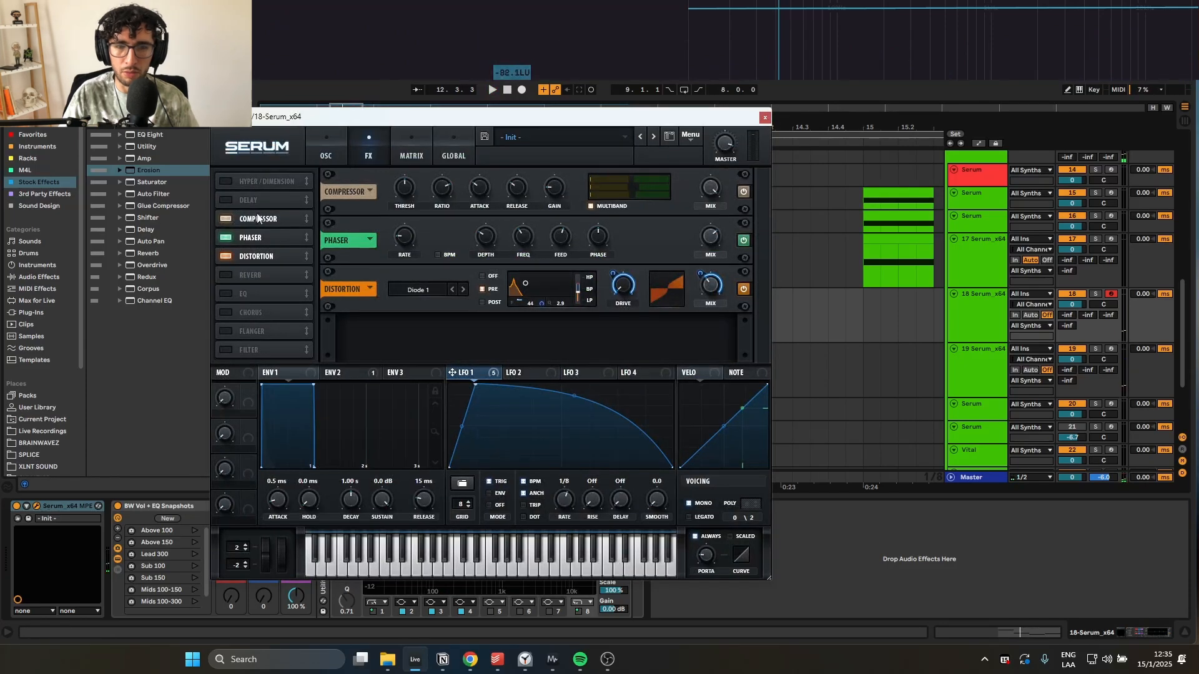
pyautogui.click(223, 278)
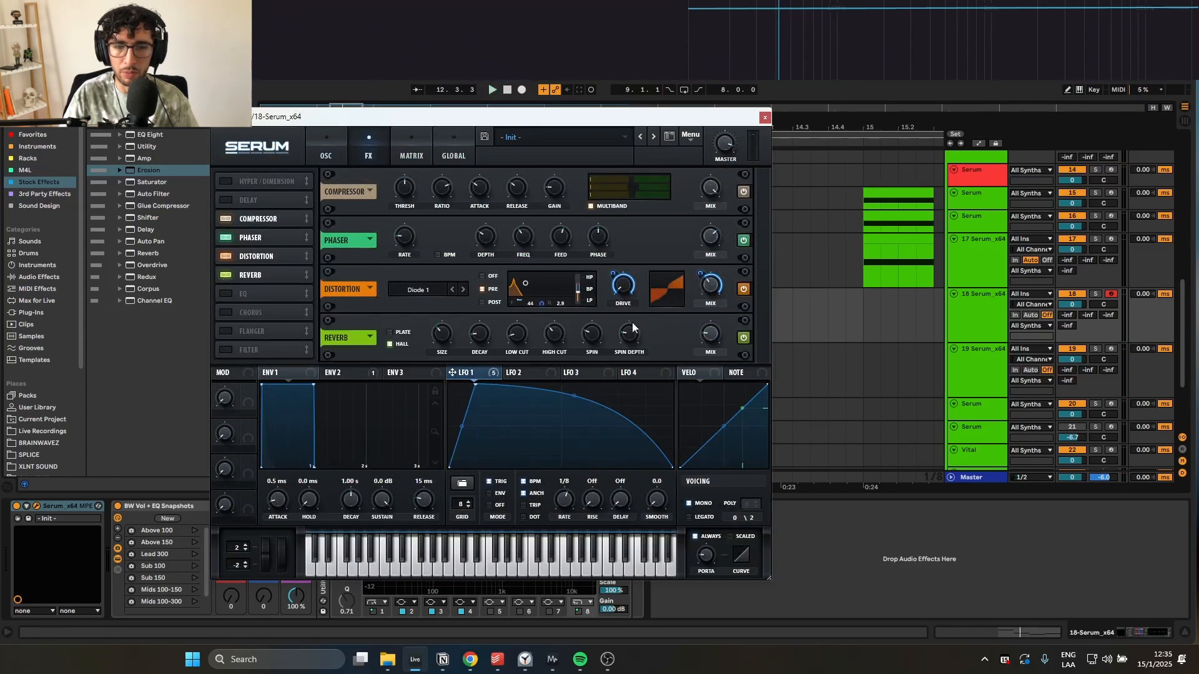
pyautogui.press('space')
pyautogui.click(1096, 295)
pyautogui.press('space')
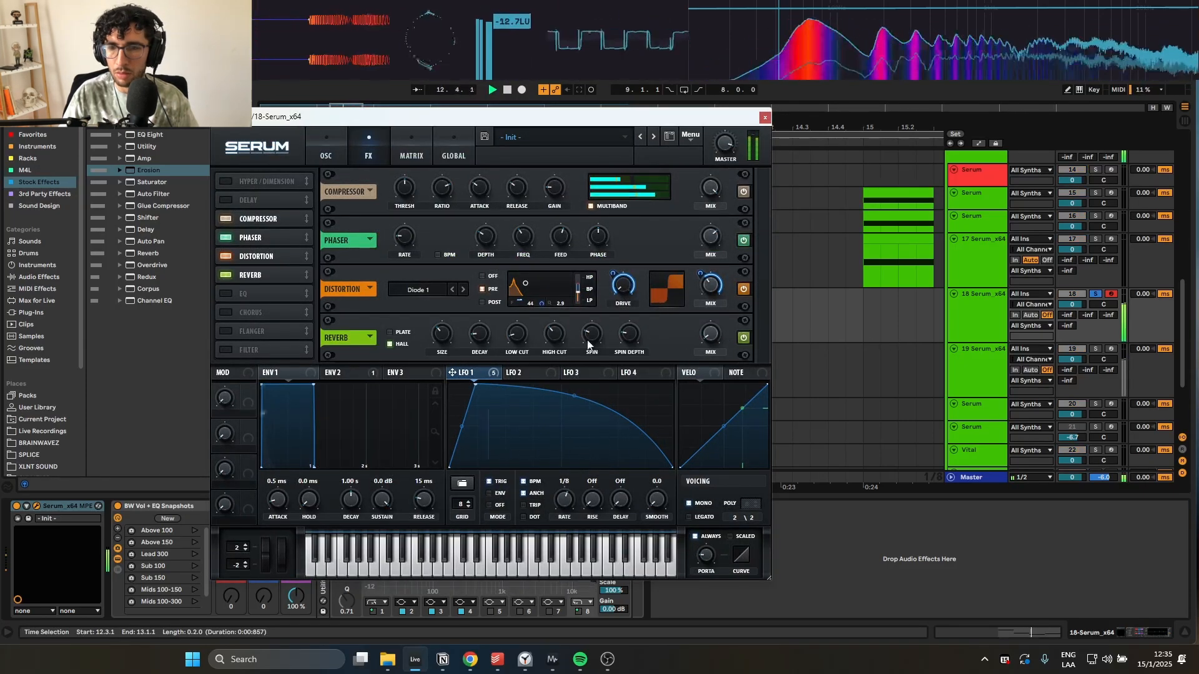
# - Adjust the reverb's decay and set its mix to 17% while listening to the phrase
pyautogui.moveTo(481, 349); pyautogui.dragTo(480, 359)
pyautogui.moveTo(712, 334); pyautogui.dragTo(720, 312)
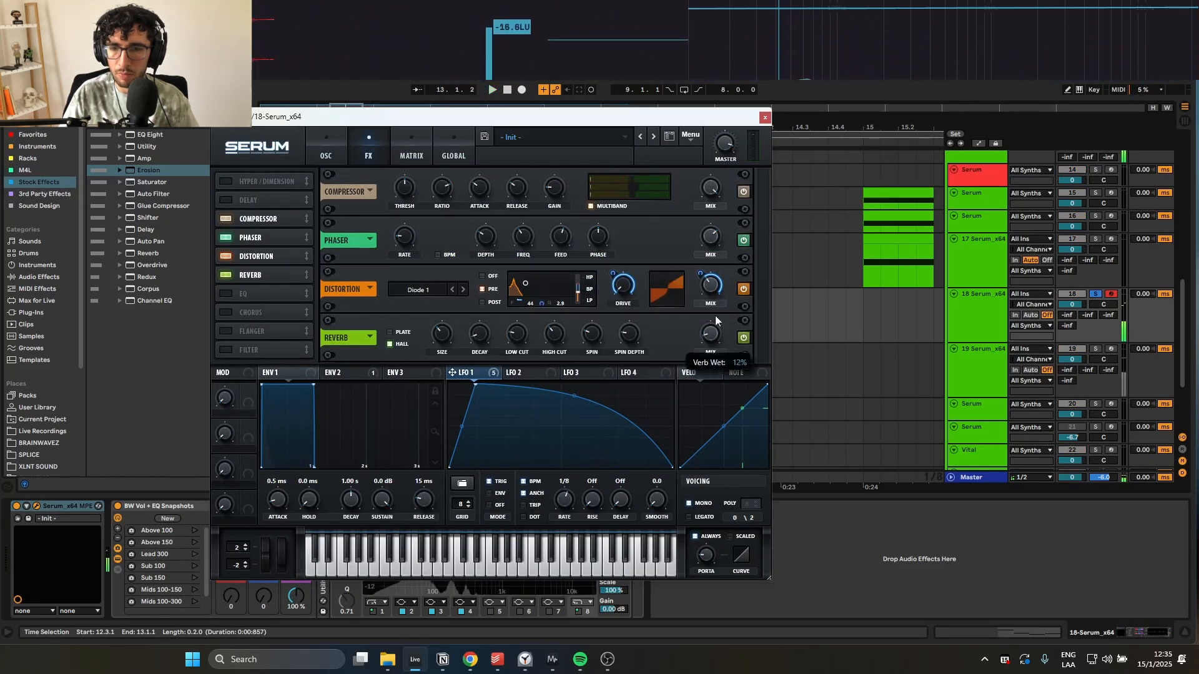
pyautogui.press('space')
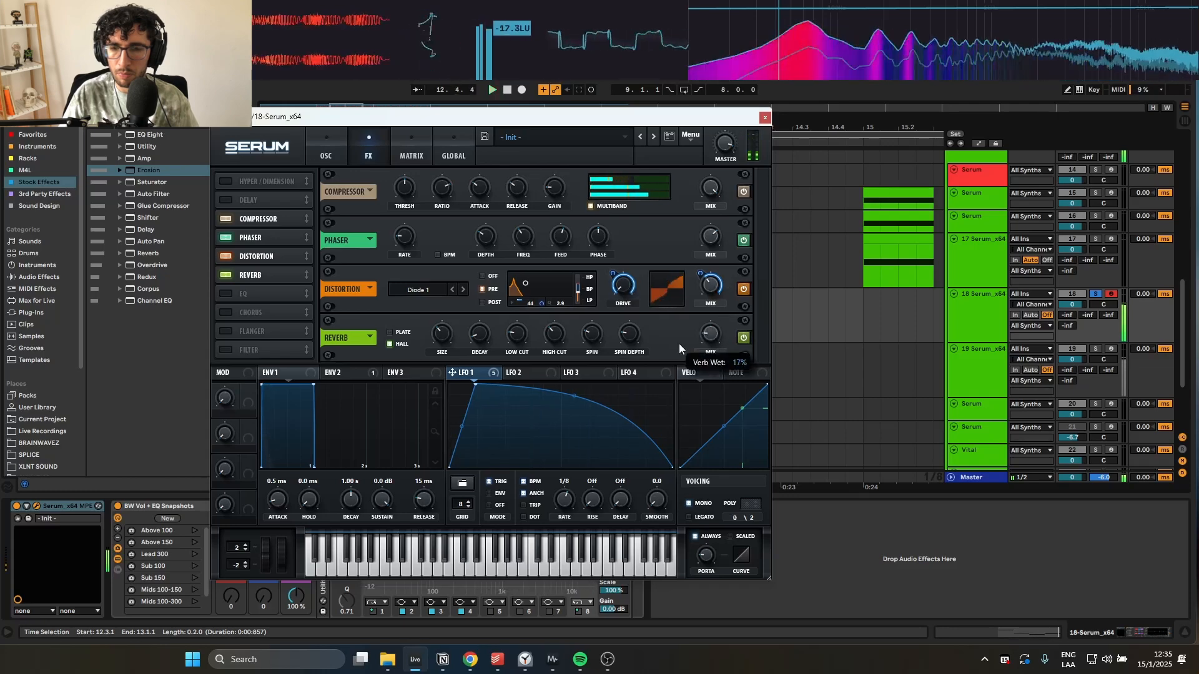
pyautogui.moveTo(255, 277)
pyautogui.mouseDown()
pyautogui.moveTo(257, 222)
pyautogui.moveTo(257, 281)
pyautogui.mouseUp()
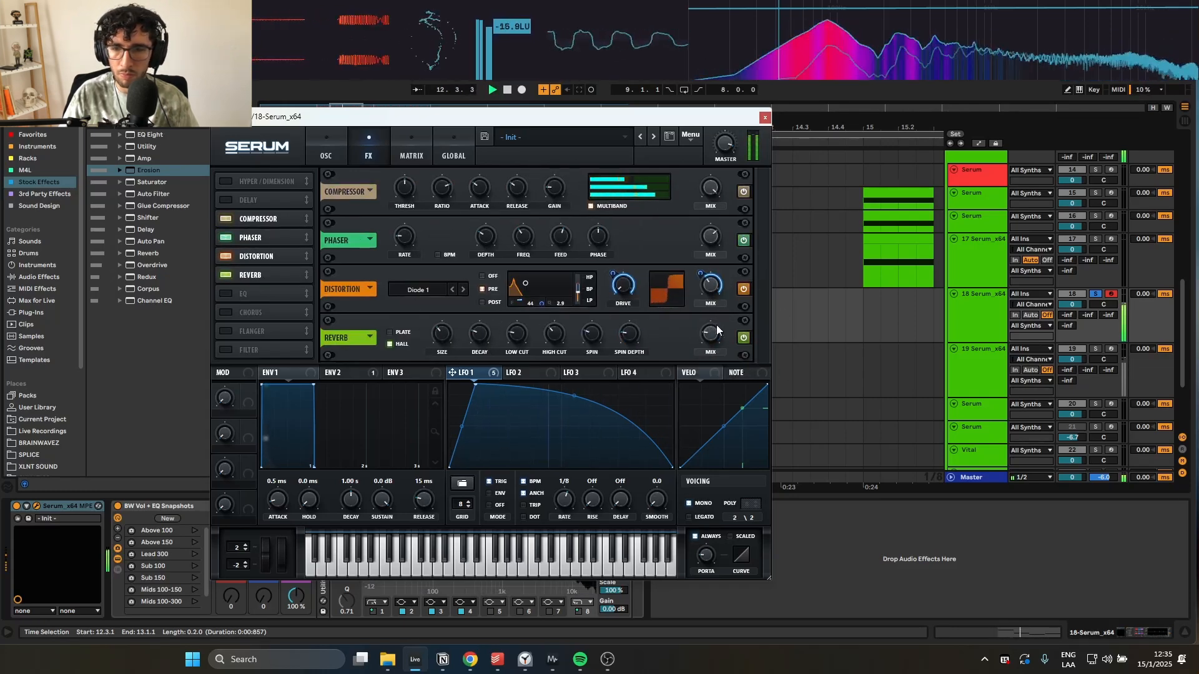
# - Enable the Hyper/Dimension effect in the chain and close the Serum window
pyautogui.click(229, 181)
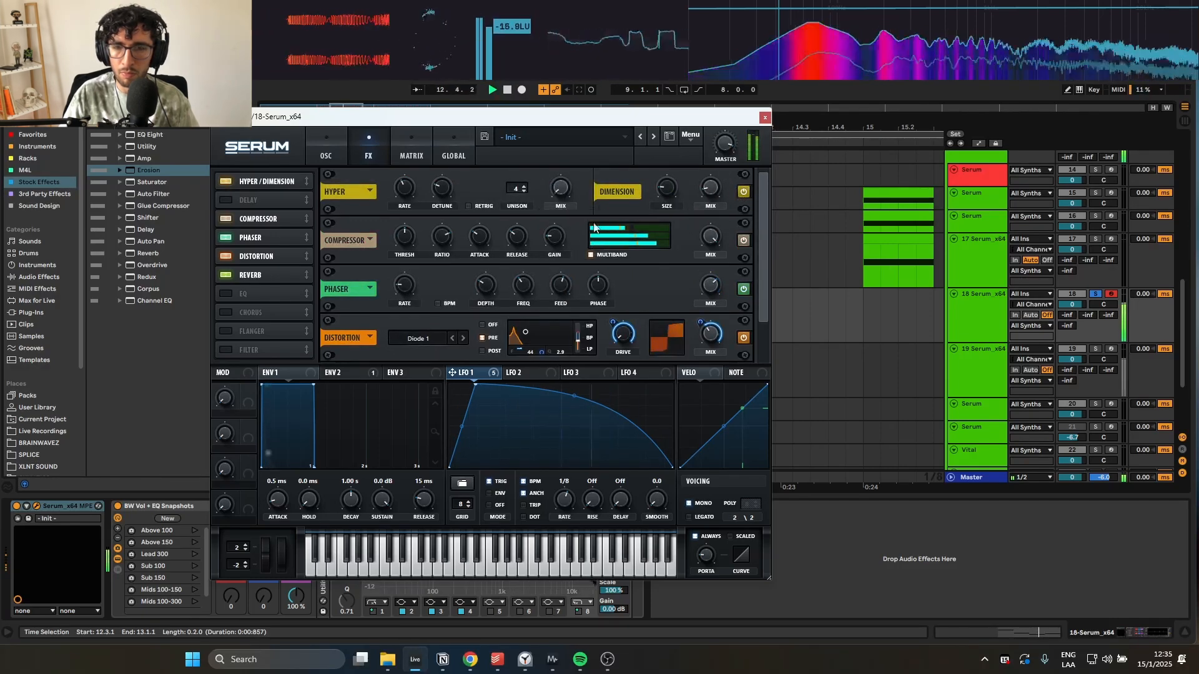
pyautogui.scroll(-2, 736, 301)
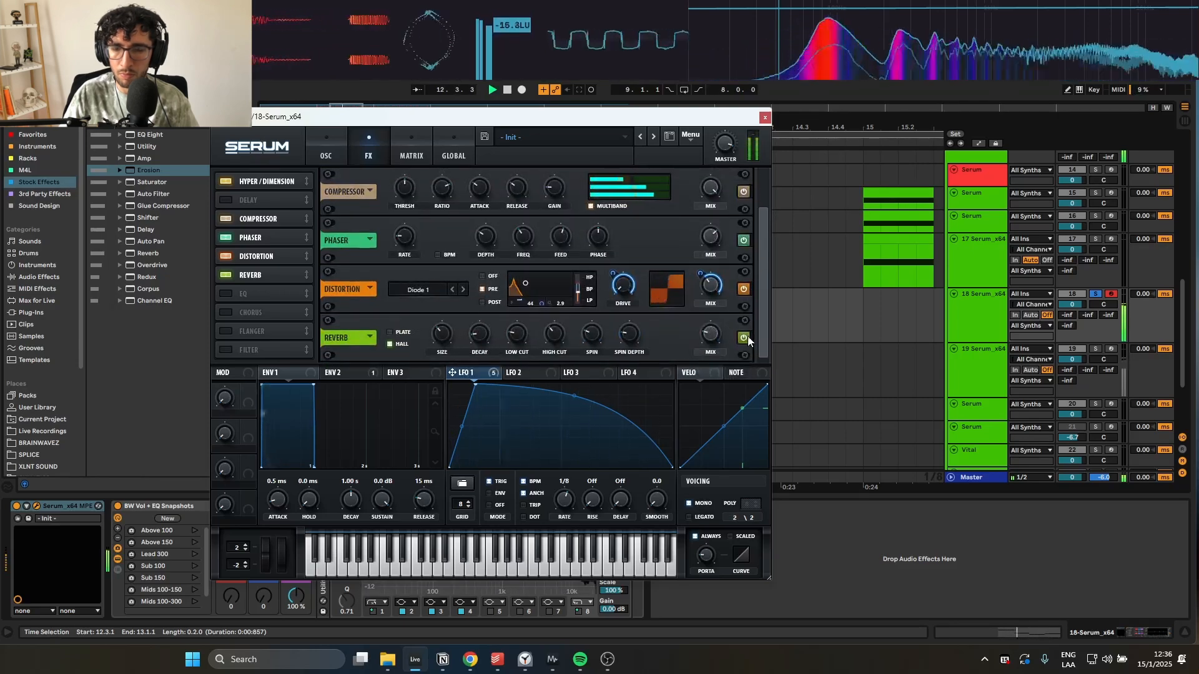
pyautogui.click(765, 117)
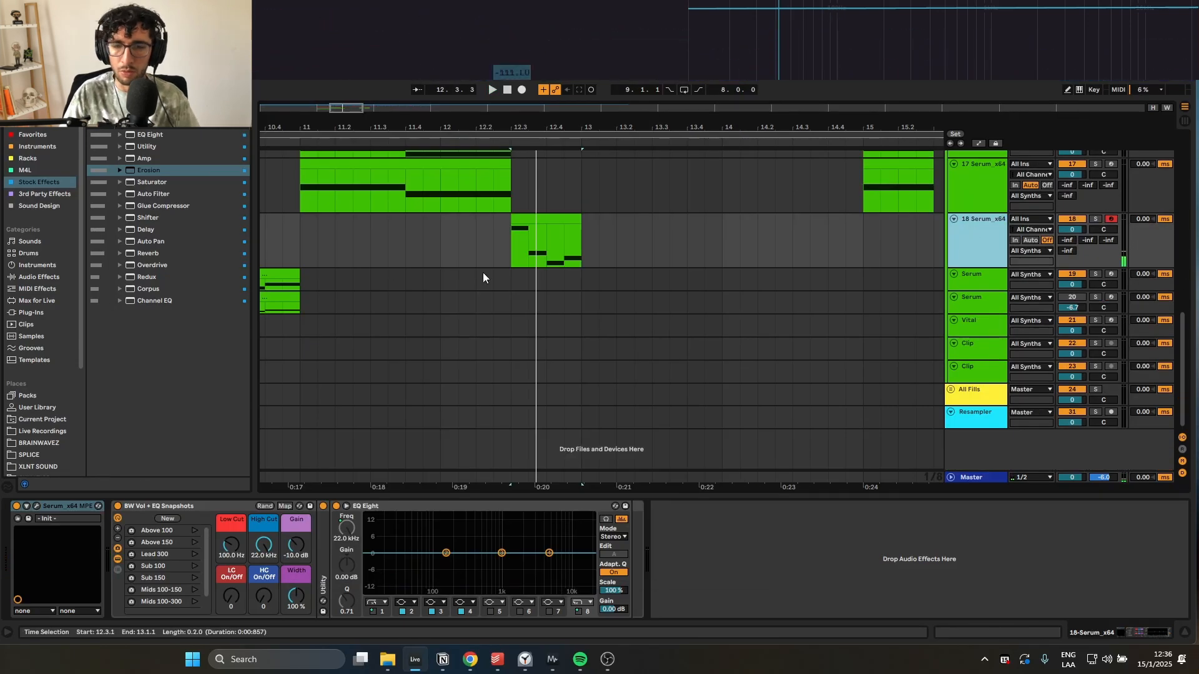
# - Duplicate track 18 with its clip, and switch the copy's Serum oscillator B to the wavetable following Basic_Cjw
pyautogui.hotkey('ctrl', 'd')
pyautogui.press('space')
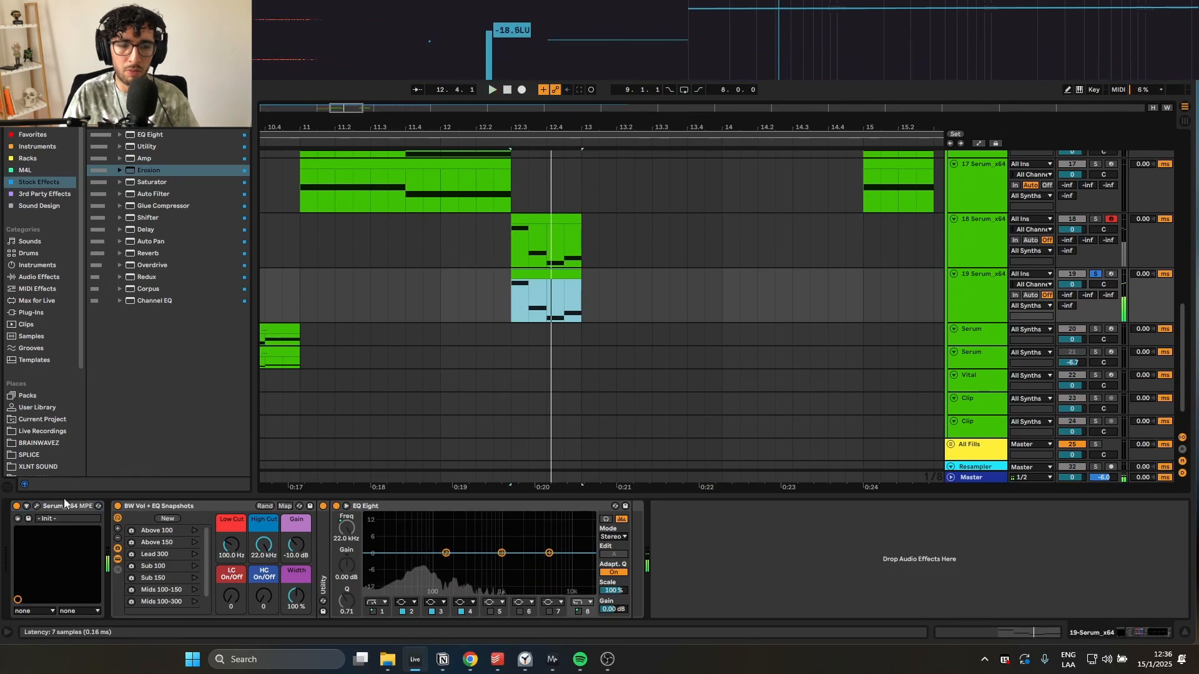
pyautogui.hotkey('ctrl', 'alt', 'p')
pyautogui.press('space')
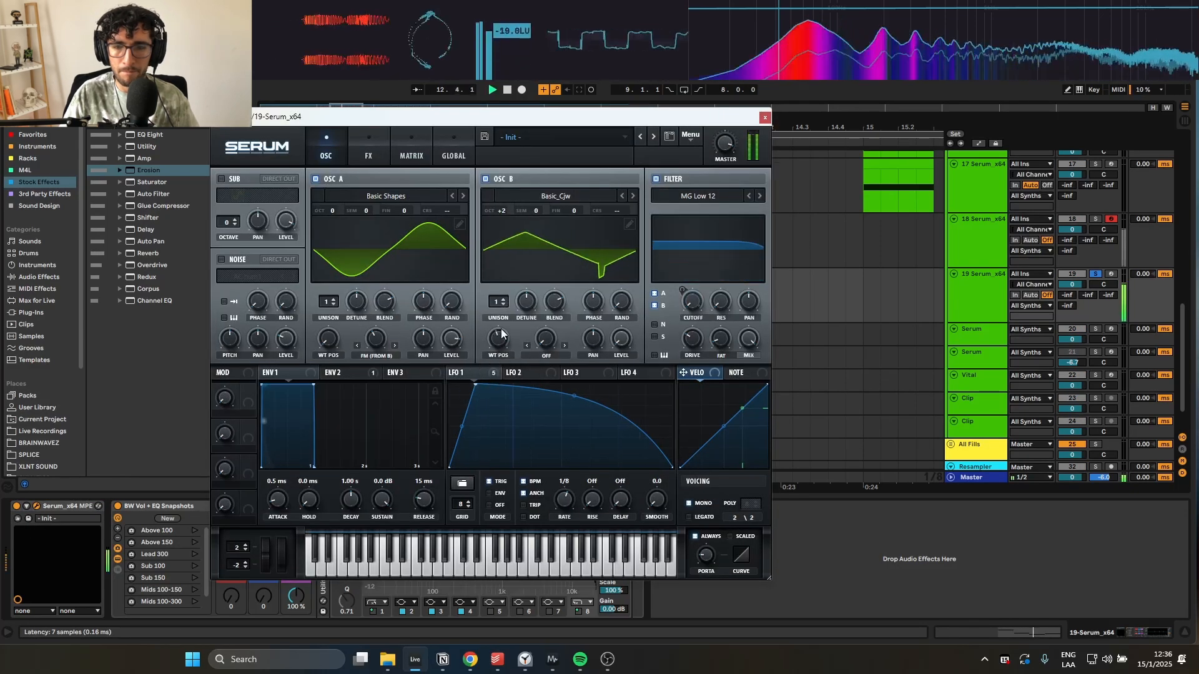
pyautogui.click(633, 195)
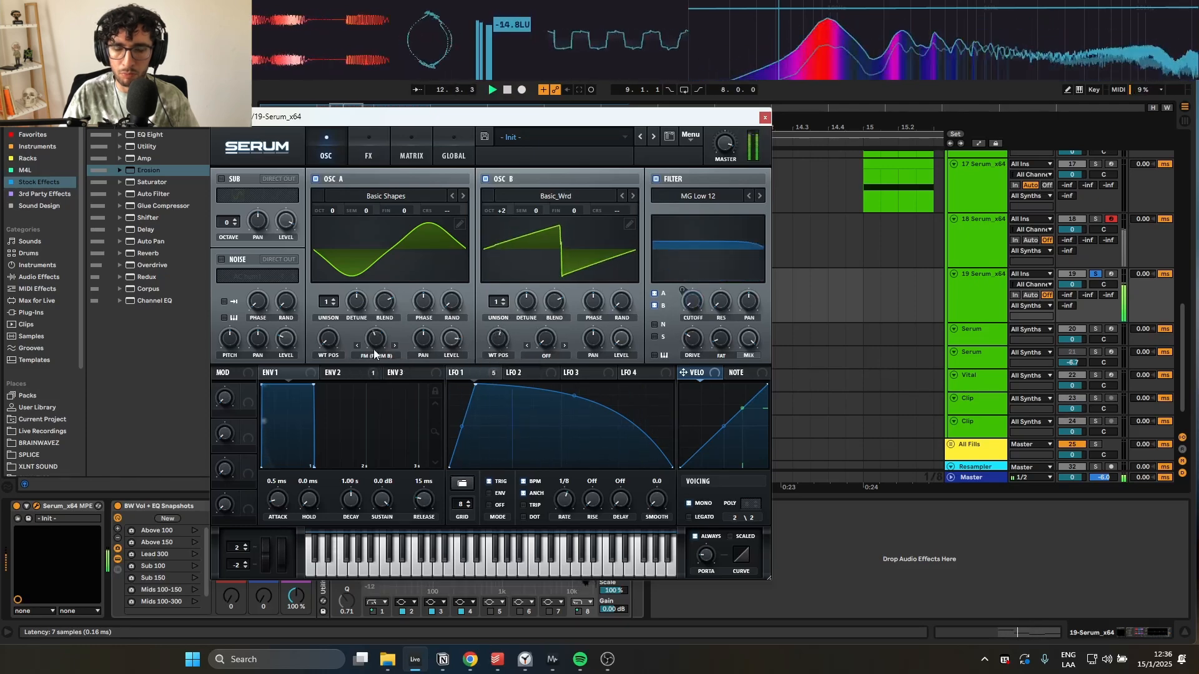
# - Add harmonics in bins 3, 5 and 7 to the first frame of oscillator A's wavetable
pyautogui.click(454, 224)
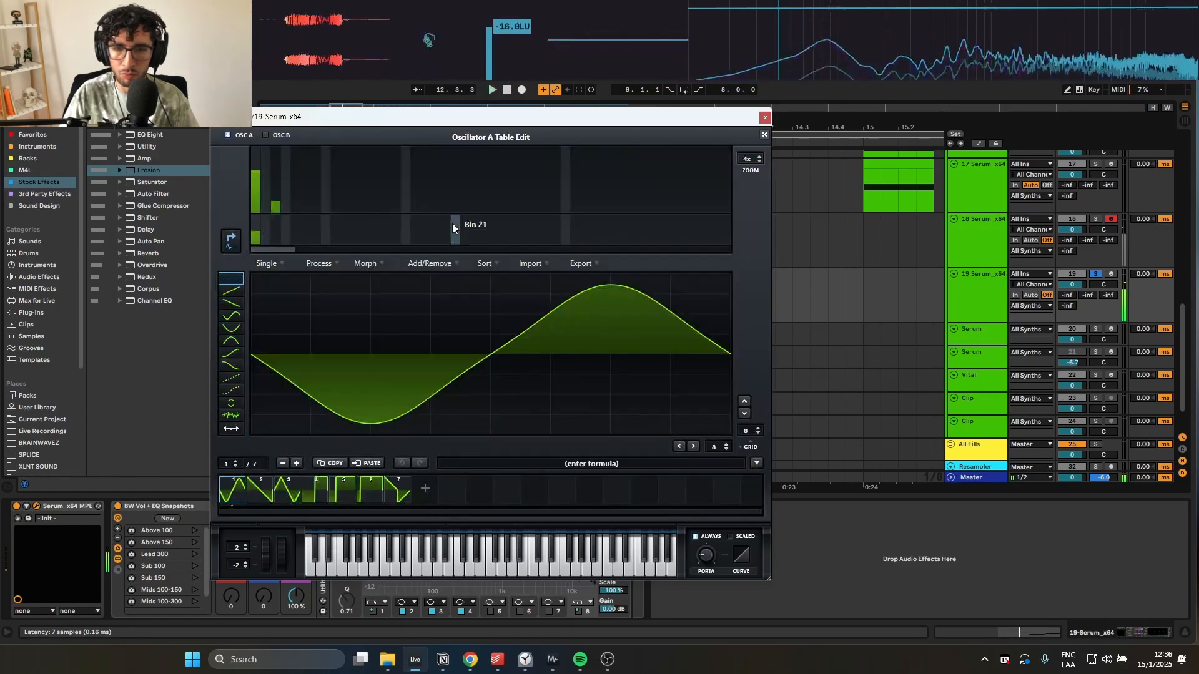
pyautogui.rightClick(276, 202)
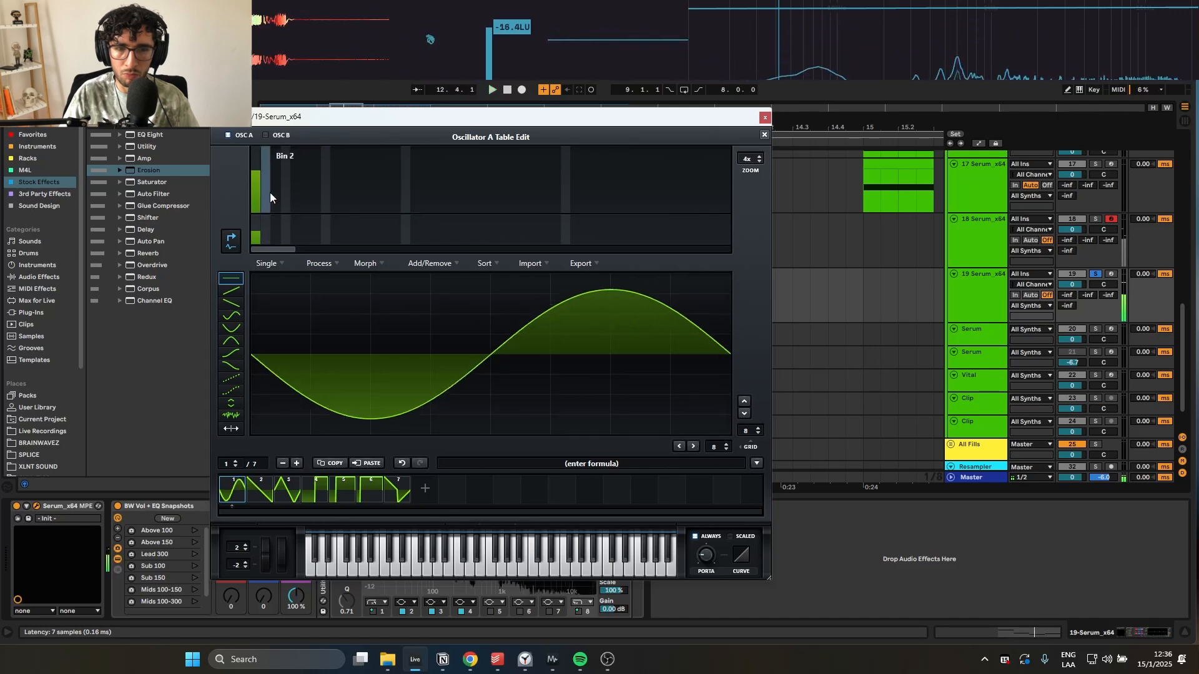
pyautogui.click(286, 189)
pyautogui.rightClick(286, 192)
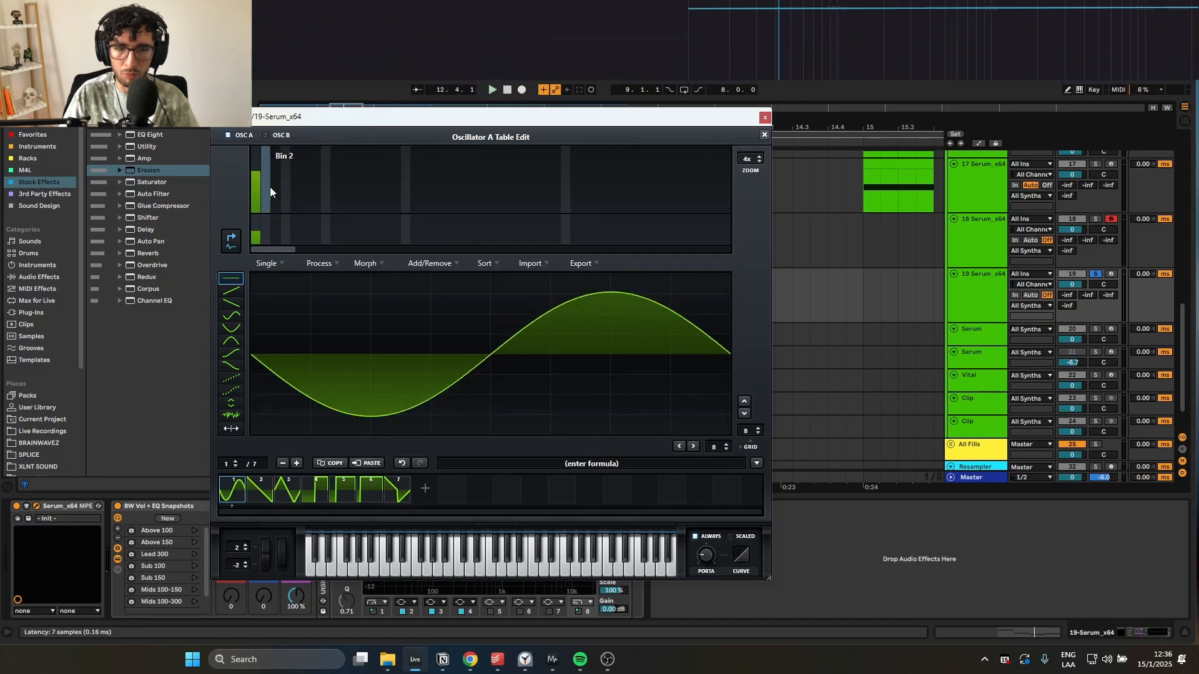
pyautogui.click(266, 182)
pyautogui.rightClick(267, 194)
pyautogui.click(276, 194)
pyautogui.click(301, 198)
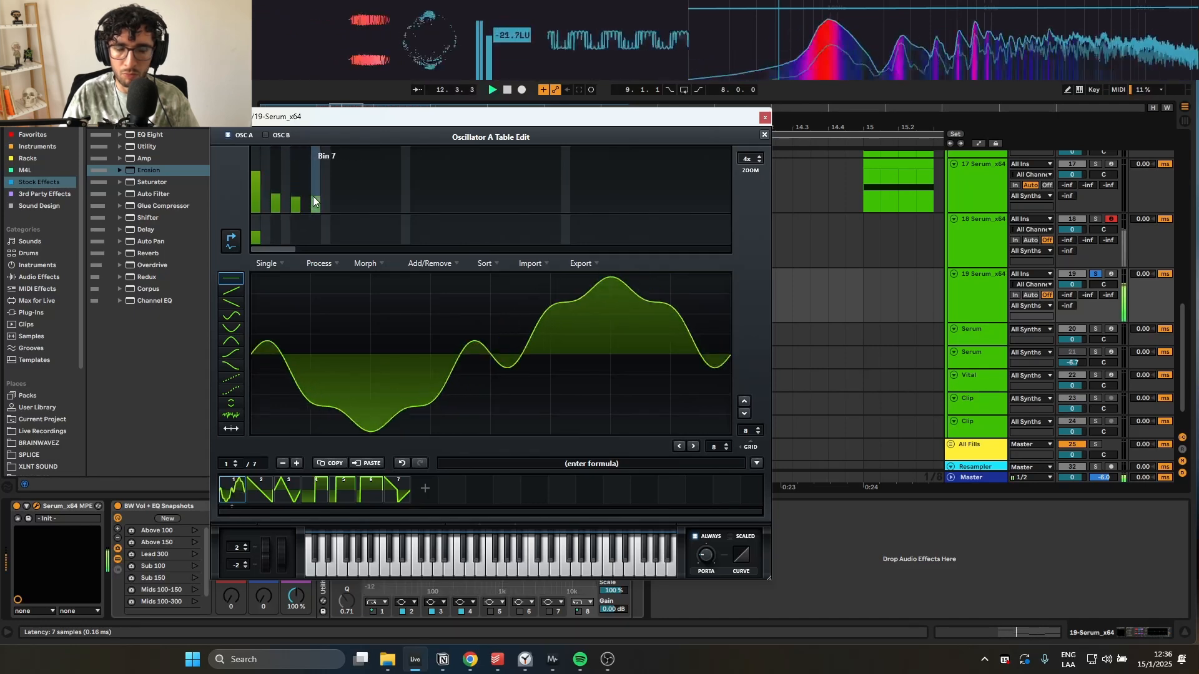
pyautogui.click(764, 135)
# - Set oscillator B's octave to +1 and adjust its wavetable position, comparing the sound with the filter off and on
pyautogui.moveTo(511, 214); pyautogui.dragTo(504, 218)
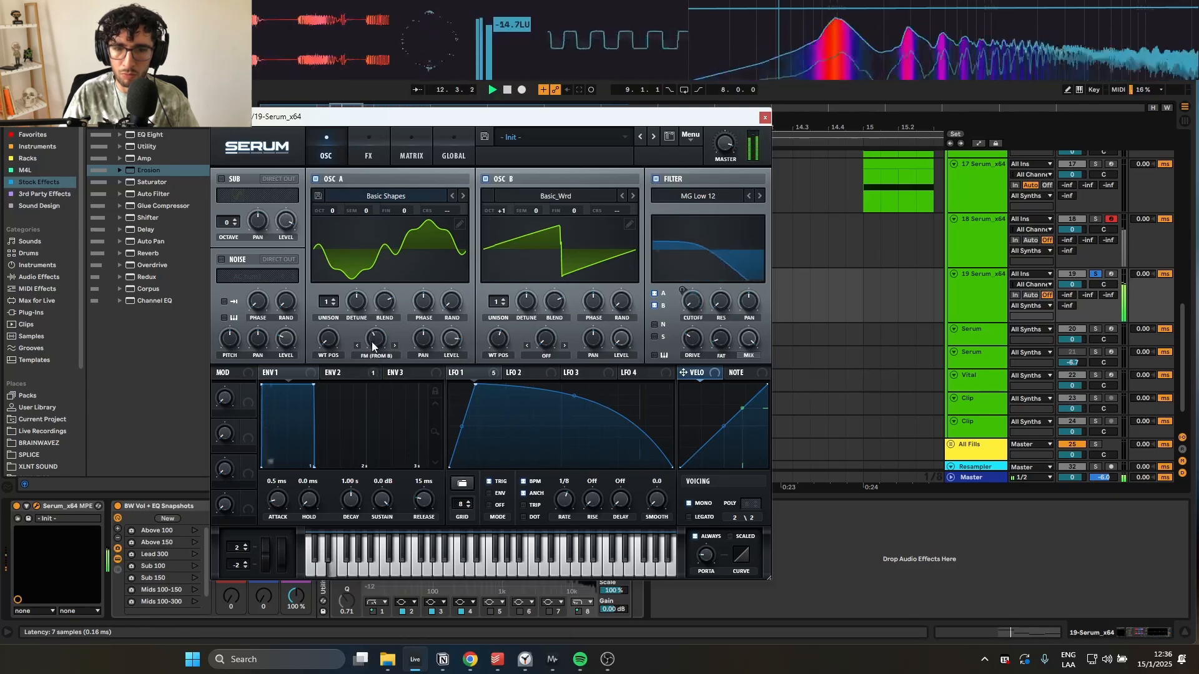
pyautogui.moveTo(498, 339)
pyautogui.mouseDown()
pyautogui.moveTo(507, 285)
pyautogui.moveTo(503, 356)
pyautogui.mouseUp()
pyautogui.click(655, 179)
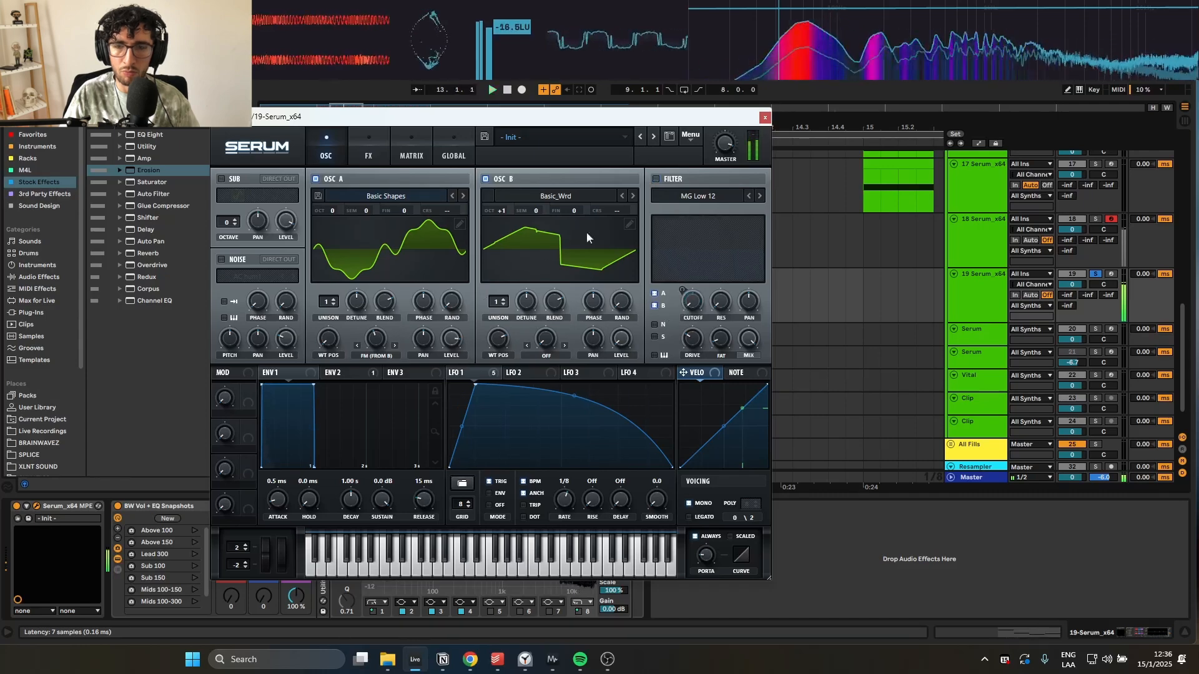
pyautogui.click(656, 179)
# - Switch the Serum distortion effect to Sin Fold and move its pre-filter to about 1.1 kHz with a Q of 1.2
pyautogui.click(374, 159)
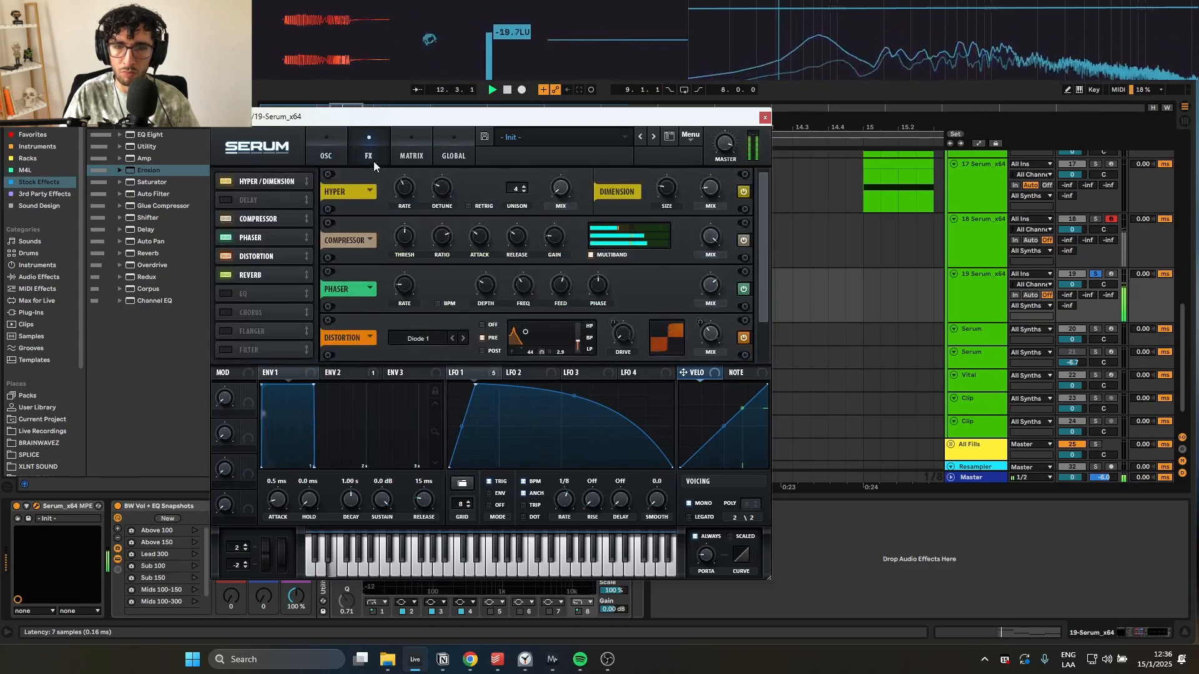
pyautogui.moveTo(760, 296); pyautogui.dragTo(760, 333)
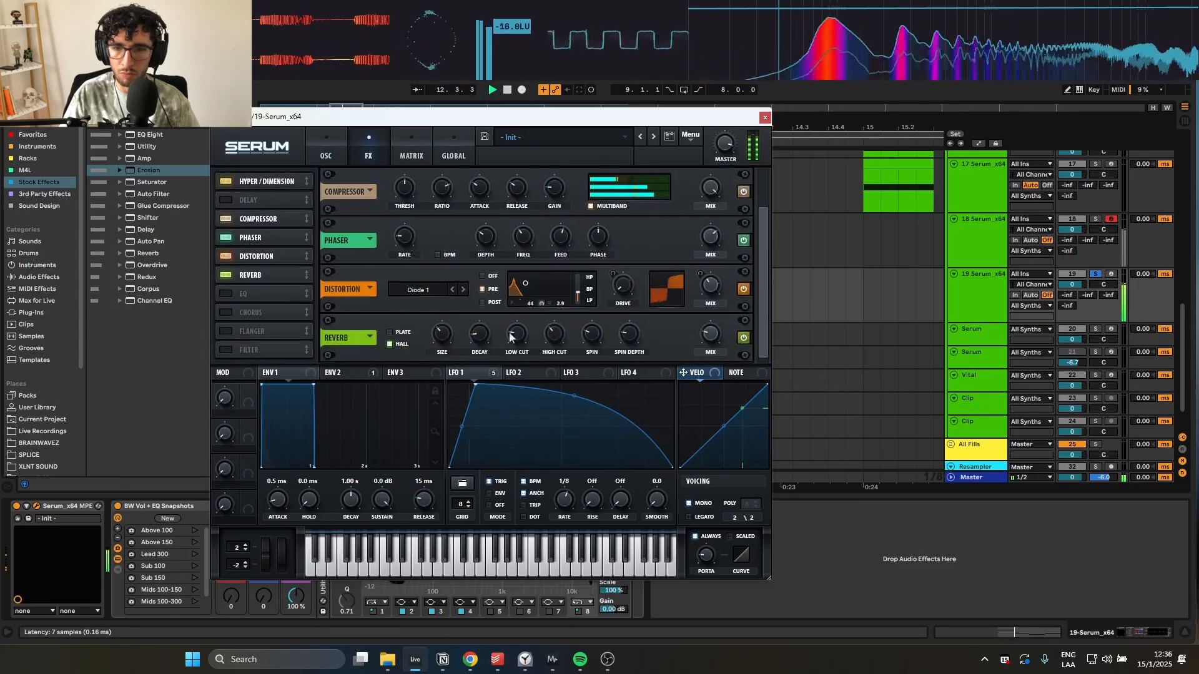
pyautogui.moveTo(579, 290); pyautogui.dragTo(526, 281)
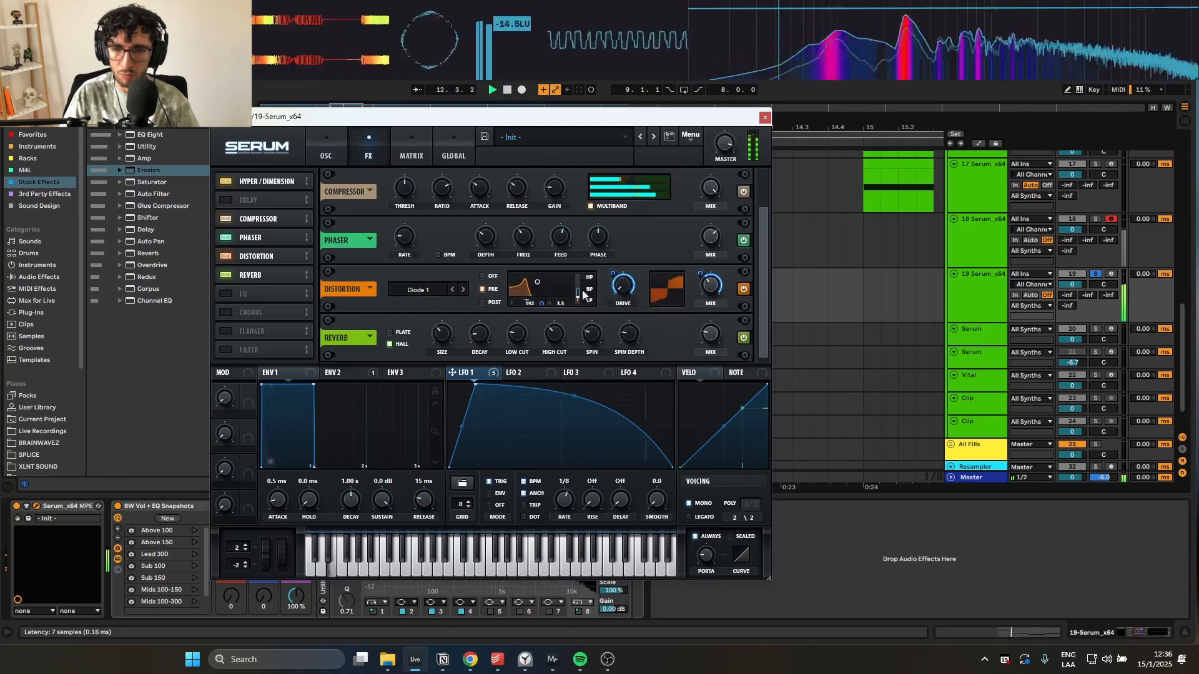
pyautogui.click(452, 290)
pyautogui.click(452, 290)
pyautogui.click(463, 290)
pyautogui.click(463, 289)
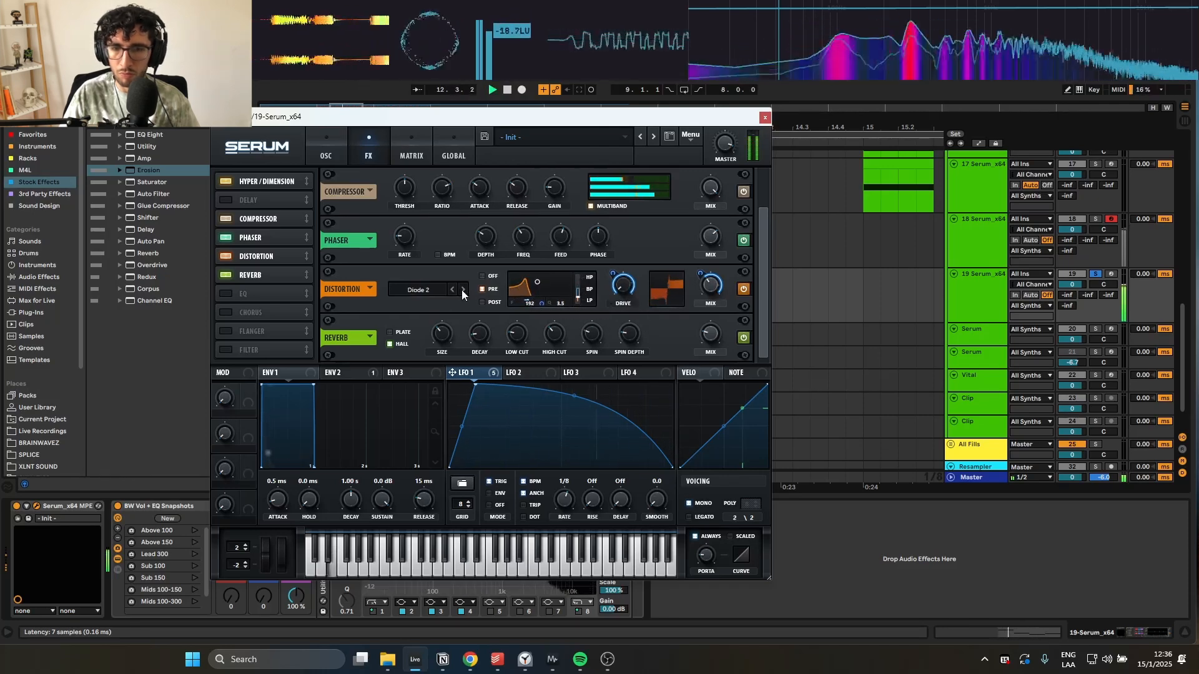
pyautogui.click(463, 290)
pyautogui.click(462, 290)
pyautogui.click(462, 289)
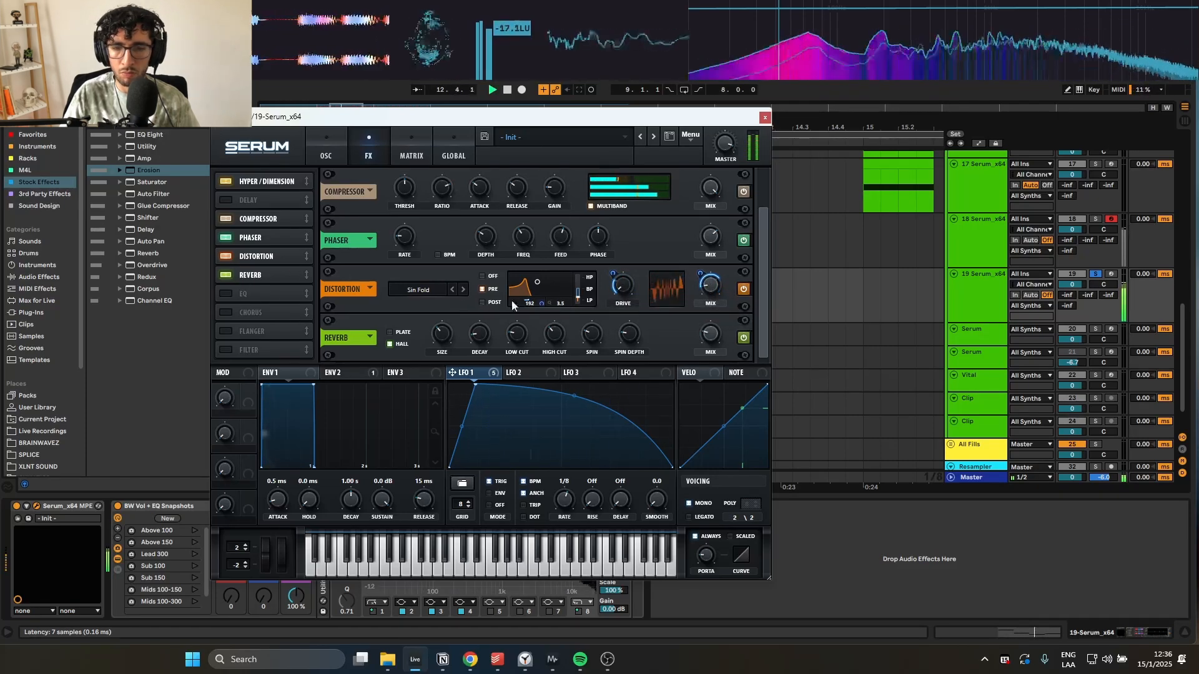
pyautogui.moveTo(537, 283); pyautogui.dragTo(552, 289)
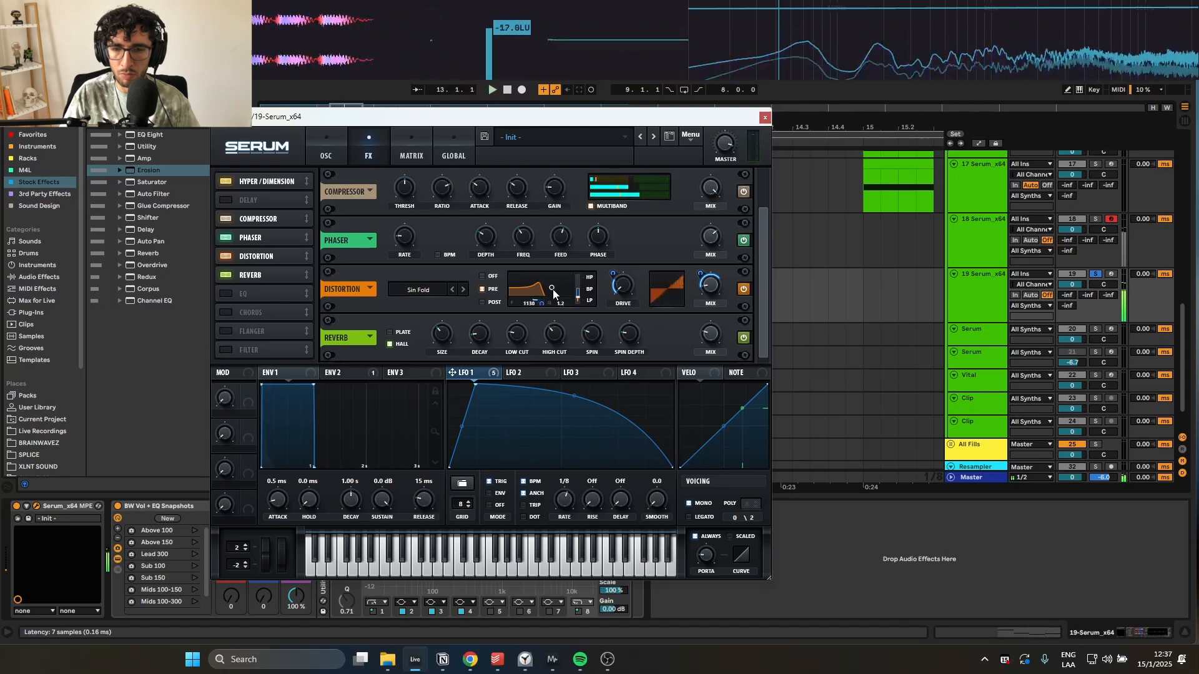
# - Close the Serum window and apply the Lead 300 snapshot to track 19
pyautogui.click(765, 118)
pyautogui.click(194, 554)
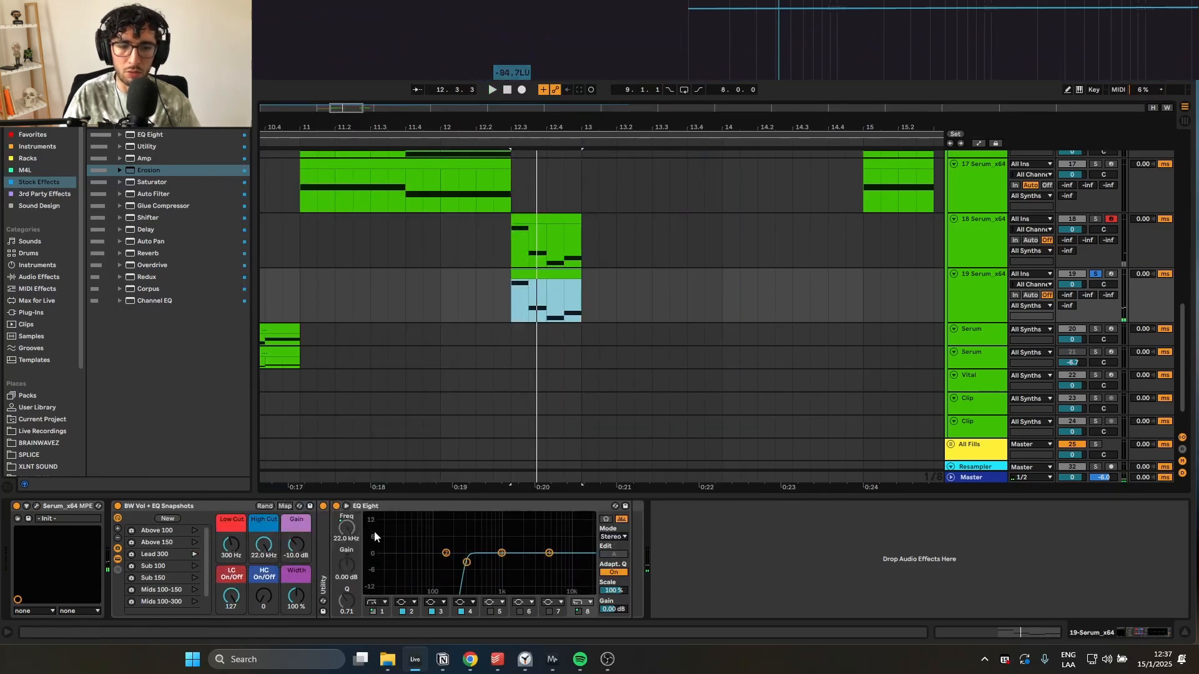
pyautogui.press('space')
# - Solo tracks 18 and 19 together and lower track 19's volume to about -8.4 dB while playing the phrase
pyautogui.keyDown('ctrl'); pyautogui.click(1095, 220); pyautogui.keyUp('ctrl')
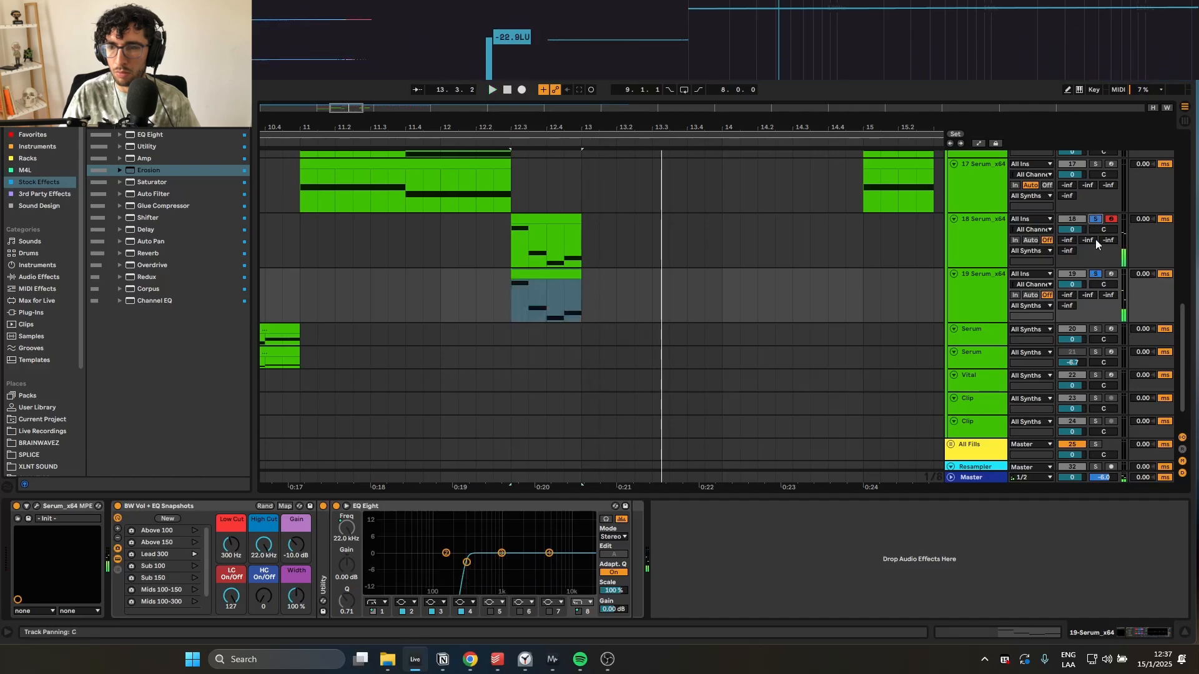
pyautogui.press('space')
pyautogui.press('space')
pyautogui.moveTo(1072, 285); pyautogui.dragTo(1072, 298)
pyautogui.press('space')
pyautogui.press('space')
pyautogui.press('space')
pyautogui.press('space')
pyautogui.press('space')
pyautogui.press('space')
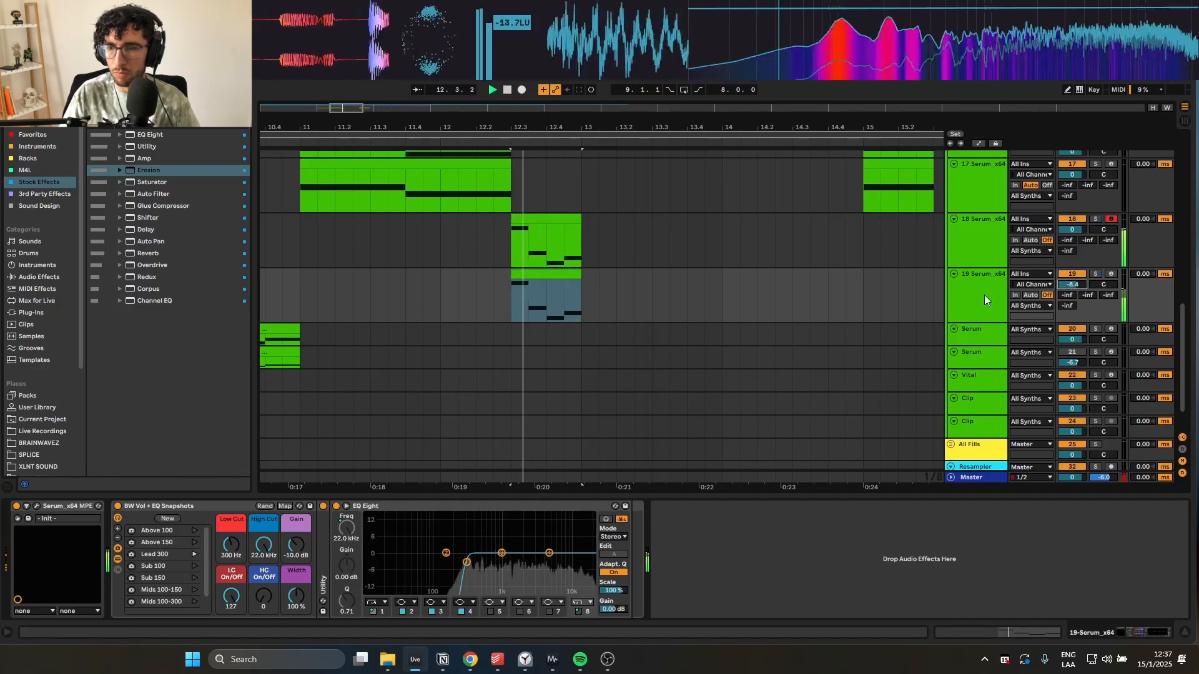
# - Audition track 19 on its own and compare the phrase with that layer muted and unmuted
pyautogui.click(986, 298)
pyautogui.press('s')
pyautogui.click(1072, 275)
pyautogui.press('space')
pyautogui.press('space')
pyautogui.click(1072, 275)
pyautogui.press('space')
pyautogui.press('space')
pyautogui.click(987, 305)
pyautogui.press('s')
pyautogui.press('space')
pyautogui.press('space')
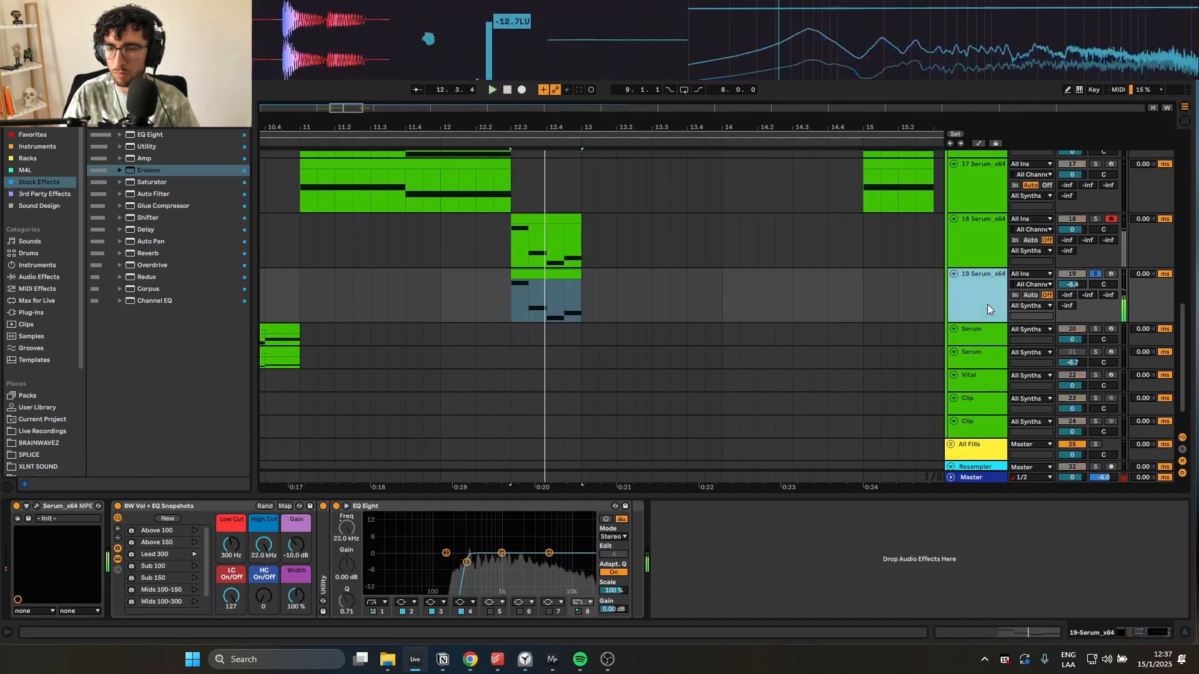
# - Audition track 18 in isolation and compare it with the full mix
pyautogui.click(979, 235)
pyautogui.press('s')
pyautogui.press('space')
pyautogui.press('space')
pyautogui.press('space')
pyautogui.press('s')
pyautogui.press('space')
pyautogui.press('space')
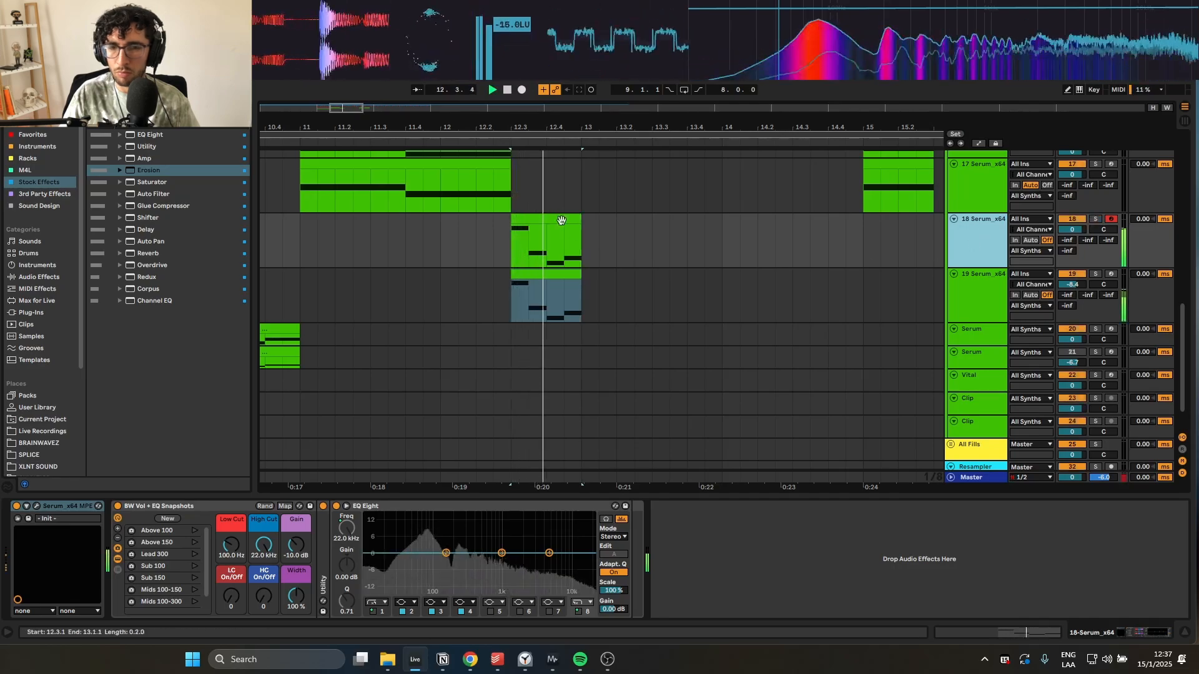
# - Play the arrangement from around bars 10 and 11 to hear the track 18 and 19 phrase in context
pyautogui.click(558, 219)
pyautogui.scroll(-3, 560, 220)
pyautogui.scroll(2, 484, 228)
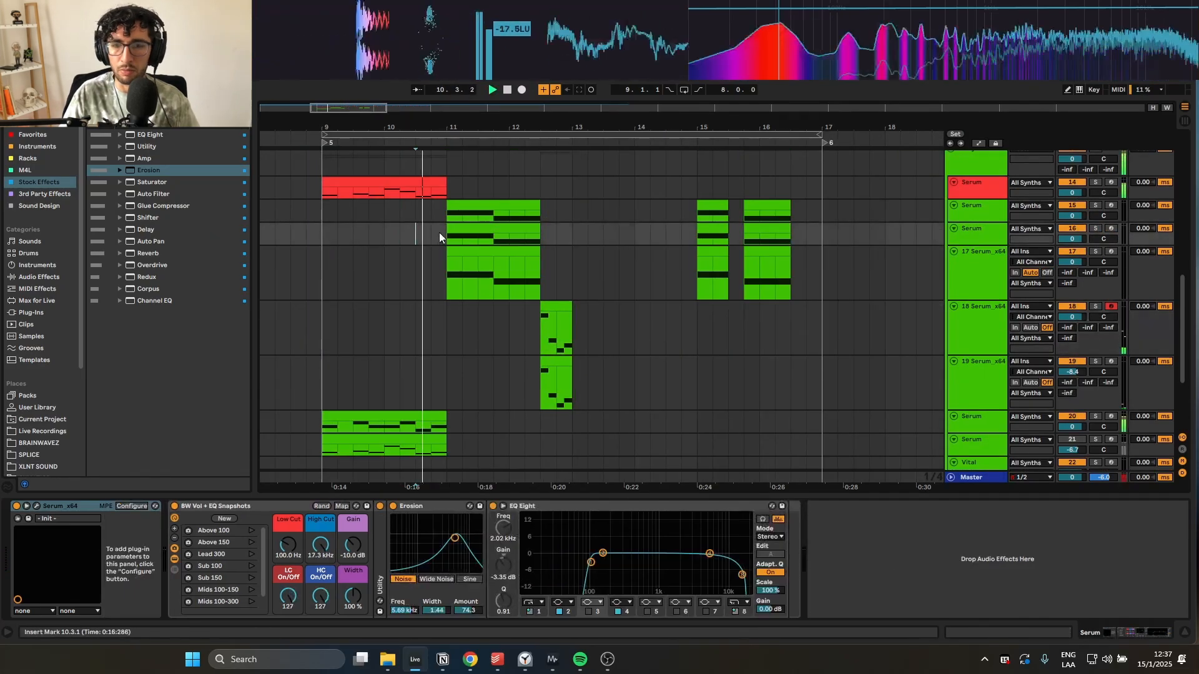
pyautogui.scroll(1, 465, 235)
pyautogui.click(463, 231)
pyautogui.scroll(2, 463, 231)
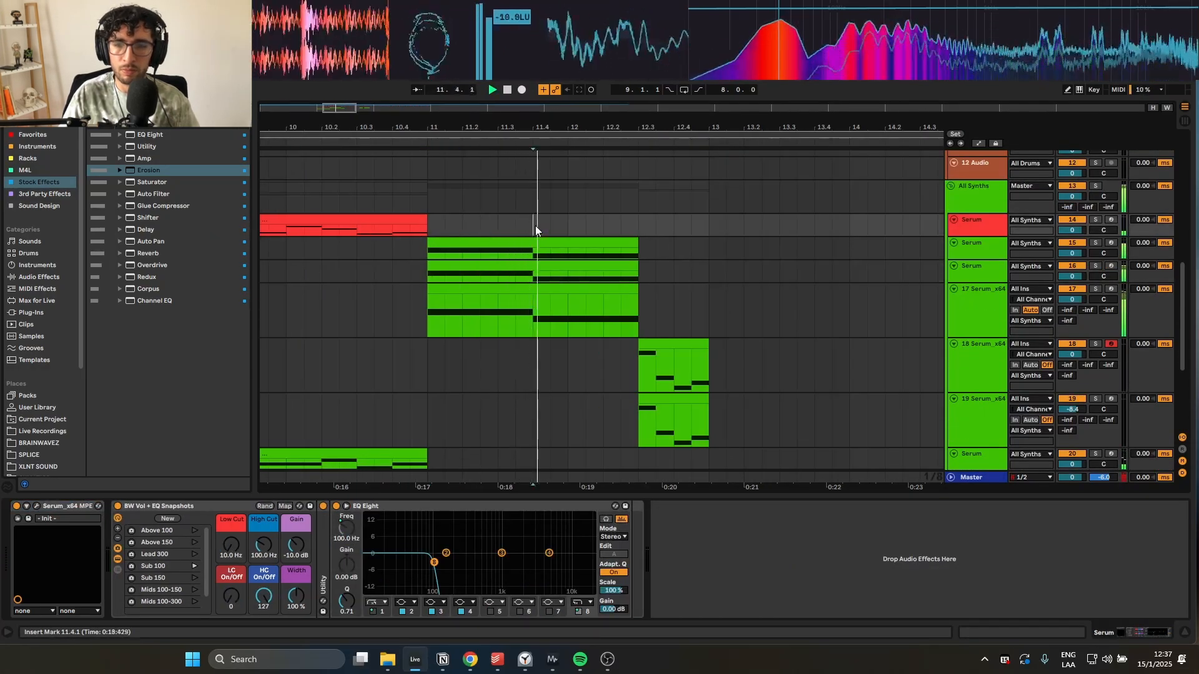
pyautogui.click(961, 361)
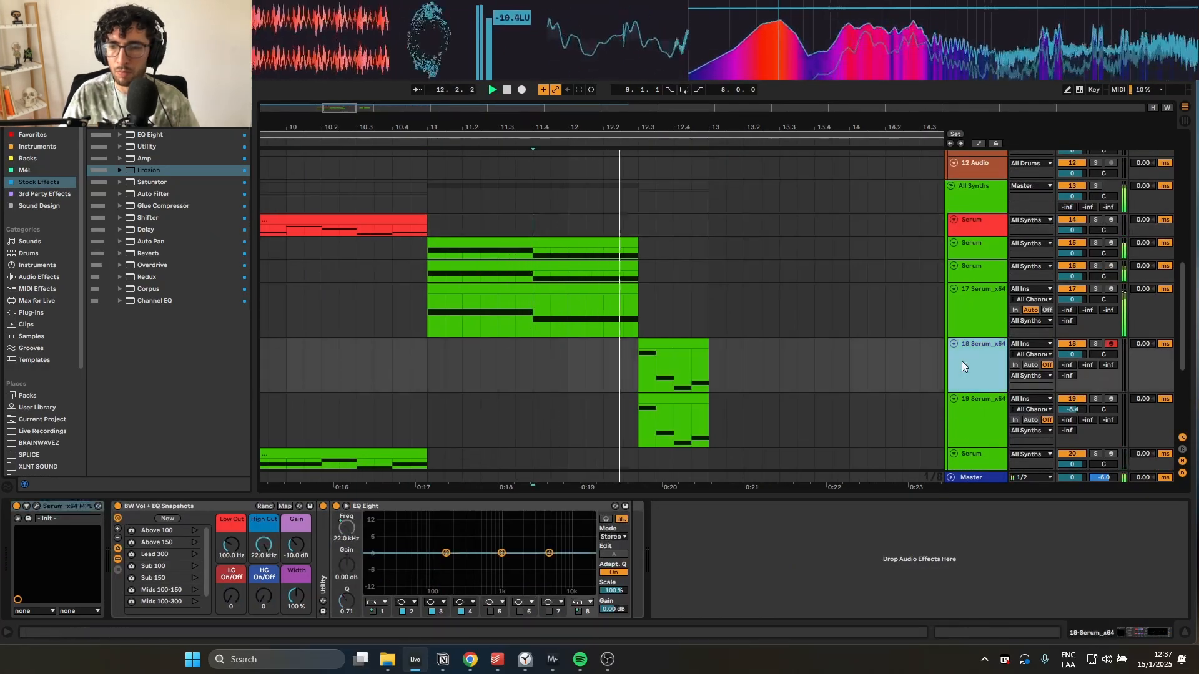
pyautogui.click(645, 341)
pyautogui.click(375, 331)
pyautogui.scroll(-3, 579, 329)
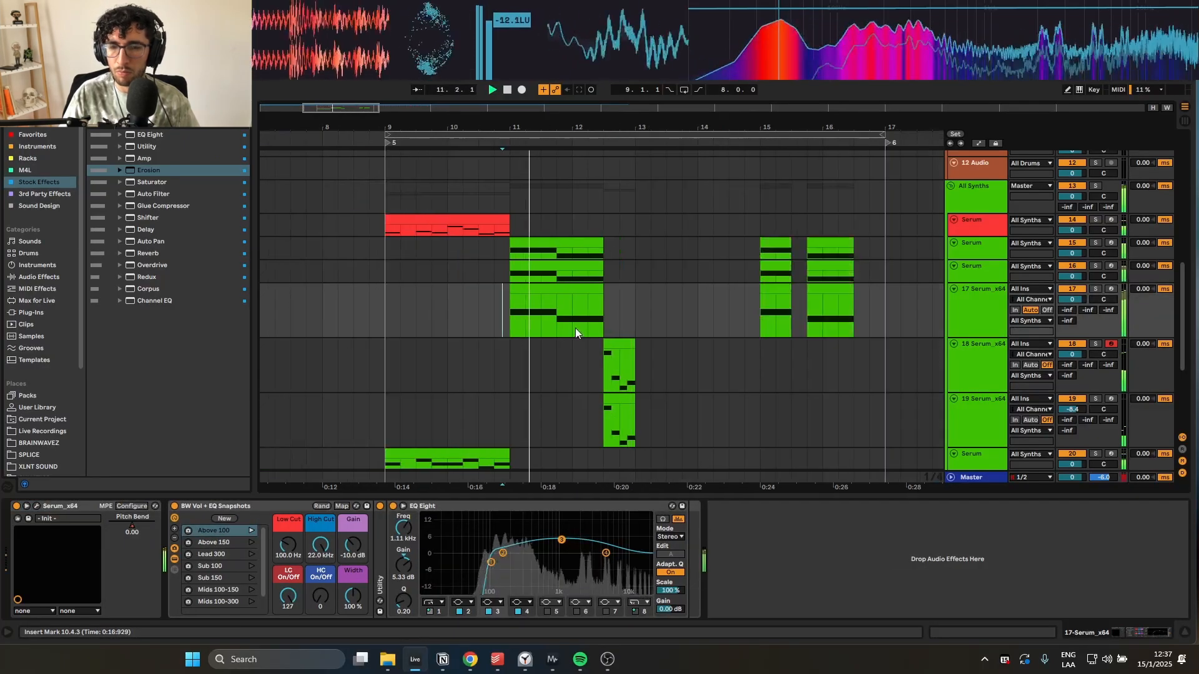
pyautogui.scroll(-2, 578, 328)
pyautogui.press('space')
# - Copy the track 18 and 19 clips from 12.3.1 to 16.3.1 and play the copies
pyautogui.click(760, 366)
pyautogui.moveTo(679, 363); pyautogui.dragTo(612, 331)
pyautogui.scroll(5, 815, 273)
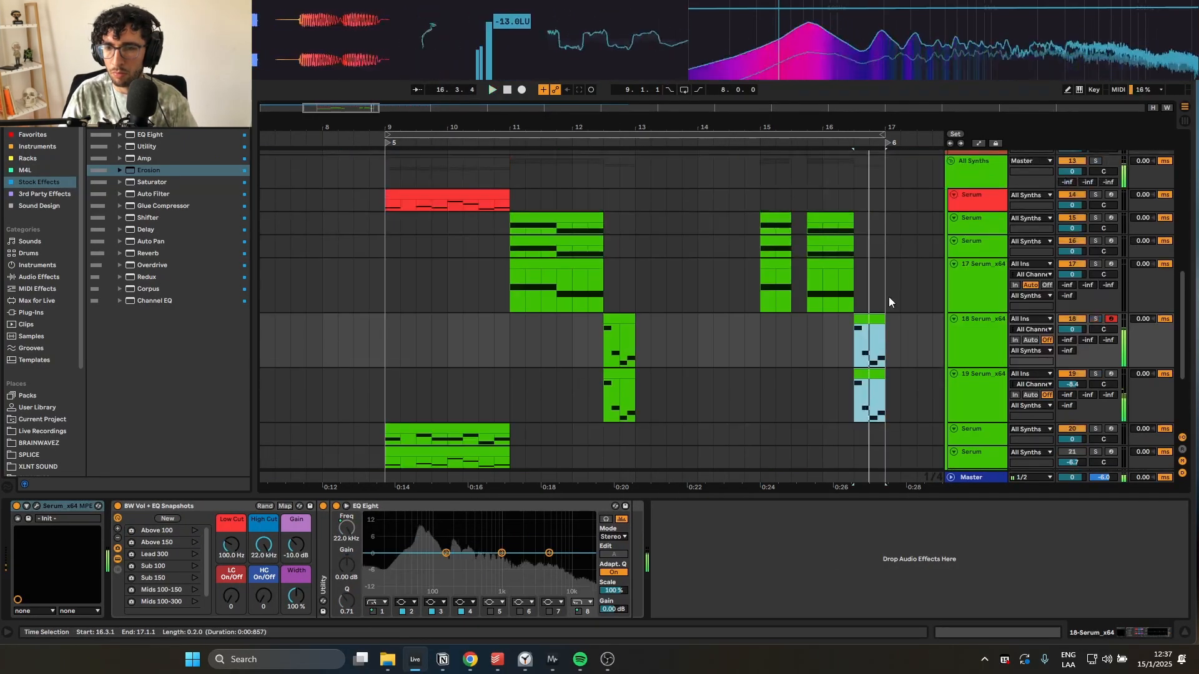
pyautogui.scroll(2, 889, 316)
pyautogui.scroll(-1, 889, 316)
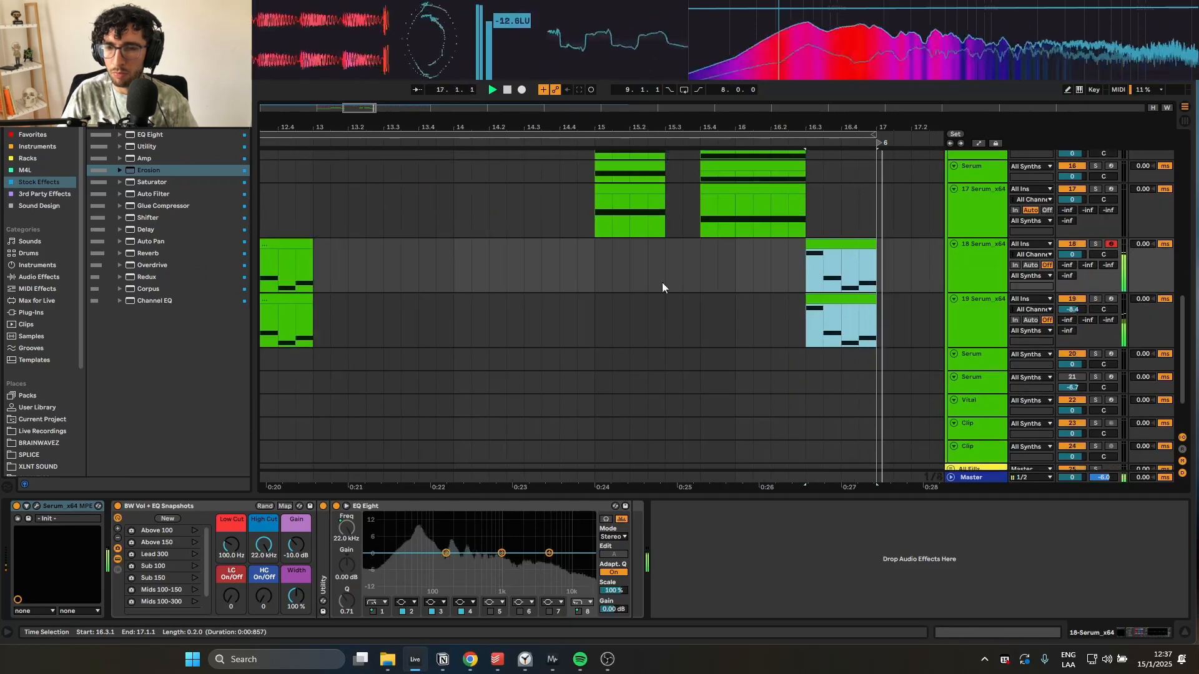
pyautogui.scroll(-2, 633, 267)
# - Vary the copied phrase at 16.3.1 on tracks 18 and 19 by moving its first note to A0 and third note to D1
pyautogui.click(634, 267)
pyautogui.click(725, 244)
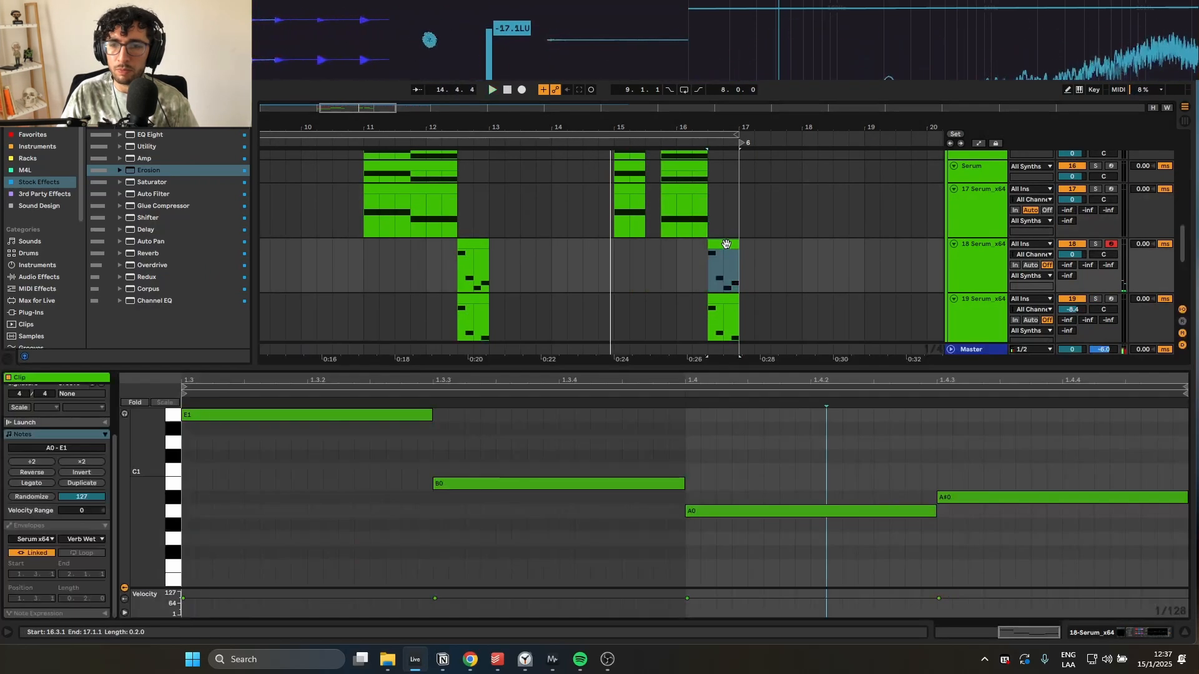
pyautogui.moveTo(731, 515); pyautogui.dragTo(725, 440)
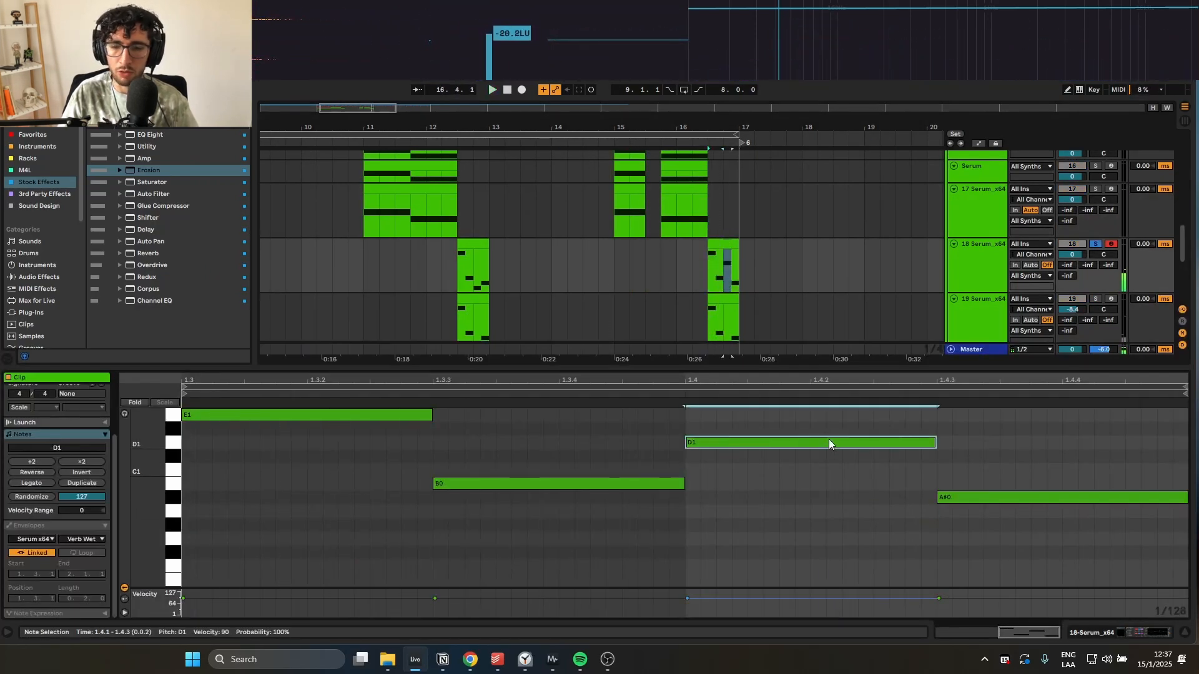
pyautogui.moveTo(812, 443); pyautogui.dragTo(795, 579)
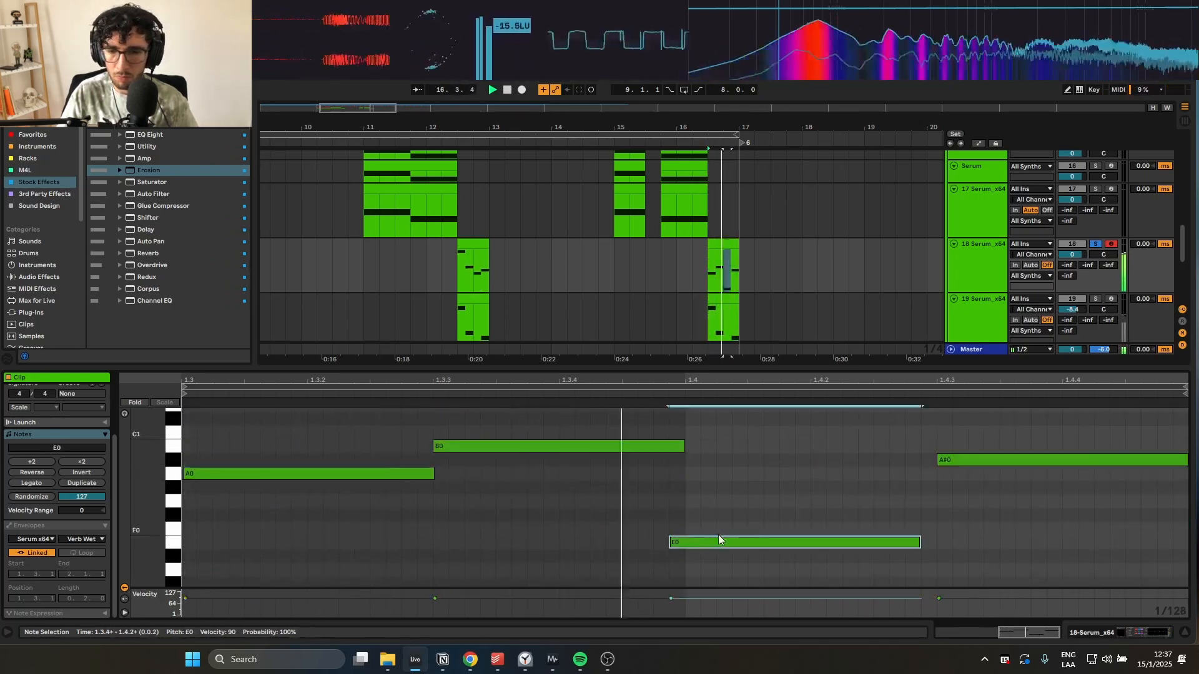
pyautogui.click(724, 260)
# - Play the arrangement from bar 15 to hear the varied phrase at its end
pyautogui.click(620, 252)
pyautogui.press('space')
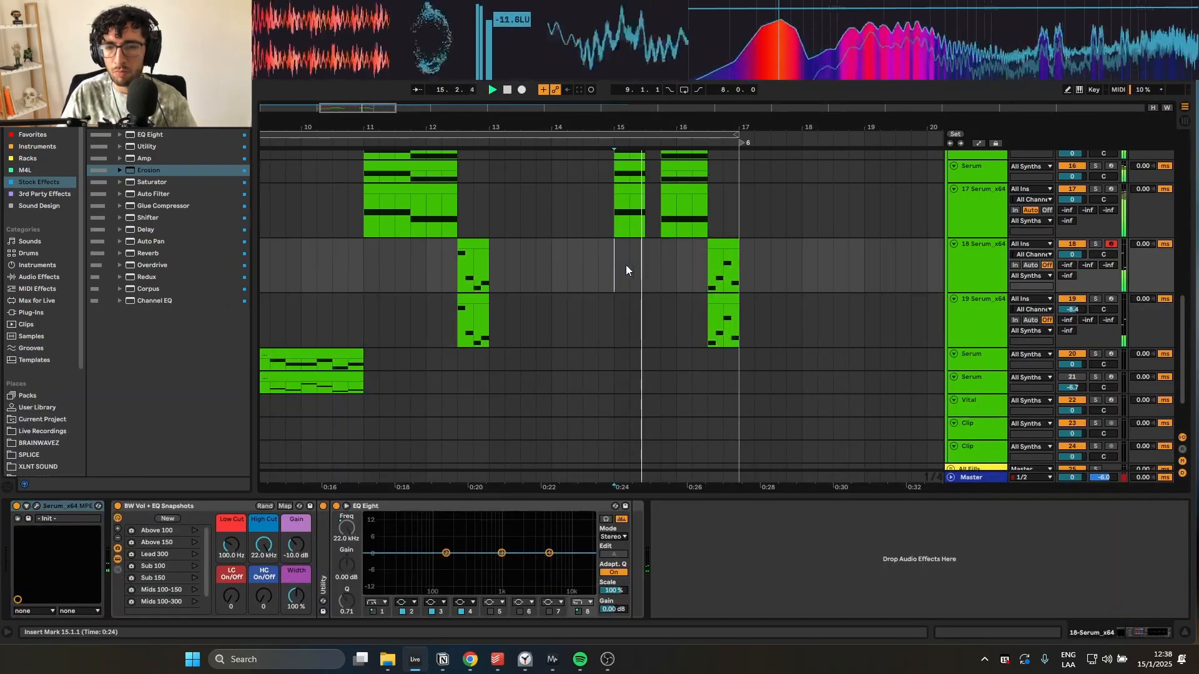
pyautogui.click(691, 296)
pyautogui.click(746, 299)
pyautogui.scroll(4, 747, 306)
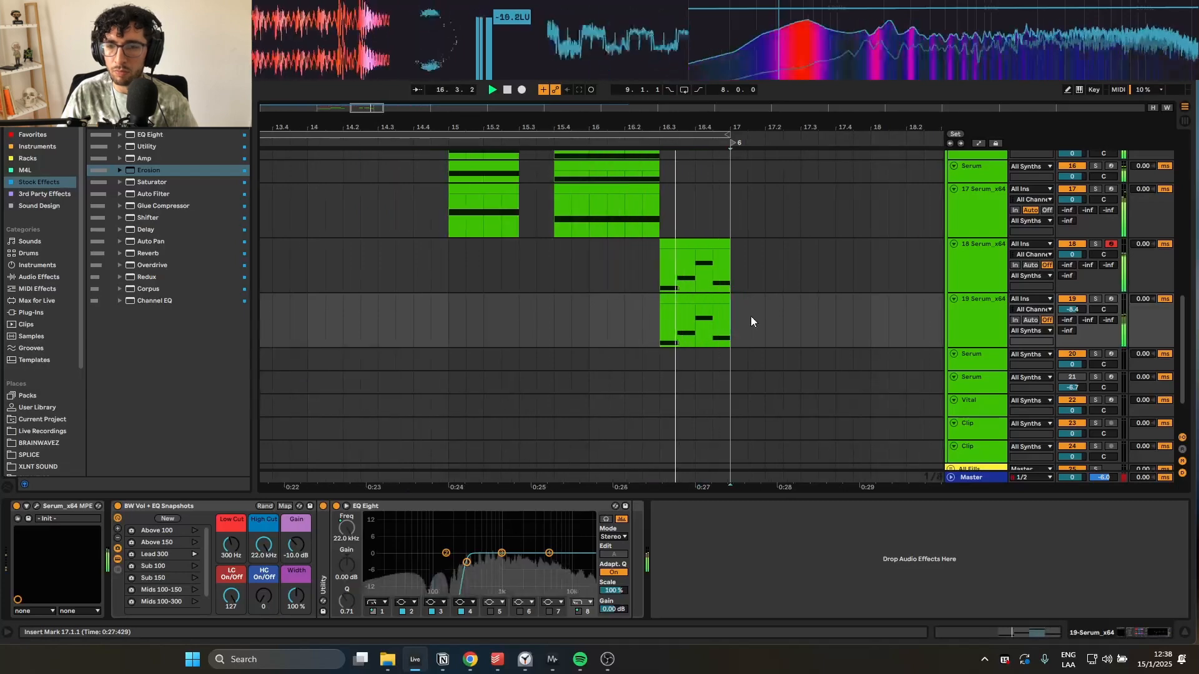
pyautogui.press('space')
# - Optimize the arrangement height so all tracks are shown compactly
pyautogui.scroll(-5, 745, 320)
pyautogui.click(583, 260)
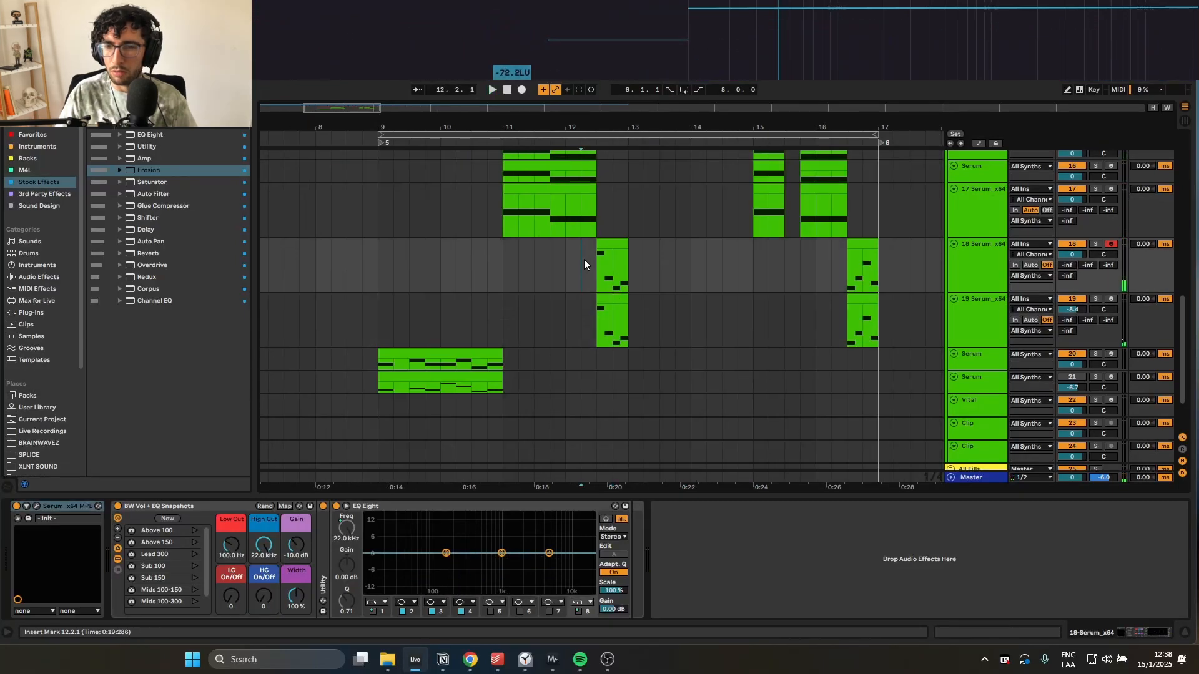
pyautogui.click(1030, 266)
pyautogui.click(958, 269)
pyautogui.press('h')
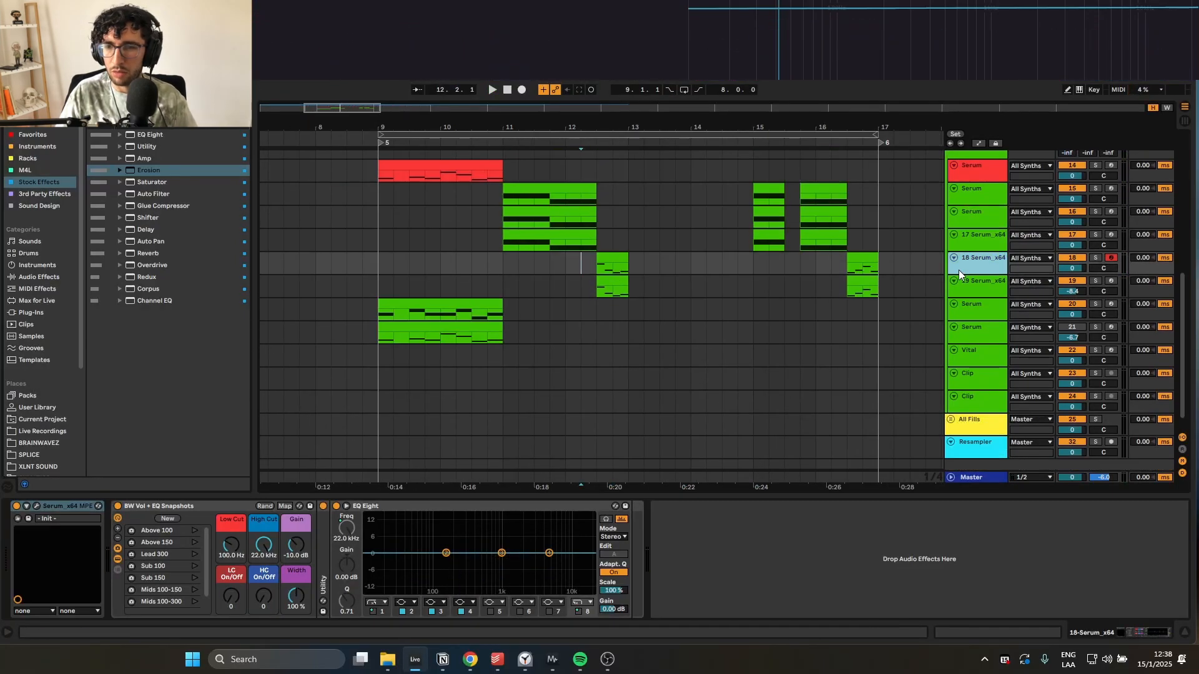
# - Audition Serum track 20 in solo from 9.3.1
pyautogui.scroll(2, 583, 296)
pyautogui.click(459, 276)
pyautogui.scroll(1, 476, 285)
pyautogui.scroll(3, 477, 286)
pyautogui.click(372, 232)
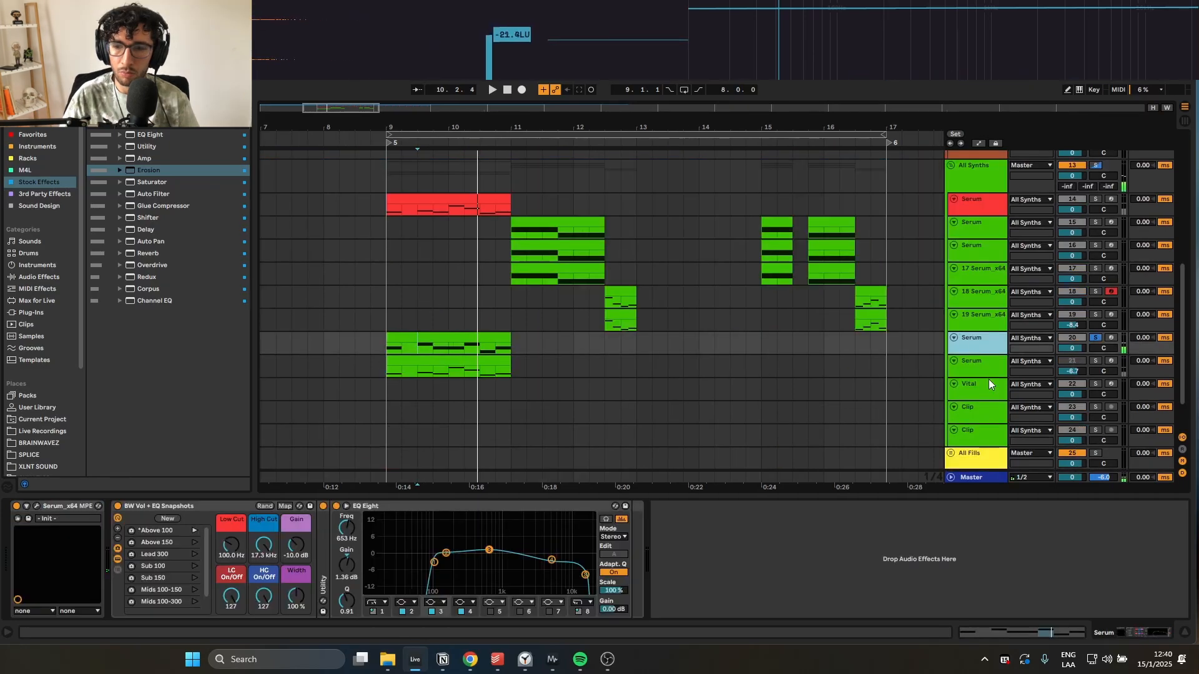
# - Open Vital on track 22, load the Peanut Butter preset from BRAINWAVEZ Patreon Presets vol 08, and leave the preset browser
pyautogui.click(988, 381)
pyautogui.click(37, 507)
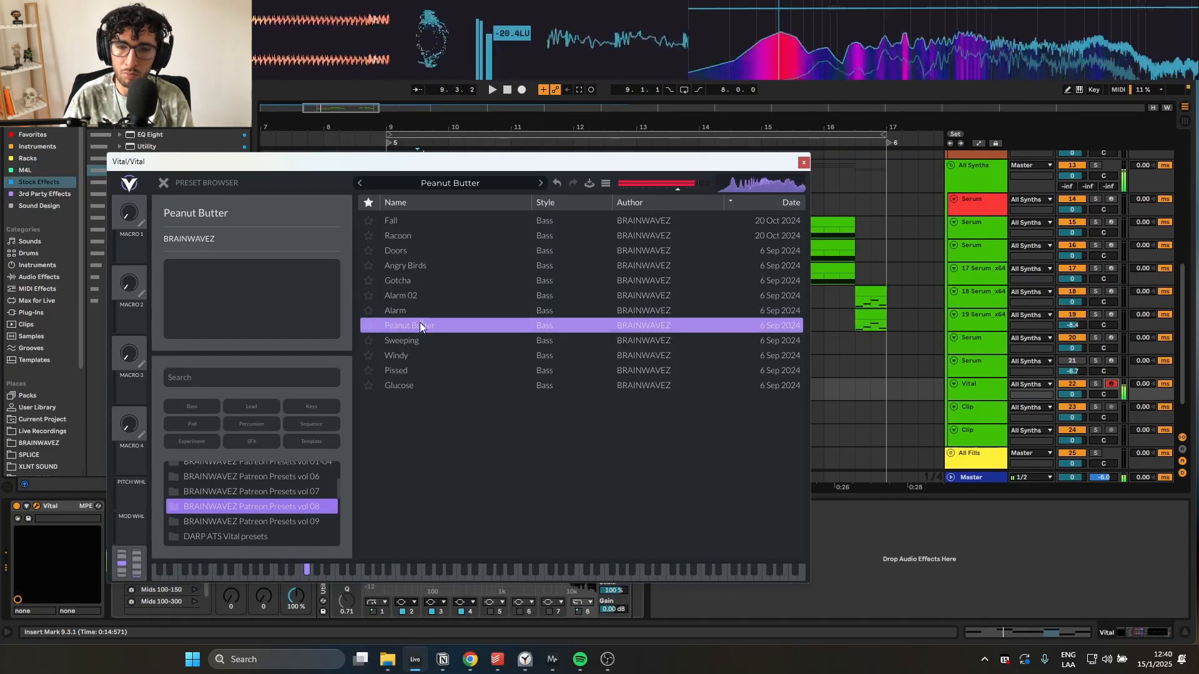
pyautogui.click(163, 182)
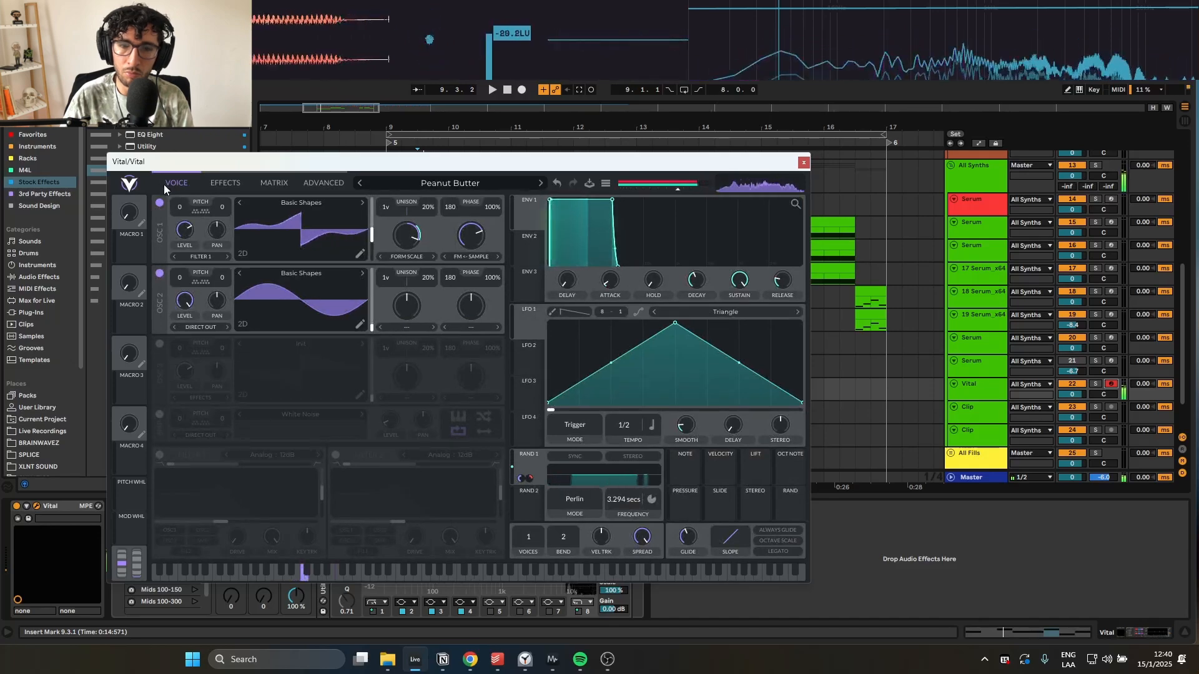
# - Review the Peanut Butter preset's oscillators and effects, place Equalizer and Reverb directly after Chorus, and close Vital
pyautogui.click(271, 182)
pyautogui.click(237, 179)
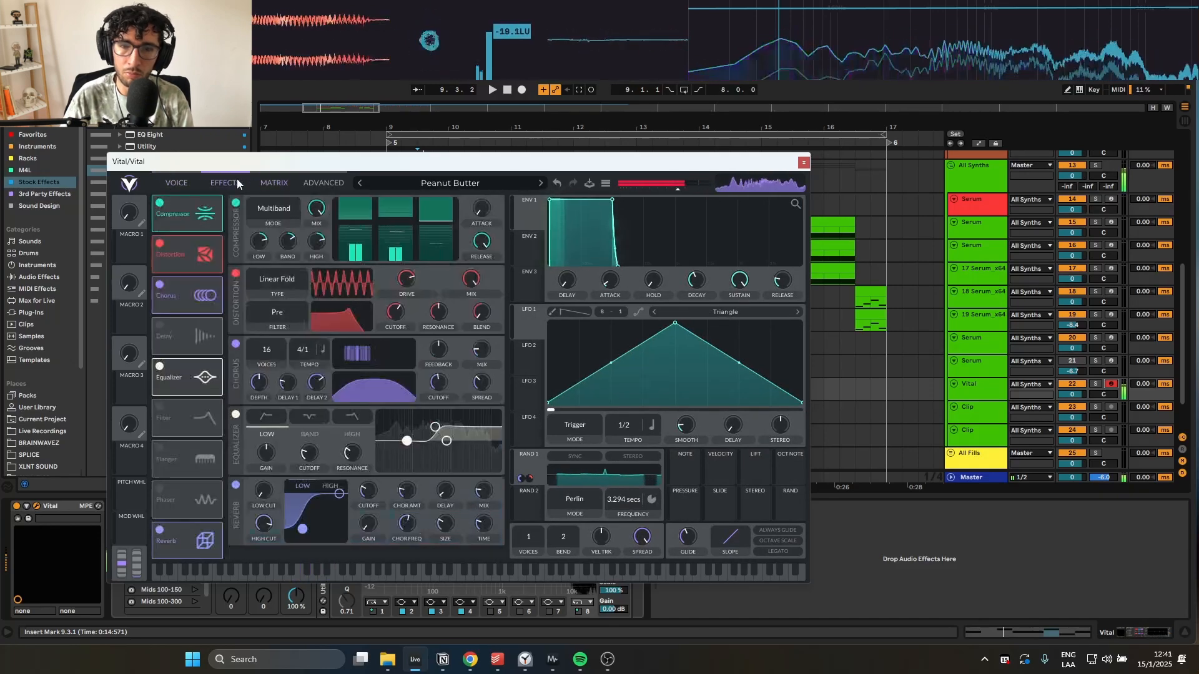
pyautogui.click(199, 184)
pyautogui.click(201, 183)
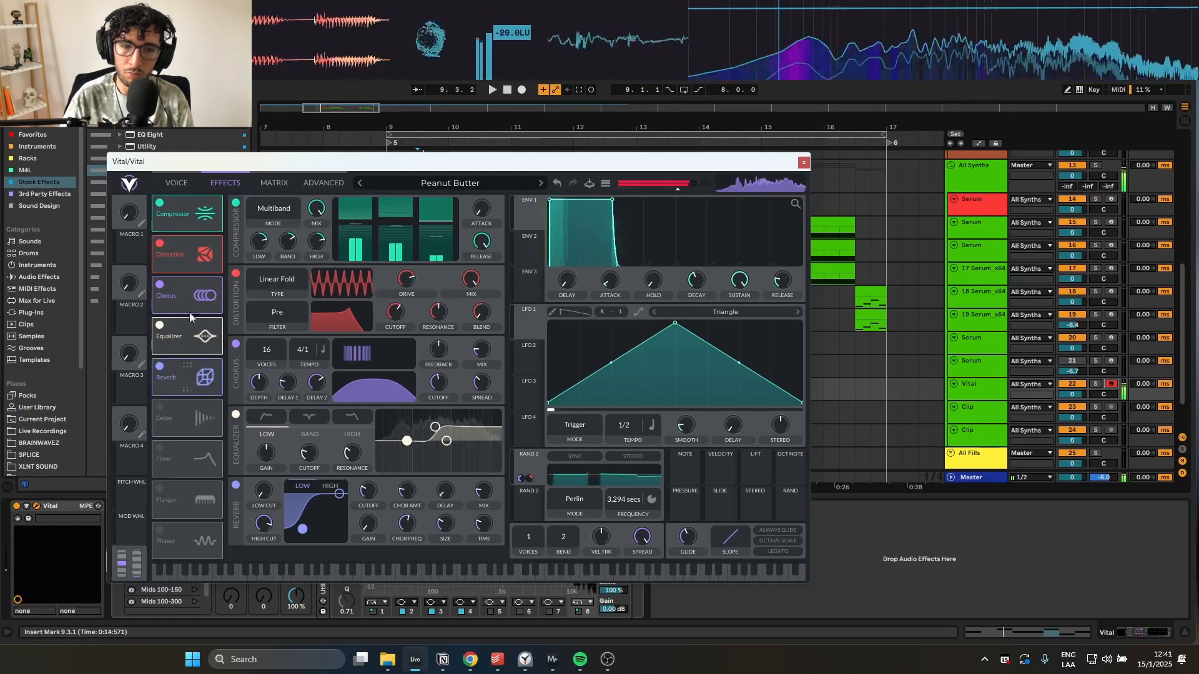
pyautogui.click(185, 182)
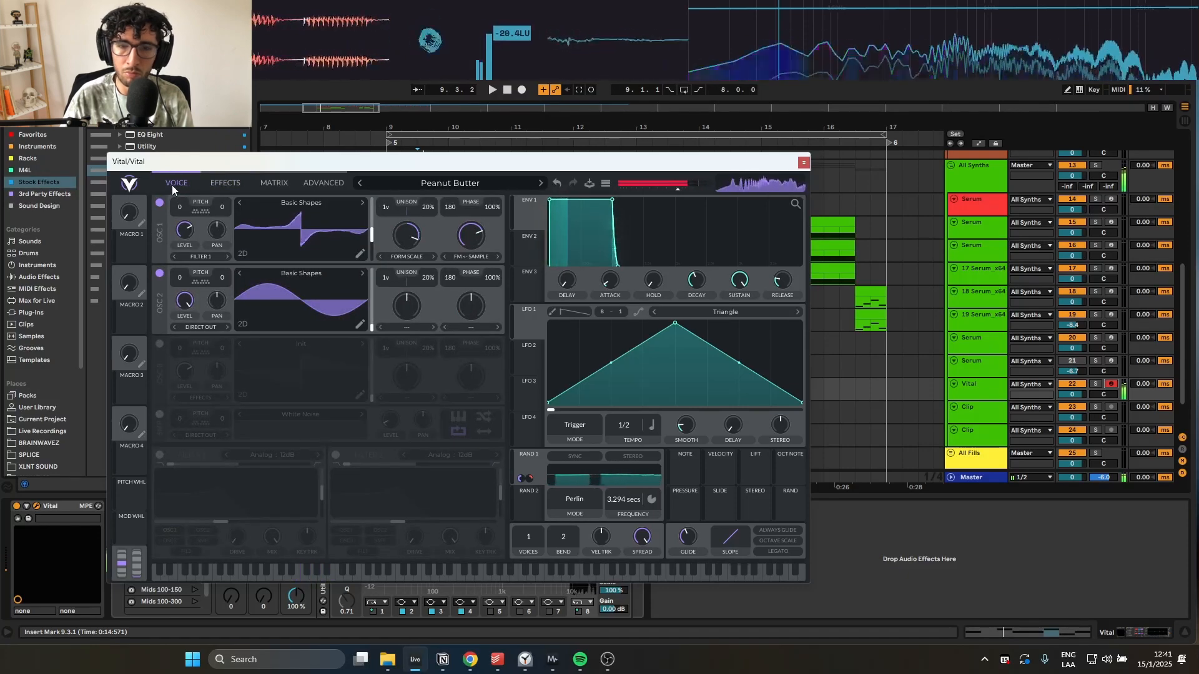
pyautogui.click(804, 163)
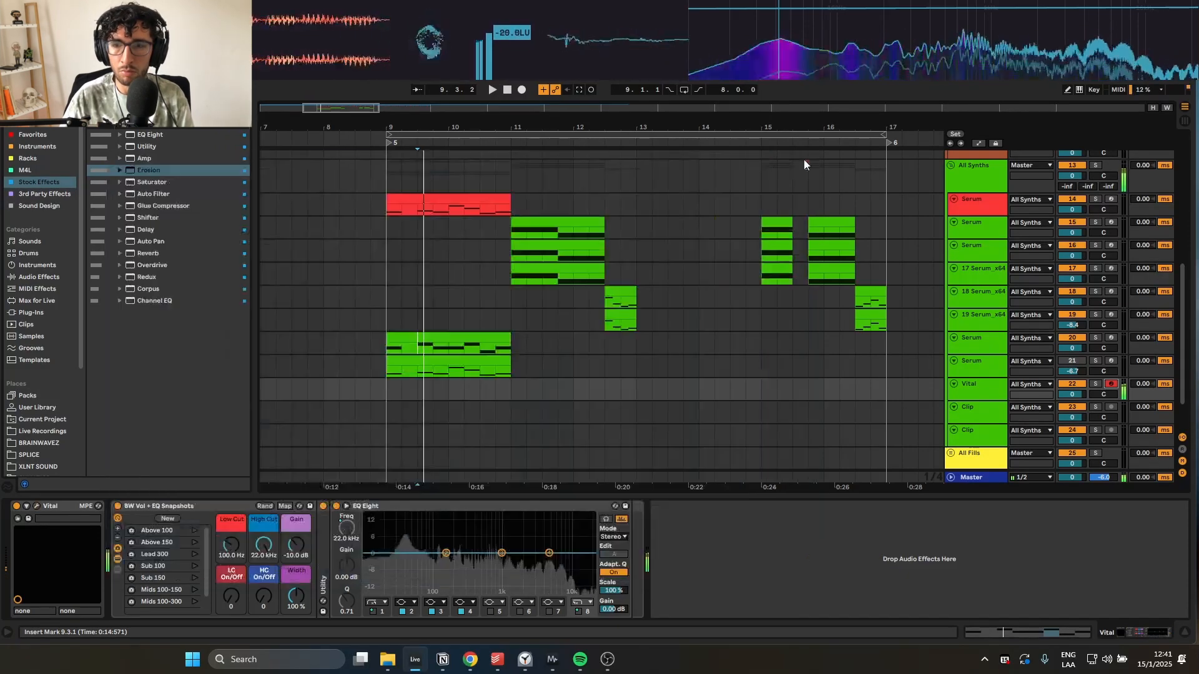
# - Place a copy of the bar 9 to 11 phrase on the Vital track and deactivate the clip on Serum track 21
pyautogui.scroll(-2, 527, 327)
pyautogui.scroll(3, 504, 346)
pyautogui.scroll(-3, 505, 348)
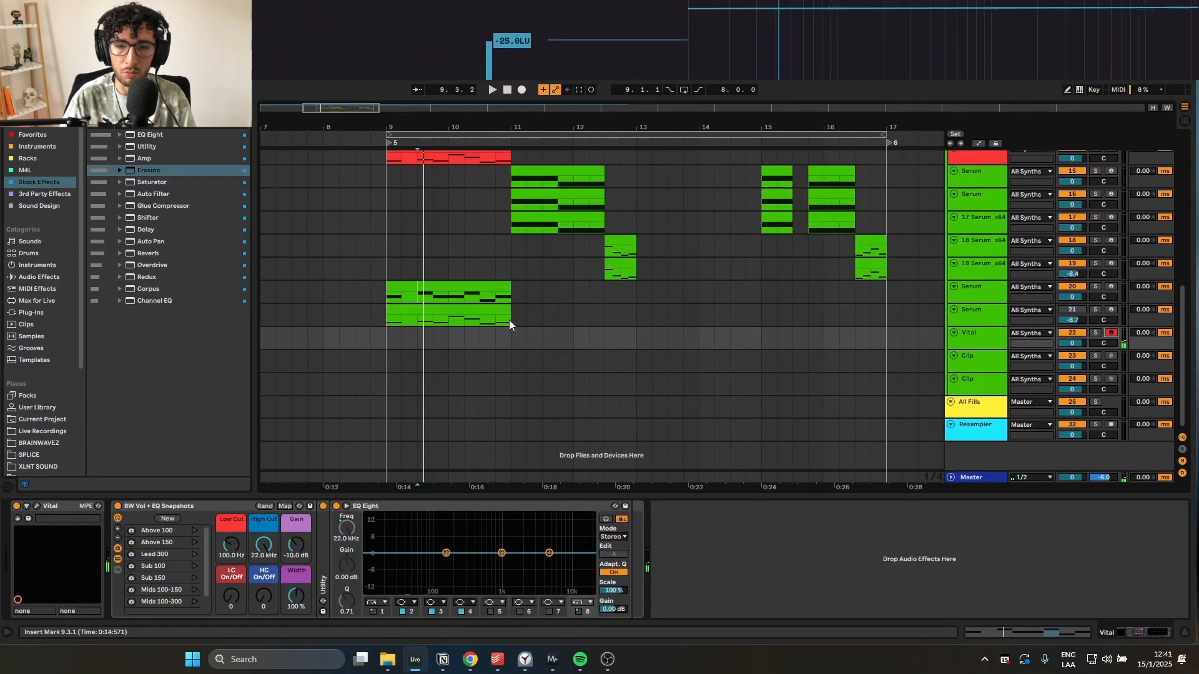
pyautogui.scroll(3, 503, 323)
pyautogui.scroll(10, 468, 293)
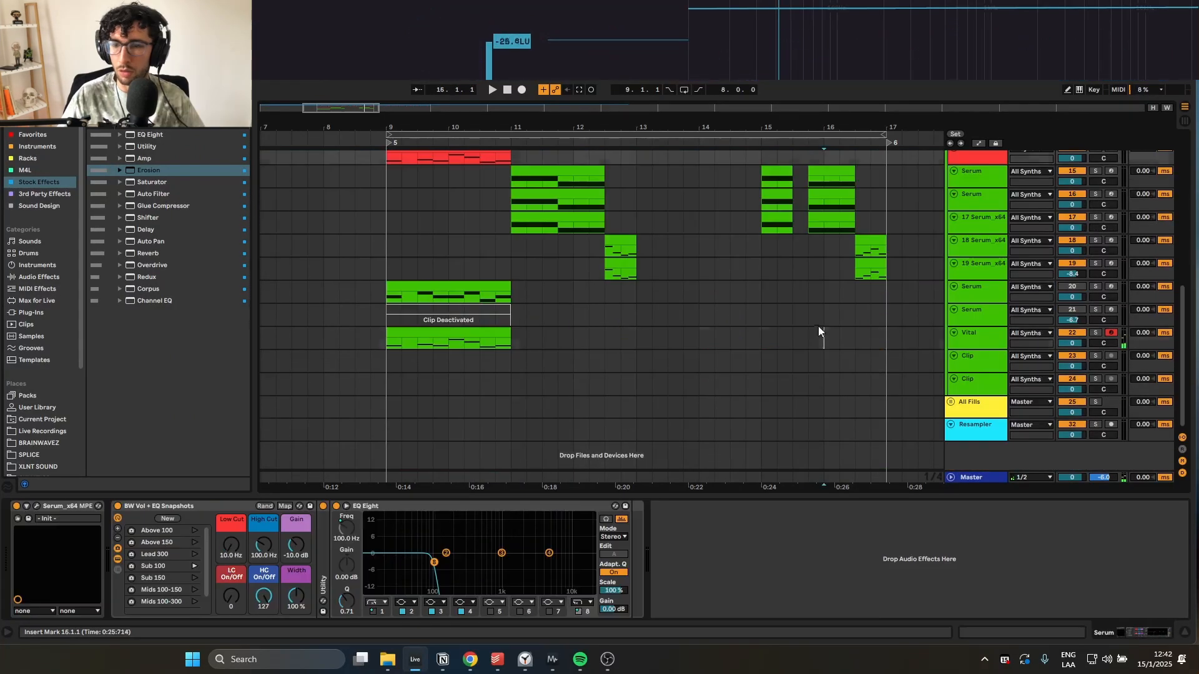
pyautogui.click(823, 337)
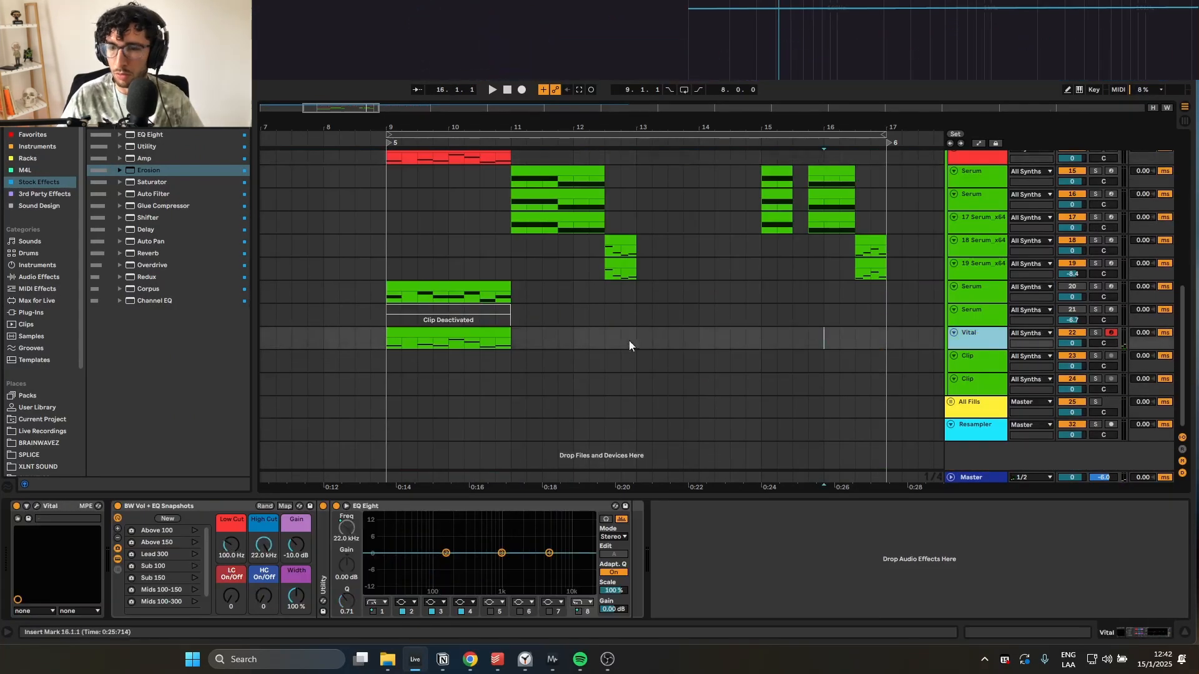
pyautogui.click(465, 339)
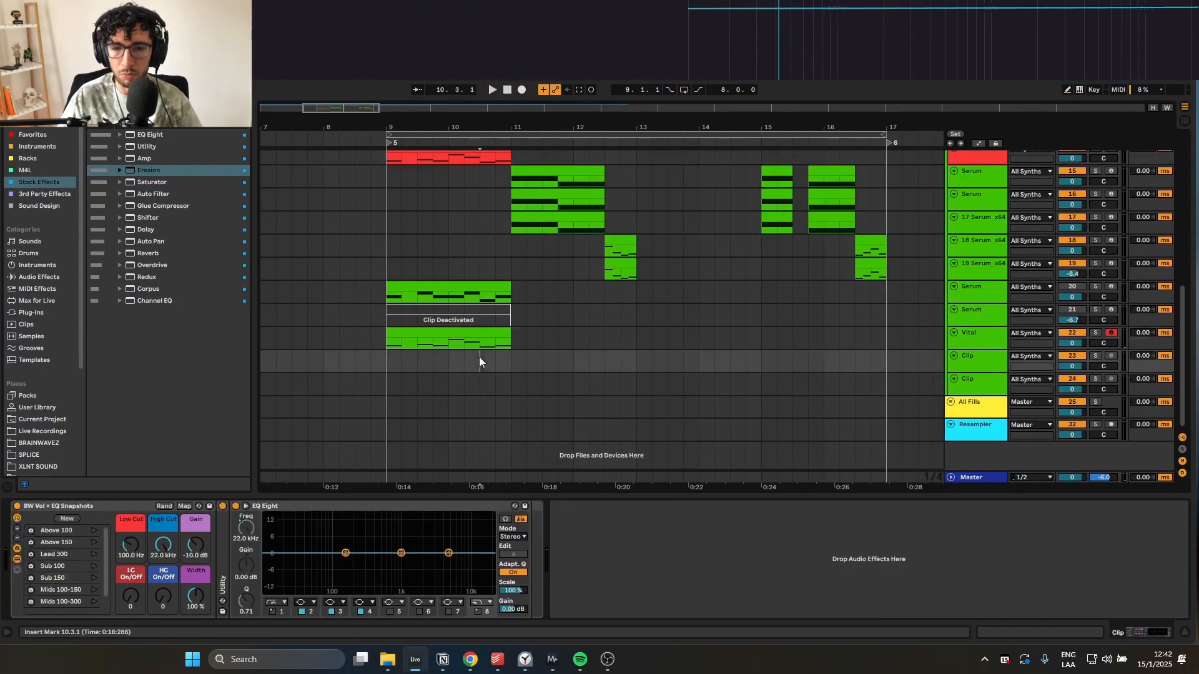
# - Duplicate the Vital track and reshape LFO 1 into a rising ramp in the copy's Vital
pyautogui.hotkey('ctrl', 'd')
pyautogui.click(440, 362)
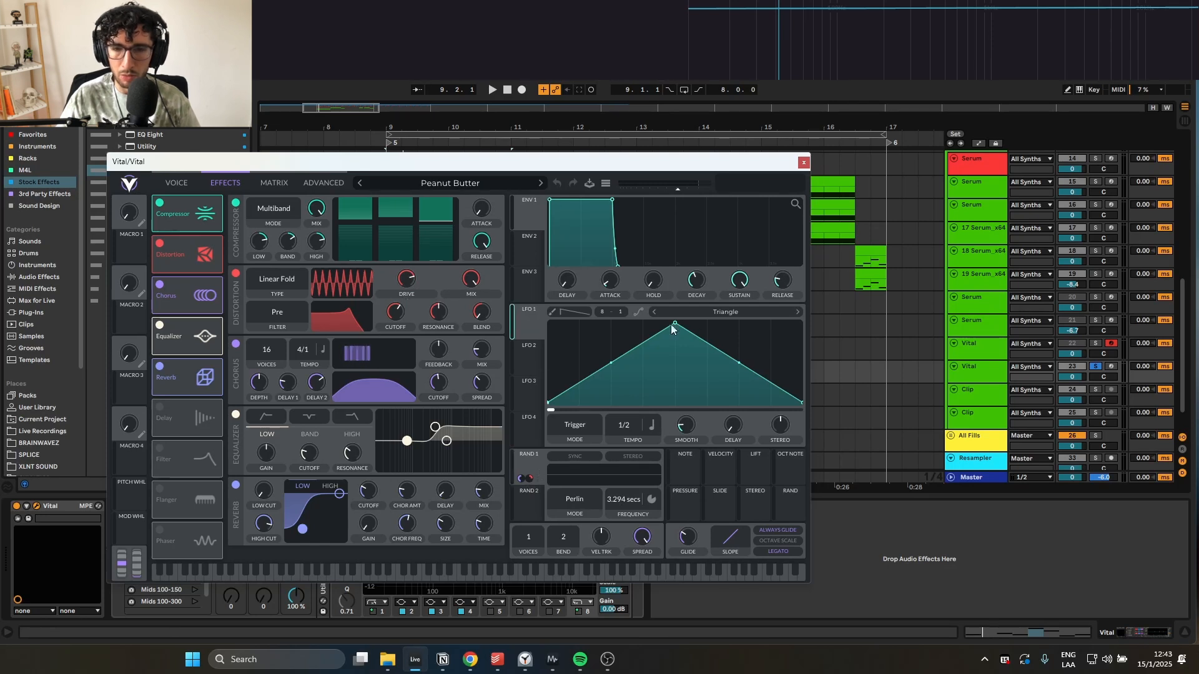
pyautogui.moveTo(679, 329); pyautogui.dragTo(846, 262)
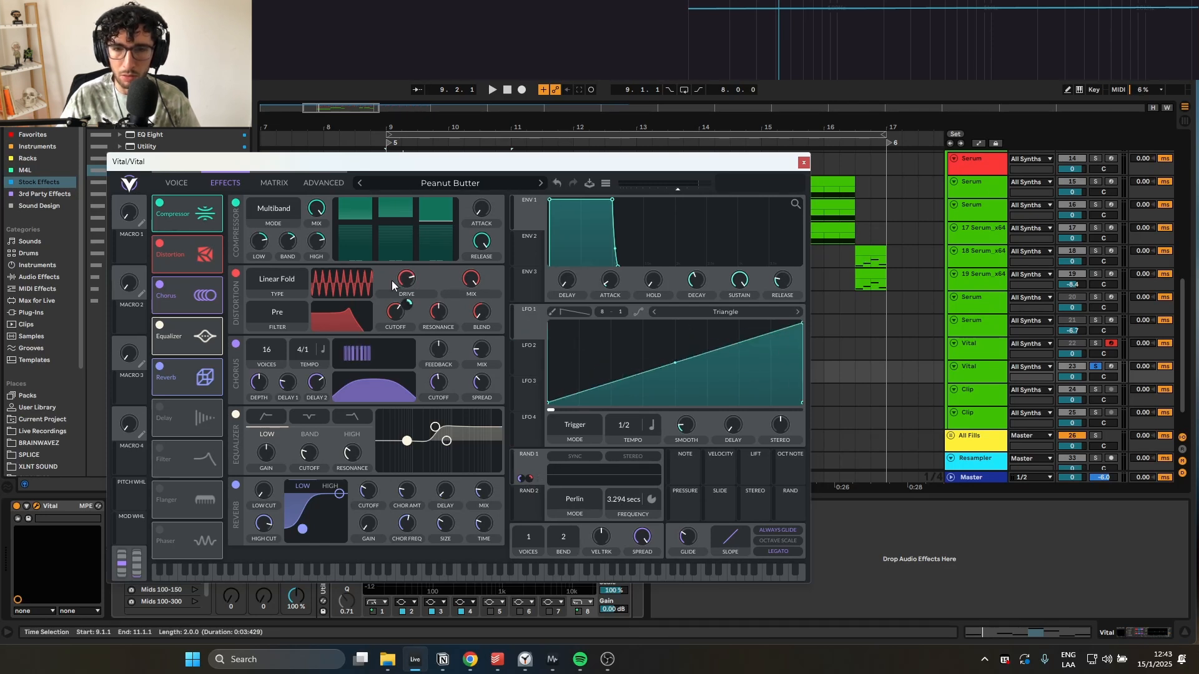
# - Replace the Random 1 modulation on the distortion Drive with LFO 1 and audition the patch
pyautogui.rightClick(409, 273)
pyautogui.click(439, 330)
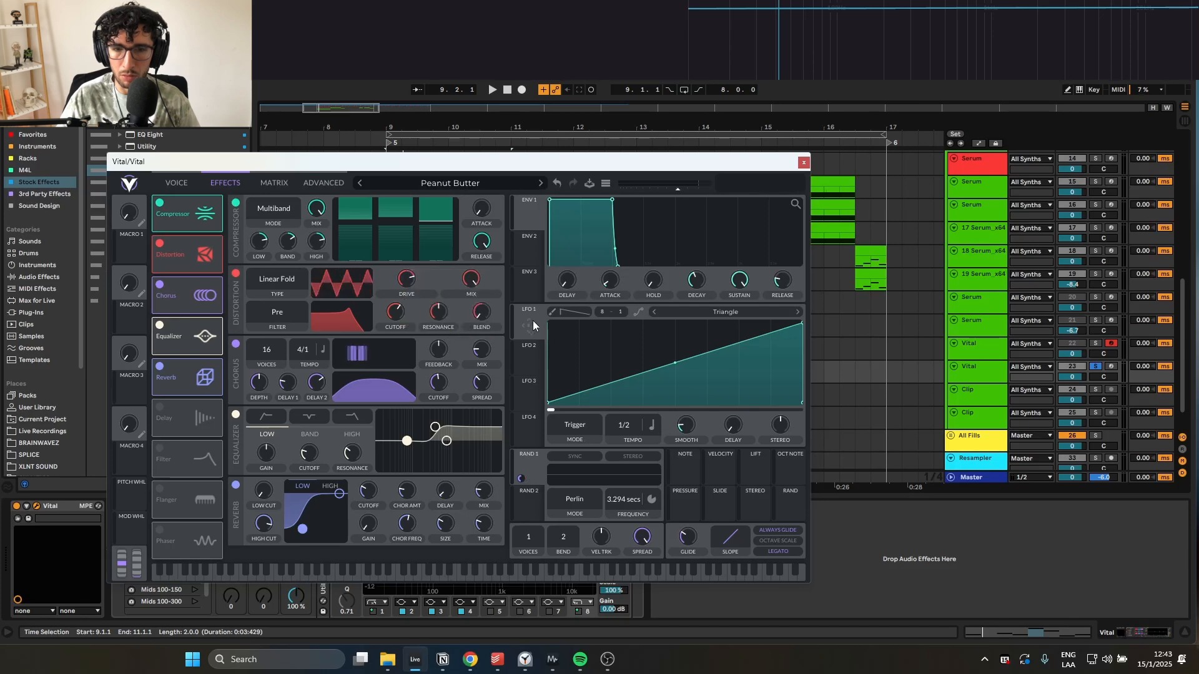
pyautogui.press('space')
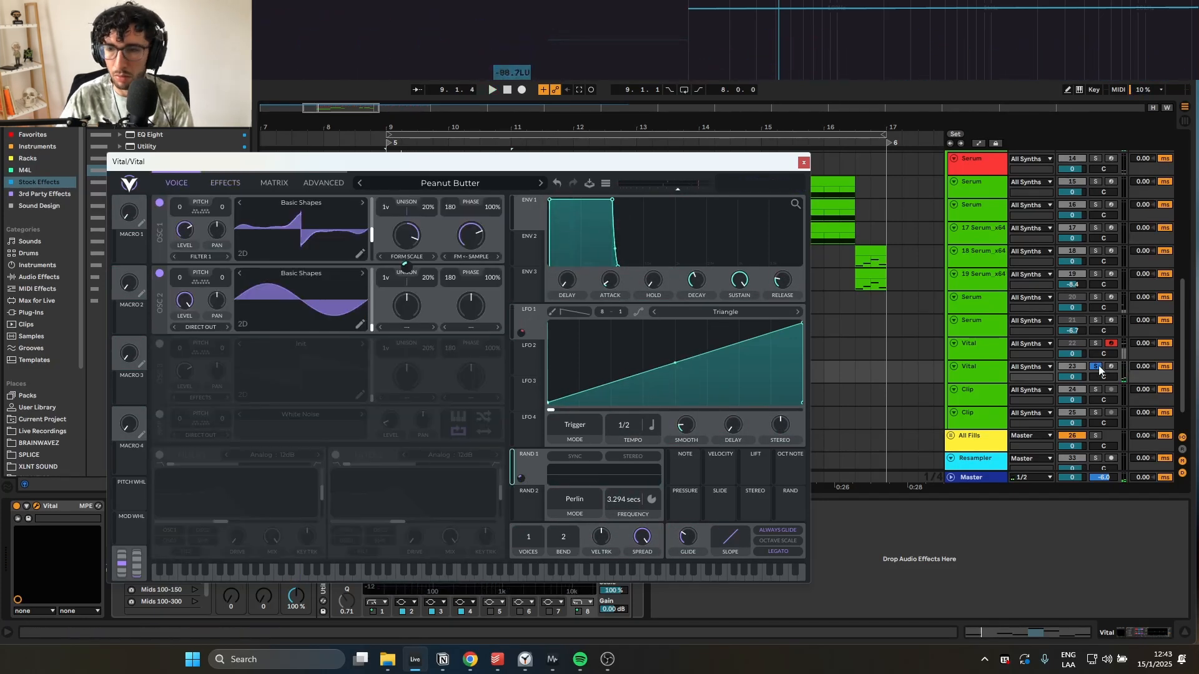
# - Unsolo and arm Vital track 23, and audition its clip
pyautogui.click(1099, 366)
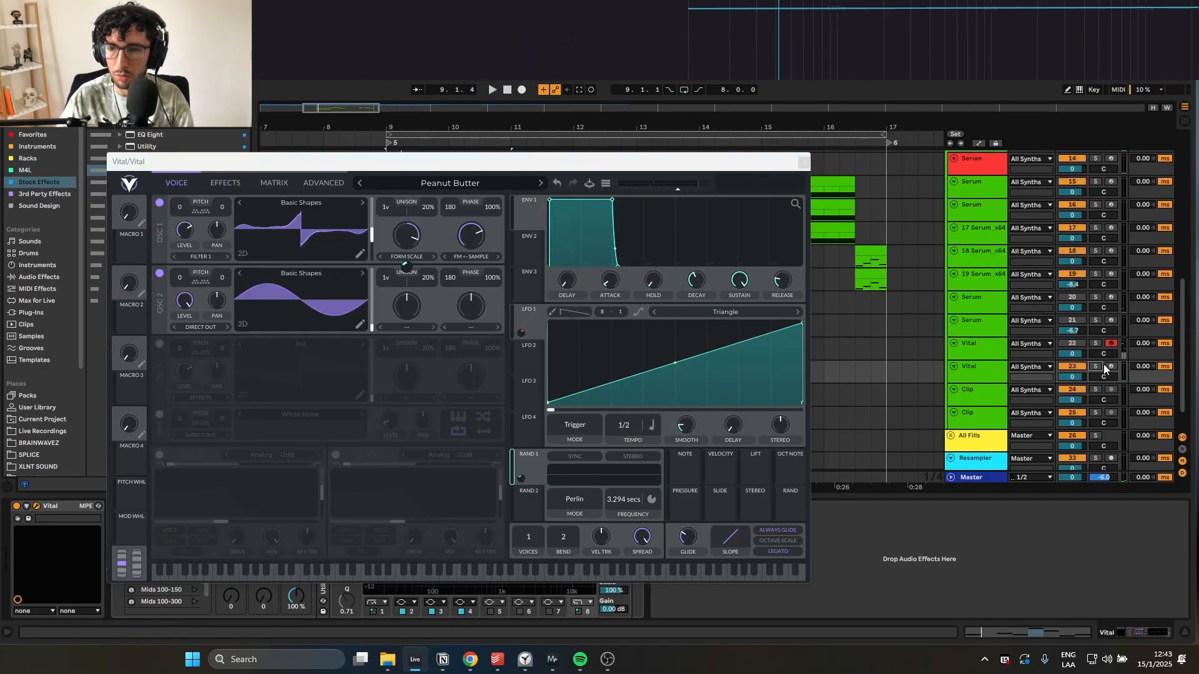
pyautogui.click(1108, 367)
pyautogui.click(983, 364)
pyautogui.press('space')
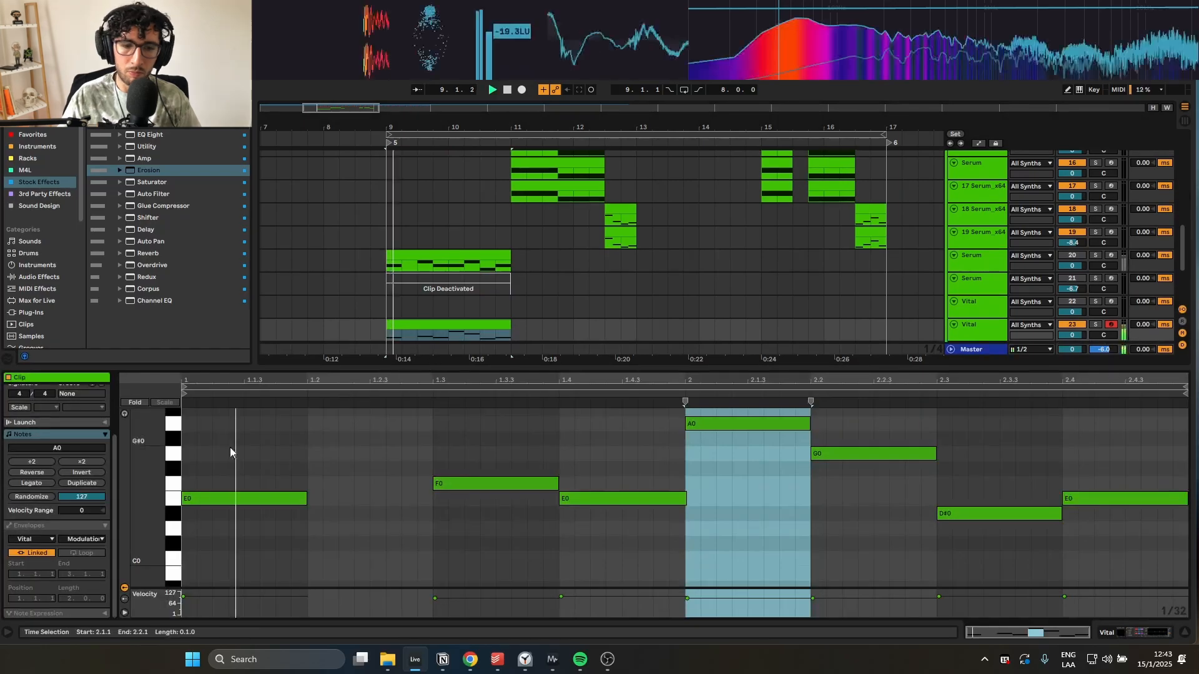
pyautogui.press('space')
# - Strip the Vital clip down to the opening E0 and one other note, moving that note to G0 just before beat 1.3
pyautogui.moveTo(337, 409)
pyautogui.mouseDown()
pyautogui.moveTo(586, 482)
pyautogui.moveTo(1025, 511)
pyautogui.mouseUp()
pyautogui.moveTo(1103, 535); pyautogui.dragTo(587, 412)
pyautogui.press('Delete')
pyautogui.moveTo(446, 484); pyautogui.dragTo(387, 454)
pyautogui.scroll(5, 421, 209)
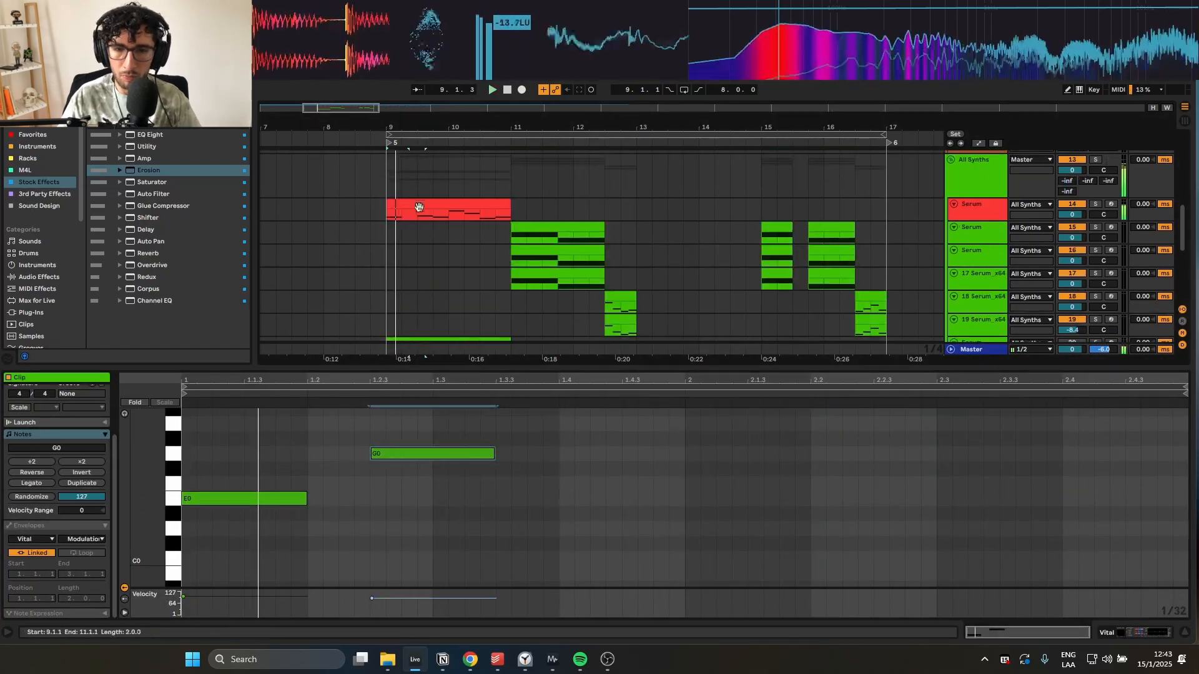
# - Rework the Vital clip's melody with an A0 on beat 1.3 and a G#0 at 1.3.3, and add another note below
pyautogui.click(420, 208)
pyautogui.scroll(-5, 420, 250)
pyautogui.moveTo(549, 458); pyautogui.dragTo(496, 421)
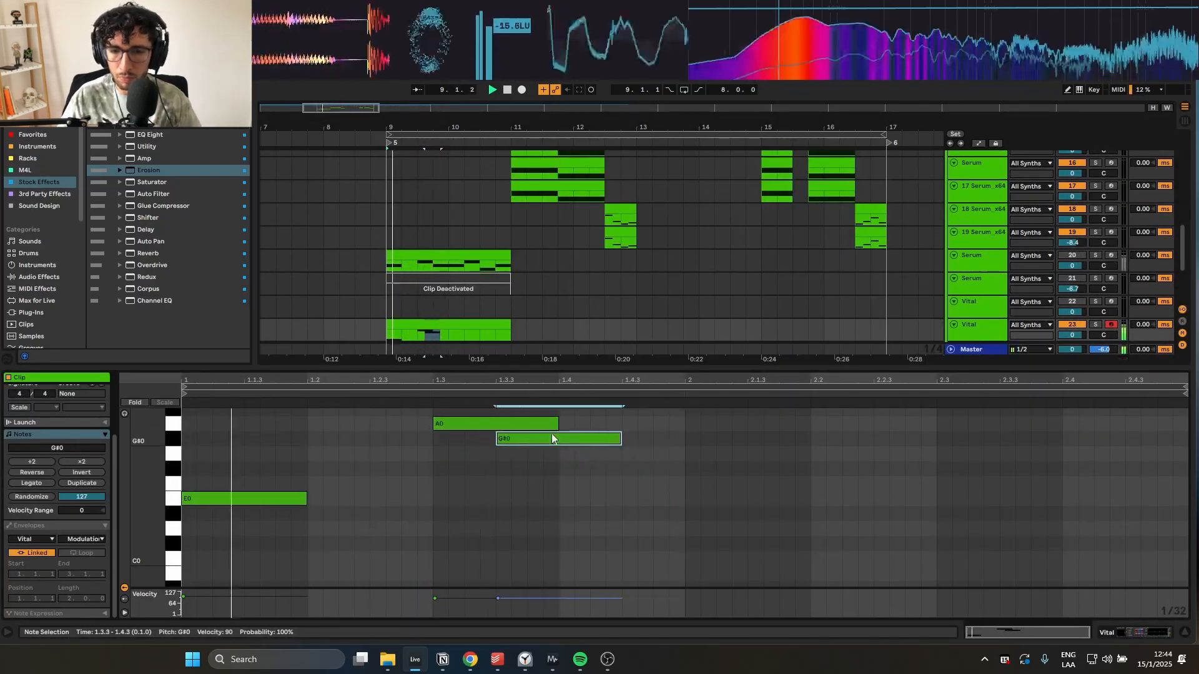
pyautogui.doubleClick(610, 468)
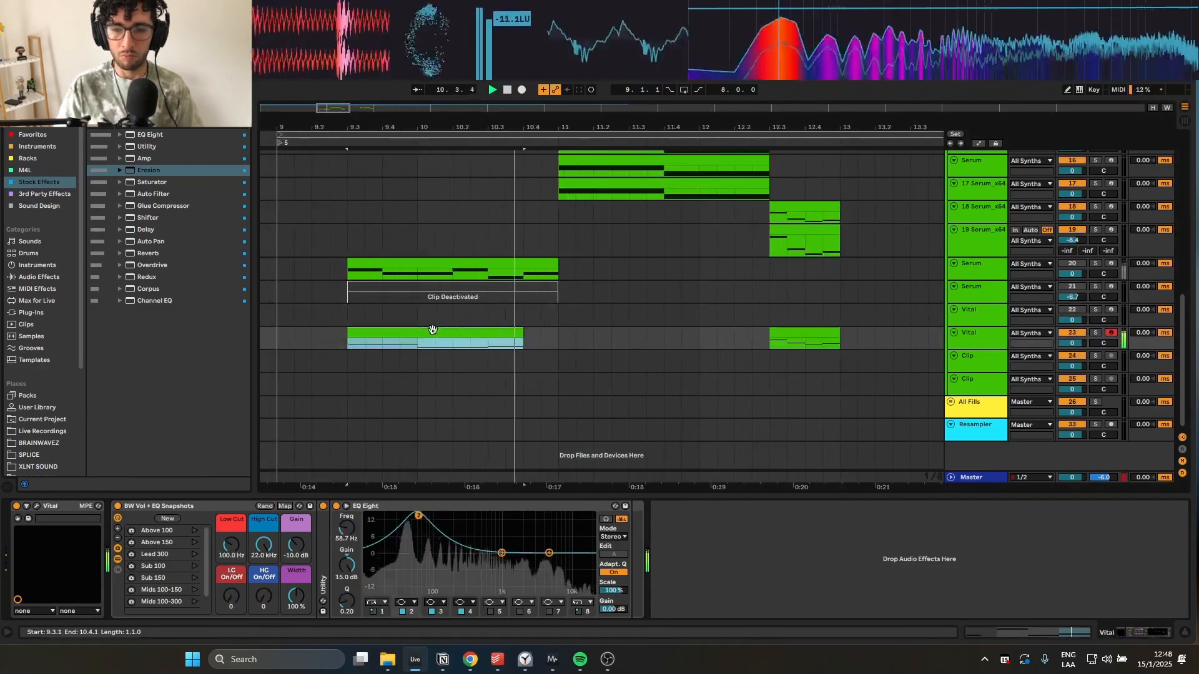
# - Check the notes of the 9.3.1 to 10.4.1 clip on Vital track 23, and return to the track's devices
pyautogui.doubleClick(430, 330)
pyautogui.click(799, 537)
pyautogui.press('Tab')
pyautogui.press('Tab')
pyautogui.hotkey('shift', 'Tab')
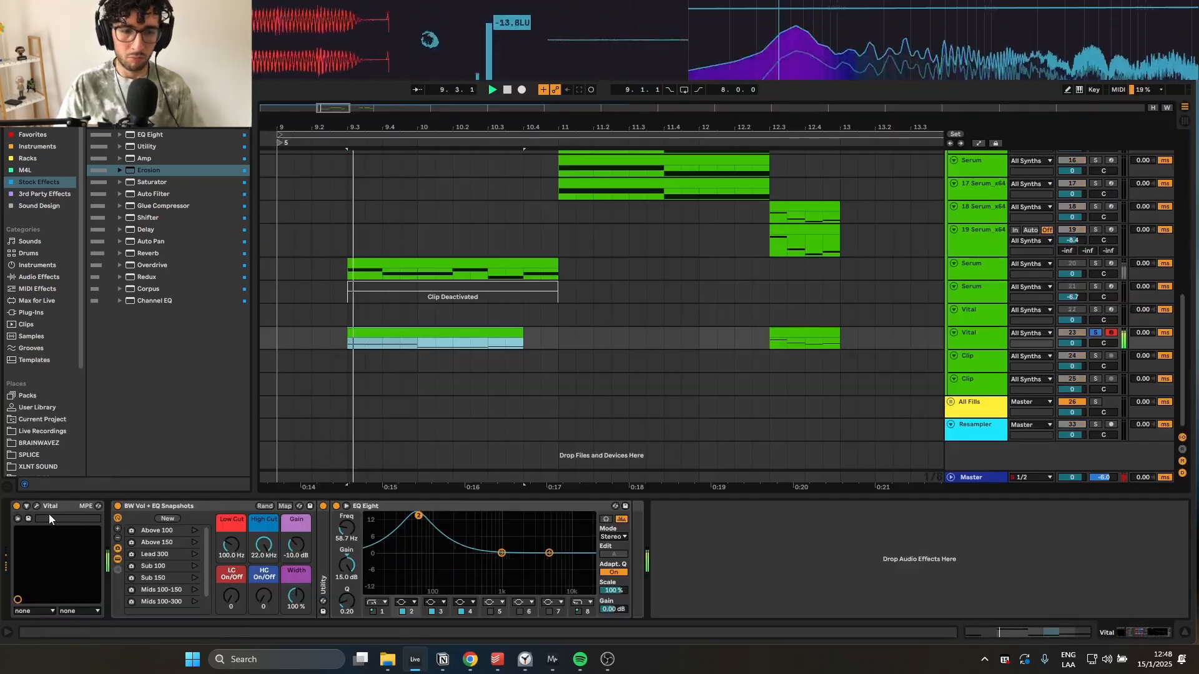
# - Open Vital on track 23 and show its modulation matrix
pyautogui.click(36, 507)
pyautogui.moveTo(277, 160); pyautogui.dragTo(364, 158)
pyautogui.click(312, 178)
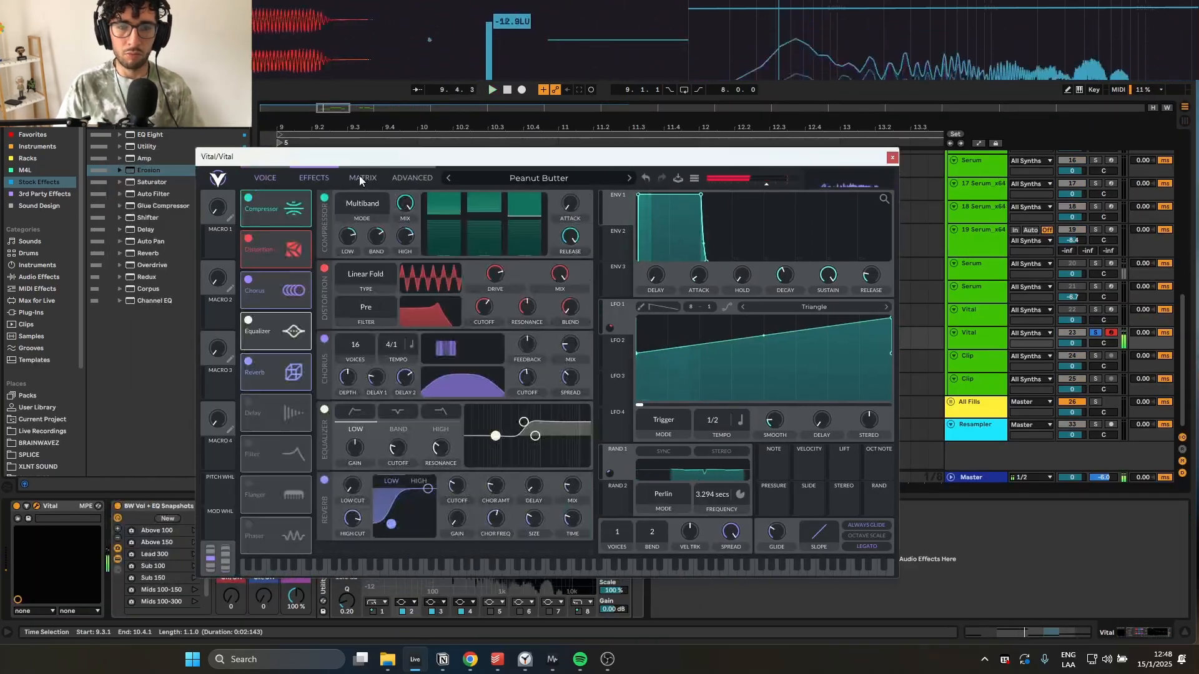
pyautogui.click(361, 177)
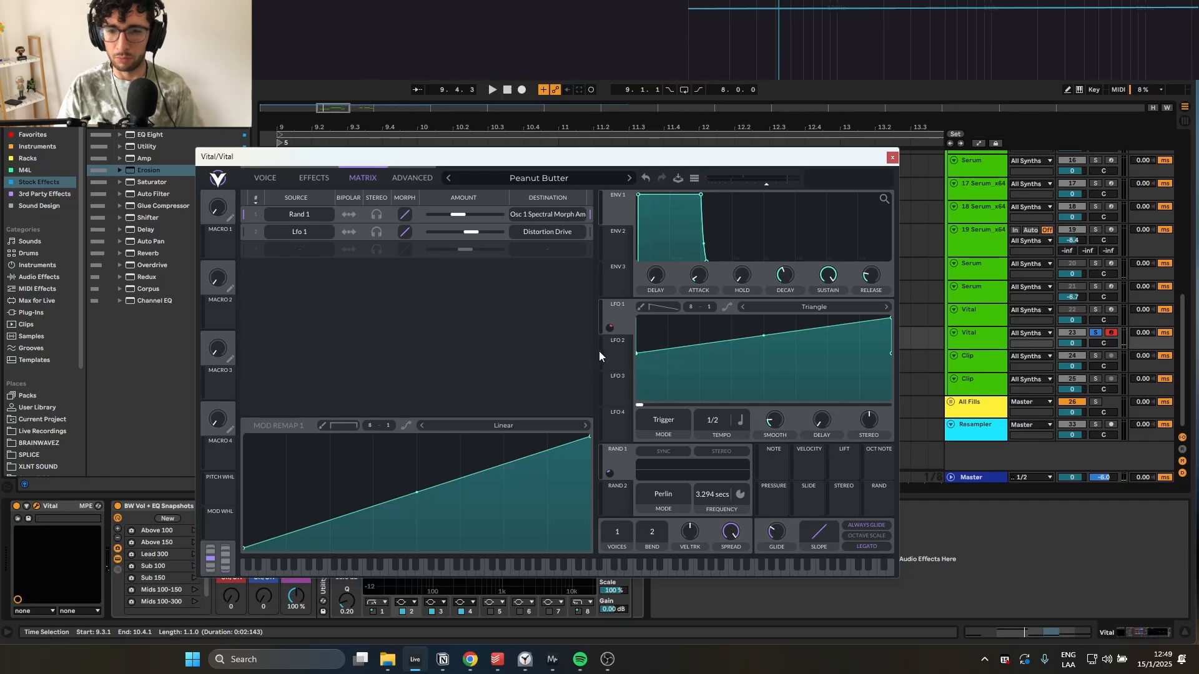
# - Add a modulation matrix row routing Env 2 to the global Voice Transpose
pyautogui.click(617, 366)
pyautogui.click(626, 233)
pyautogui.click(300, 231)
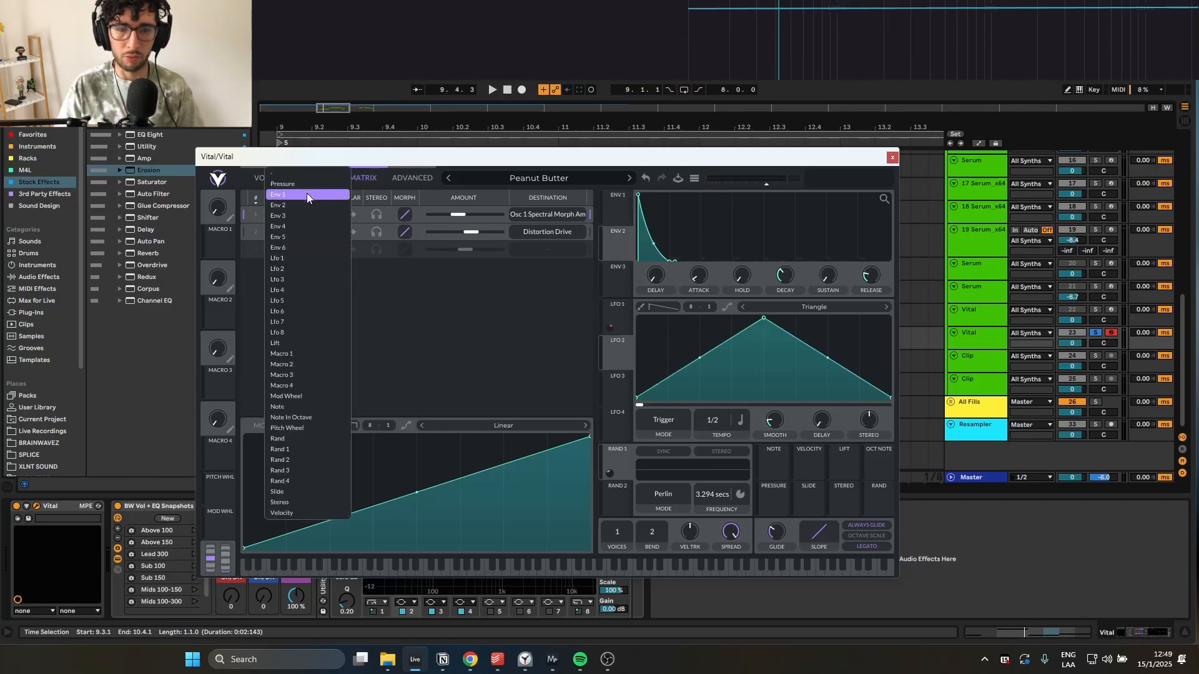
pyautogui.click(343, 208)
pyautogui.click(547, 250)
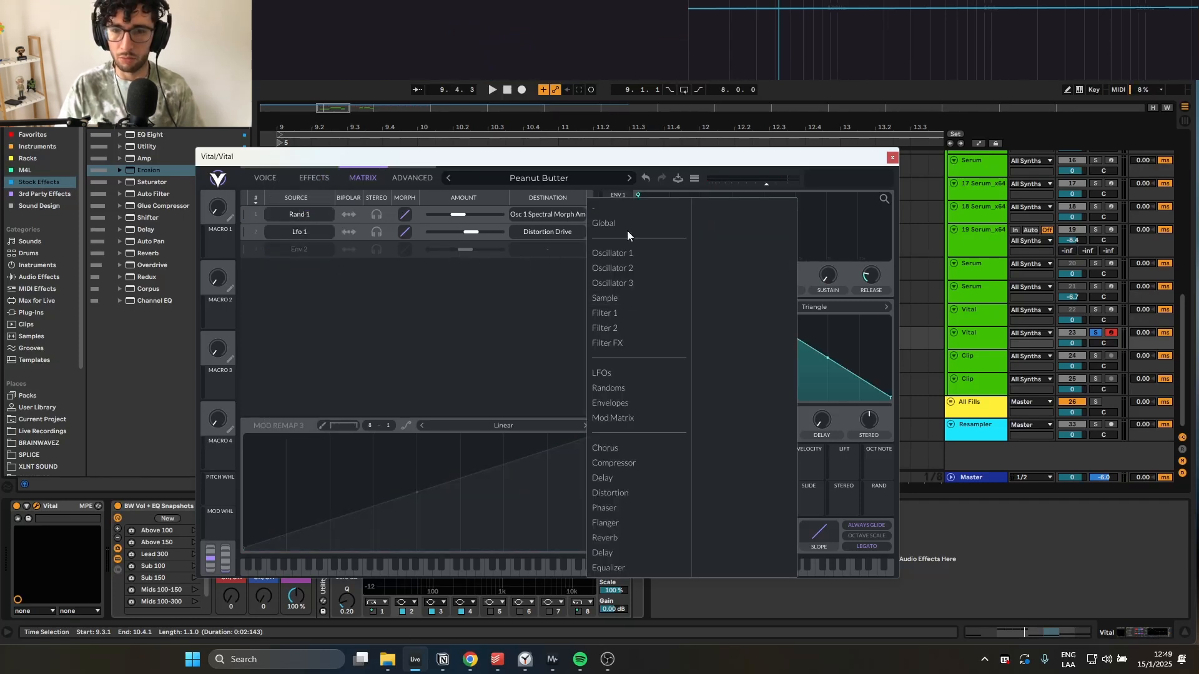
pyautogui.click(603, 223)
pyautogui.click(726, 388)
# - Set the Env 2 to Voice Transpose amount to about 10.66, with a very short decay and stereo modulation enabled
pyautogui.press('space')
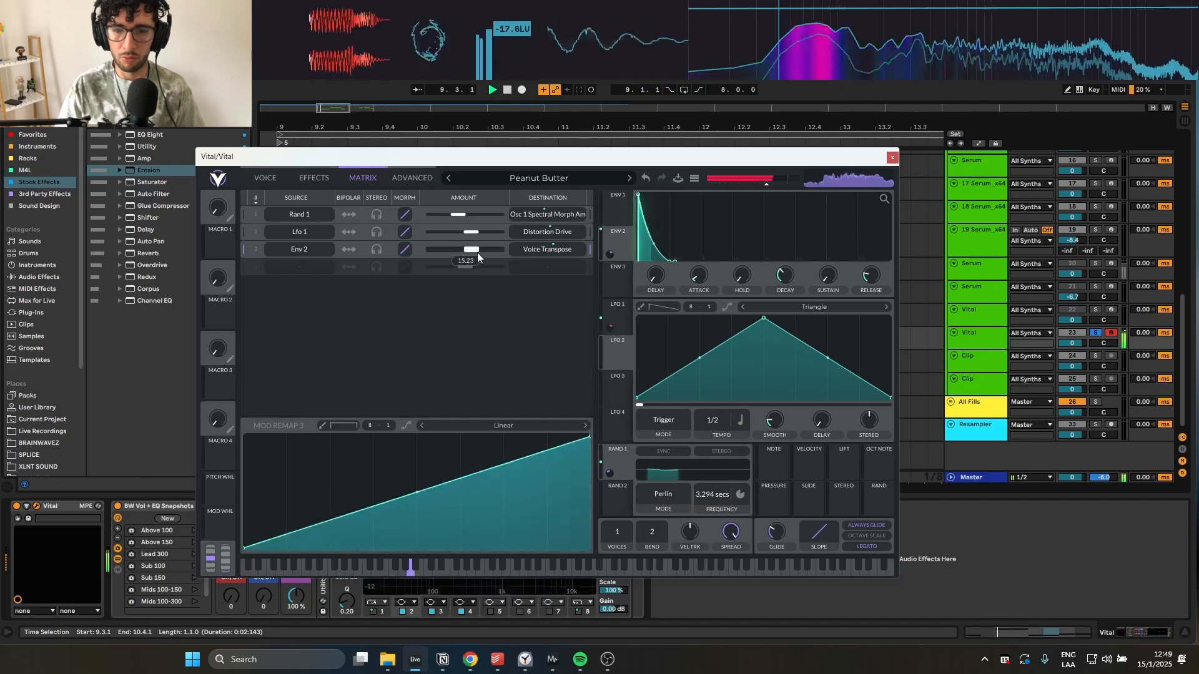
pyautogui.moveTo(467, 249); pyautogui.dragTo(464, 251)
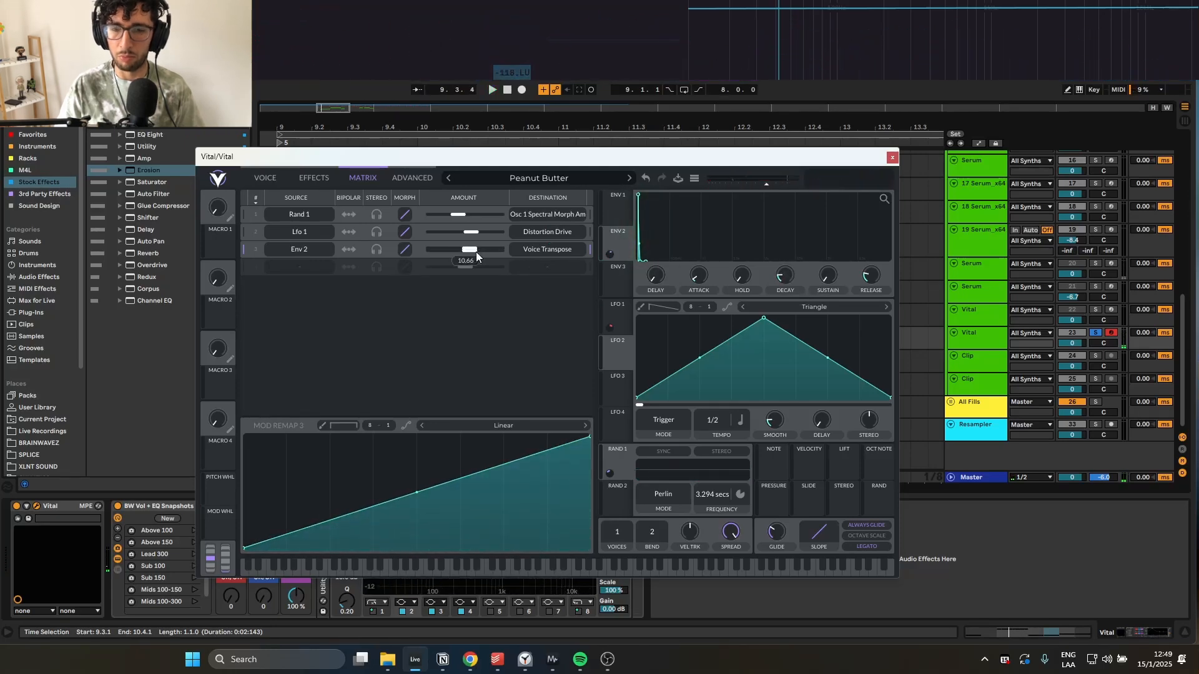
pyautogui.click(377, 250)
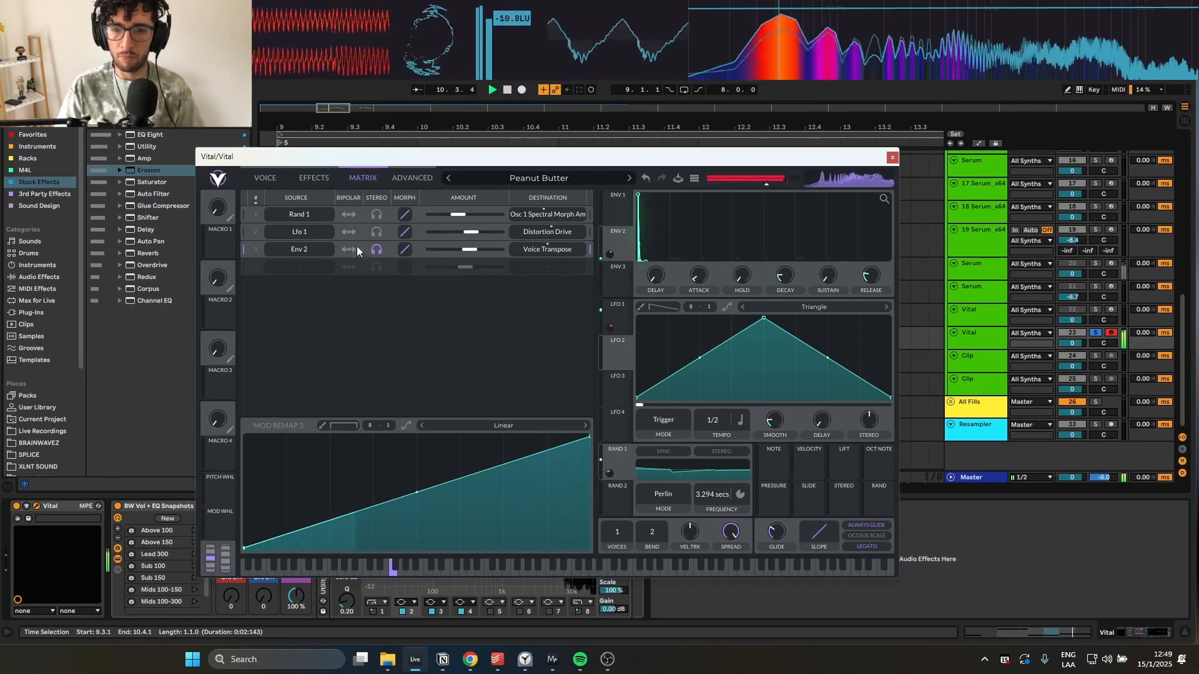
# - Check the source choices of the Env 2 row, and audition the phrase with Vital closed
pyautogui.press('space')
pyautogui.click(286, 249)
pyautogui.click(446, 289)
pyautogui.press('space')
pyautogui.press('space')
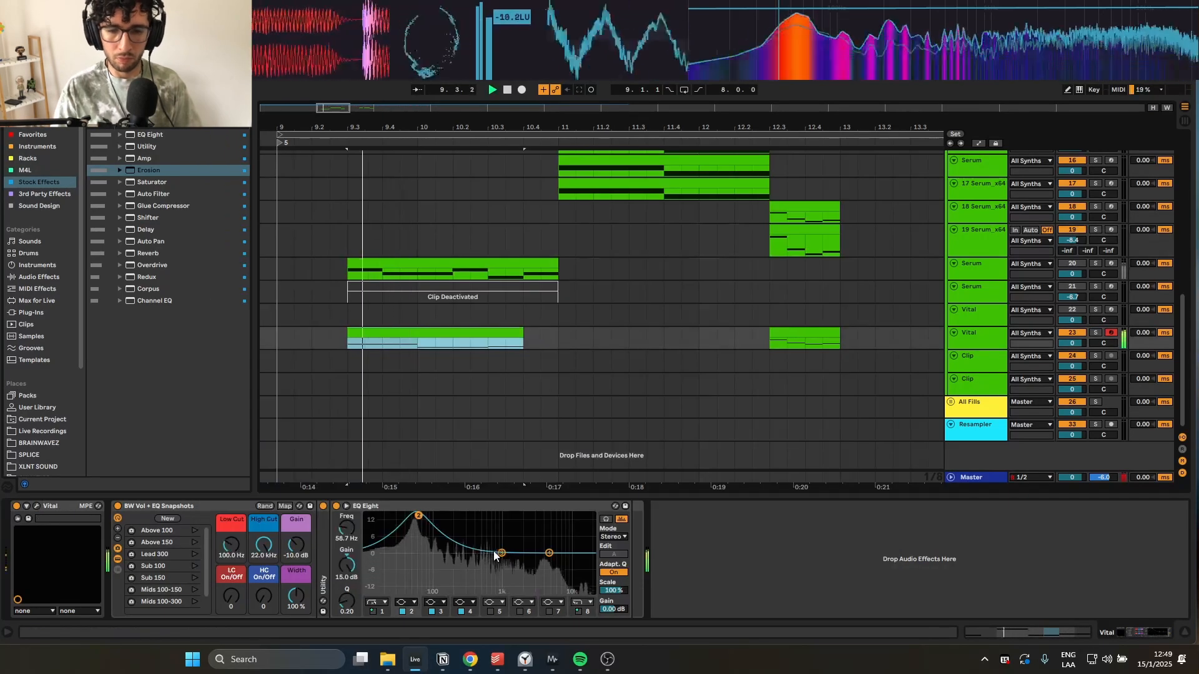
# - Boost EQ Eight band 3 by 8.55 dB at 3.23 kHz with a Q of 0.22 while playing the arrangement
pyautogui.moveTo(493, 555); pyautogui.dragTo(536, 533)
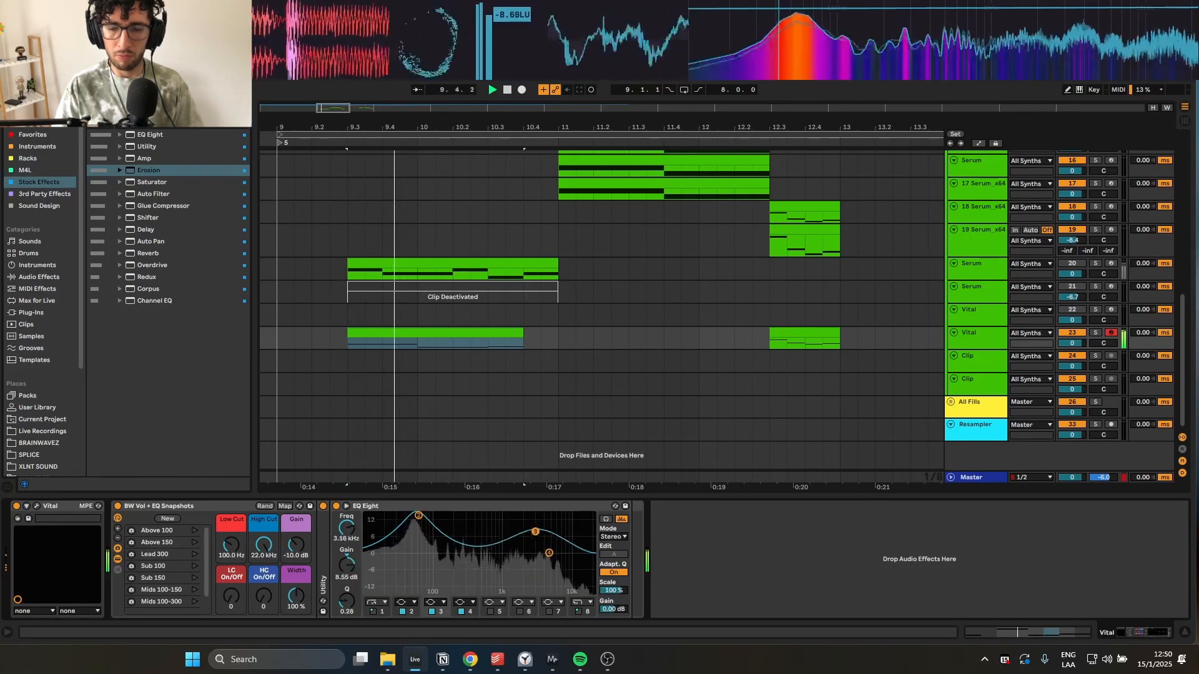
pyautogui.scroll(-6, 437, 375)
pyautogui.scroll(10, 454, 272)
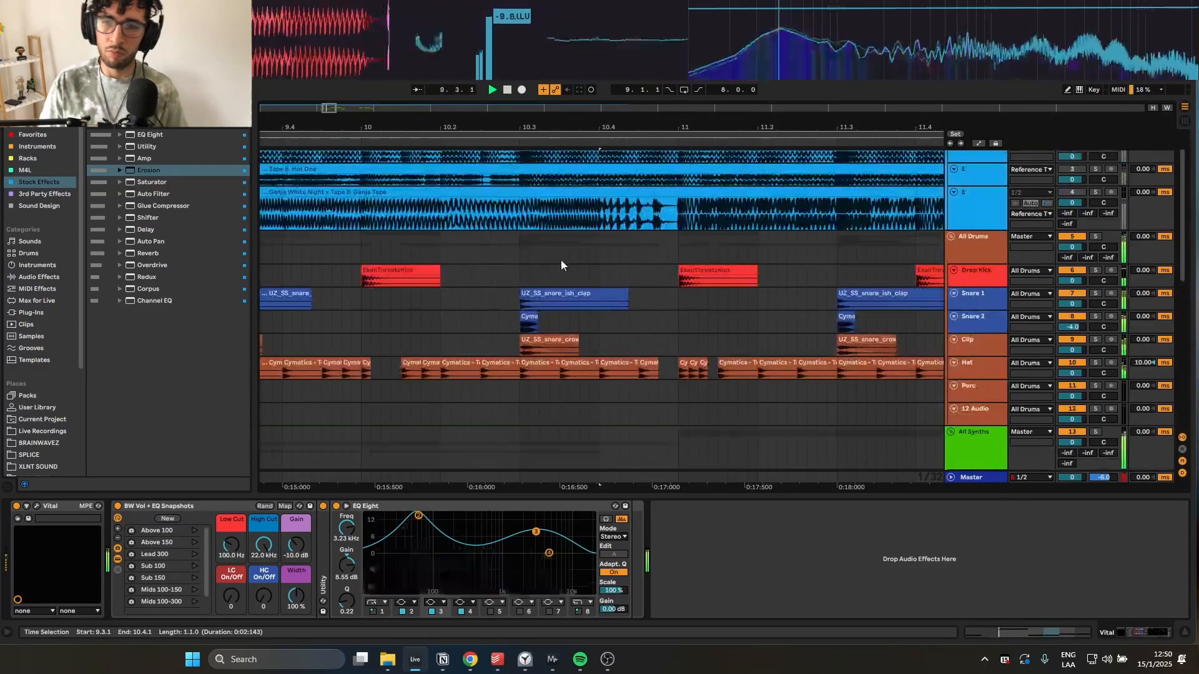
pyautogui.scroll(-12, 559, 262)
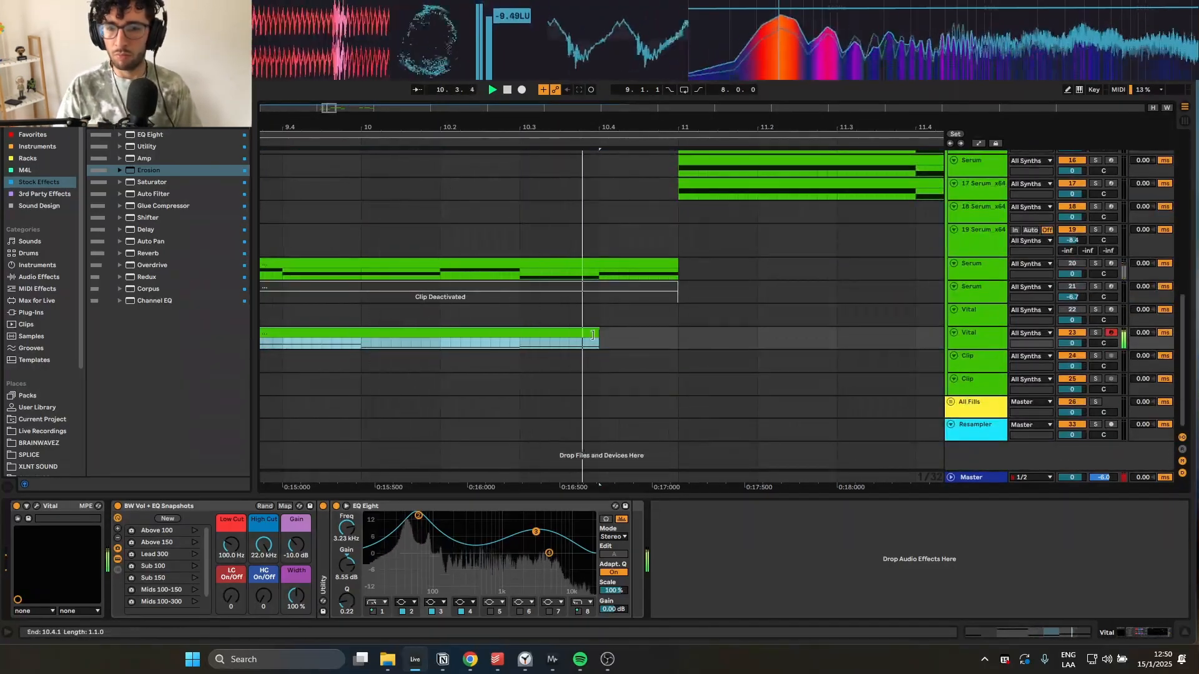
pyautogui.press('space')
# - Extend the clip on Vital track 23 to end at 11.1.1 and audition it
pyautogui.scroll(-3, 540, 332)
pyautogui.moveTo(584, 333); pyautogui.dragTo(638, 330)
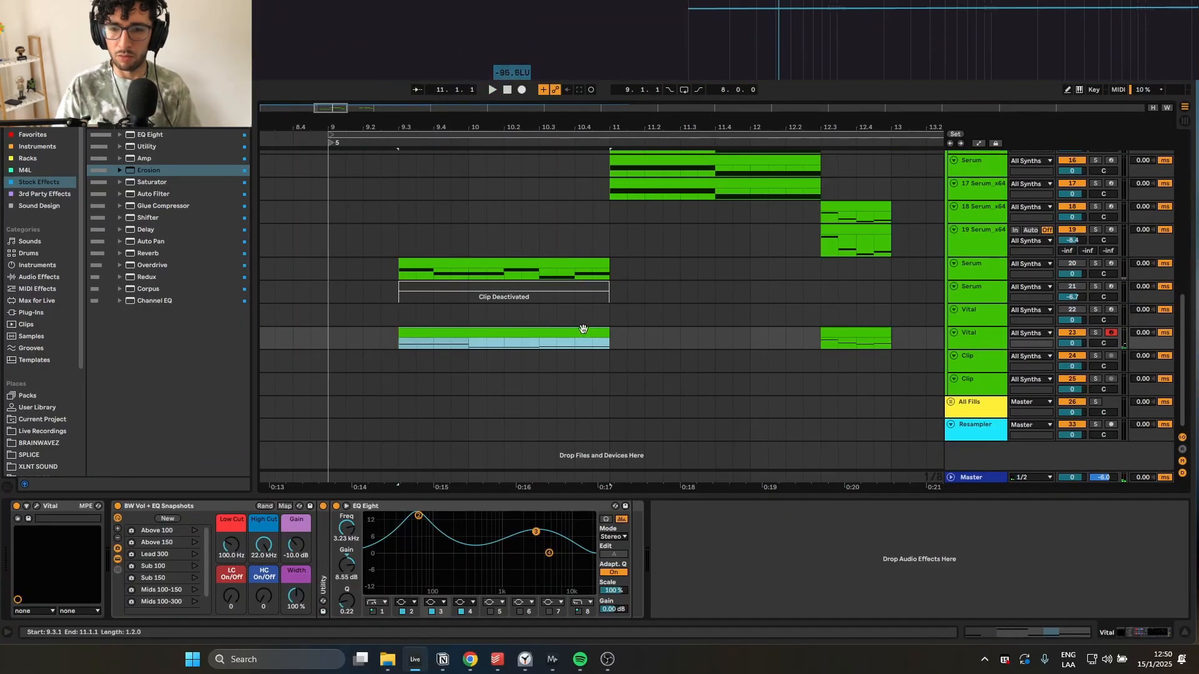
pyautogui.press('s')
pyautogui.press('space')
pyautogui.doubleClick(560, 332)
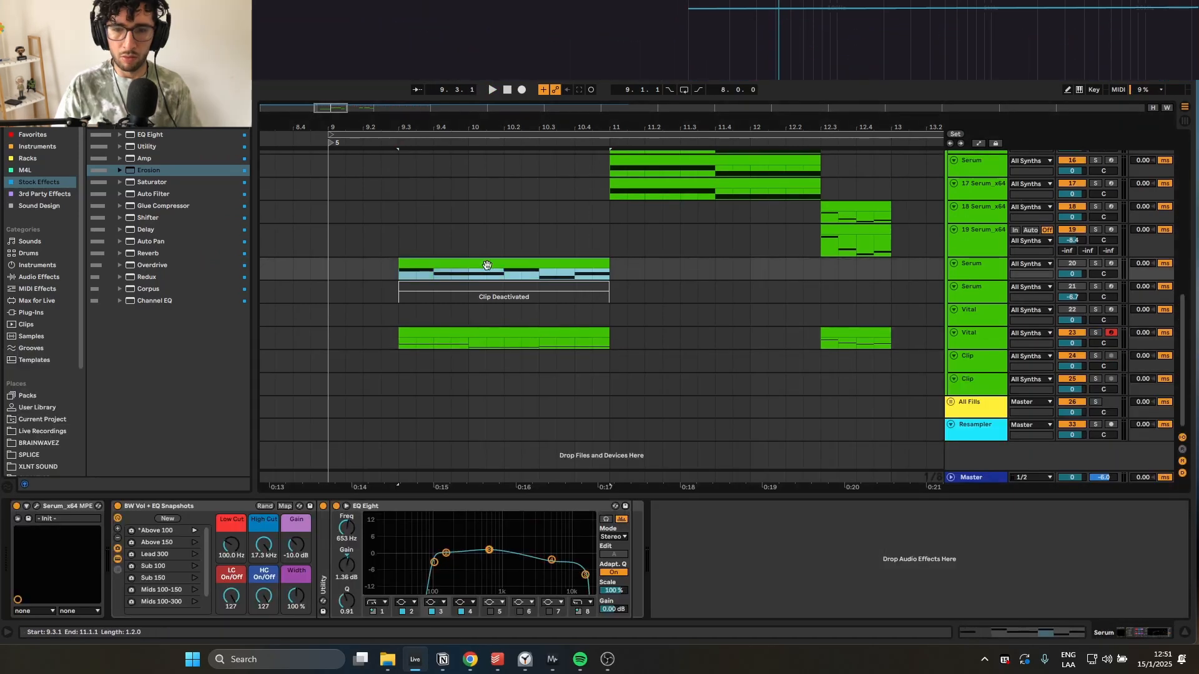
# - Add the PitchDrop device after EQ Eight on Vital track 23 and automate Drop Activate to switch on at 10.4.1
pyautogui.click(487, 266)
pyautogui.click(25, 170)
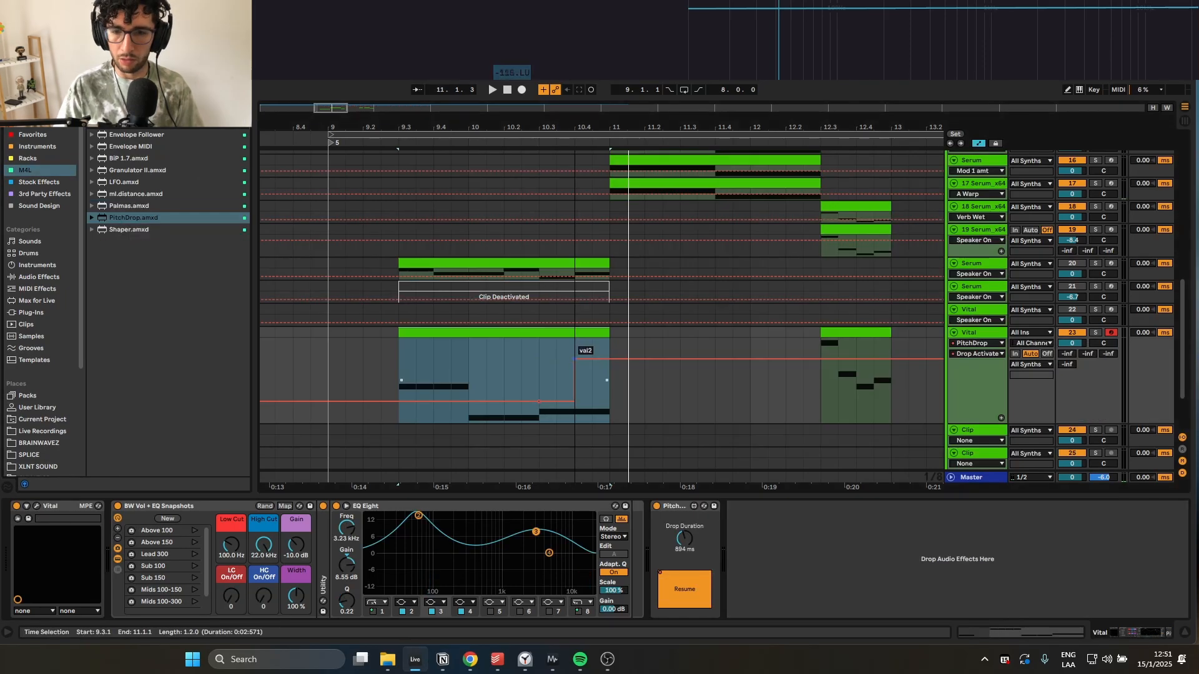
pyautogui.click(504, 368)
# - Set PitchDrop's Drop Duration to 437 ms while auditioning the drop
pyautogui.press('space')
pyautogui.click(678, 539)
pyautogui.moveTo(677, 539); pyautogui.dragTo(686, 541)
pyautogui.press('space')
pyautogui.press('space')
pyautogui.press('space')
pyautogui.press('space')
# - Audition the pitch drop in the arrangement, and hide the automation lanes
pyautogui.click(380, 322)
pyautogui.click(337, 359)
pyautogui.press('space')
pyautogui.press('space')
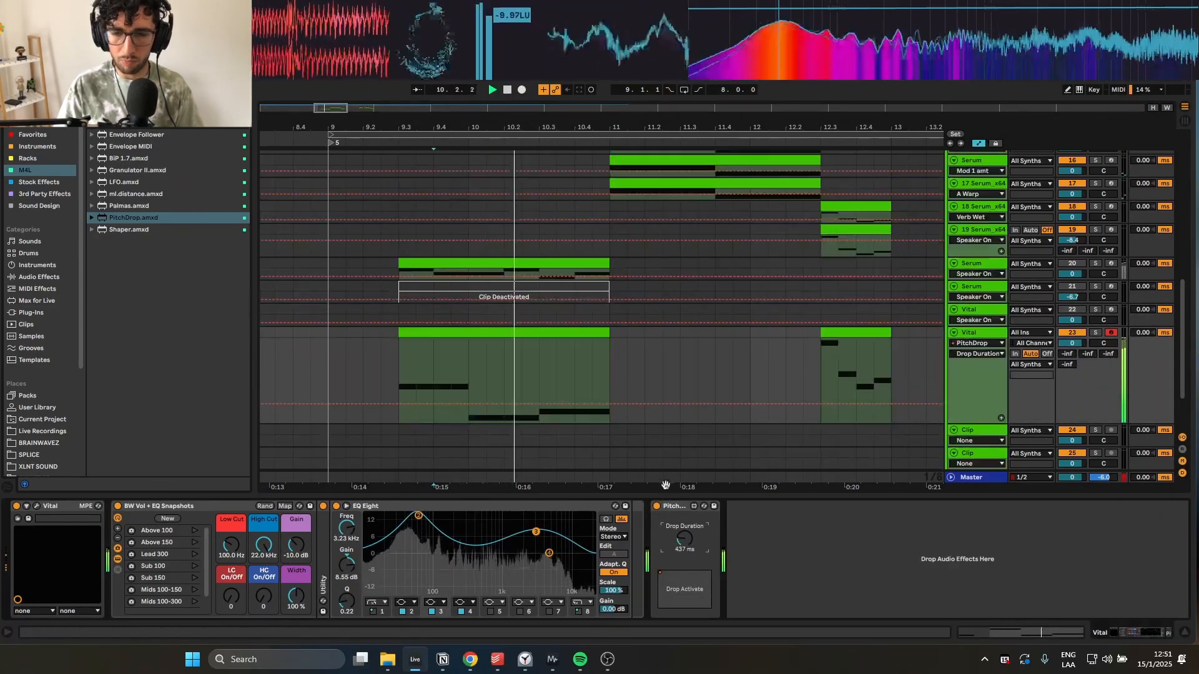
pyautogui.press('a')
pyautogui.click(403, 381)
pyautogui.scroll(-3, 414, 369)
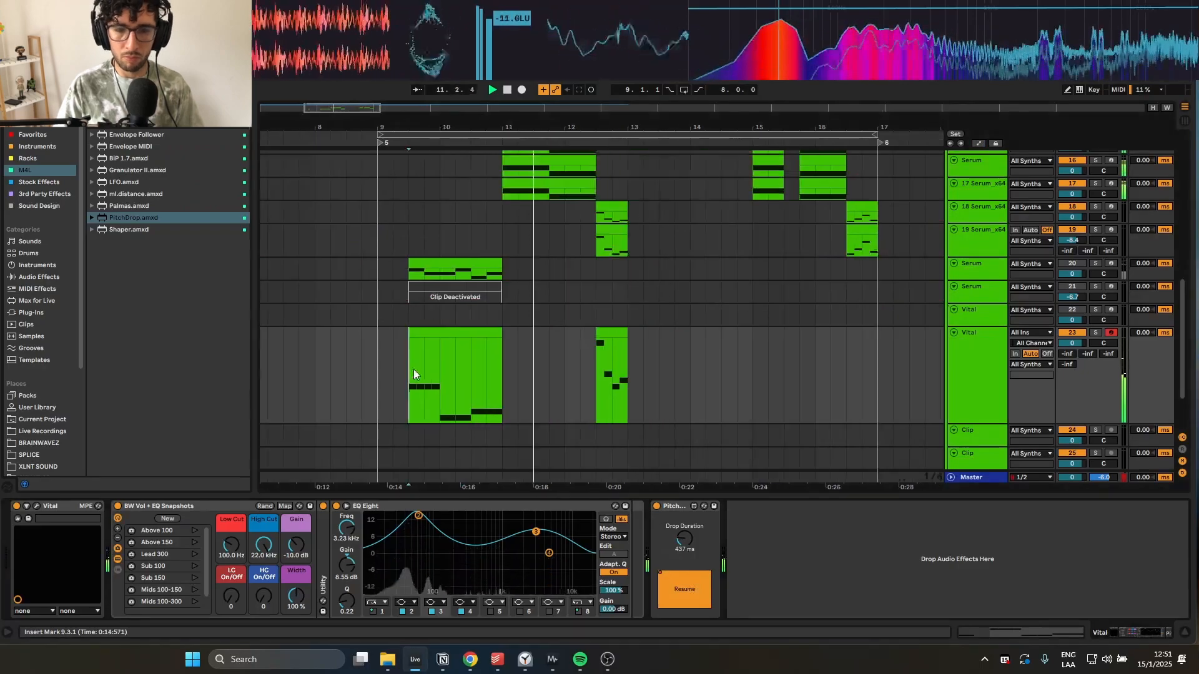
# - Play the arrangement from 8.2.1 and copy the 9.3.1 to 11.1.1 clips on tracks 20, 21 and 23 to 13.3.1
pyautogui.scroll(6, 432, 351)
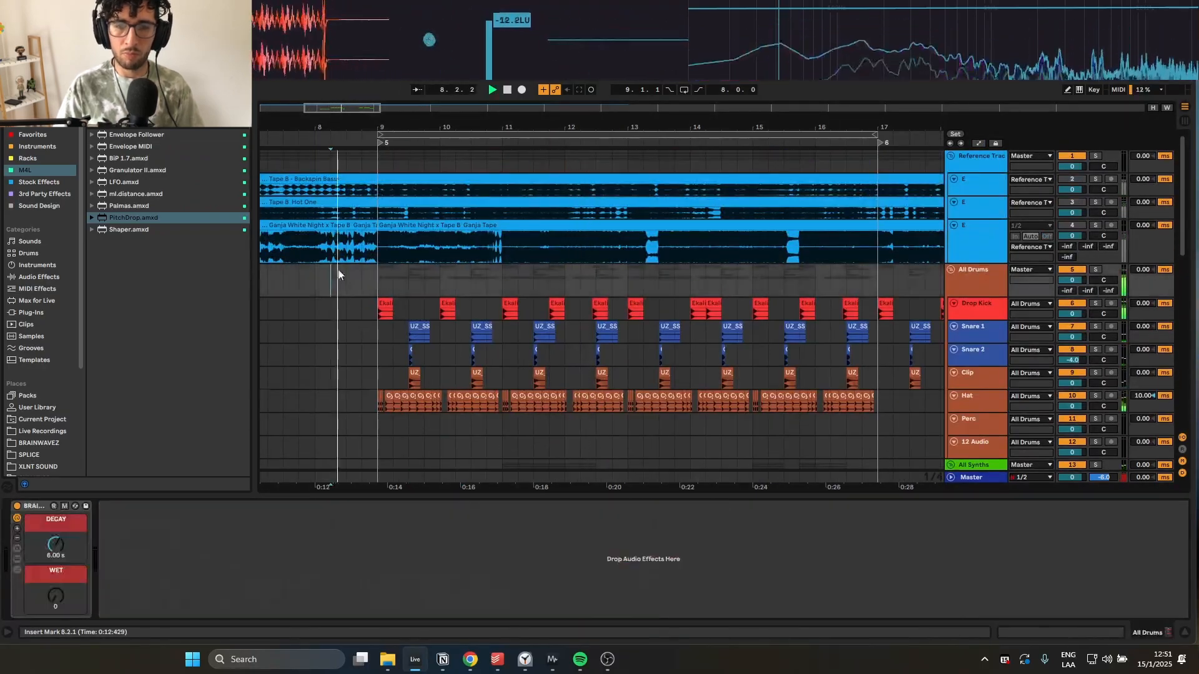
pyautogui.scroll(-10, 384, 216)
pyautogui.click(594, 246)
pyautogui.scroll(5, 628, 243)
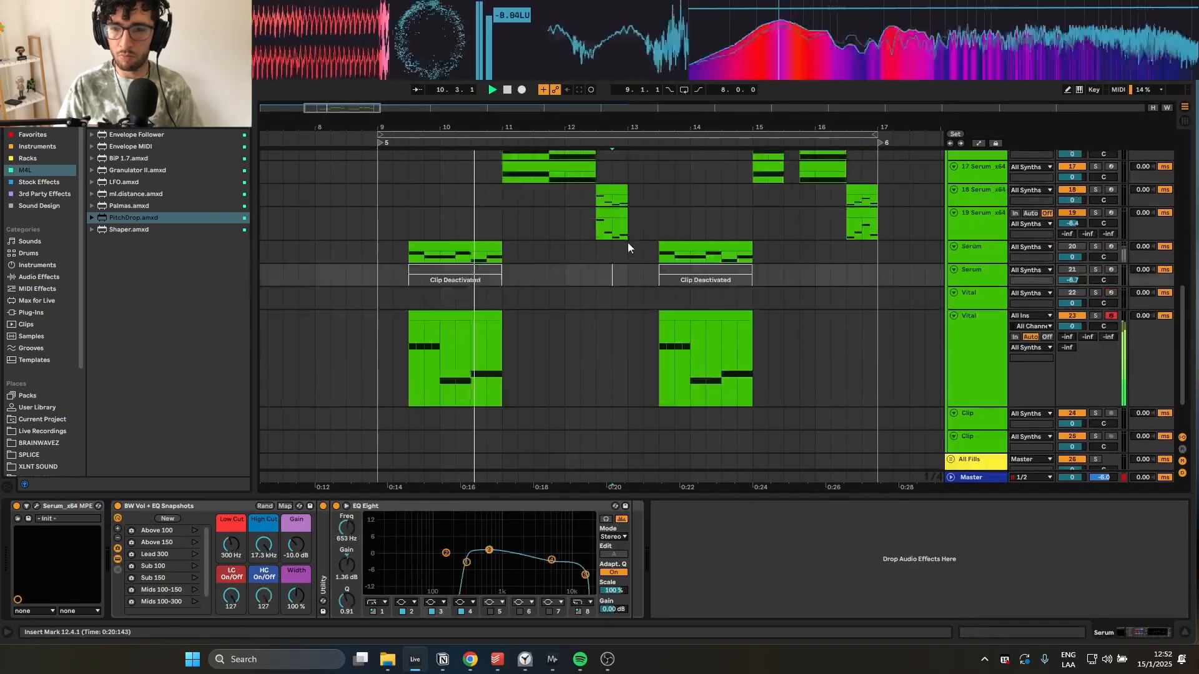
# - Activate the copied clip at 13.3.1 on Serum track 21 and delete the copy on Serum track 20
pyautogui.click(975, 310)
pyautogui.click(719, 315)
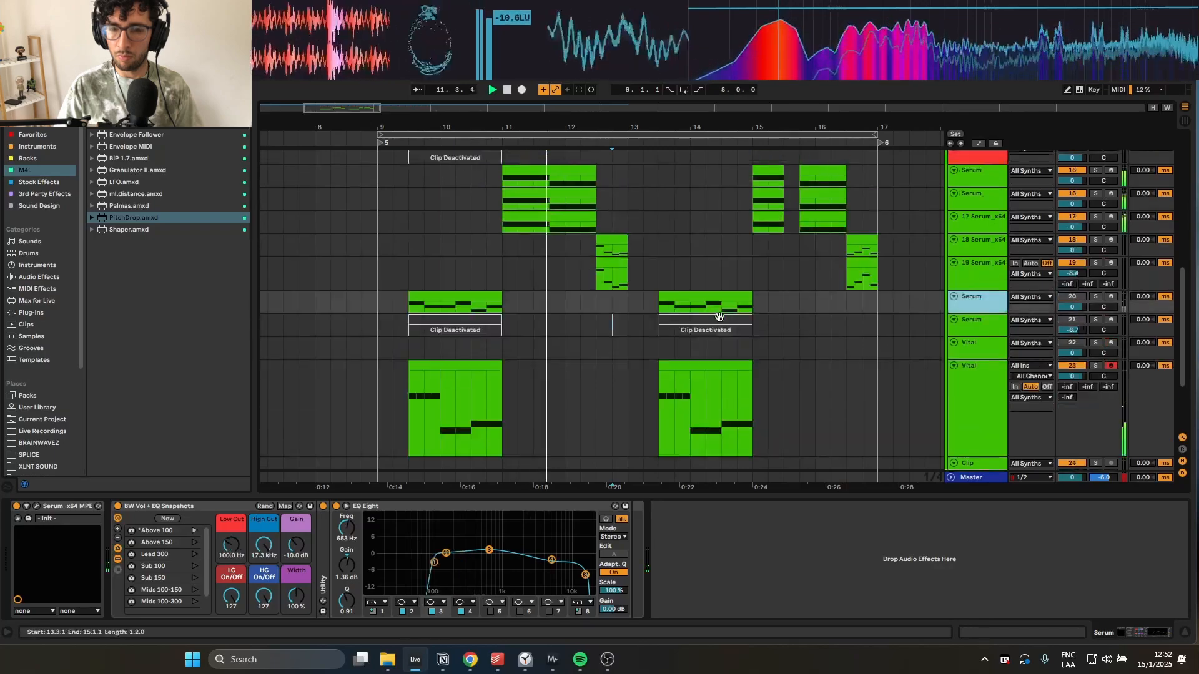
pyautogui.press('0')
pyautogui.moveTo(699, 366); pyautogui.dragTo(760, 305)
pyautogui.press('Delete')
pyautogui.click(720, 317)
# - Audition the second phrase from 13.3.1 with the activated Serum track 21 clip
pyautogui.press('space')
pyautogui.press('space')
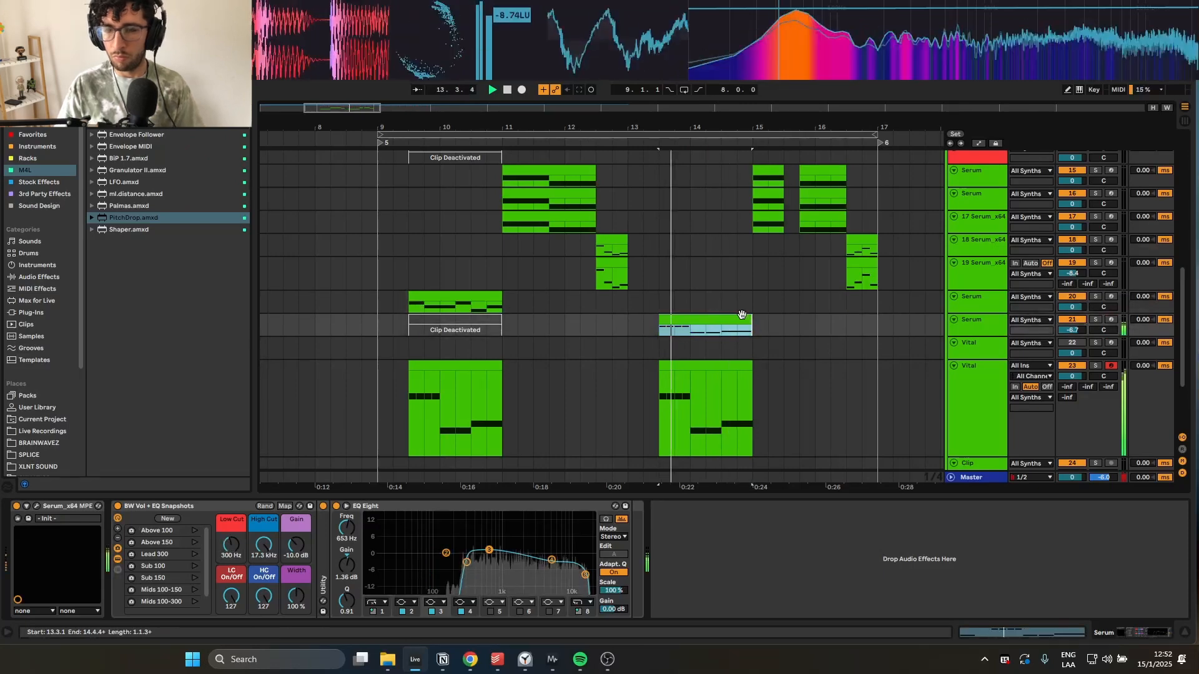
pyautogui.scroll(3, 712, 325)
pyautogui.scroll(-3, 704, 329)
pyautogui.press('space')
pyautogui.press('space')
# - Audition Serum track 21 in solo at 13.3.1 and set its volume to -5.5 dB
pyautogui.click(676, 305)
pyautogui.press('s')
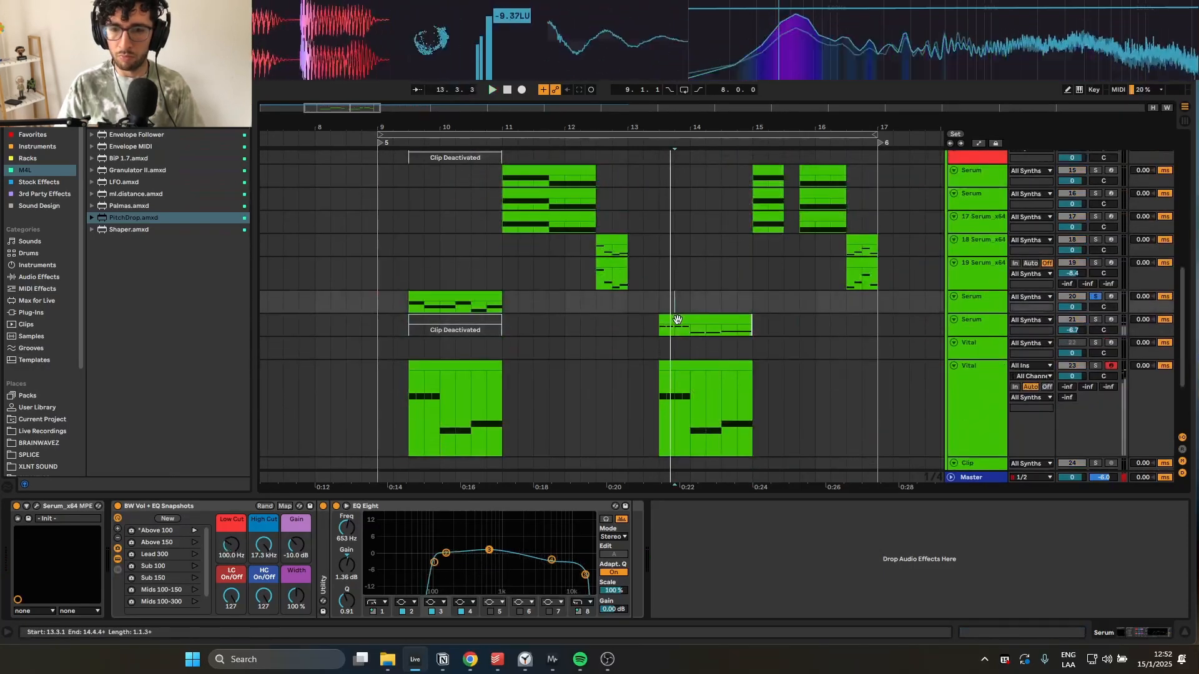
pyautogui.click(677, 321)
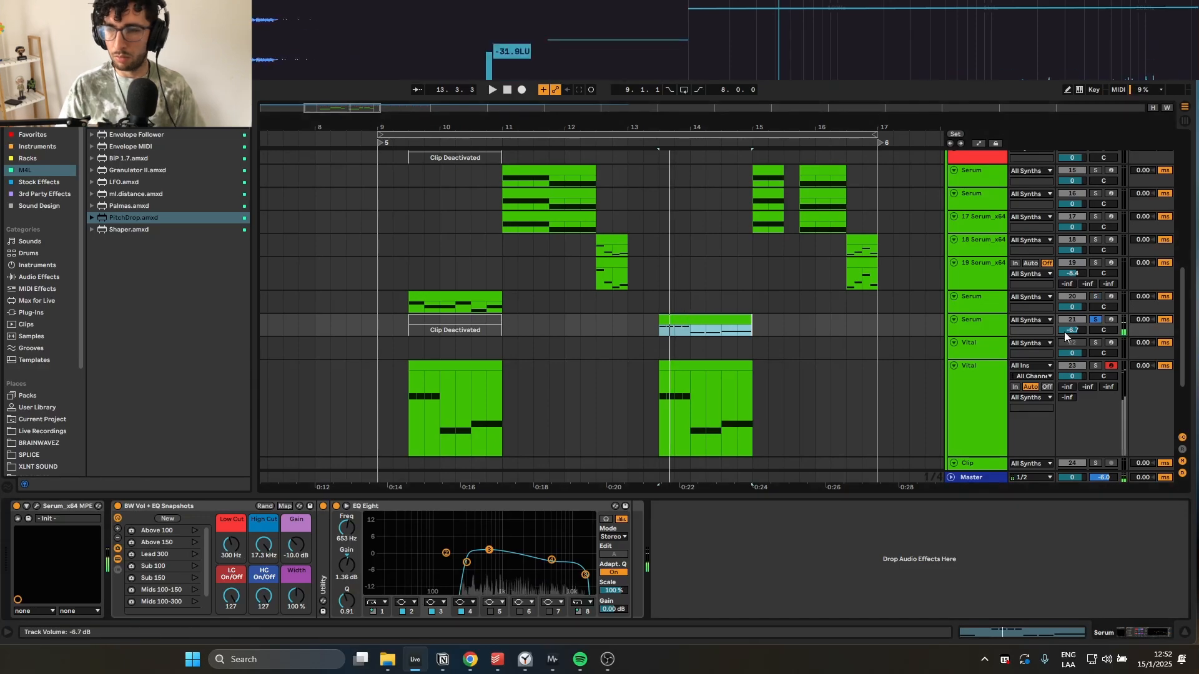
pyautogui.press('space')
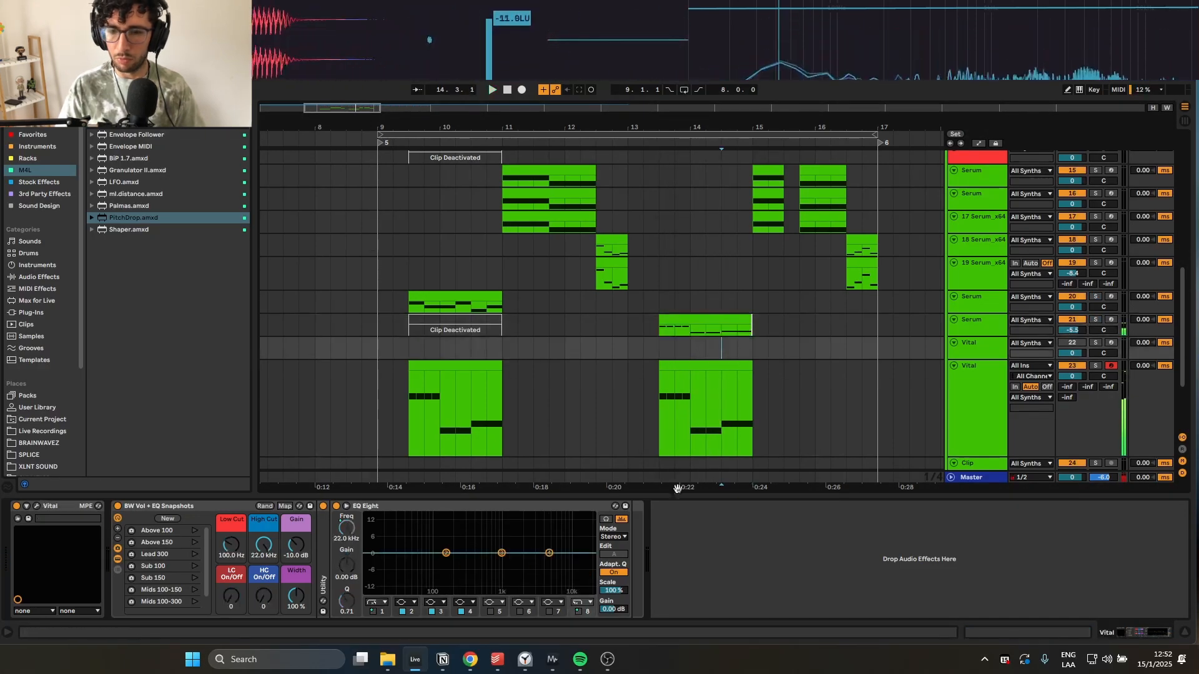
# - Duplicate Serum track 21 directly above Vital track 23 and group the copy with that Vital track
pyautogui.press('Down')
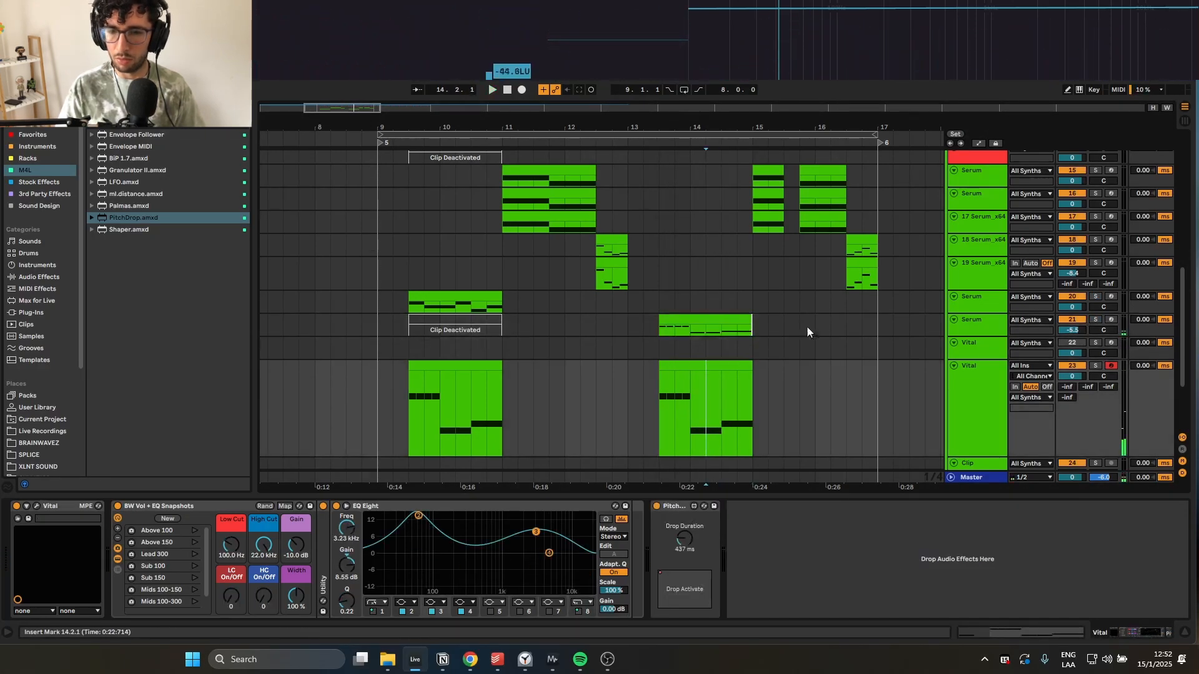
pyautogui.moveTo(977, 323); pyautogui.dragTo(980, 369)
pyautogui.keyDown('shift'); pyautogui.click(967, 399); pyautogui.keyUp('shift')
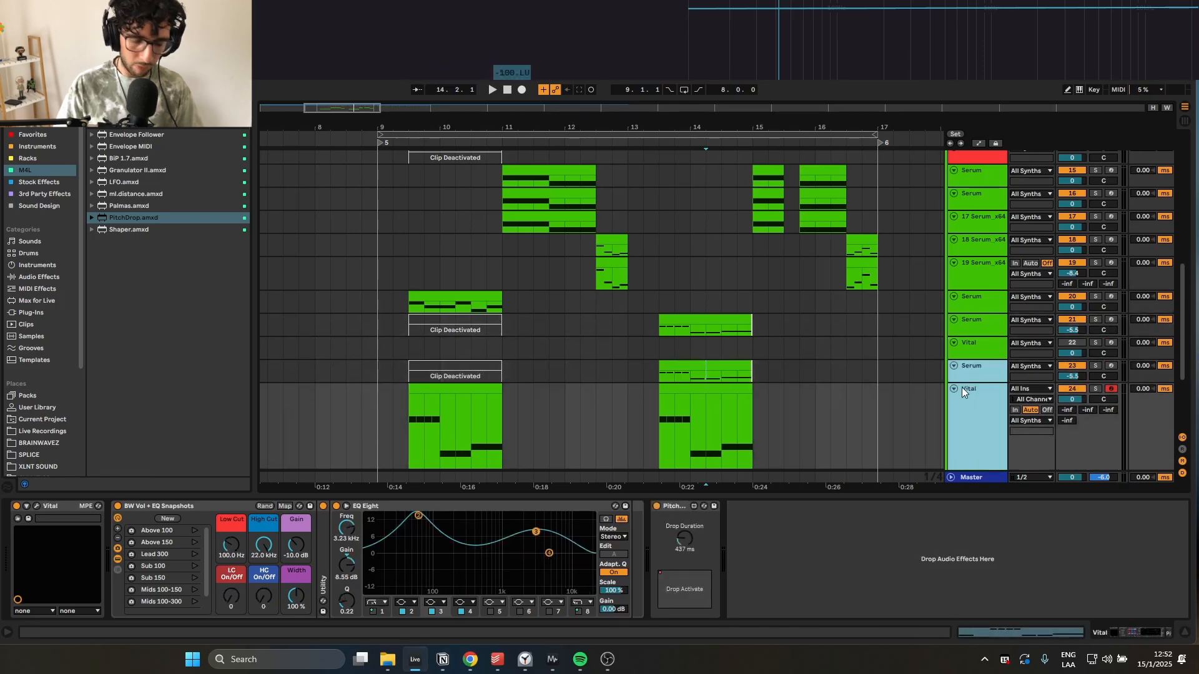
pyautogui.hotkey('ctrl', 'g')
pyautogui.click(862, 374)
pyautogui.click(924, 451)
pyautogui.scroll(-4, 924, 453)
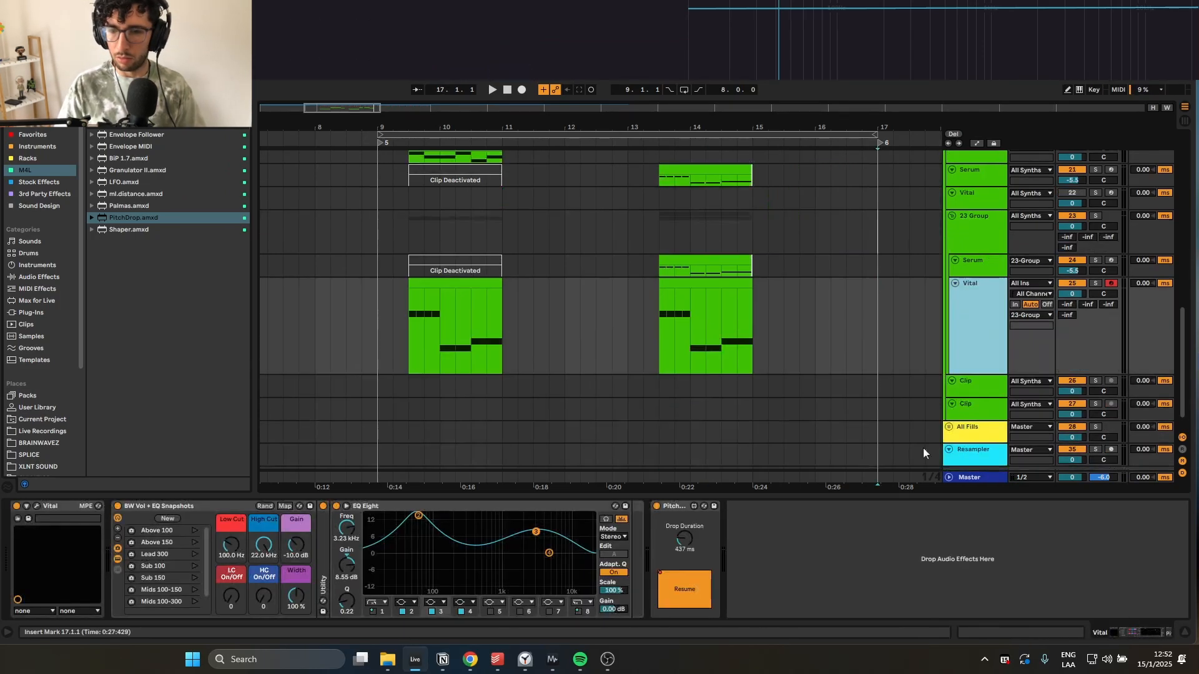
# - Move the PitchDrop device from the Vital track onto the new 23 Group track and start playback from 13.3.1
pyautogui.click(674, 506)
pyautogui.moveTo(675, 505); pyautogui.dragTo(962, 233)
pyautogui.click(736, 238)
pyautogui.click(657, 228)
pyautogui.press('space')
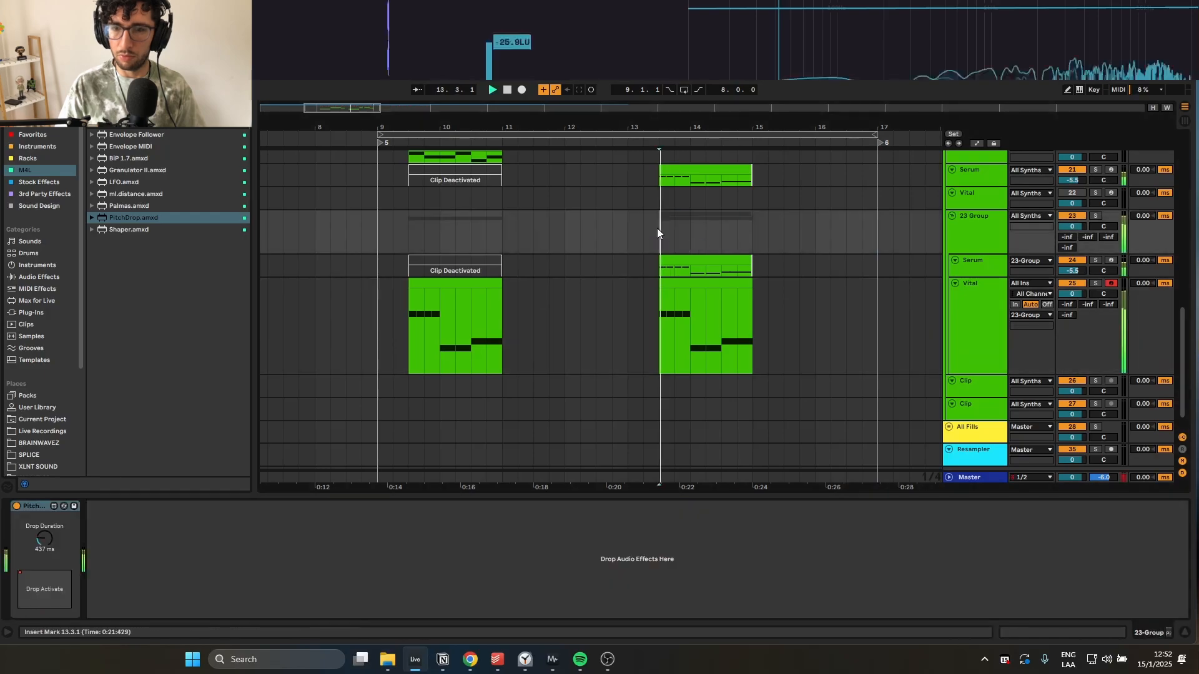
# - Audition the grouped Serum and Vital layers in the second phrase with PitchDrop on the group
pyautogui.scroll(4, 723, 259)
pyautogui.scroll(-4, 728, 261)
pyautogui.scroll(3, 729, 263)
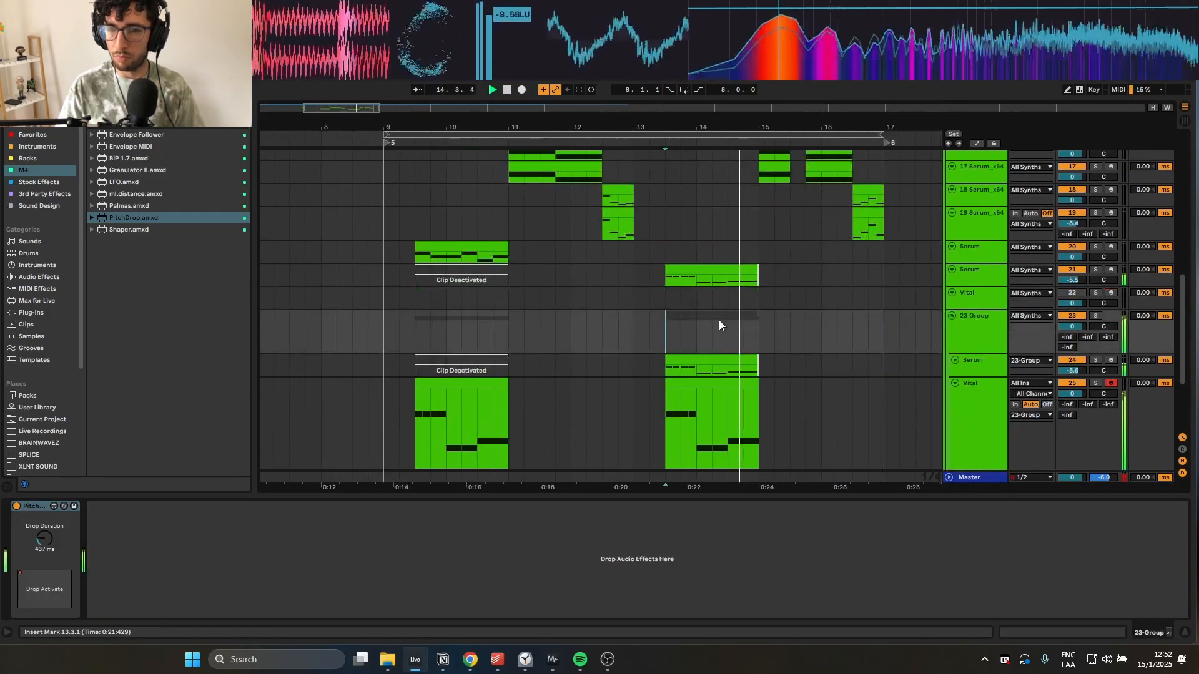
pyautogui.press('space')
pyautogui.press('space')
pyautogui.click(673, 327)
pyautogui.click(728, 366)
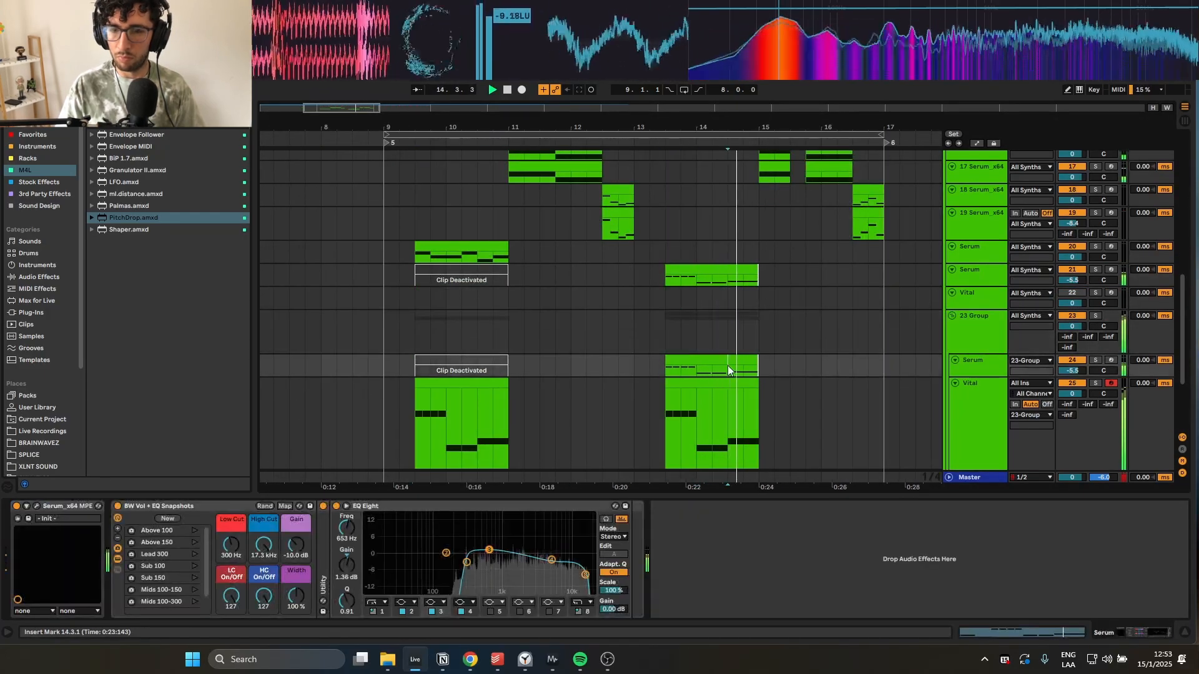
# - Replay the 22 Group phrase from 13.3.1 and select its Vital track
pyautogui.click(669, 321)
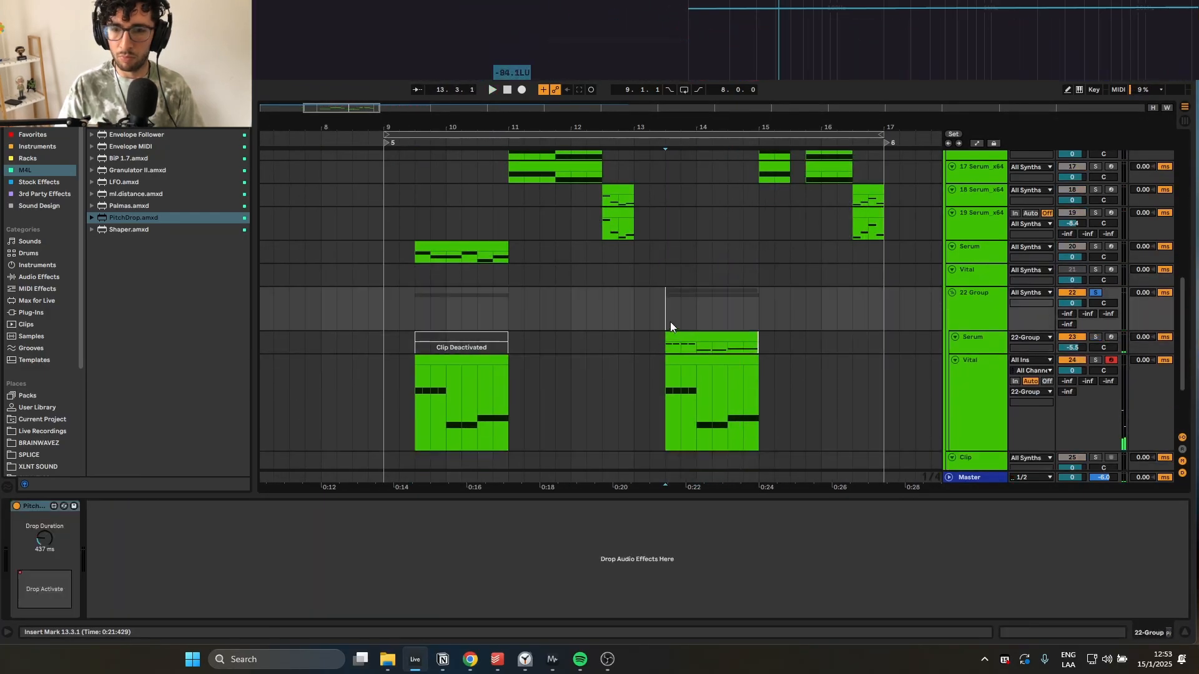
pyautogui.press('space')
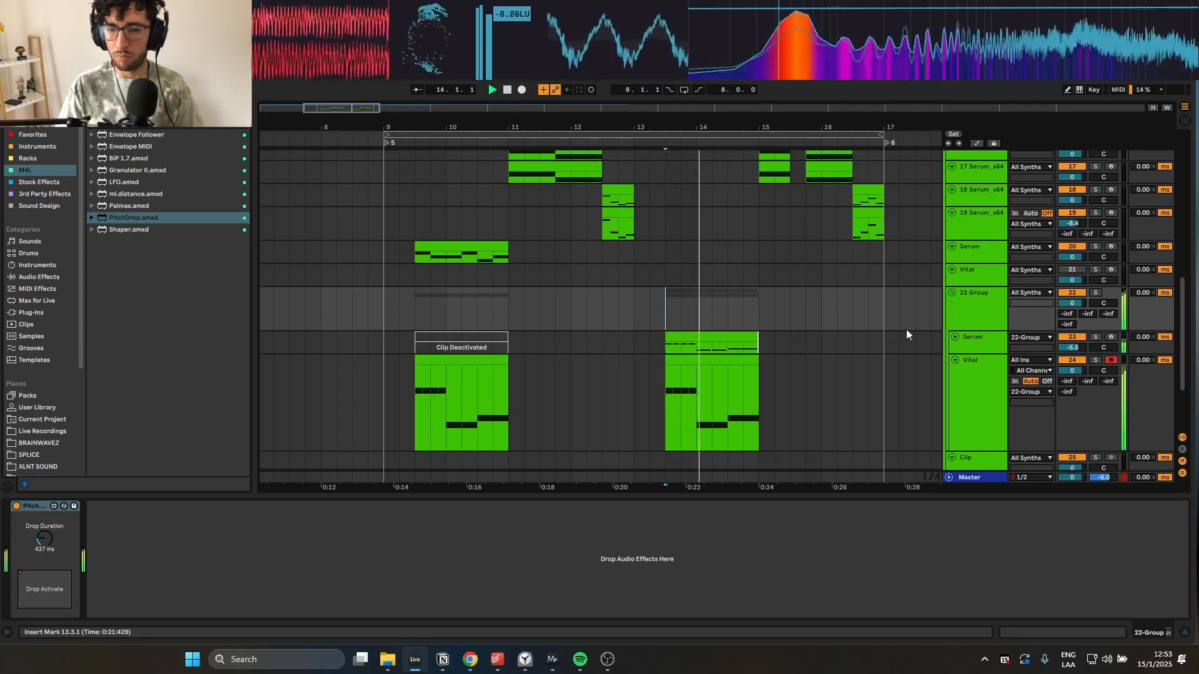
pyautogui.click(967, 362)
pyautogui.press('space')
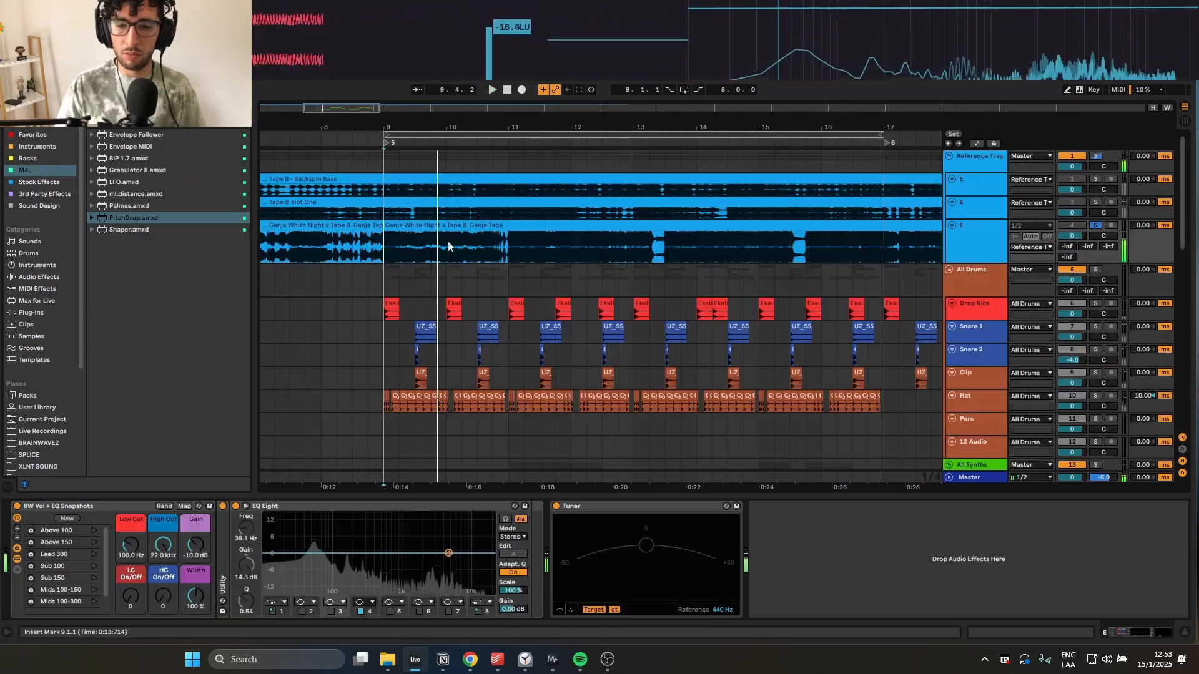
# - Load the Spectral wavetable Monster 1 [SL] into oscillator A of Serum track 20 and play it
pyautogui.scroll(-6, 457, 274)
pyautogui.scroll(4, 456, 265)
pyautogui.click(400, 198)
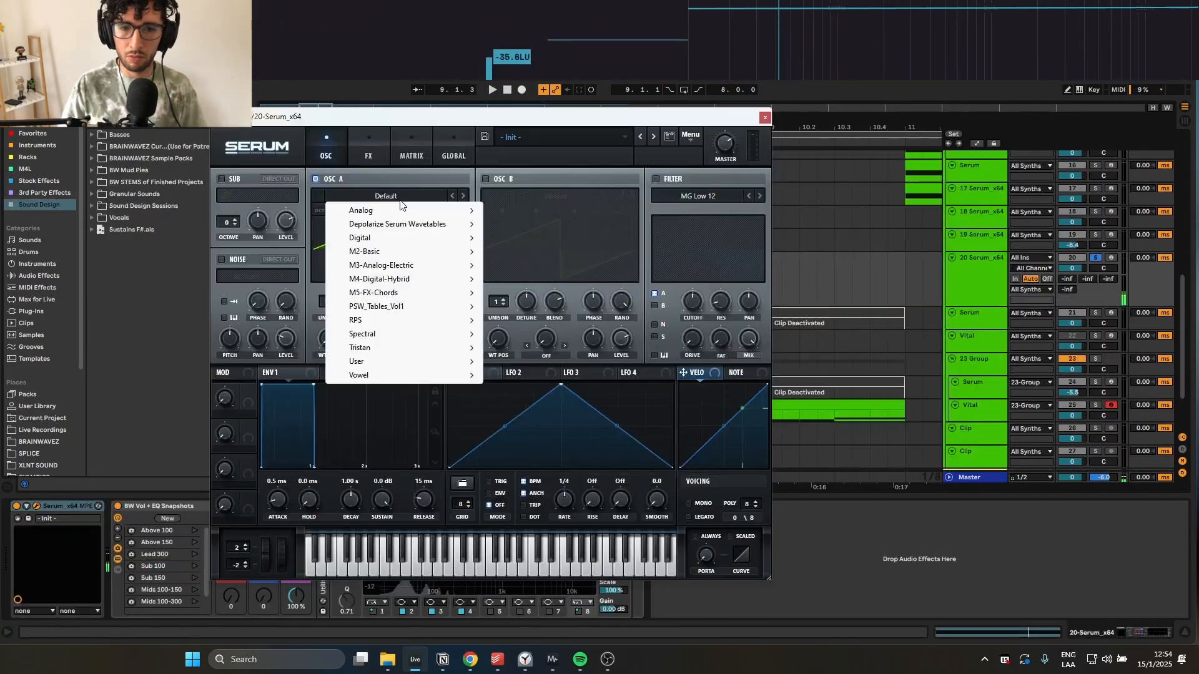
pyautogui.moveTo(395, 339)
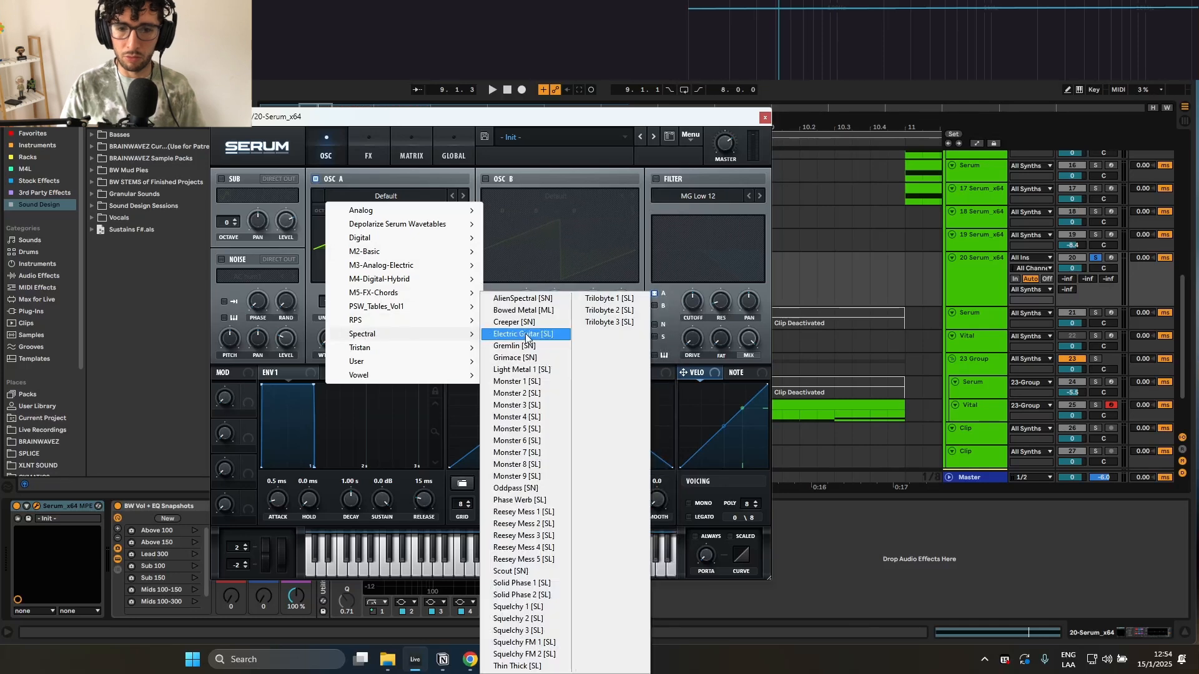
pyautogui.click(517, 381)
pyautogui.press('space')
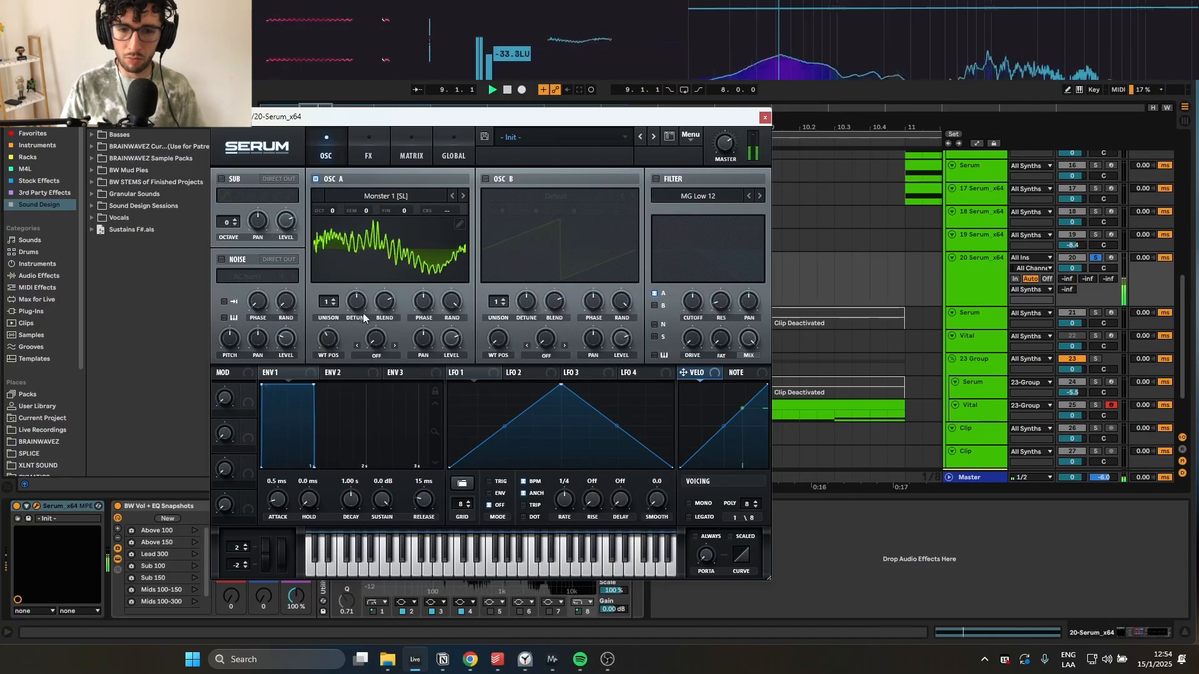
# - Adjust oscillator A's wavetable position and modulate the MG Low 12 filter cutoff with LFO 1
pyautogui.moveTo(332, 339); pyautogui.dragTo(331, 367)
pyautogui.doubleClick(336, 331)
pyautogui.press('space')
pyautogui.press('space')
pyautogui.press('space')
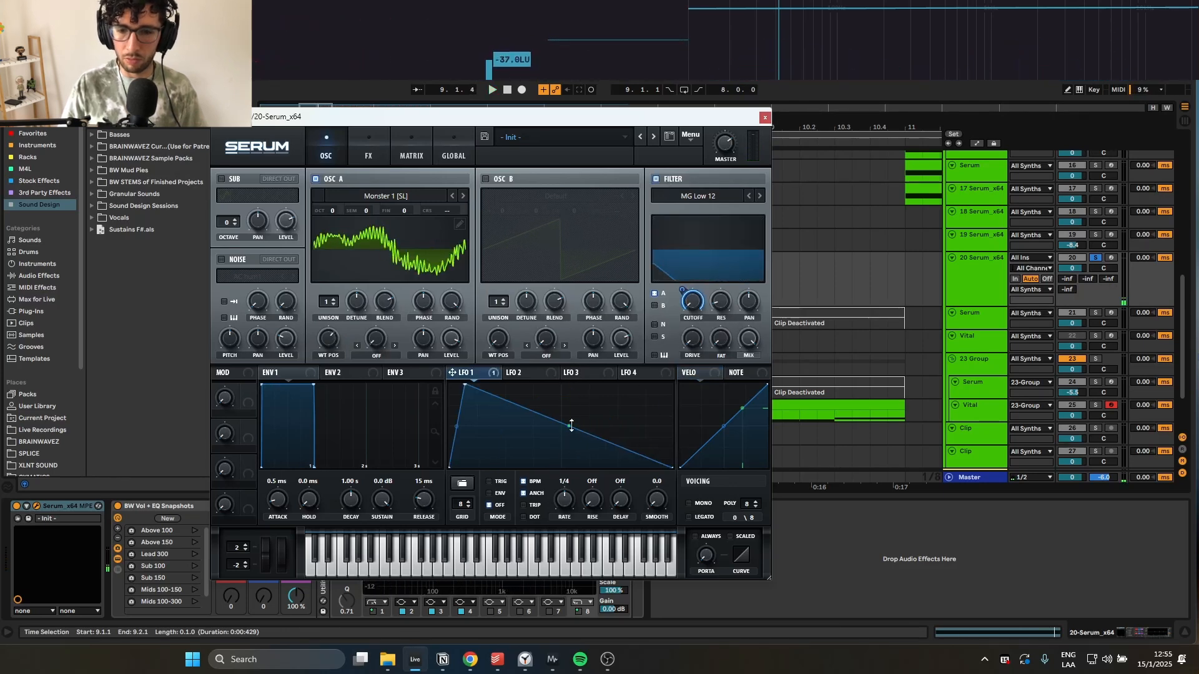
# - Shape LFO 1 into a rounded rise and fall, with its rate at 1/8 and its mode set to ENV
pyautogui.moveTo(571, 426); pyautogui.dragTo(476, 394)
pyautogui.moveTo(564, 499); pyautogui.dragTo(570, 511)
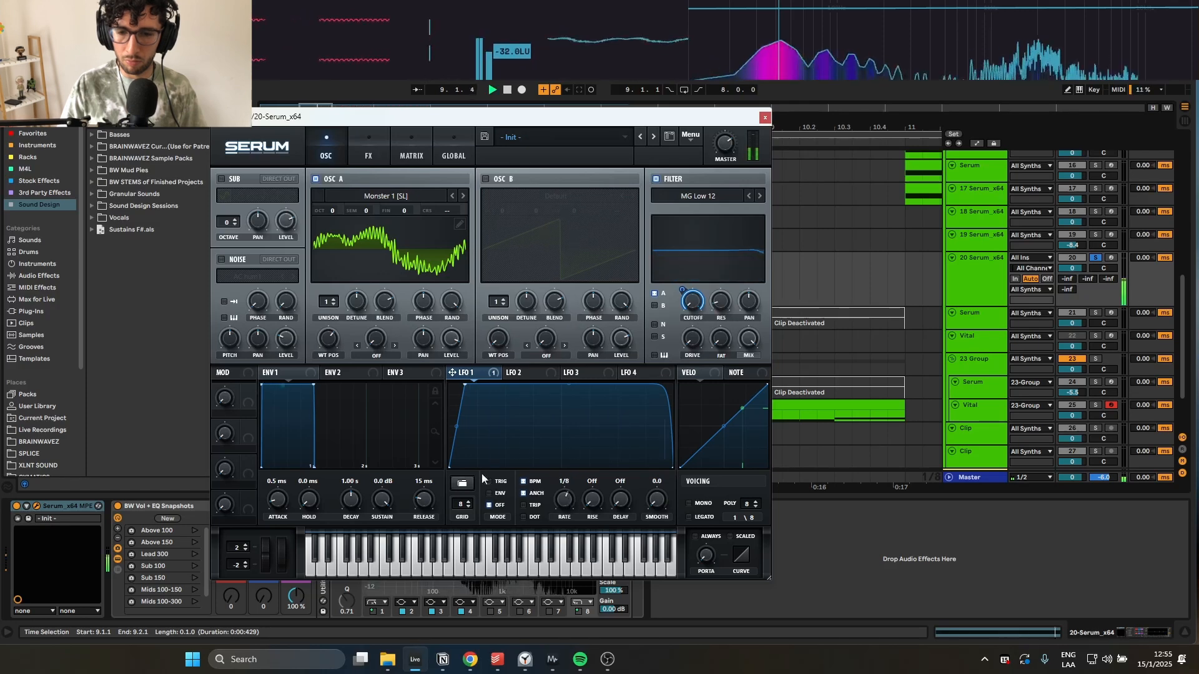
pyautogui.click(495, 494)
pyautogui.moveTo(465, 385); pyautogui.dragTo(491, 383)
pyautogui.moveTo(470, 427); pyautogui.dragTo(470, 419)
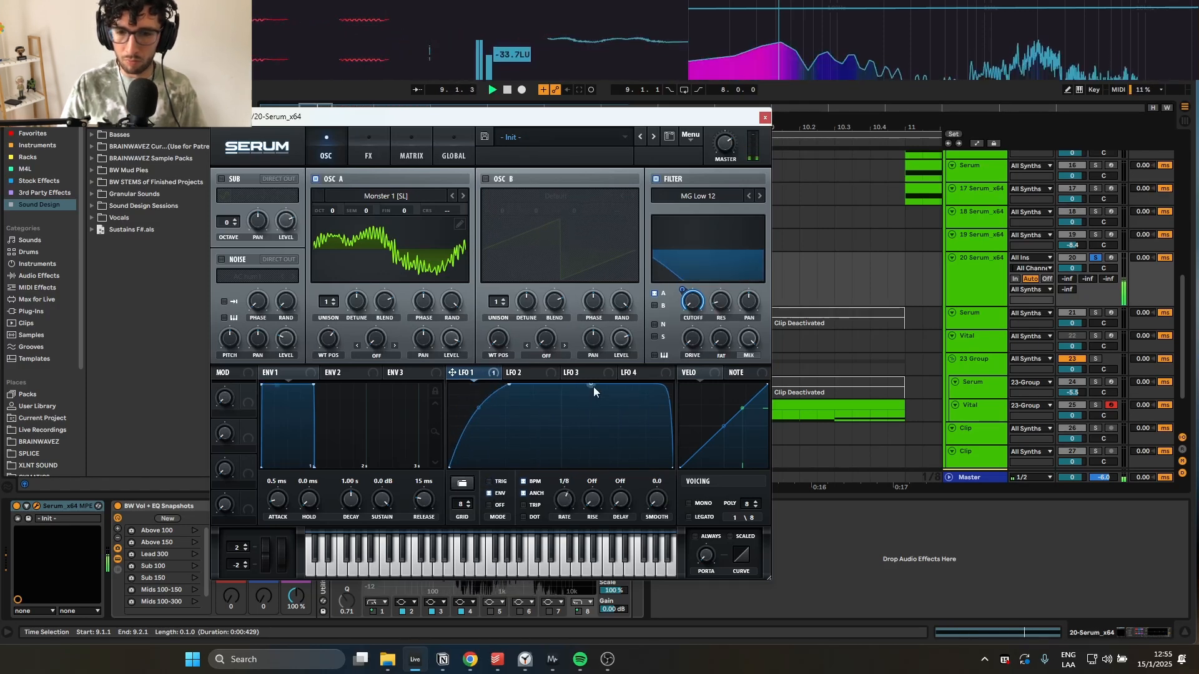
# - Enable Tube distortion in Serum's effects, raise its drive and set its mix to 85%
pyautogui.click(371, 149)
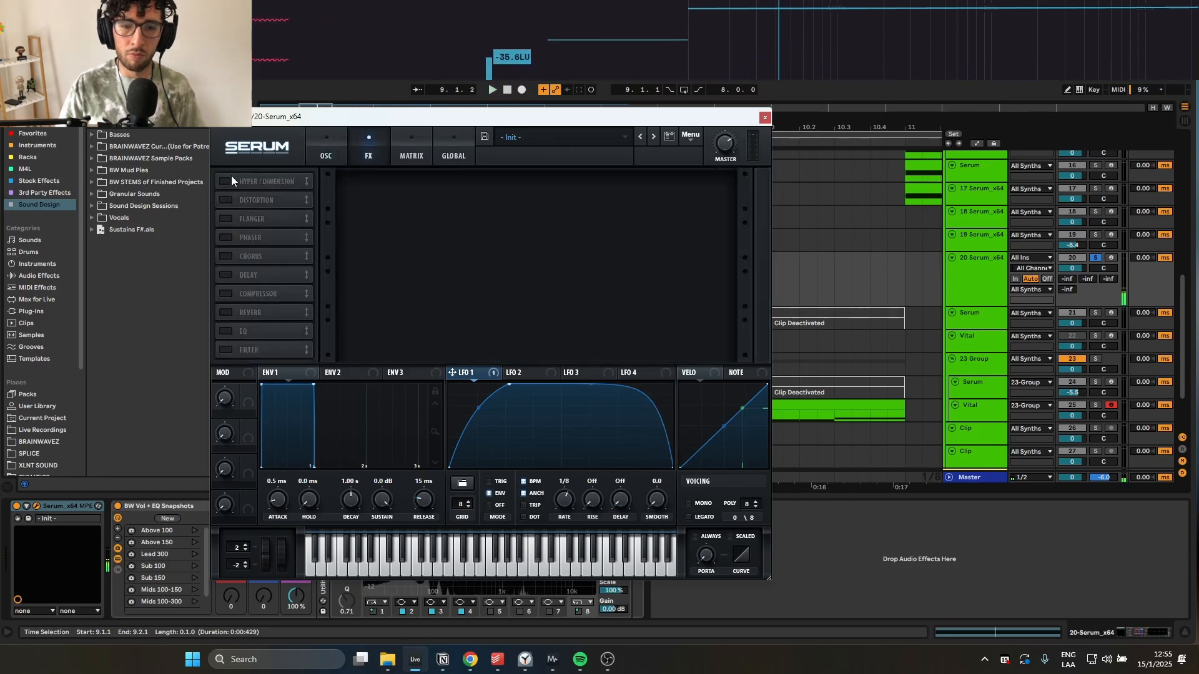
pyautogui.click(227, 199)
pyautogui.moveTo(630, 190); pyautogui.dragTo(630, 118)
pyautogui.moveTo(710, 187); pyautogui.dragTo(710, 208)
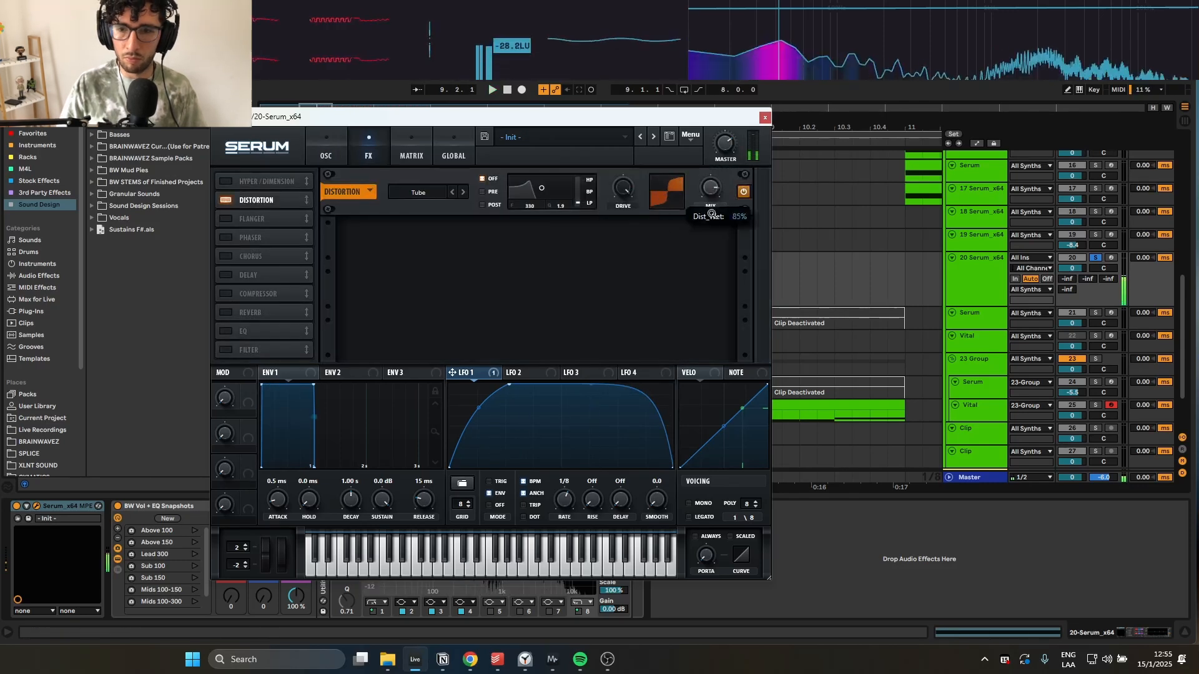
# - Enable Serum's compressor in multiband mode and set its gain to 25.0 dB
pyautogui.click(226, 292)
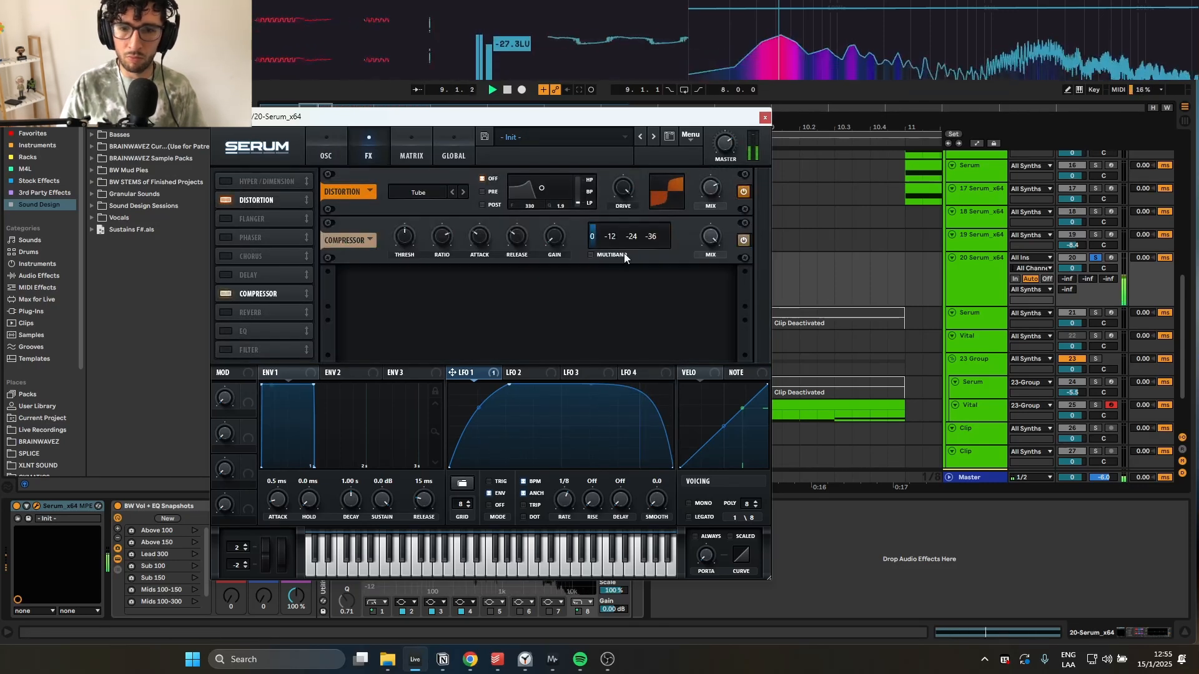
pyautogui.click(591, 256)
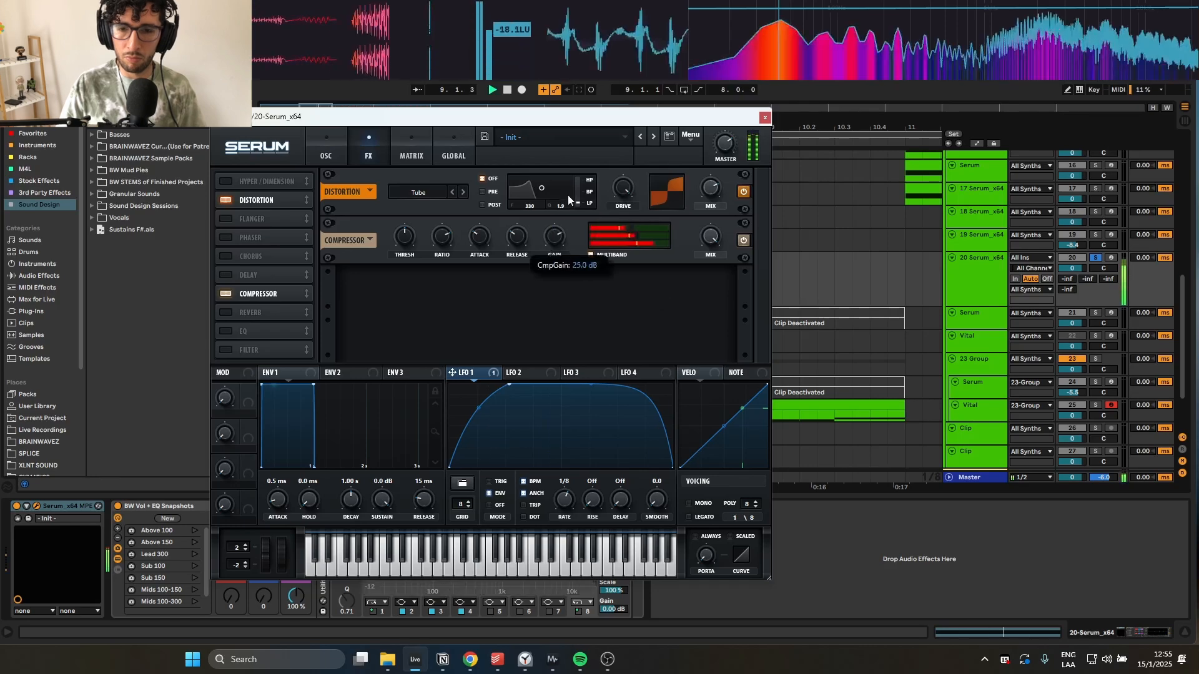
pyautogui.click(326, 153)
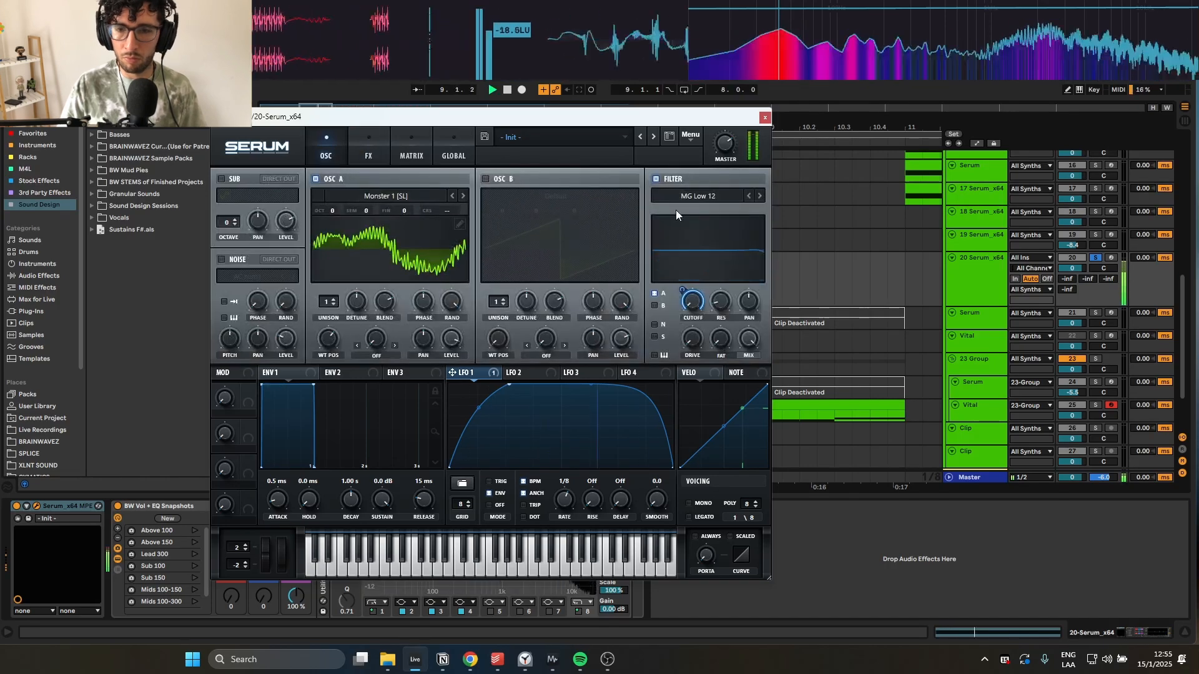
pyautogui.click(392, 140)
pyautogui.click(368, 147)
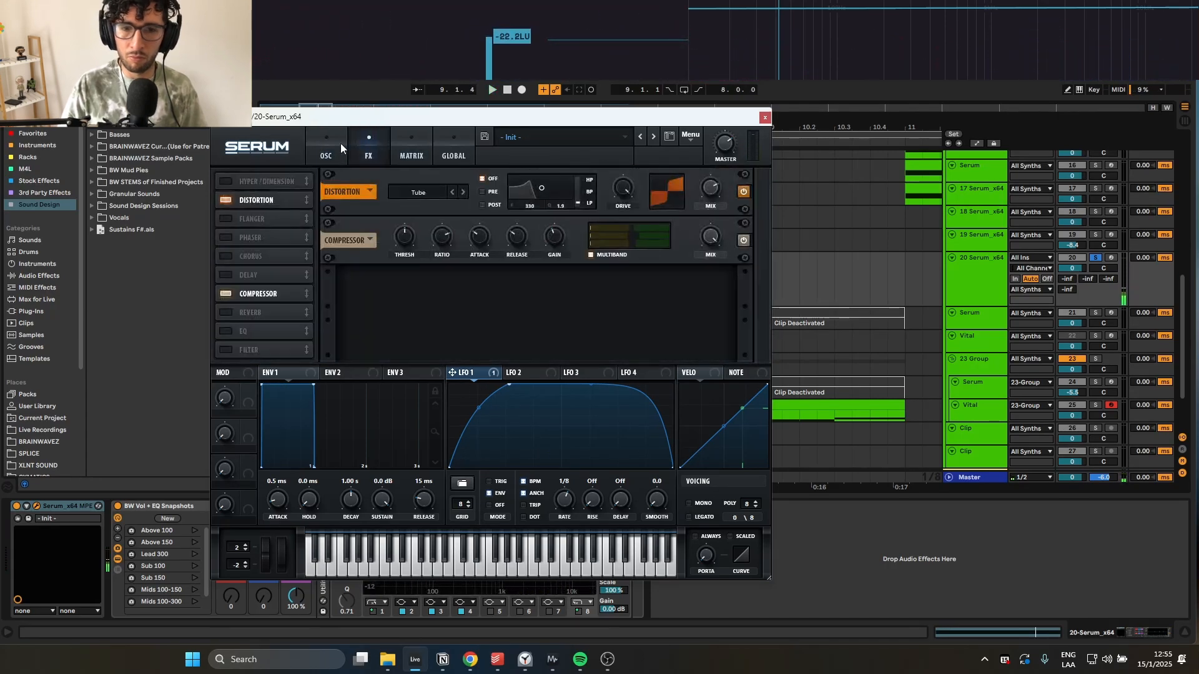
# - Change the Serum filter type to the flanger Flg HL6+
pyautogui.click(326, 150)
pyautogui.click(698, 195)
pyautogui.moveTo(705, 231)
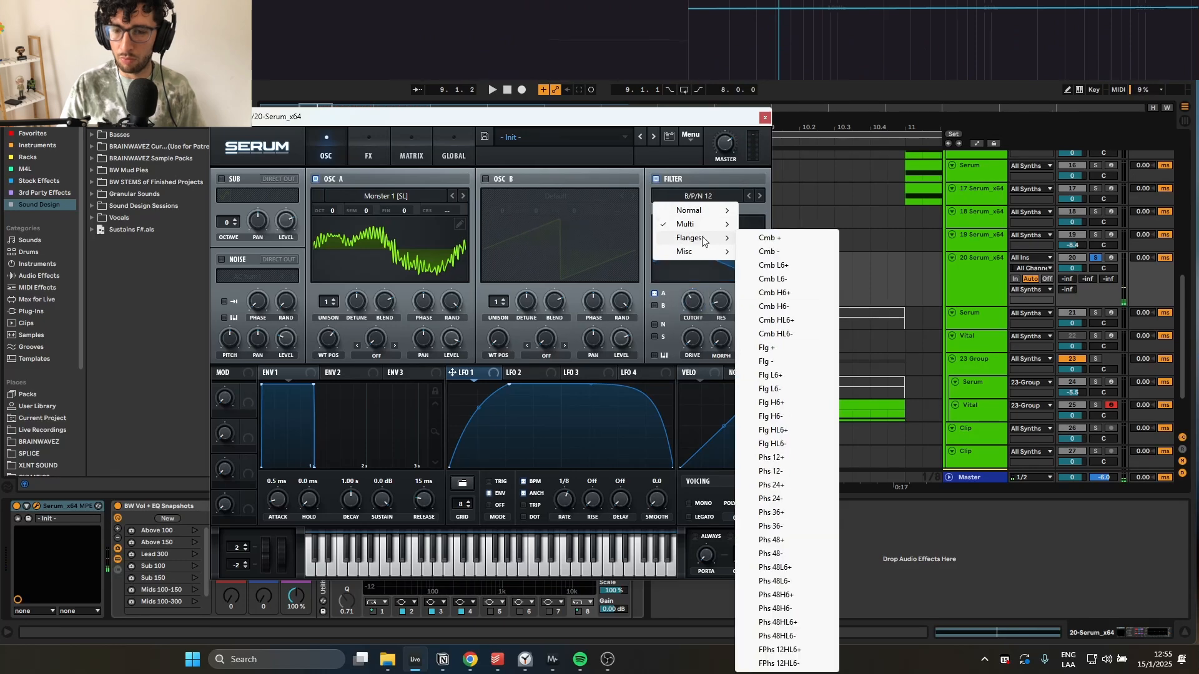
pyautogui.click(773, 430)
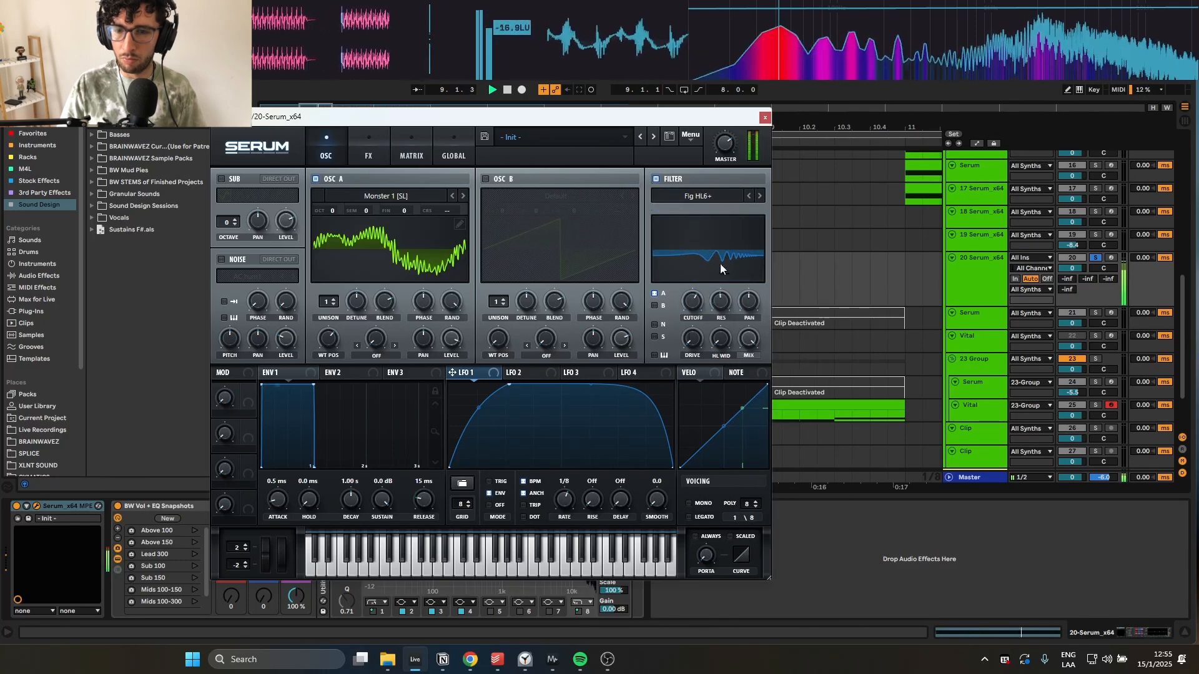
# - Lower the Flg HL6+ filter cutoff and modulate it with LFO 1 while auditioning the sound
pyautogui.moveTo(695, 303); pyautogui.dragTo(679, 392)
pyautogui.press('space')
pyautogui.press('space')
pyautogui.press('space')
pyautogui.press('space')
pyautogui.moveTo(697, 305); pyautogui.dragTo(693, 324)
pyautogui.press('space')
pyautogui.press('space')
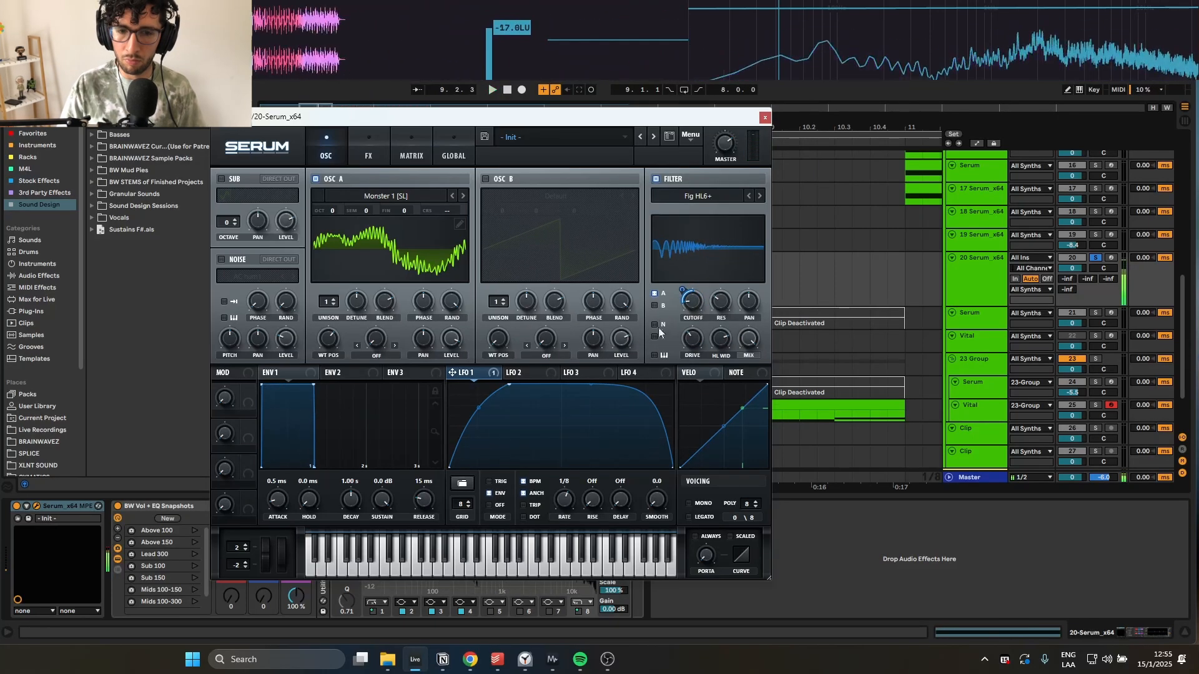
# - Close the Serum window and try shortening the clip at 9.1.1 on Serum track 20
pyautogui.press('space')
pyautogui.click(765, 119)
pyautogui.press('space')
pyautogui.press('space')
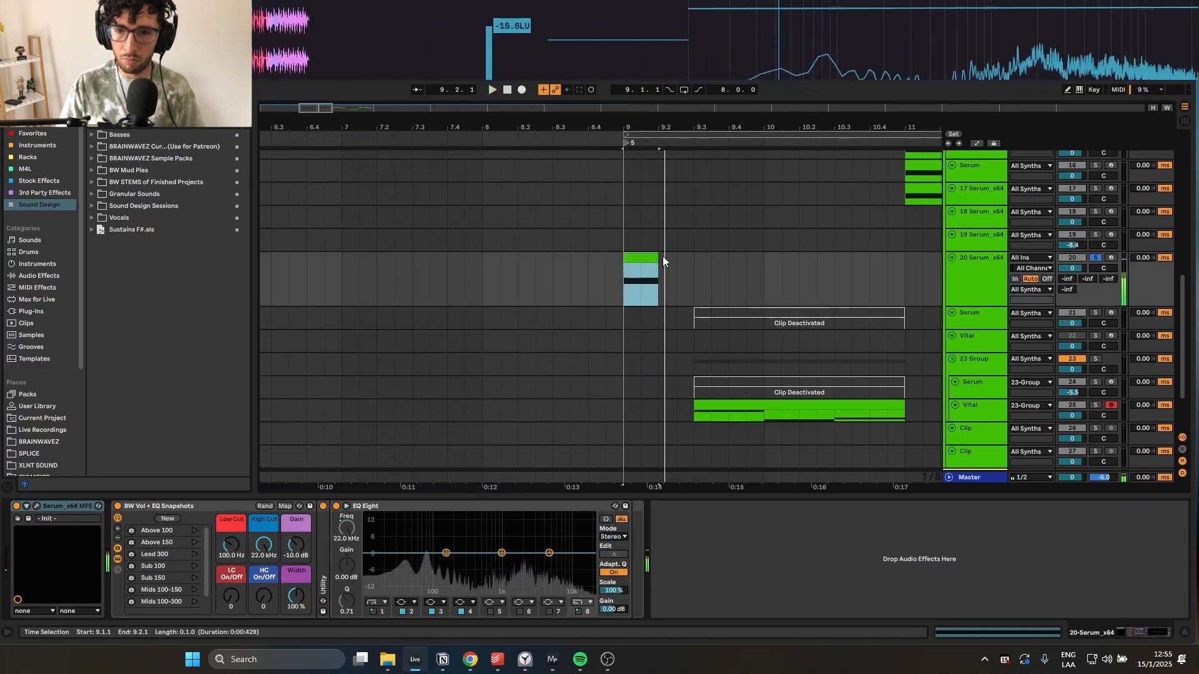
pyautogui.moveTo(659, 257); pyautogui.dragTo(642, 256)
pyautogui.press('space')
# - Compare the reference track with Serum track 20 by playing each from 9.1.1
pyautogui.scroll(5, 636, 272)
pyautogui.press('space')
pyautogui.press('space')
pyautogui.press('space')
pyautogui.click(620, 202)
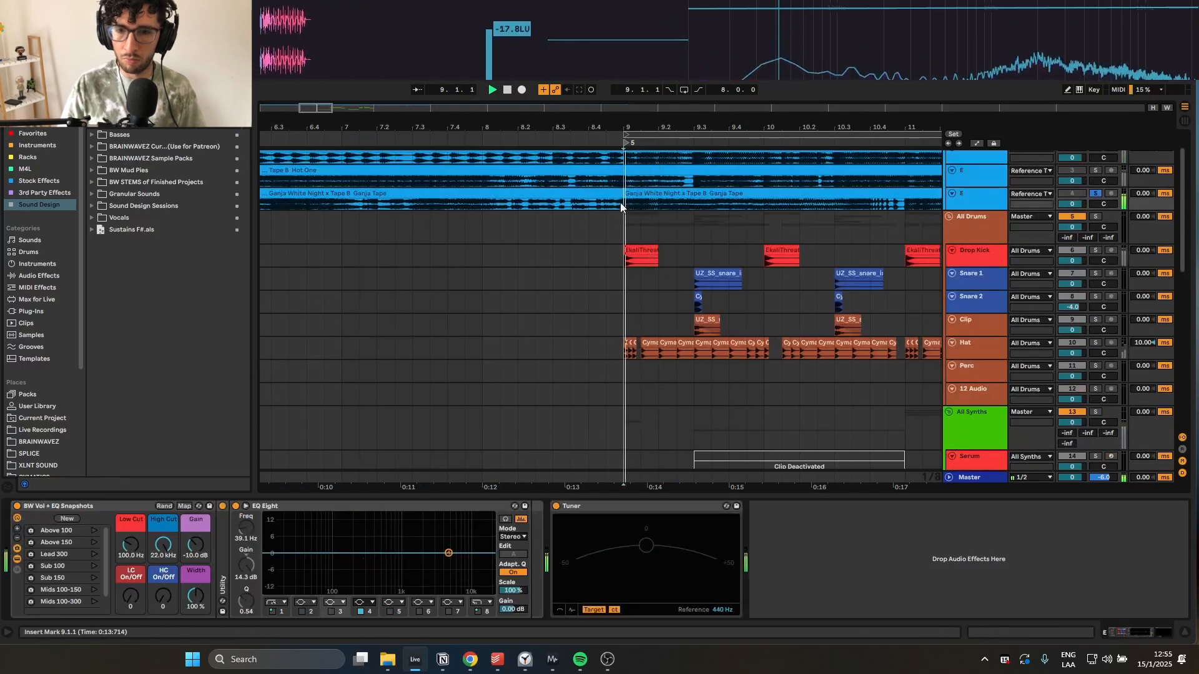
pyautogui.press('space')
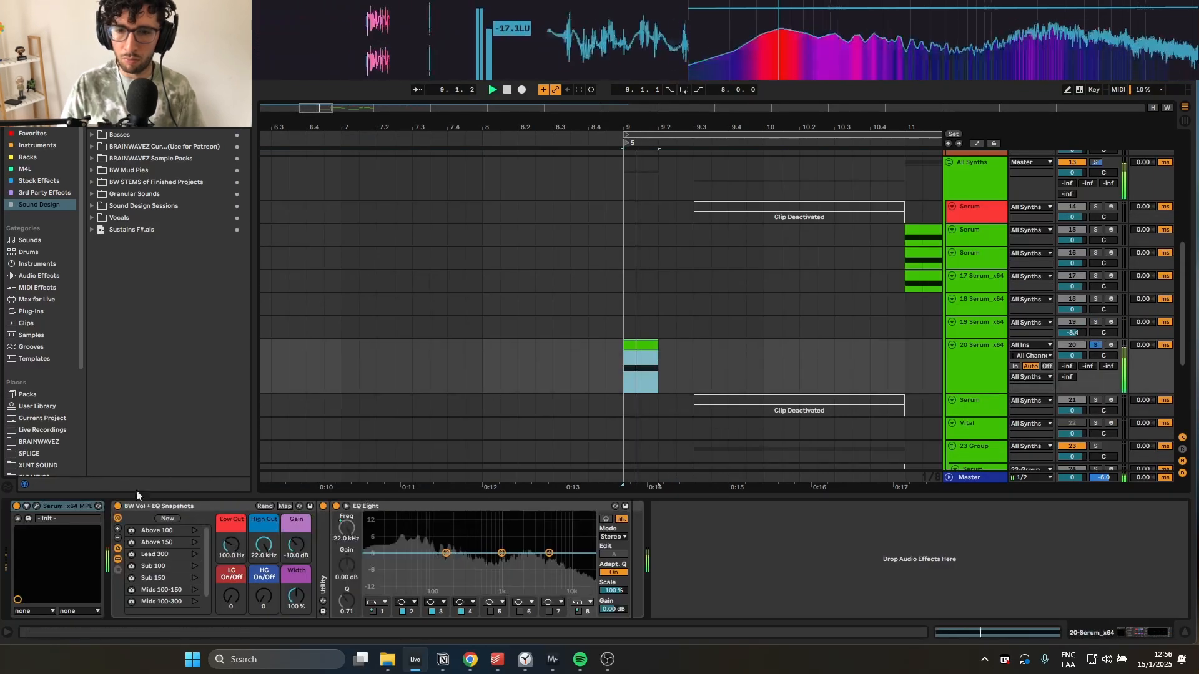
pyautogui.press('space')
pyautogui.press('space')
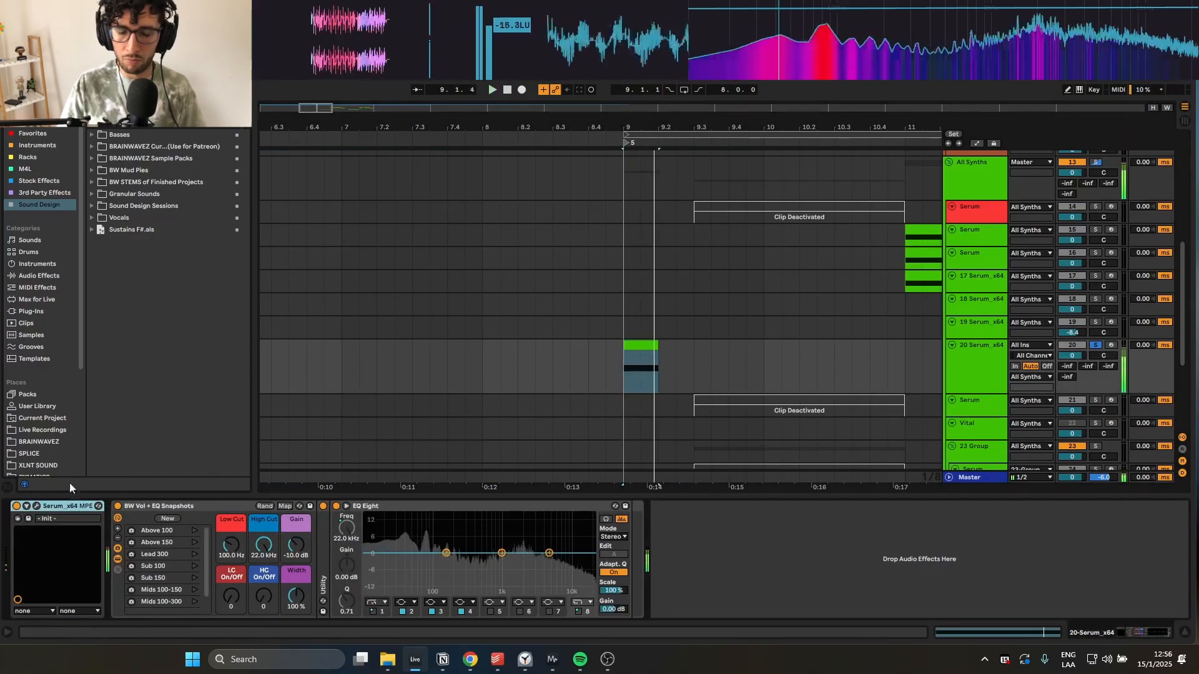
# - Enable oscillator B in Serum track 20, load the M2-Basic wavetable 06-PolySaw I and audition it
pyautogui.click(36, 505)
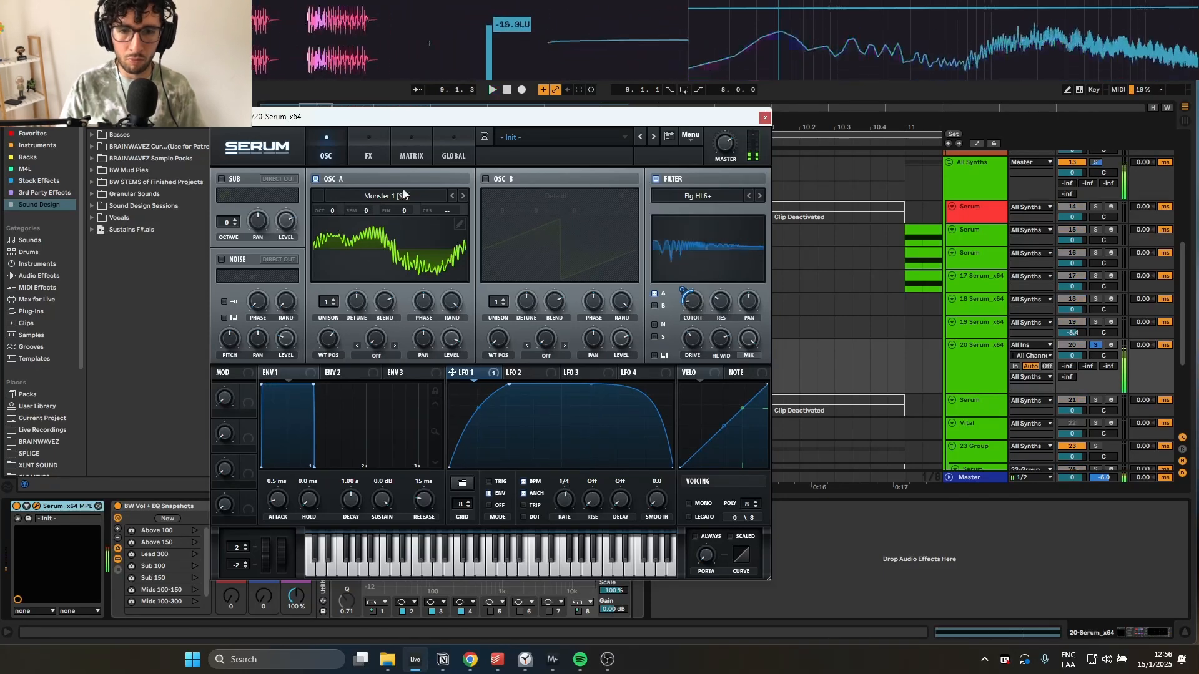
pyautogui.click(497, 200)
pyautogui.moveTo(570, 214)
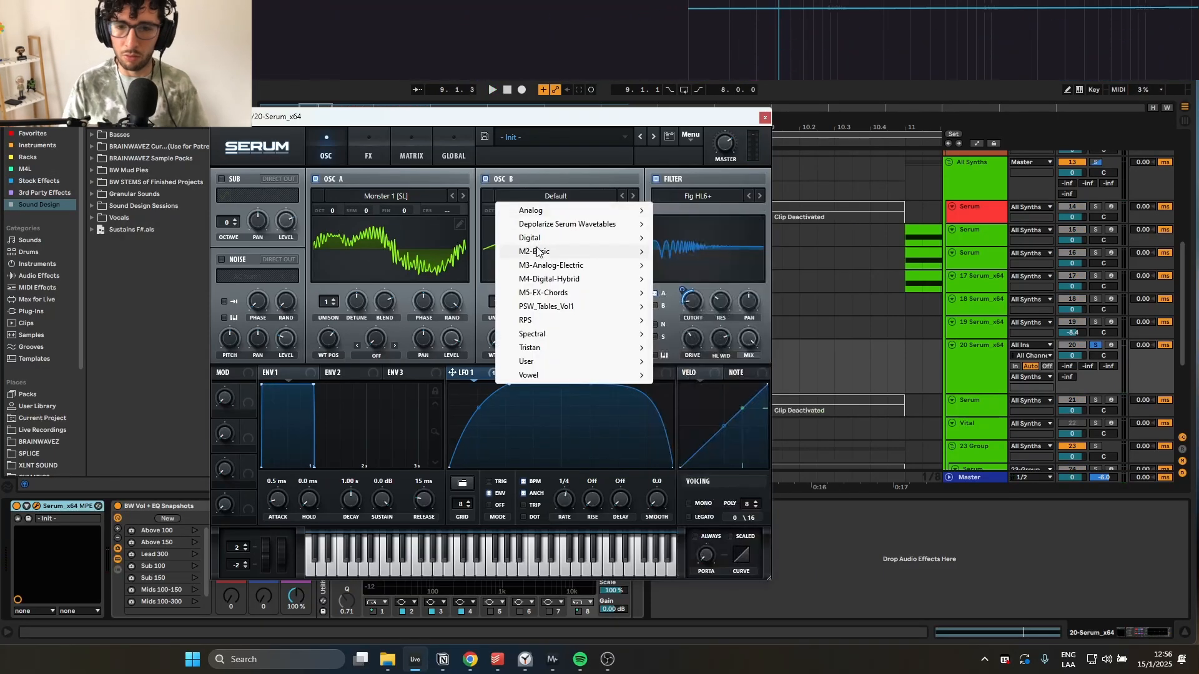
pyautogui.moveTo(540, 251)
pyautogui.click(701, 320)
pyautogui.press('space')
pyautogui.press('space')
pyautogui.press('space')
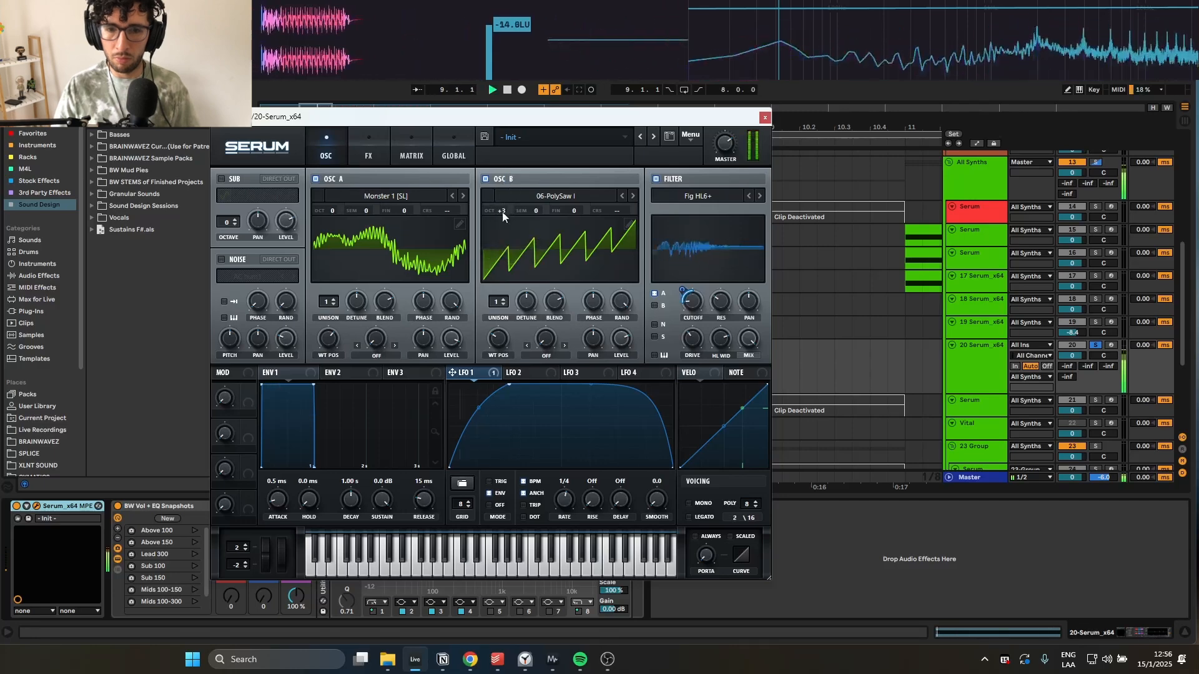
# - Tune oscillator B to +2 octaves and +7 semitones and play the result
pyautogui.moveTo(530, 212); pyautogui.dragTo(503, 192)
pyautogui.moveTo(502, 210); pyautogui.dragTo(503, 189)
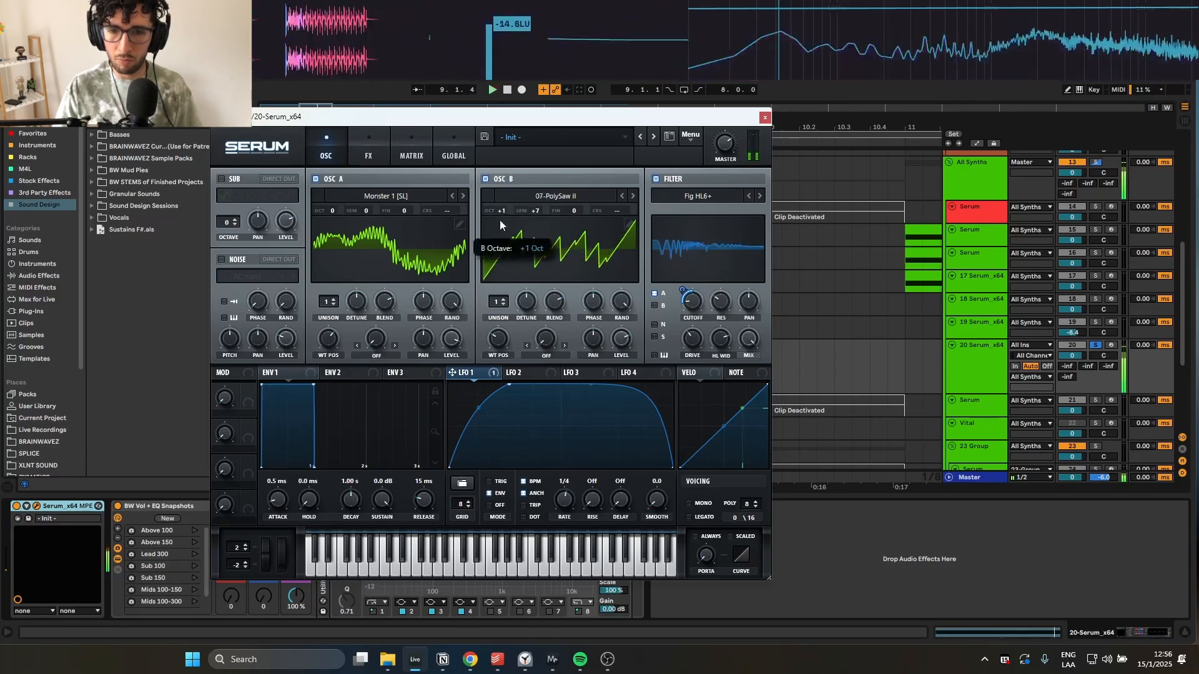
pyautogui.press('space')
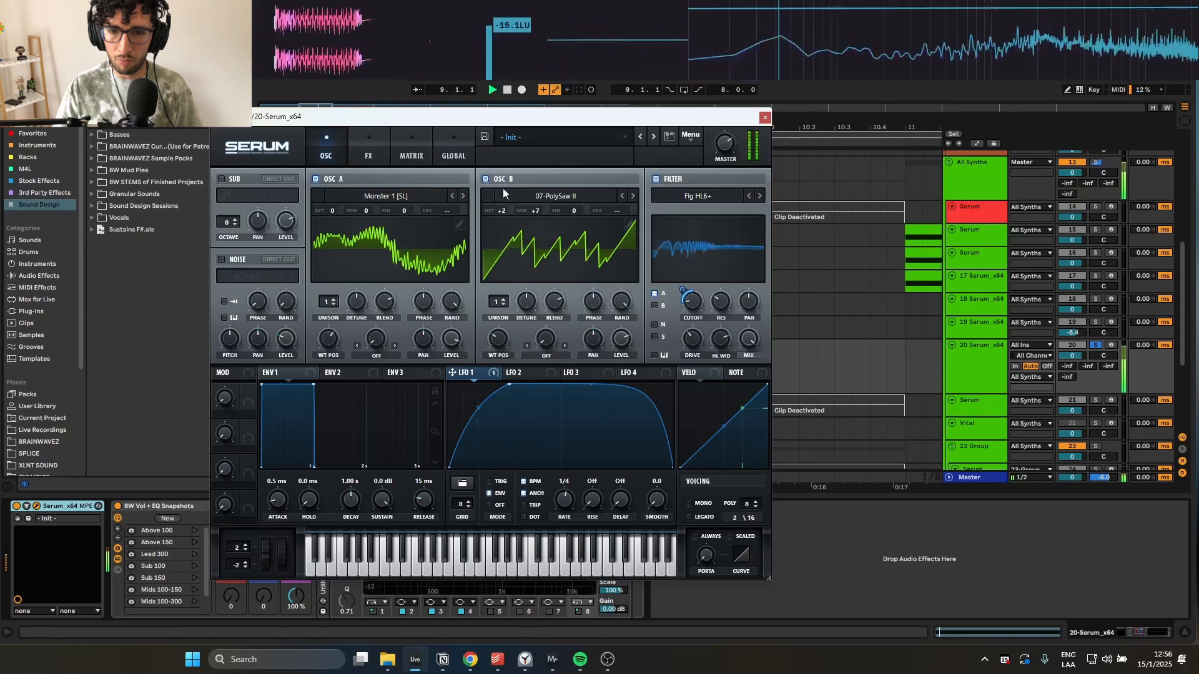
# - Step through further oscillator B wavetables, load the Analog wavetable PWM Trench and audition it
pyautogui.click(632, 195)
pyautogui.click(632, 195)
pyautogui.click(632, 195)
pyautogui.click(632, 196)
pyautogui.click(626, 197)
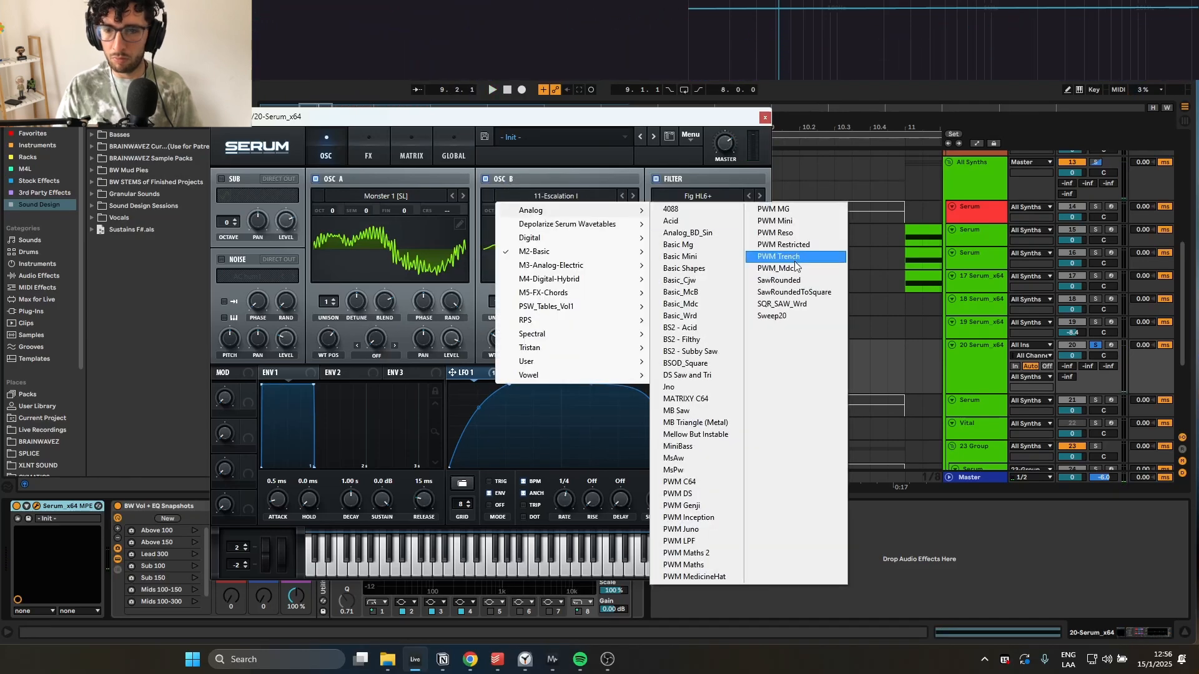
pyautogui.click(795, 259)
pyautogui.press('space')
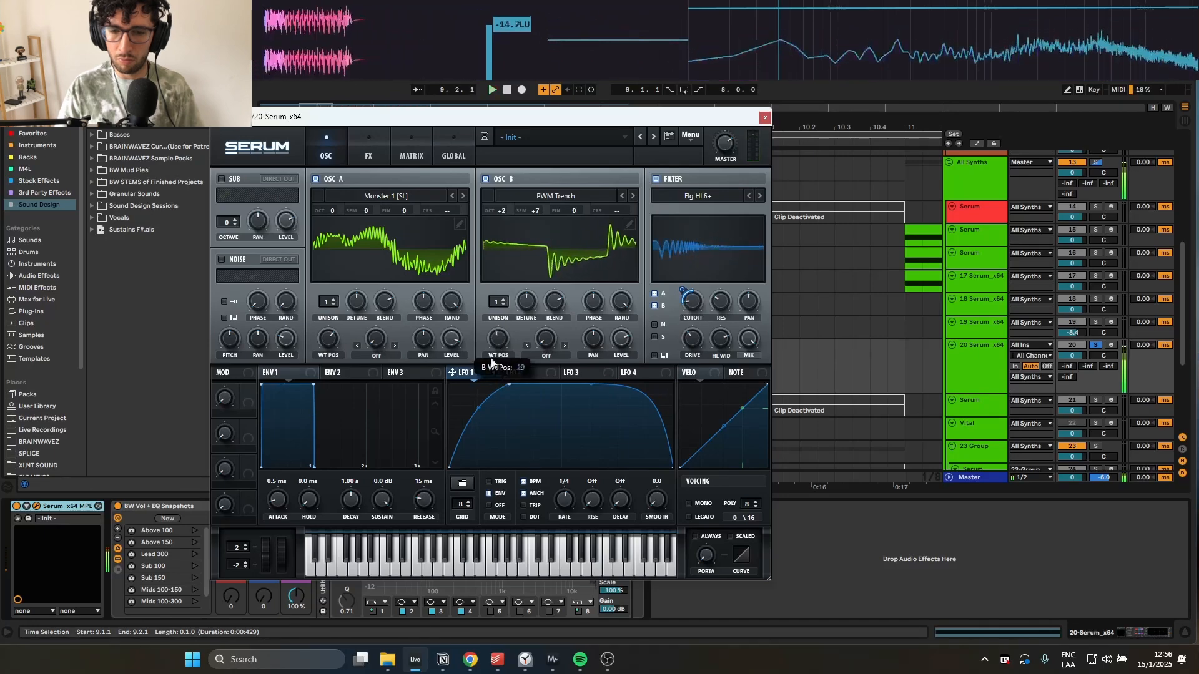
# - Set oscillator A's warp mode to FM (From B), adjust the FM amount and raise oscillator B to +3 octaves
pyautogui.click(375, 357)
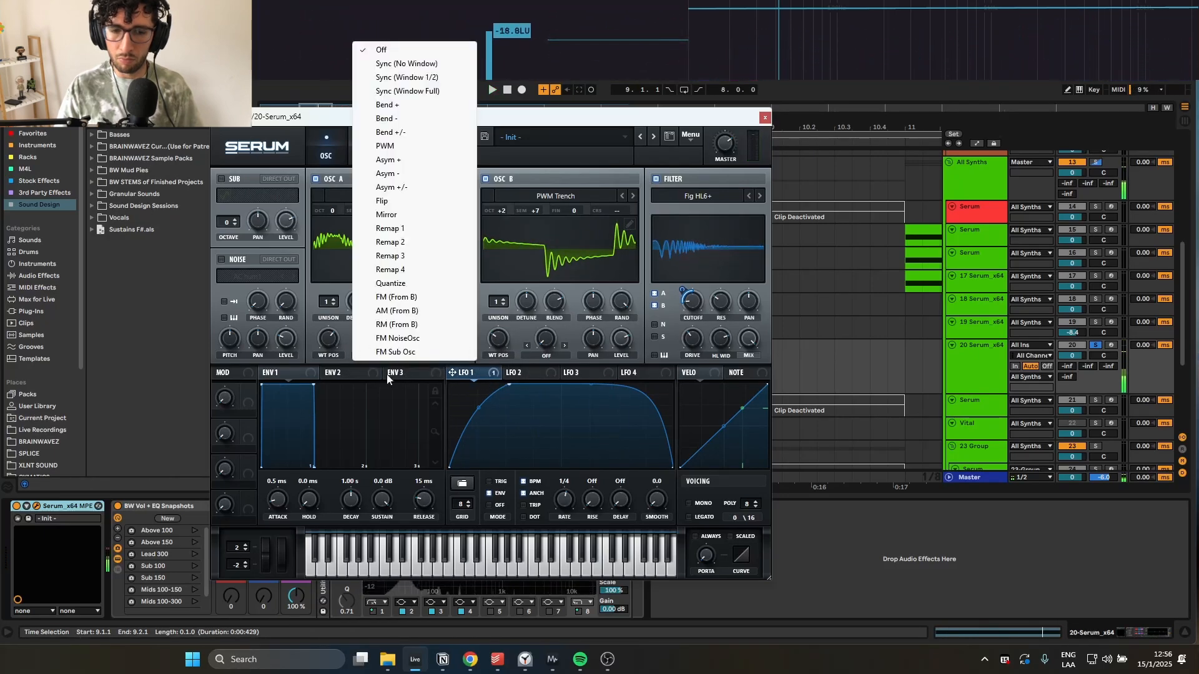
pyautogui.click(394, 303)
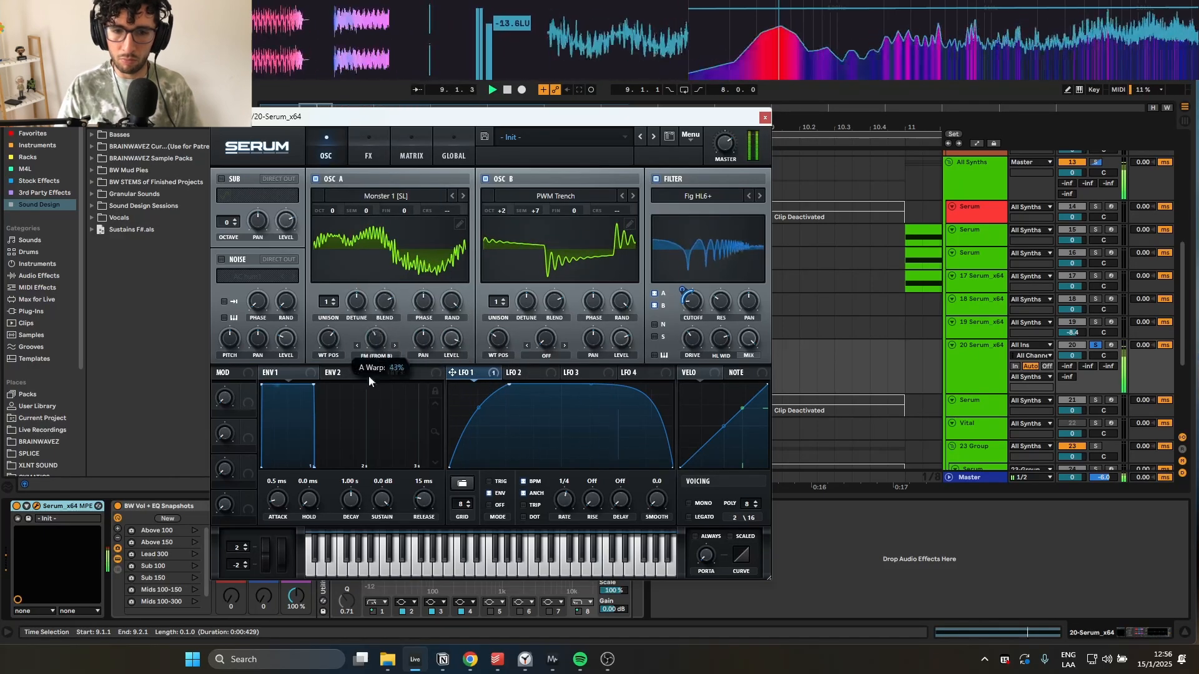
pyautogui.moveTo(371, 344)
pyautogui.mouseDown()
pyautogui.moveTo(376, 331)
pyautogui.moveTo(375, 357)
pyautogui.mouseUp()
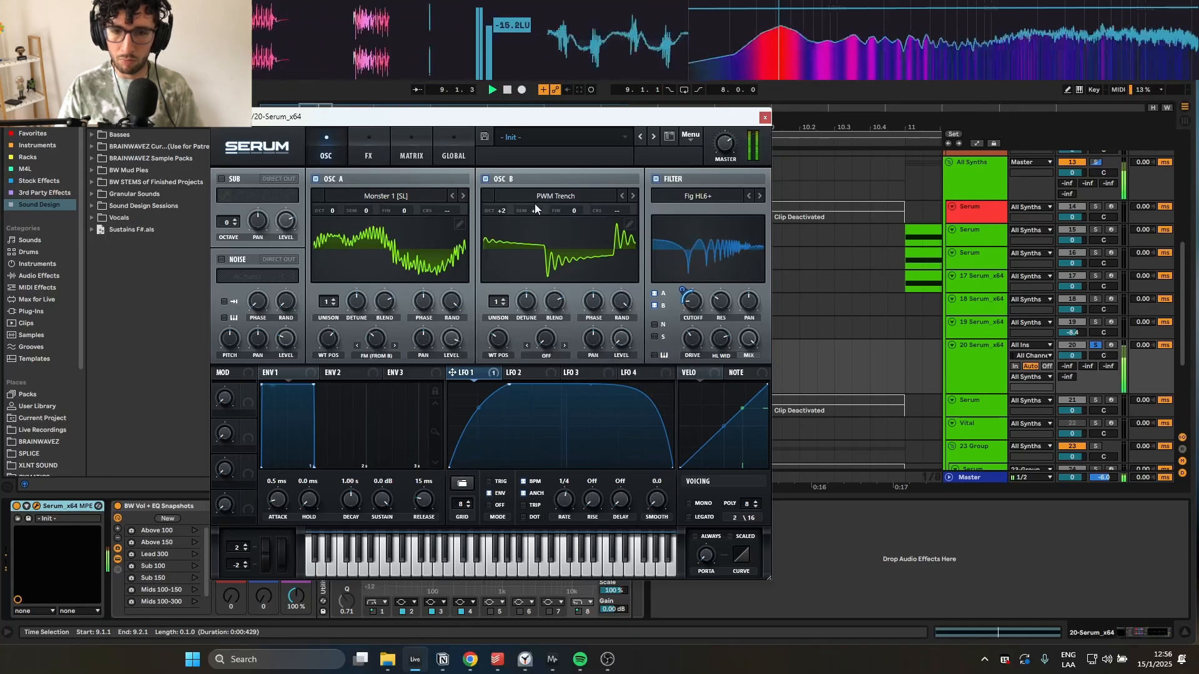
pyautogui.moveTo(534, 211)
pyautogui.mouseDown()
pyautogui.moveTo(537, 259)
pyautogui.moveTo(533, 209)
pyautogui.mouseUp()
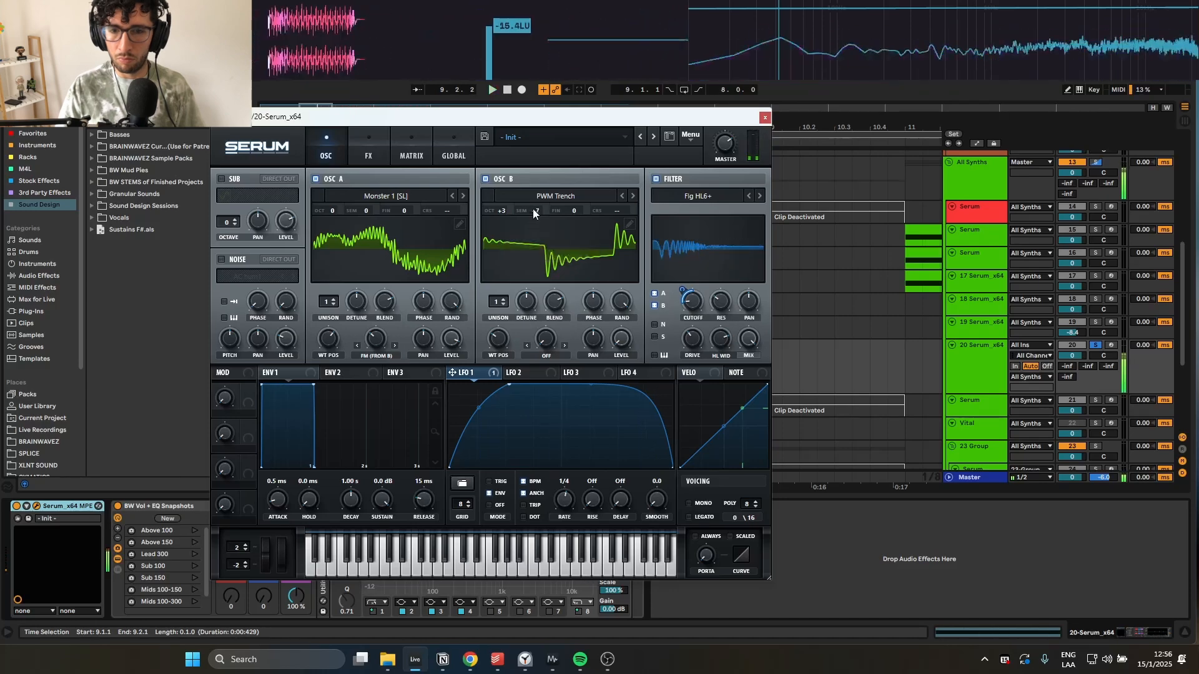
# - Try reverb and EQ in Serum's effects chain, settle on a filter effect and set its type to Formant-II
pyautogui.click(410, 158)
pyautogui.click(353, 157)
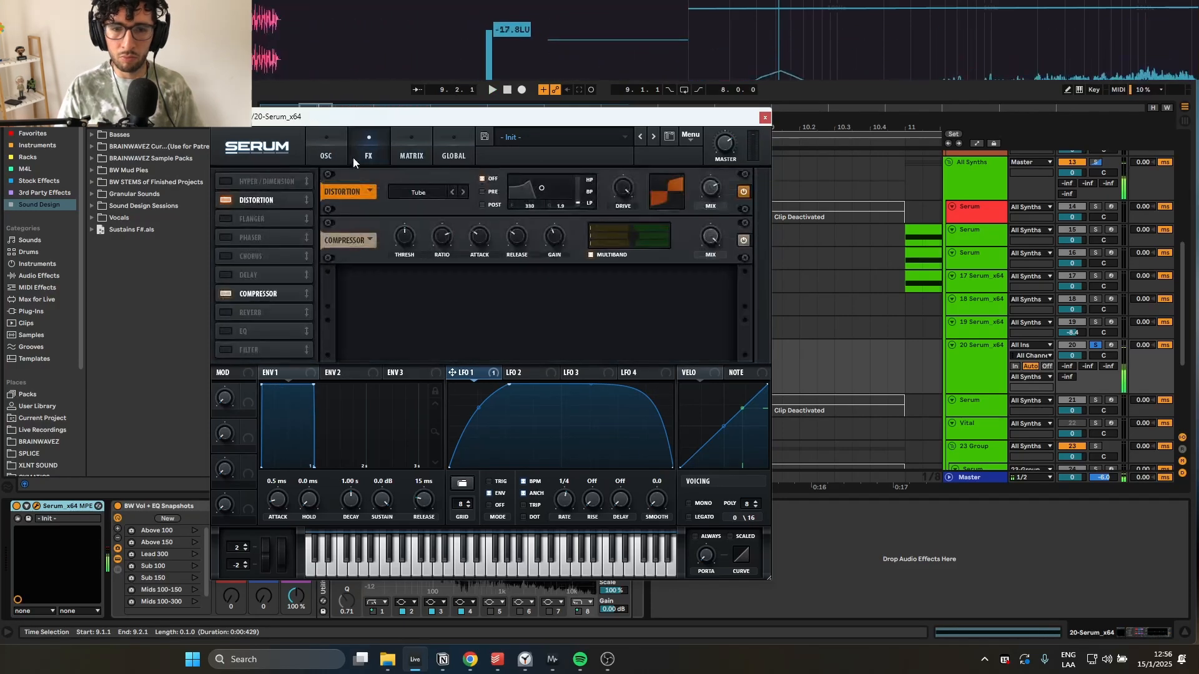
pyautogui.click(223, 313)
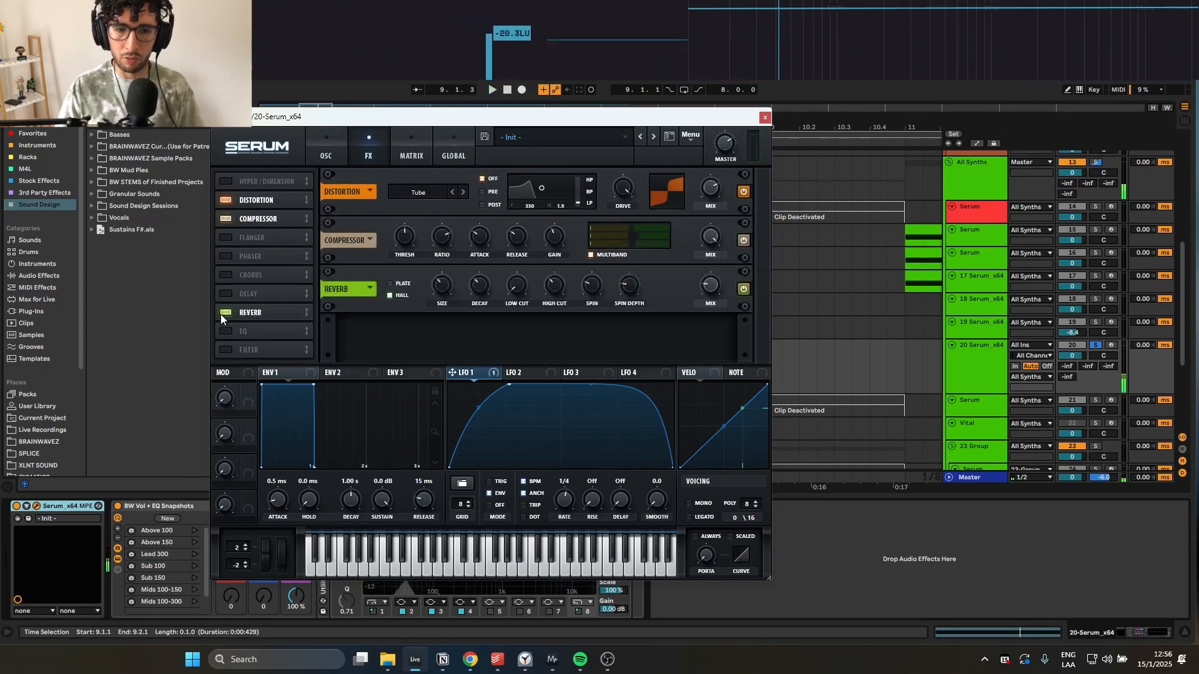
pyautogui.click(226, 331)
pyautogui.click(226, 314)
pyautogui.click(228, 348)
pyautogui.click(227, 331)
pyautogui.click(422, 290)
pyautogui.moveTo(431, 346)
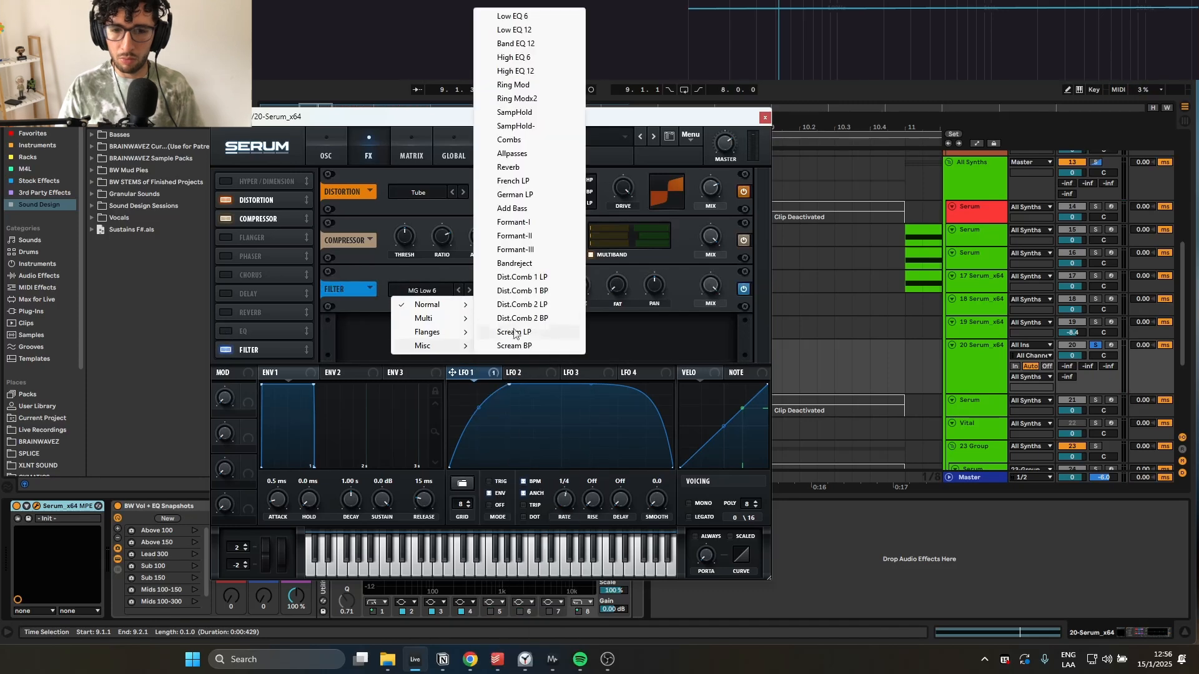
pyautogui.click(504, 240)
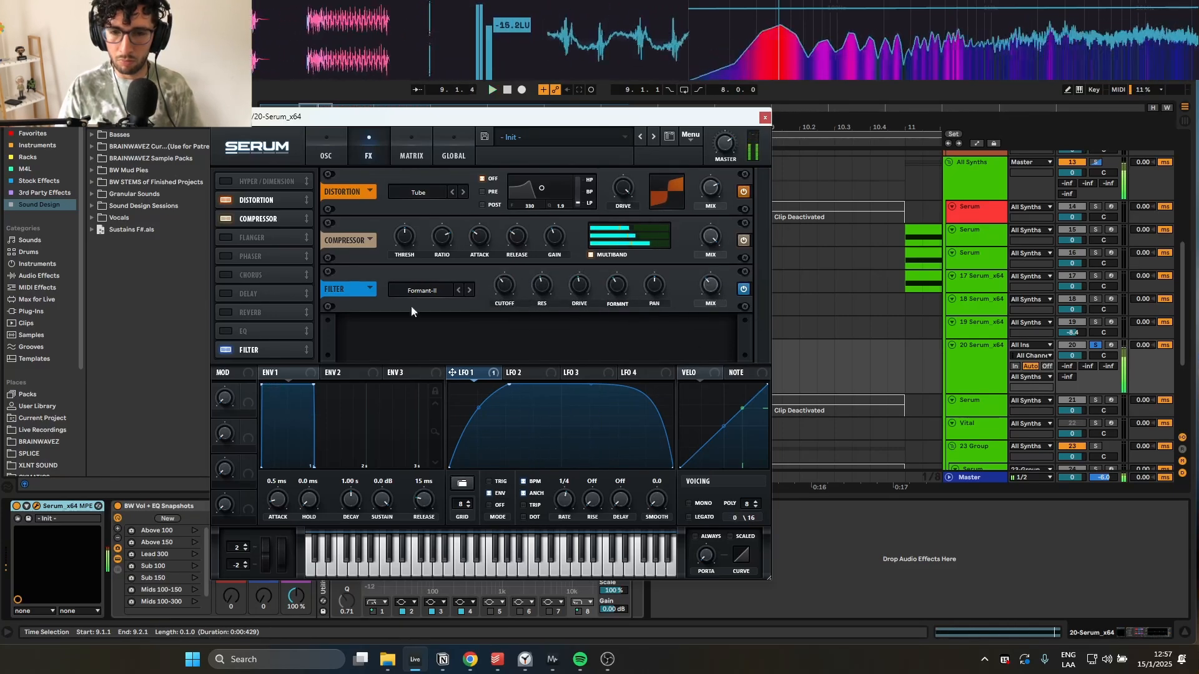
# - Move the Formant-II filter to the start of the effects chain and modulate its cutoff and formant with LFO 1
pyautogui.moveTo(271, 320); pyautogui.dragTo(294, 210)
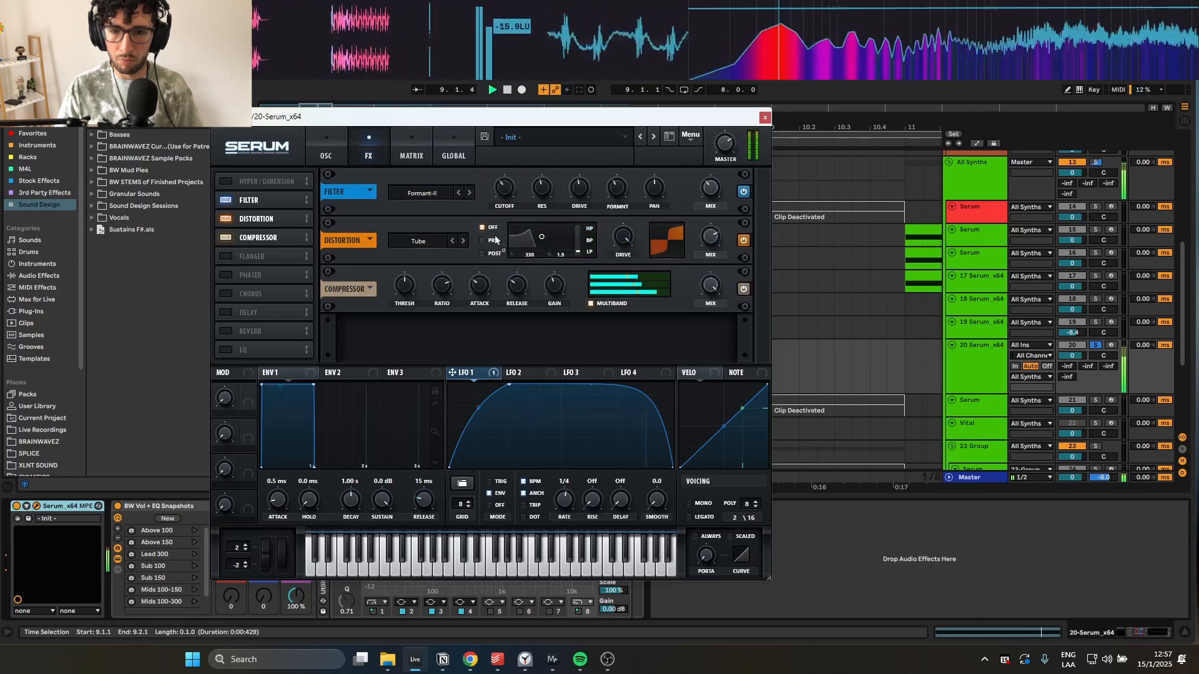
pyautogui.moveTo(494, 177); pyautogui.dragTo(497, 201)
pyautogui.moveTo(461, 372); pyautogui.dragTo(609, 215)
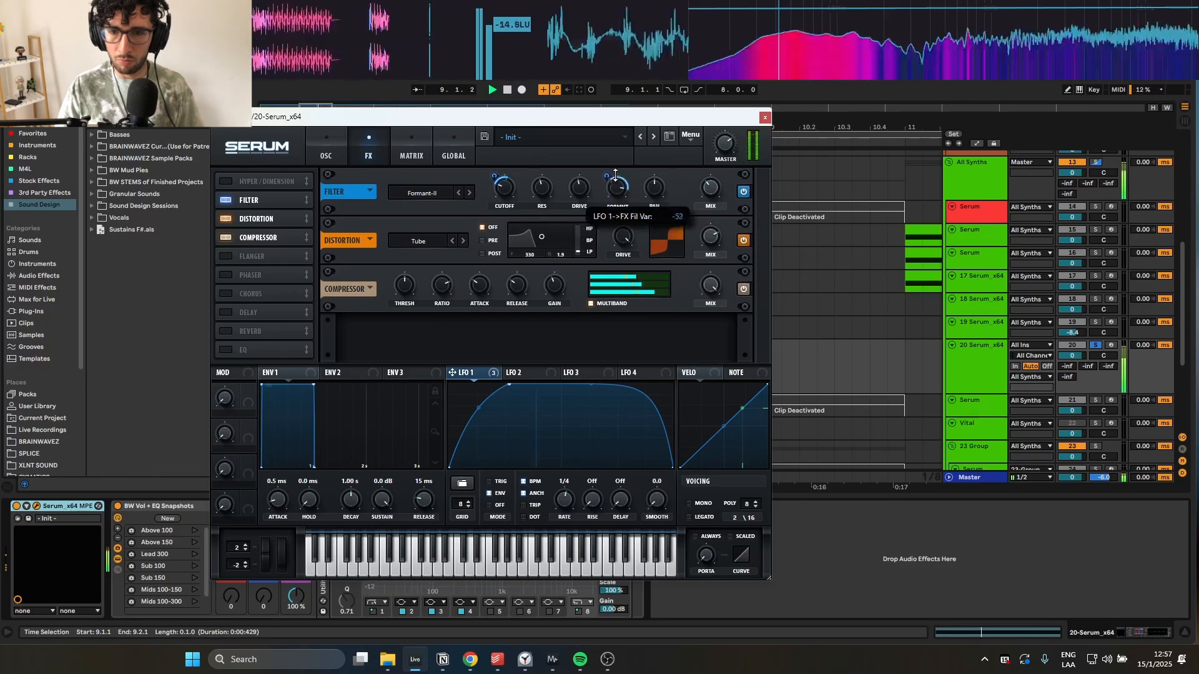
pyautogui.moveTo(607, 177); pyautogui.dragTo(608, 169)
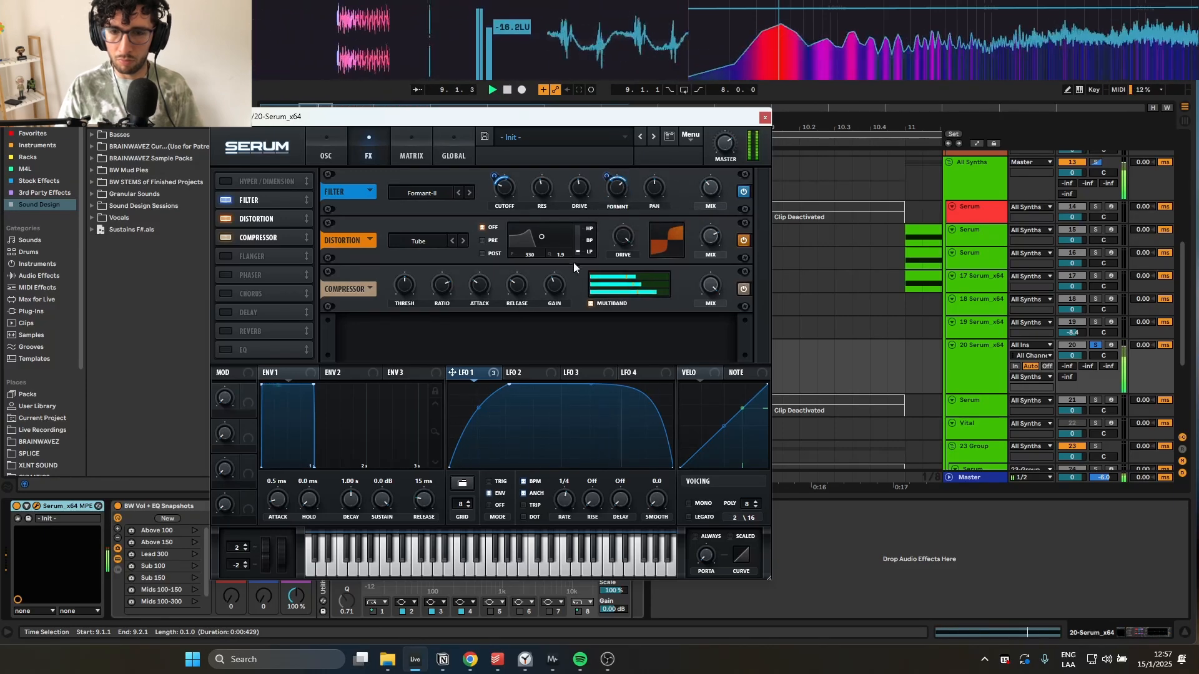
# - Place the compressor ahead of the distortion, audition the distortion with more drive and leave it bypassed
pyautogui.click(743, 242)
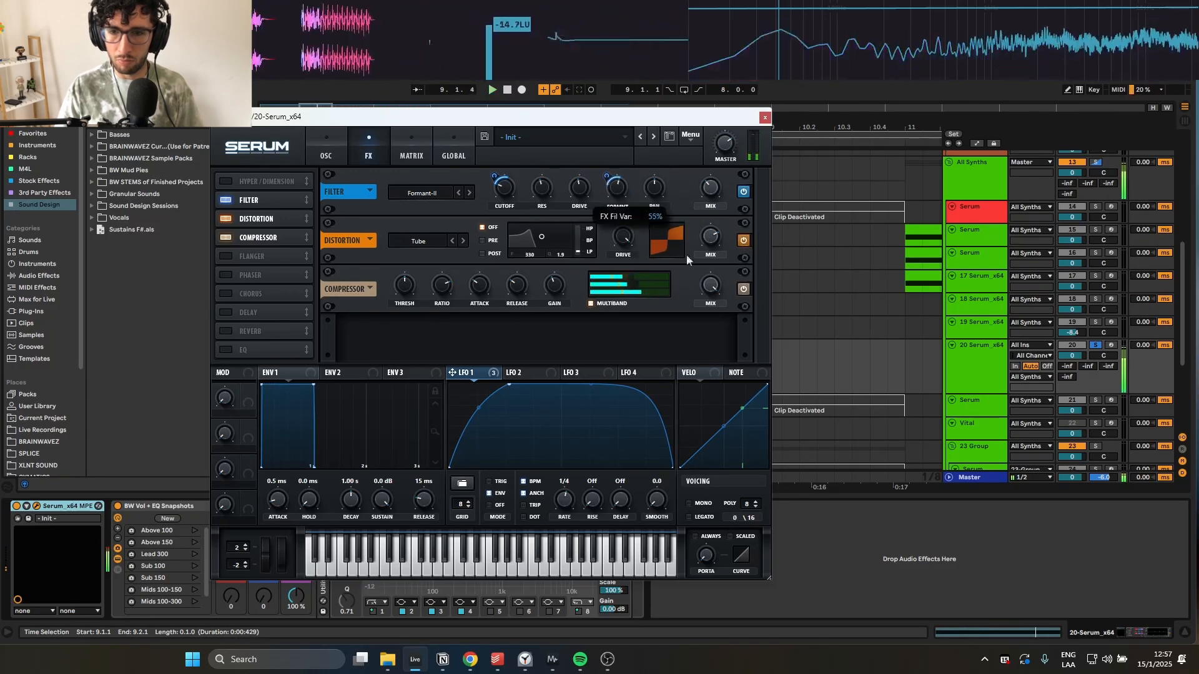
pyautogui.click(742, 242)
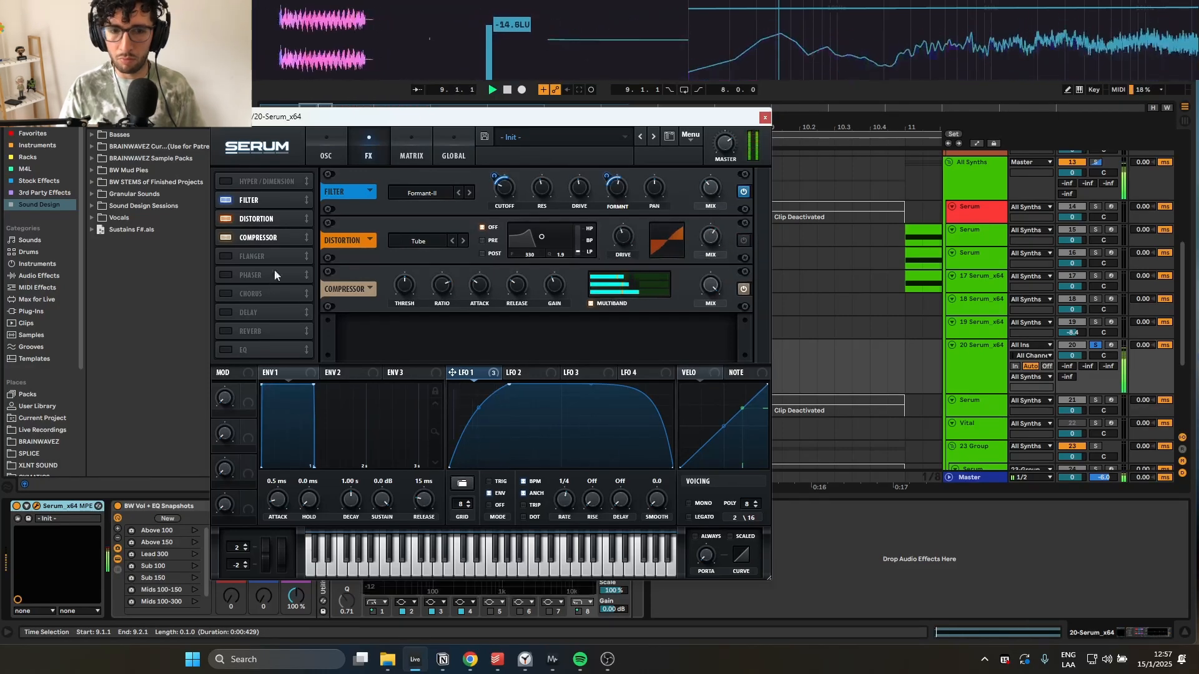
pyautogui.moveTo(257, 237); pyautogui.dragTo(258, 220)
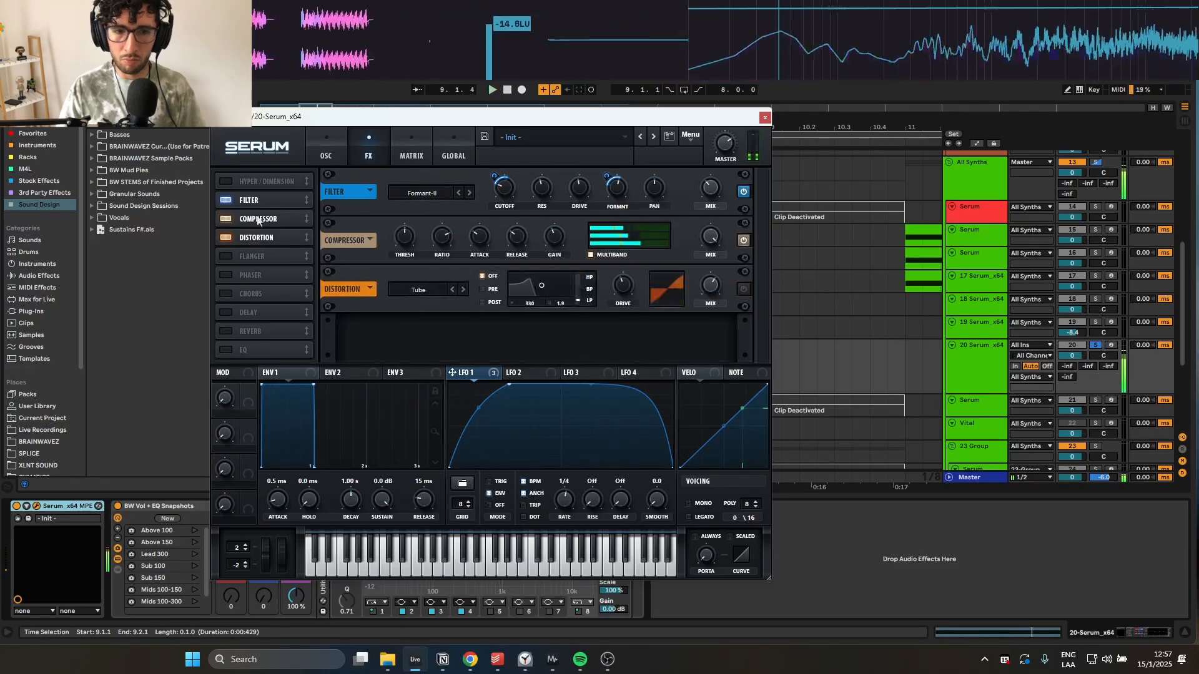
pyautogui.click(743, 289)
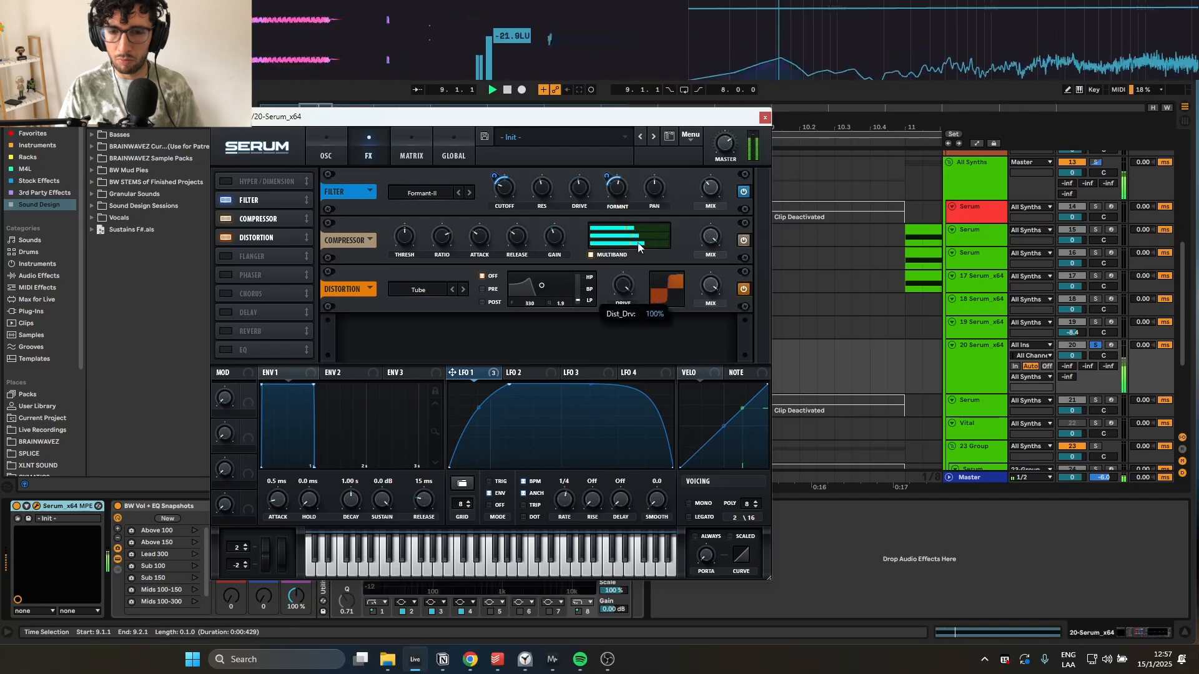
pyautogui.click(743, 289)
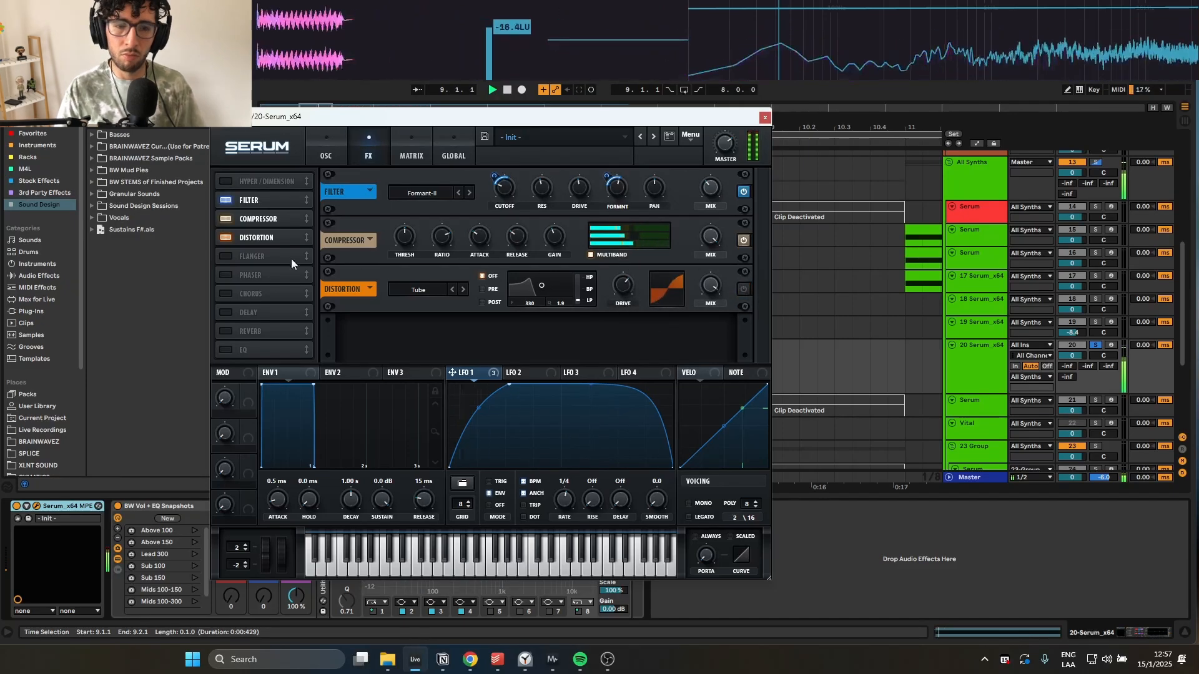
# - Tune oscillator B to 0 octaves and 0 semitones and adjust the Flg HL6+ filter's cutoff during playback
pyautogui.click(347, 147)
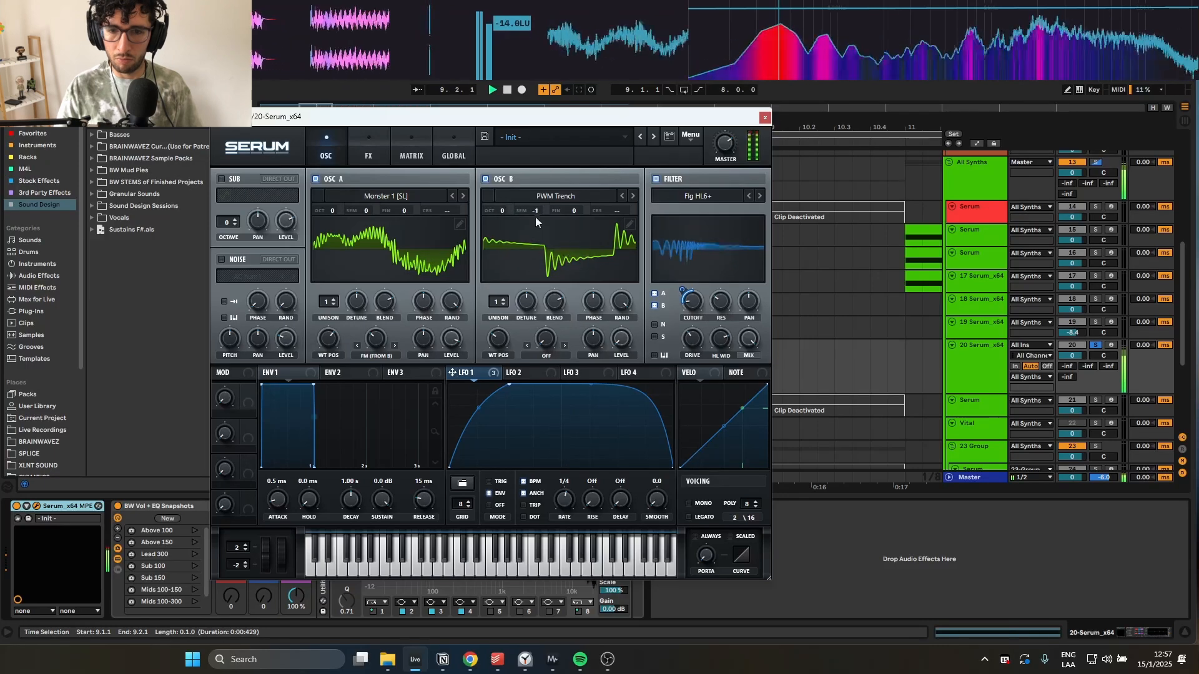
pyautogui.moveTo(530, 209)
pyautogui.mouseDown()
pyautogui.moveTo(519, 217)
pyautogui.moveTo(542, 193)
pyautogui.mouseUp()
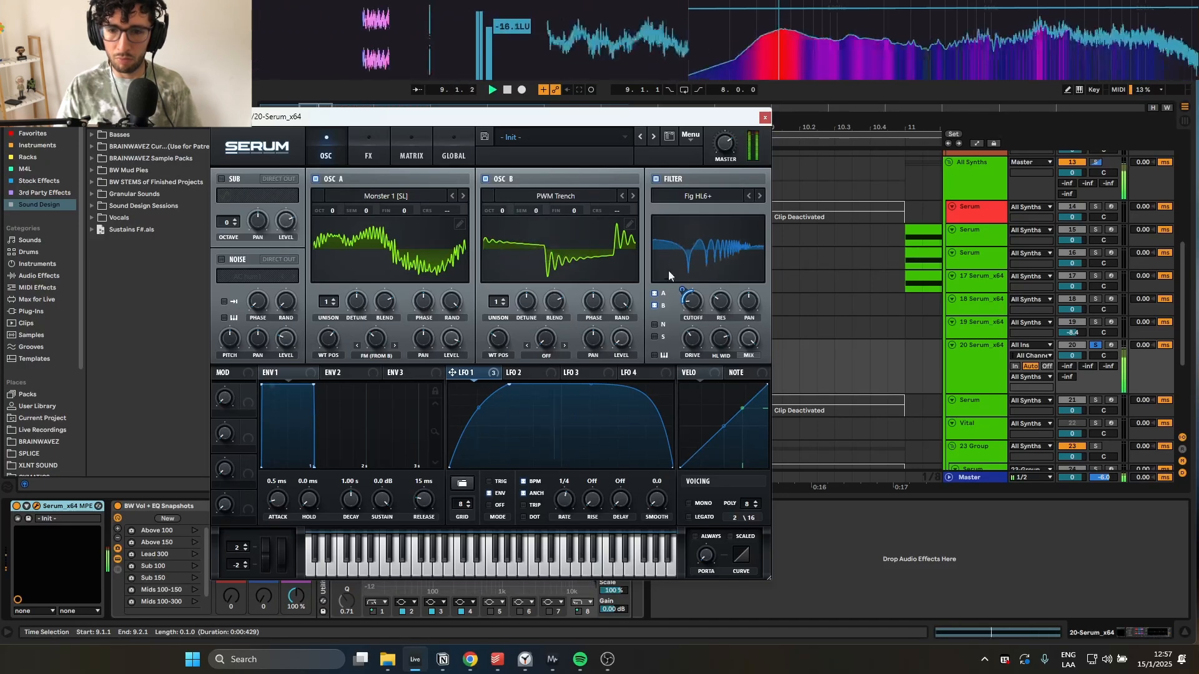
pyautogui.moveTo(694, 305); pyautogui.dragTo(702, 328)
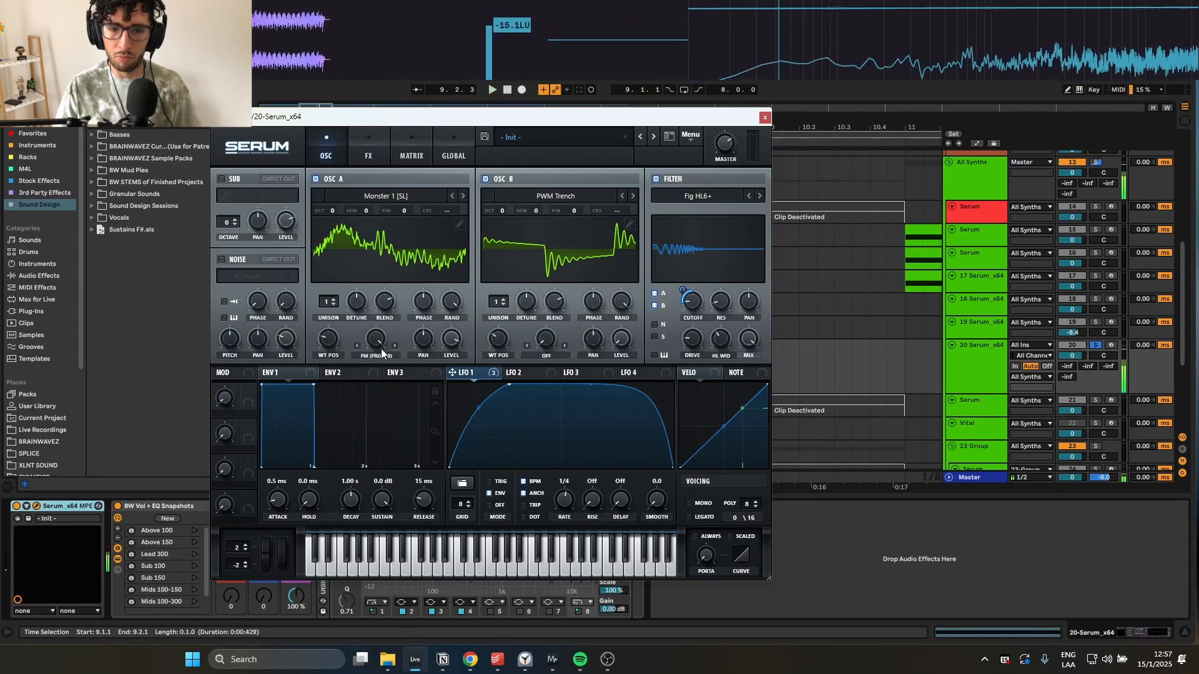
# - Modulate oscillator A's FM (From B) amount with LFO 1 and set the base amount to about 54%
pyautogui.click(411, 156)
pyautogui.click(369, 156)
pyautogui.click(323, 155)
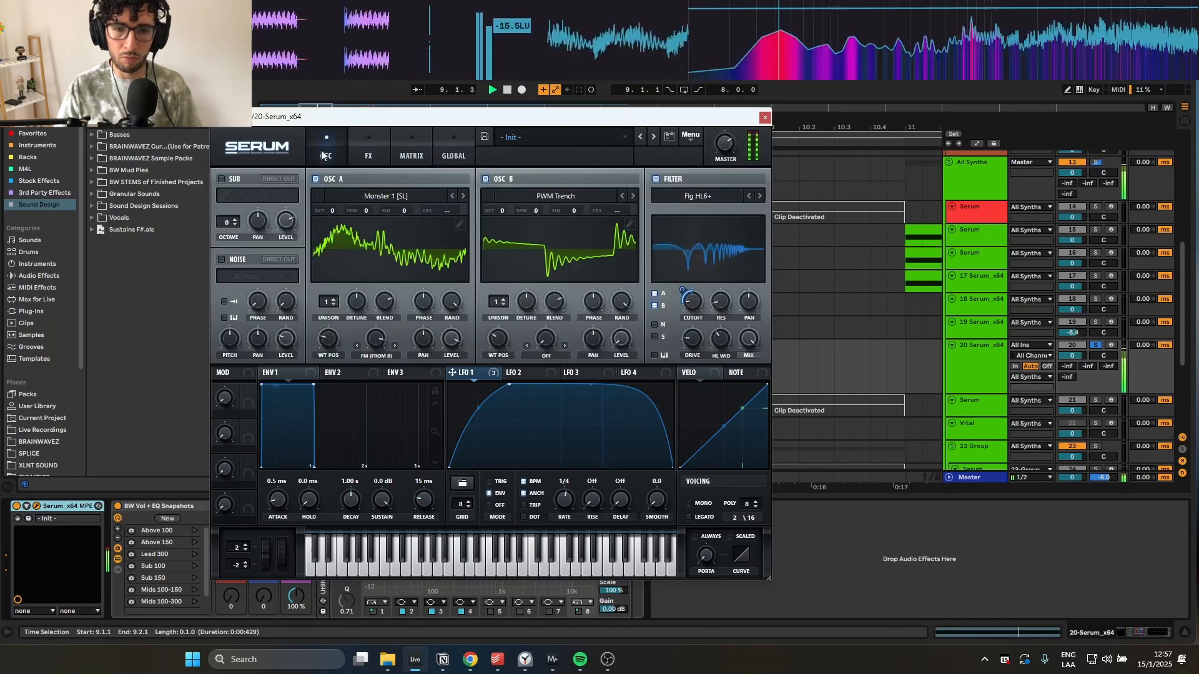
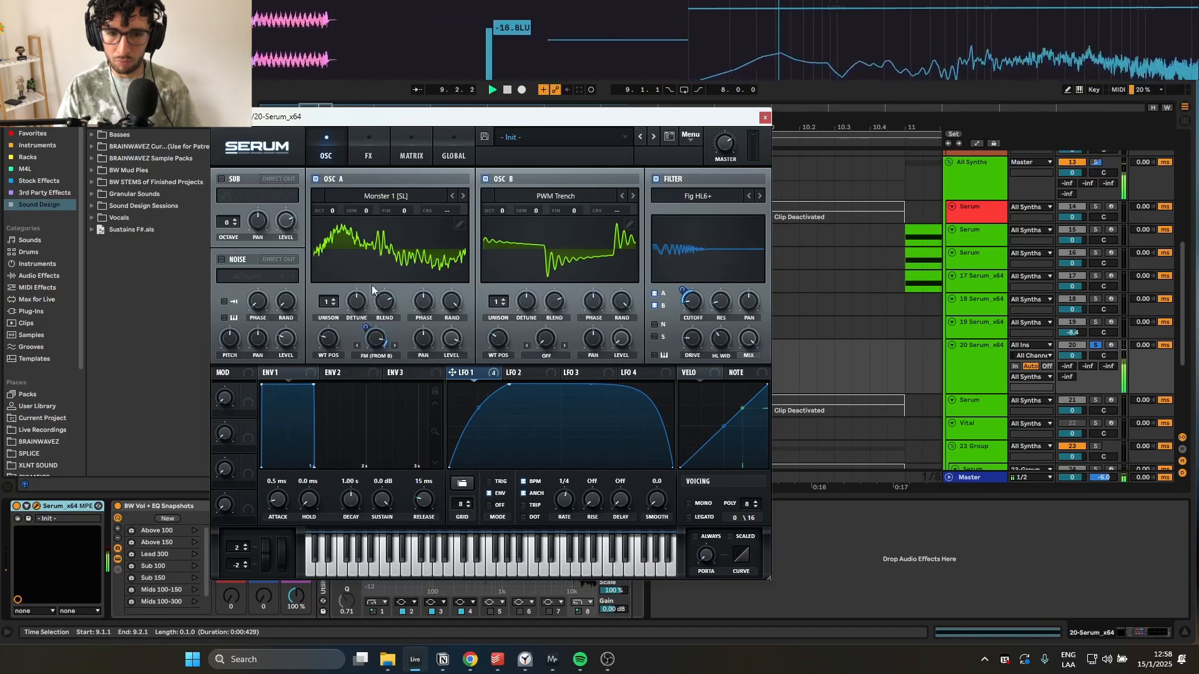
pyautogui.moveTo(366, 327); pyautogui.dragTo(367, 314)
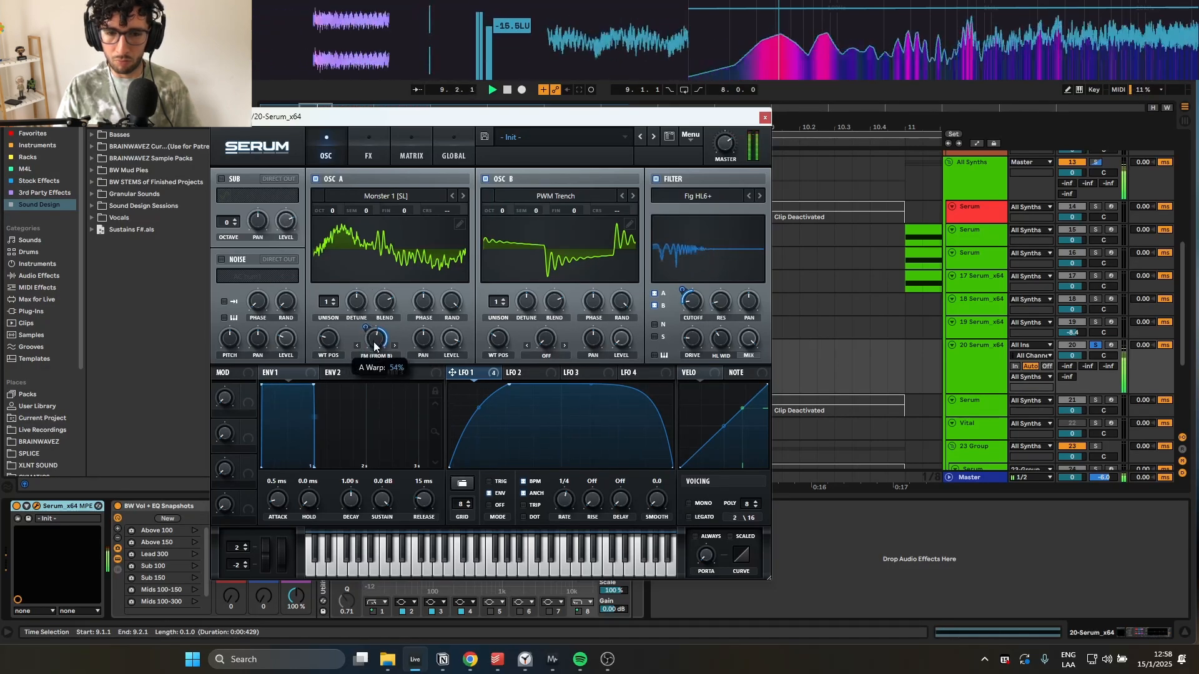
# - Enable the Hyper/Dimension effect at the start of the chain, lower the Hyper mix and audition it
pyautogui.click(412, 153)
pyautogui.click(369, 150)
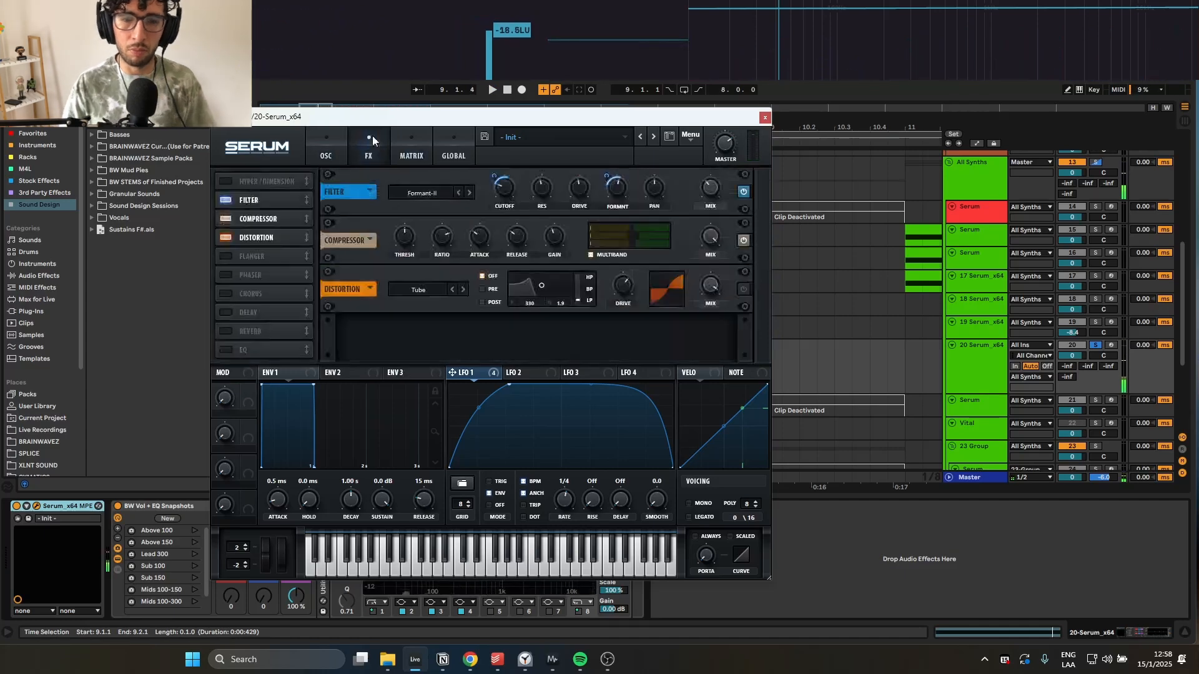
pyautogui.click(226, 181)
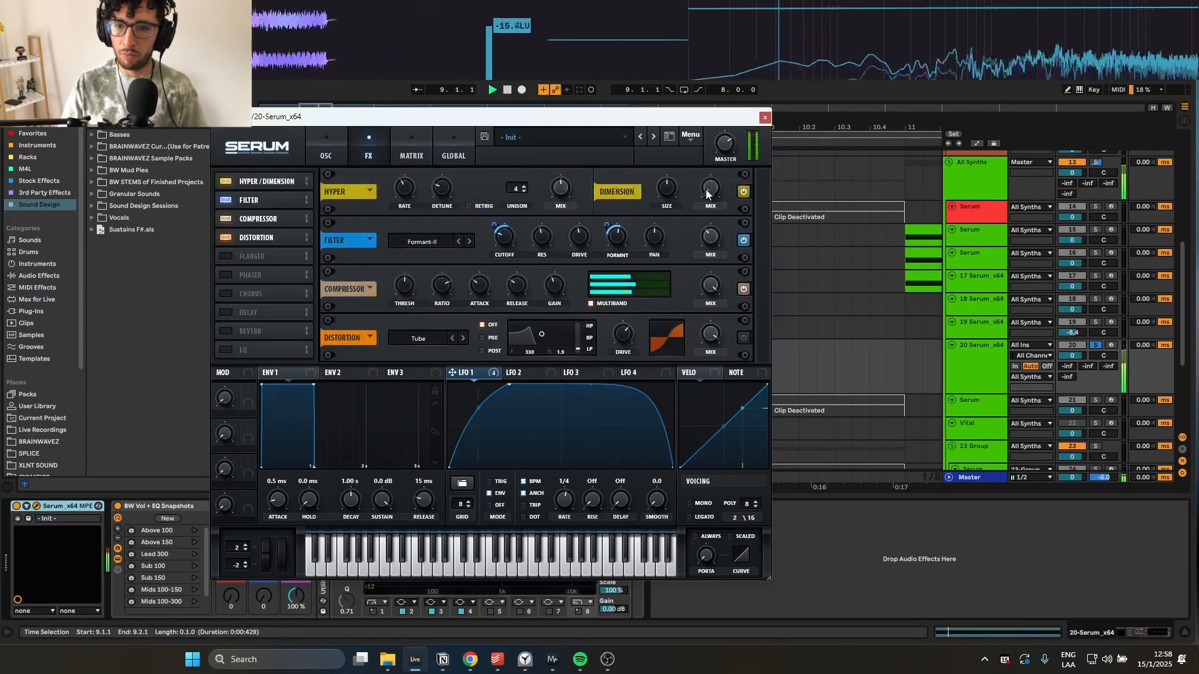
pyautogui.moveTo(561, 188); pyautogui.dragTo(564, 235)
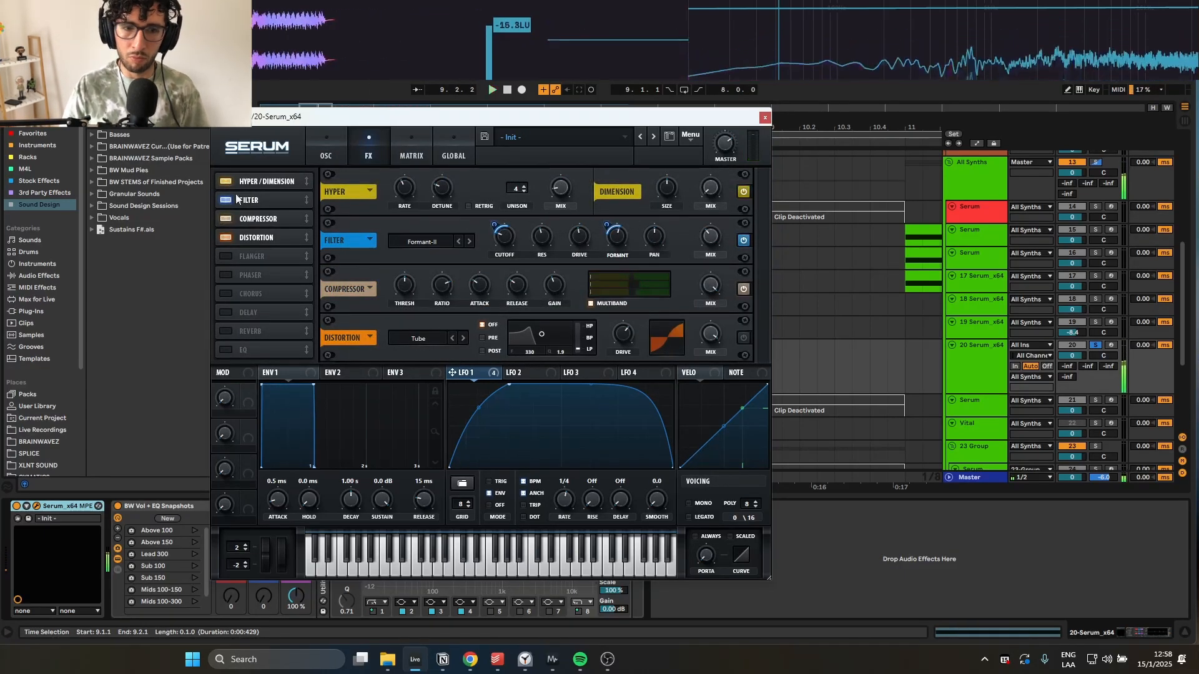
pyautogui.click(226, 212)
pyautogui.click(226, 212)
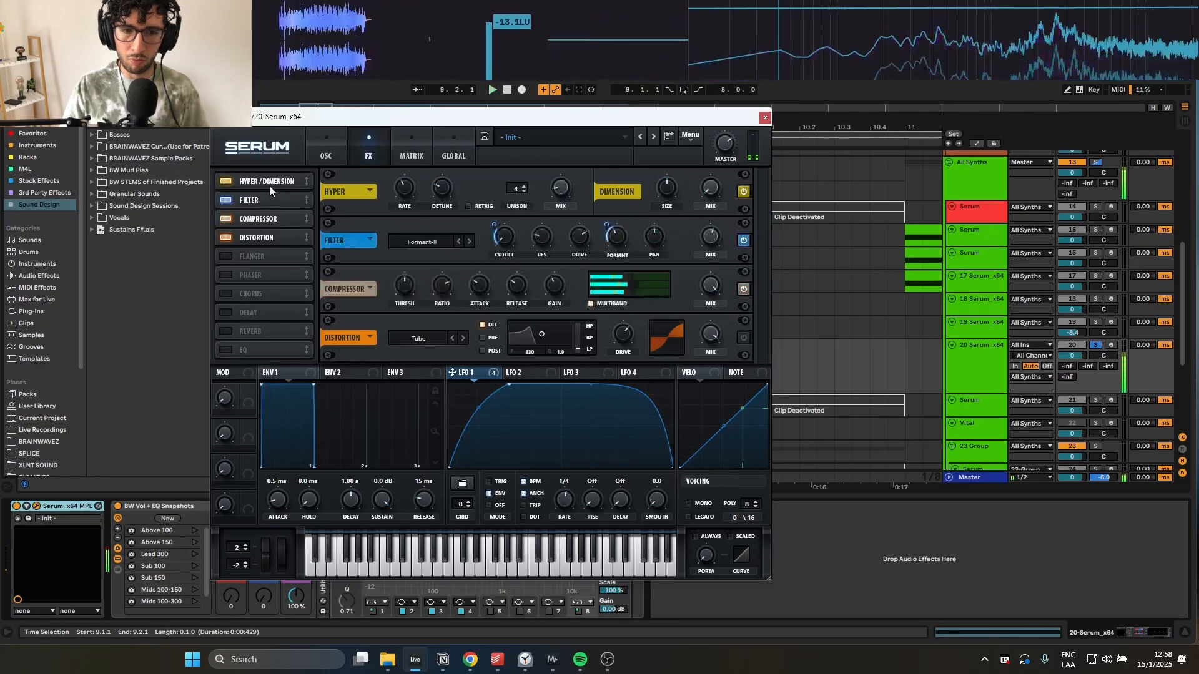
pyautogui.moveTo(466, 373); pyautogui.dragTo(712, 253)
pyautogui.rightClick(721, 240)
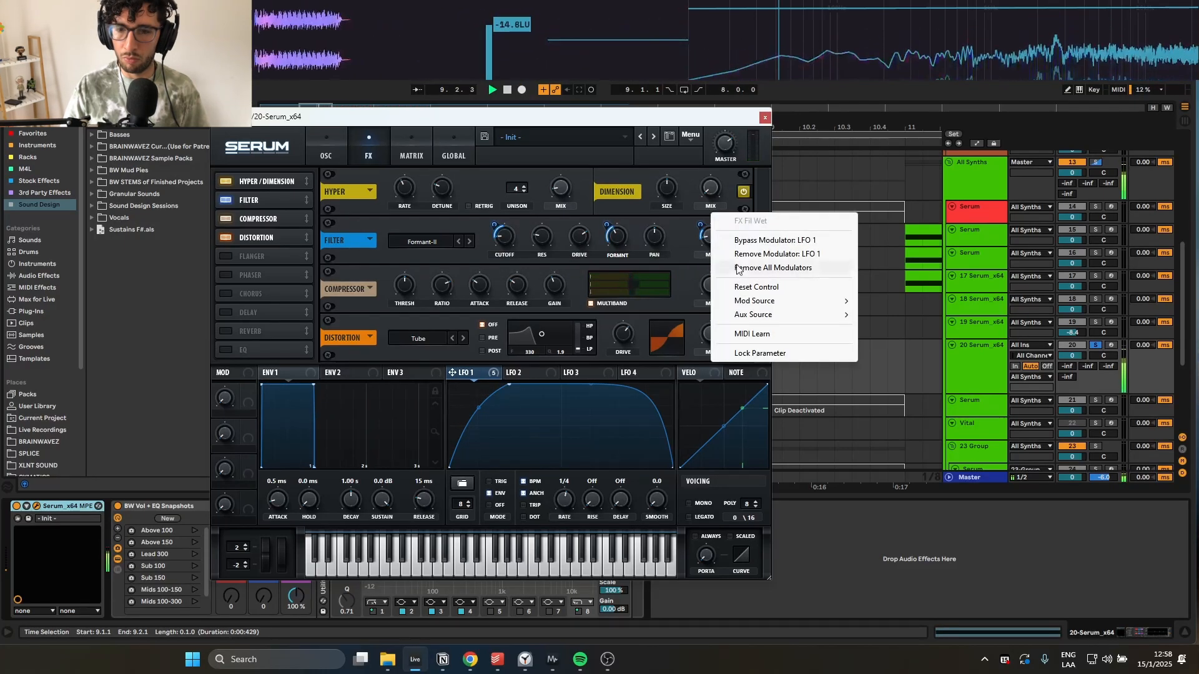
pyautogui.click(768, 249)
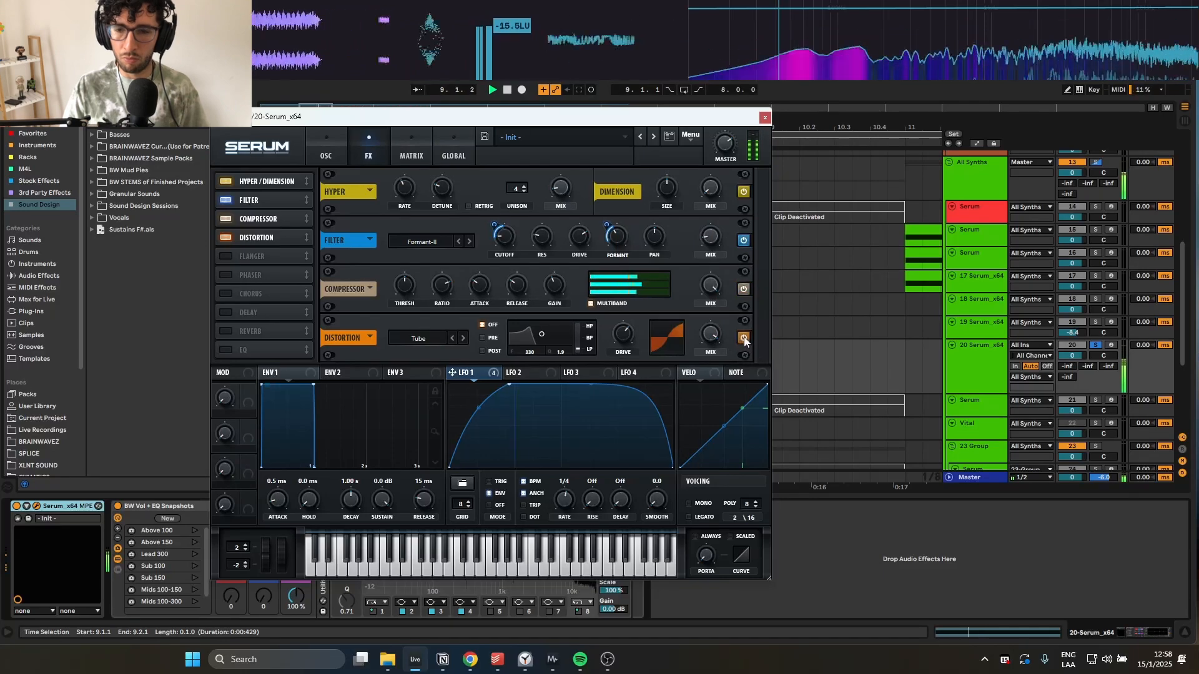
# - Move the distortion to the start of the effects chain with its mix at 97%, and add a Hall reverb after the compressor
pyautogui.moveTo(258, 238); pyautogui.dragTo(270, 172)
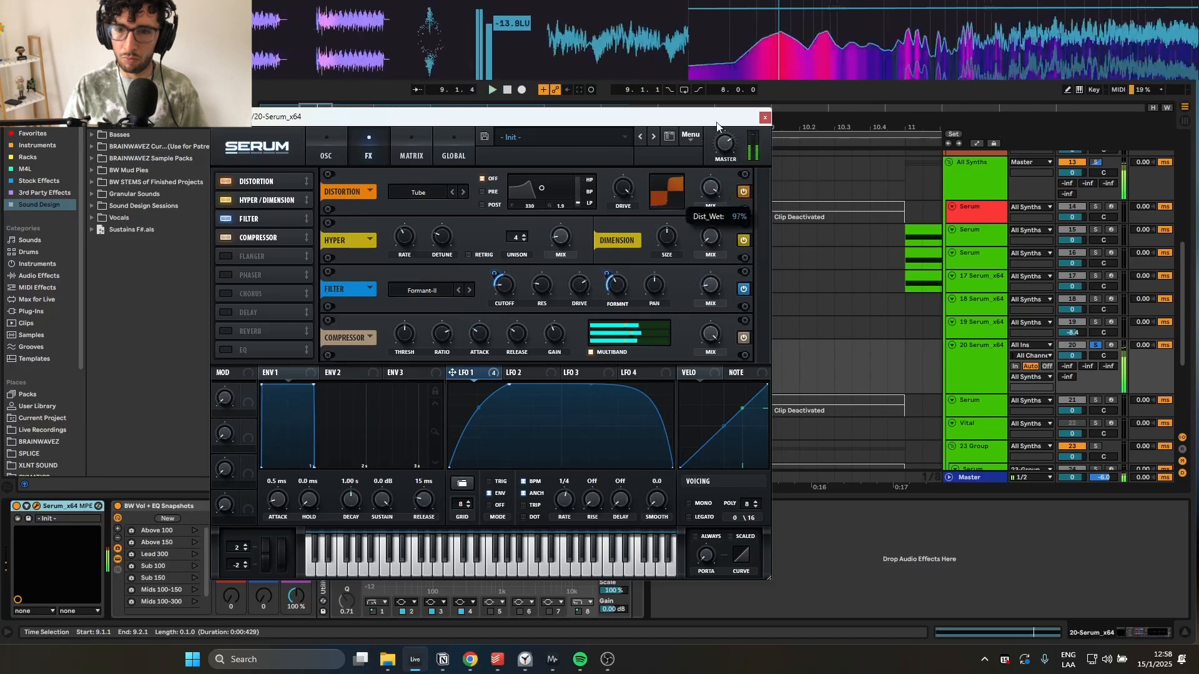
pyautogui.click(233, 331)
pyautogui.moveTo(762, 284); pyautogui.dragTo(762, 328)
pyautogui.press('space')
pyautogui.press('space')
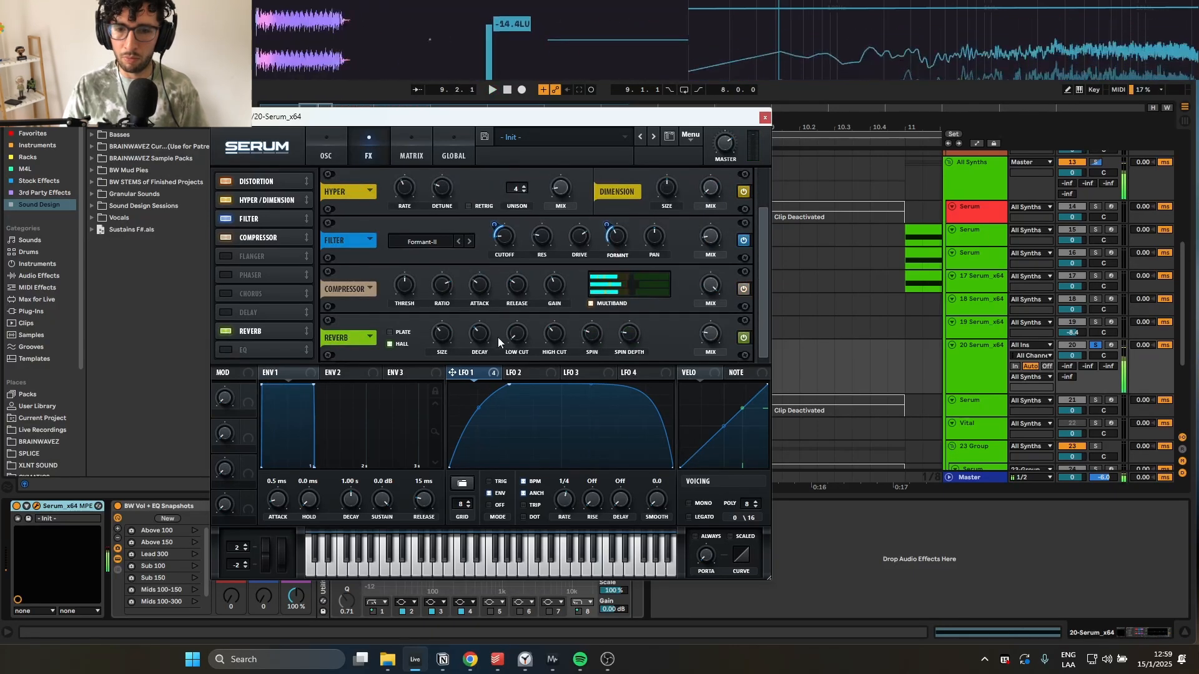
pyautogui.moveTo(255, 331); pyautogui.dragTo(254, 259)
pyautogui.press('space')
# - Modulate the wavetable positions of oscillators A and B with LFO 1 and adjust their base positions during playback
pyautogui.click(325, 157)
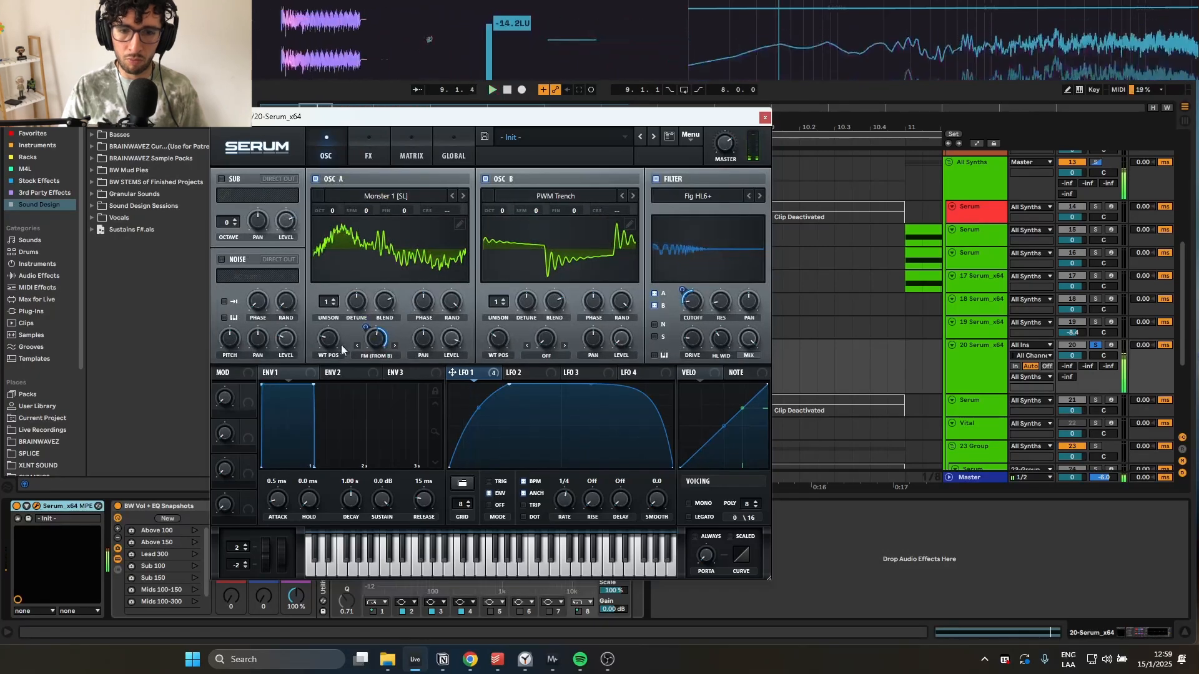
pyautogui.moveTo(327, 340); pyautogui.dragTo(303, 386)
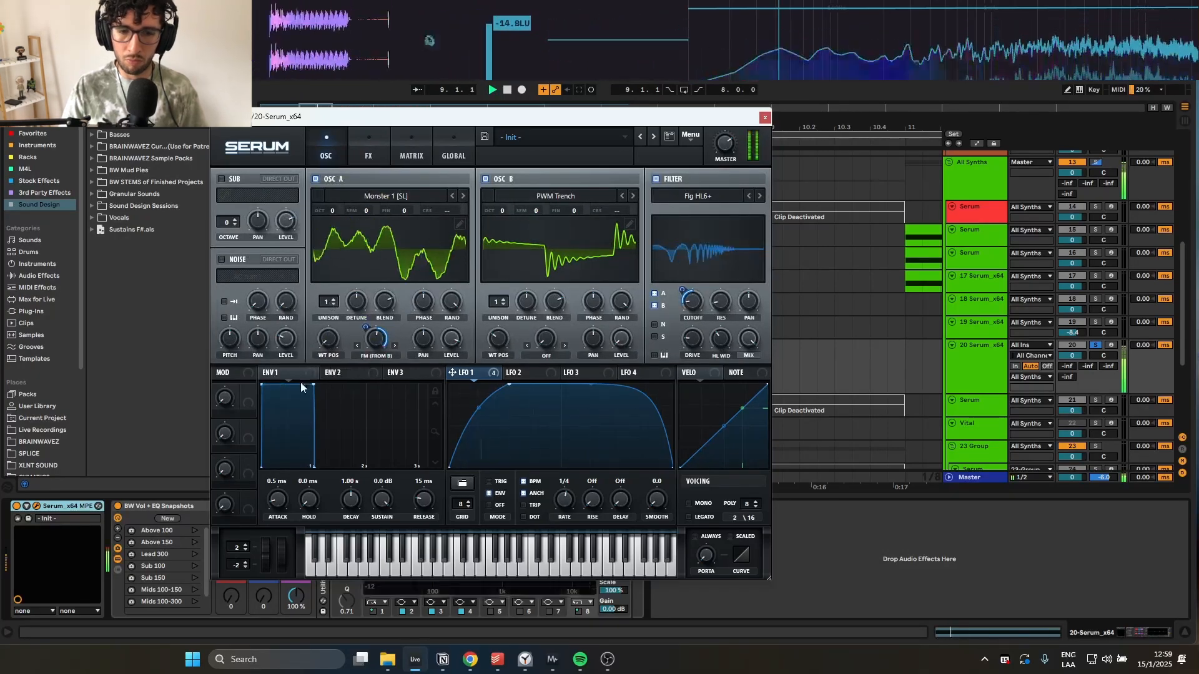
pyautogui.moveTo(320, 345); pyautogui.dragTo(318, 390)
pyautogui.moveTo(327, 340); pyautogui.dragTo(328, 350)
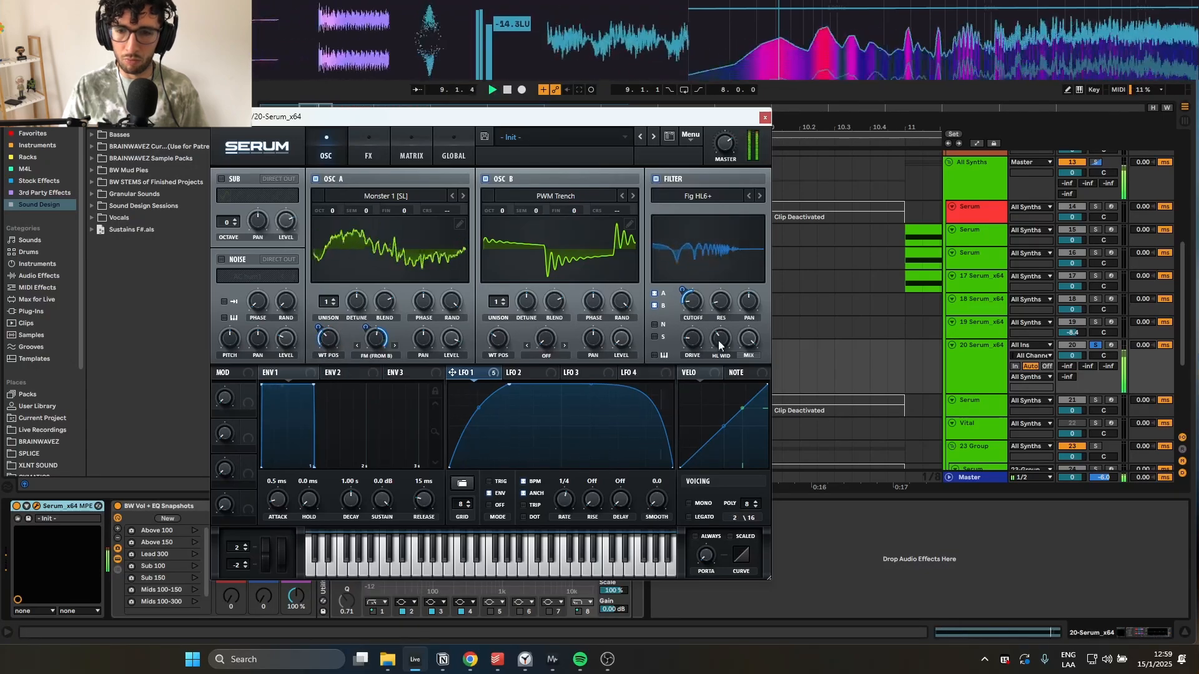
pyautogui.moveTo(452, 373); pyautogui.dragTo(498, 344)
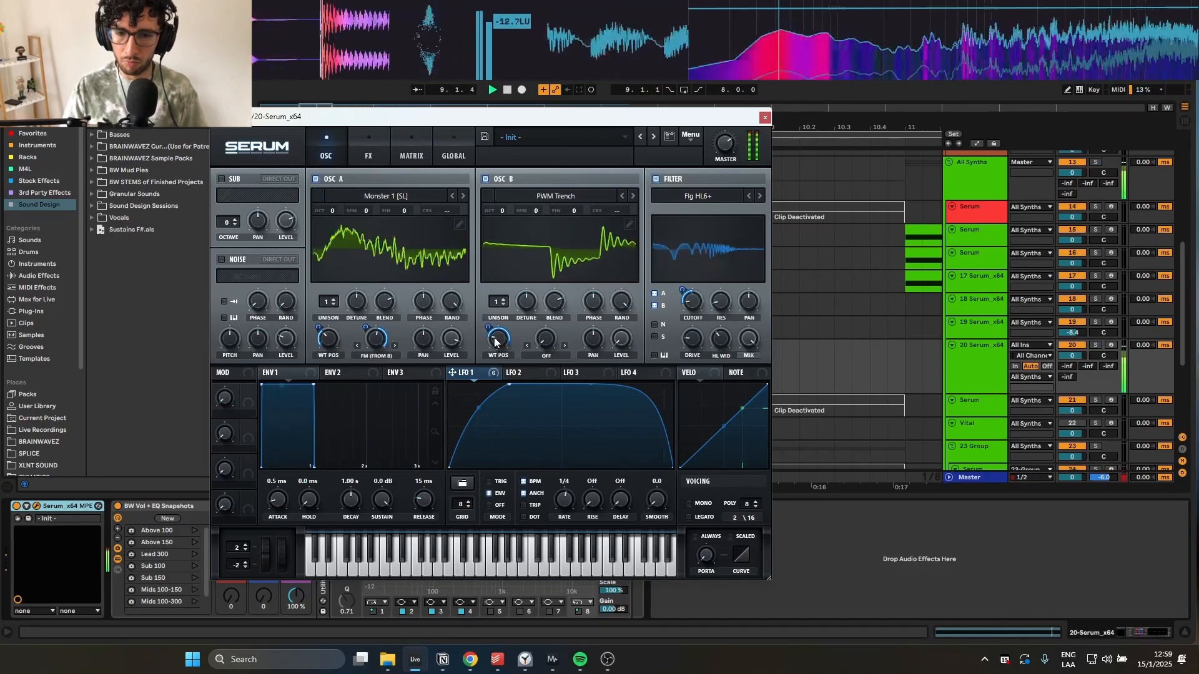
pyautogui.moveTo(499, 343)
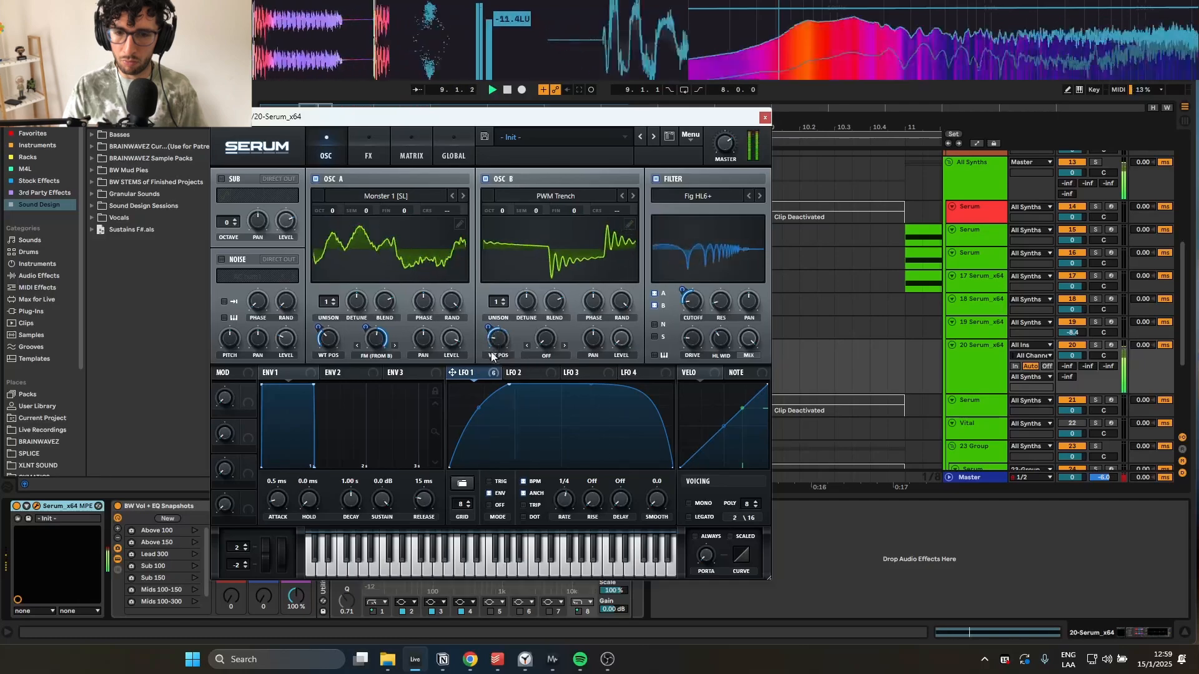
# - Adjust oscillator B's base wavetable position, compare the patch soloed and in the mix, and close the Serum window
pyautogui.moveTo(500, 342); pyautogui.dragTo(421, 410)
pyautogui.press('s')
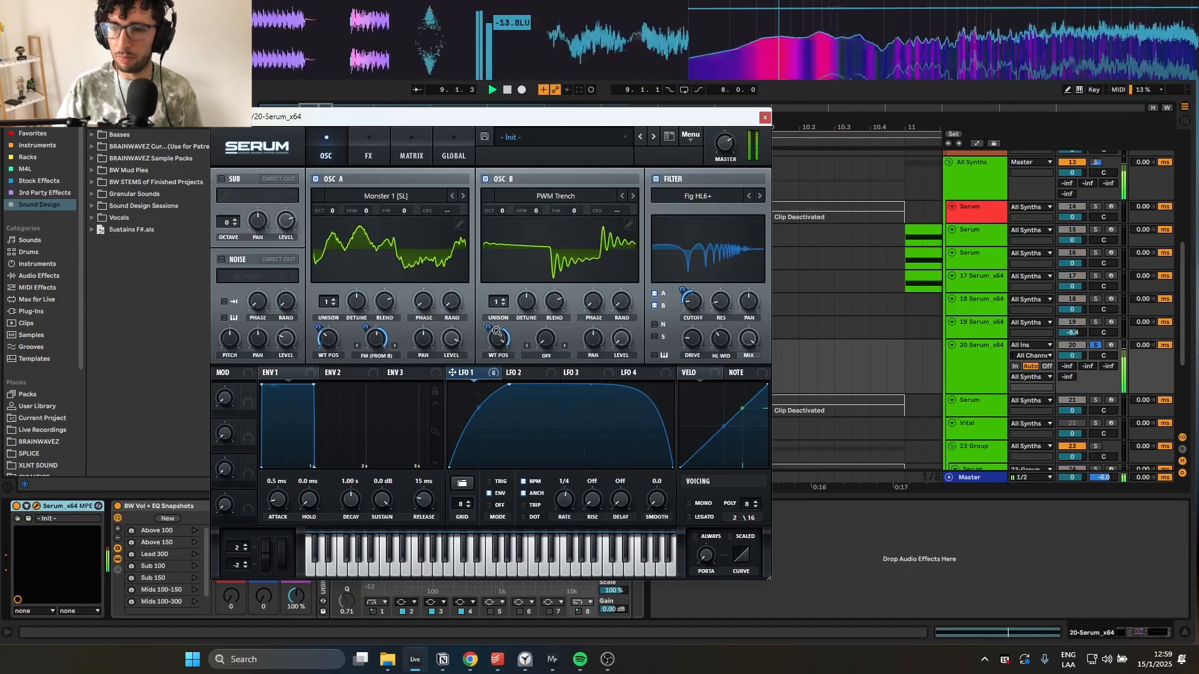
pyautogui.click(765, 118)
pyautogui.press('s')
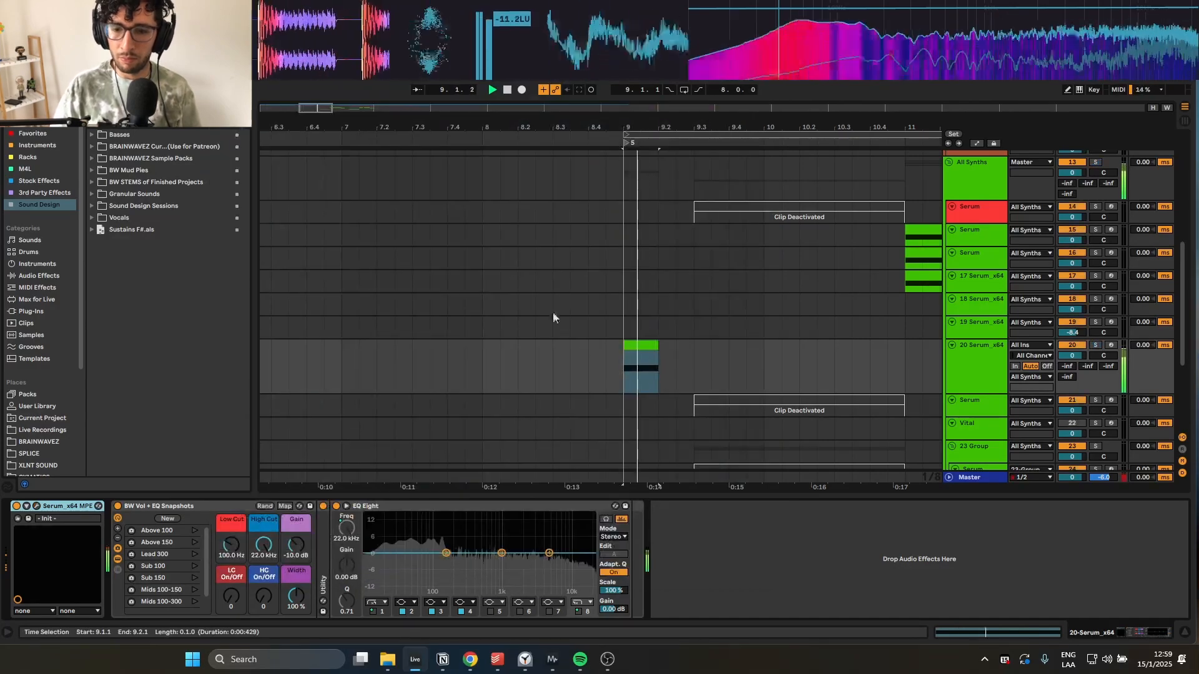
# - Add the BRAINWAVEZ throw rack to track 20 and automate its WET amount rising to 52 from bar 9 to 9.3
pyautogui.click(649, 342)
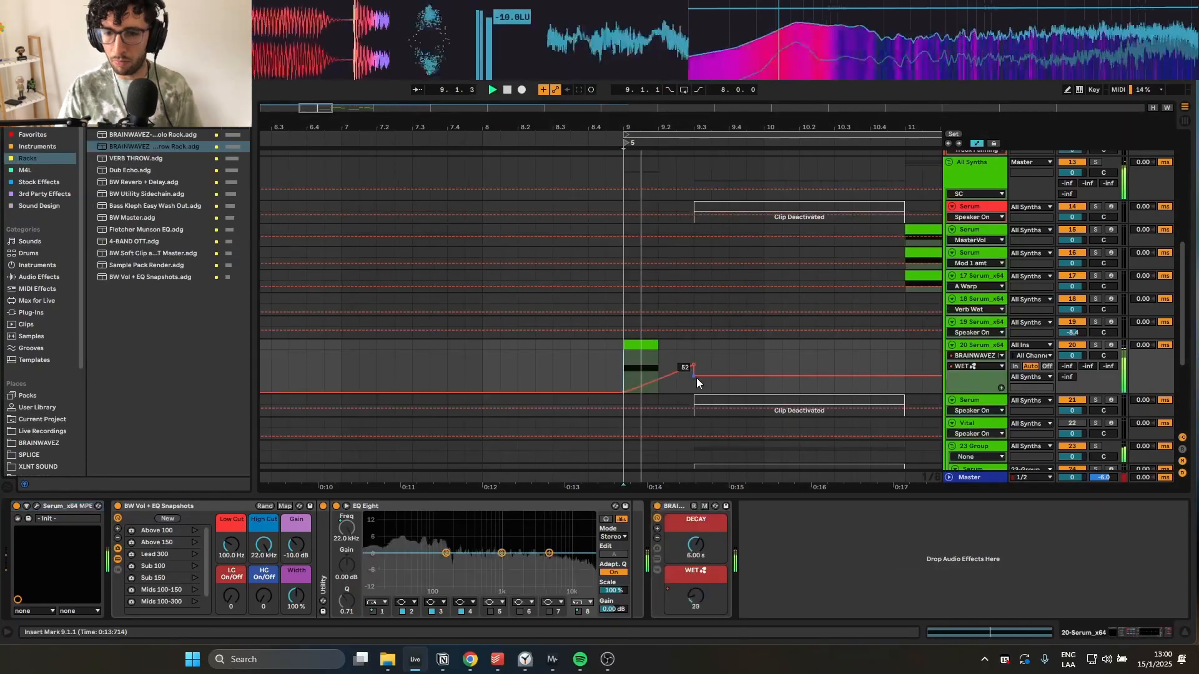
pyautogui.keyDown('ctrl'); pyautogui.scroll(-4, 695, 368); pyautogui.keyUp('ctrl')
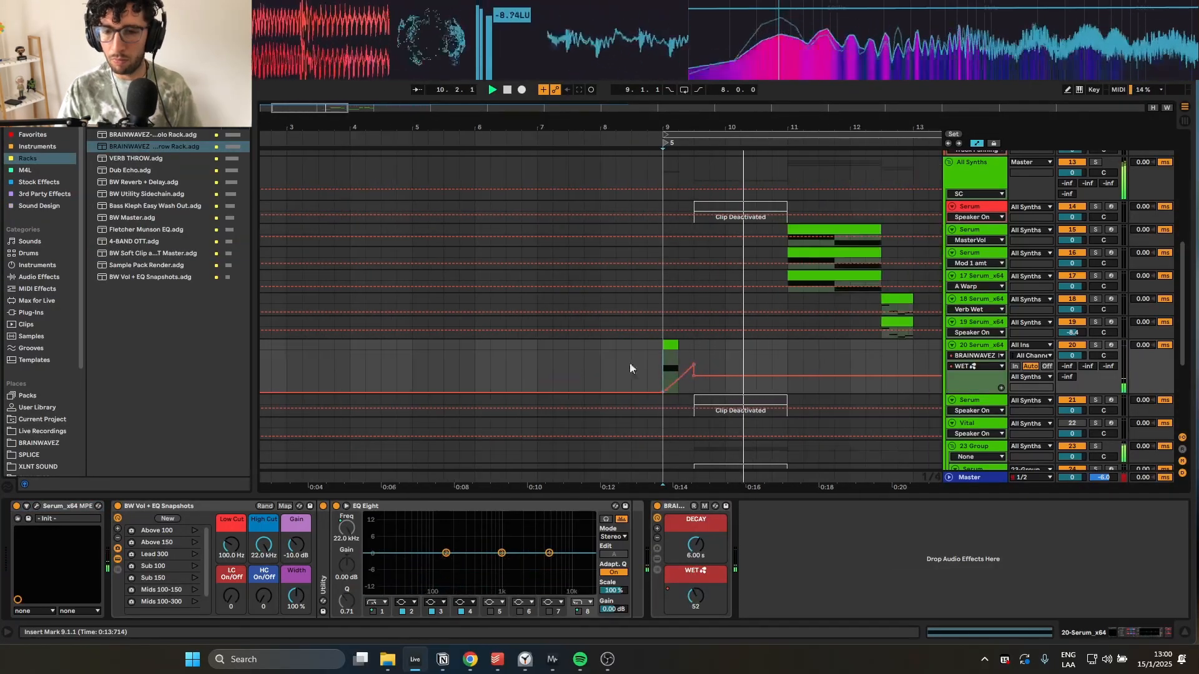
# - Audition the sub bass clip at bar 9 on the red Serum track in solo and with the other tracks
pyautogui.click(526, 231)
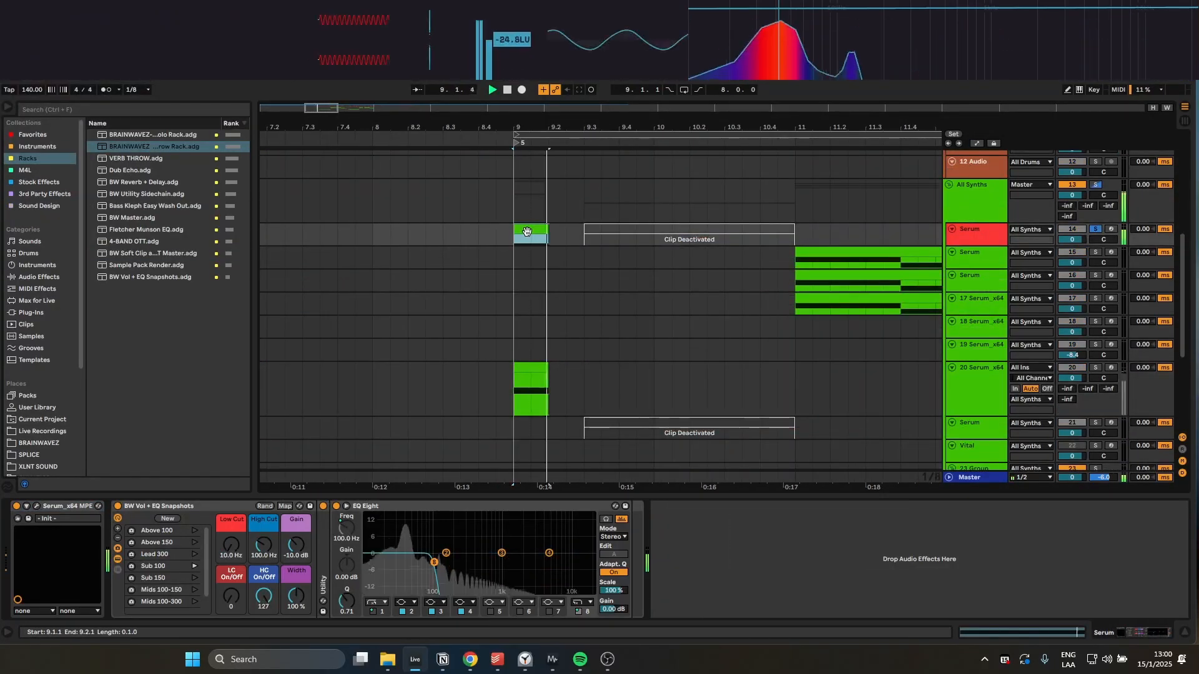
pyautogui.press('space')
pyautogui.press('space')
pyautogui.press('space')
pyautogui.press('s')
pyautogui.press('space')
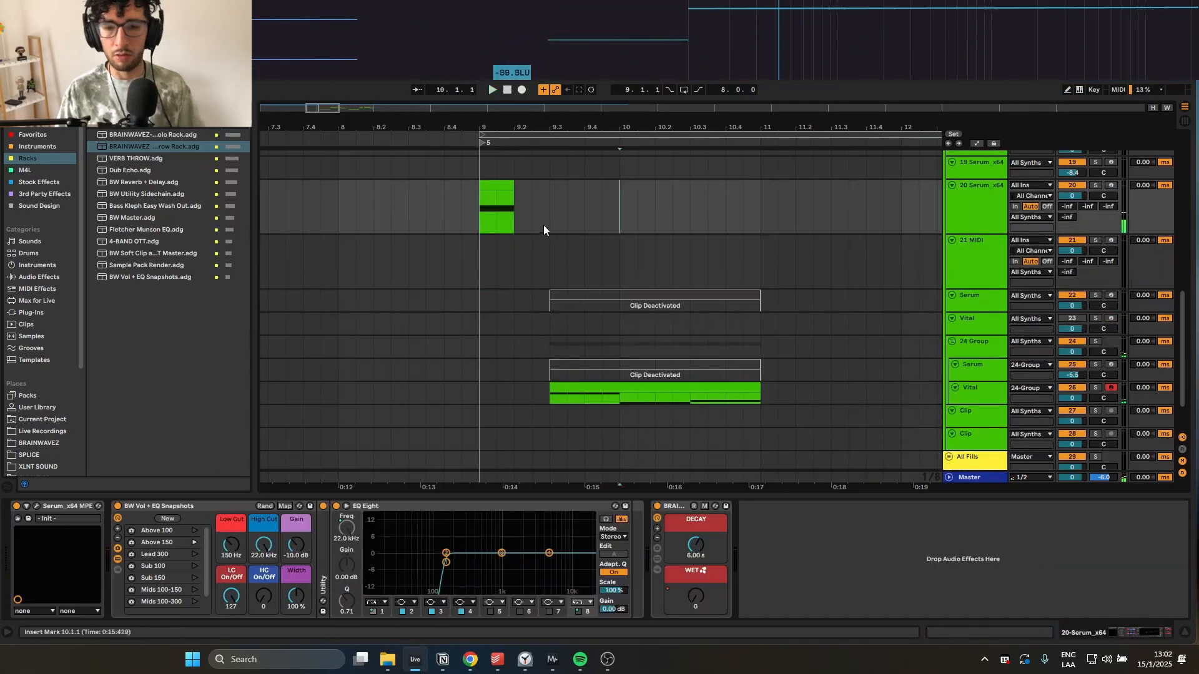
# - Insert a MIDI track below track 20 and place a copy of the short bass clip on it at 9.2.1
pyautogui.hotkey('ctrl', 'shift', 't')
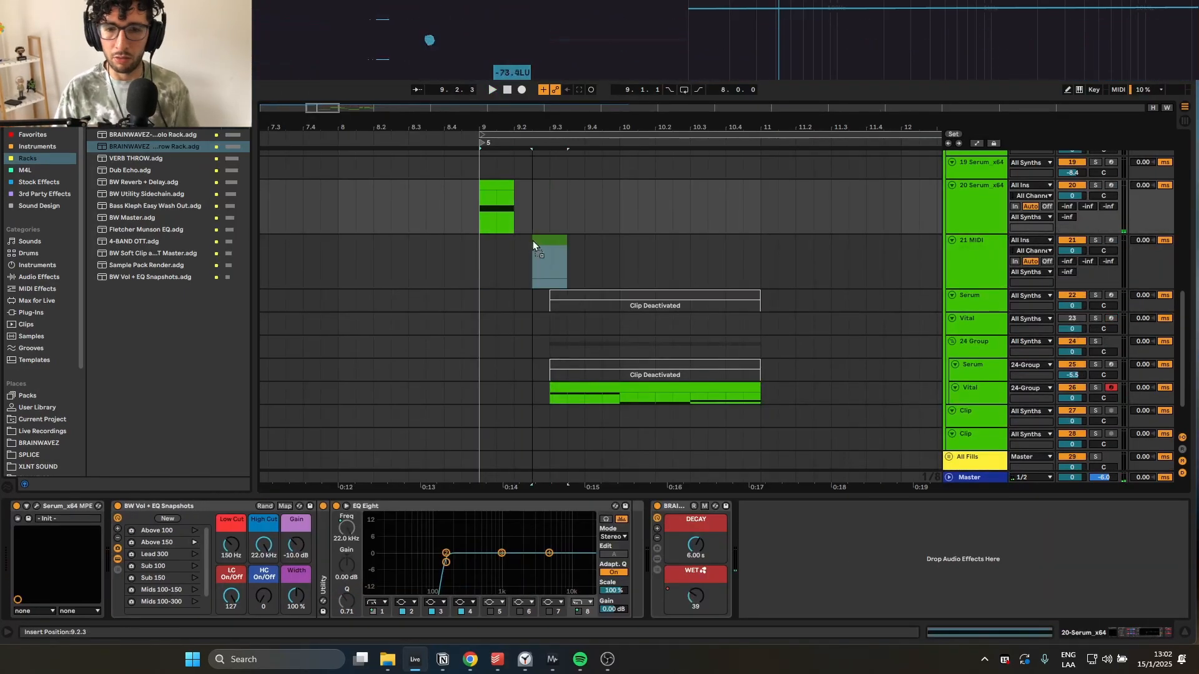
pyautogui.moveTo(533, 241); pyautogui.dragTo(515, 241)
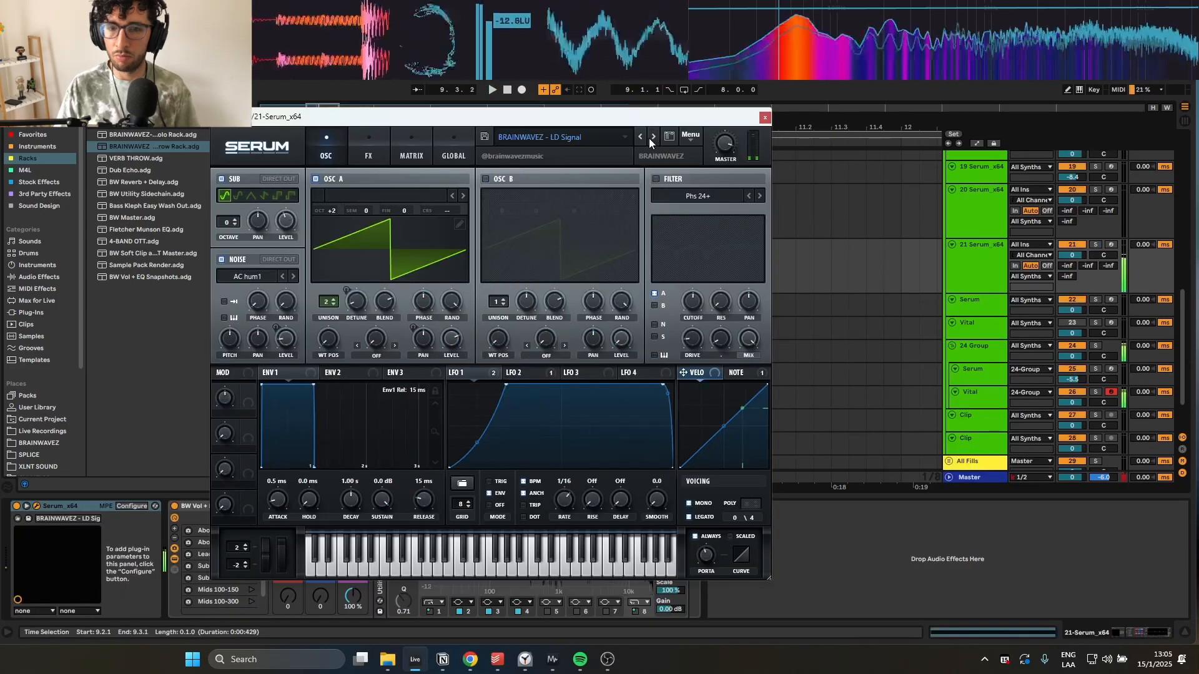
# - Step to the next Serum preset on track 21 and add the stock Amp effect to its device chain
pyautogui.click(652, 136)
pyautogui.click(36, 182)
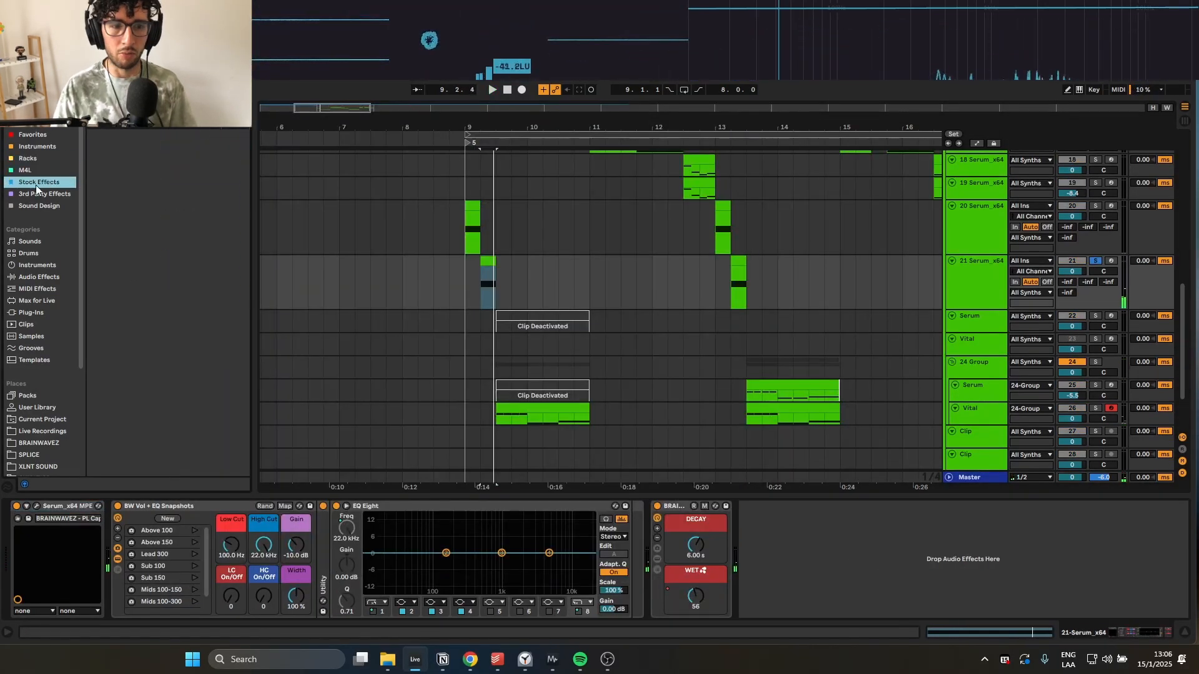
pyautogui.moveTo(142, 158); pyautogui.dragTo(608, 541)
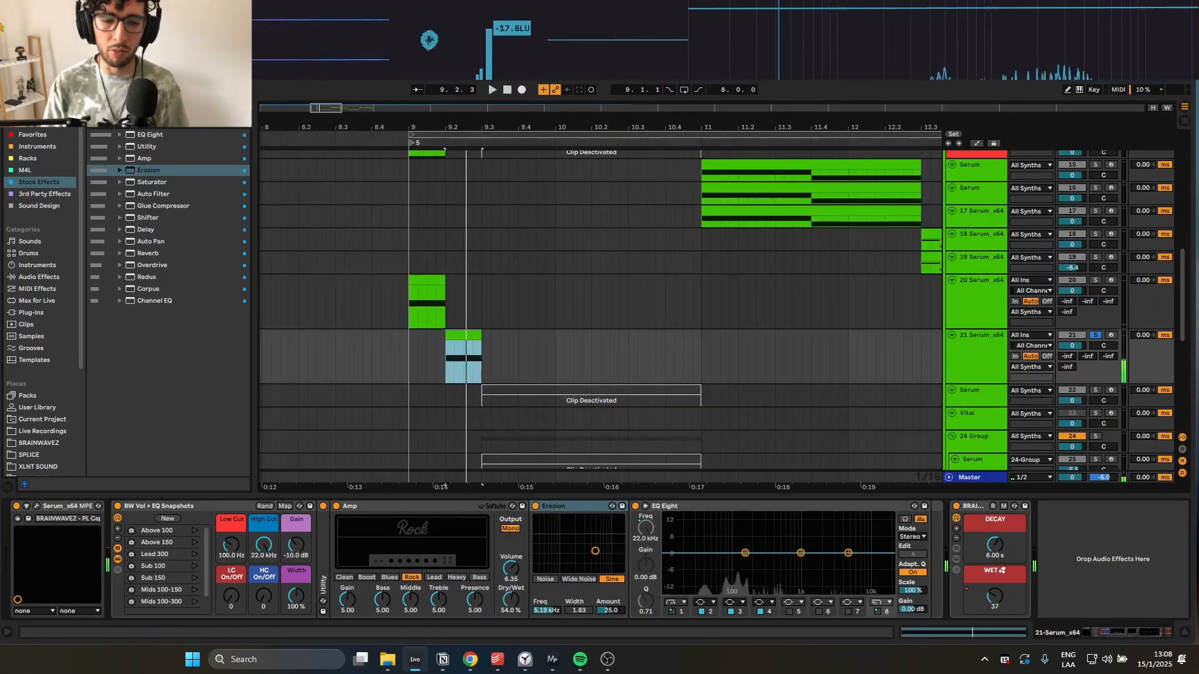
# - Reset track 21's Serum instance to the Init preset and start playback
pyautogui.click(36, 507)
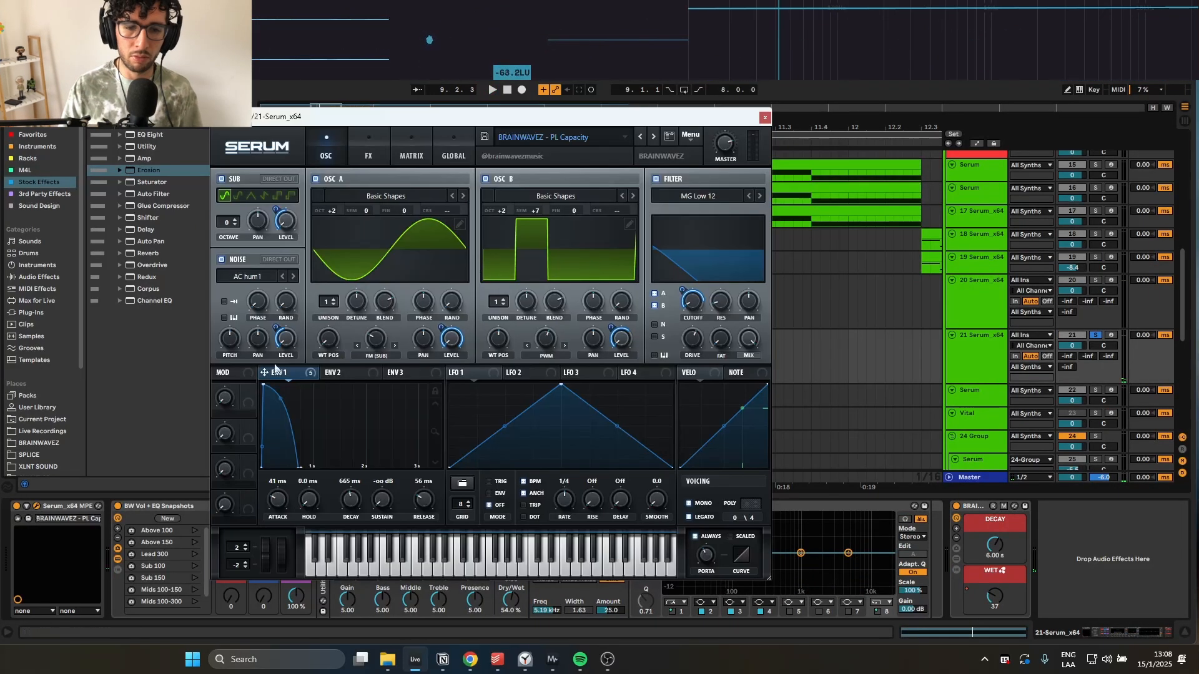
pyautogui.click(595, 139)
pyautogui.click(689, 136)
pyautogui.click(709, 373)
pyautogui.press('space')
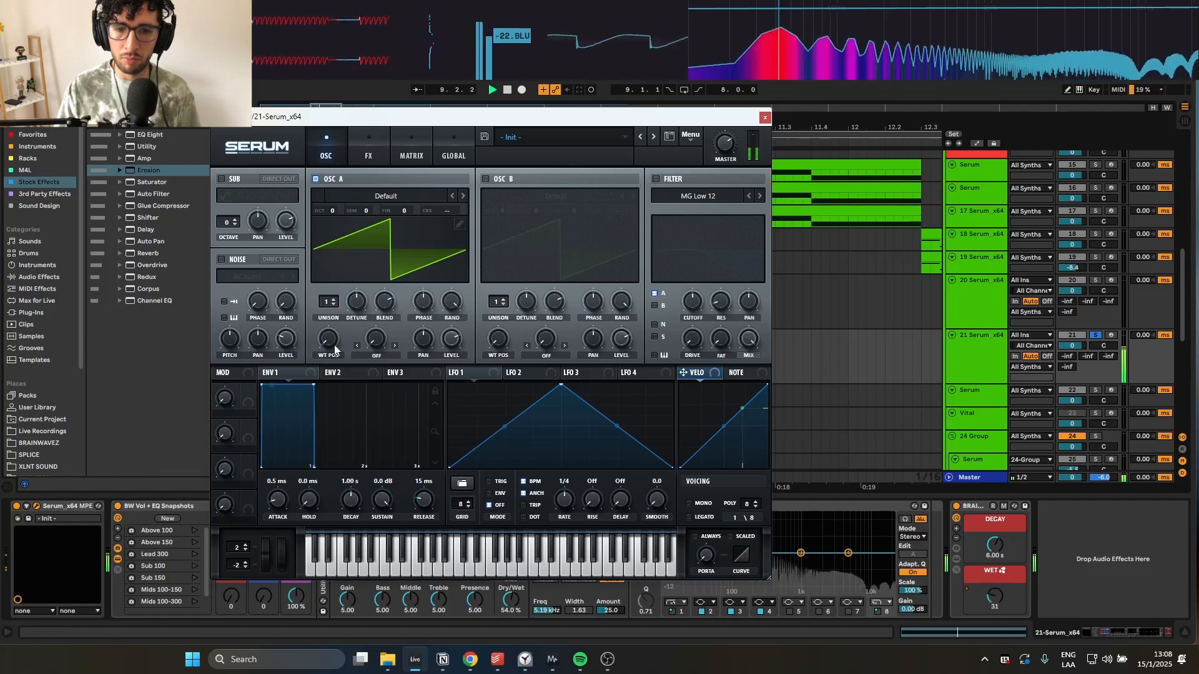
# - Enable the Tube distortion in Serum's effects, raise its drive, and adjust its filter in PRE mode
pyautogui.click(371, 197)
pyautogui.click(369, 156)
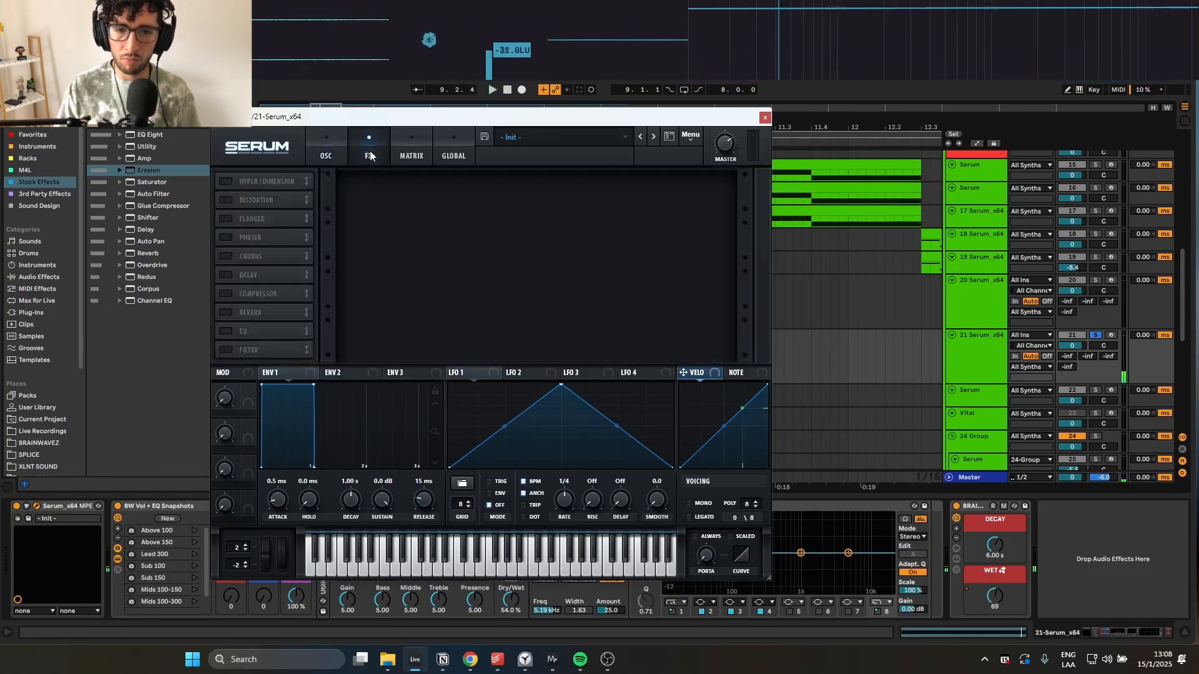
pyautogui.click(225, 200)
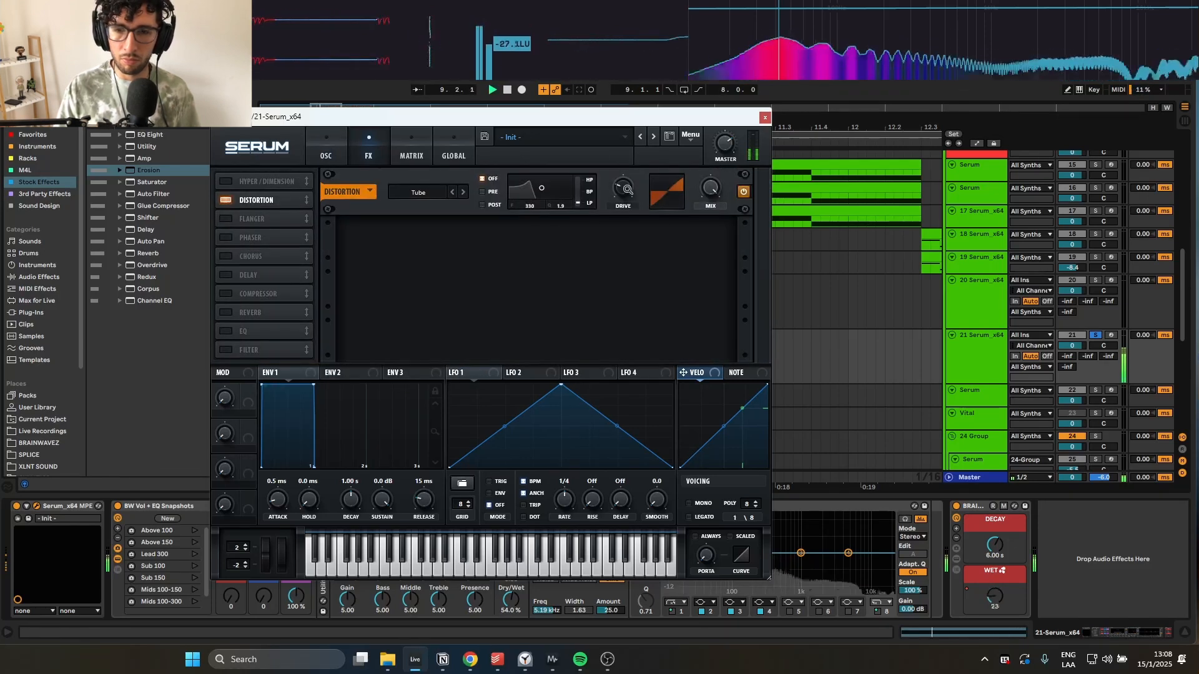
pyautogui.moveTo(628, 189); pyautogui.dragTo(620, 156)
pyautogui.click(482, 192)
pyautogui.moveTo(542, 188)
pyautogui.mouseDown()
pyautogui.moveTo(552, 165)
pyautogui.moveTo(560, 174)
pyautogui.mouseUp()
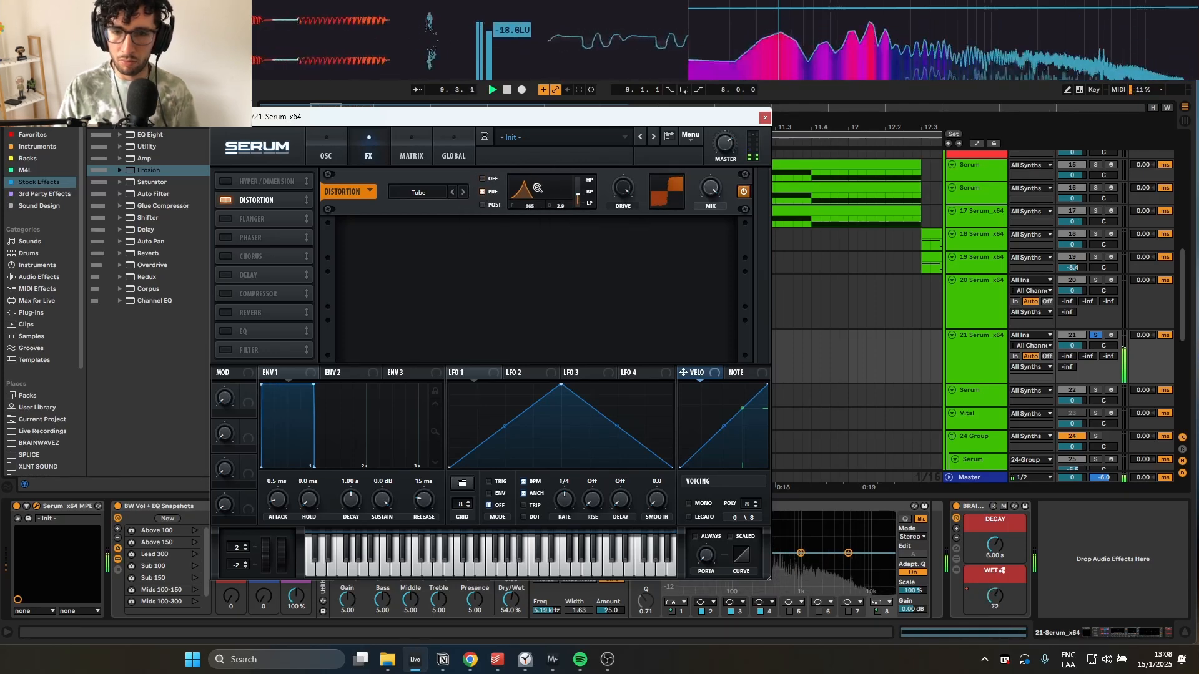
# - Modulate the distortion filter's frequency with LFO 1 shaped as a rising ramp, and check the sound in the full mix
pyautogui.moveTo(478, 382); pyautogui.dragTo(526, 210)
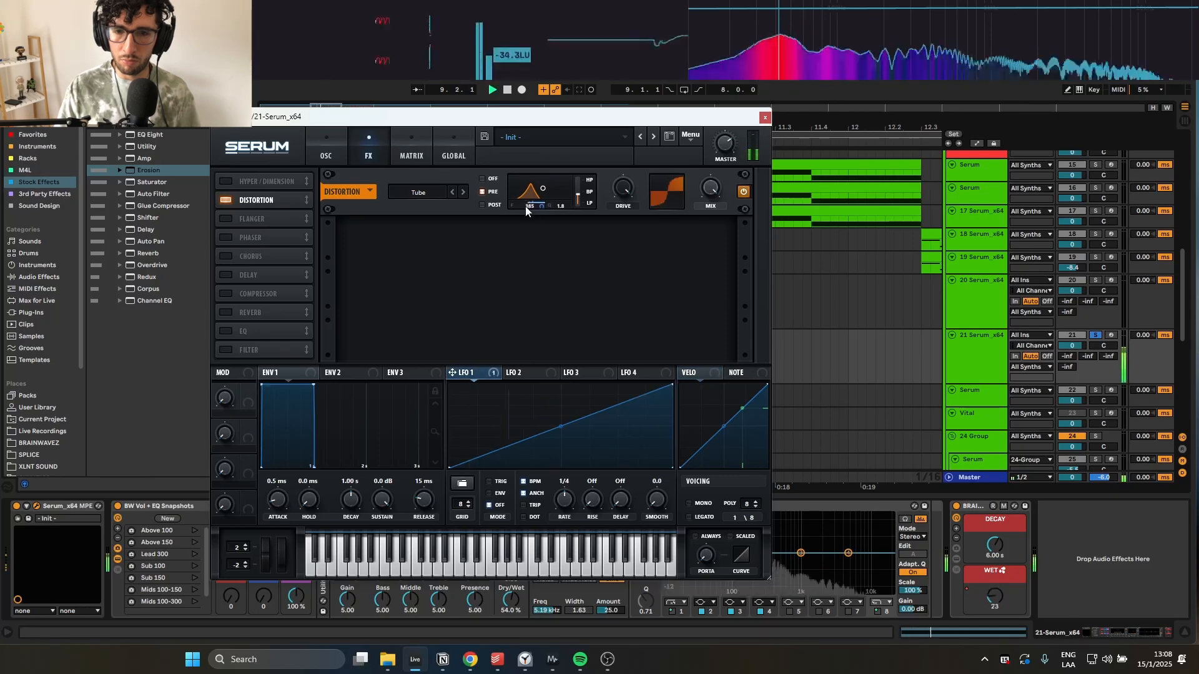
pyautogui.press('space')
pyautogui.press('s')
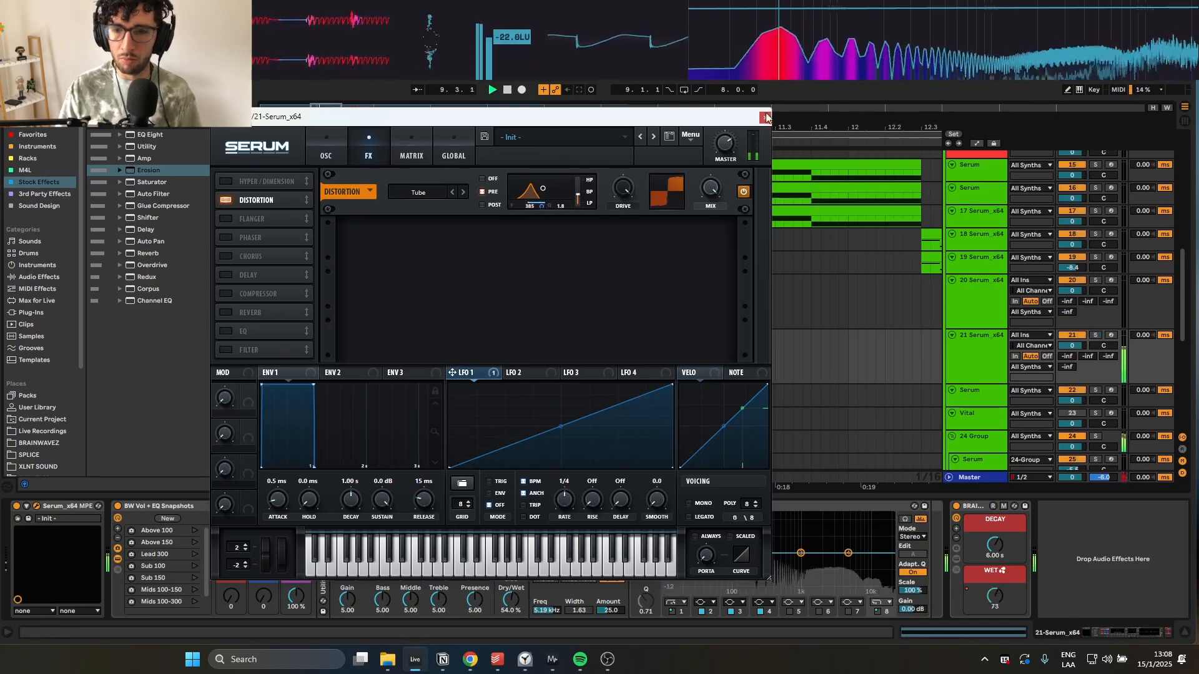
pyautogui.click(767, 117)
pyautogui.click(500, 321)
pyautogui.click(398, 337)
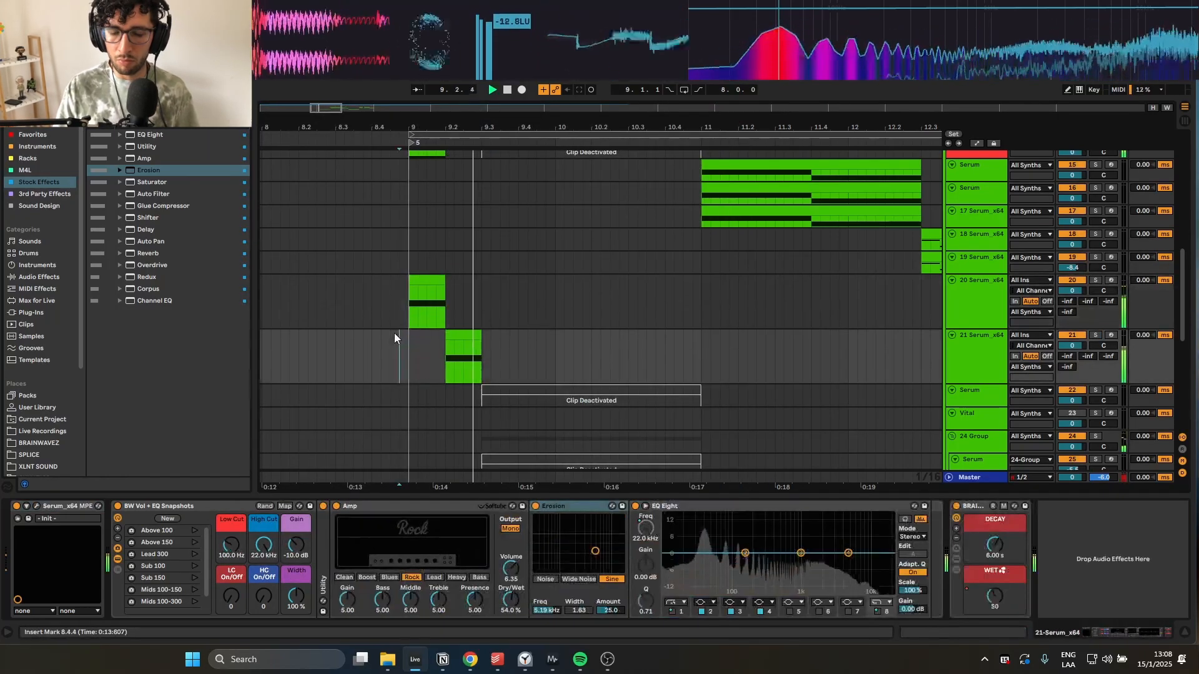
# - Solo track 21, enable Serum's multiband compressor with about 16.7 dB gain, and compare it before and after the distortion, leaving it after
pyautogui.click(464, 343)
pyautogui.press('s')
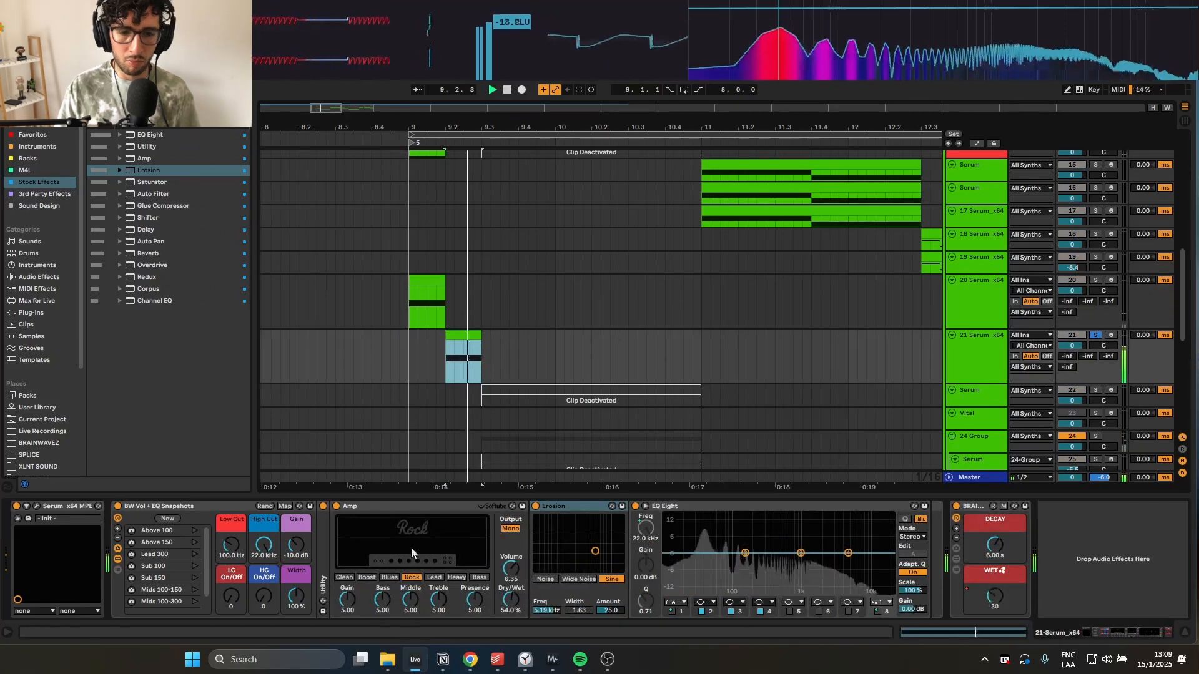
pyautogui.click(36, 506)
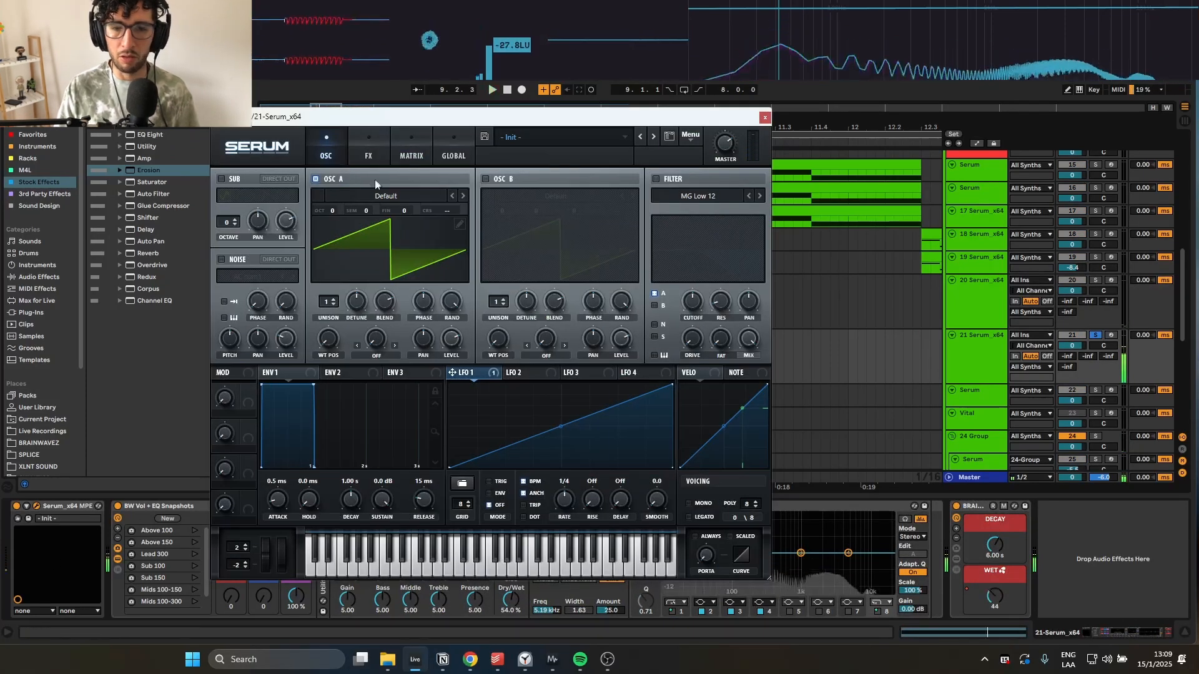
pyautogui.click(369, 153)
pyautogui.click(226, 293)
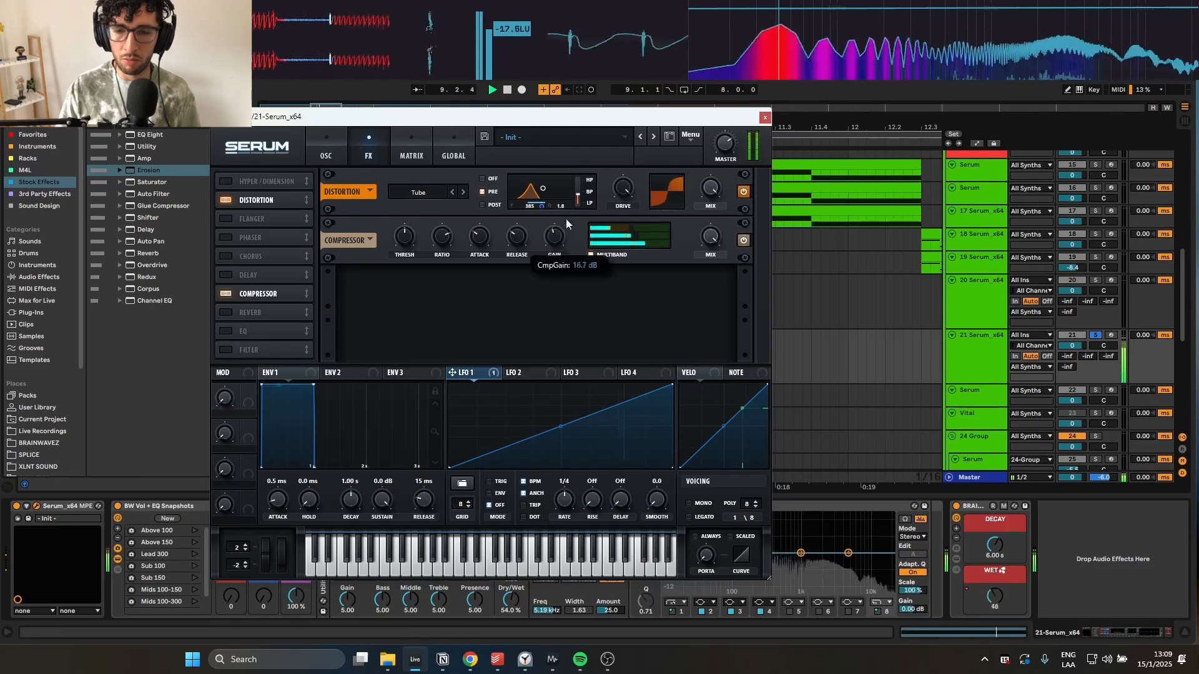
pyautogui.moveTo(218, 295); pyautogui.dragTo(279, 195)
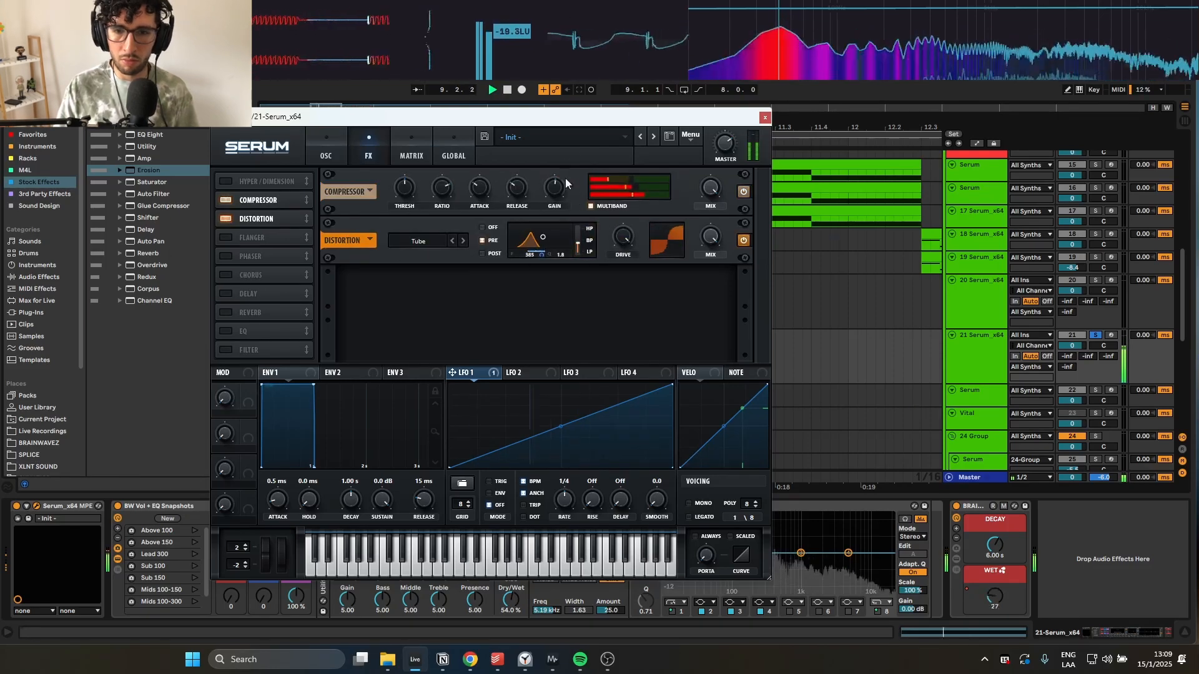
pyautogui.moveTo(258, 201); pyautogui.dragTo(261, 228)
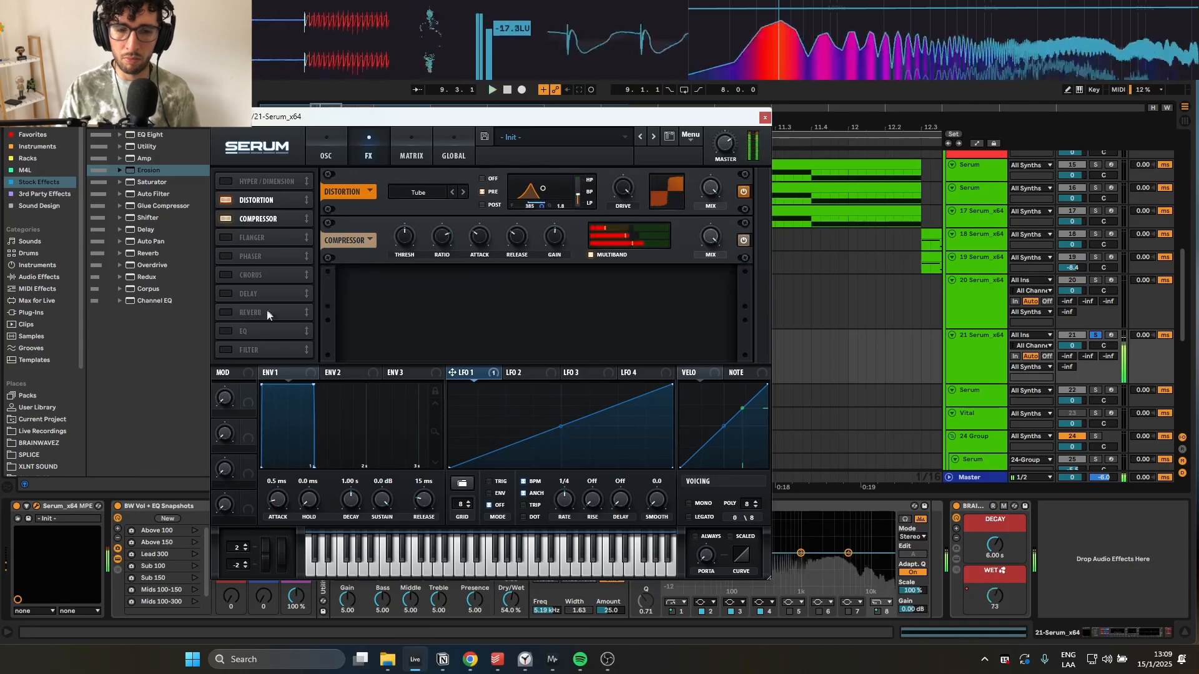
# - Enable the MG Low 12 filter on oscillator A and modulate its cutoff with LFO 1
pyautogui.click(333, 161)
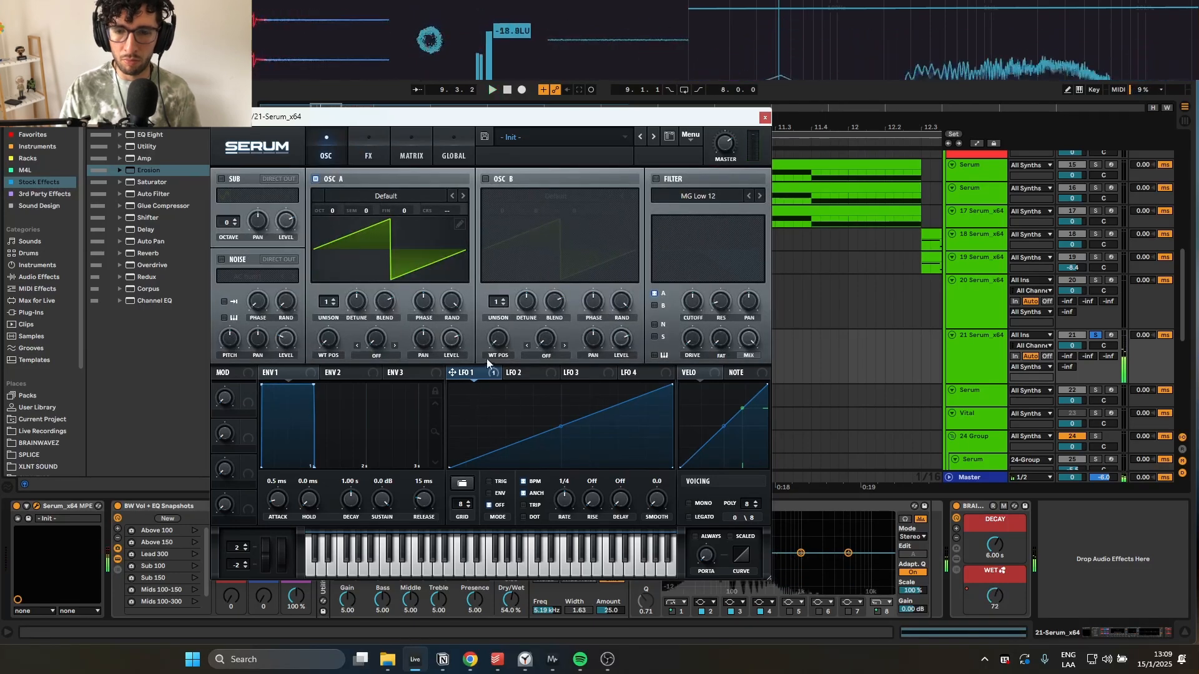
pyautogui.moveTo(452, 372); pyautogui.dragTo(693, 299)
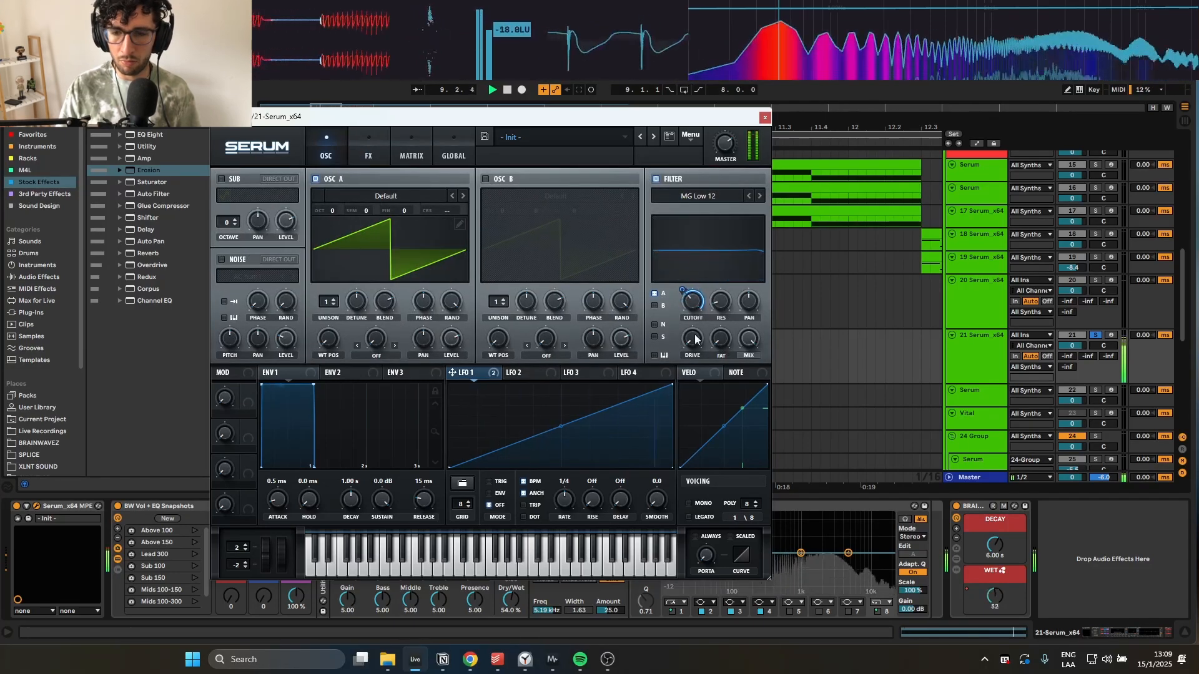
# - Enable oscillator B with the Basic_Cjw wavetable, change its wavetable position, and raise its octave to +1
pyautogui.click(485, 179)
pyautogui.click(555, 196)
pyautogui.moveTo(562, 211)
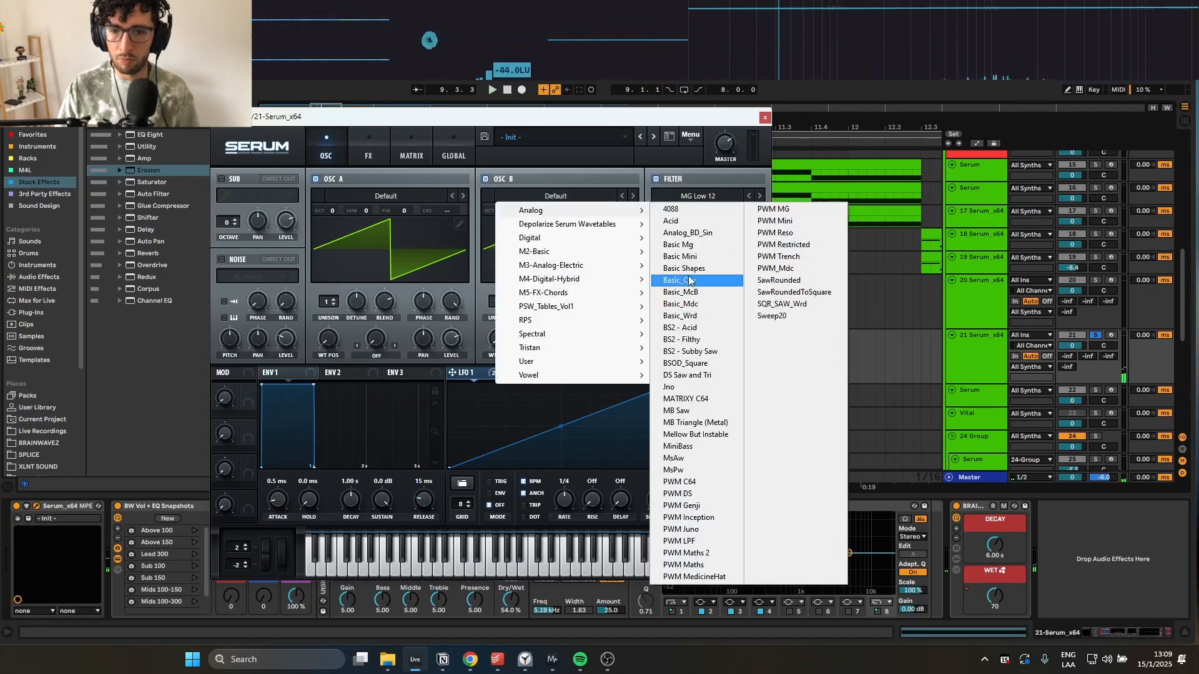
pyautogui.click(689, 281)
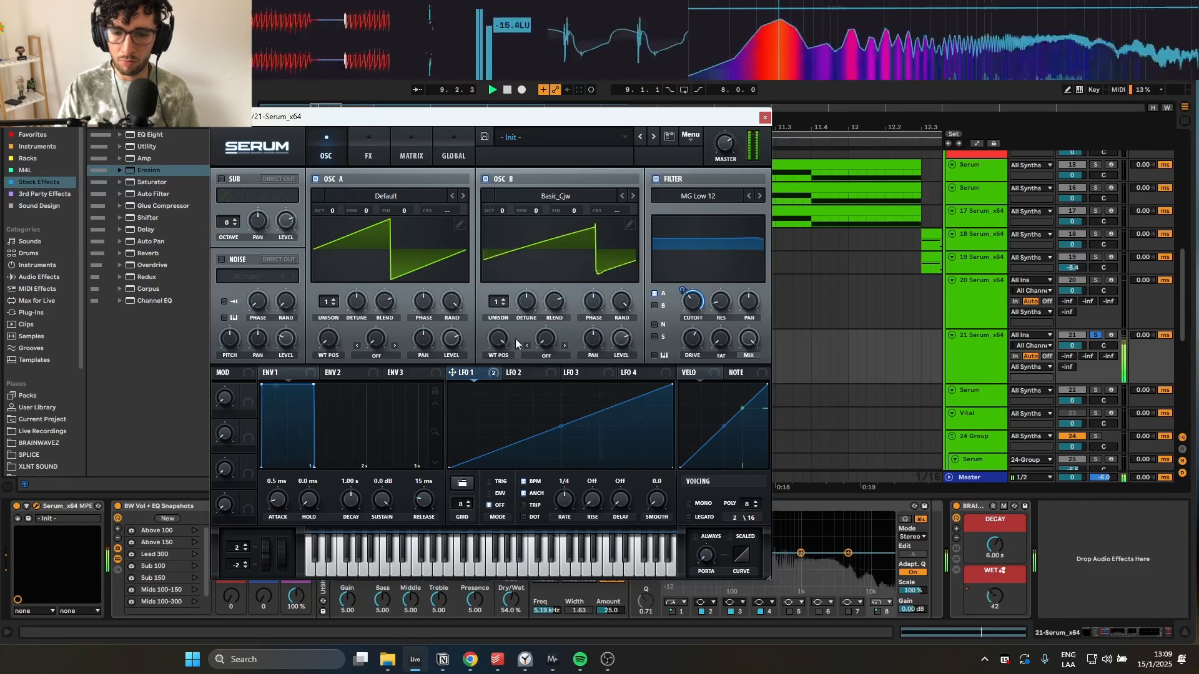
pyautogui.moveTo(498, 344); pyautogui.dragTo(496, 341)
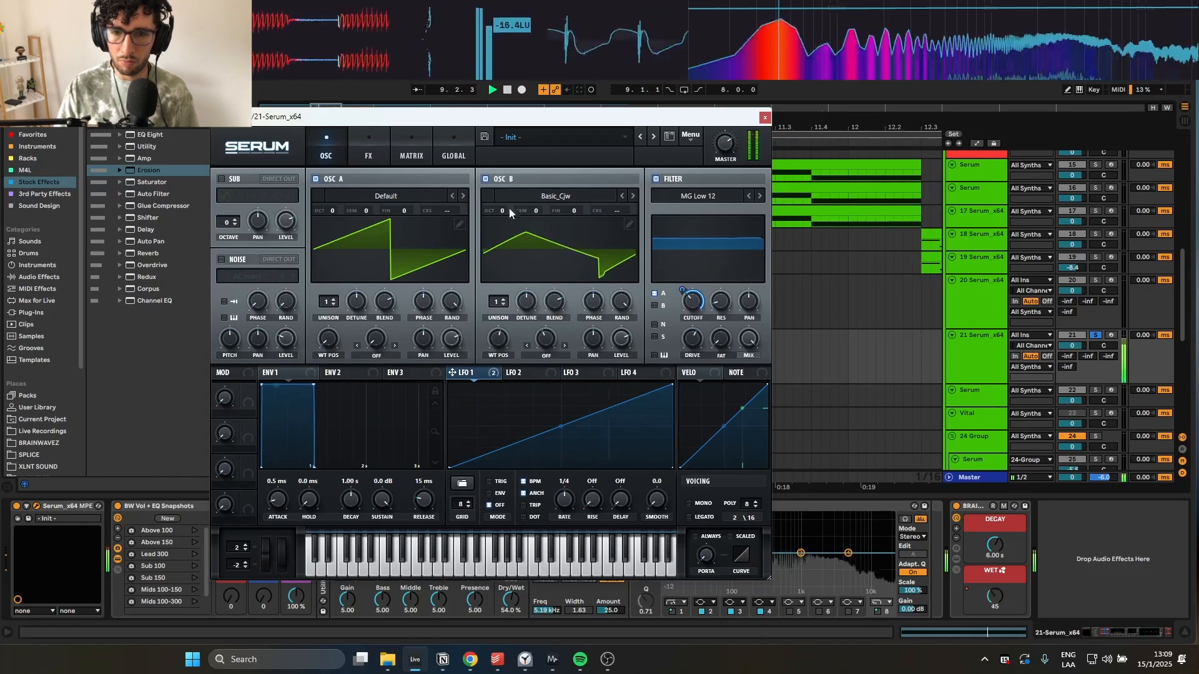
pyautogui.moveTo(503, 211); pyautogui.dragTo(502, 199)
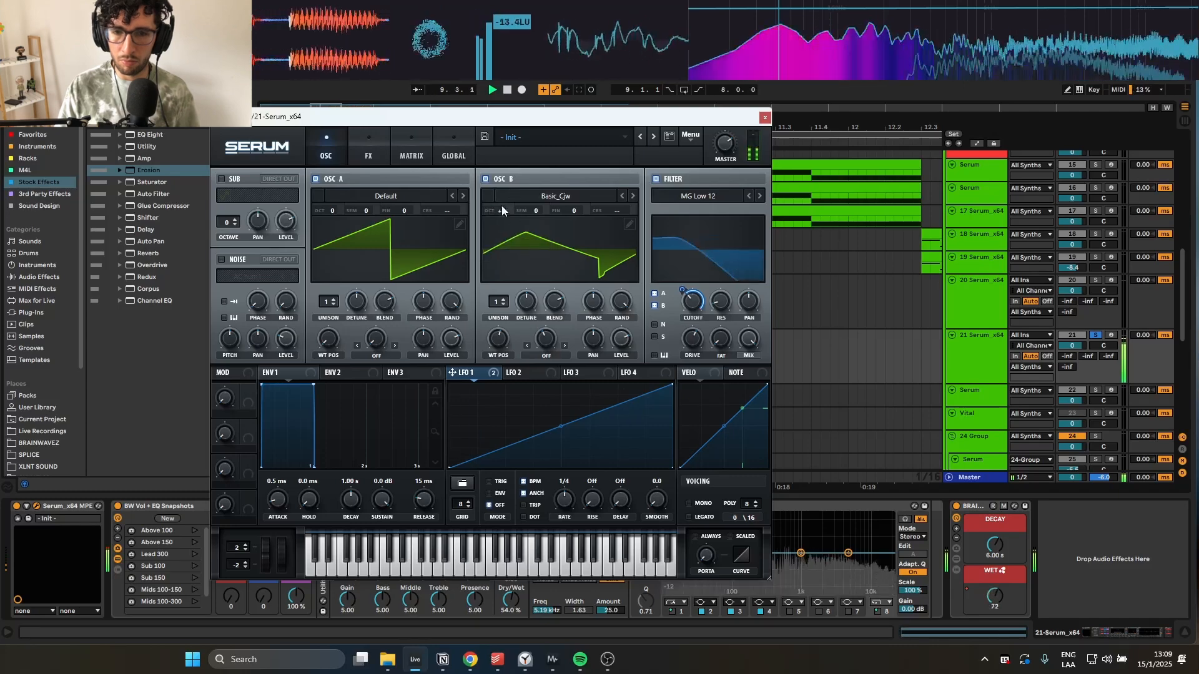
# - Try modulating oscillator B's level with LFO 1, and remove that modulation
pyautogui.moveTo(602, 340); pyautogui.dragTo(622, 340)
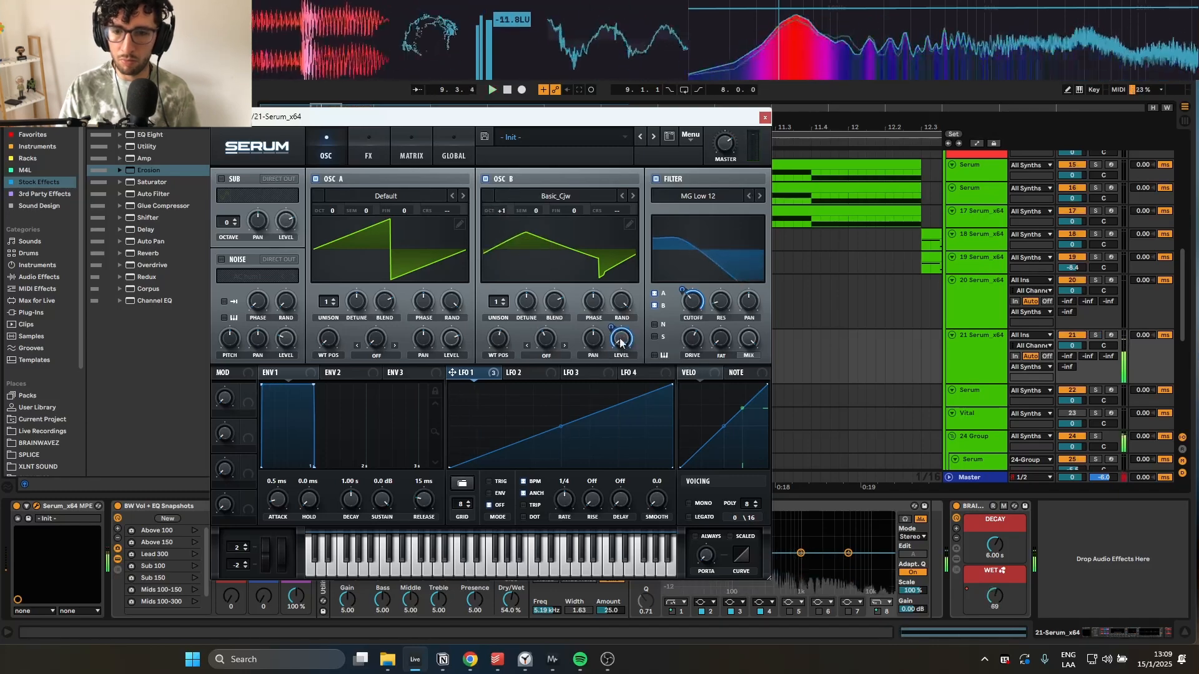
pyautogui.rightClick(622, 341)
pyautogui.click(655, 373)
pyautogui.press('space')
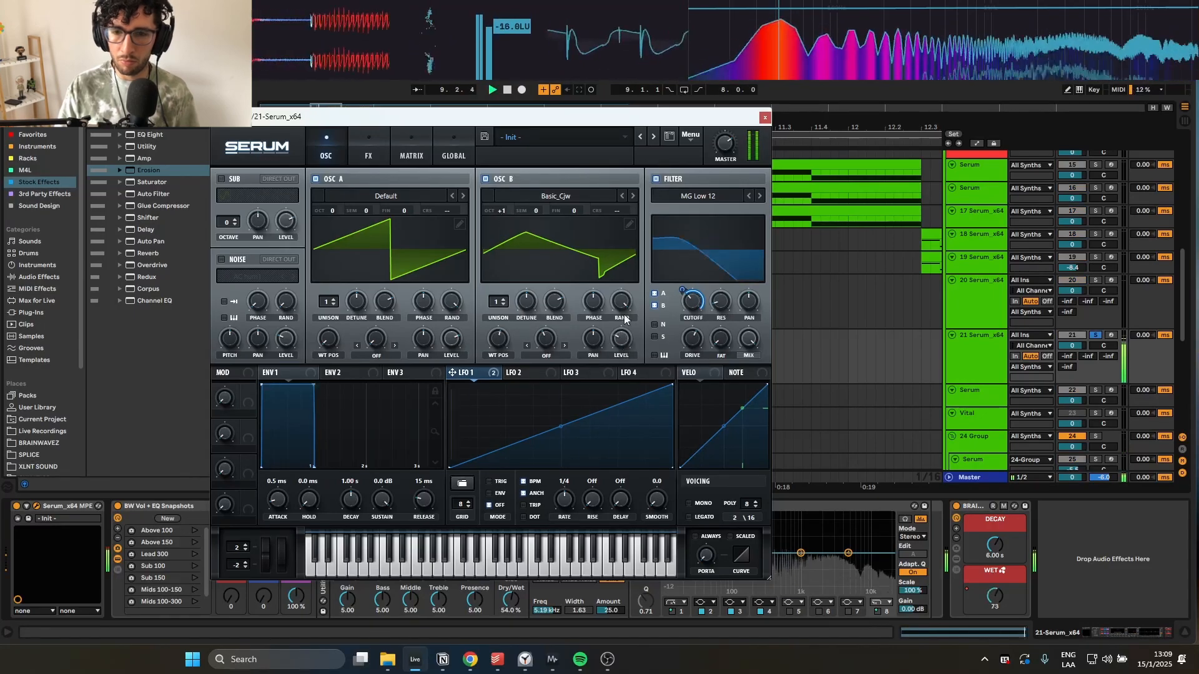
# - Audition the new bass in the full mix, close the Serum window, and play track 21's clips from bar 15
pyautogui.press('s')
pyautogui.press('space')
pyautogui.press('space')
pyautogui.click(765, 117)
pyautogui.click(355, 245)
pyautogui.press('space')
pyautogui.press('space')
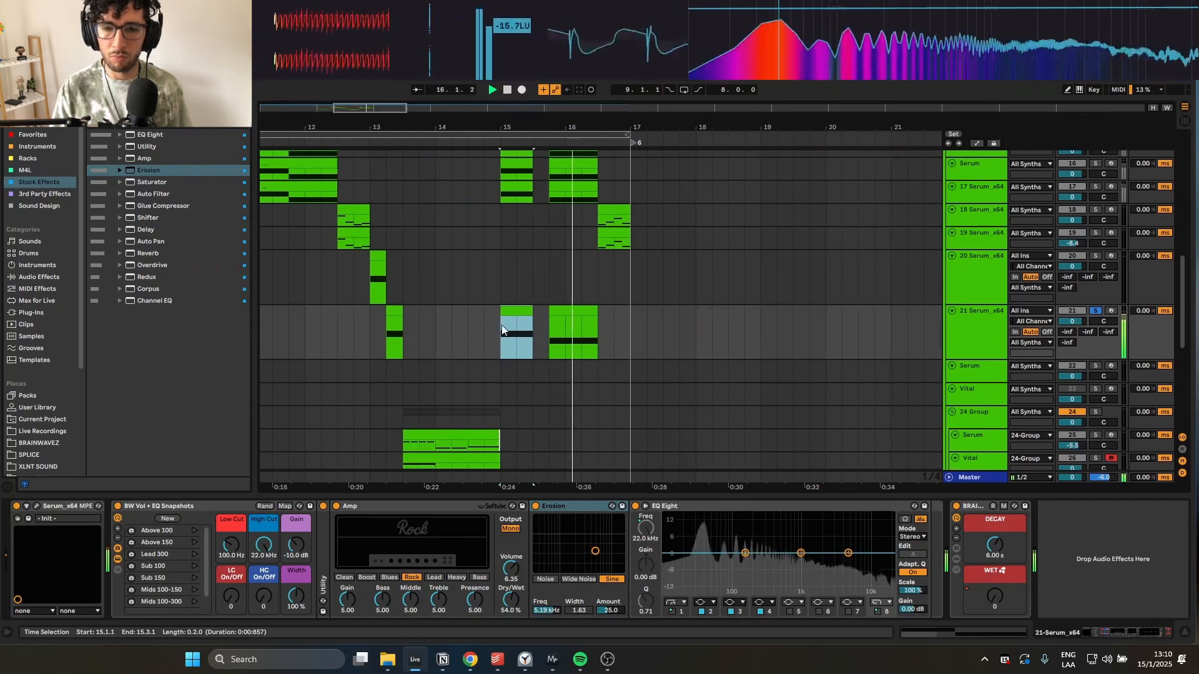
pyautogui.scroll(1, 503, 329)
pyautogui.press('space')
# - Split the bass phrases between track 21 and its duplicate, keeping the clips from bar 15 onward only on track 22
pyautogui.click(995, 391)
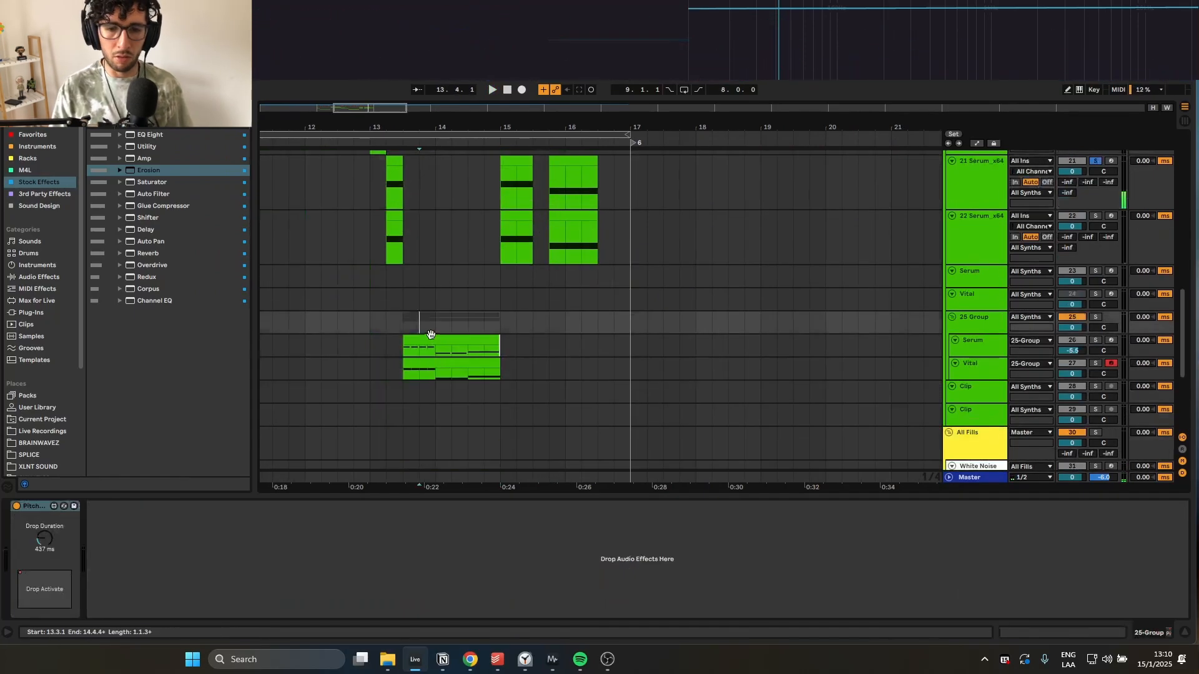
pyautogui.scroll(-1, 431, 335)
pyautogui.scroll(3, 412, 300)
pyautogui.hscroll(-3, 687, 328)
pyautogui.moveTo(756, 351); pyautogui.dragTo(372, 346)
pyautogui.moveTo(666, 283); pyautogui.dragTo(607, 257)
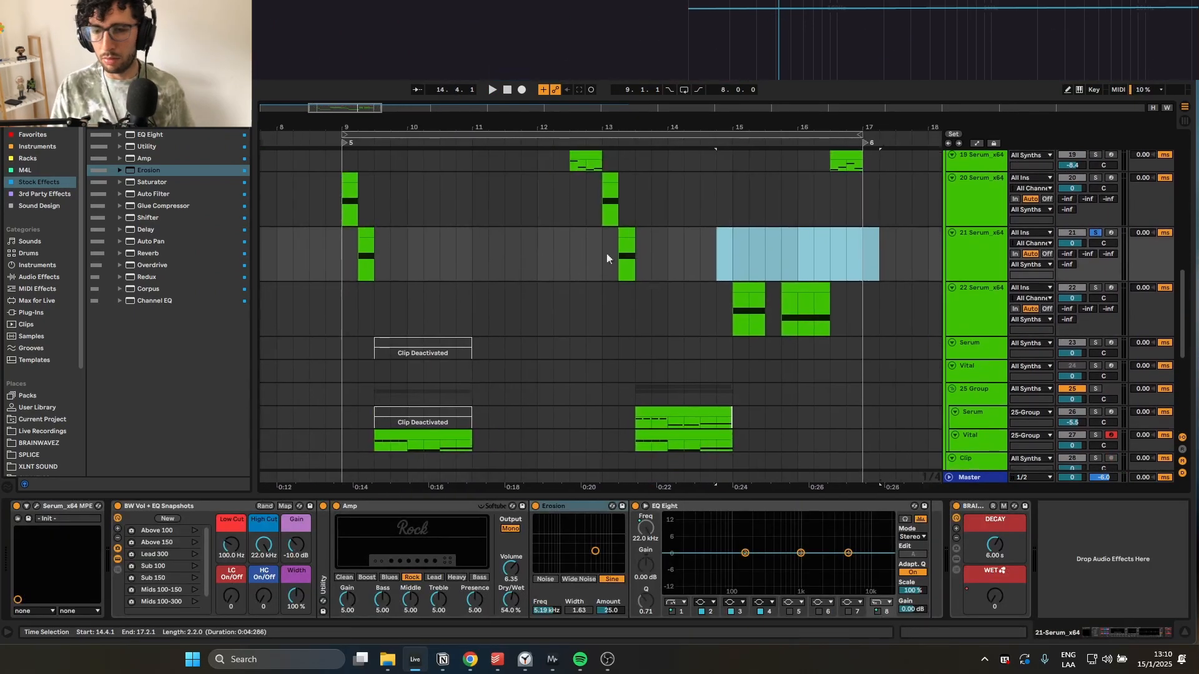
pyautogui.click(746, 279)
pyautogui.click(747, 289)
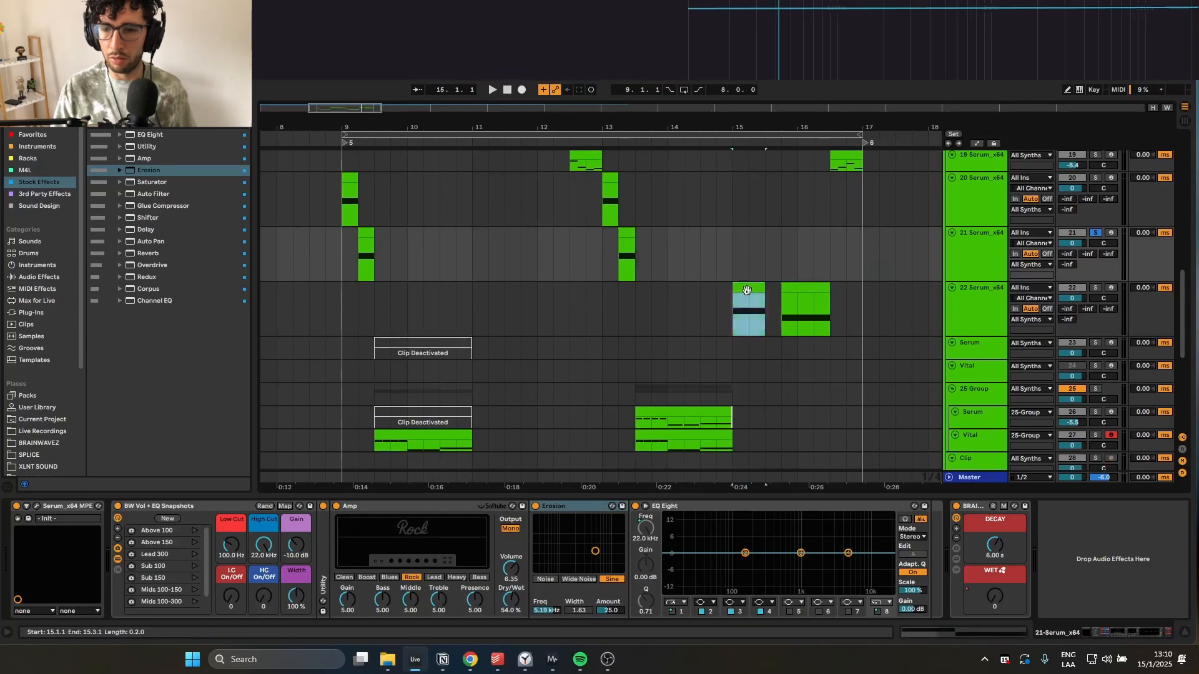
# - Transpose the notes of both track 22 clips up one octave to E2 and D#2, and audition them soloed
pyautogui.press('s')
pyautogui.press('space')
pyautogui.press('space')
pyautogui.moveTo(700, 303); pyautogui.dragTo(838, 305)
pyautogui.press('space')
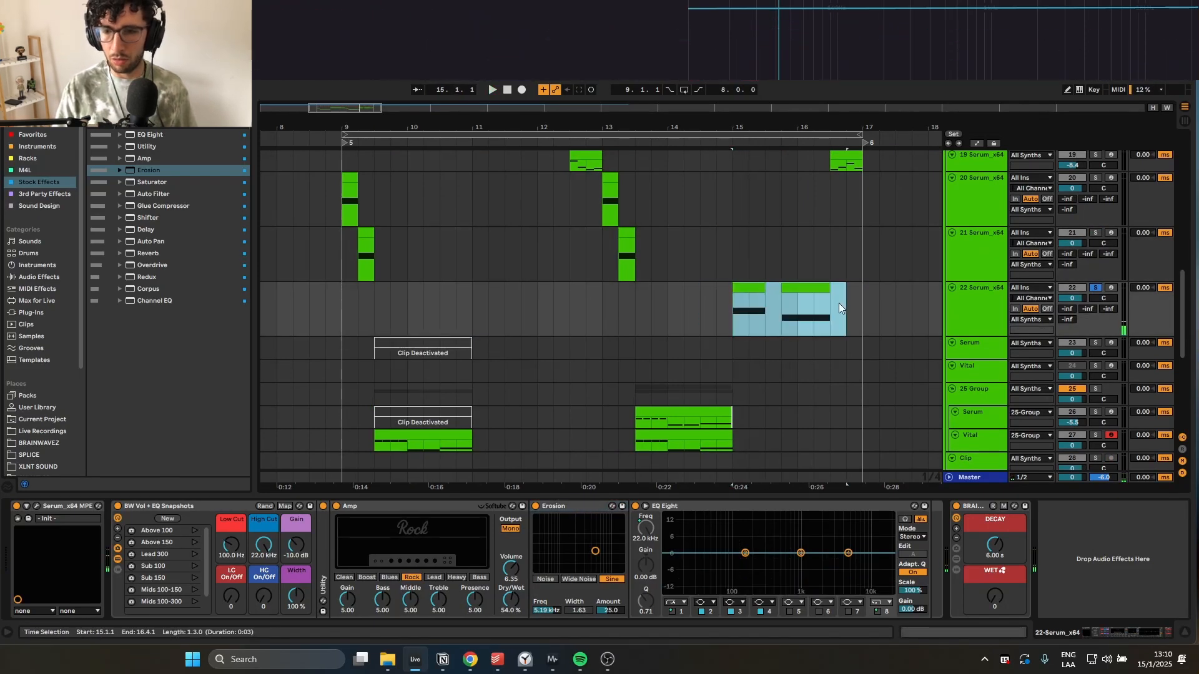
pyautogui.hotkey('shift', 'Tab')
pyautogui.click(436, 513)
pyautogui.scroll(-1, 427, 509)
pyautogui.hotkey('ctrl', 'a')
pyautogui.scroll(-4, 432, 507)
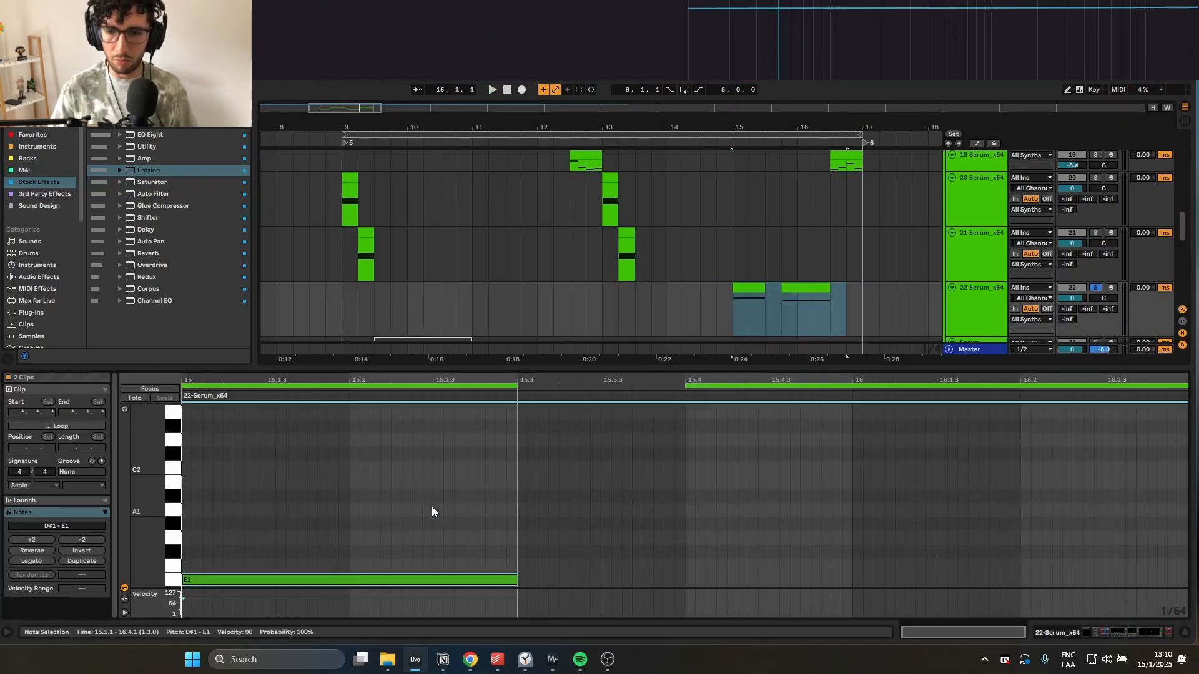
pyautogui.press('space')
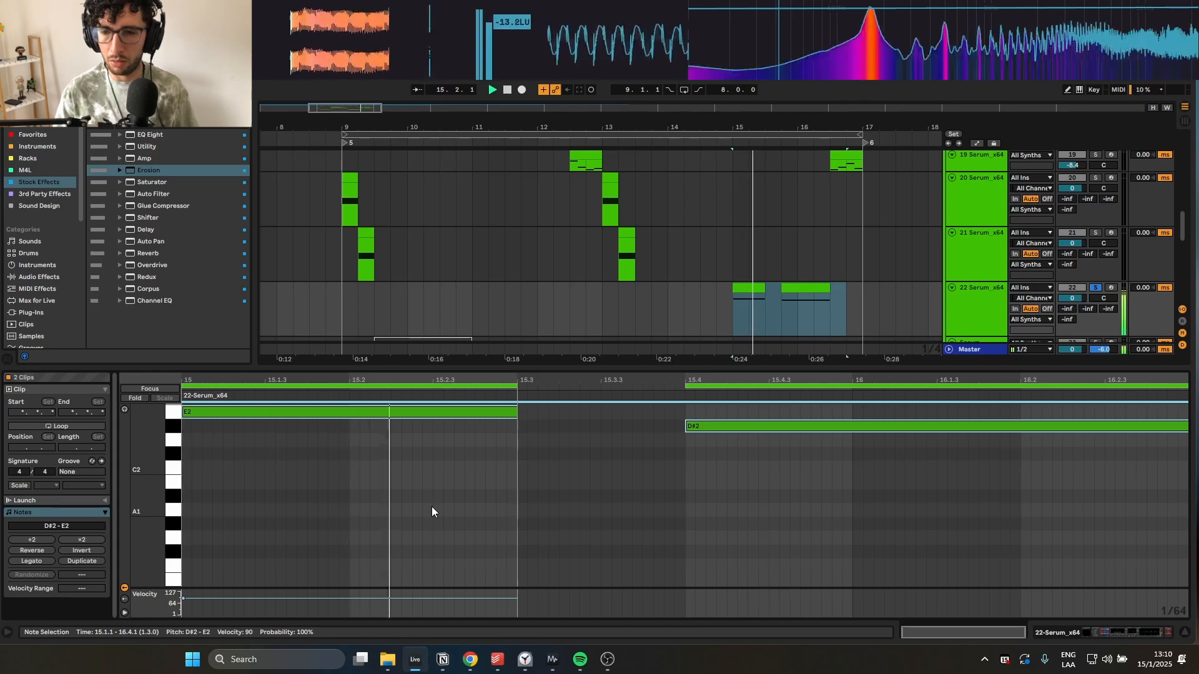
pyautogui.hotkey('shift', 'Tab')
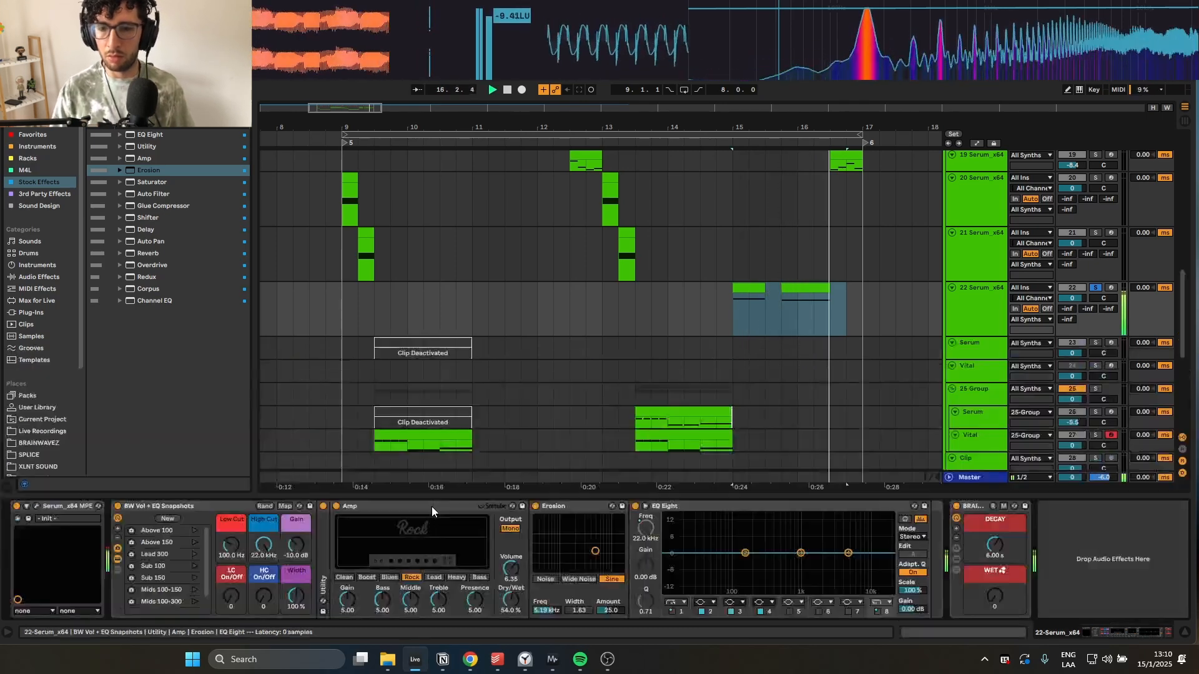
pyautogui.press('space')
# - Inspect track 22's Serum patch, and audition the bar 15 clip on track 16 to compare the bass layers
pyautogui.click(742, 289)
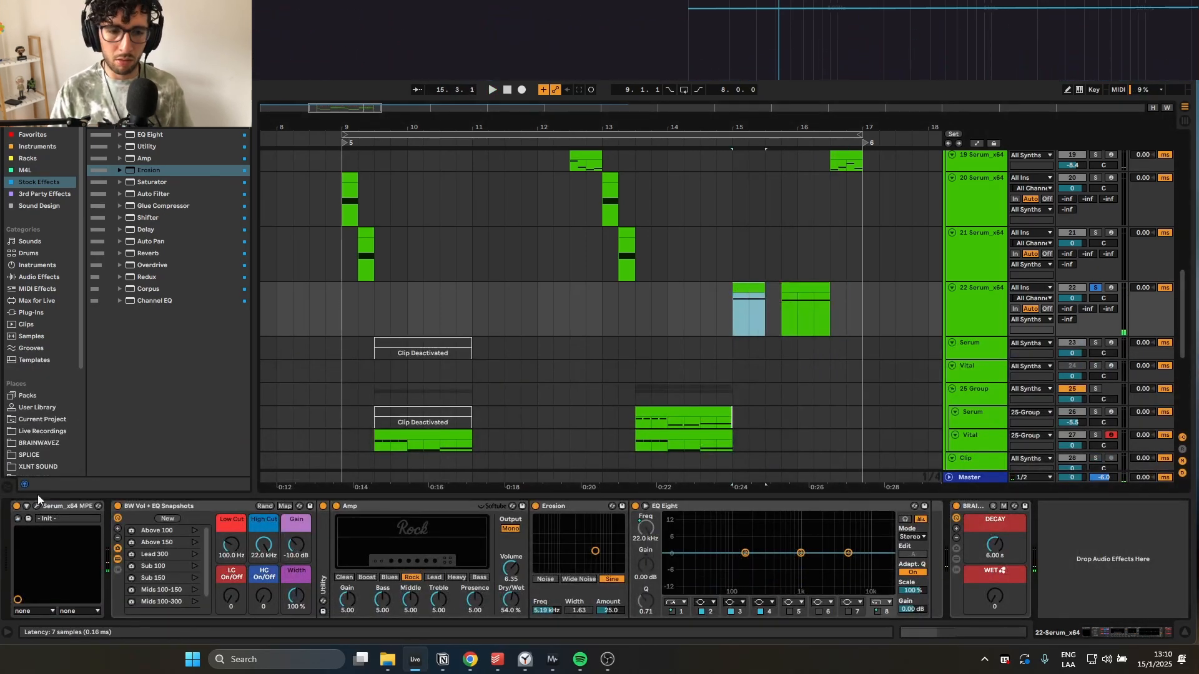
pyautogui.hotkey('ctrl', 'alt', 'p')
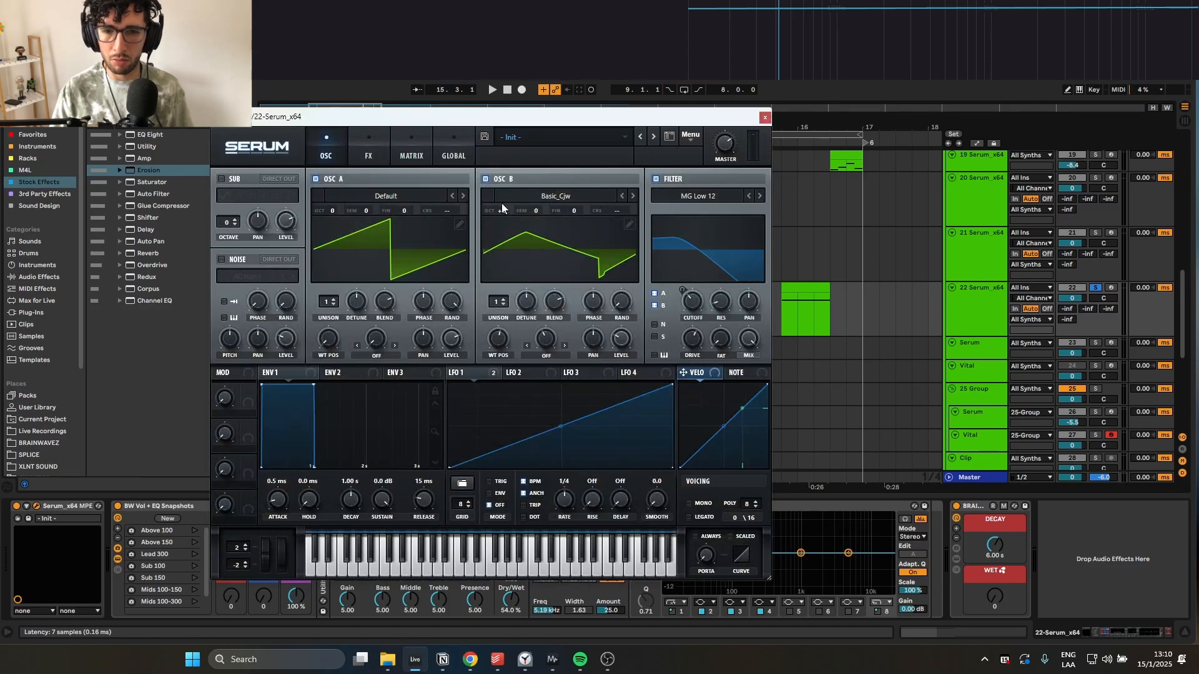
pyautogui.click(763, 119)
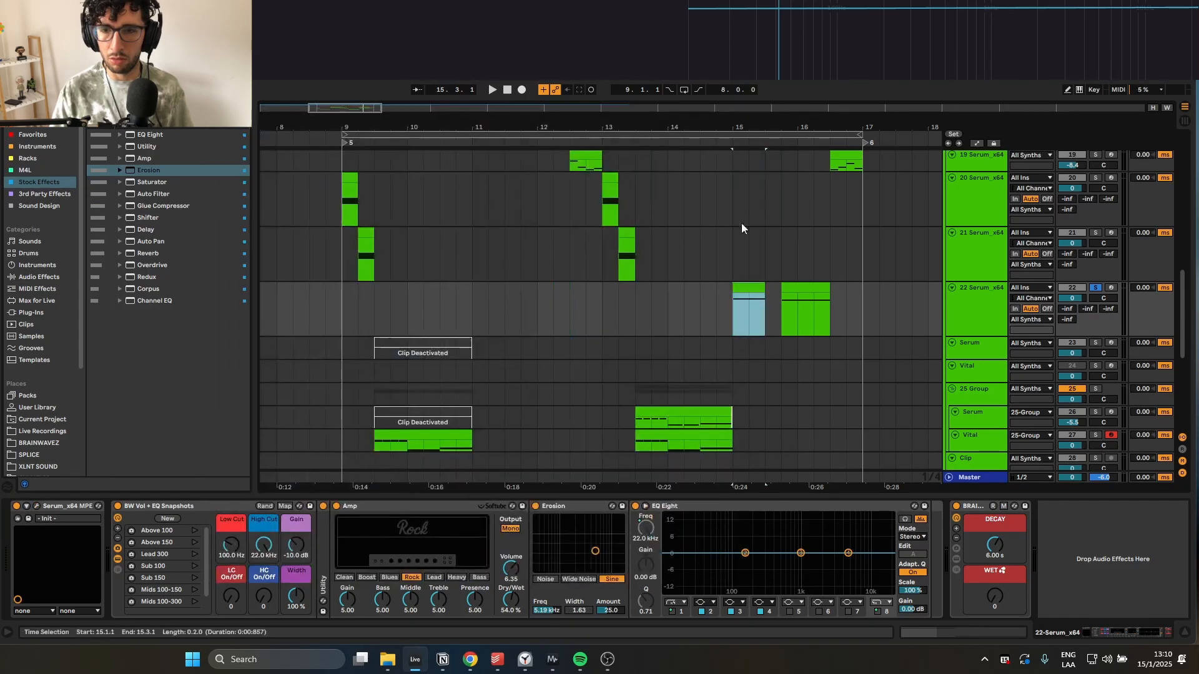
pyautogui.scroll(5, 740, 223)
pyautogui.scroll(-2, 717, 370)
pyautogui.click(741, 337)
pyautogui.press('space')
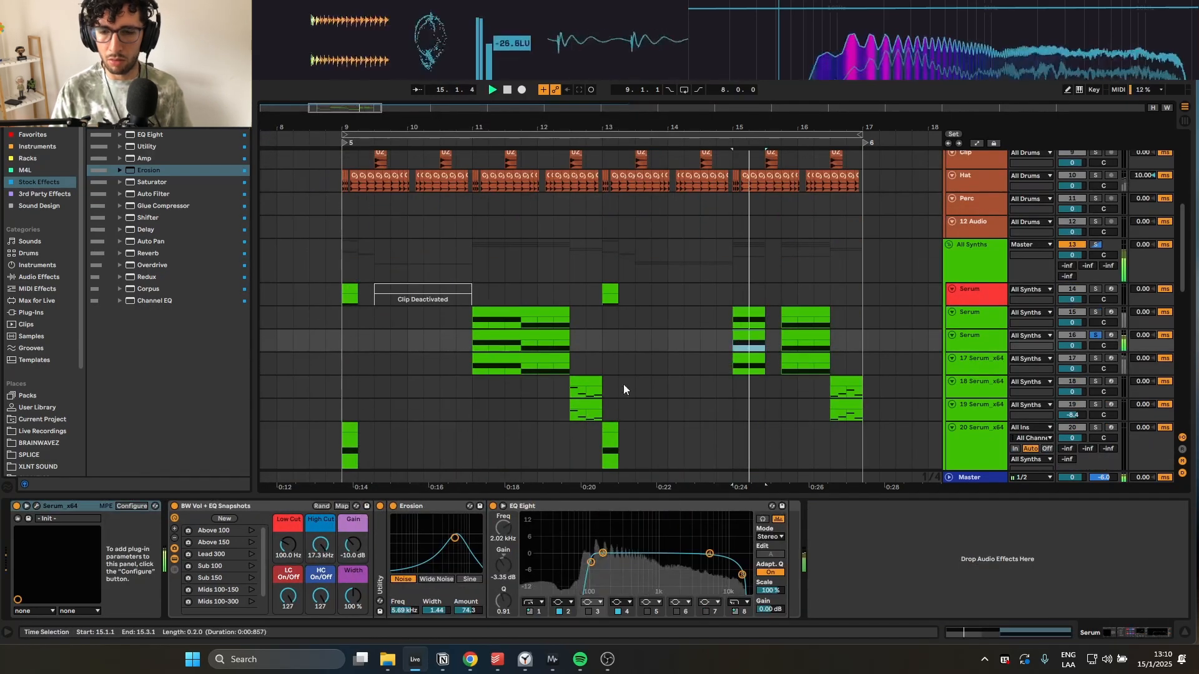
pyautogui.click(737, 370)
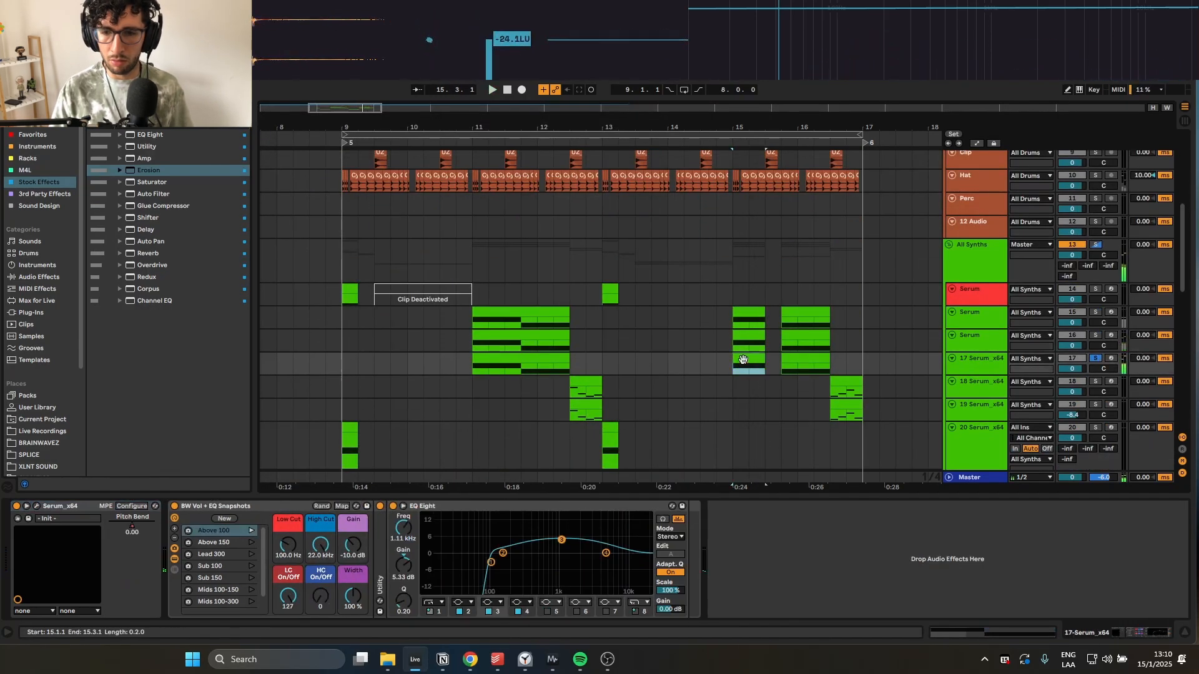
# - Remove LFO 1's modulations in track 22's Serum, and reshape LFO 1 into a fast rise with a steep curved decay
pyautogui.click(38, 506)
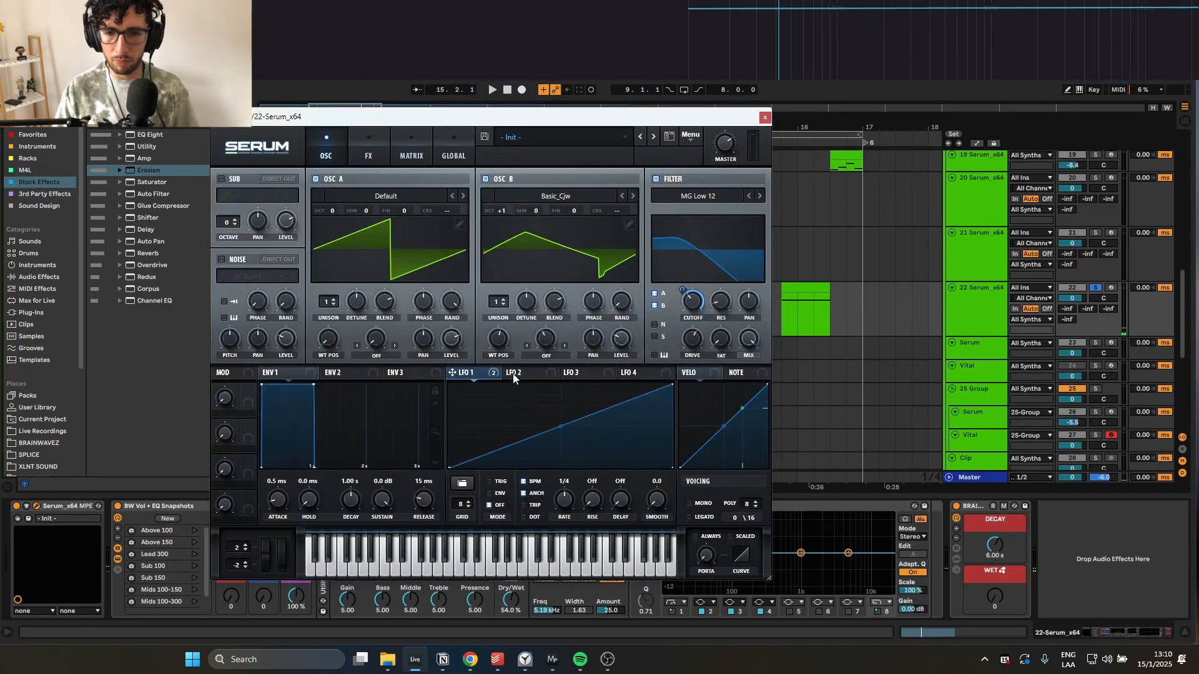
pyautogui.rightClick(493, 373)
pyautogui.click(512, 432)
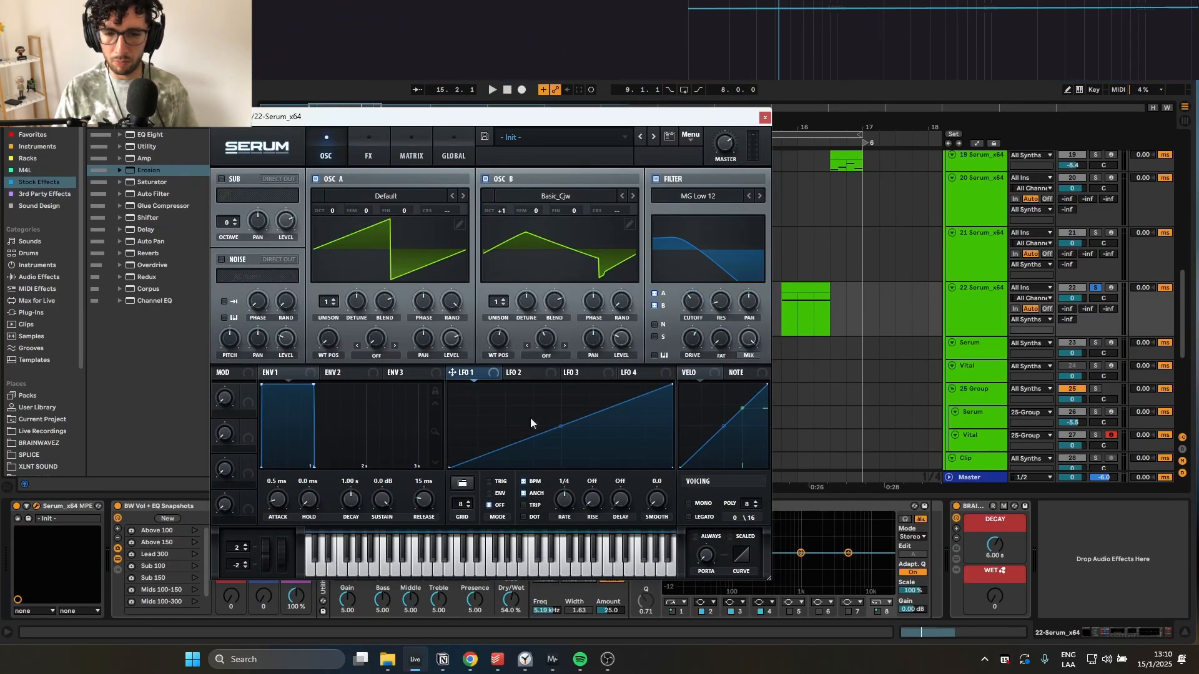
pyautogui.moveTo(554, 387); pyautogui.dragTo(475, 379)
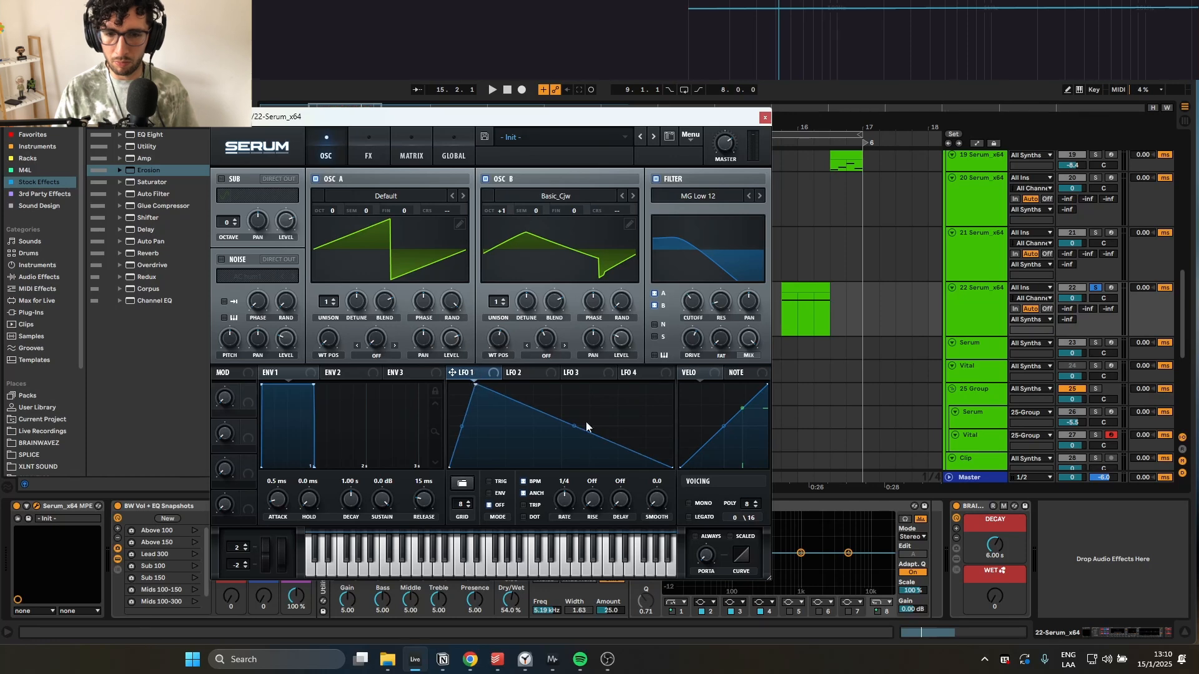
pyautogui.moveTo(572, 445); pyautogui.dragTo(571, 444)
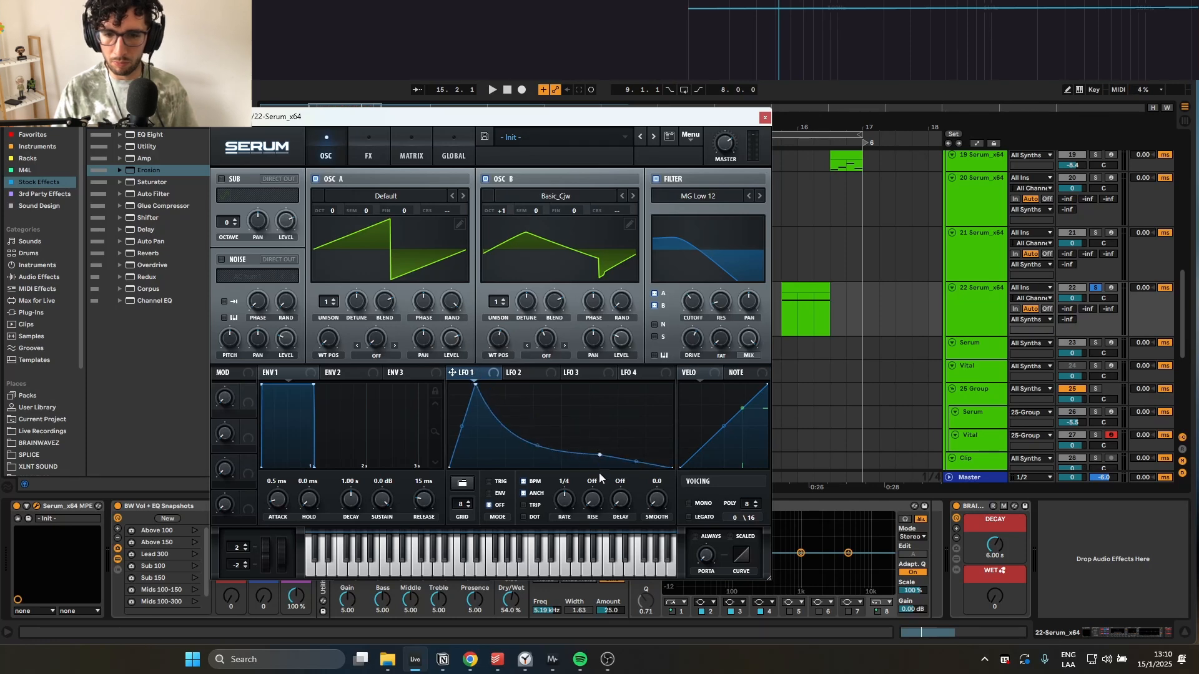
# - Set LFO 1 to trigger mode at a 1/16 rate, assign it to the filter cutoff, and adjust the cutoff and modulation depth
pyautogui.moveTo(566, 503); pyautogui.dragTo(565, 492)
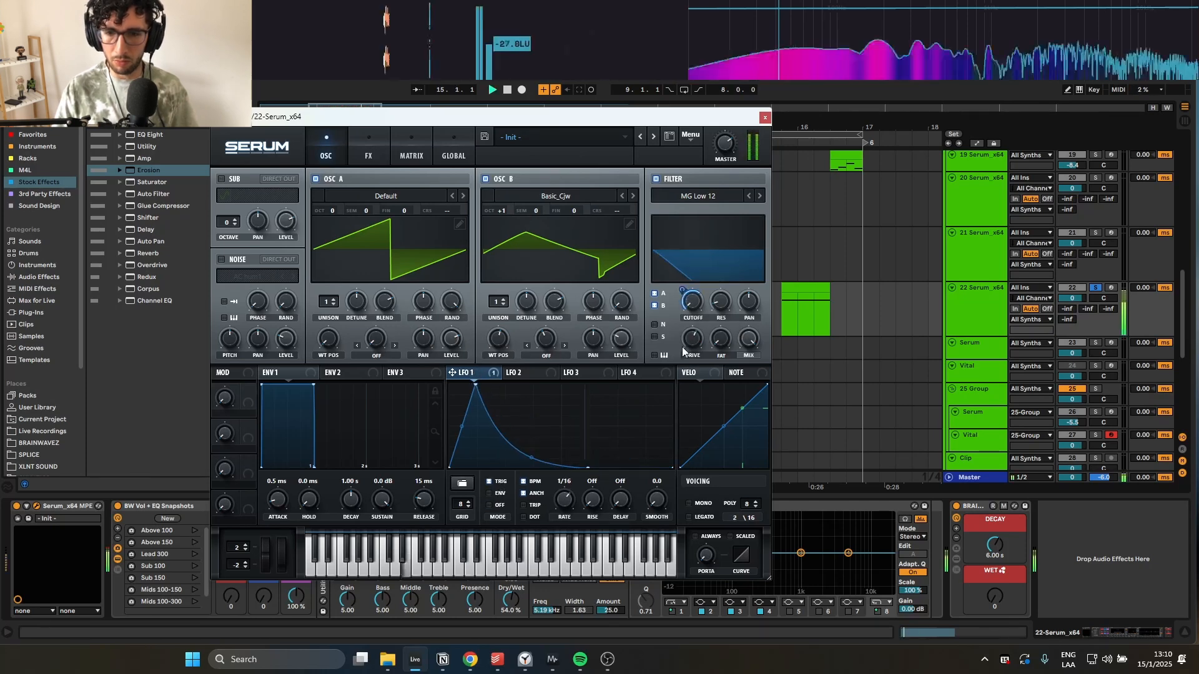
pyautogui.moveTo(683, 291); pyautogui.dragTo(684, 277)
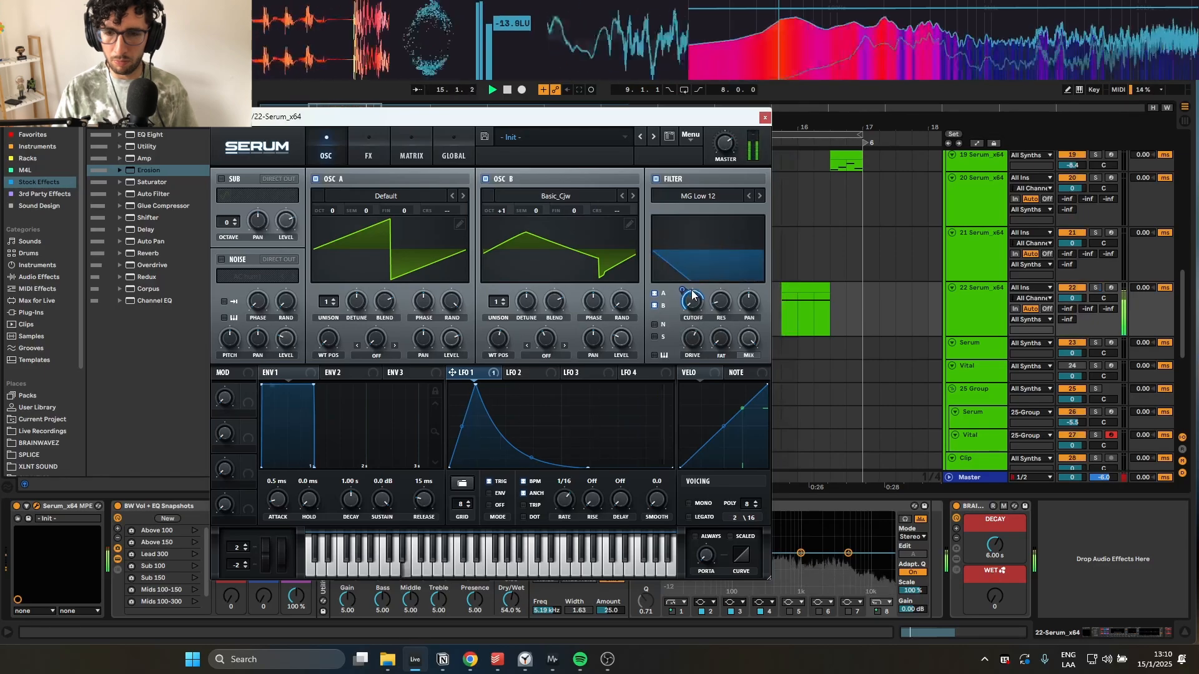
pyautogui.moveTo(693, 311); pyautogui.dragTo(693, 305)
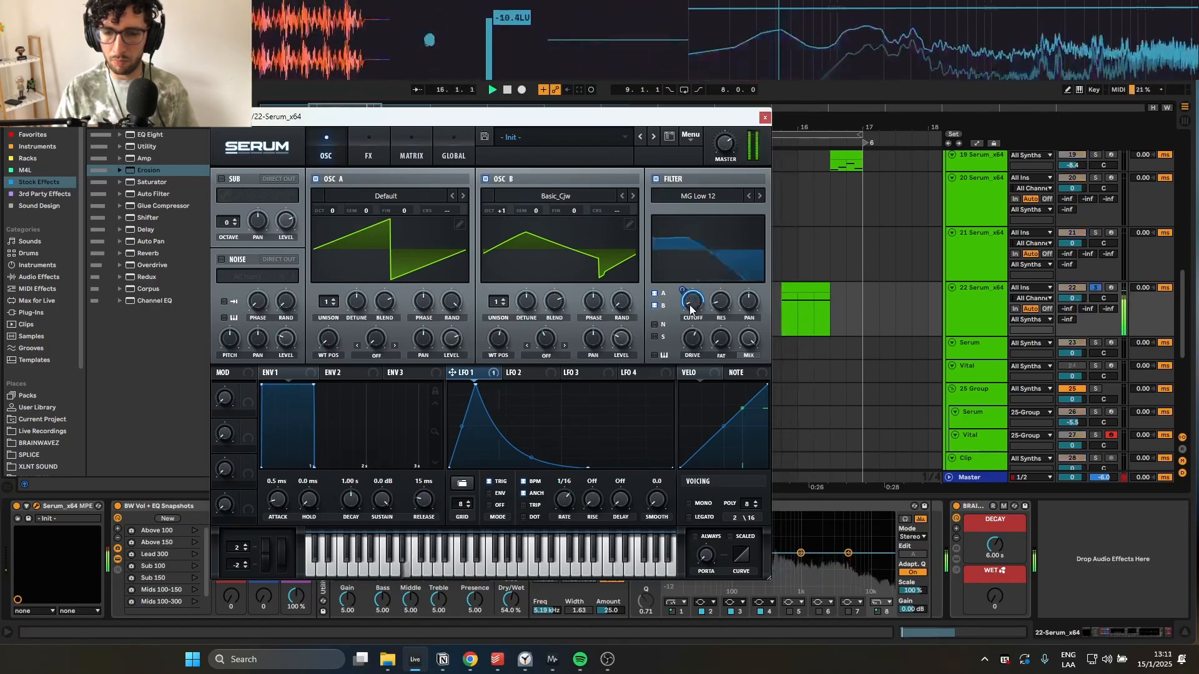
# - Raise LFO 1's smoothing to 40.4 and flatten the decay curve of its shape
pyautogui.moveTo(656, 499); pyautogui.dragTo(652, 490)
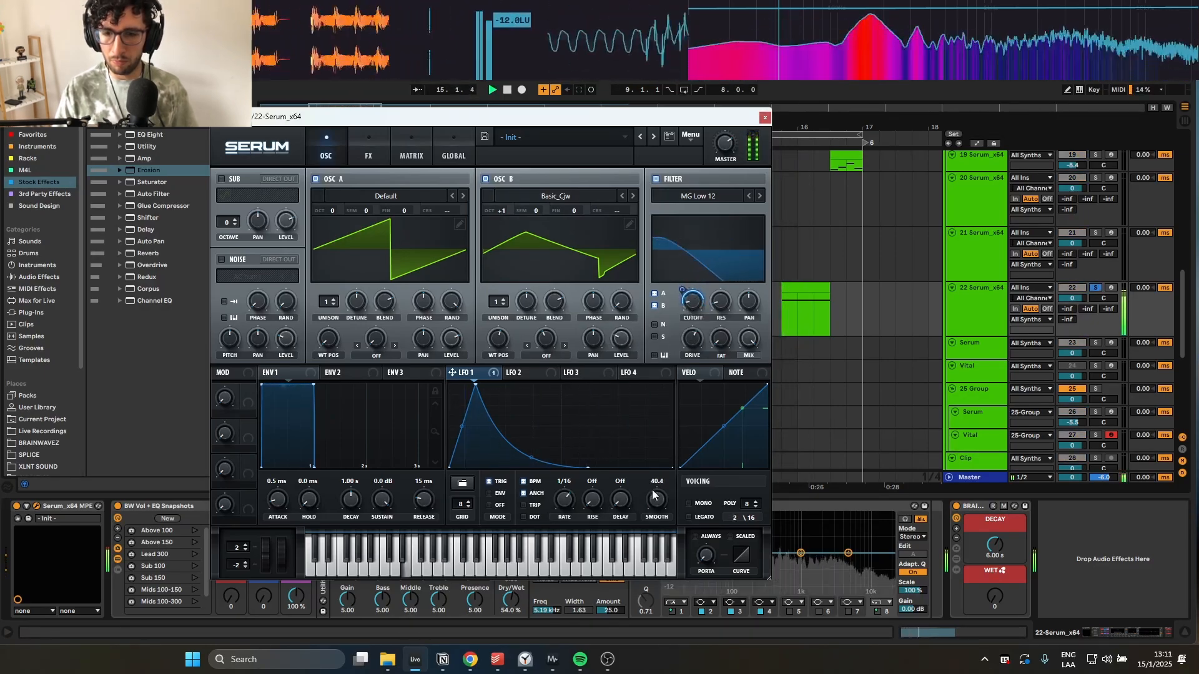
pyautogui.moveTo(585, 467); pyautogui.dragTo(673, 468)
pyautogui.moveTo(575, 460)
pyautogui.mouseDown()
pyautogui.moveTo(572, 424)
pyautogui.moveTo(574, 439)
pyautogui.mouseUp()
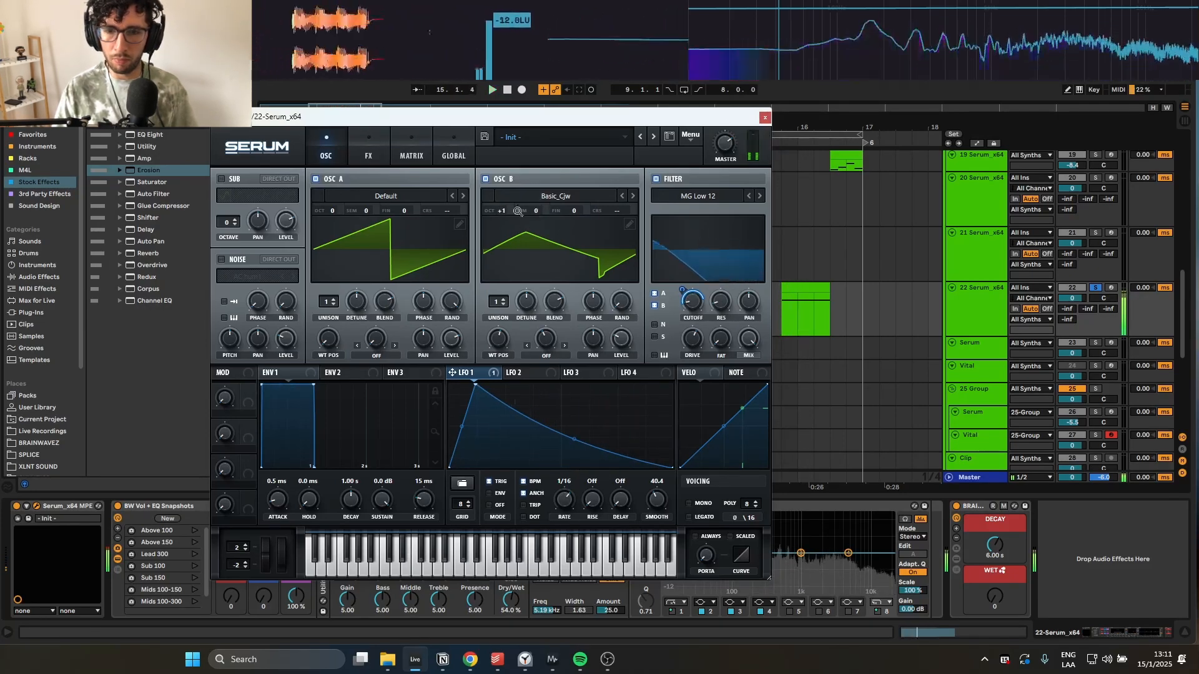
# - Tune oscillator B to +4 octaves and +7 semitones, and modulate its level with LFO 1
pyautogui.moveTo(333, 212)
pyautogui.mouseDown()
pyautogui.moveTo(342, 189)
pyautogui.moveTo(329, 226)
pyautogui.mouseUp()
pyautogui.moveTo(535, 211); pyautogui.dragTo(541, 180)
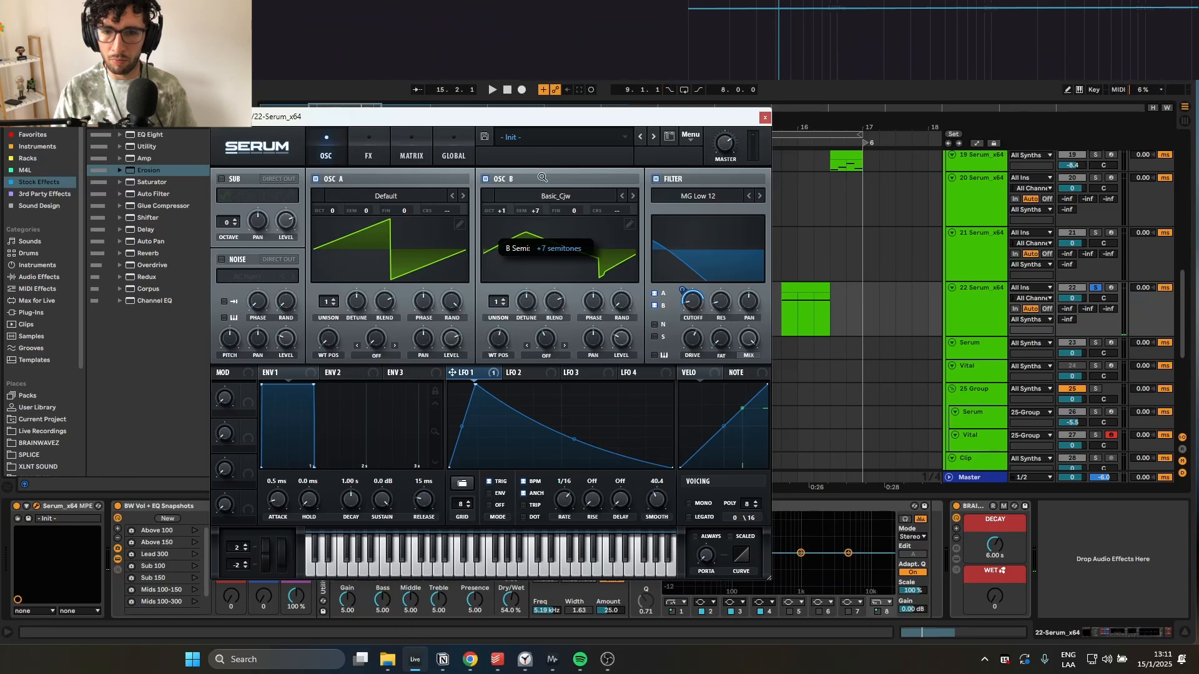
pyautogui.press('space')
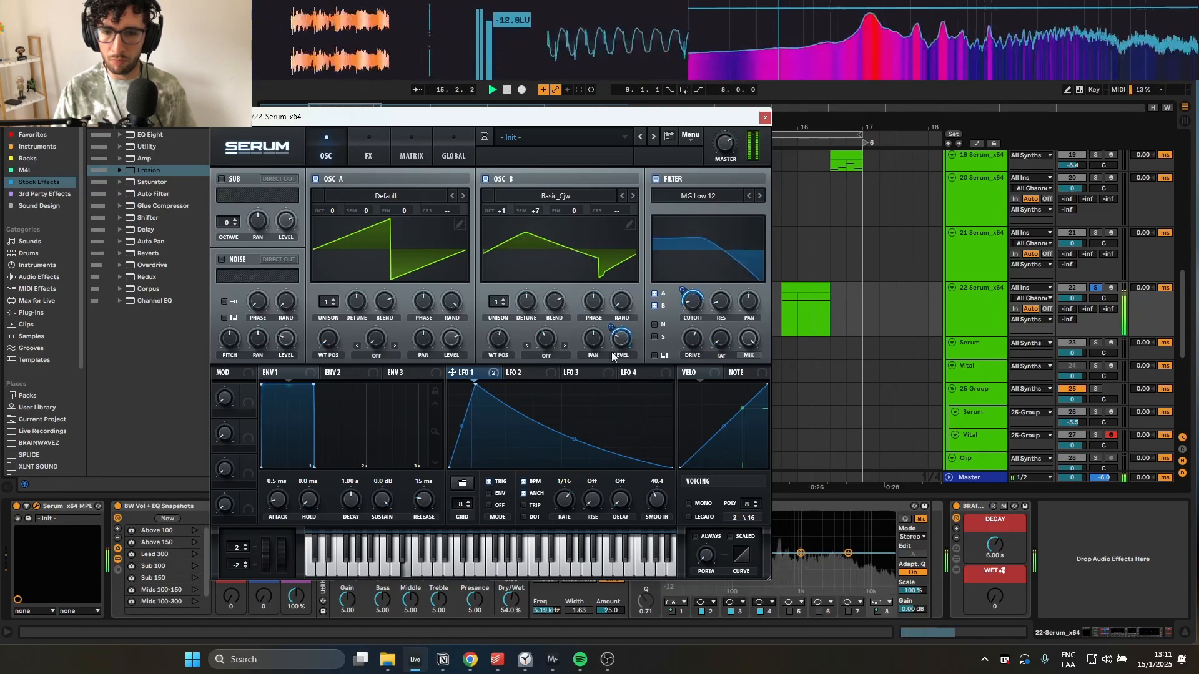
pyautogui.moveTo(486, 214); pyautogui.dragTo(504, 194)
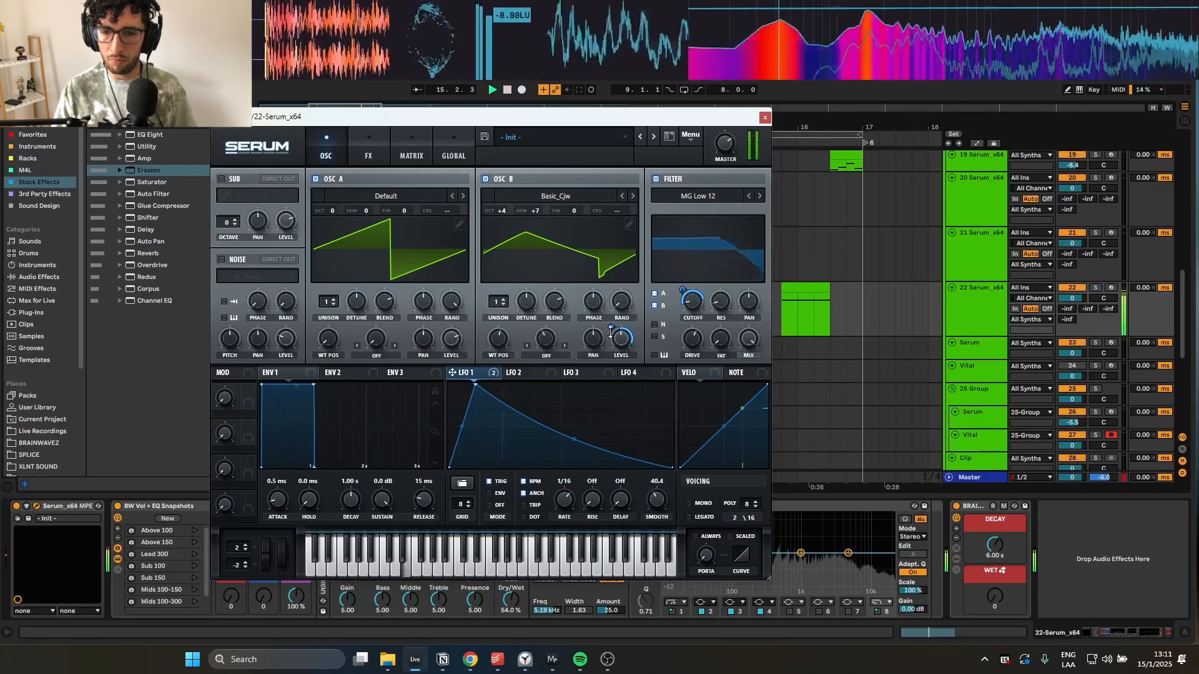
# - Close Serum, turn on the low cut in track 22's BW Vol + EQ Snapshots rack, and set it to 300 Hz
pyautogui.press('s')
pyautogui.press('space')
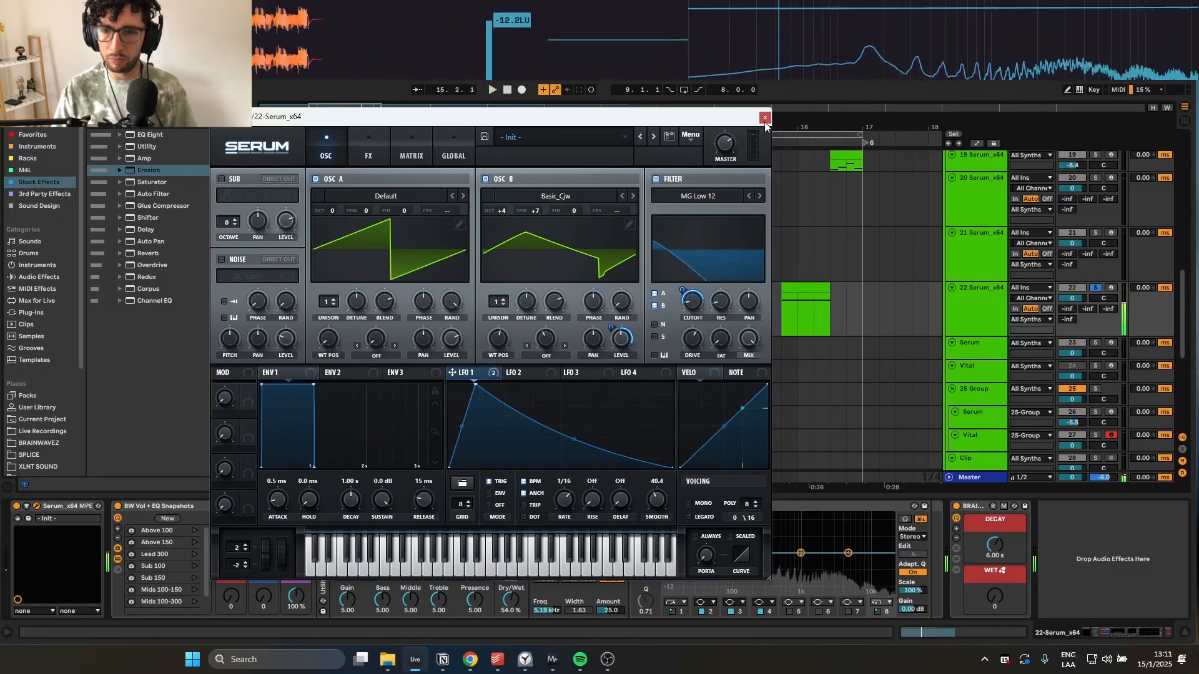
pyautogui.click(764, 118)
pyautogui.press('space')
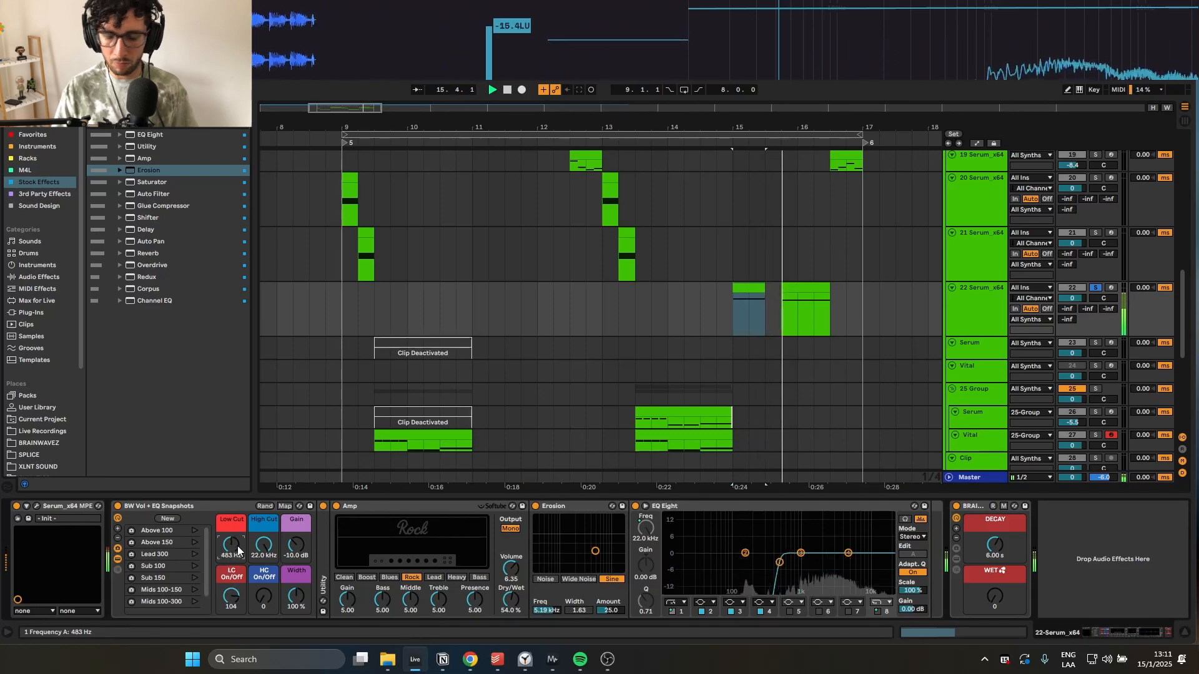
pyautogui.write('300')
pyautogui.press('Return')
pyautogui.press('space')
pyautogui.press('space')
pyautogui.press('space')
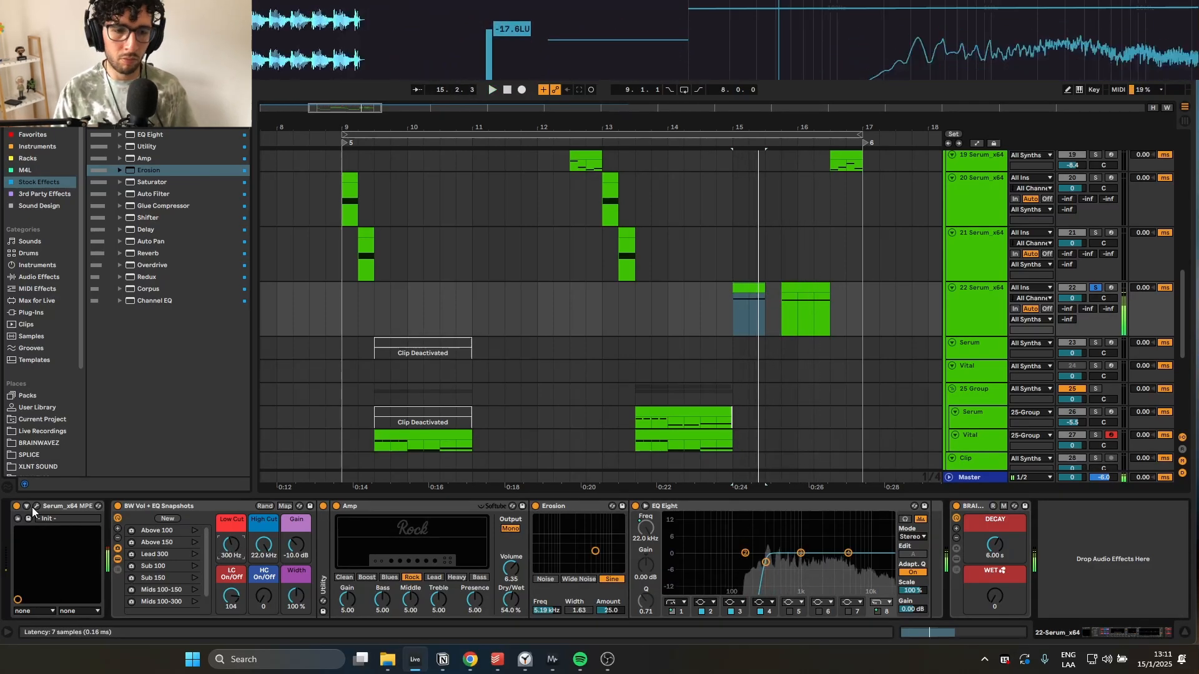
pyautogui.press('space')
# - Reopen track 22's Serum, set oscillator A to 5 unison voices, and reset oscillator B's octave and semitones to 0
pyautogui.click(35, 508)
pyautogui.moveTo(324, 304); pyautogui.dragTo(332, 272)
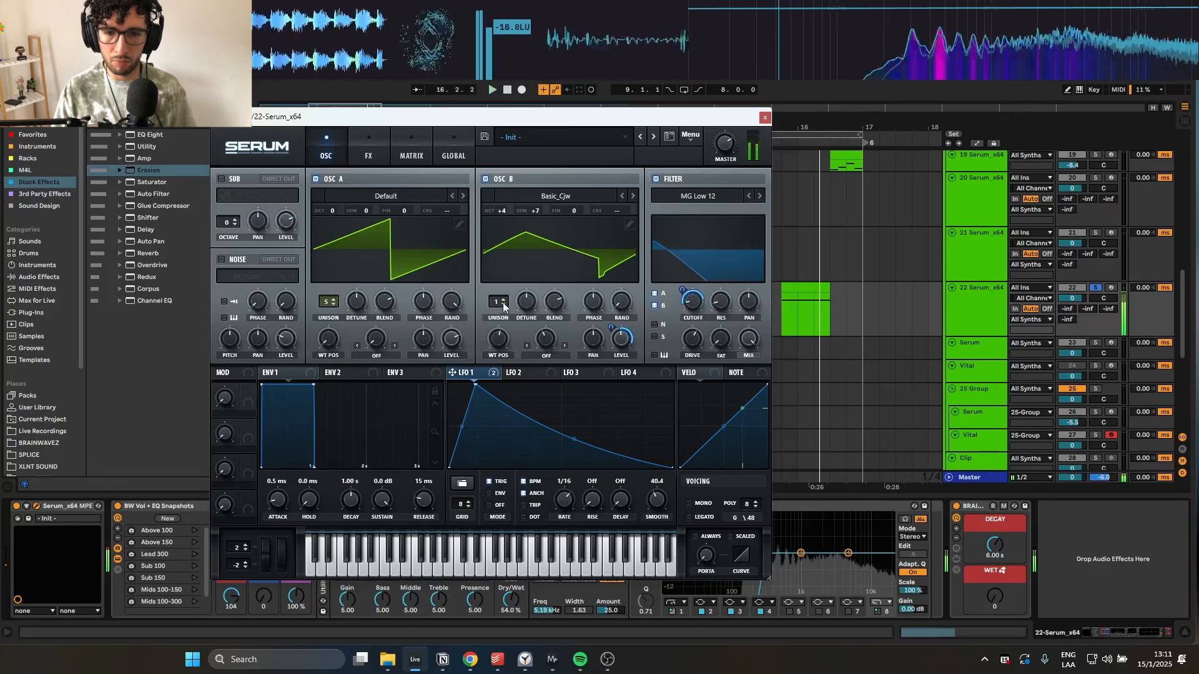
pyautogui.scroll(6, 504, 303)
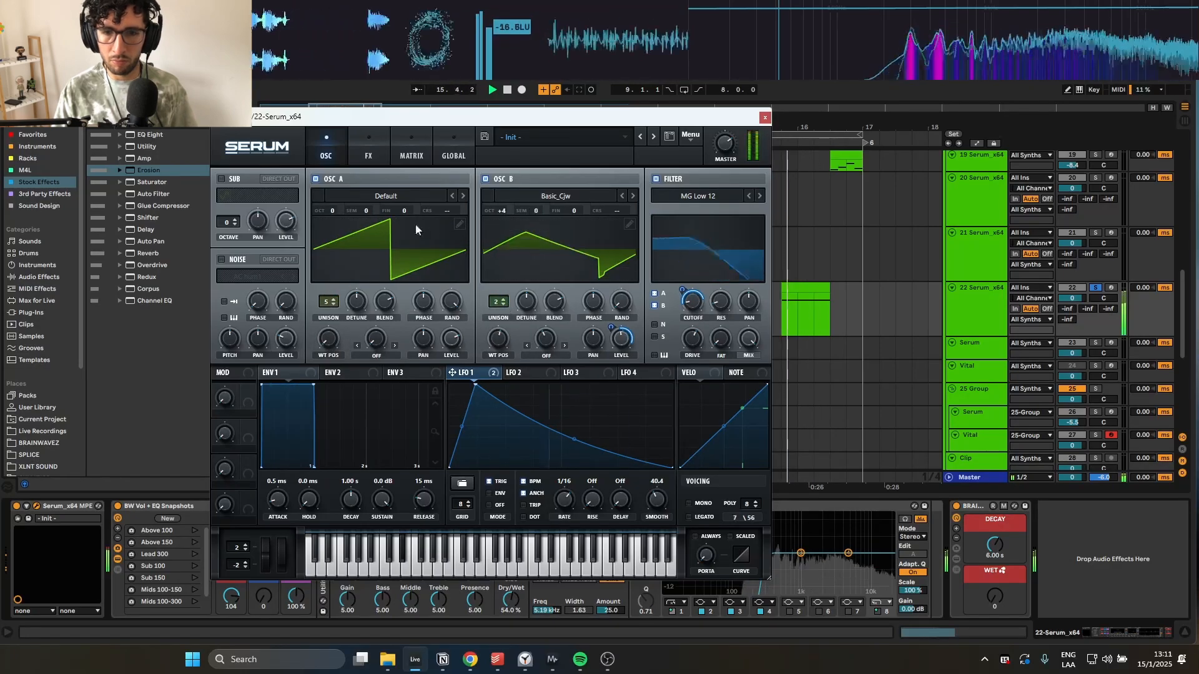
pyautogui.moveTo(500, 211); pyautogui.dragTo(497, 315)
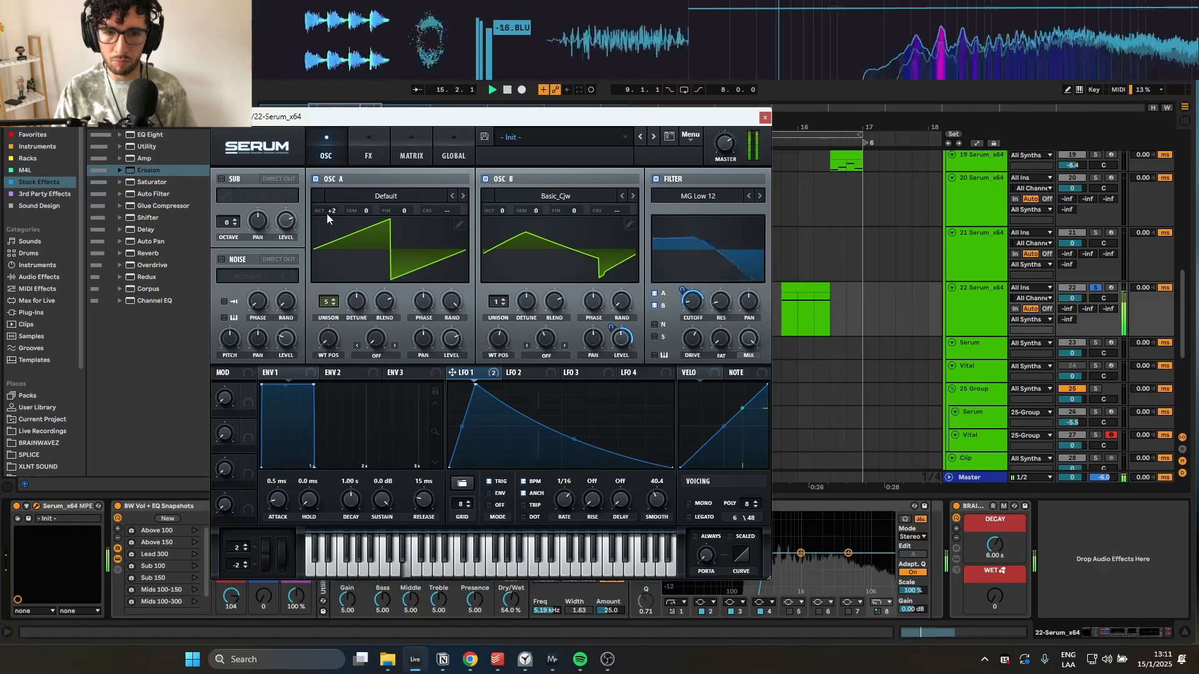
# - Try oscillator A at +7 semitones in different octaves during playback, and settle its octave on +1
pyautogui.moveTo(366, 211); pyautogui.dragTo(373, 164)
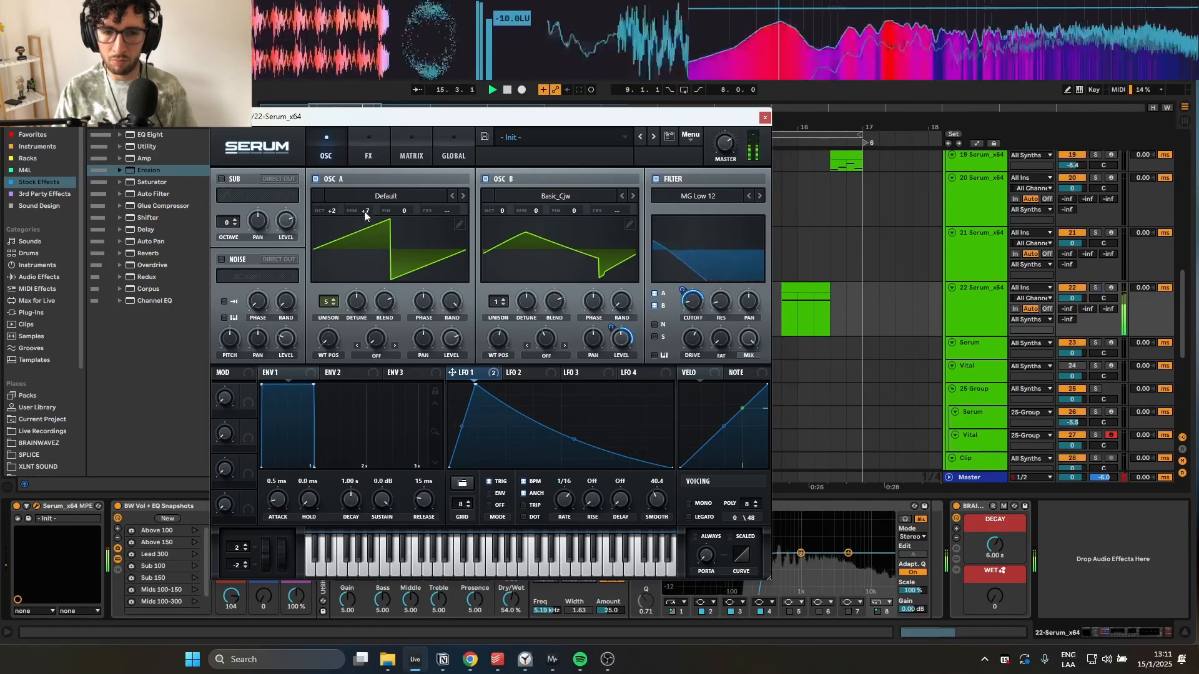
pyautogui.moveTo(365, 212); pyautogui.dragTo(361, 215)
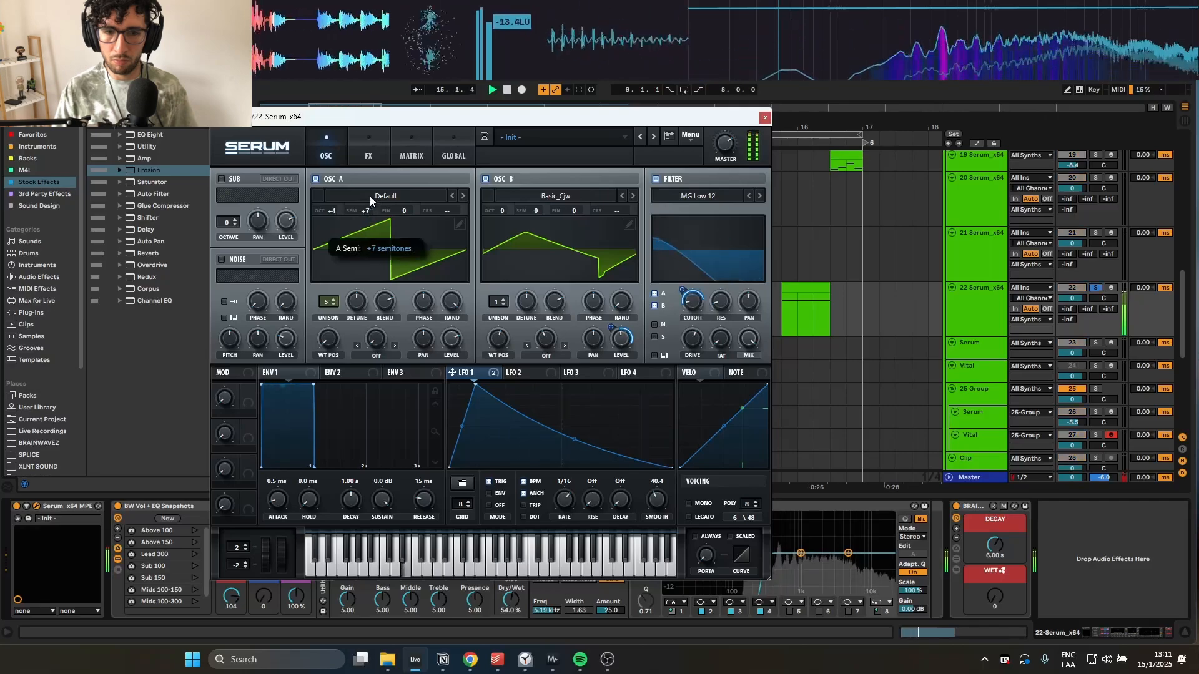
pyautogui.press('space')
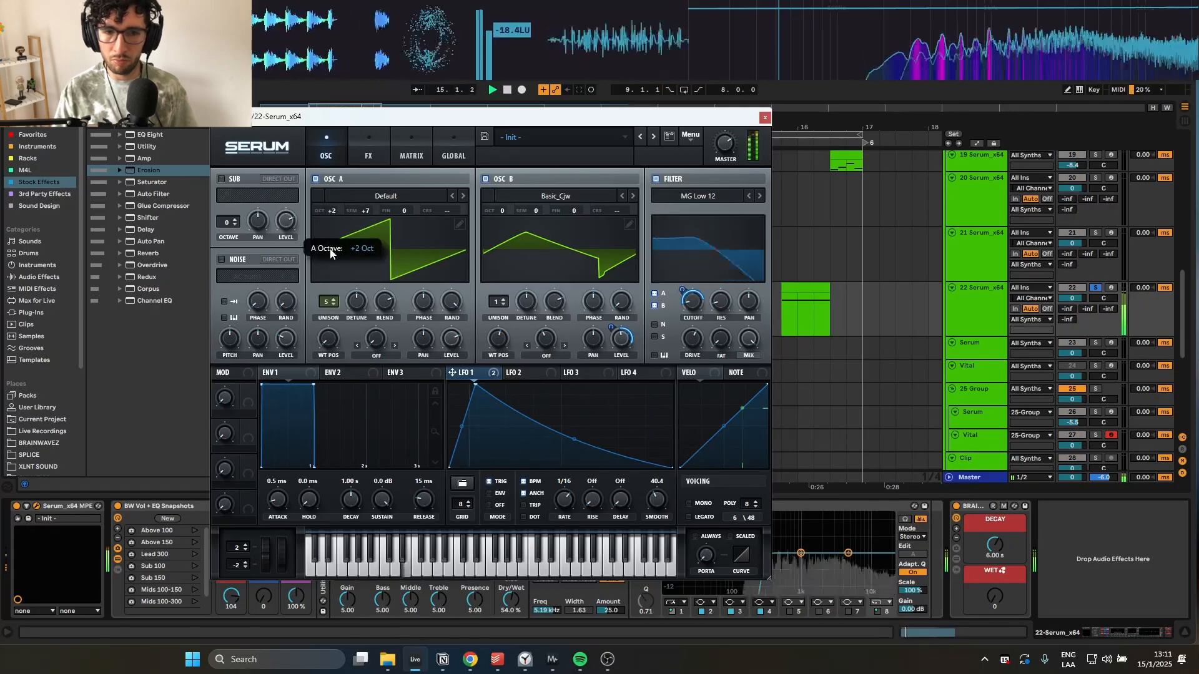
pyautogui.moveTo(330, 253); pyautogui.dragTo(328, 269)
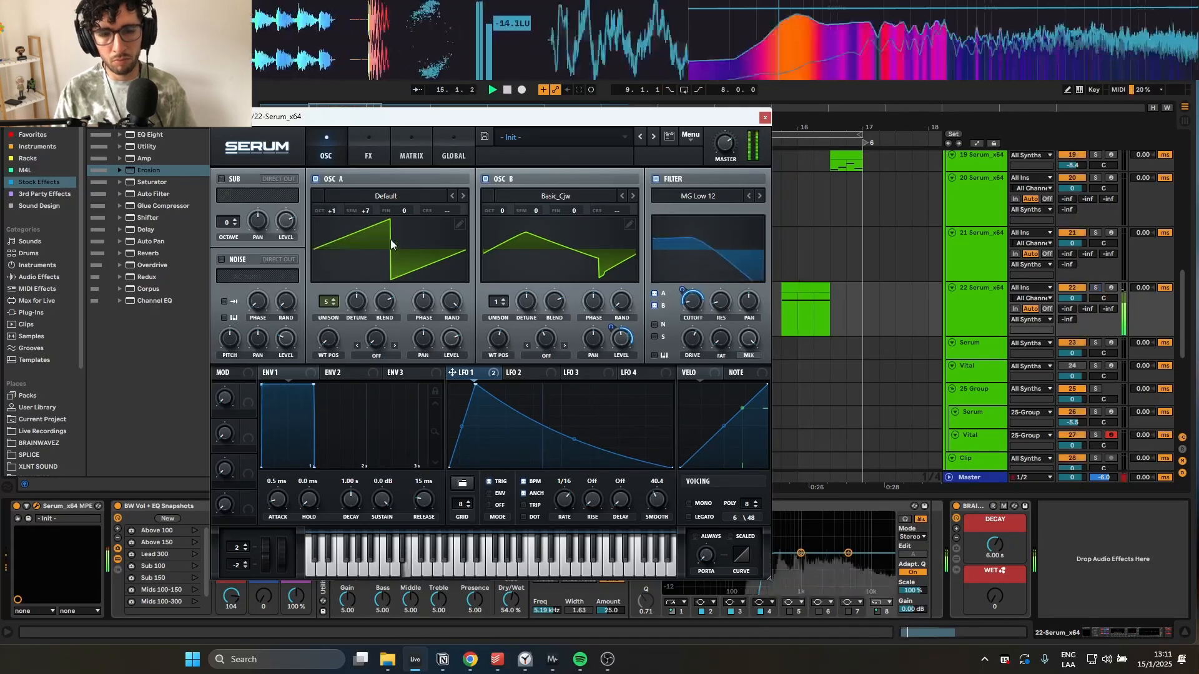
# - Bypass Serum's distortion effect and reset oscillator A's semitones to 0
pyautogui.click(372, 160)
pyautogui.click(339, 152)
pyautogui.click(356, 153)
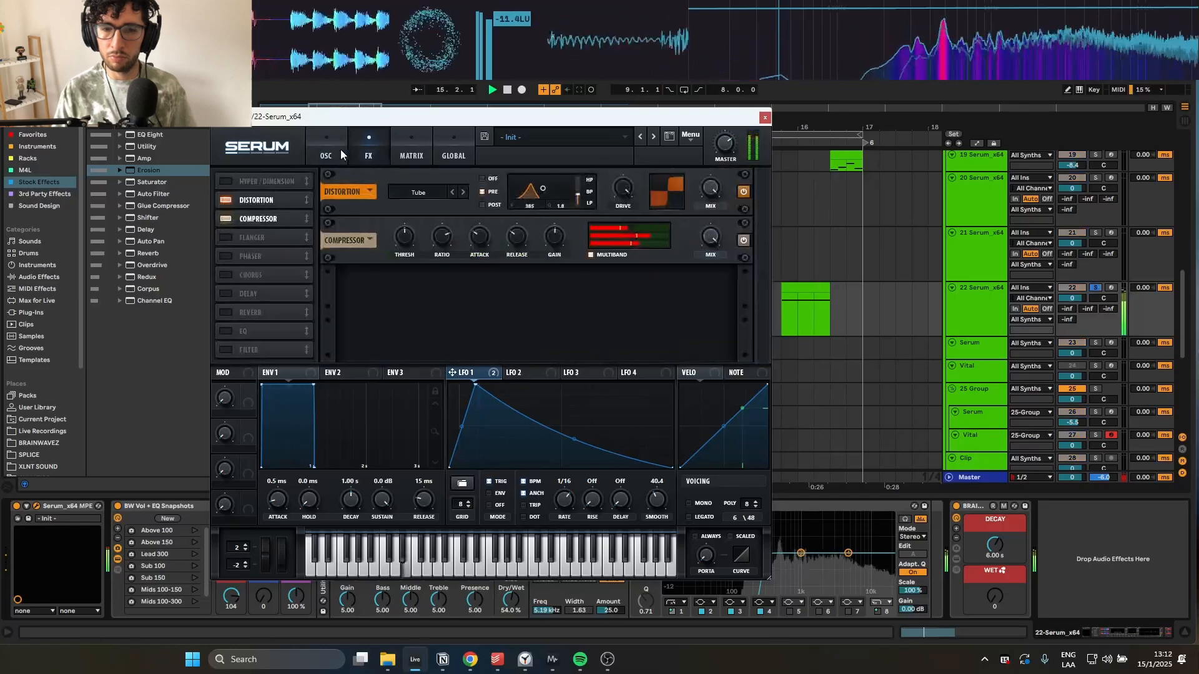
pyautogui.click(743, 192)
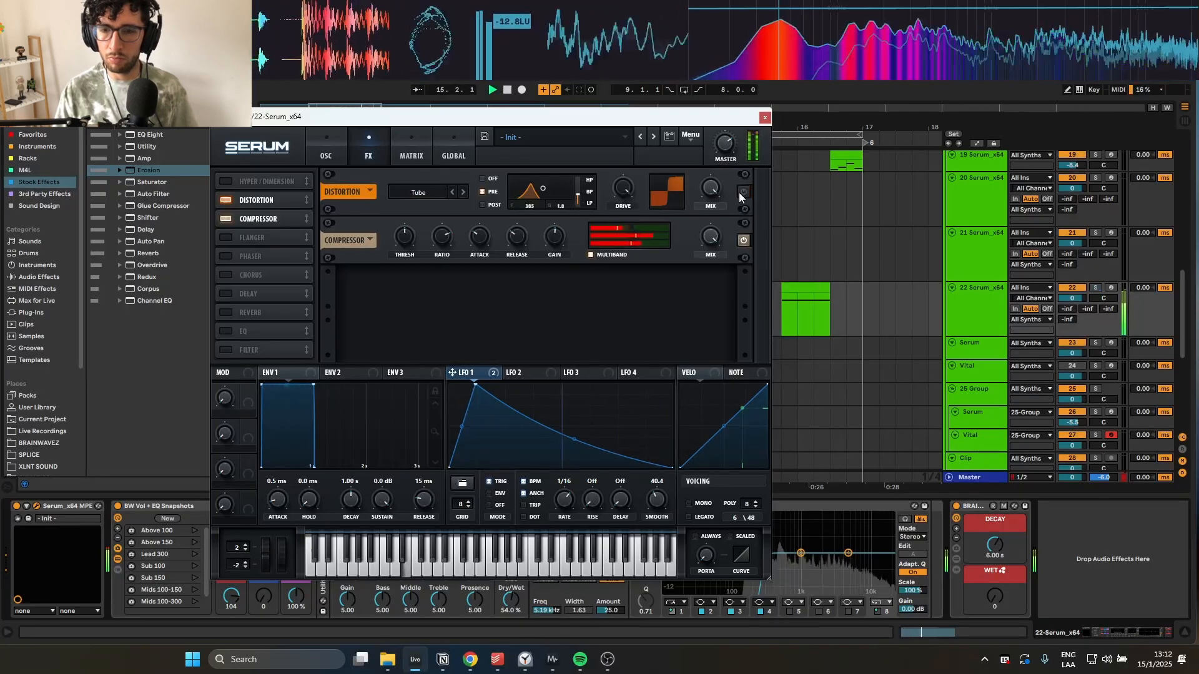
pyautogui.click(327, 156)
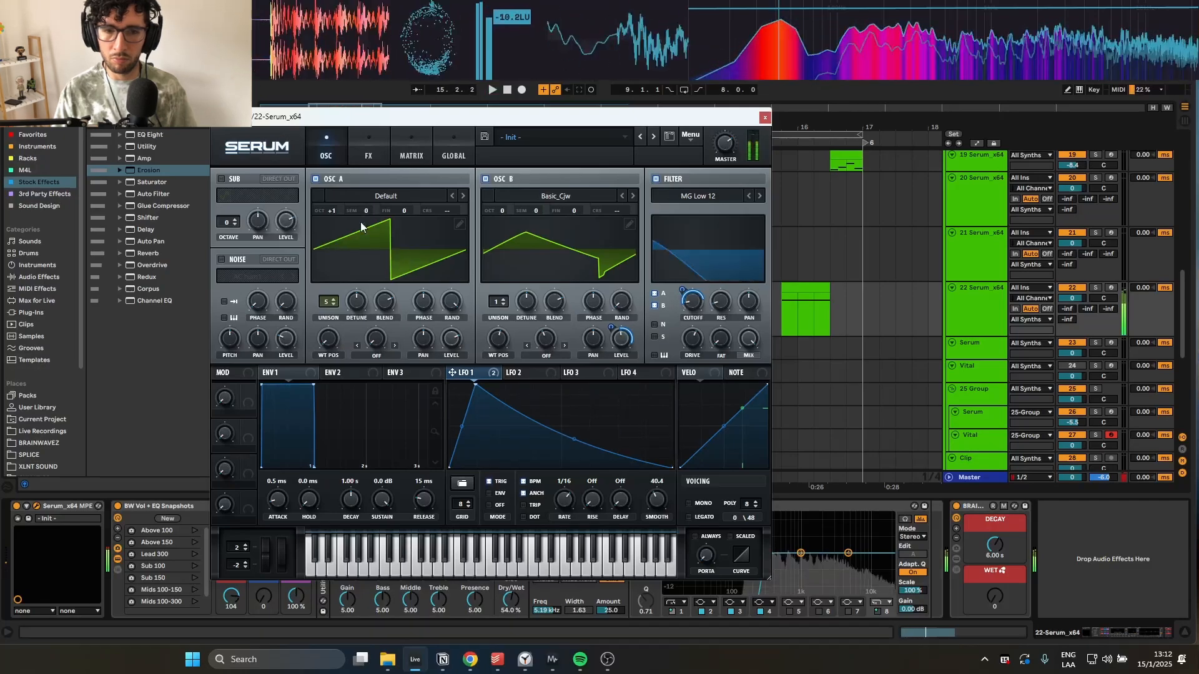
pyautogui.click(357, 151)
pyautogui.click(339, 151)
pyautogui.click(347, 152)
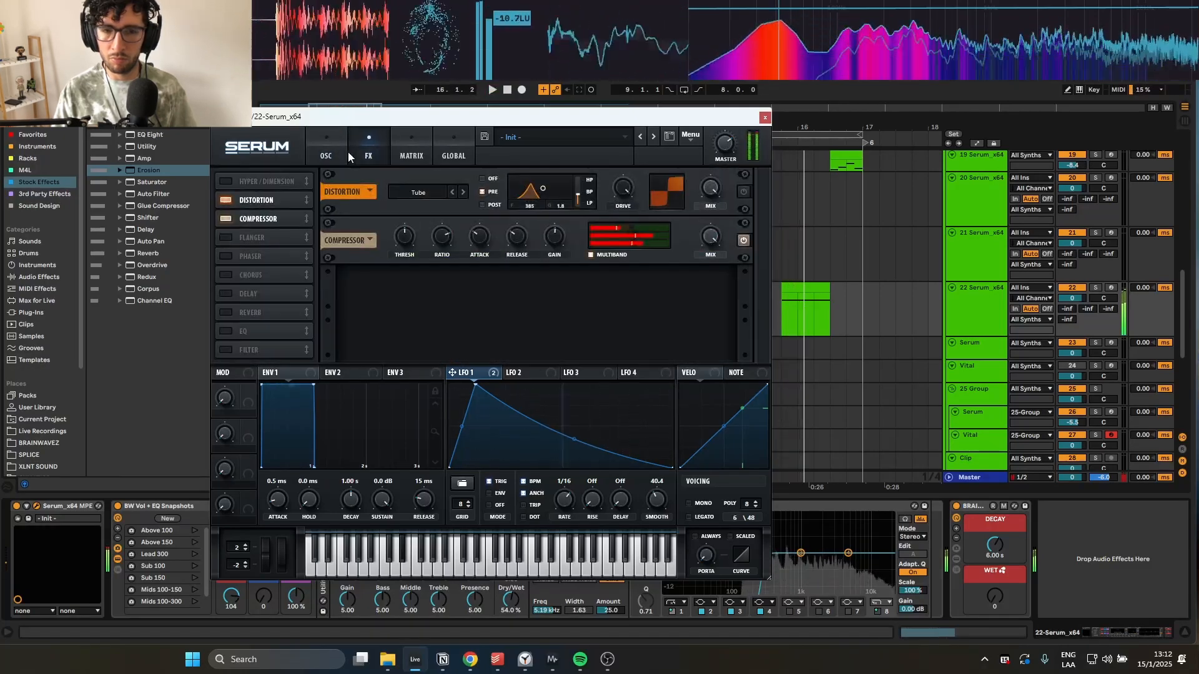
# - Switch Serum's distortion to Downsample, enable it, and modulate its mix with LFO 1
pyautogui.click(418, 192)
pyautogui.click(434, 317)
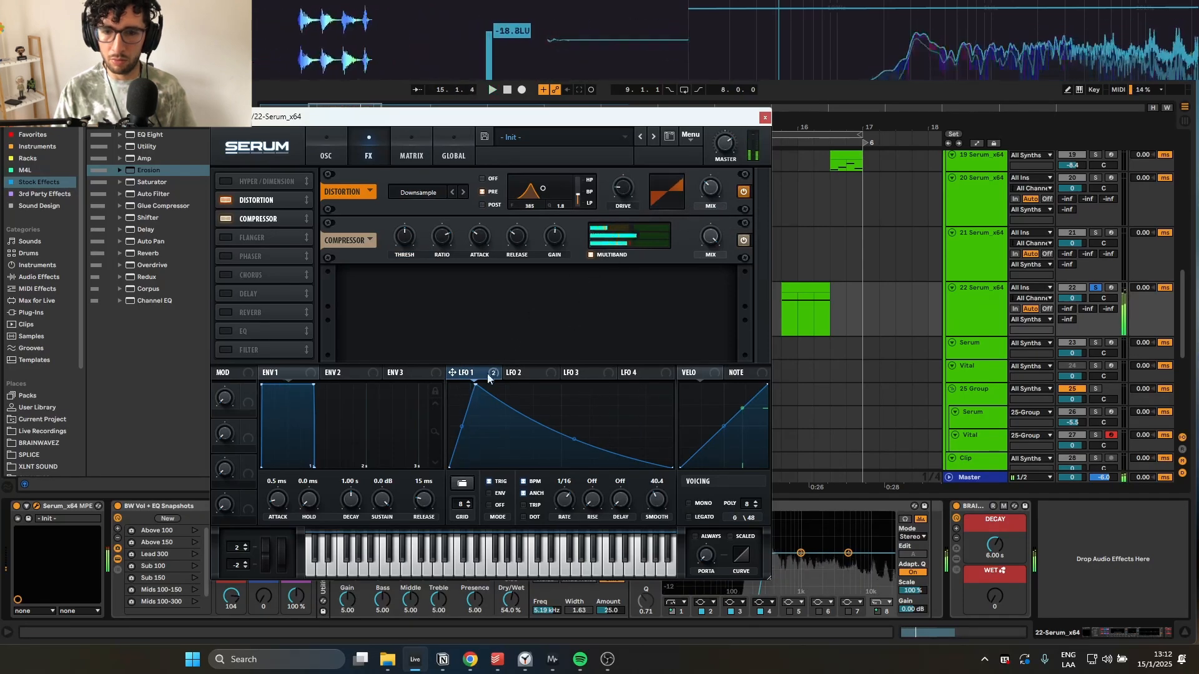
pyautogui.rightClick(632, 177)
pyautogui.click(699, 197)
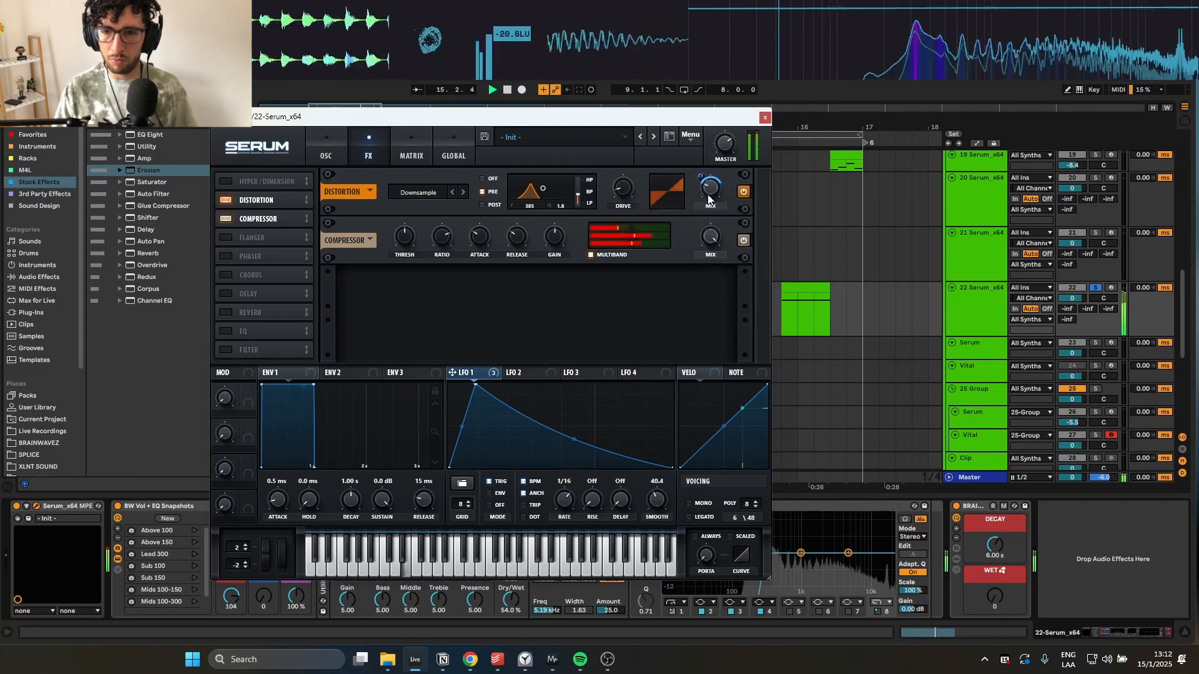
pyautogui.click(337, 153)
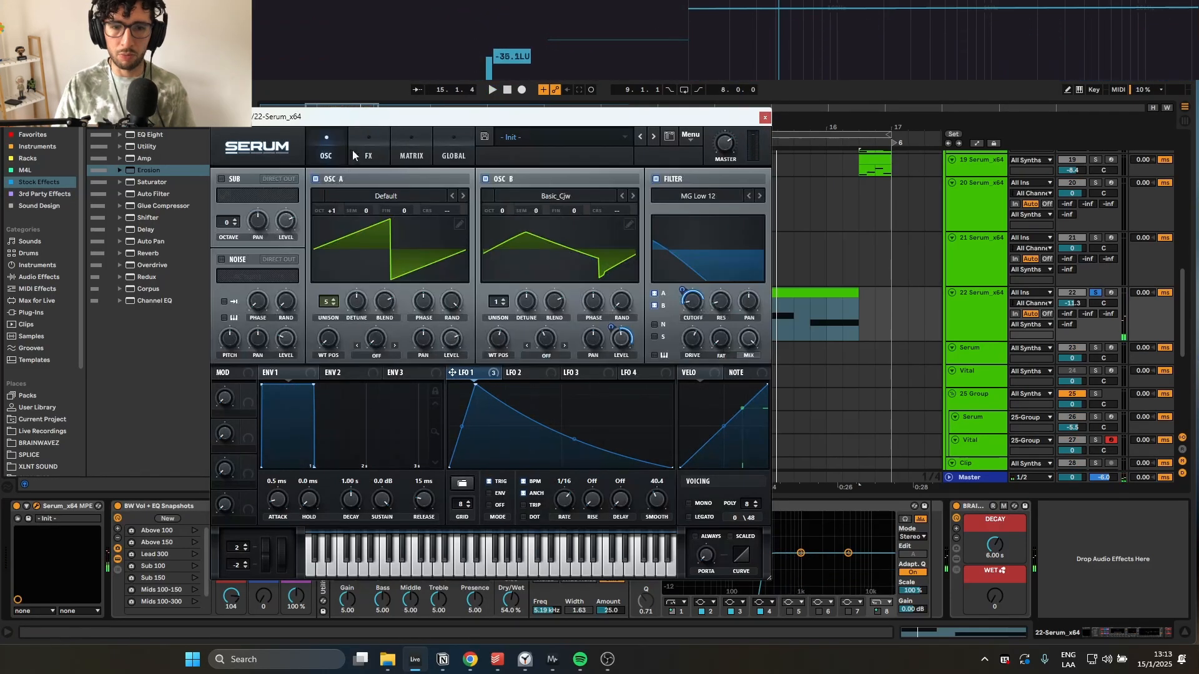
# - Enable Serum's reverb, move it directly after the compressor in the effects order, and close the plugin
pyautogui.click(368, 156)
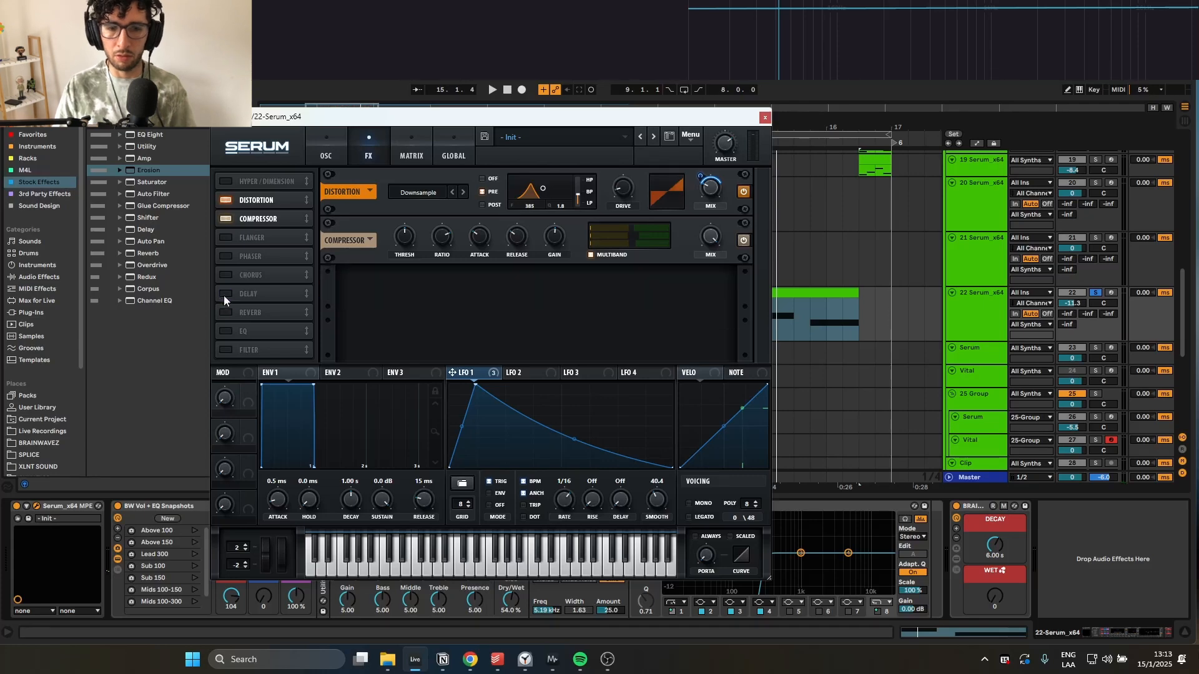
pyautogui.click(225, 313)
pyautogui.press('space')
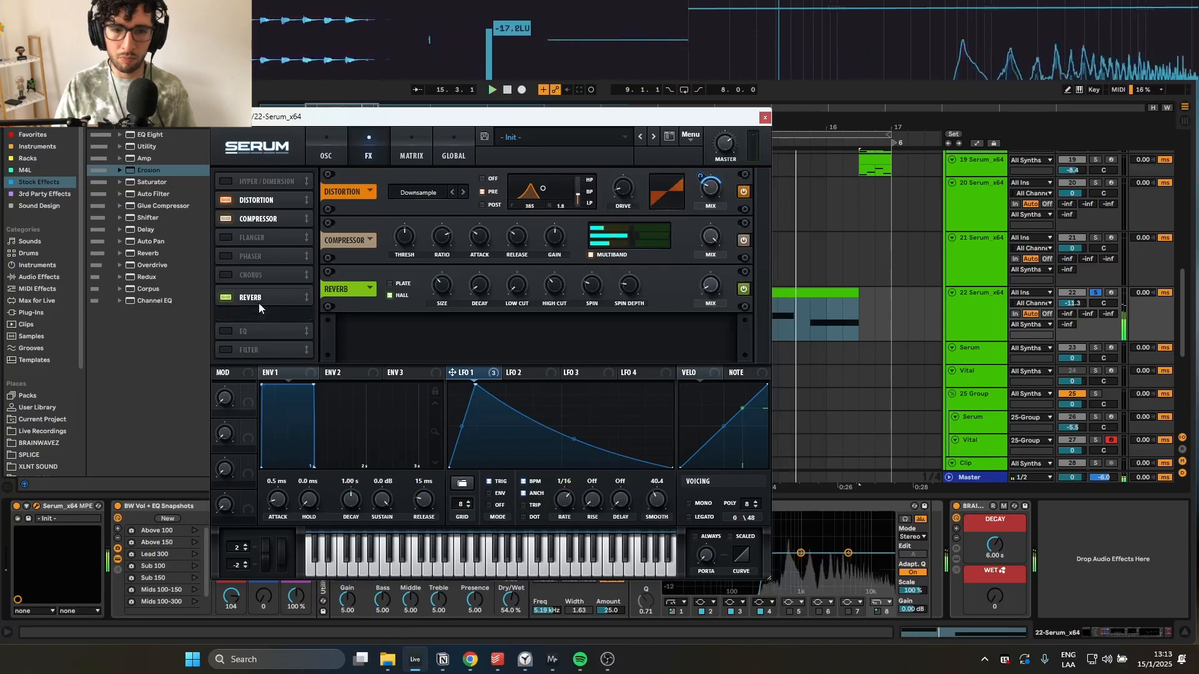
pyautogui.moveTo(259, 304); pyautogui.dragTo(265, 238)
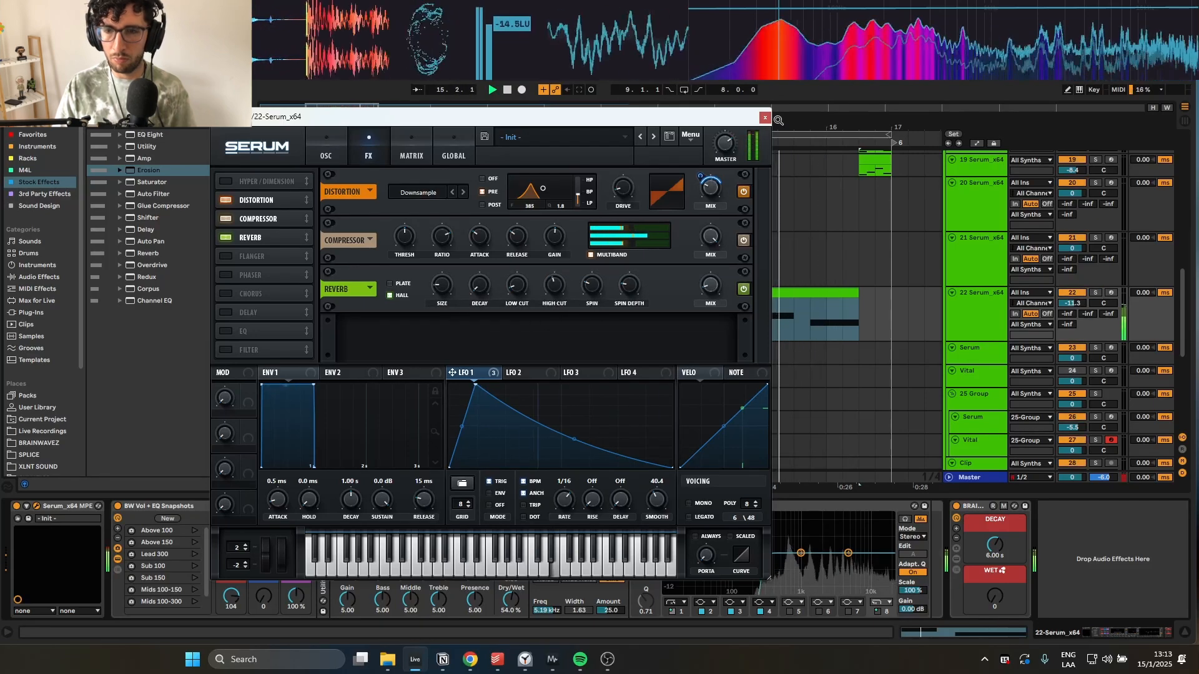
pyautogui.click(764, 118)
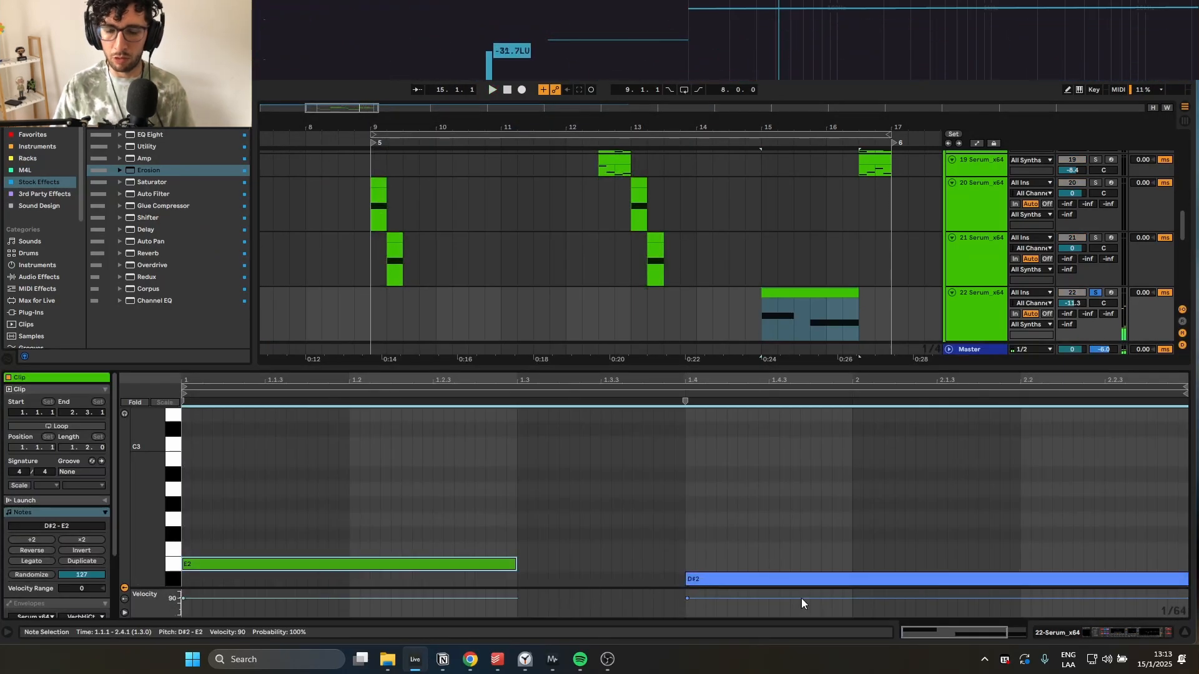
# - Duplicate the E2 note in track 22's clip and transpose the copy up to G2
pyautogui.hotkey('shift', 'Up')
pyautogui.hotkey('shift', 'Down')
pyautogui.click(335, 559)
pyautogui.hotkey('ctrl', 'c')
pyautogui.hotkey('ctrl', 'v')
pyautogui.press('Up')
pyautogui.press('Up')
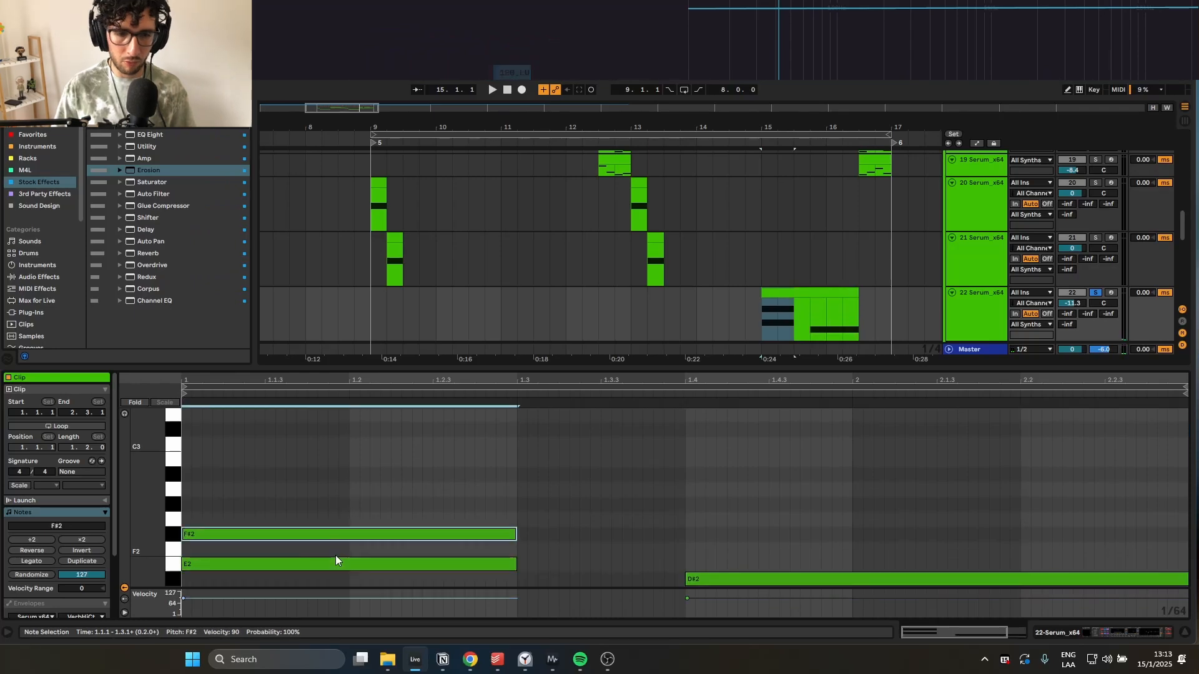
pyautogui.press('Up')
pyautogui.press('space')
pyautogui.press('space')
# - Duplicate the G2 note, raise the copy to C3, and audition the resulting chord
pyautogui.hotkey('ctrl', 'c')
pyautogui.hotkey('ctrl', 'v')
pyautogui.press('Up')
pyautogui.press('Up')
pyautogui.press('Up')
pyautogui.press('Up')
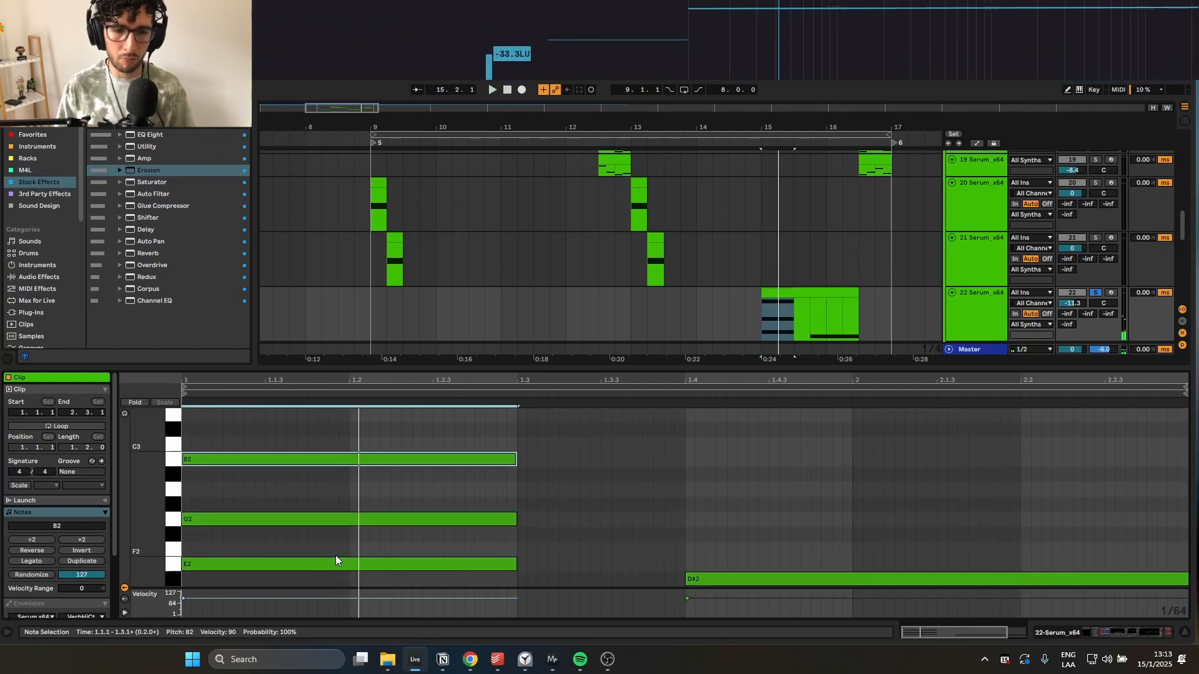
pyautogui.press('Up')
pyautogui.press('space')
pyautogui.press('space')
# - Try G#2 as the chord's middle note, lower the C3 to B2, and return the middle note to G2
pyautogui.click(305, 517)
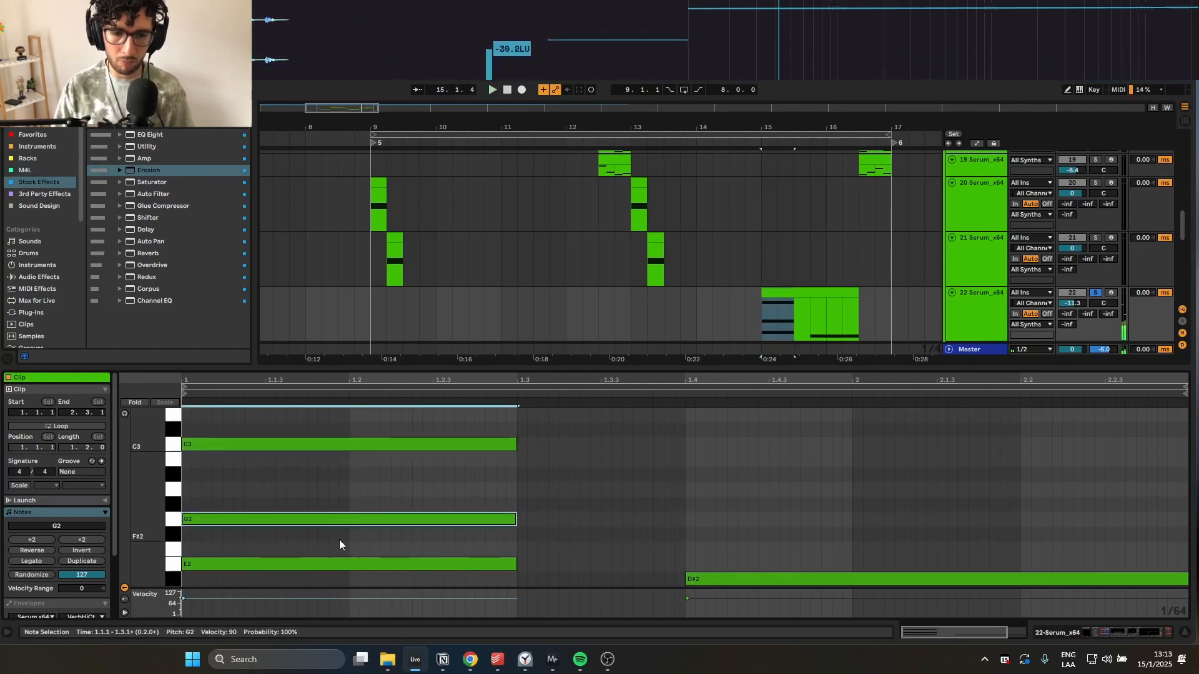
pyautogui.press('Up')
pyautogui.press('space')
pyautogui.click(305, 442)
pyautogui.press('Down')
pyautogui.press('space')
pyautogui.press('space')
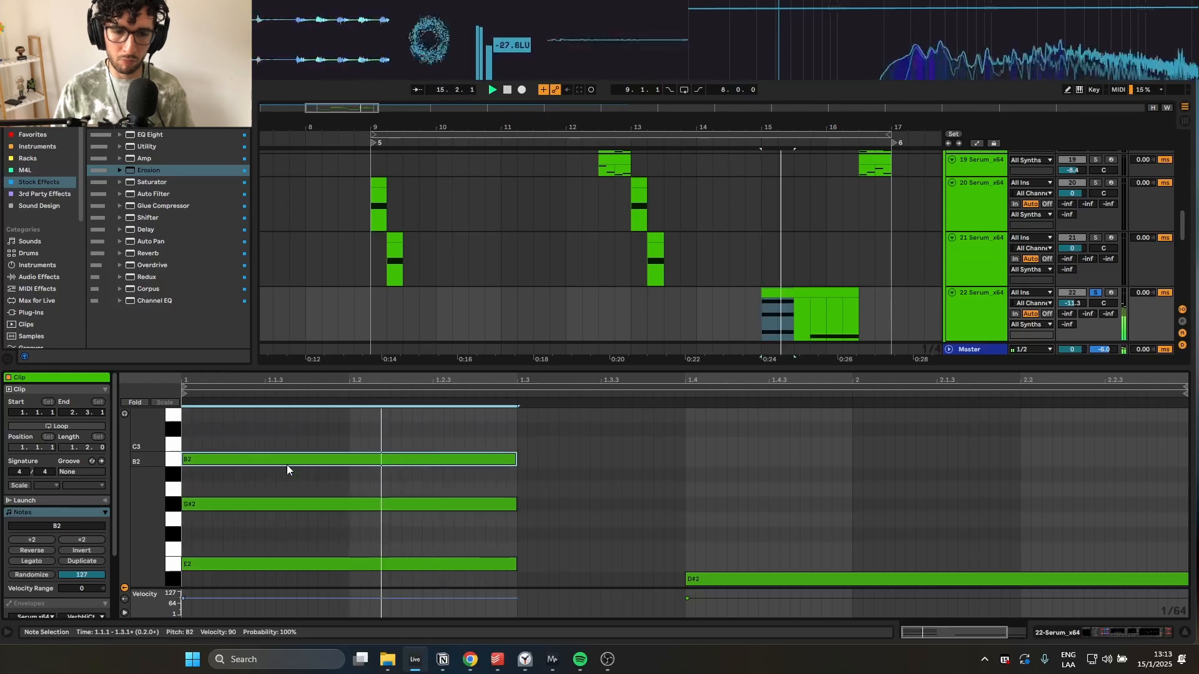
pyautogui.click(287, 504)
pyautogui.press('Down')
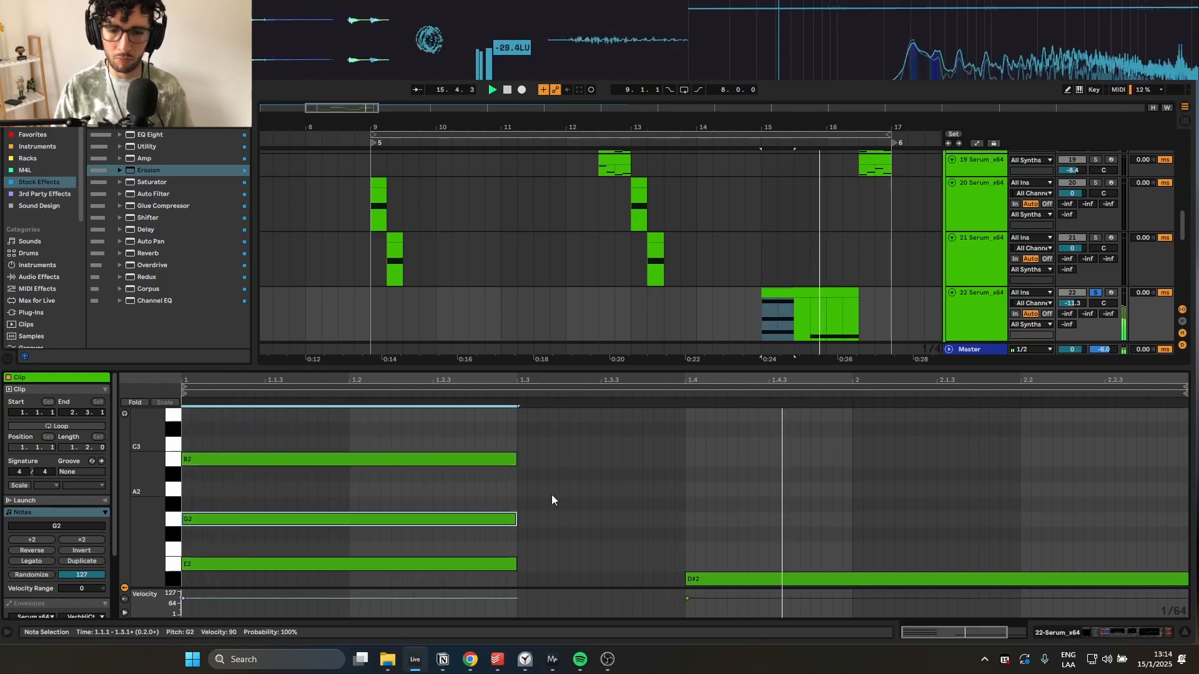
# - Stack F#2 and A#2 copies above the D#2 note, and transpose all the clip's notes up an octave
pyautogui.press('space')
pyautogui.press('space')
pyautogui.press('space')
pyautogui.click(733, 574)
pyautogui.hotkey('ctrl', 'c')
pyautogui.hotkey('ctrl', 'v')
pyautogui.press('Up')
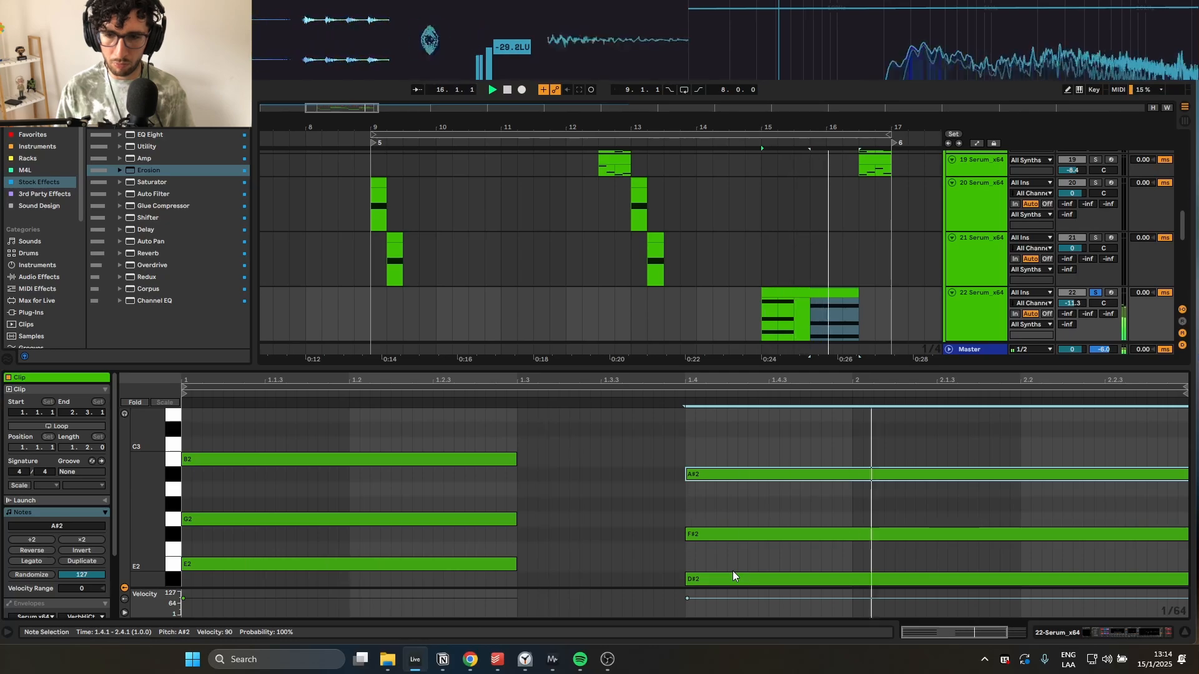
pyautogui.hotkey('ctrl', 'a')
pyautogui.hotkey('shift', 'Up')
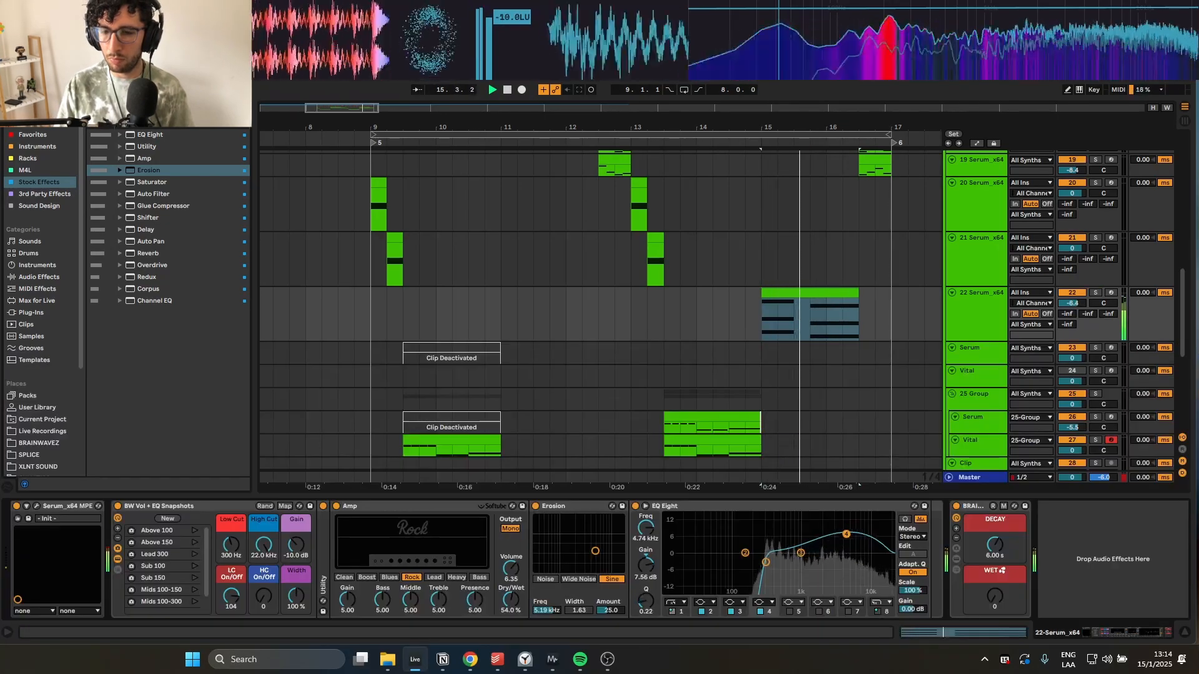
# - Show the SC automation of the All Synths track in a taller lane around bar 9
pyautogui.click(488, 265)
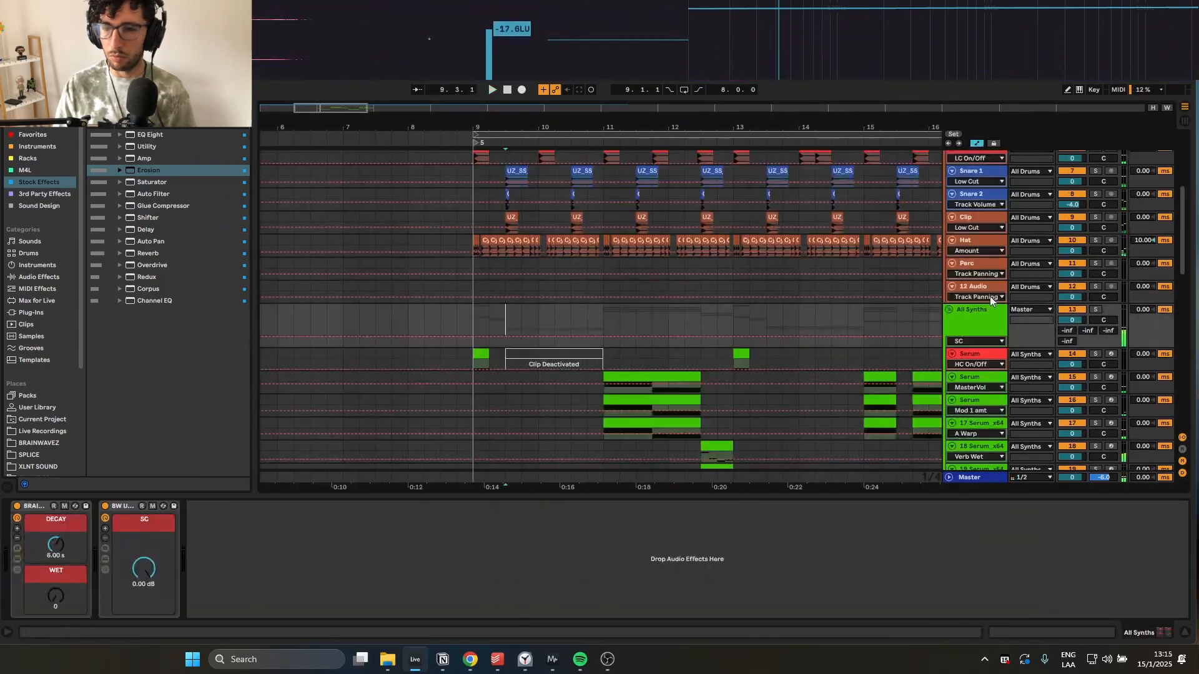
pyautogui.press('a')
pyautogui.click(981, 343)
pyautogui.moveTo(974, 347); pyautogui.dragTo(974, 369)
pyautogui.click(146, 562)
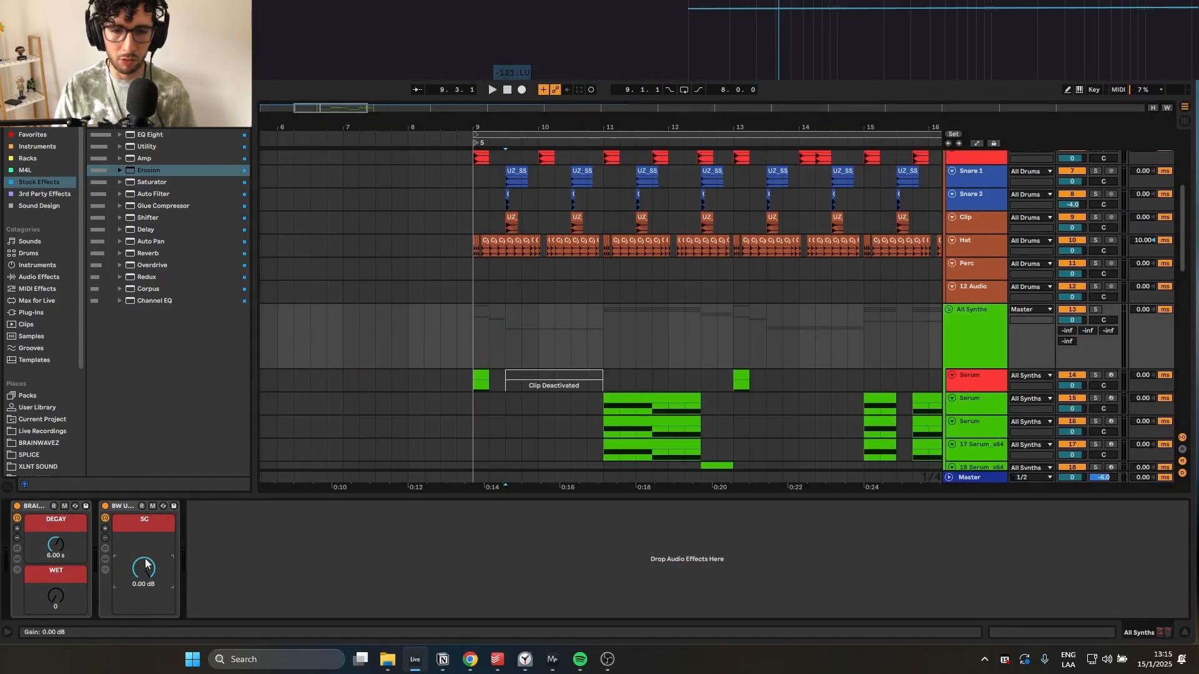
pyautogui.scroll(4, 431, 387)
pyautogui.press('a')
pyautogui.scroll(2, 718, 362)
pyautogui.scroll(-1, 735, 368)
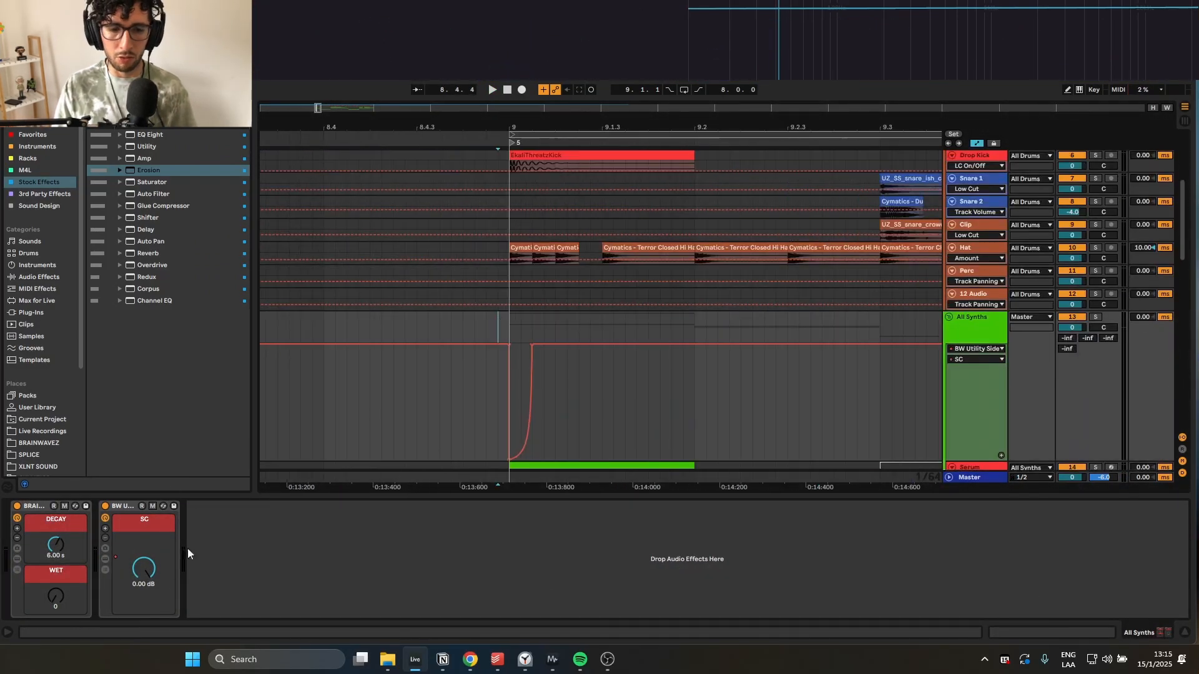
# - Examine the Utility device inside the All Synths sidechain rack, then collapse the rack
pyautogui.click(105, 570)
pyautogui.click(106, 559)
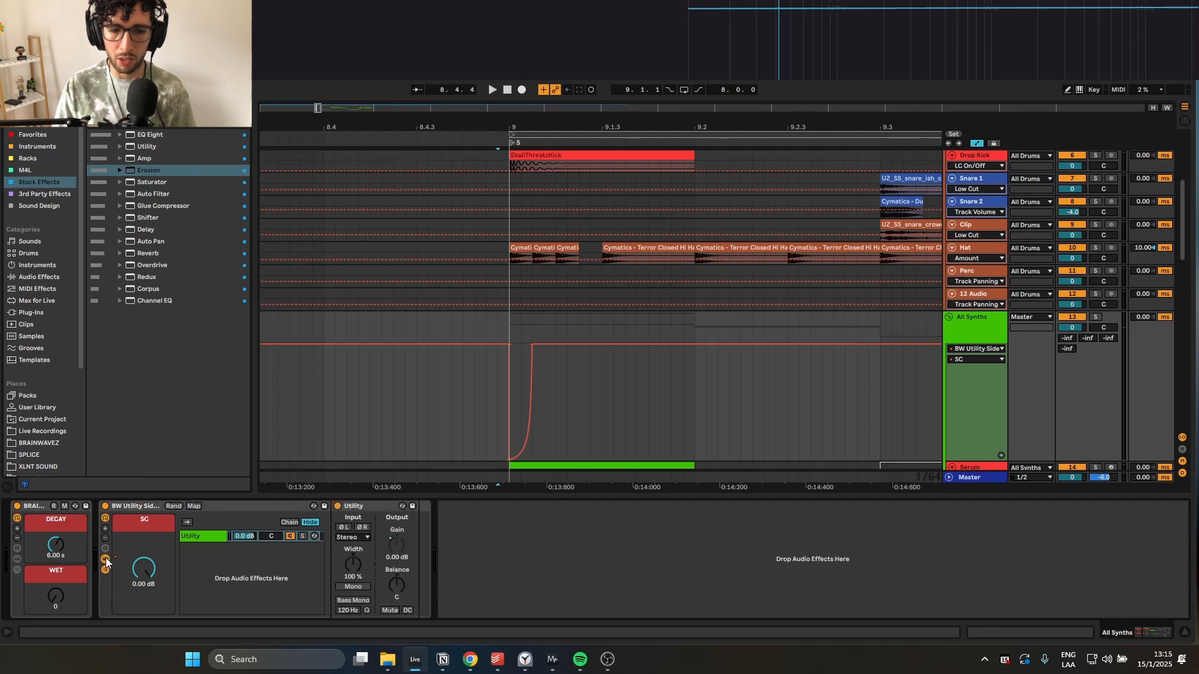
pyautogui.click(106, 560)
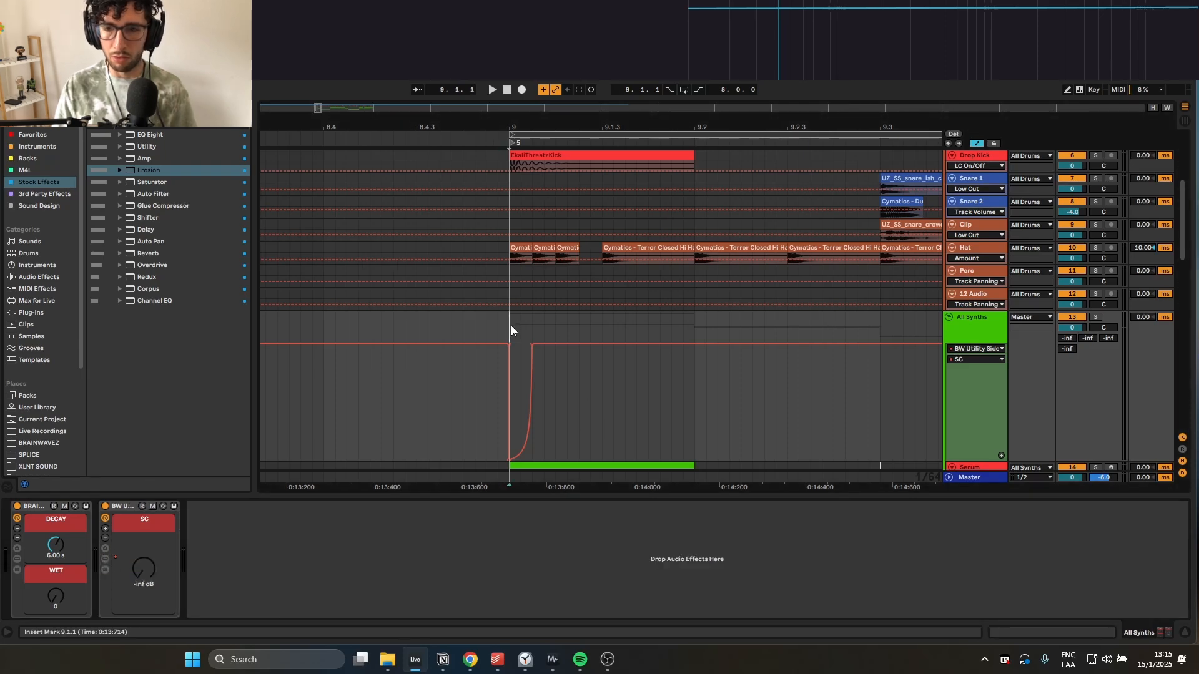
# - Copy the kick's SC automation dip from 9.1.1 to the snare at 9.3 and shorten the pasted dip's recovery
pyautogui.moveTo(579, 400); pyautogui.dragTo(521, 422)
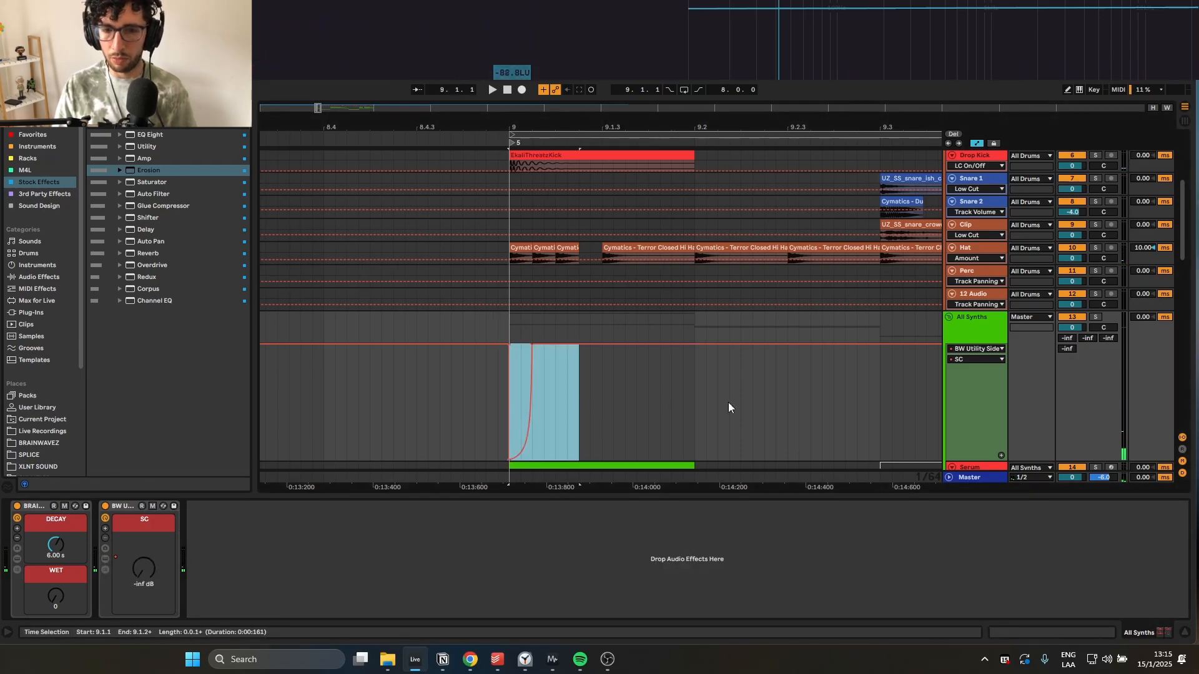
pyautogui.scroll(-1, 845, 409)
pyautogui.moveTo(781, 395); pyautogui.dragTo(565, 369)
pyautogui.scroll(2, 649, 412)
pyautogui.click(664, 415)
pyautogui.hotkey('ctrl', 'v')
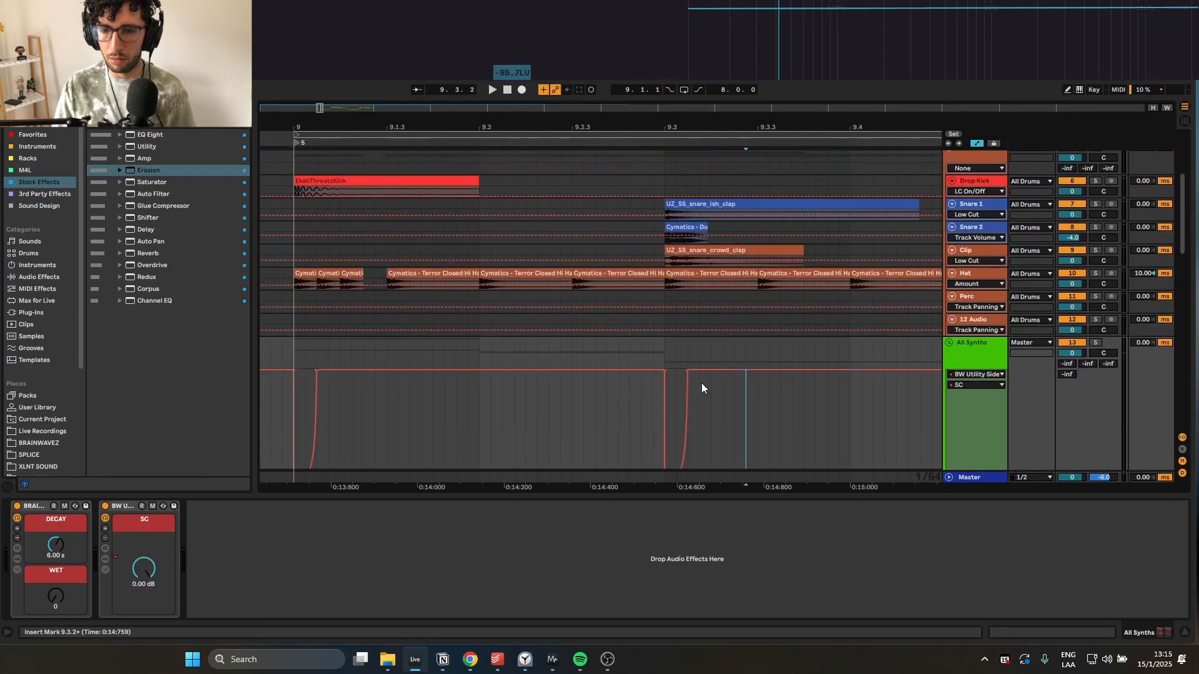
pyautogui.scroll(5, 702, 384)
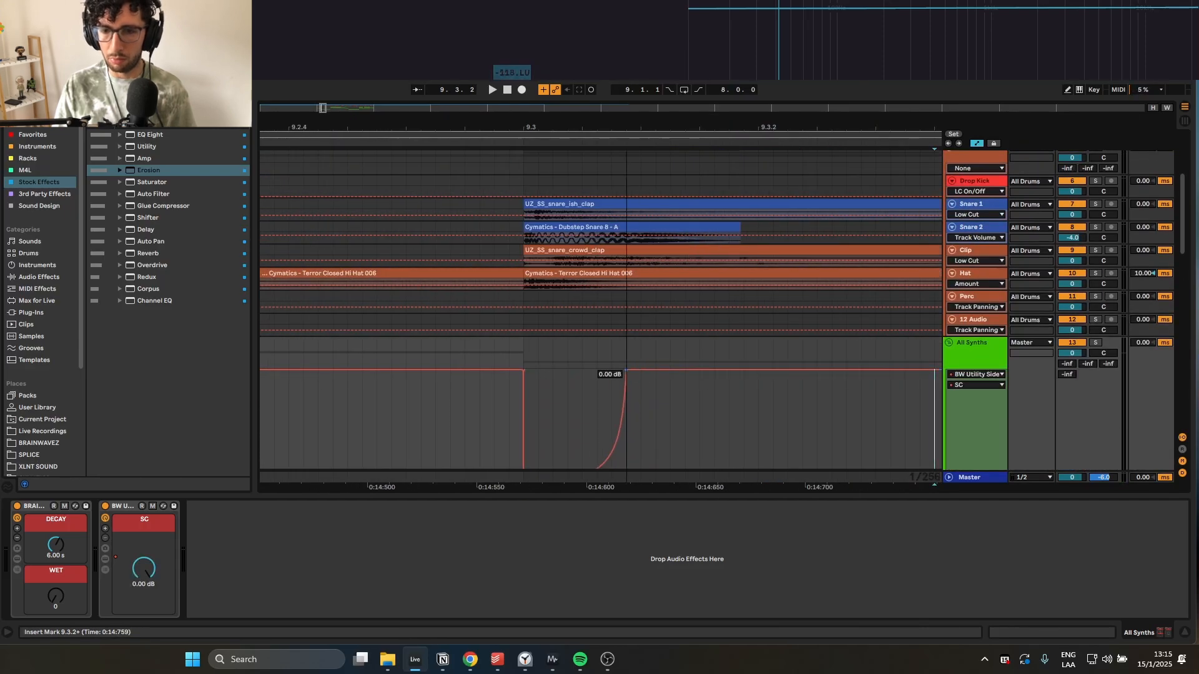
pyautogui.moveTo(626, 369); pyautogui.dragTo(599, 370)
# - Duplicate the SC automation dips along the All Synths lane to match the following kick and snare hits
pyautogui.scroll(-8, 608, 382)
pyautogui.moveTo(549, 417); pyautogui.dragTo(522, 417)
pyautogui.press('space')
pyautogui.hotkey('ctrl', 'd')
pyautogui.moveTo(668, 417); pyautogui.dragTo(551, 412)
pyautogui.scroll(3, 609, 412)
pyautogui.scroll(-6, 564, 349)
pyautogui.press('space')
pyautogui.hotkey('ctrl', 'd')
pyautogui.scroll(6, 550, 300)
# - Play back the drop and check the All Synths SC dips against the kicks and snares through bar 17
pyautogui.click(465, 322)
pyautogui.press('a')
pyautogui.scroll(-10, 499, 262)
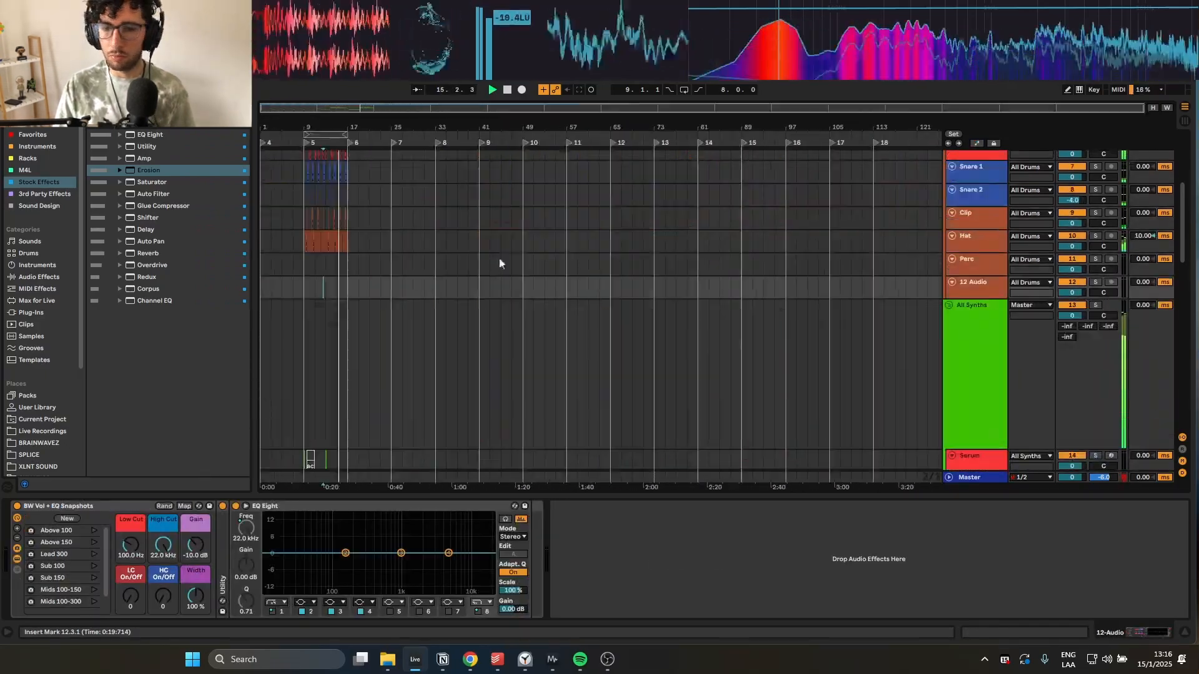
pyautogui.press('a')
pyautogui.scroll(10, 356, 393)
pyautogui.scroll(-8, 500, 349)
pyautogui.press('space')
pyautogui.scroll(4, 625, 300)
pyautogui.click(621, 340)
pyautogui.moveTo(588, 387); pyautogui.dragTo(434, 290)
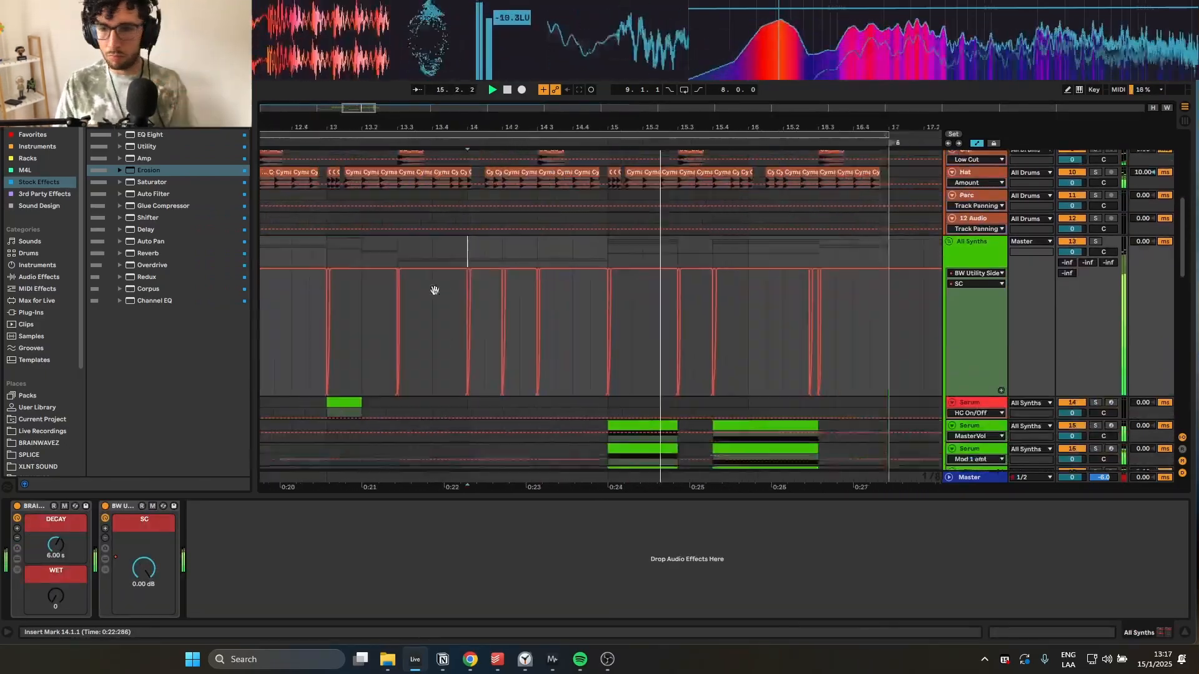
pyautogui.moveTo(435, 290); pyautogui.dragTo(420, 402)
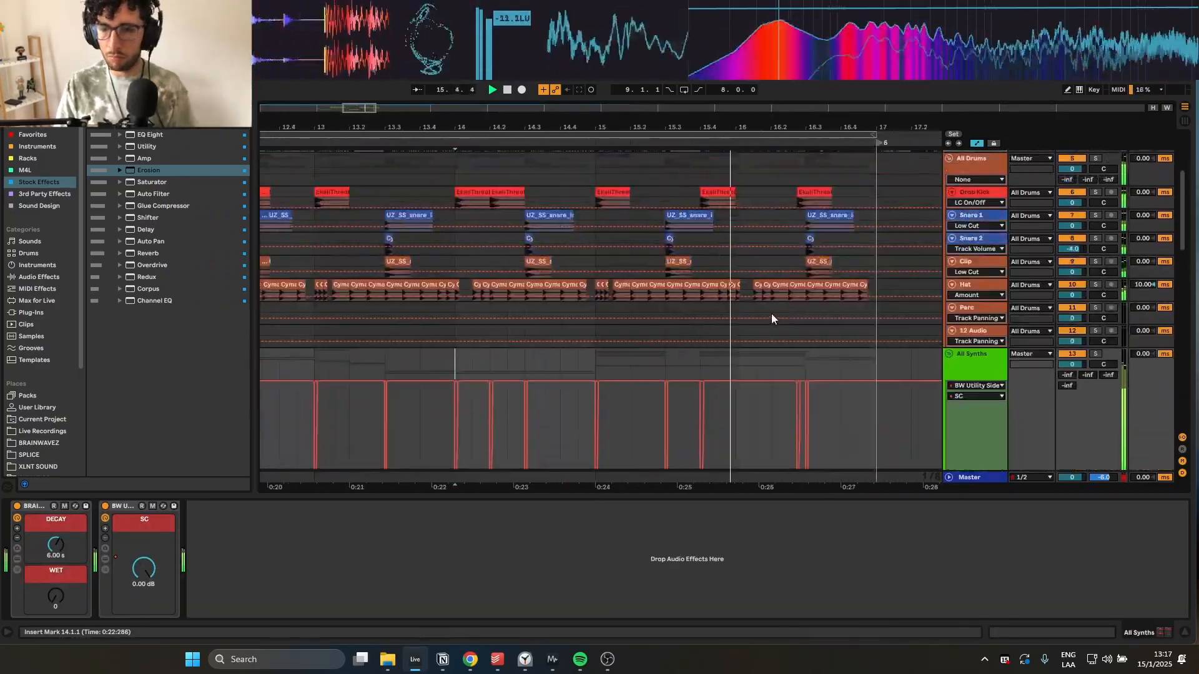
# - Hide the automation lanes and stop playback
pyautogui.scroll(-6, 771, 319)
pyautogui.press('a')
pyautogui.scroll(5, 456, 313)
pyautogui.click(399, 262)
pyautogui.press('space')
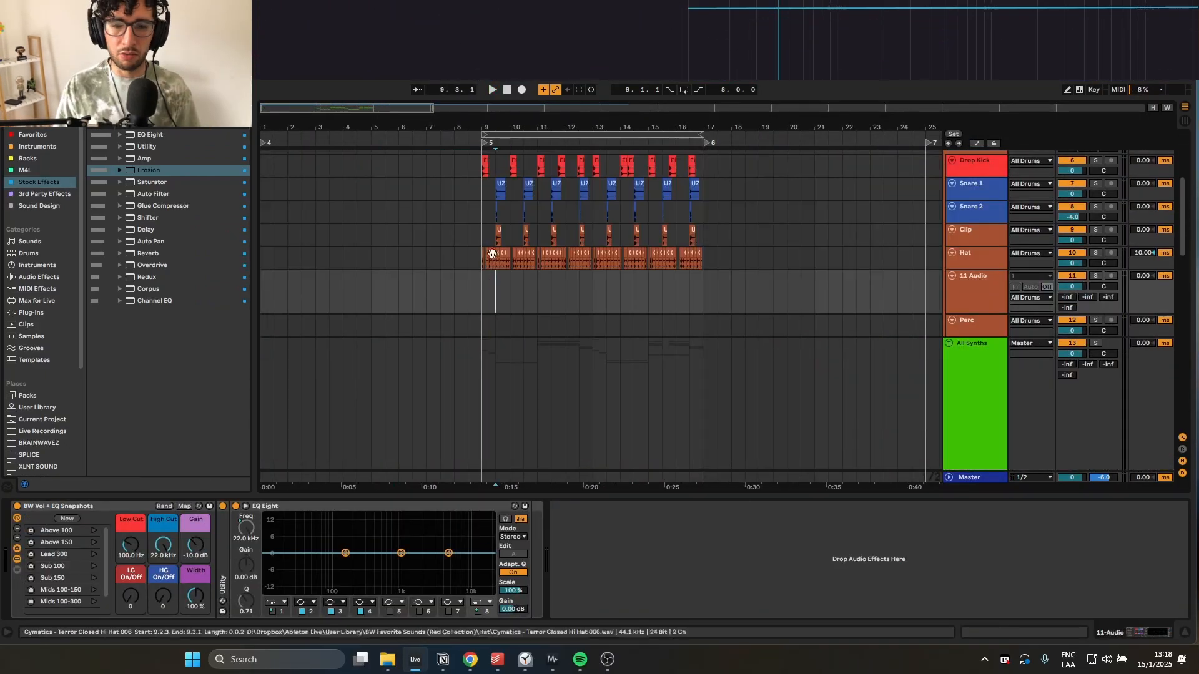
# - Open the Hat sample folder in the browser's Favorites
pyautogui.scroll(3, 499, 243)
pyautogui.scroll(4, 489, 324)
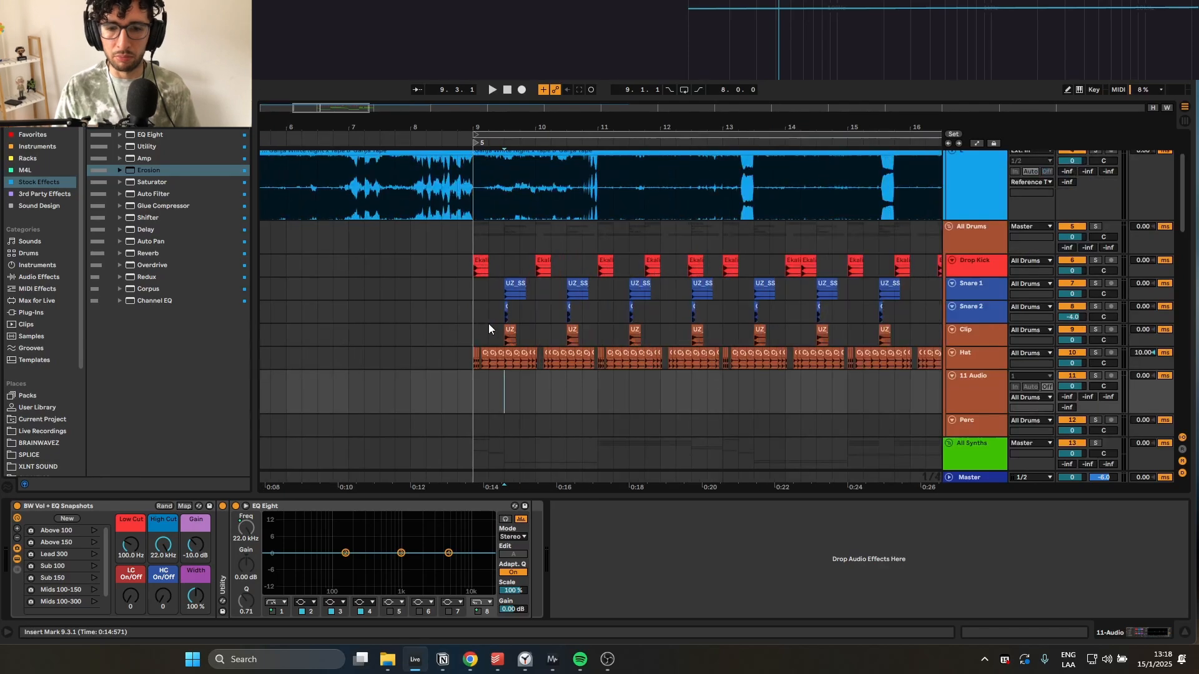
pyautogui.scroll(-3, 354, 317)
pyautogui.click(18, 134)
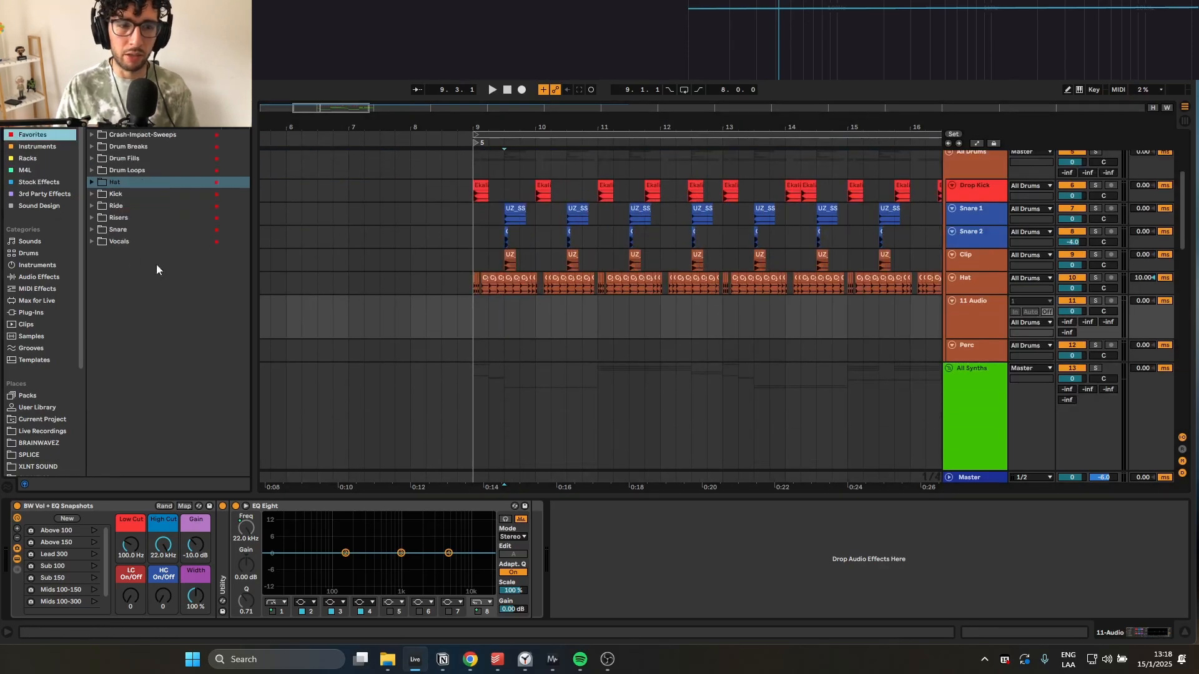
pyautogui.click(92, 206)
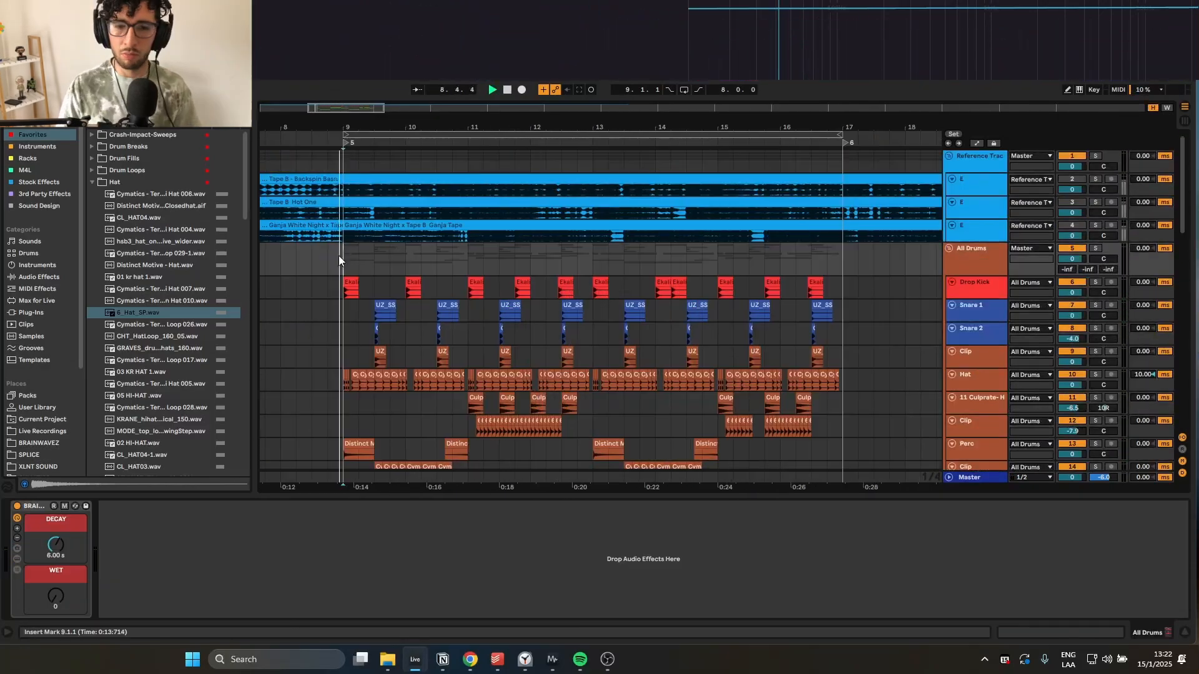
# - Listen to the arrangement from bars 9 and 11 to check the added percussion against the synths
pyautogui.scroll(-1, 347, 256)
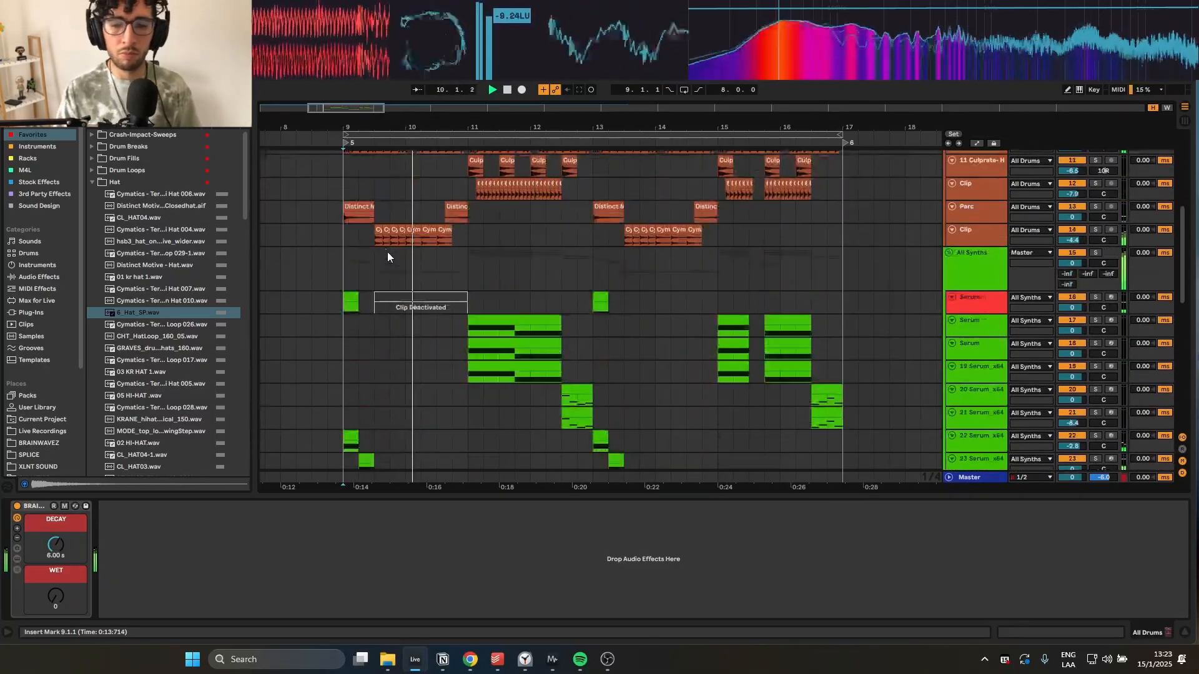
pyautogui.scroll(-5, 387, 252)
pyautogui.click(348, 255)
pyautogui.click(347, 252)
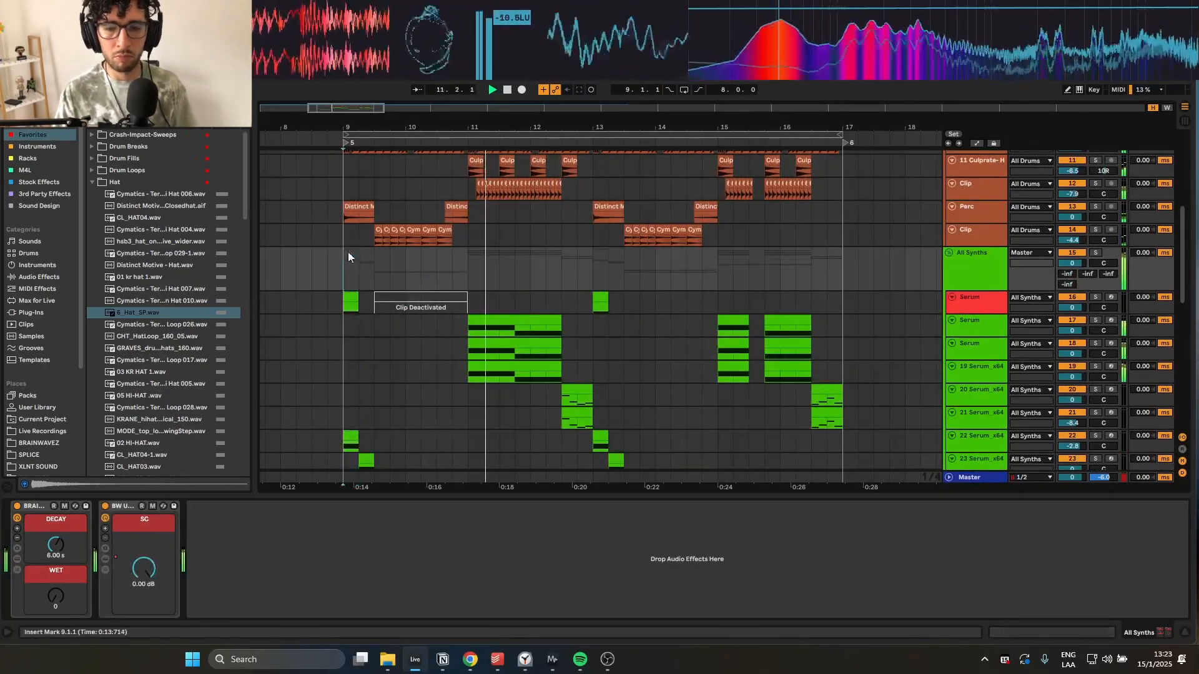
pyautogui.click(473, 255)
pyautogui.scroll(-3, 466, 262)
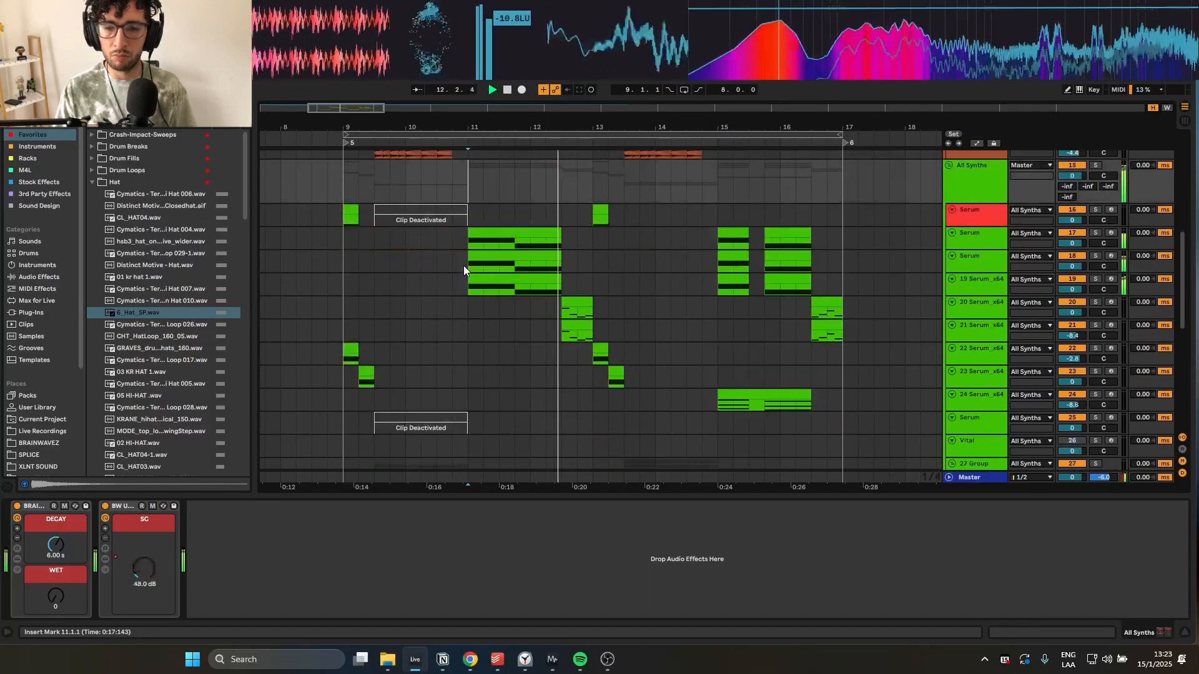
# - Set the low cut in track 19's BW Vol + EQ Snapshots rack to 150 Hz
pyautogui.scroll(2, 464, 263)
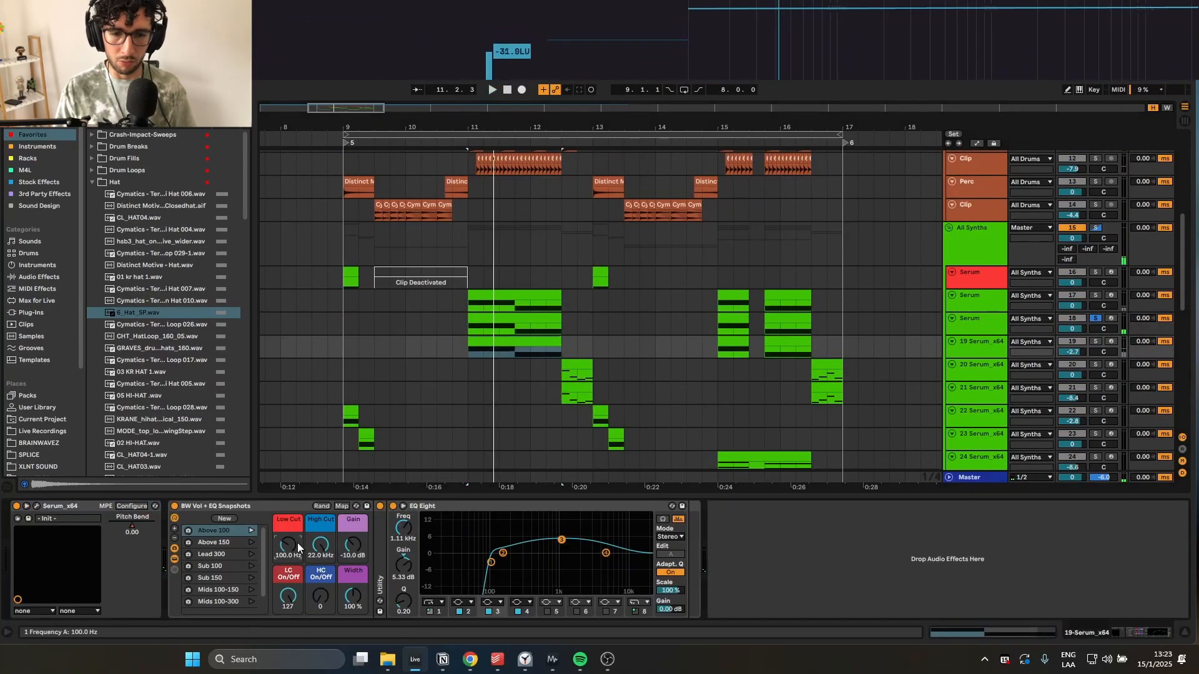
pyautogui.scroll(2, 299, 526)
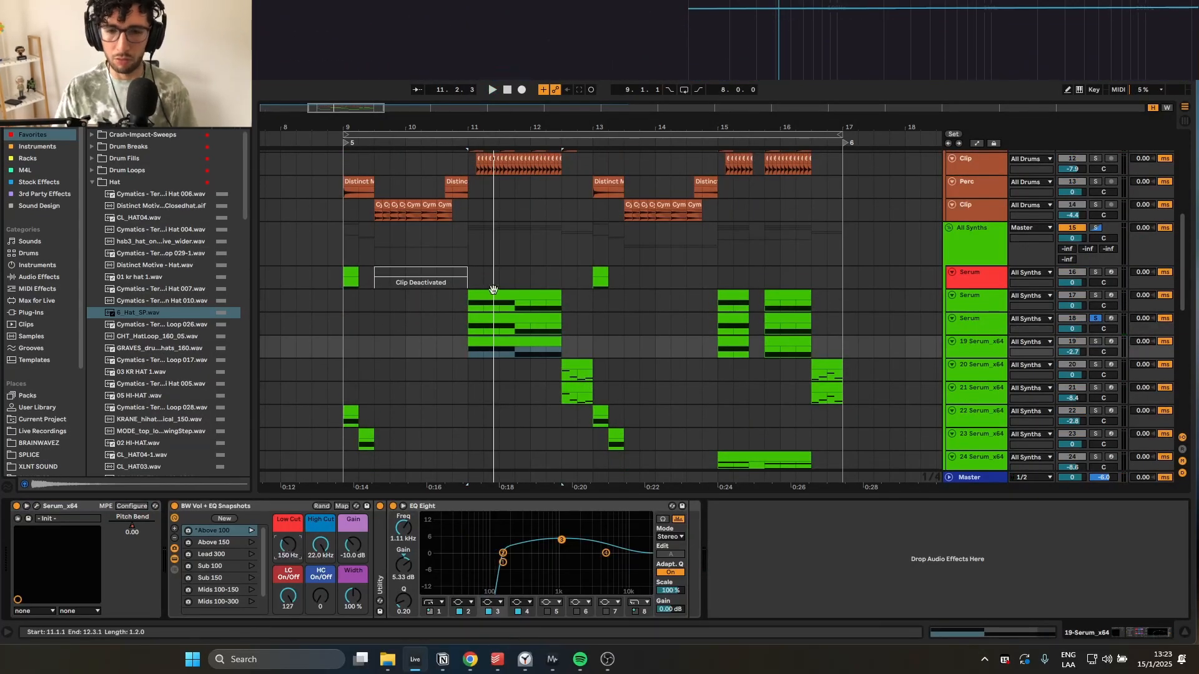
pyautogui.click(492, 354)
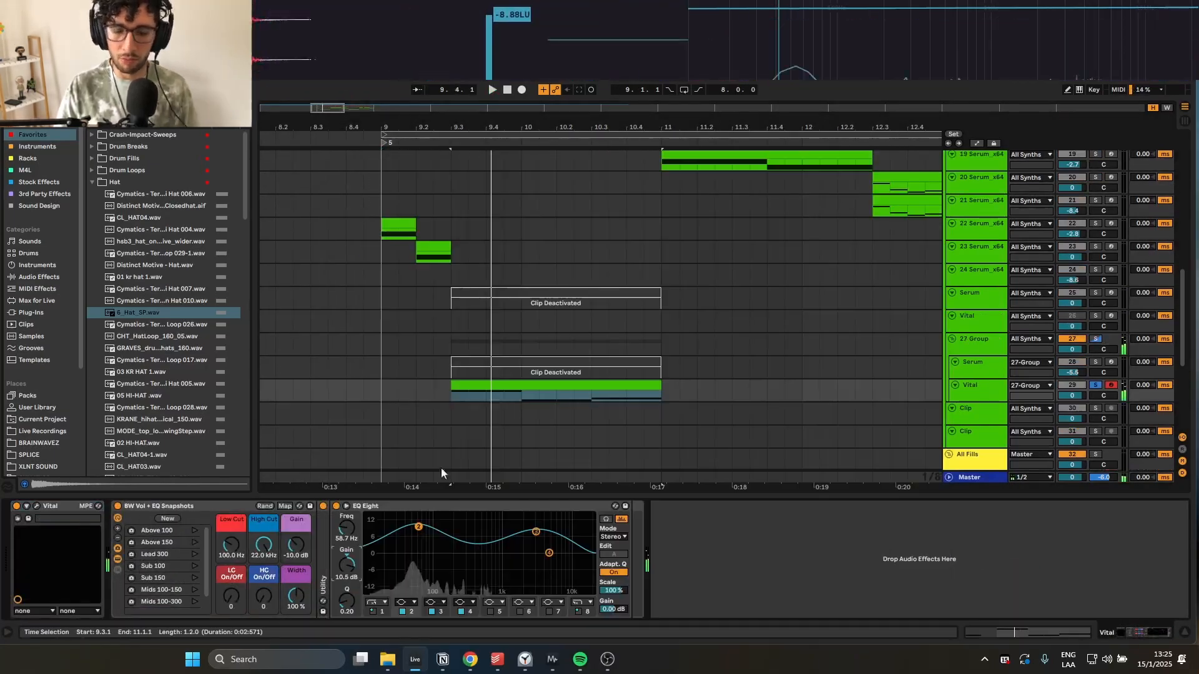
# - Set the low boost in the grouped Vital track's EQ Eight to 40.7 Hz and play its clip from bar 9.3
pyautogui.scroll(-3, 441, 467)
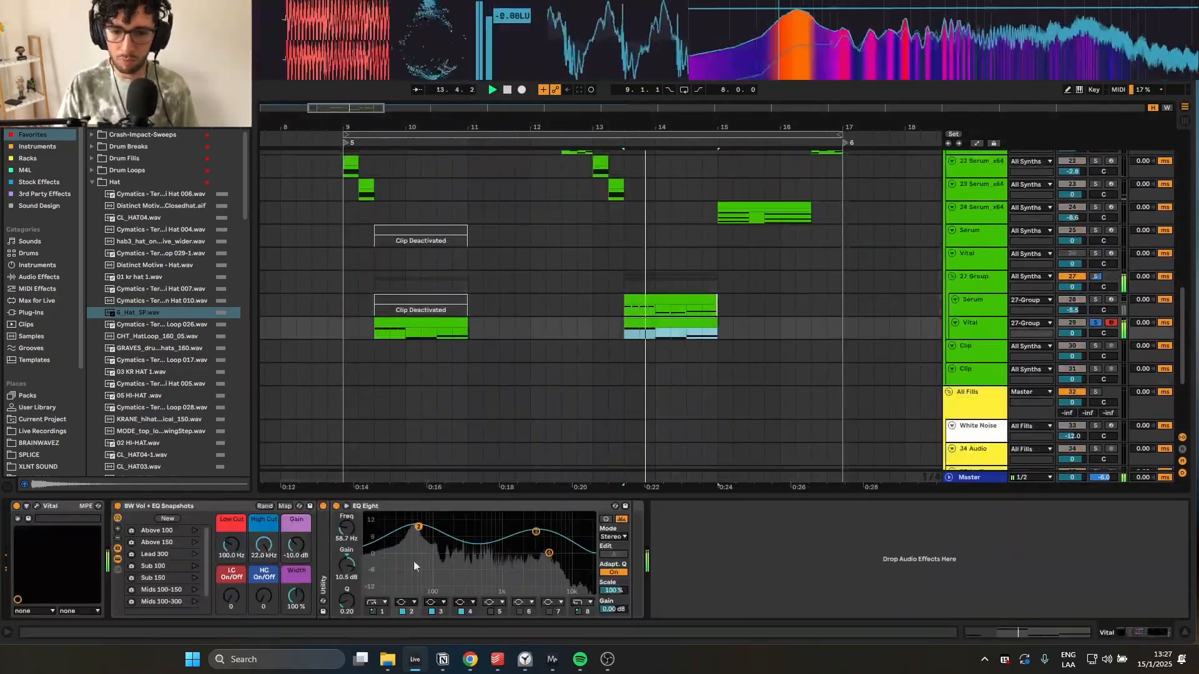
pyautogui.click(403, 322)
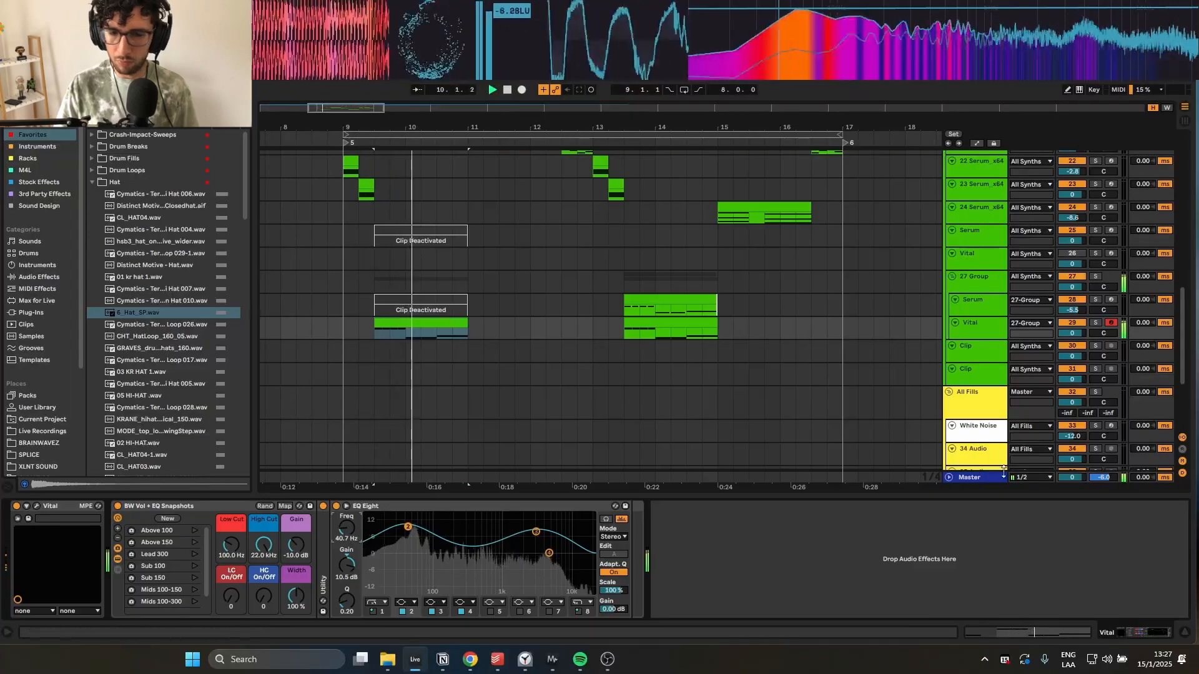
# - Check the master's spectrum in SPAN during playback of the drop, and close the analyser
pyautogui.click(985, 478)
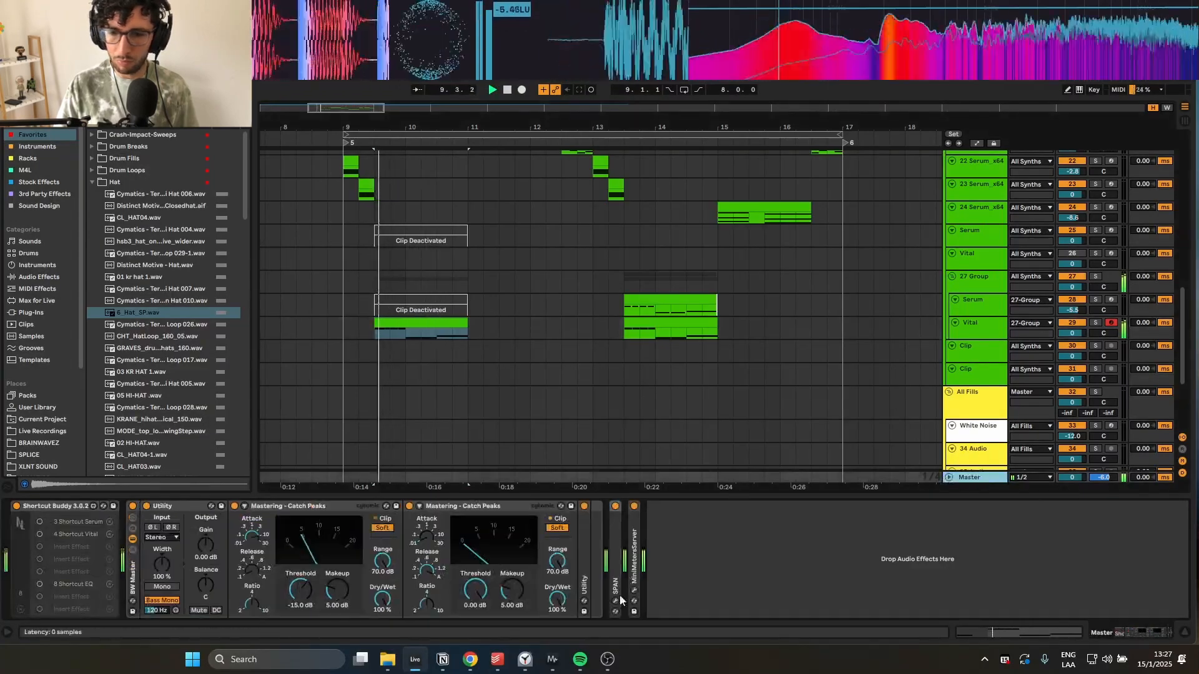
pyautogui.click(616, 600)
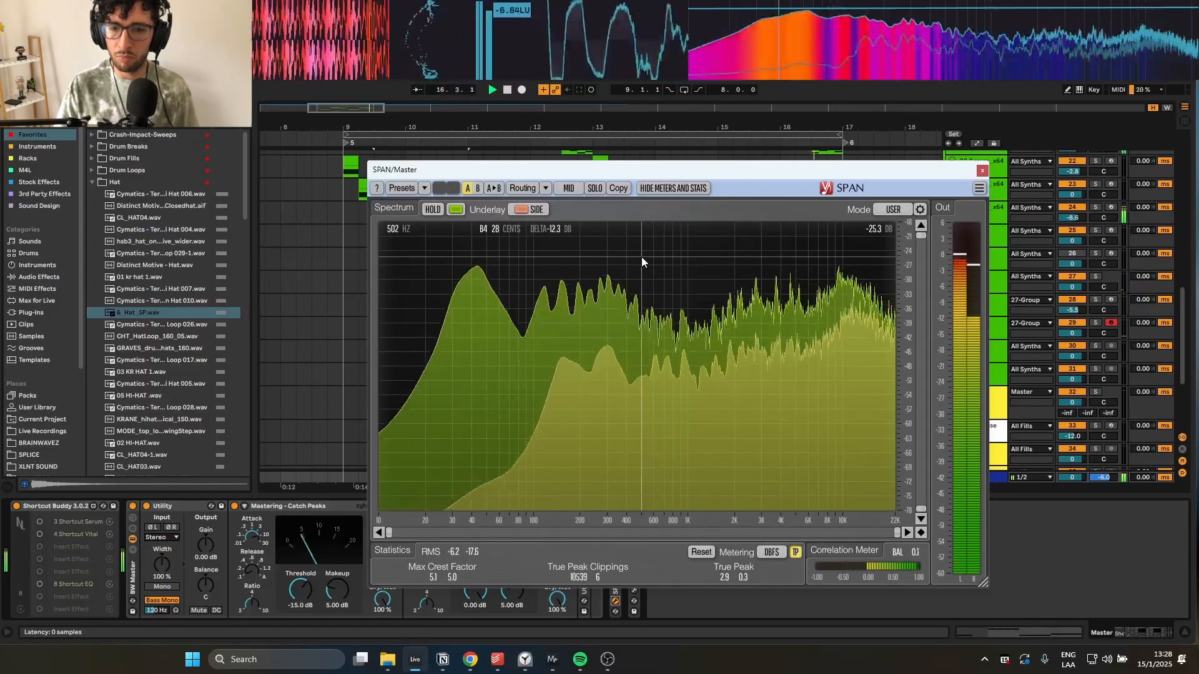
pyautogui.press('space')
pyautogui.click(982, 171)
pyautogui.press('a')
pyautogui.press('a')
# - Delete the empty Vital track above the group, the empty Clip tracks below it and the All Fills group
pyautogui.click(985, 243)
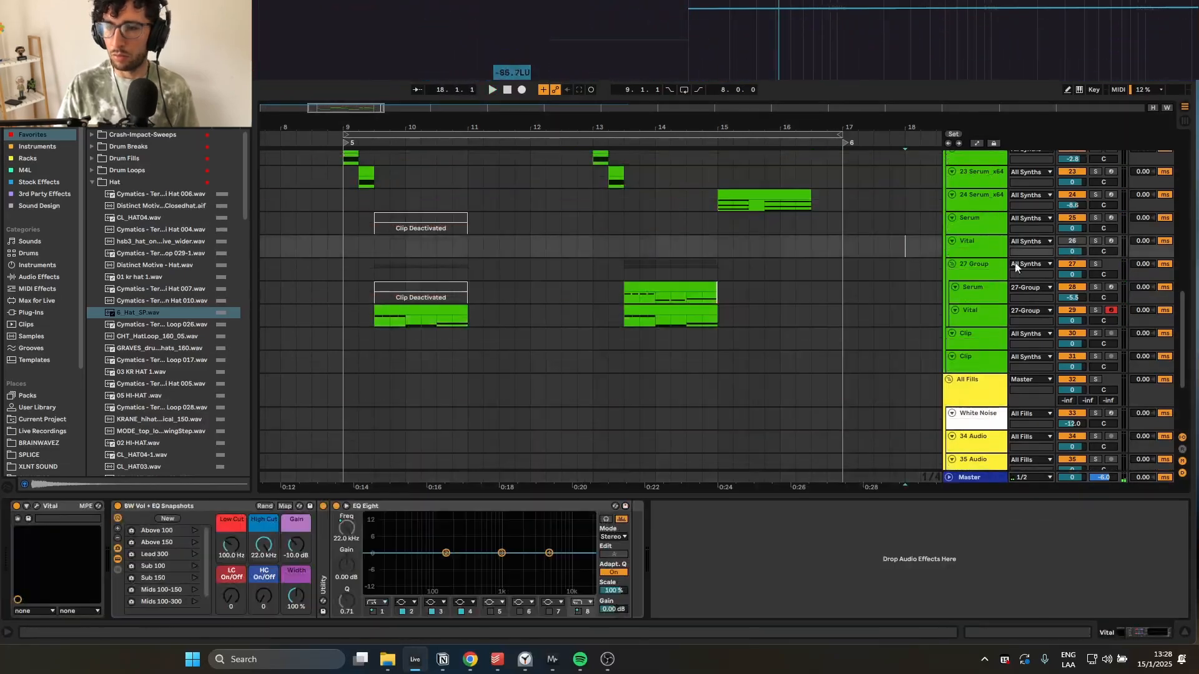
pyautogui.press('Delete')
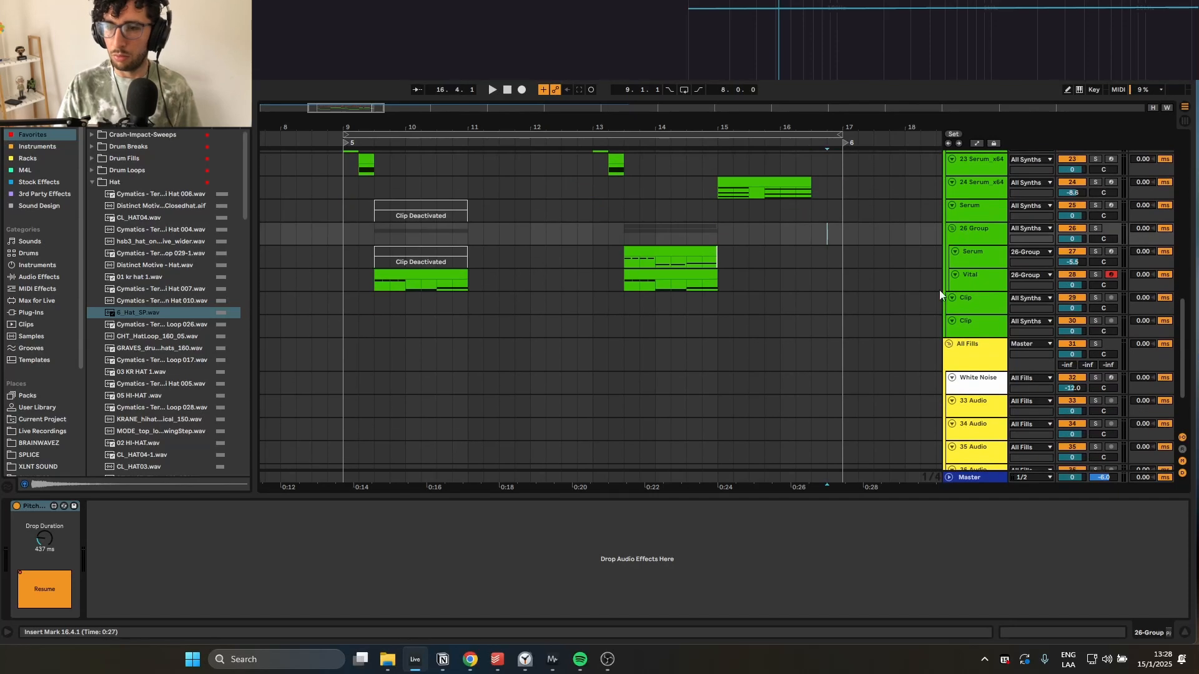
pyautogui.click(975, 312)
pyautogui.keyDown('shift'); pyautogui.click(966, 316); pyautogui.keyUp('shift')
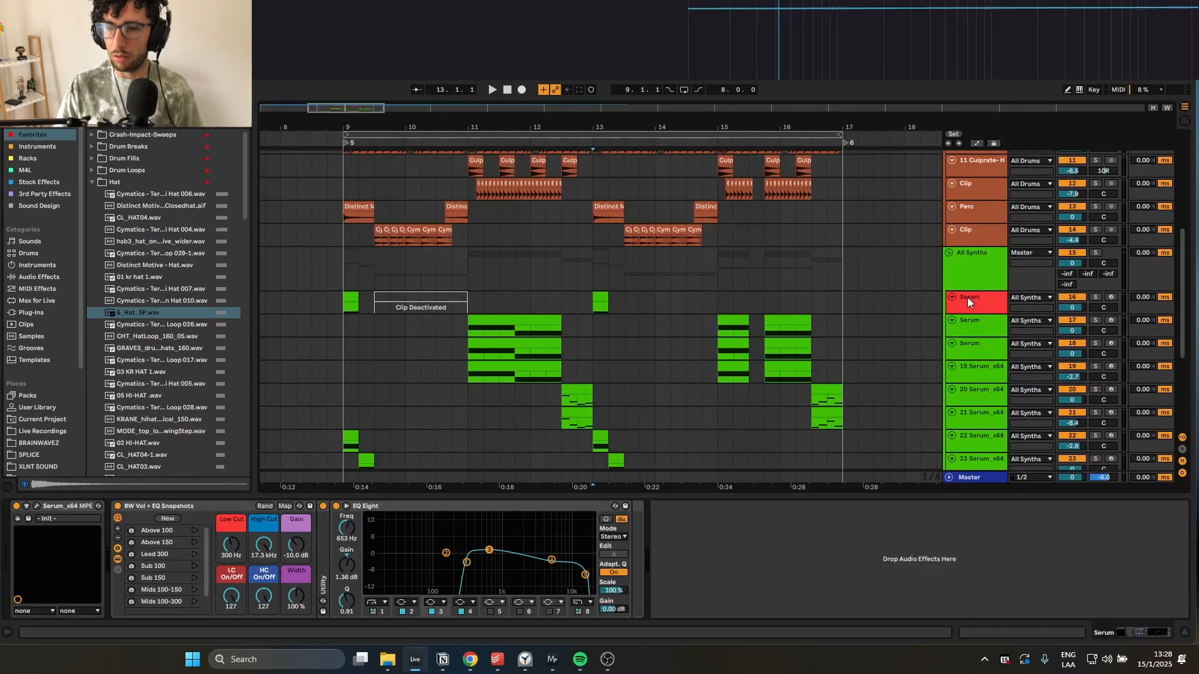
# - Delete the deactivated clip at bar 9.3 on the red Serum track
pyautogui.click(968, 297)
pyautogui.scroll(-2, 967, 298)
pyautogui.click(627, 248)
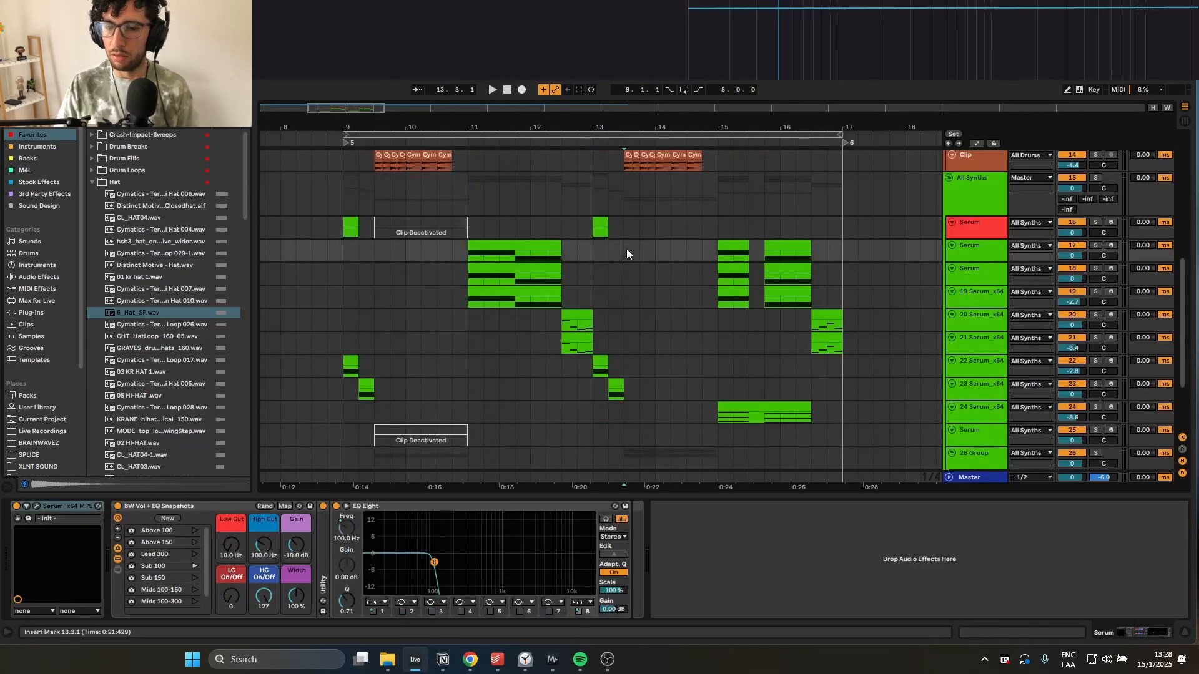
pyautogui.click(430, 223)
pyautogui.press('Delete')
# - Delete the Serum track above the synth group, which holds only a deactivated clip
pyautogui.click(687, 276)
pyautogui.scroll(-3, 650, 281)
pyautogui.click(643, 293)
pyautogui.click(651, 331)
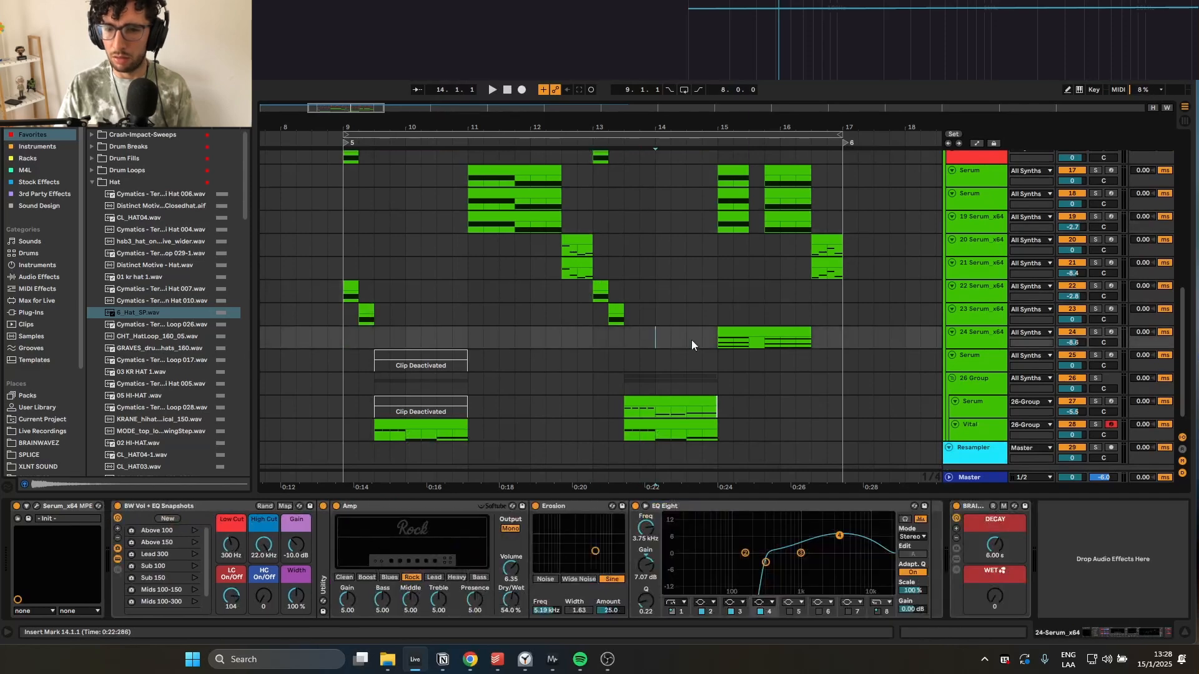
pyautogui.click(700, 357)
pyautogui.click(956, 359)
pyautogui.press('Delete')
# - Delete the deactivated clip at bar 9.3 on the Serum track inside the 25 Group
pyautogui.click(403, 308)
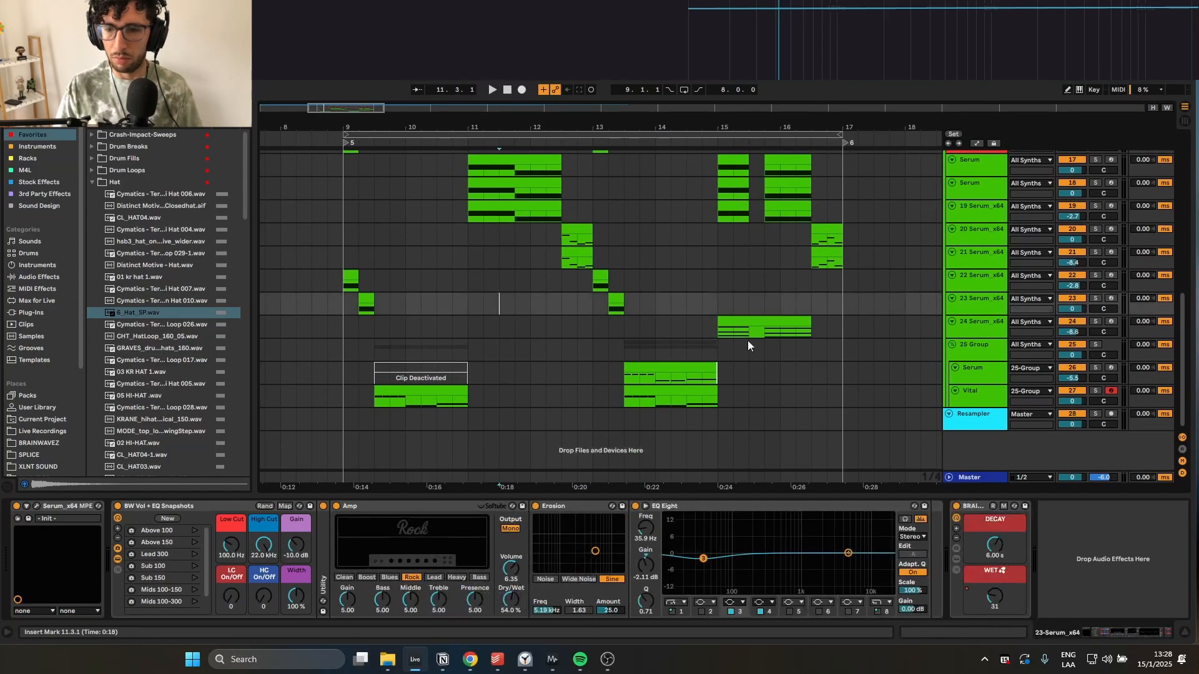
pyautogui.click(449, 366)
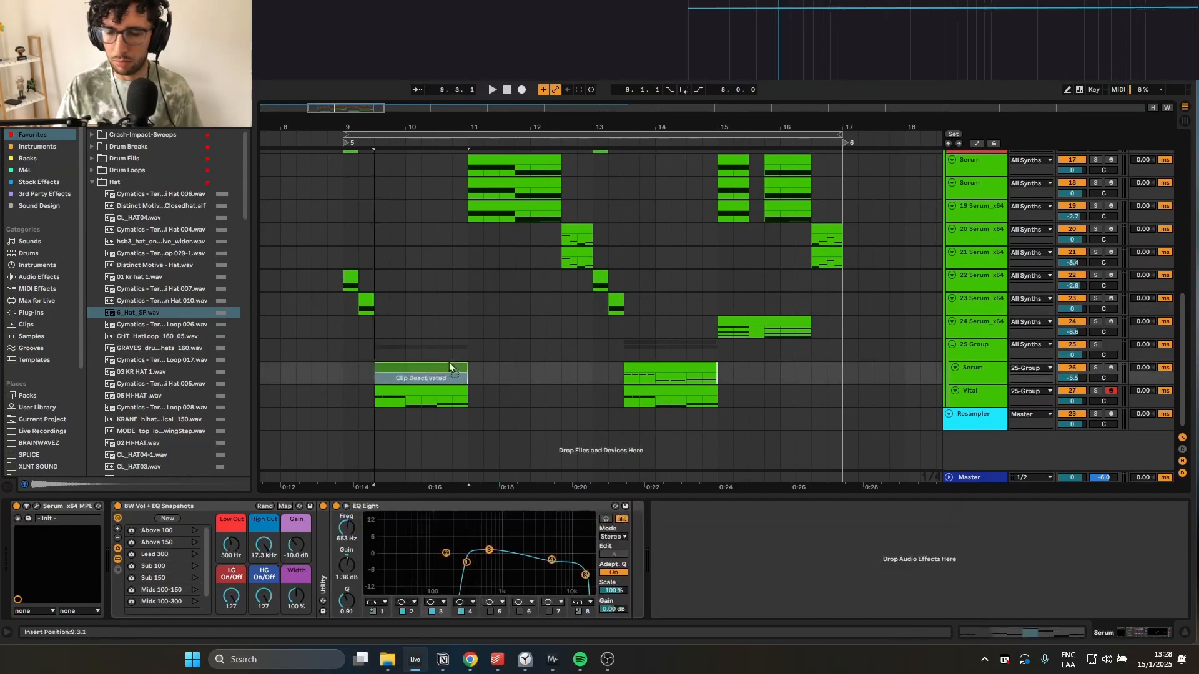
pyautogui.click(957, 345)
# - Collapse the Reference Tracks group above the drums
pyautogui.click(431, 252)
pyautogui.scroll(3, 431, 251)
pyautogui.click(427, 255)
pyautogui.scroll(4, 454, 263)
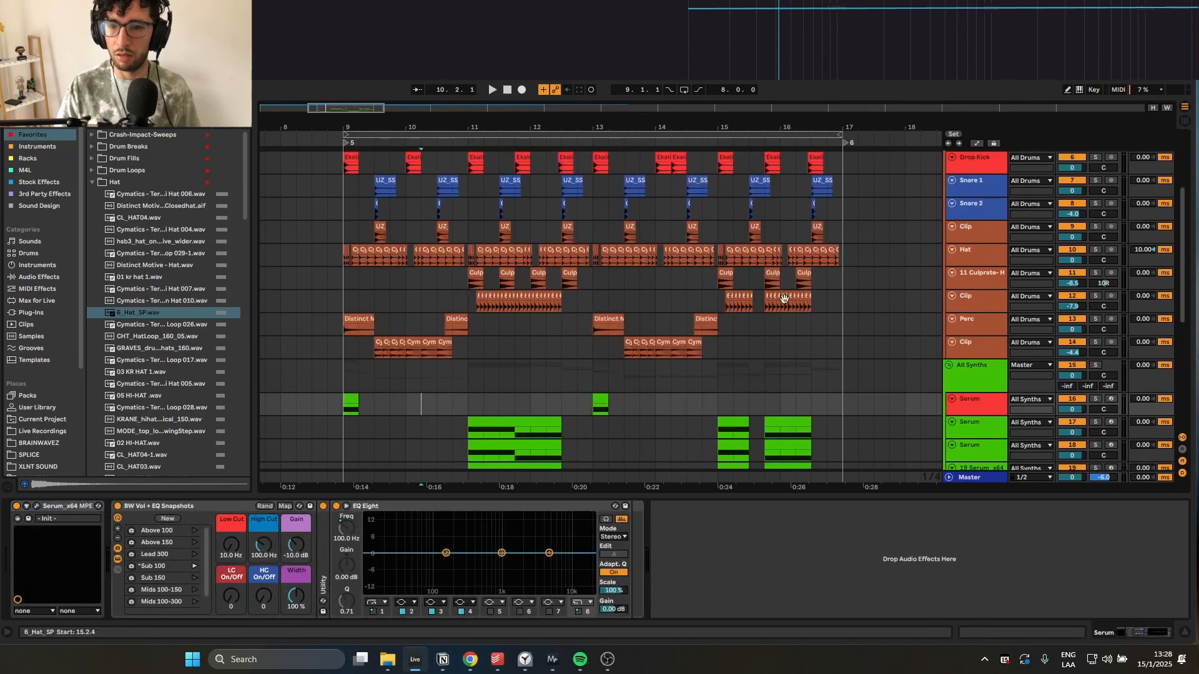
pyautogui.scroll(5, 783, 299)
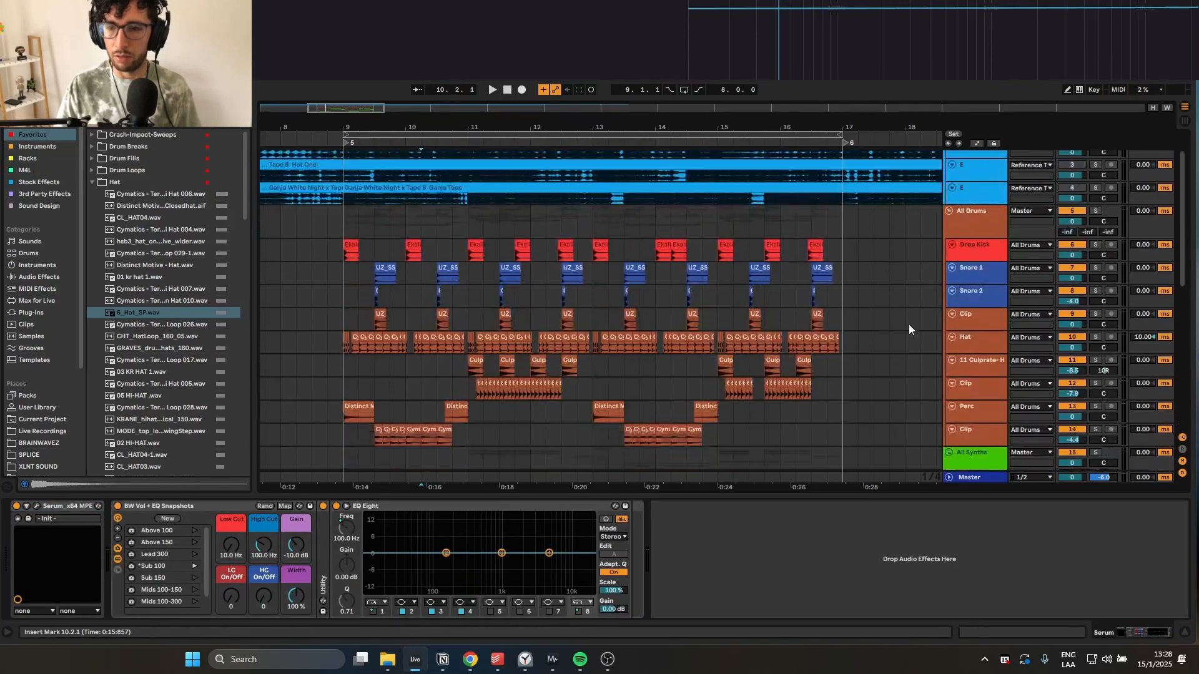
pyautogui.scroll(1, 917, 264)
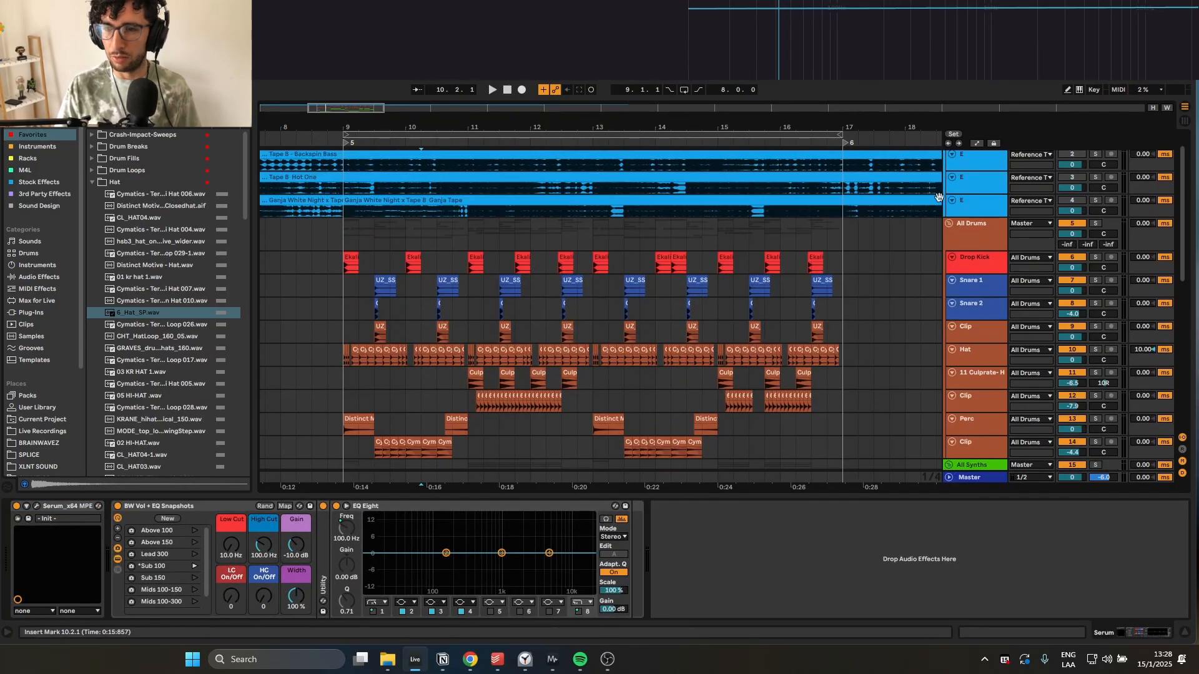
pyautogui.scroll(1, 939, 197)
pyautogui.click(955, 157)
pyautogui.click(949, 154)
# - Listen to the soloed All Drums group from bar 9, and collapse the Hat folder in the browser
pyautogui.click(341, 179)
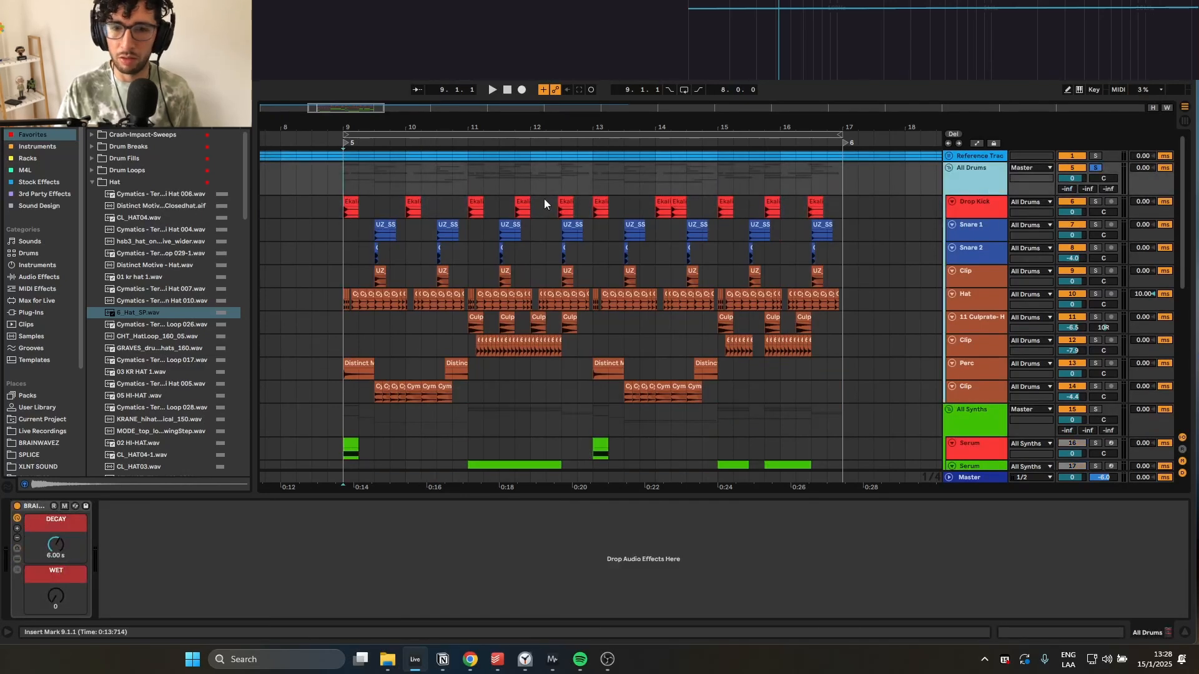
pyautogui.press('space')
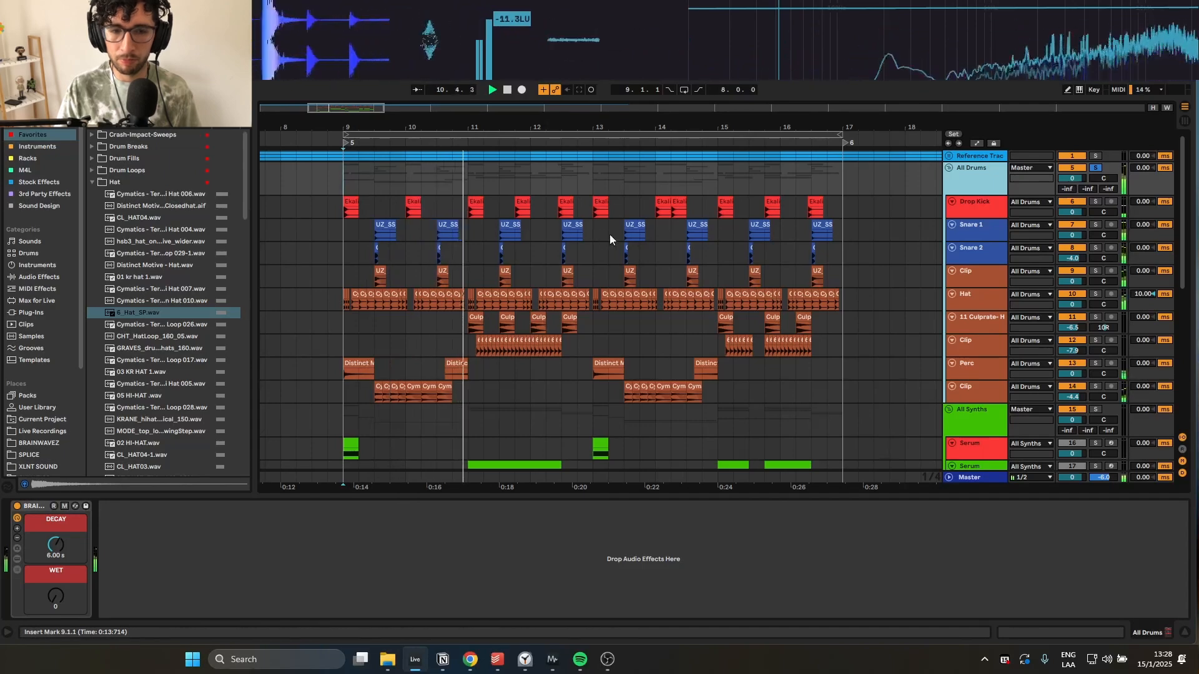
pyautogui.click(91, 182)
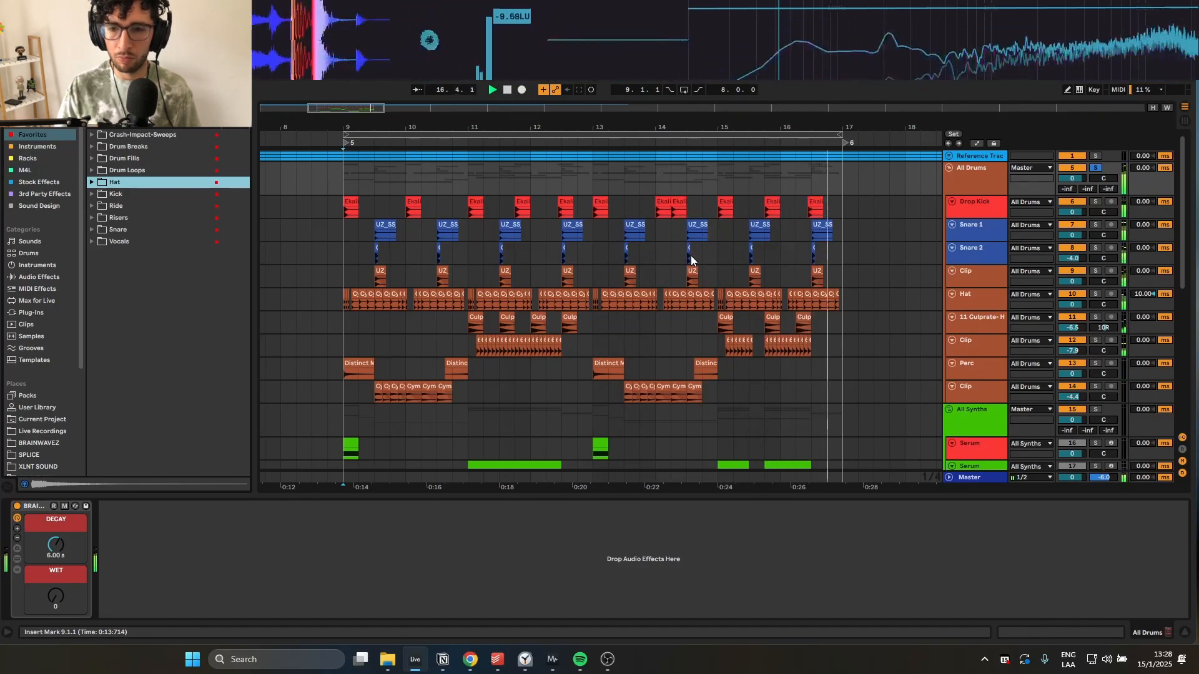
pyautogui.press('space')
# - Listen to the clip at bar 9 on the red Serum track in solo
pyautogui.scroll(-5, 437, 337)
pyautogui.click(437, 337)
pyautogui.click(312, 248)
pyautogui.press('space')
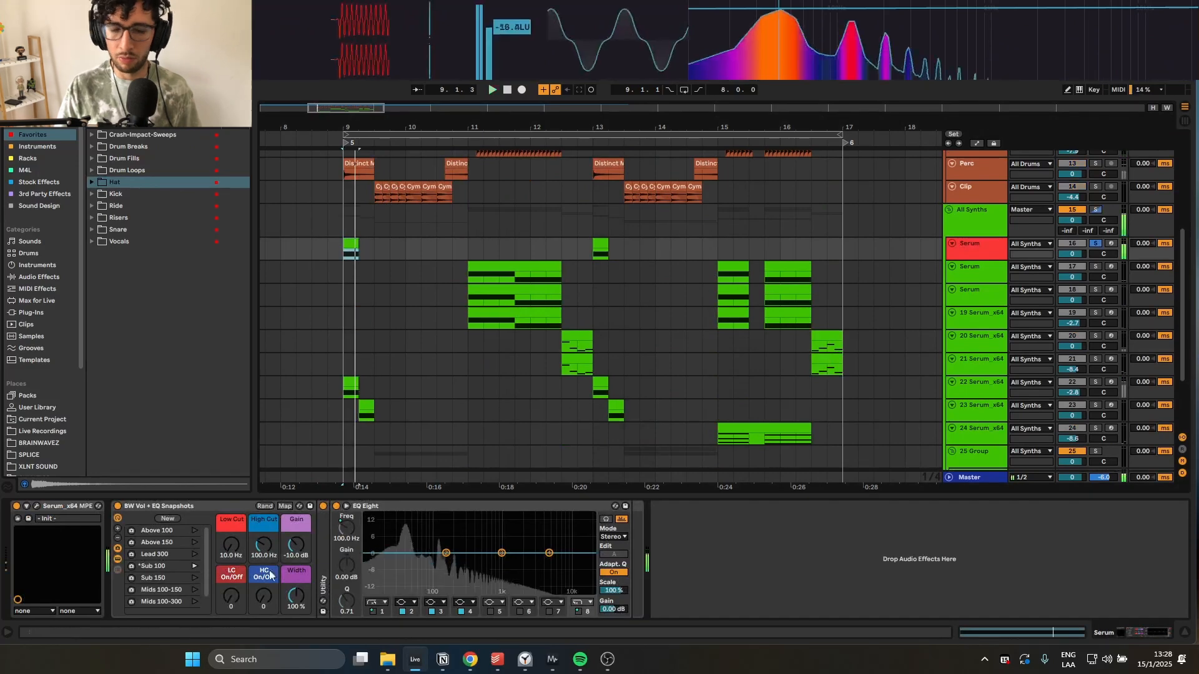
# - Review the red track's Serum wavetable and distortion effect, and set oscillator A's warp mode to Off
pyautogui.click(37, 507)
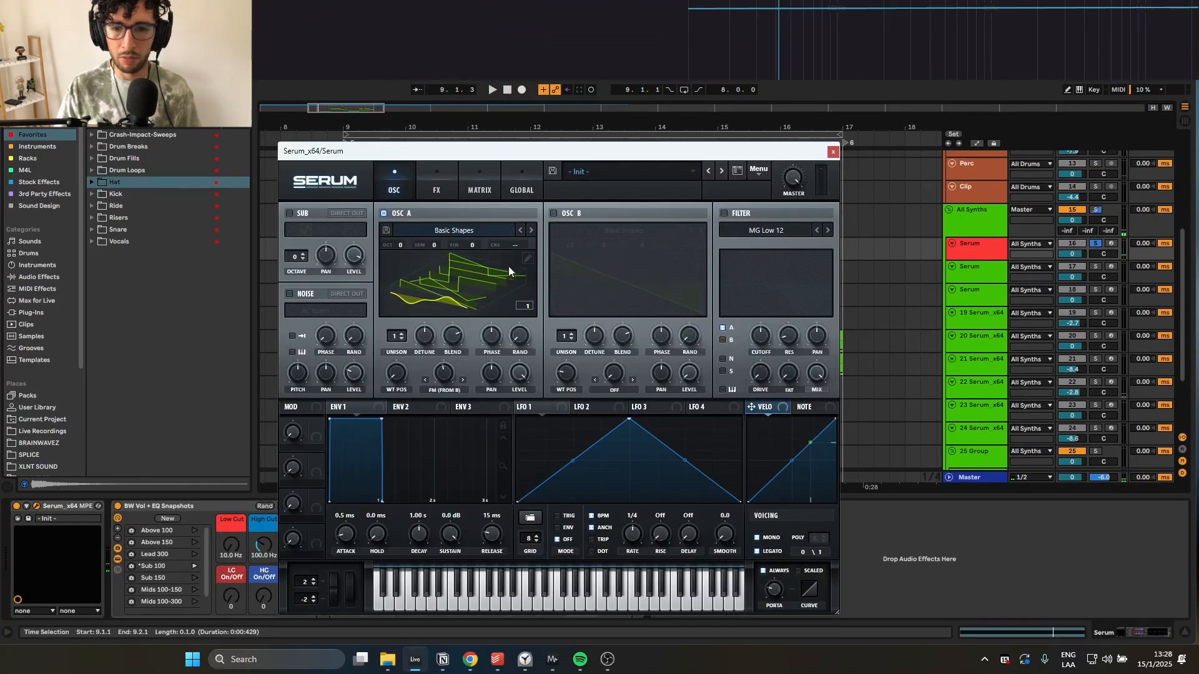
pyautogui.click(527, 259)
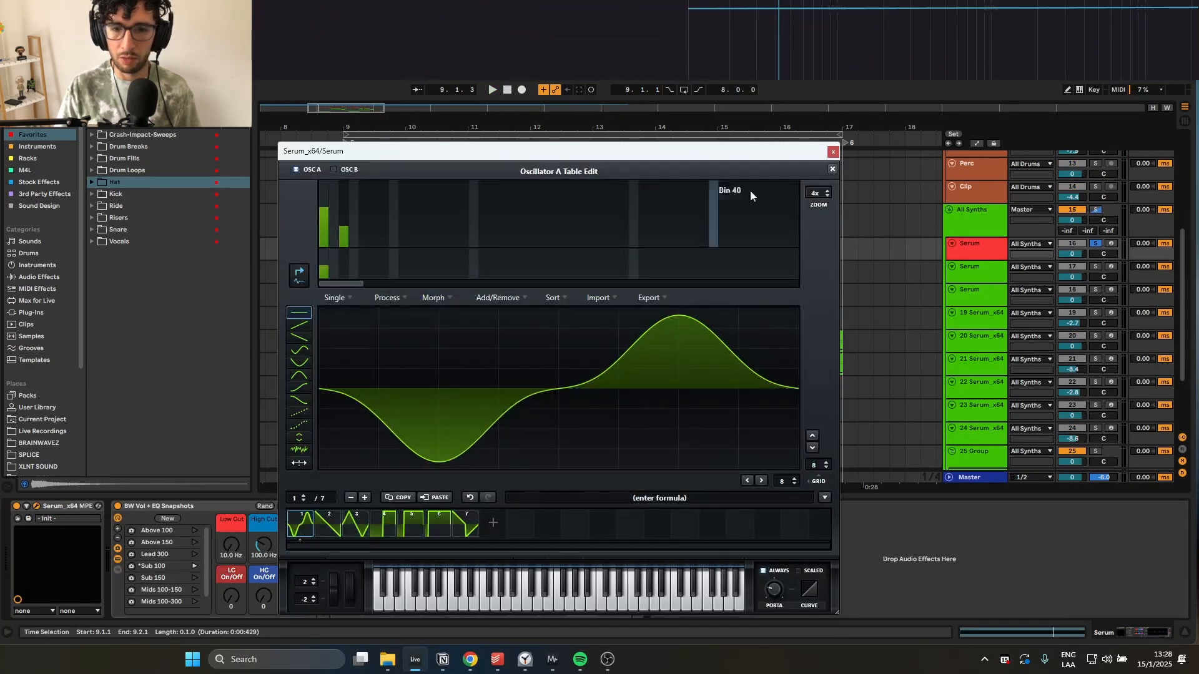
pyautogui.click(833, 169)
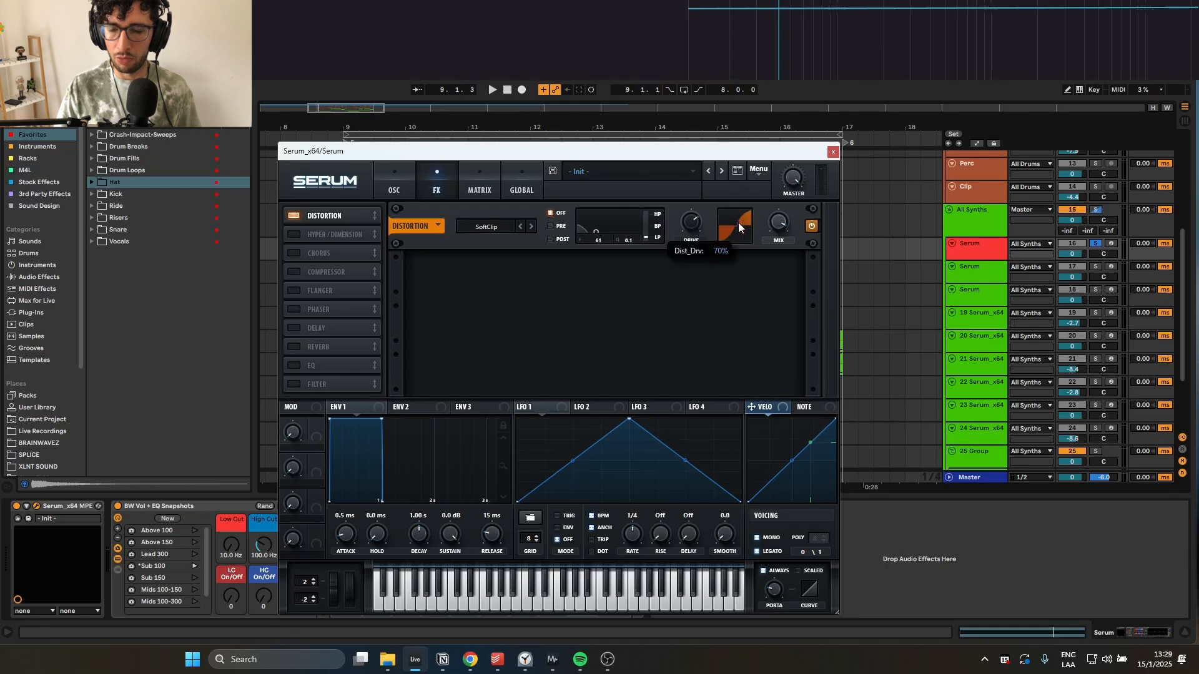
pyautogui.click(405, 189)
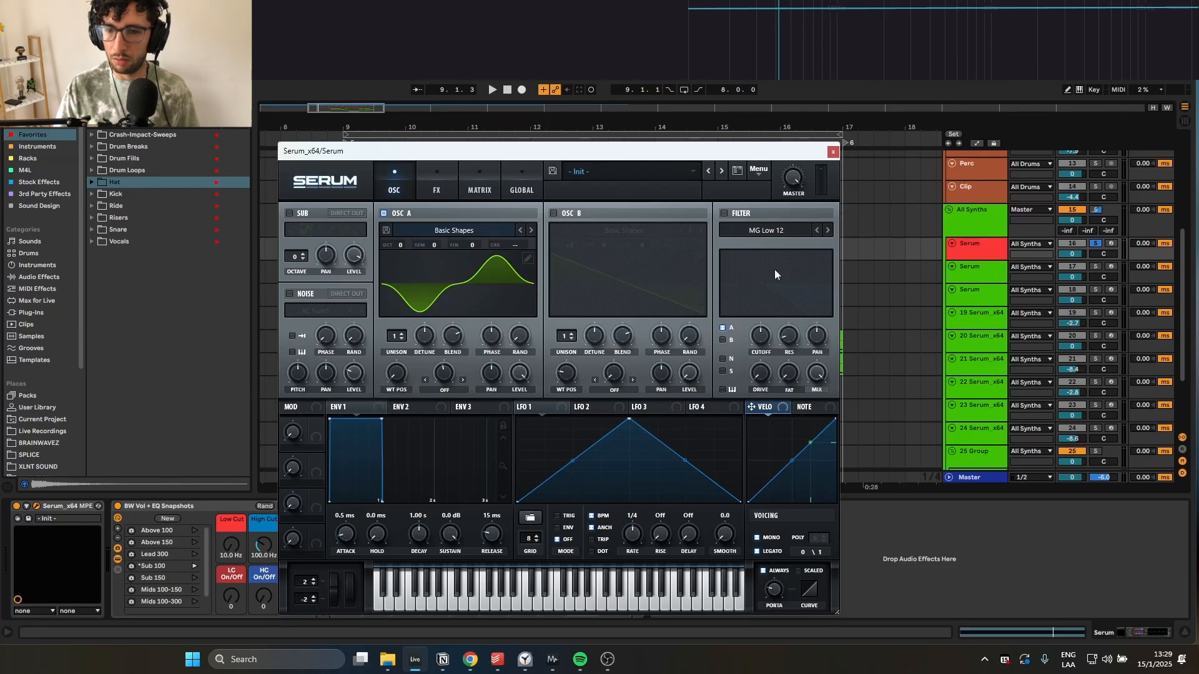
pyautogui.click(832, 151)
# - Listen to track 22's clip at bar 9 in solo and open its Serum patch to review the oscillators
pyautogui.click(392, 285)
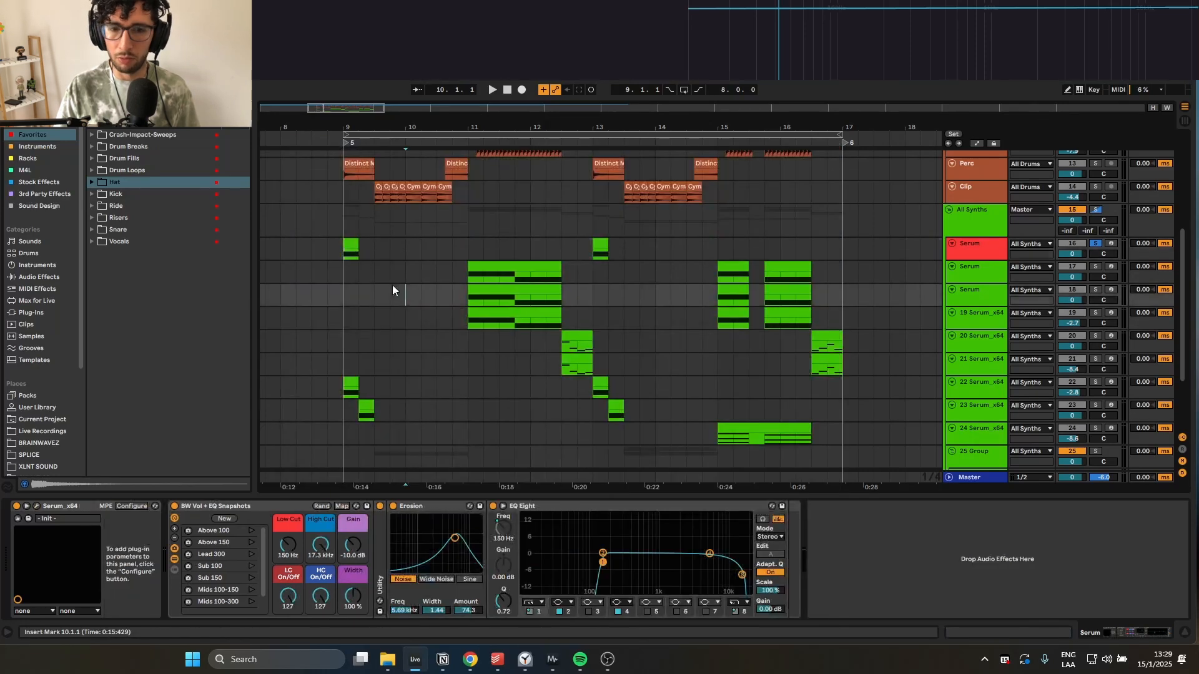
pyautogui.click(350, 384)
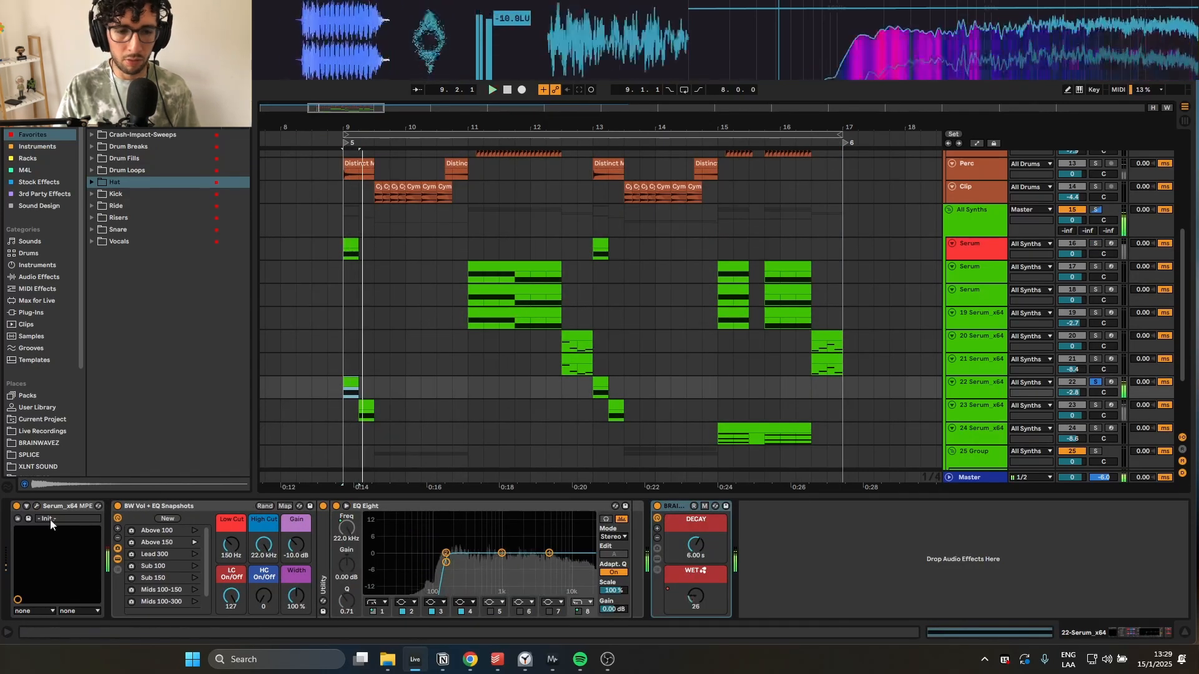
pyautogui.click(37, 507)
pyautogui.moveTo(510, 124); pyautogui.dragTo(537, 125)
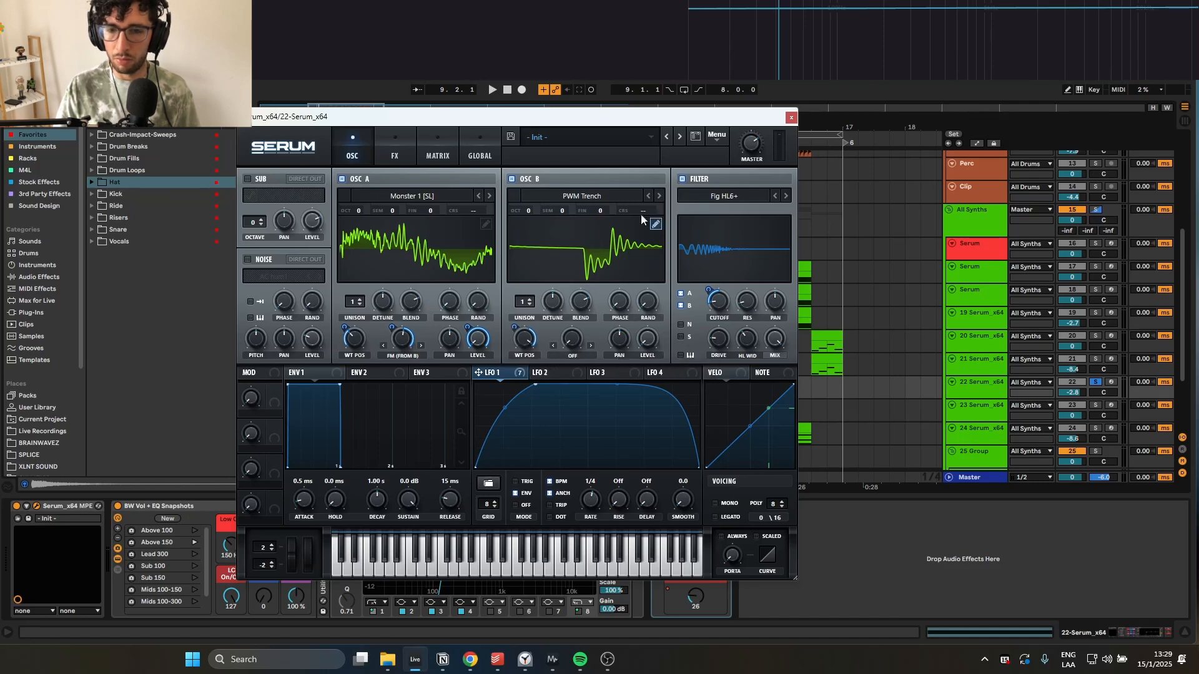
# - Examine track 22's Serum effects from distortion to reverb and its LFO 1 assignments in the modulation matrix
pyautogui.click(399, 142)
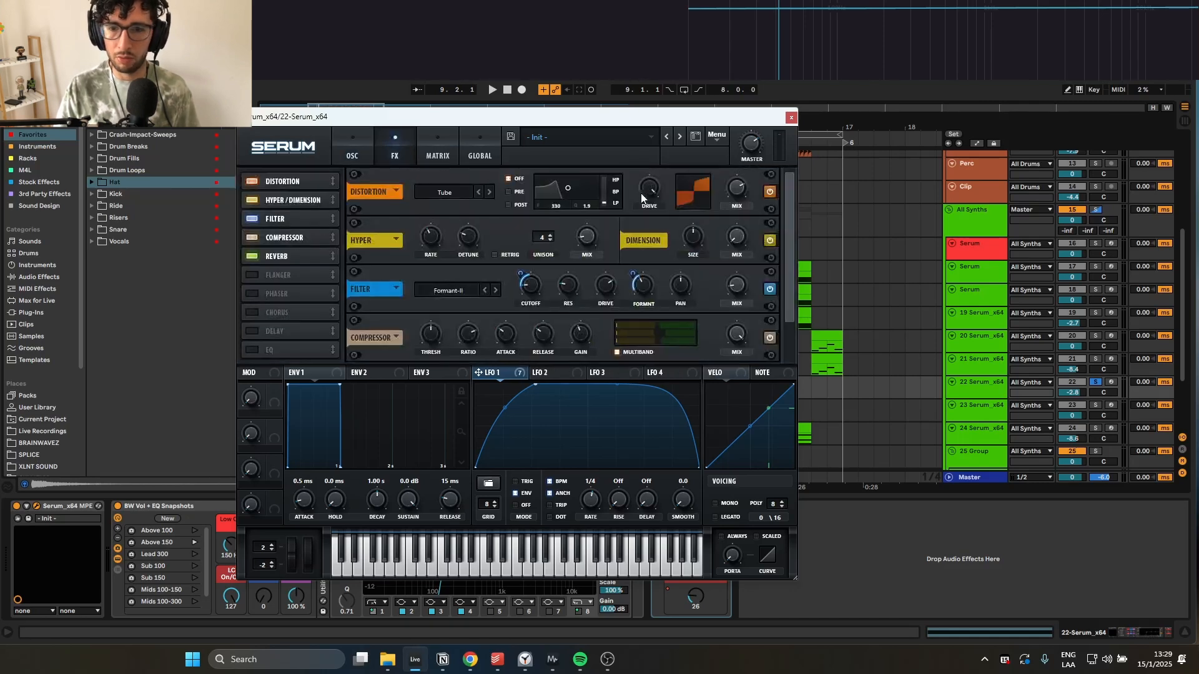
pyautogui.moveTo(742, 188)
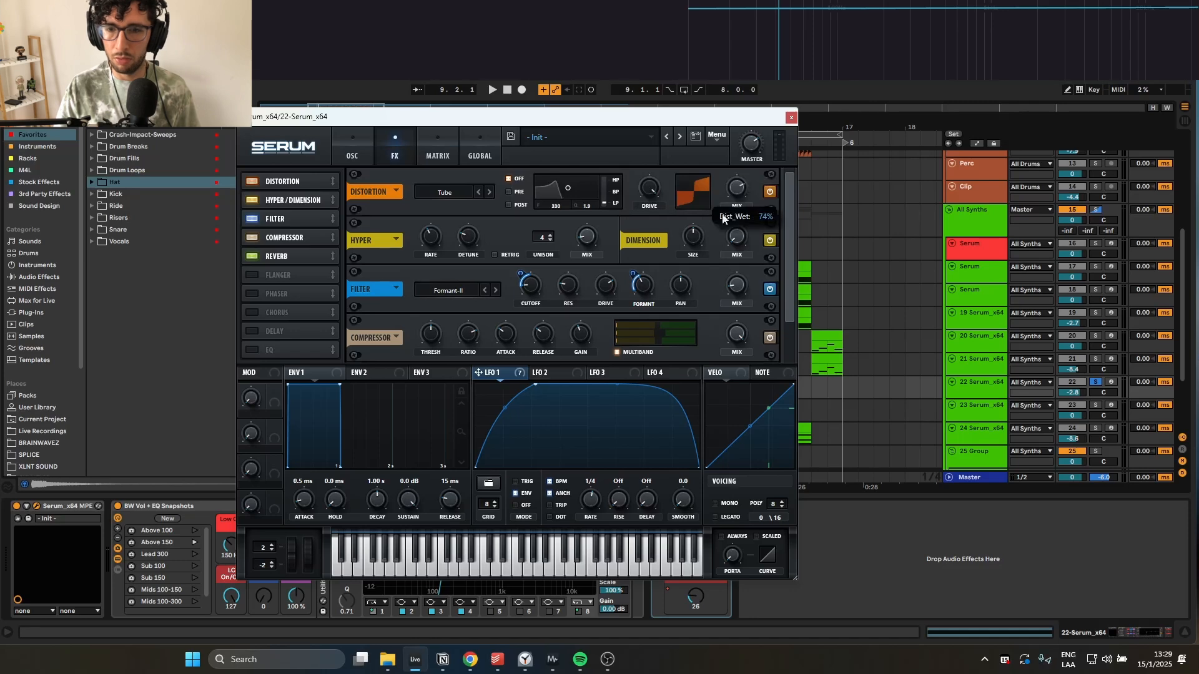
pyautogui.moveTo(463, 246)
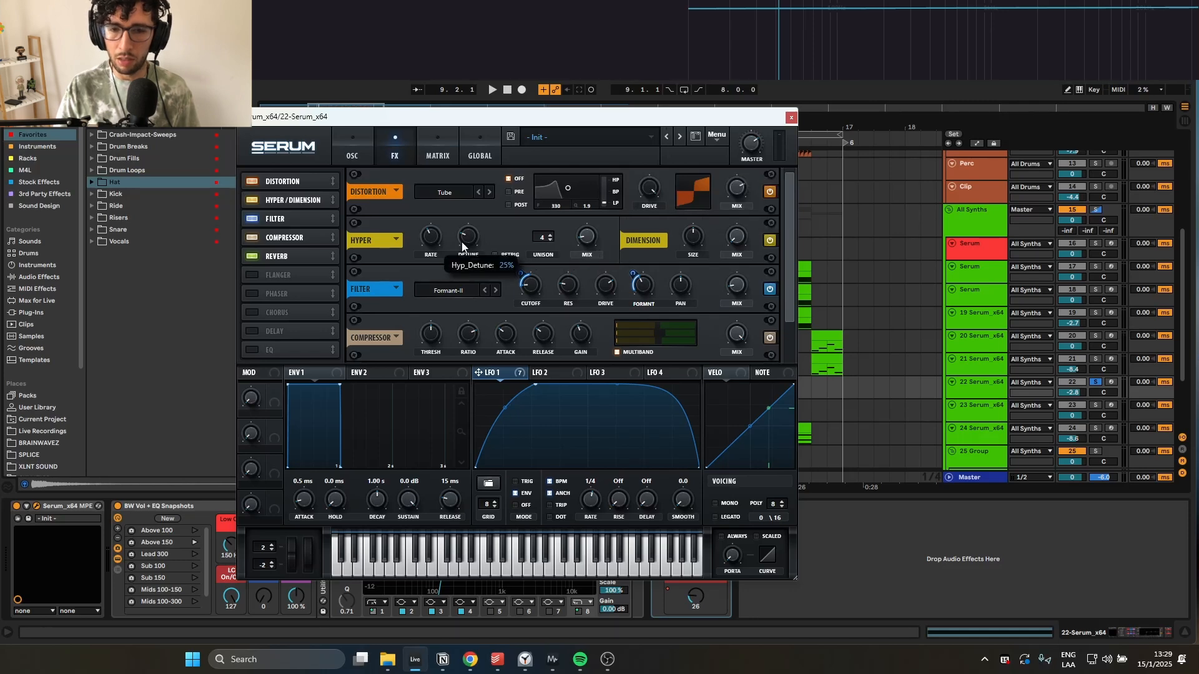
pyautogui.moveTo(733, 246)
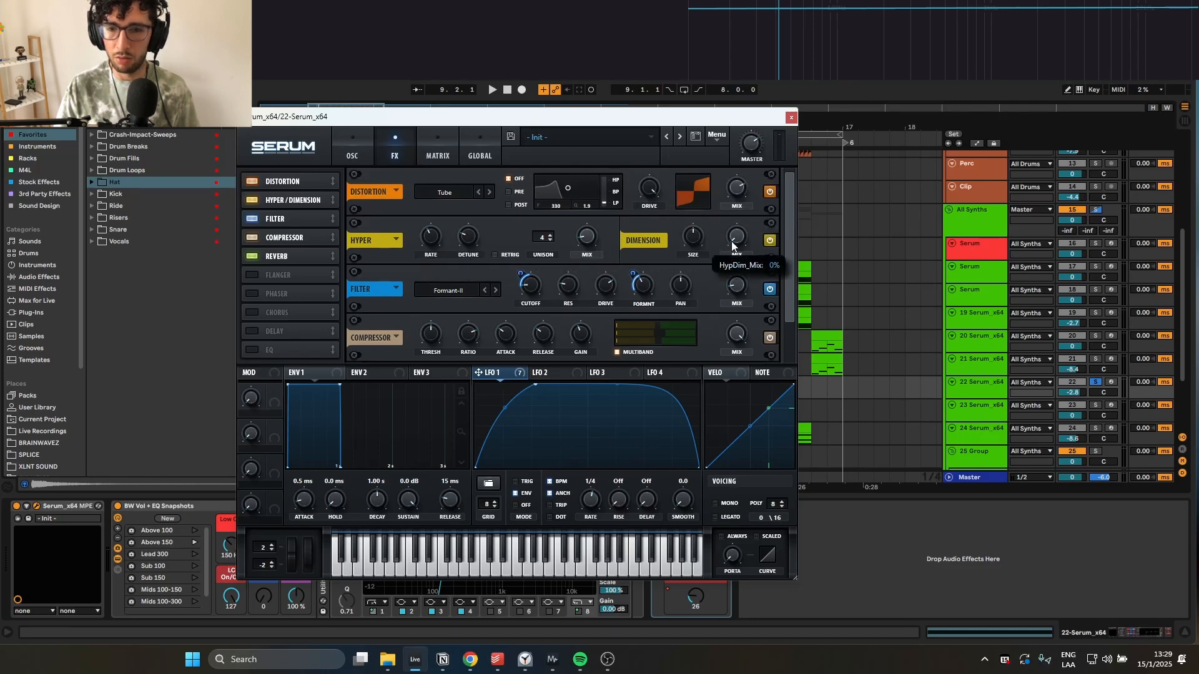
pyautogui.moveTo(523, 272)
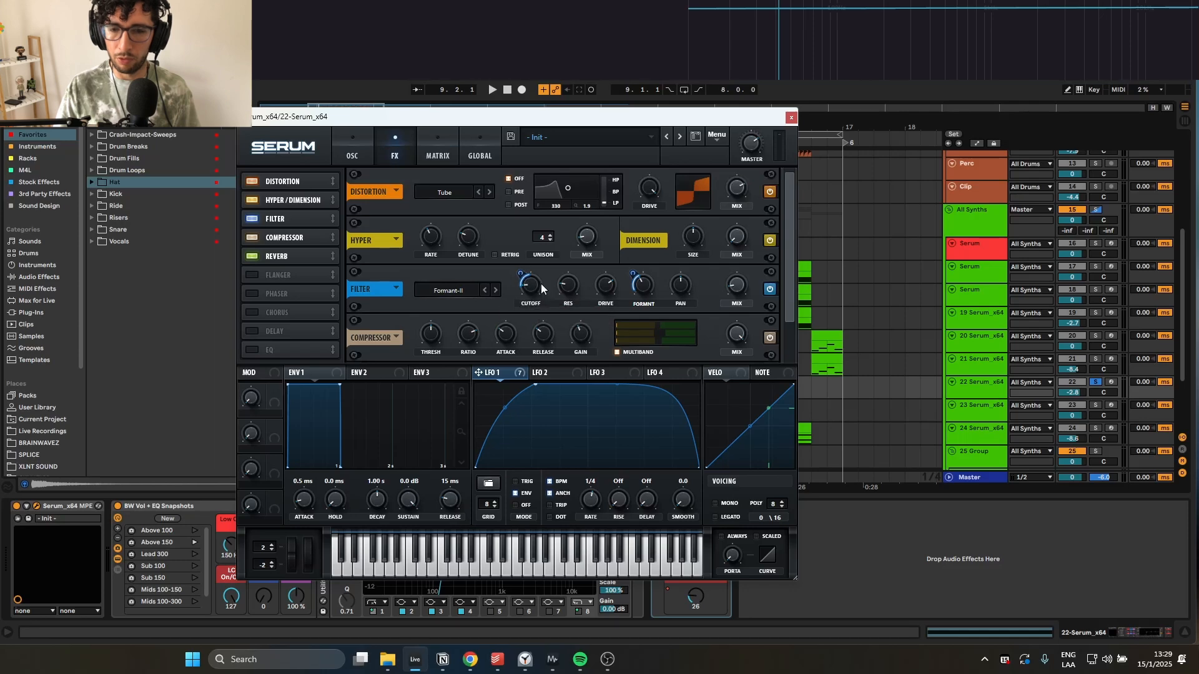
pyautogui.moveTo(577, 295)
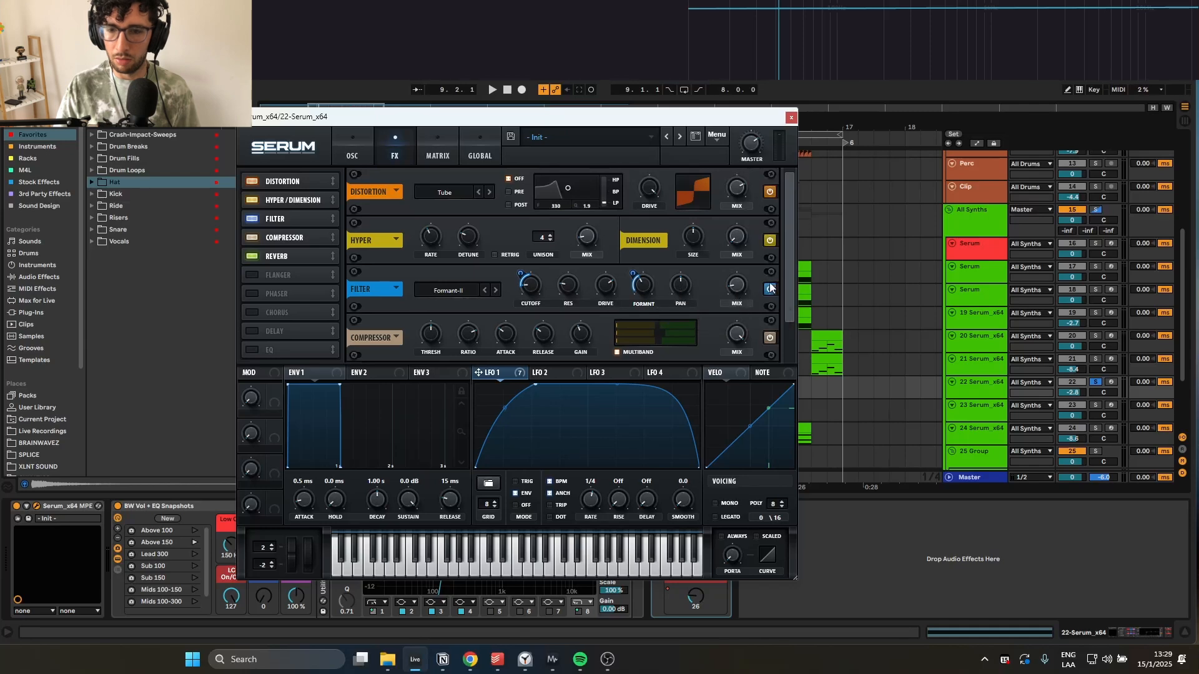
pyautogui.scroll(-1, 774, 294)
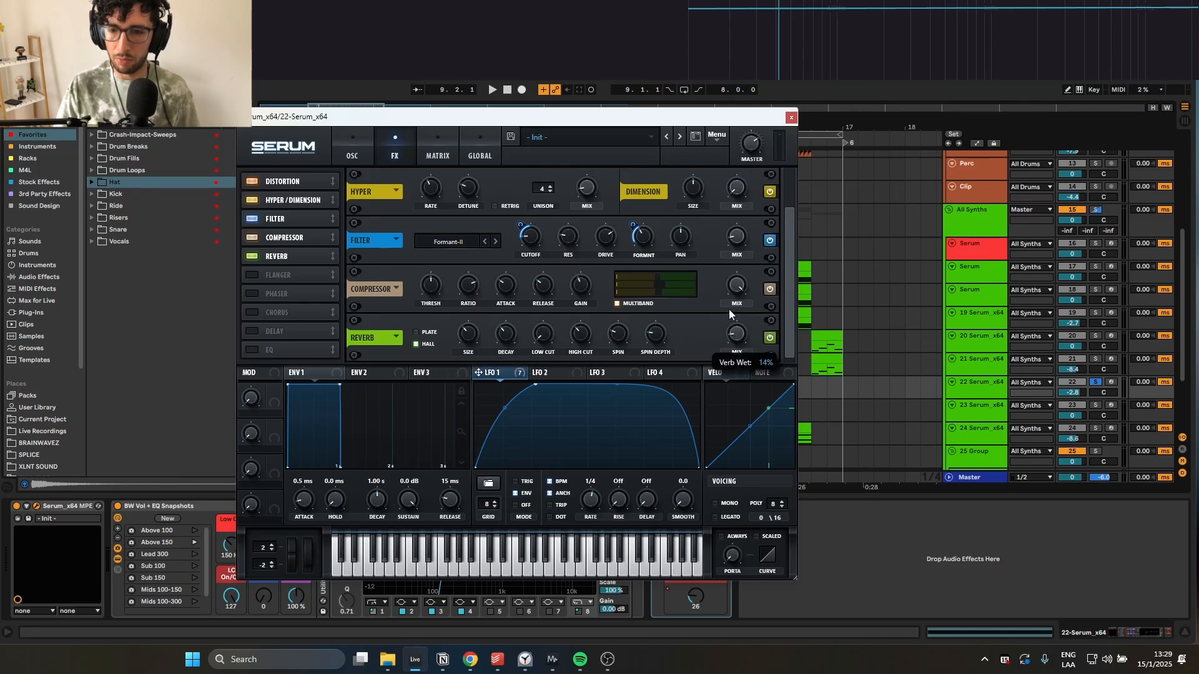
pyautogui.click(352, 152)
pyautogui.click(429, 155)
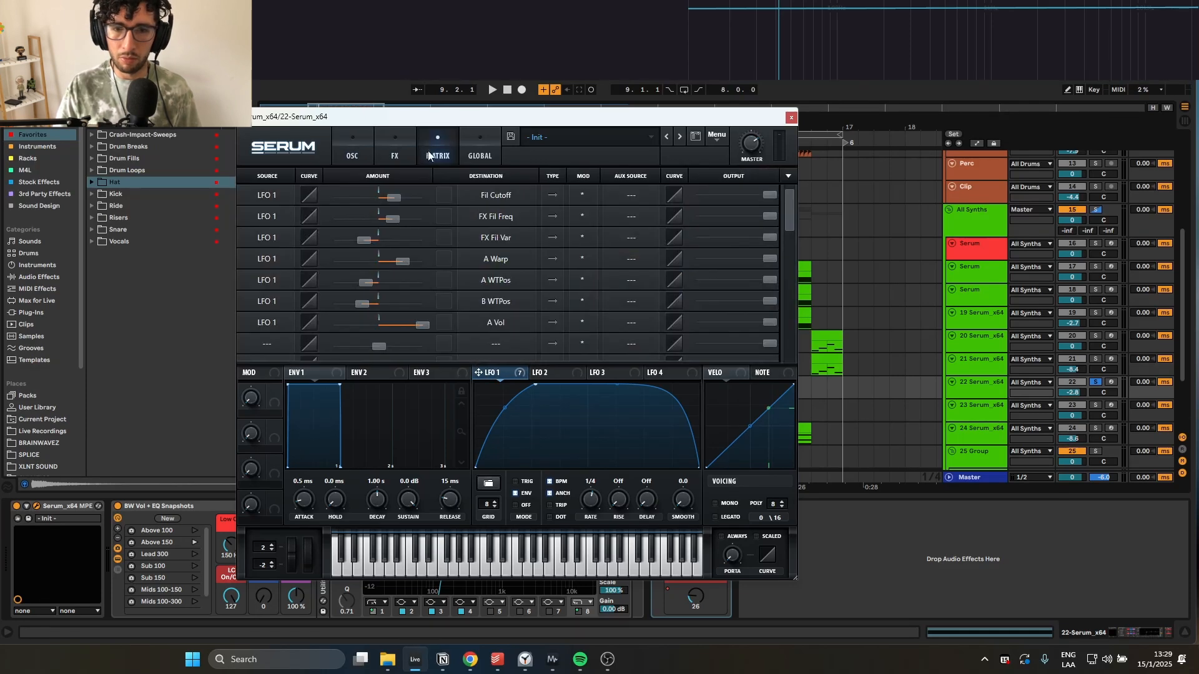
pyautogui.click(790, 118)
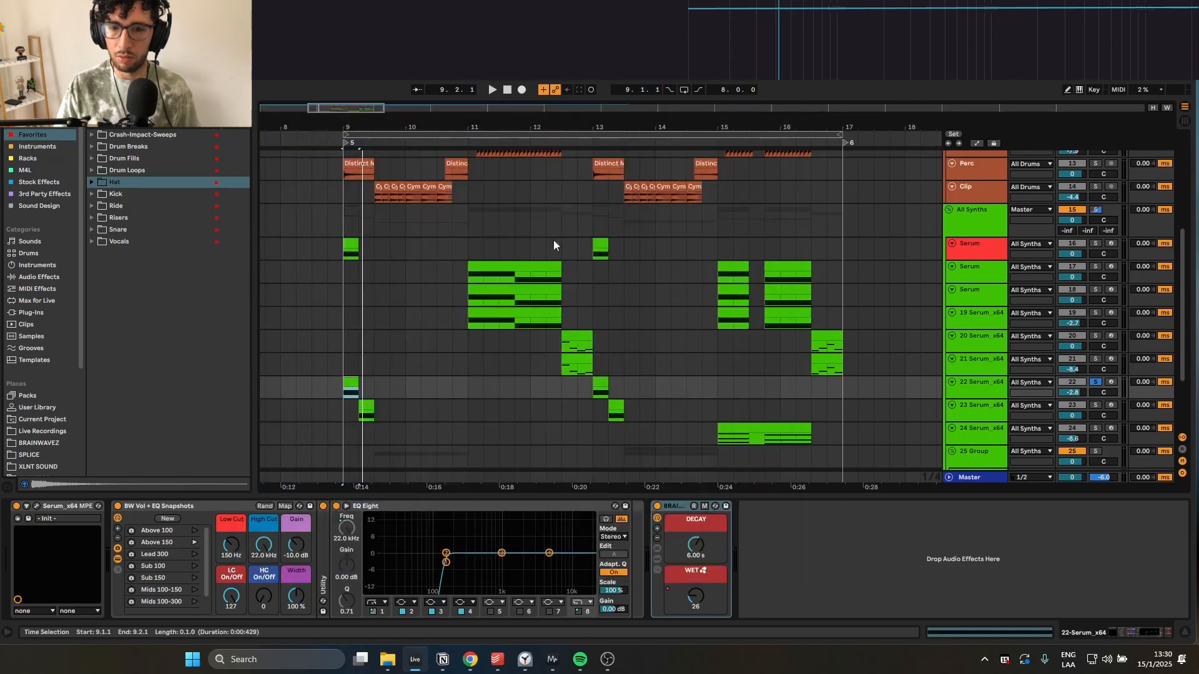
# - Listen to track 23's clip at beat 9.2 in solo and open its Serum patch to review the oscillators and filter
pyautogui.click(366, 373)
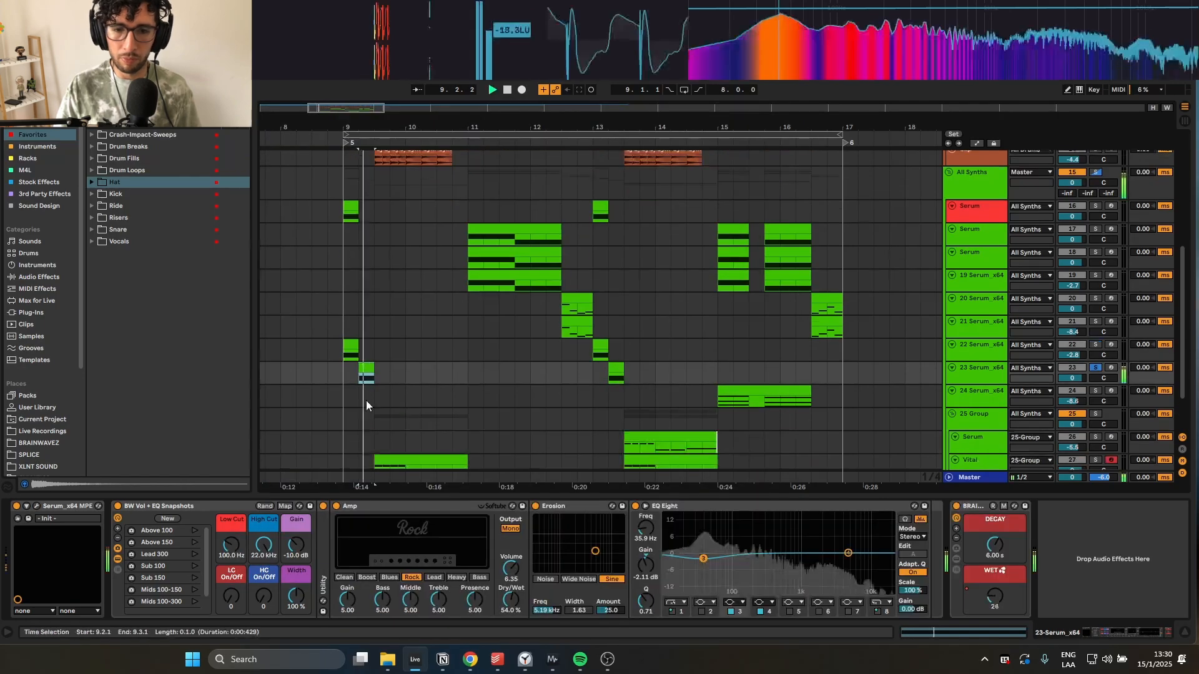
pyautogui.click(37, 505)
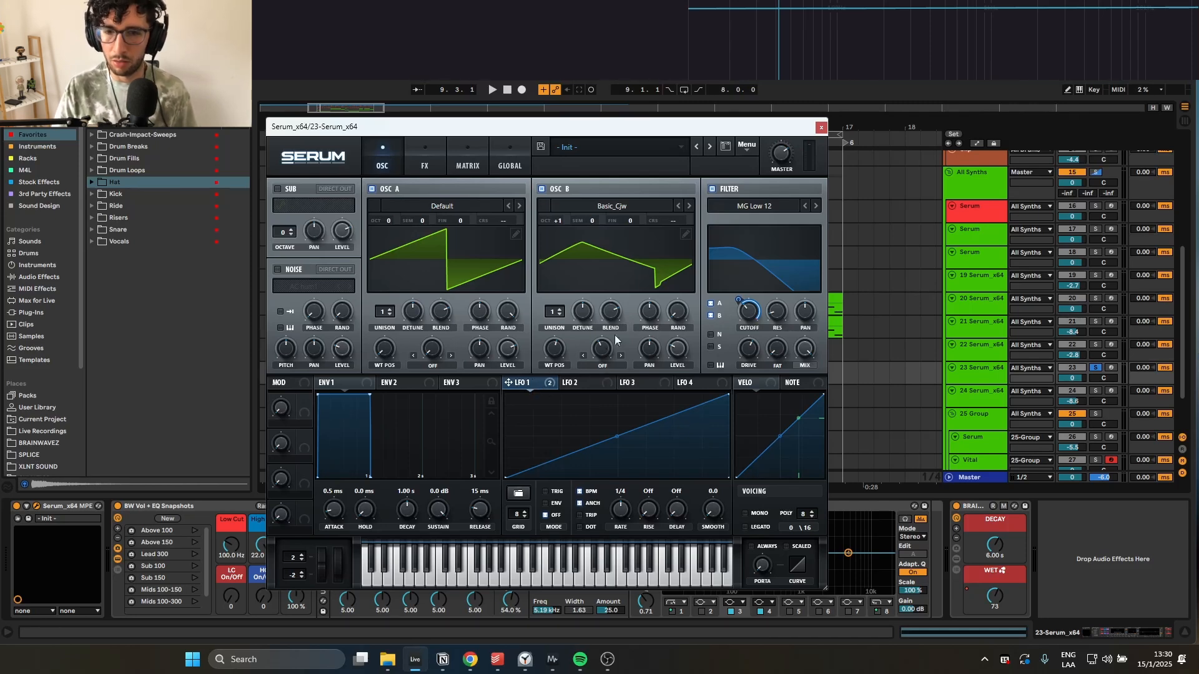
pyautogui.click(614, 208)
pyautogui.click(608, 208)
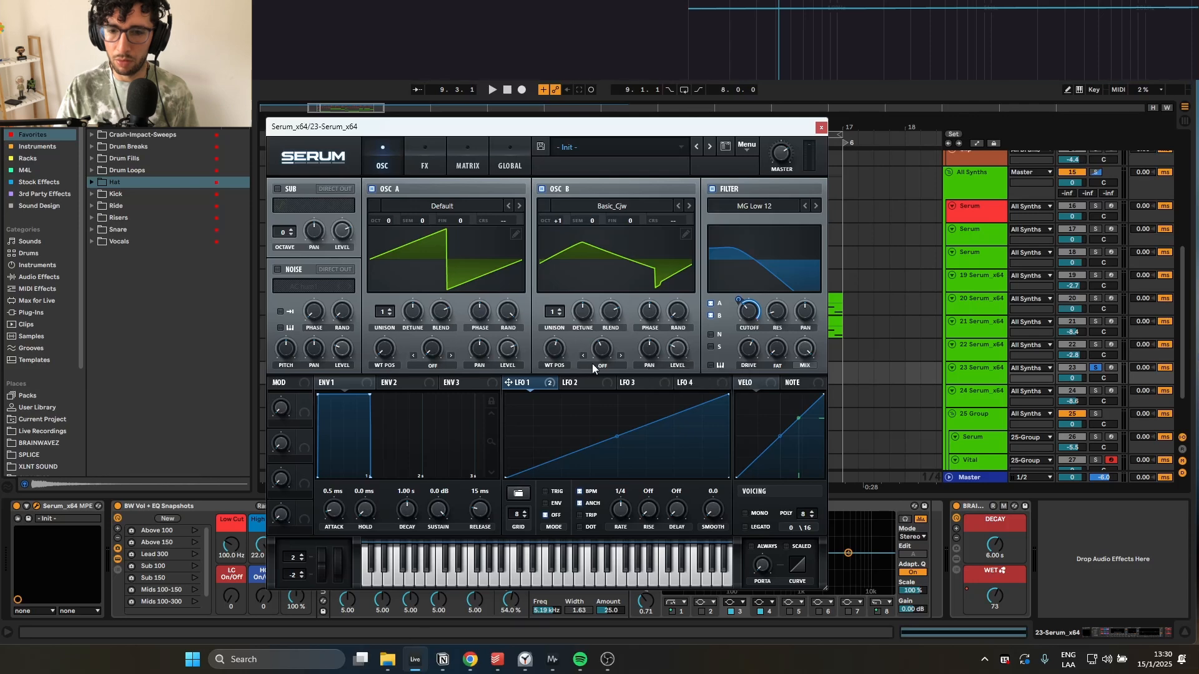
pyautogui.moveTo(551, 347)
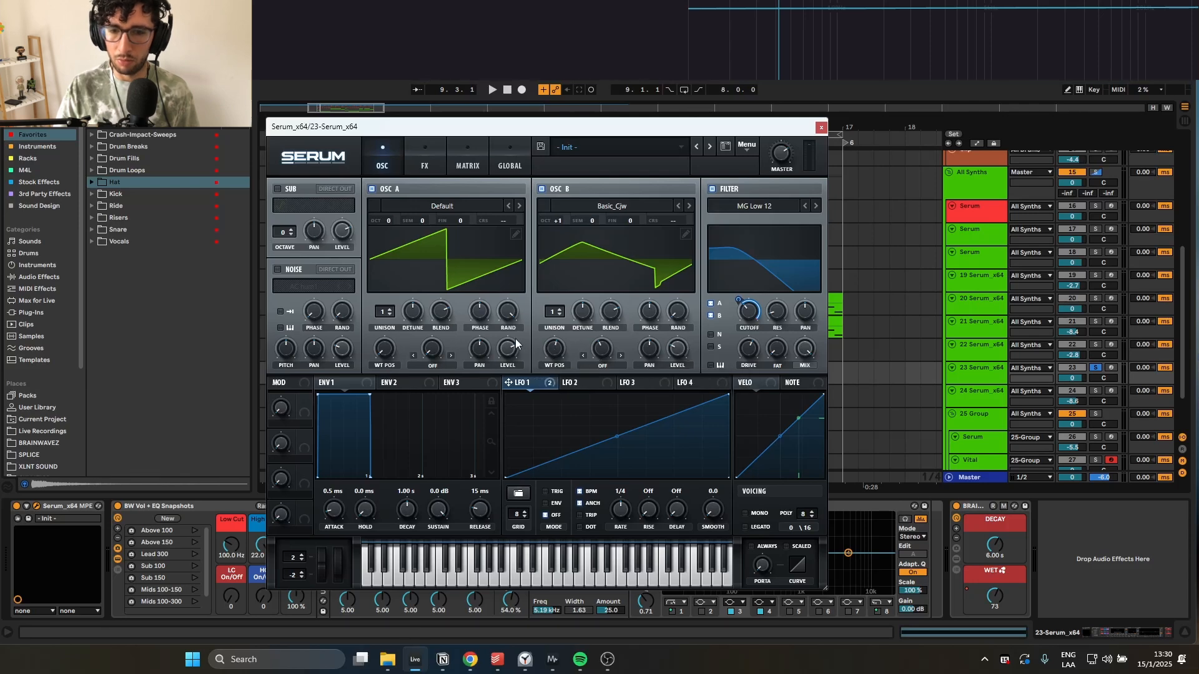
pyautogui.moveTo(753, 318)
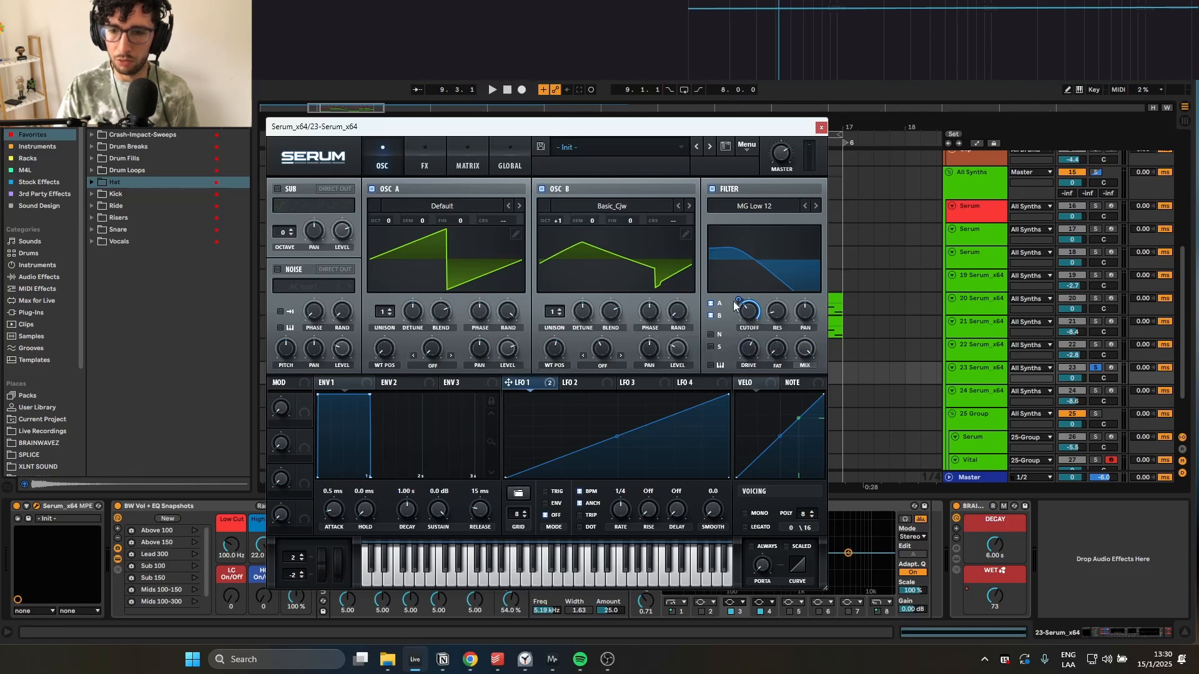
# - Examine track 23's Serum distortion and compressor effects, and the decay and wet rack at the end of its device chain
pyautogui.click(424, 161)
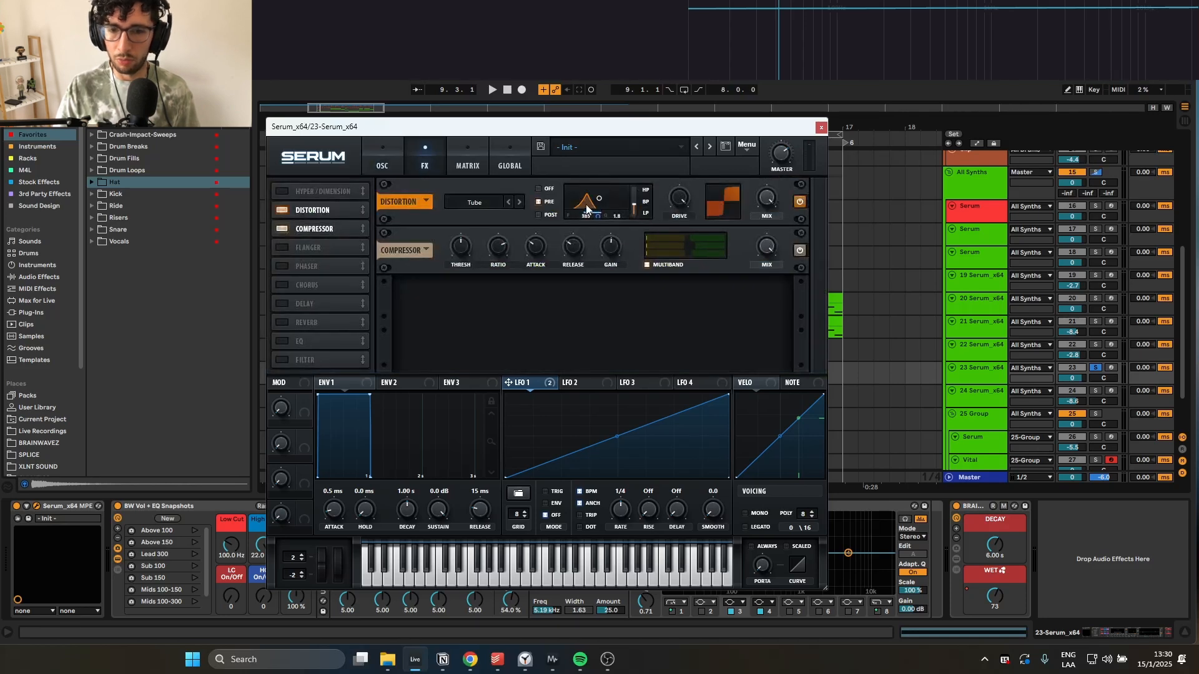
pyautogui.moveTo(598, 214)
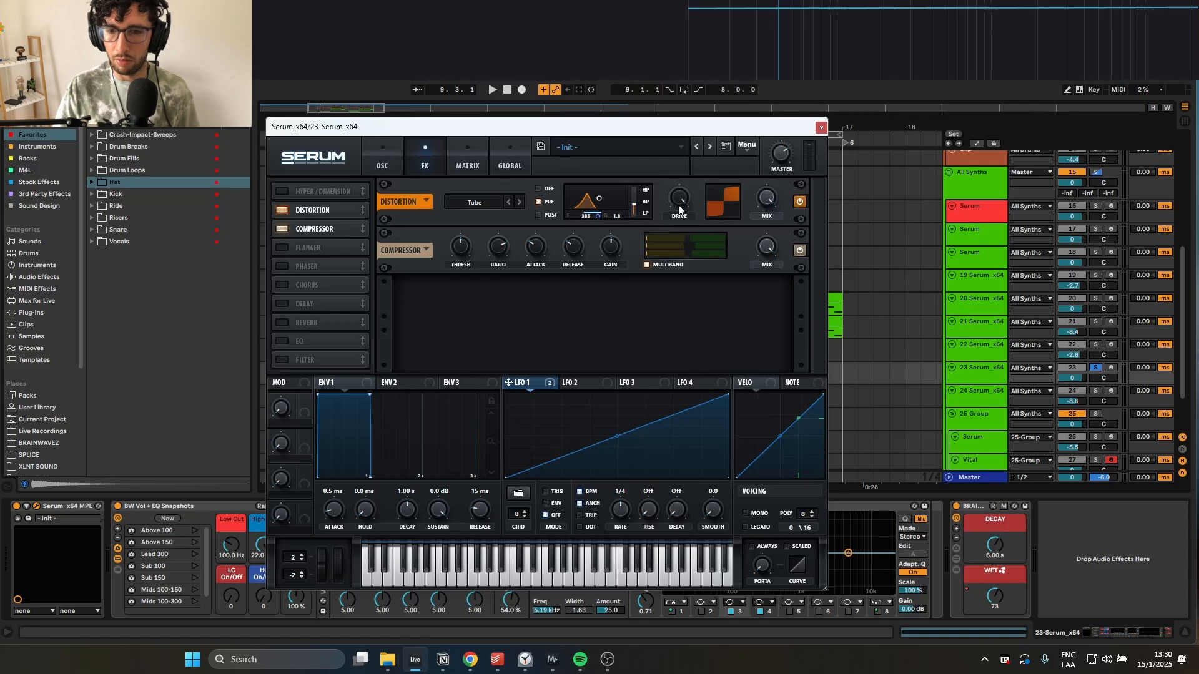
pyautogui.moveTo(614, 251)
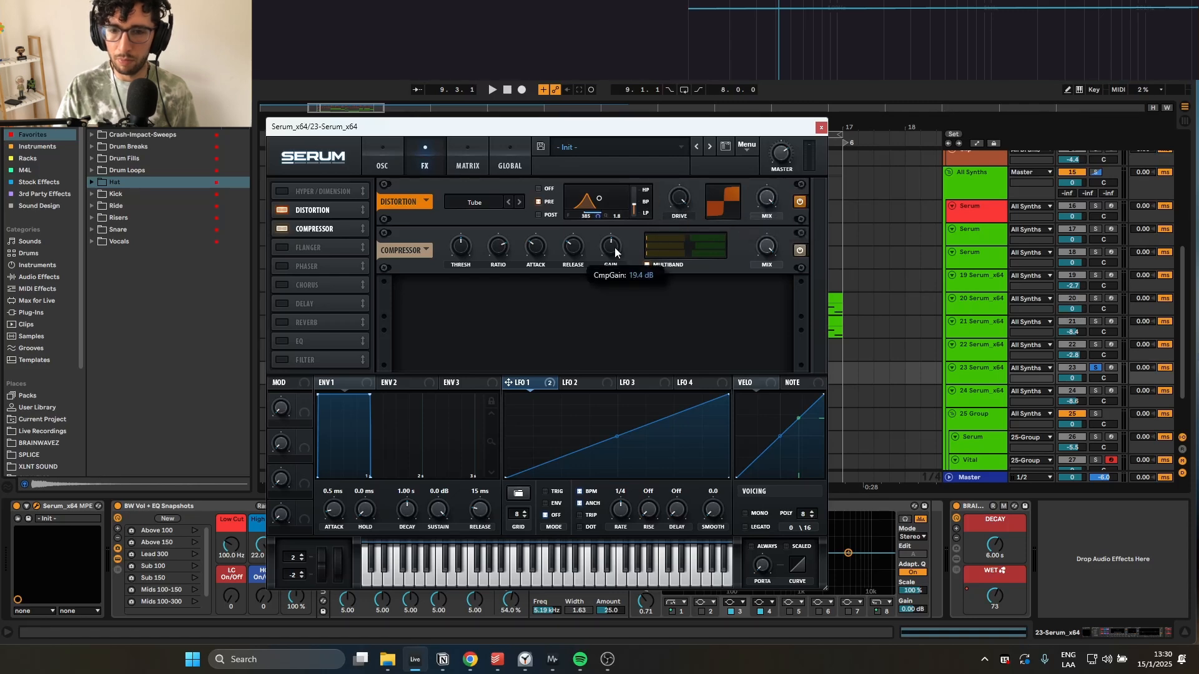
pyautogui.click(822, 128)
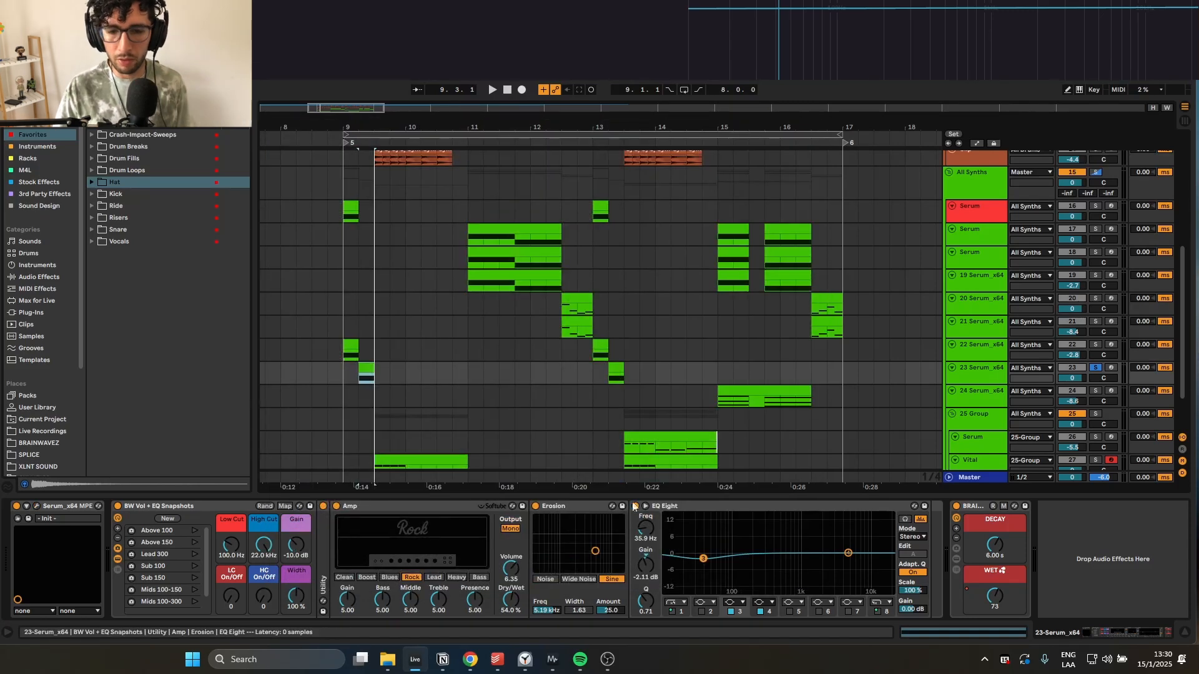
pyautogui.click(974, 507)
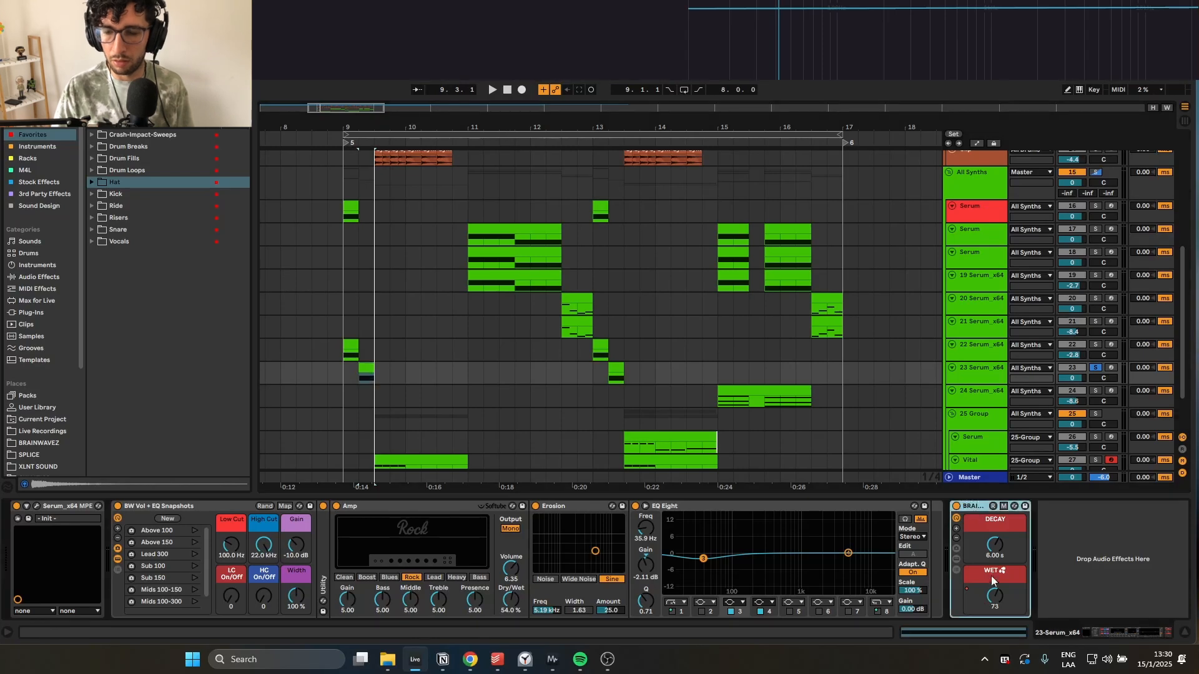
# - Listen to the Vital track's clip at beat 9.3 in solo
pyautogui.scroll(-2, 404, 347)
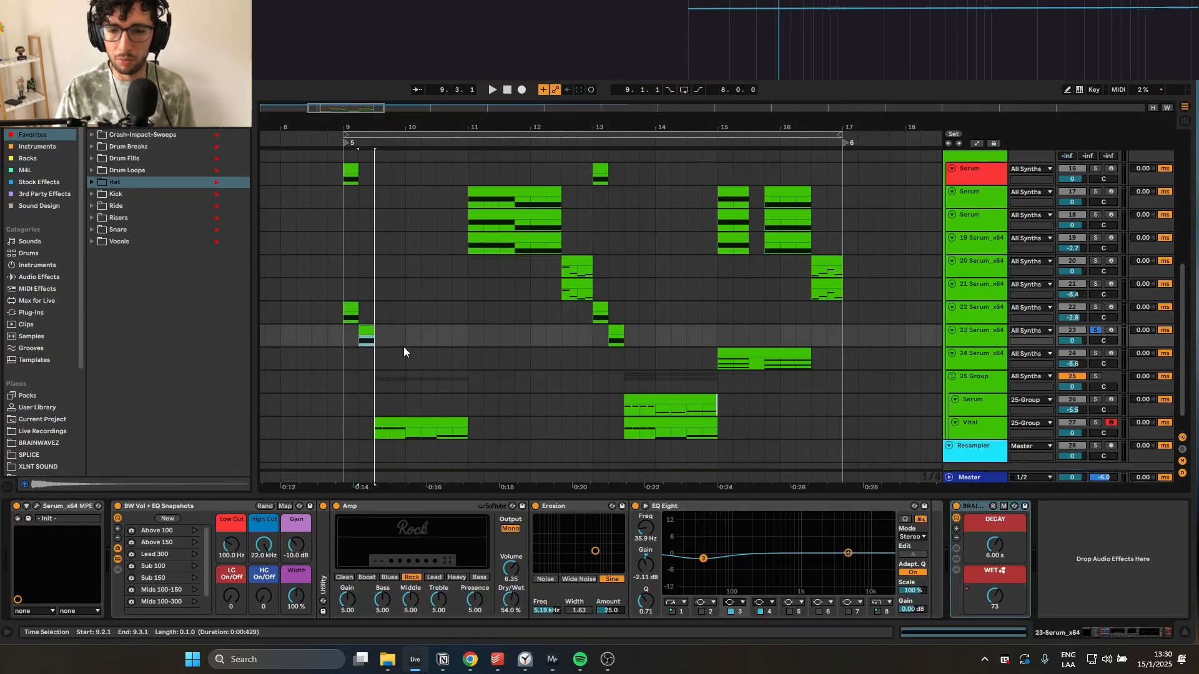
pyautogui.click(827, 359)
pyautogui.scroll(2, 637, 320)
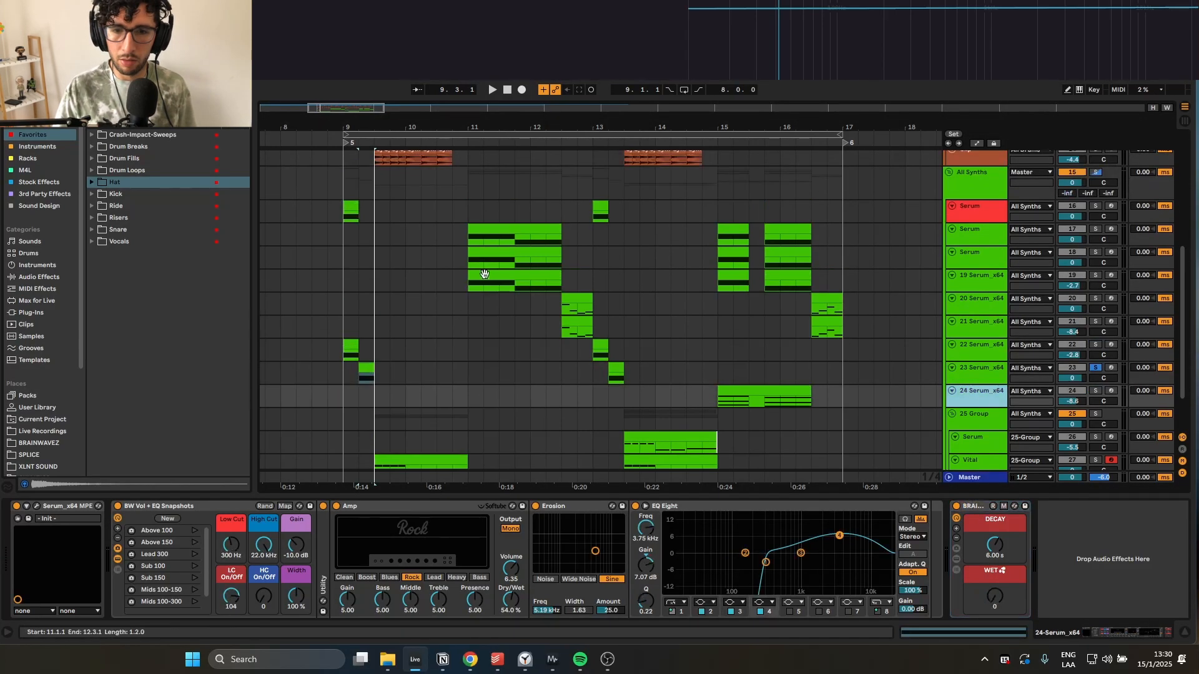
pyautogui.scroll(-3, 446, 282)
pyautogui.click(422, 400)
pyautogui.press('space')
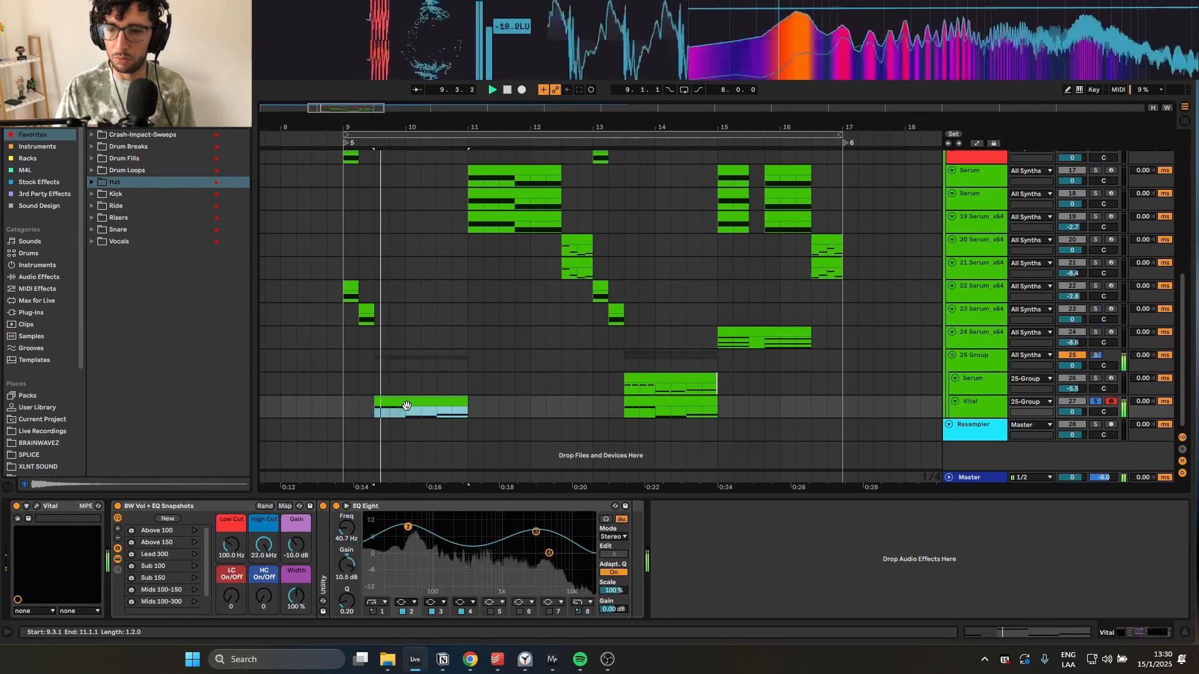
# - Open the Vital patch and review its oscillators and LFO 1 shape while playing the clip
pyautogui.click(37, 506)
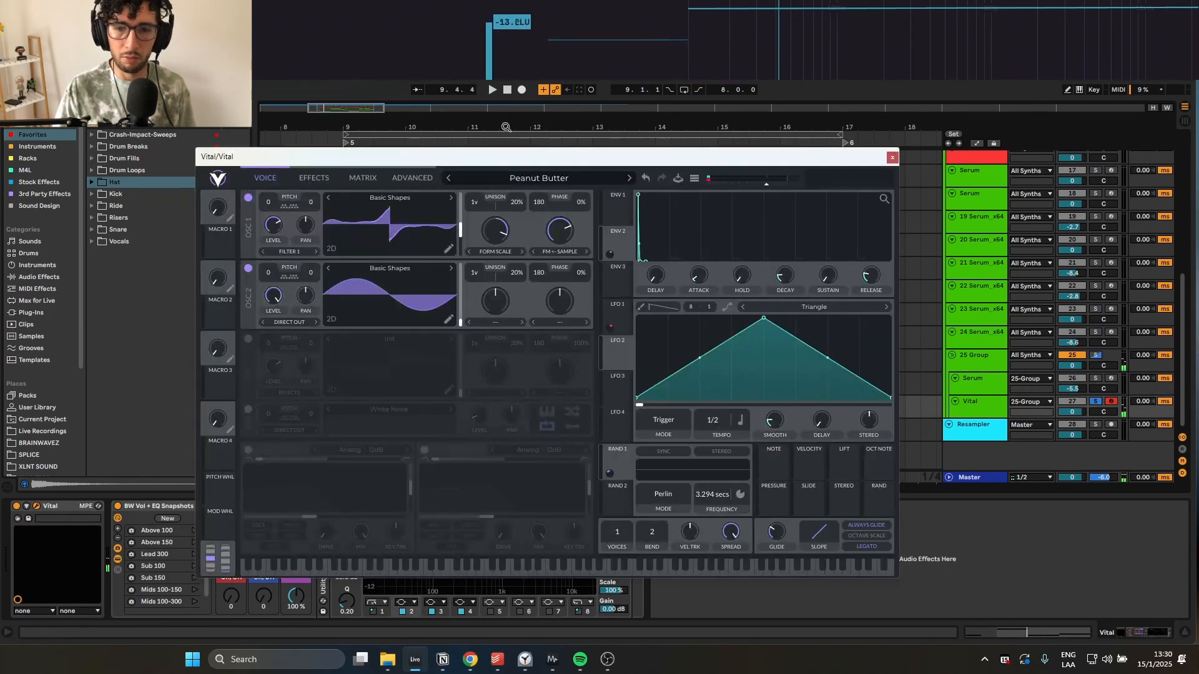
pyautogui.moveTo(511, 161); pyautogui.dragTo(547, 129)
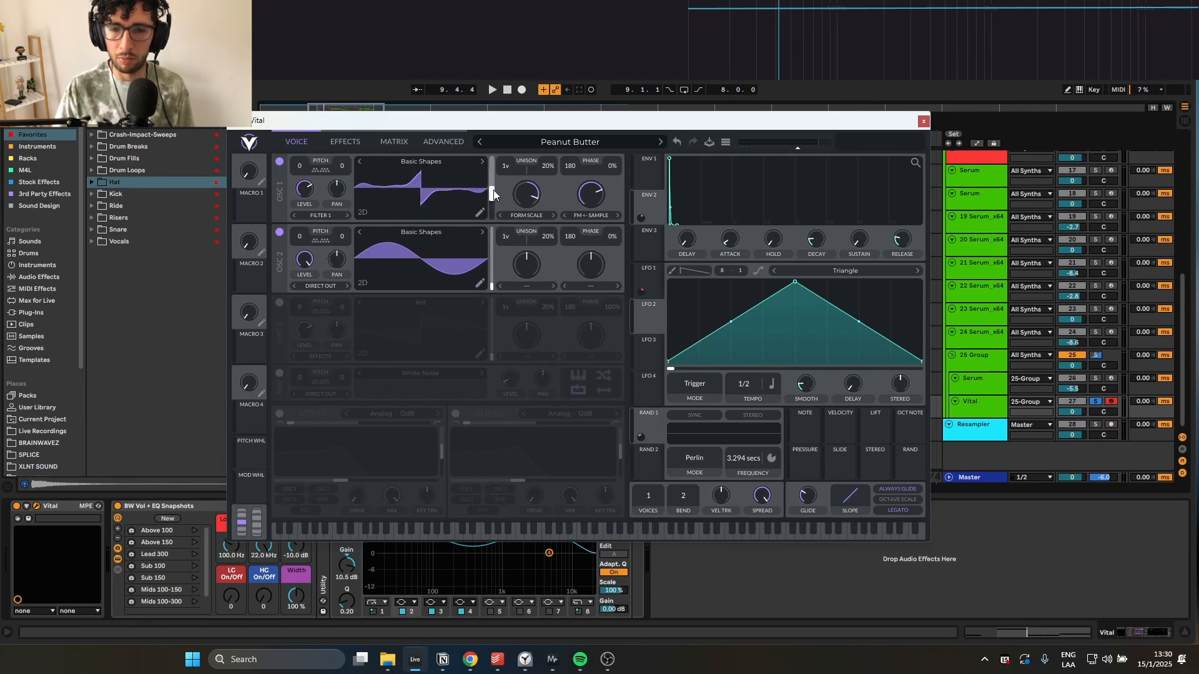
pyautogui.moveTo(489, 192)
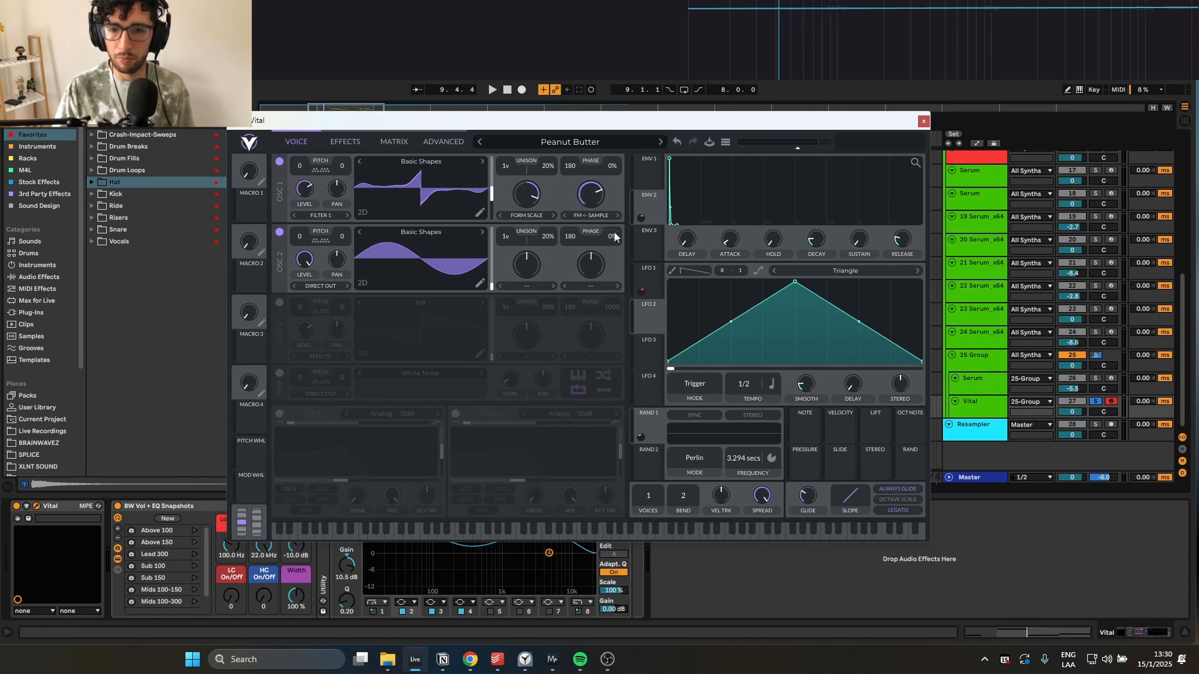
pyautogui.click(652, 283)
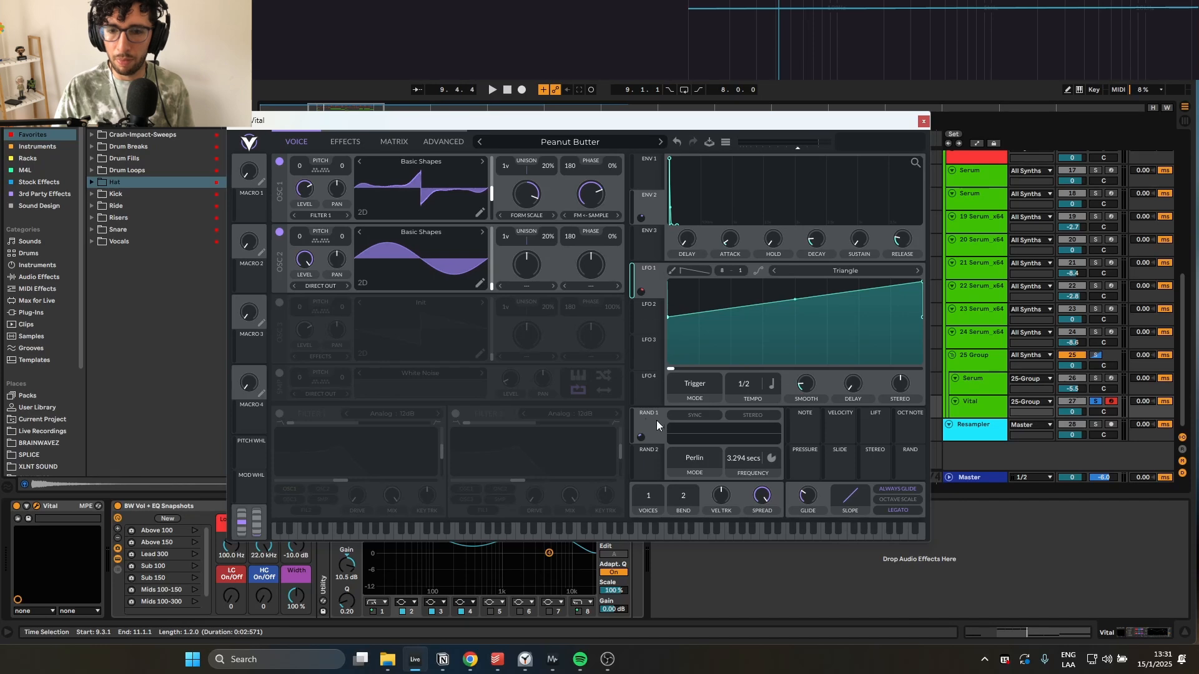
pyautogui.press('space')
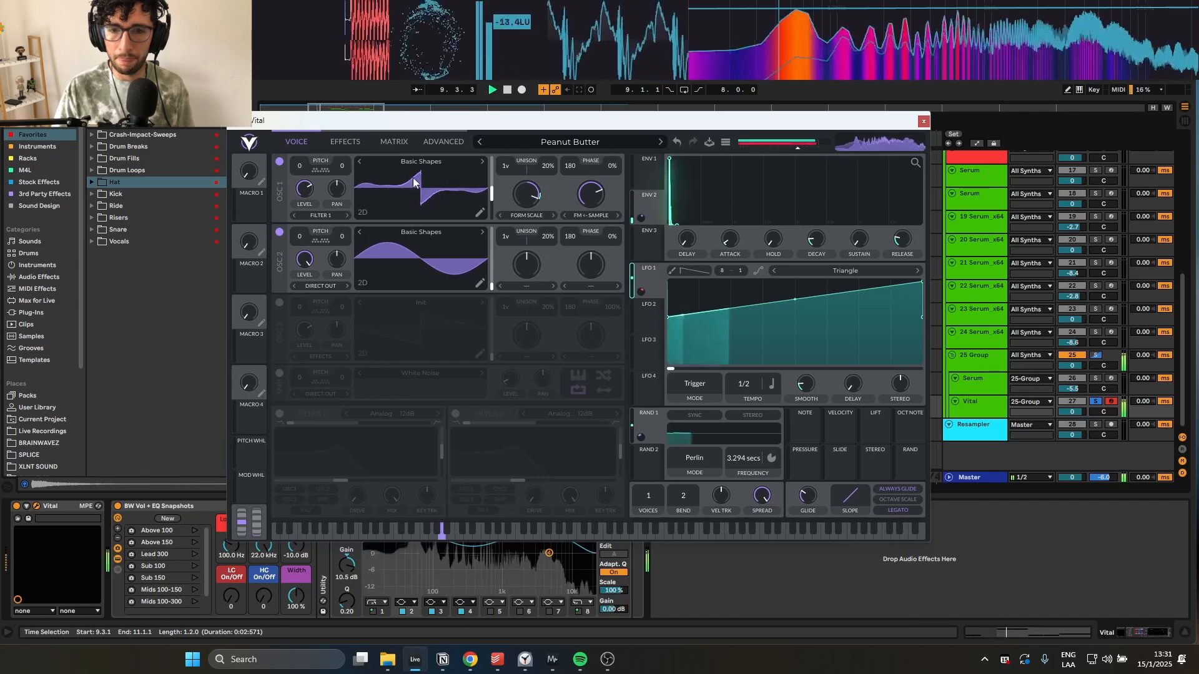
# - Examine the Vital patch's effects from compressor to reverb, including the equalizer's band point
pyautogui.click(368, 145)
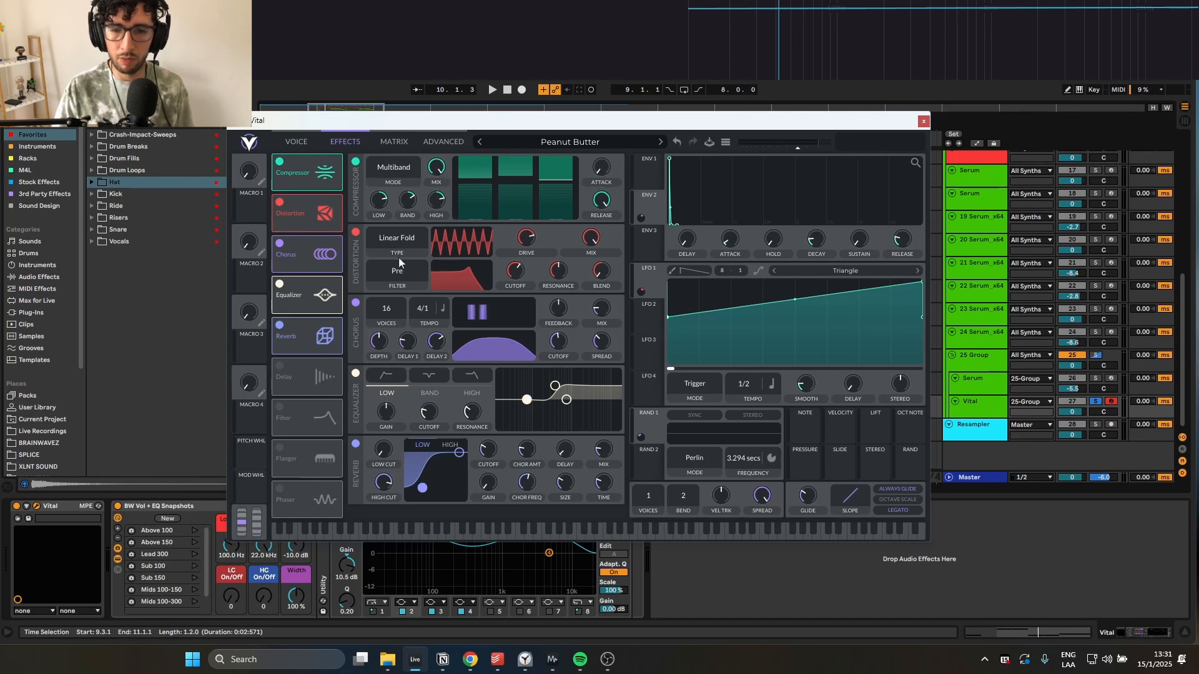
pyautogui.moveTo(530, 246)
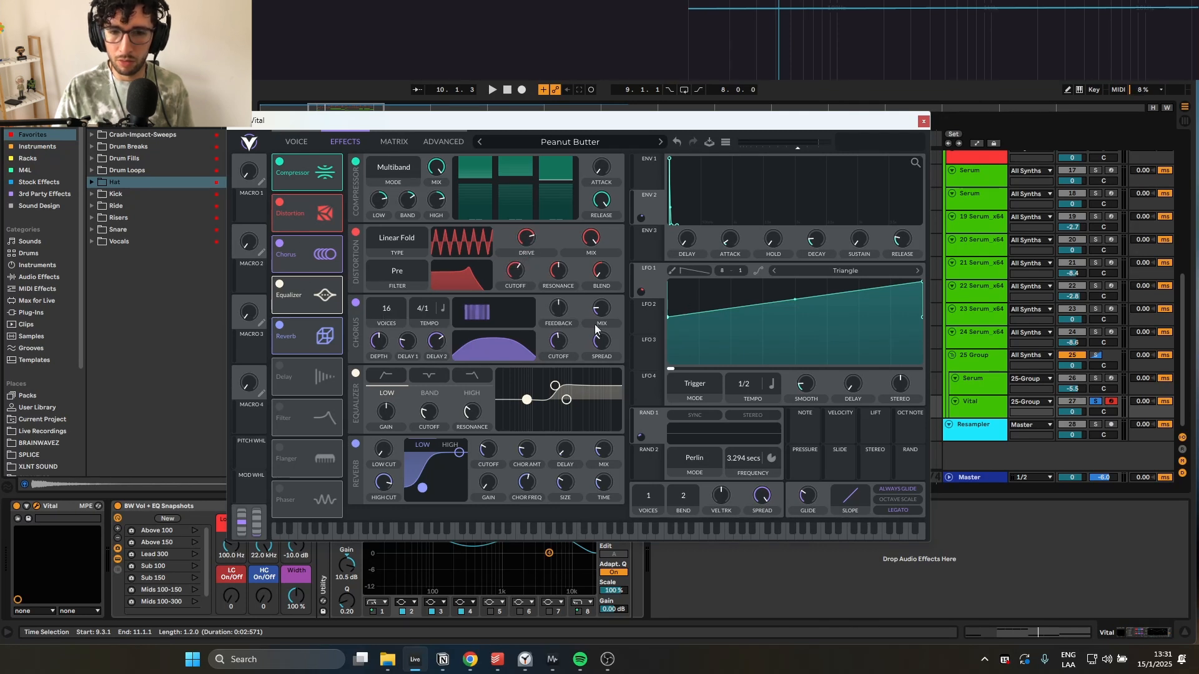
pyautogui.moveTo(594, 343)
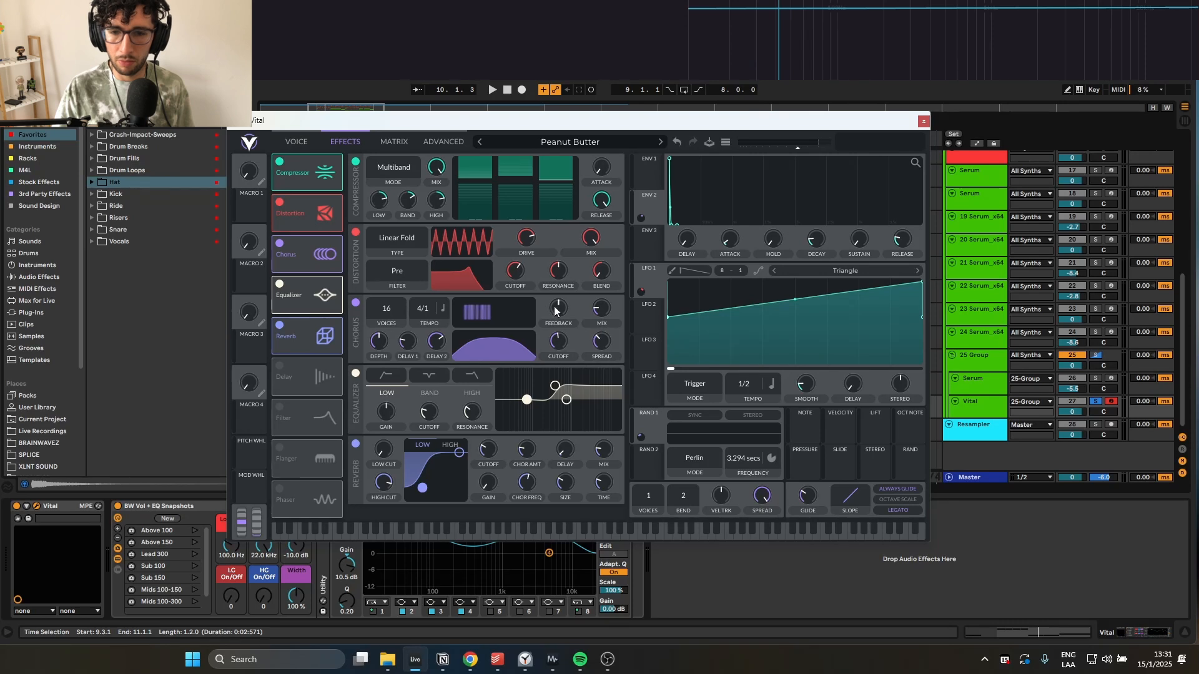
pyautogui.click(567, 400)
pyautogui.click(567, 401)
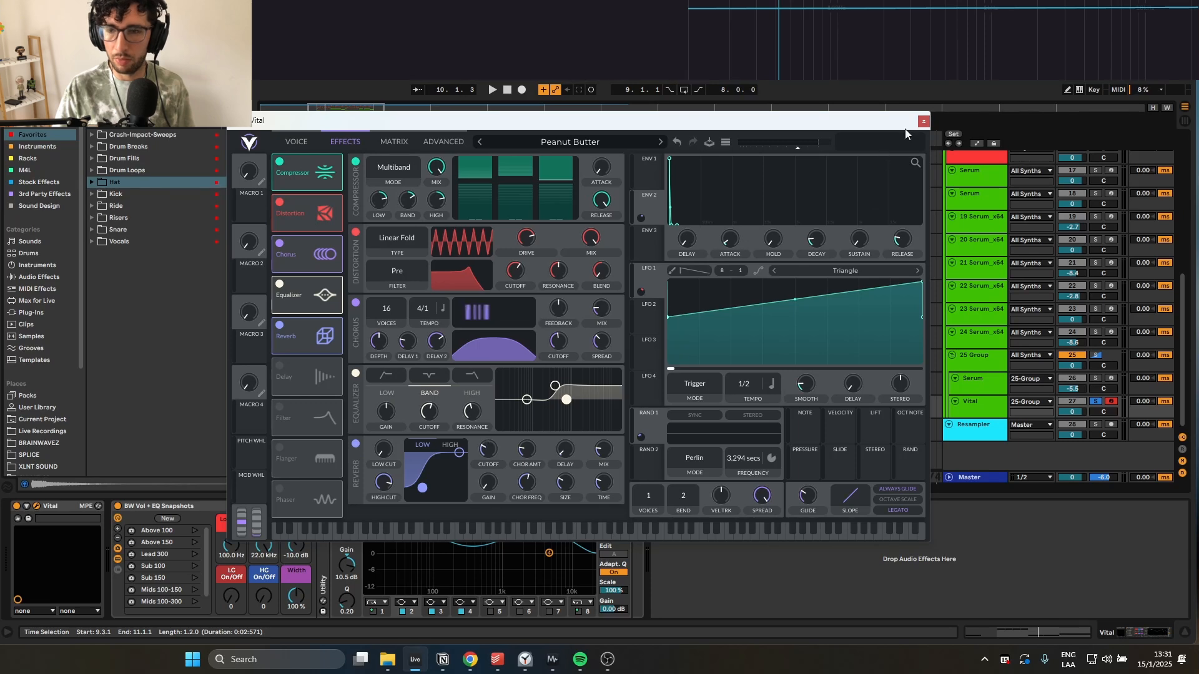
pyautogui.click(923, 122)
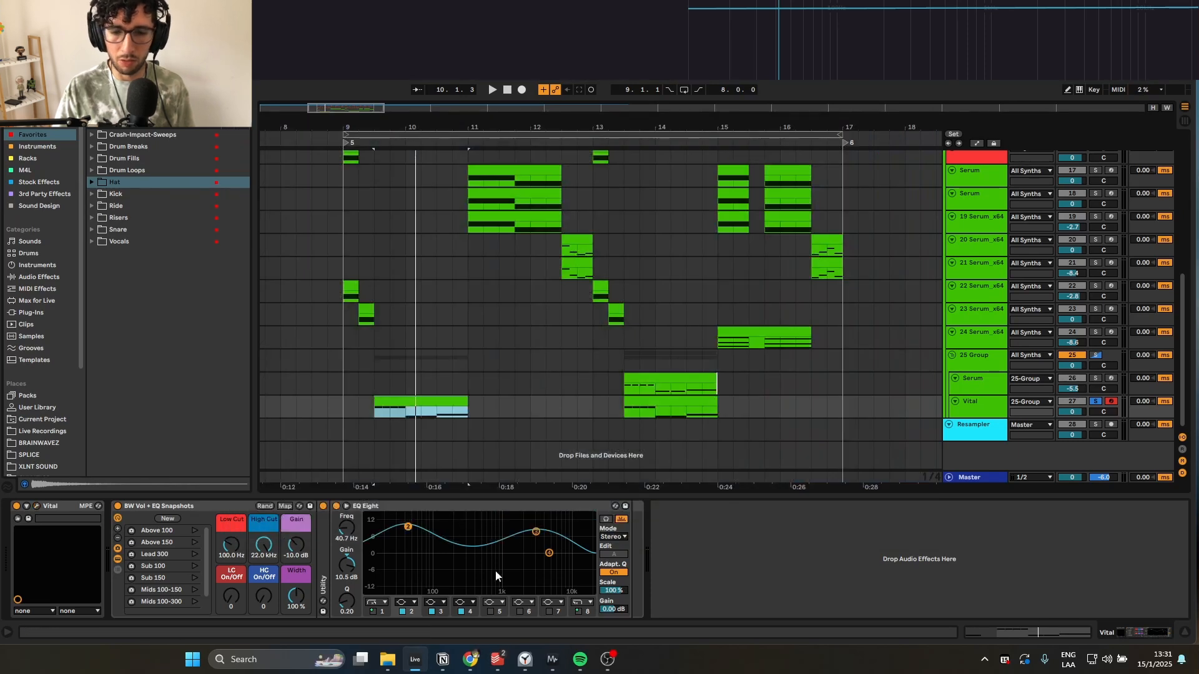
# - Listen to track 17's clip at bar 11 in solo and inspect oscillator A's wavetable in its Serum patch
pyautogui.scroll(3, 476, 256)
pyautogui.click(505, 256)
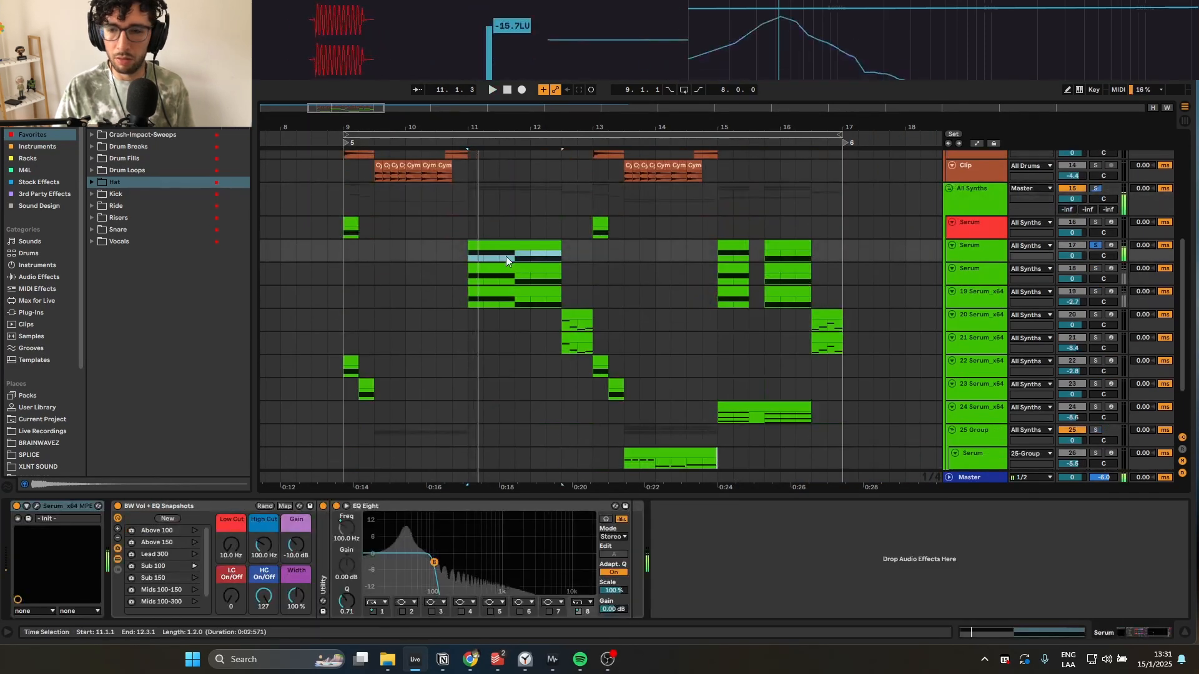
pyautogui.click(36, 507)
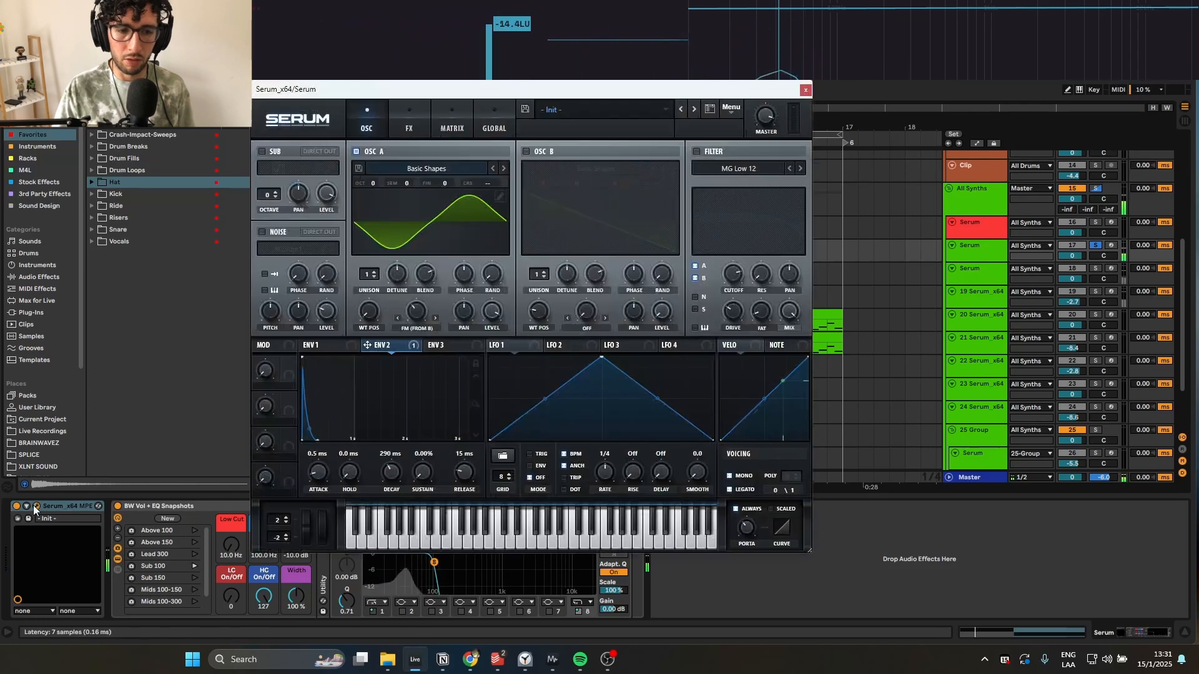
pyautogui.click(500, 198)
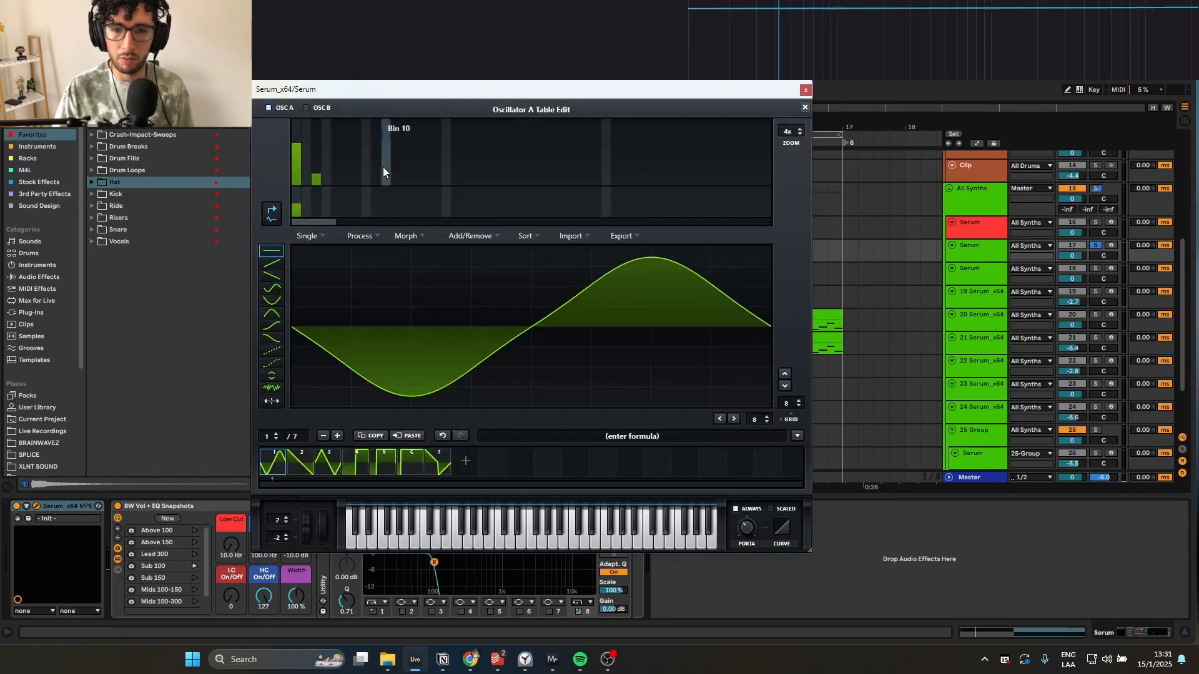
pyautogui.click(805, 108)
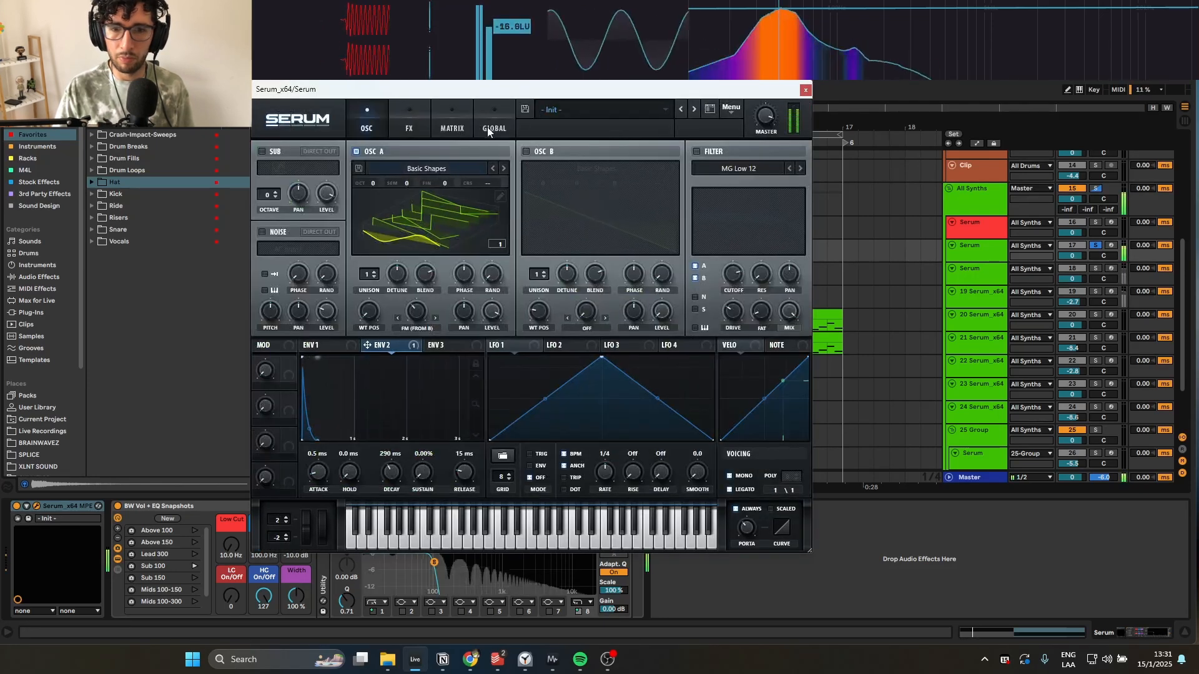
# - Set the Env 2 modulation amount on master tuning to 6 in track 17's Serum modulation matrix
pyautogui.click(451, 125)
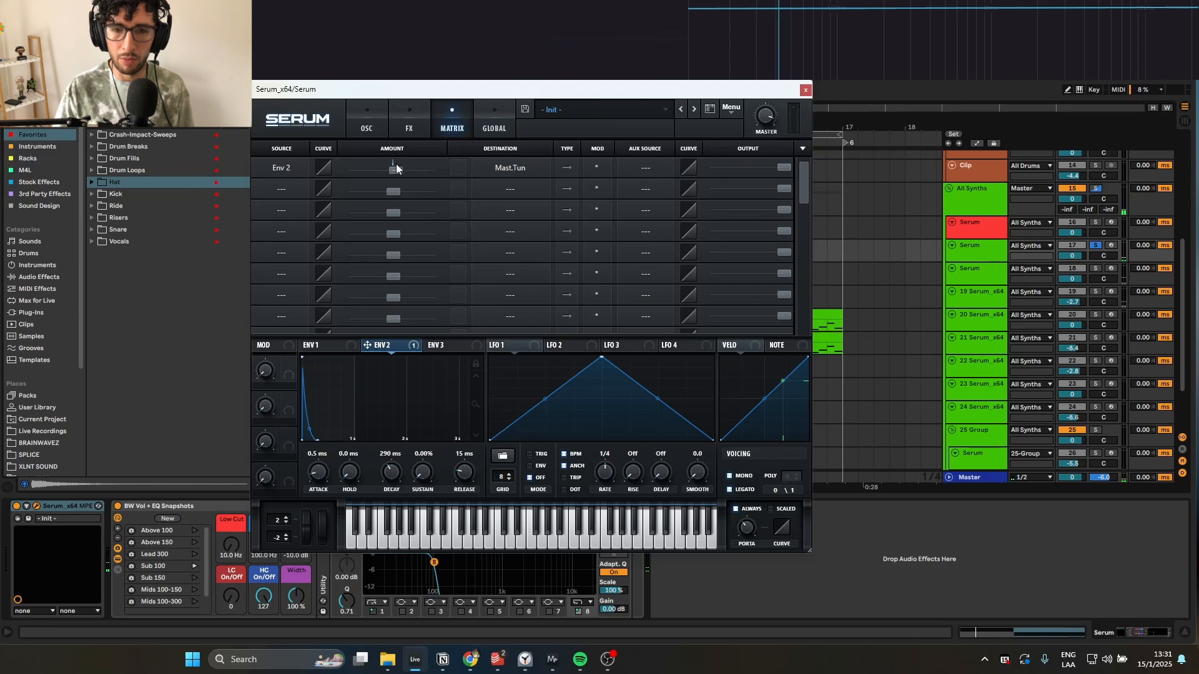
pyautogui.moveTo(396, 171)
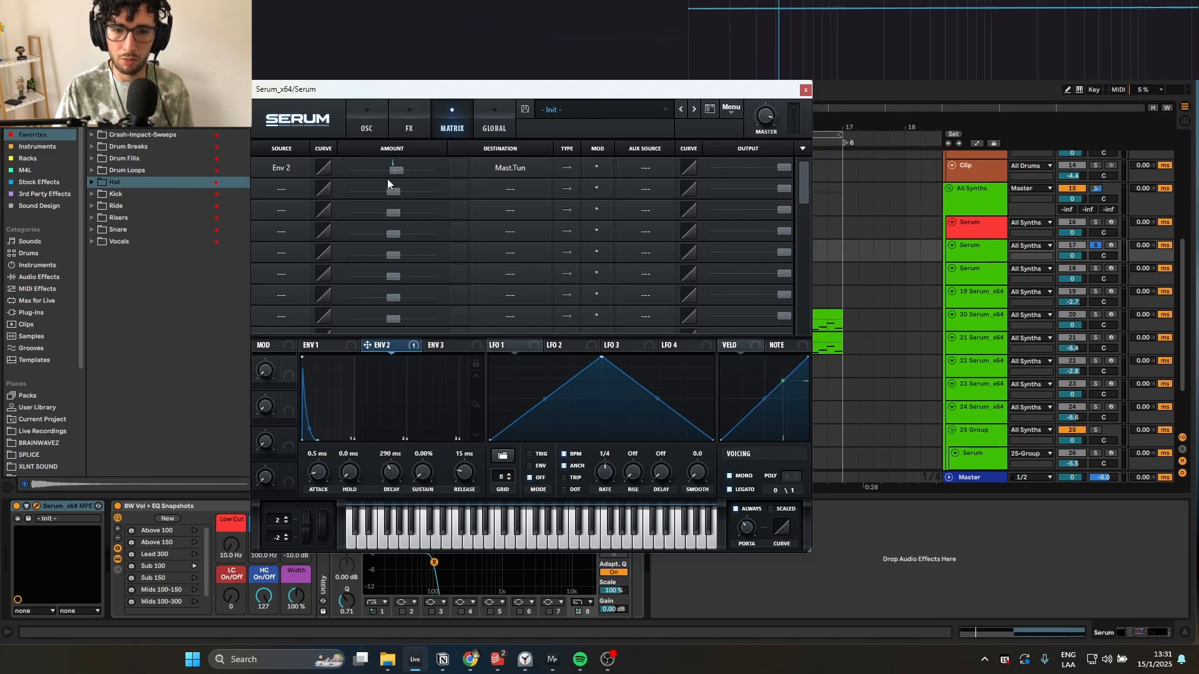
pyautogui.doubleClick(395, 166)
pyautogui.write('6')
pyautogui.press('Return')
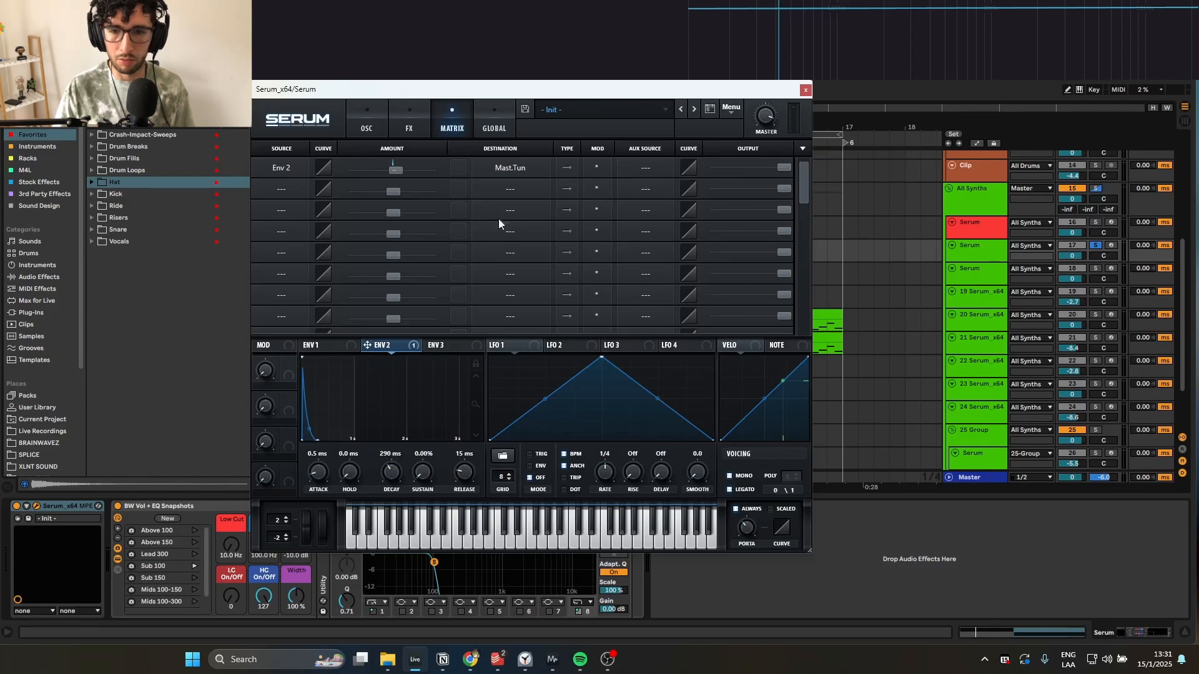
# - Check the SoftClip distortion in track 17's Serum effects and close the patch
pyautogui.click(376, 120)
pyautogui.click(409, 125)
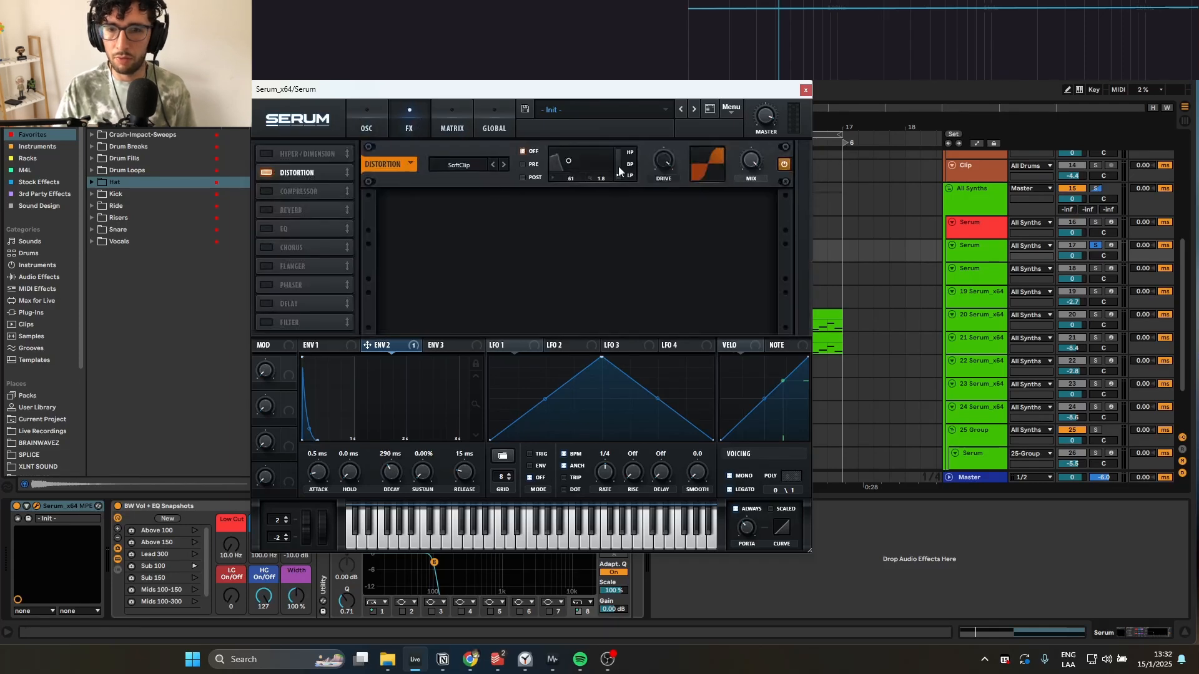
pyautogui.click(805, 89)
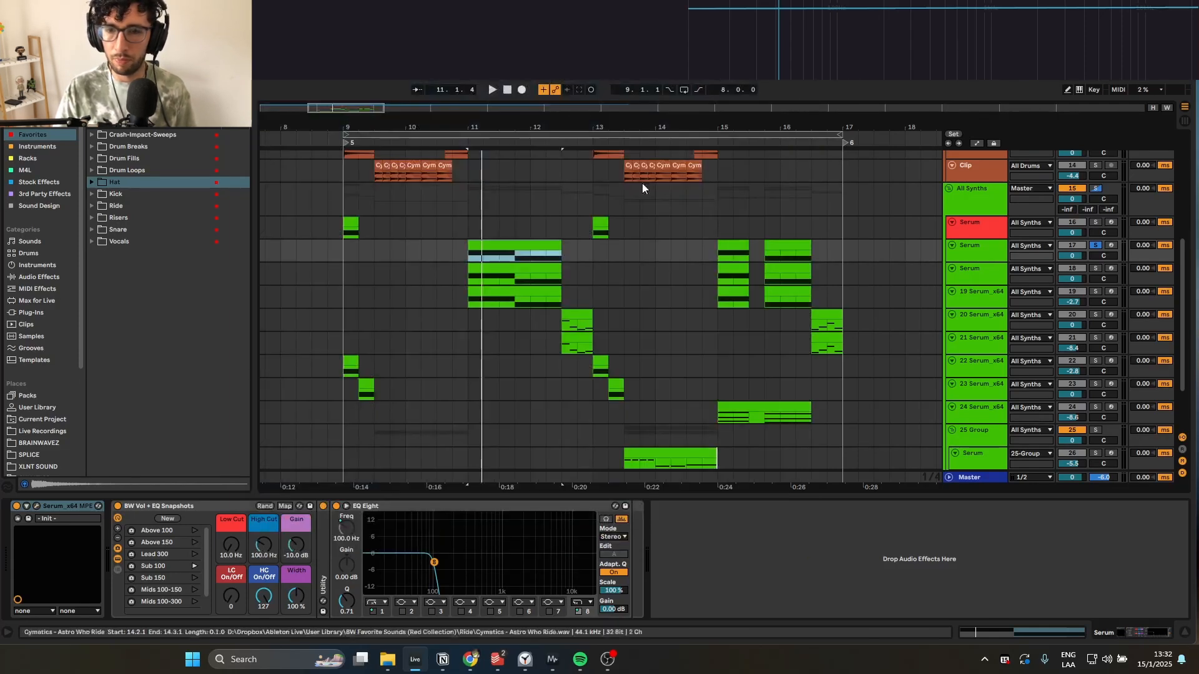
# - Listen to track 18's clip at bar 11 in solo and open its Serum patch to review the oscillators and filter
pyautogui.click(513, 269)
pyautogui.press('s')
pyautogui.press('space')
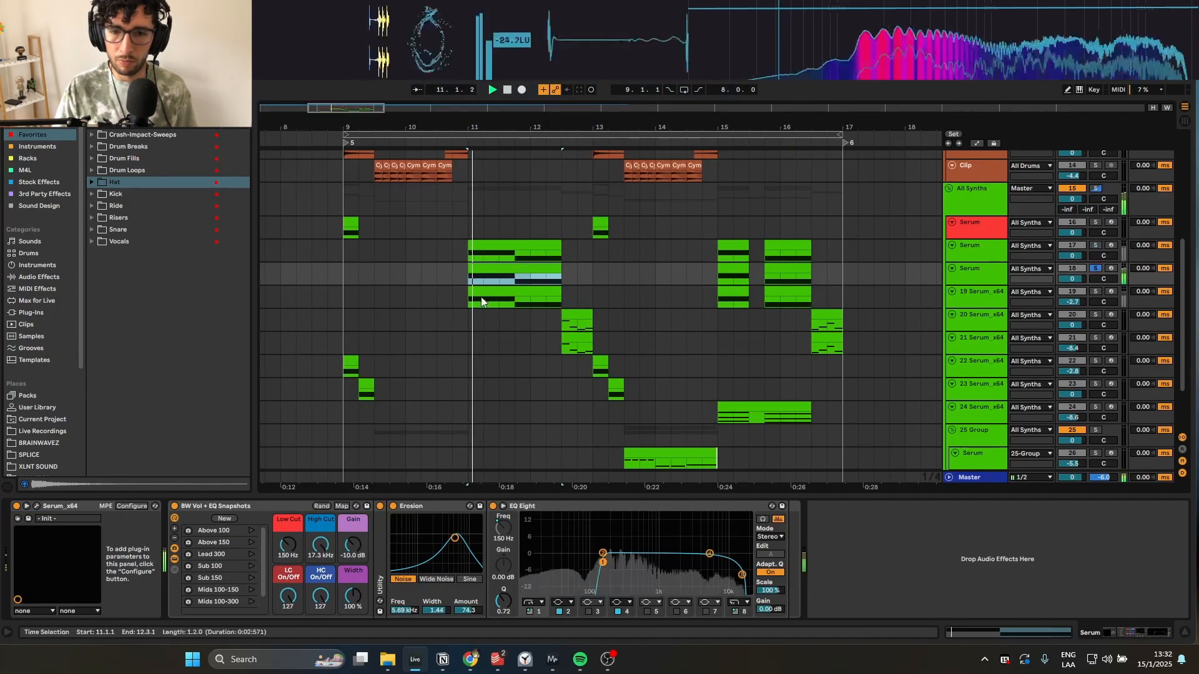
pyautogui.click(37, 506)
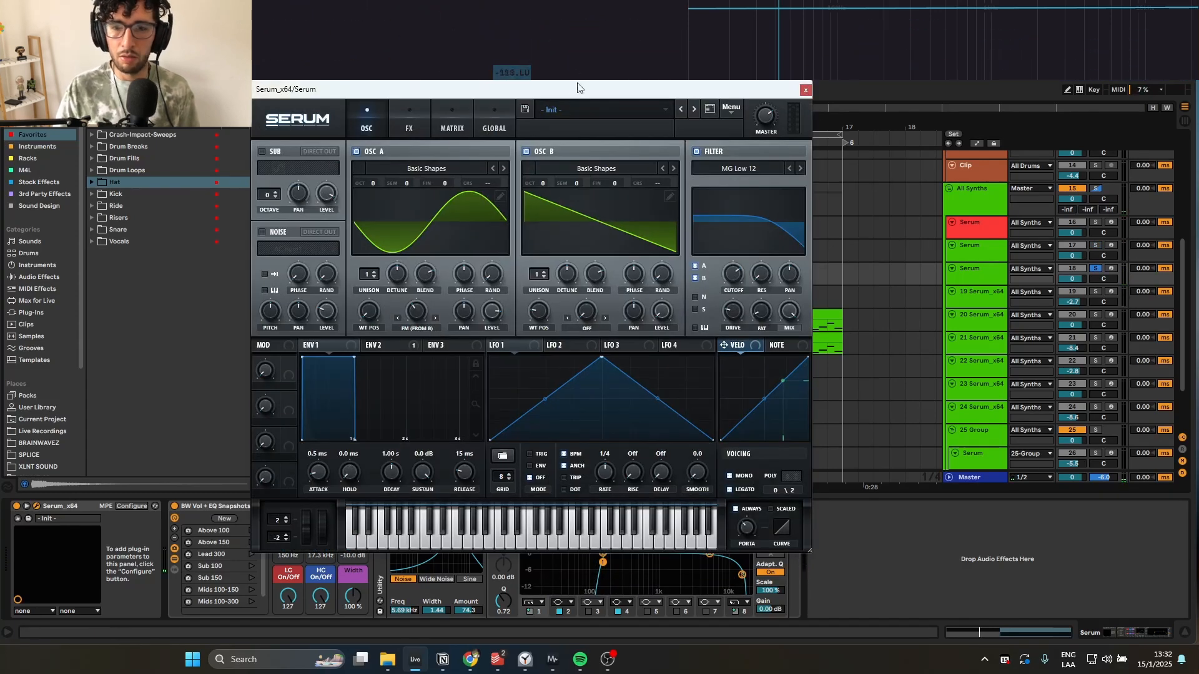
pyautogui.moveTo(574, 96); pyautogui.dragTo(569, 93)
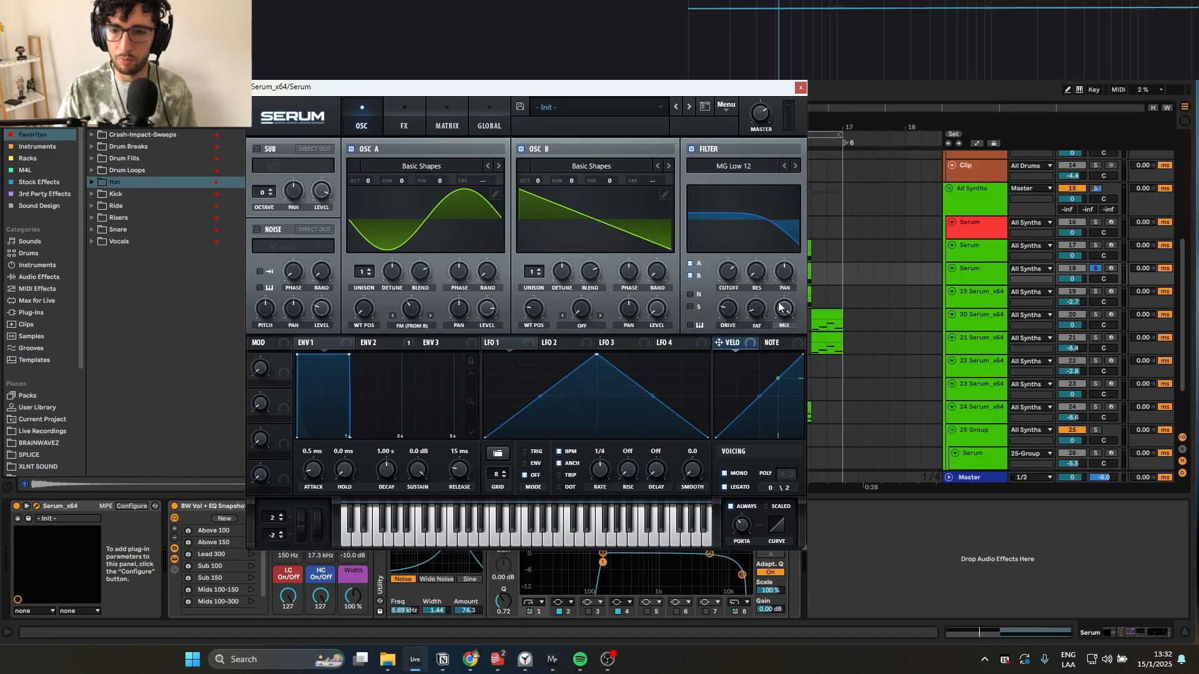
# - Review Env 2's modulation in track 18's Serum patch, remove the Sin Fold distortion from its effects and close it
pyautogui.click(369, 341)
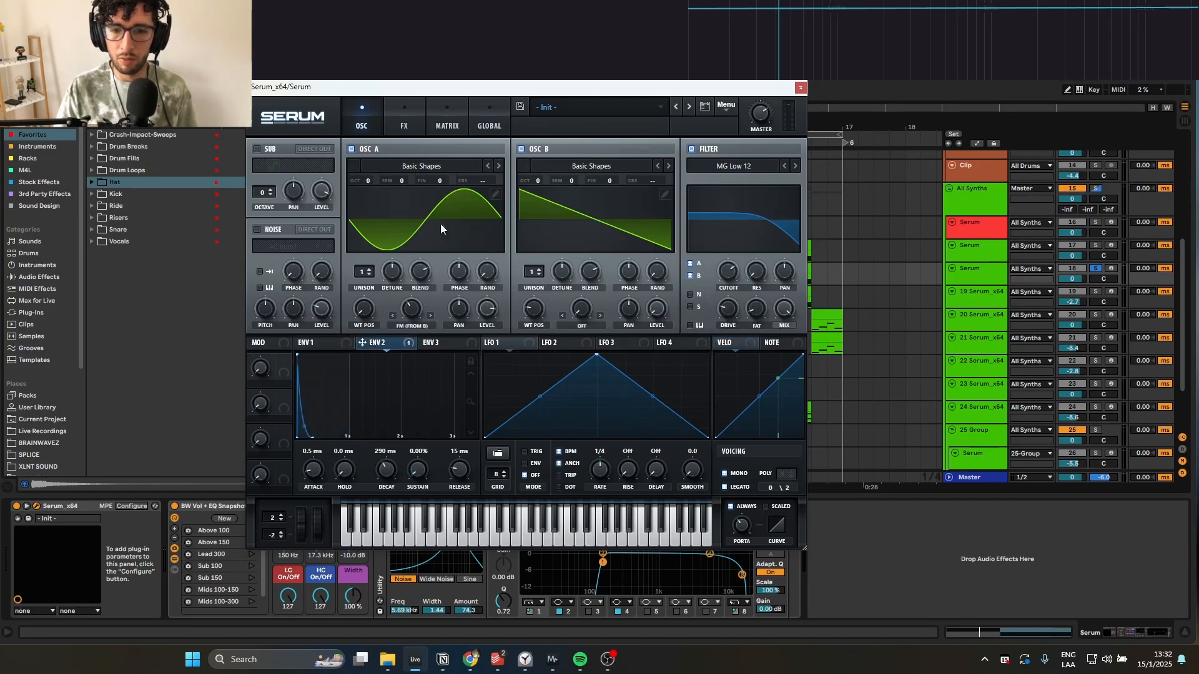
pyautogui.click(448, 130)
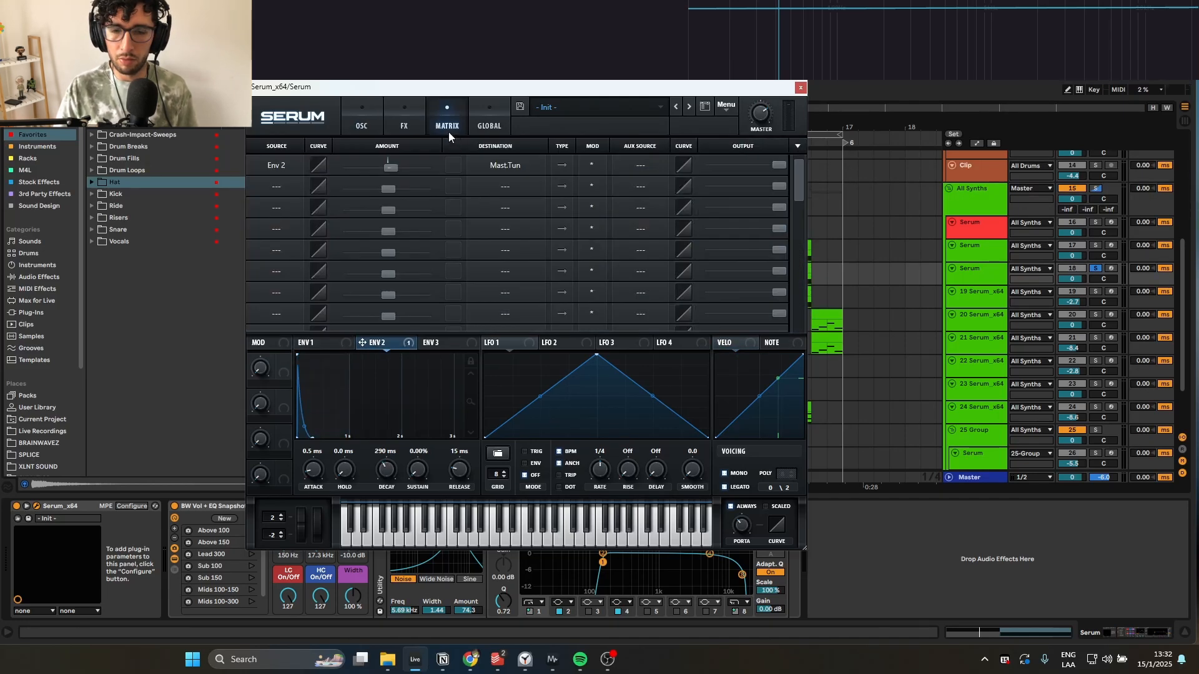
pyautogui.click(417, 122)
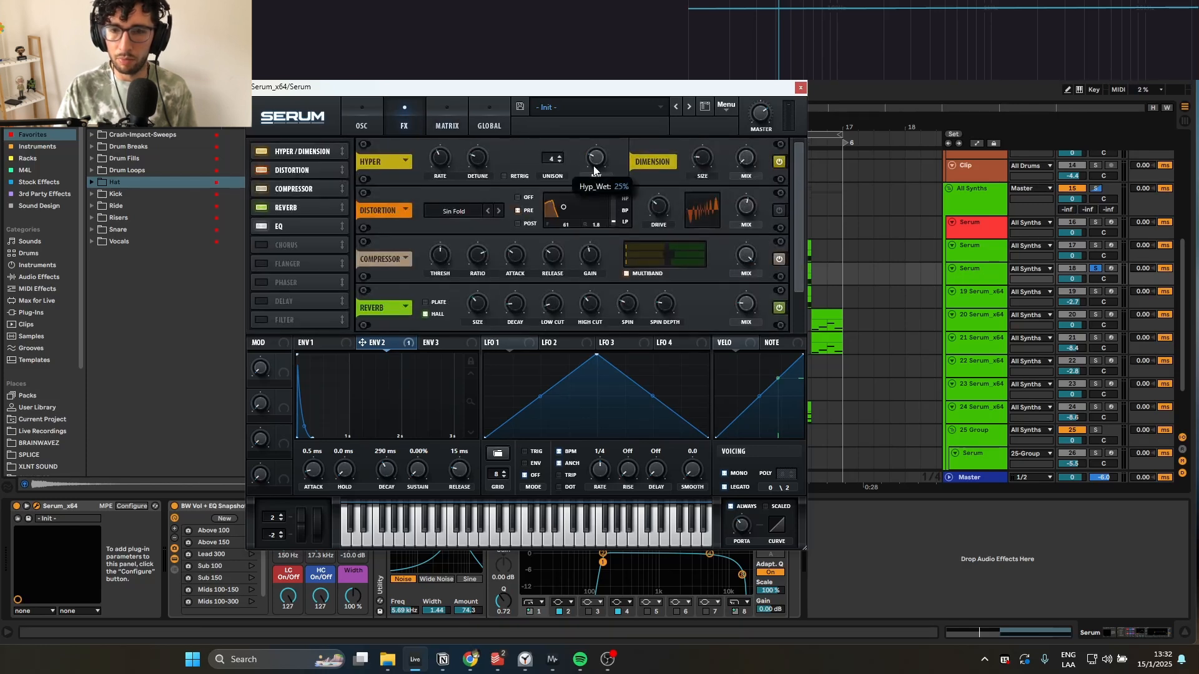
pyautogui.click(257, 170)
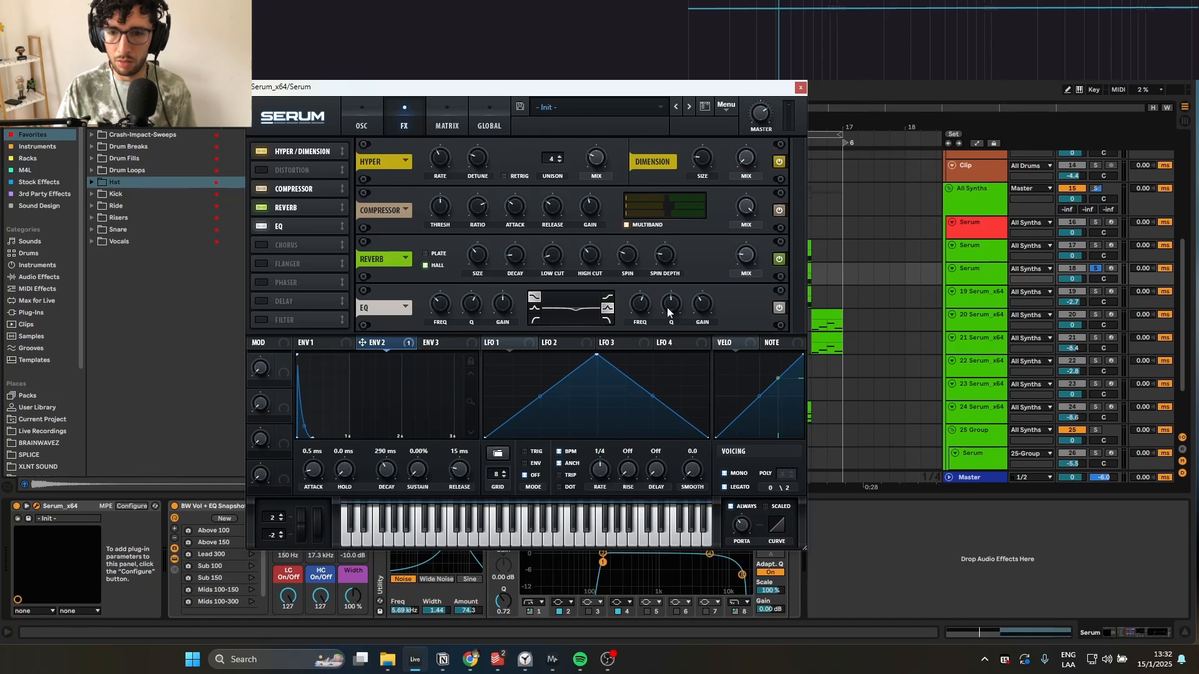
pyautogui.click(801, 88)
# - Listen to track 19's clip at bar 11 in solo and review Env 2's modulation amount in its Serum modulation matrix
pyautogui.click(541, 301)
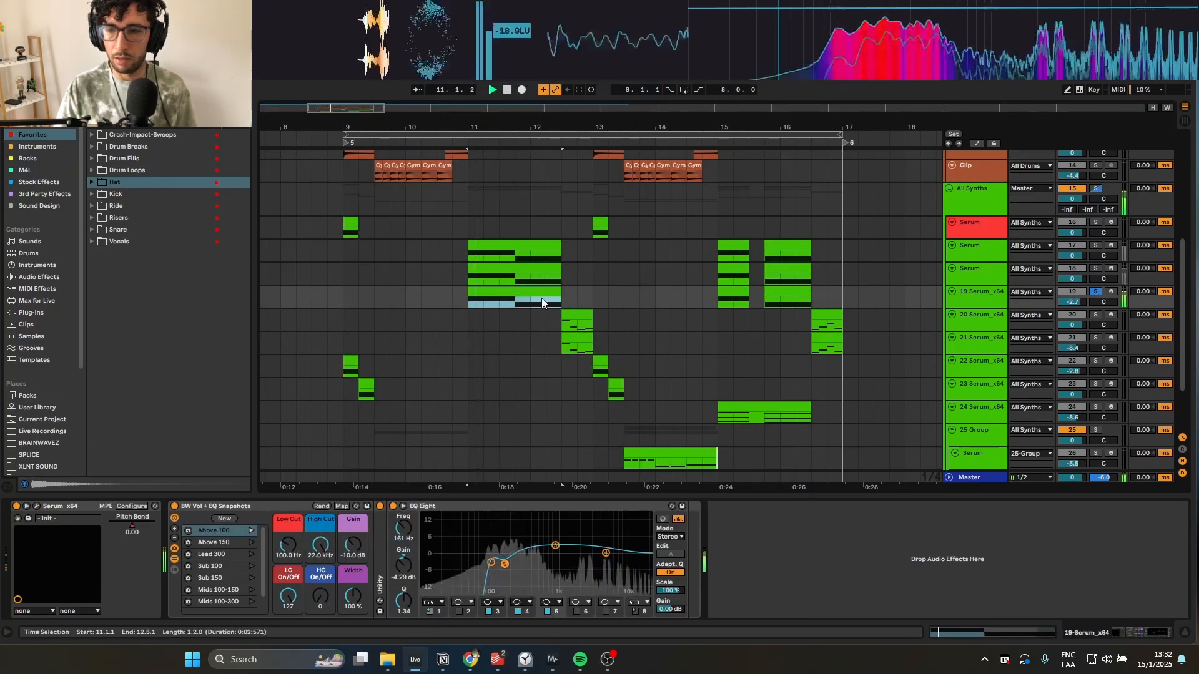
pyautogui.click(36, 506)
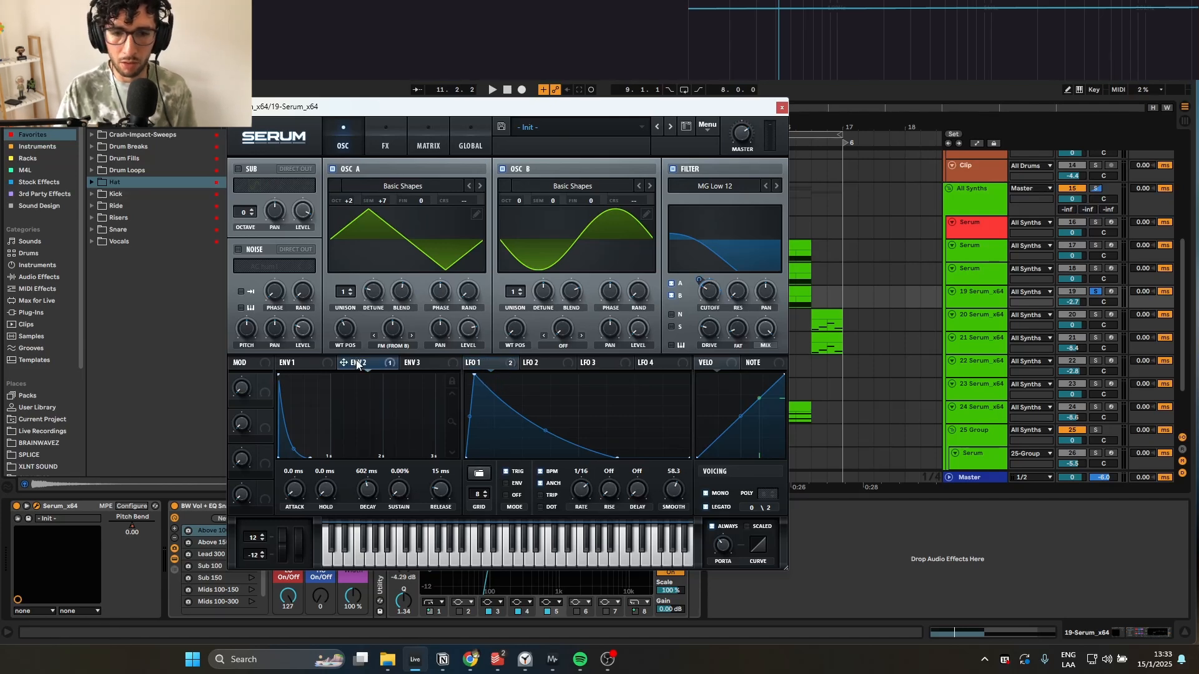
pyautogui.click(429, 126)
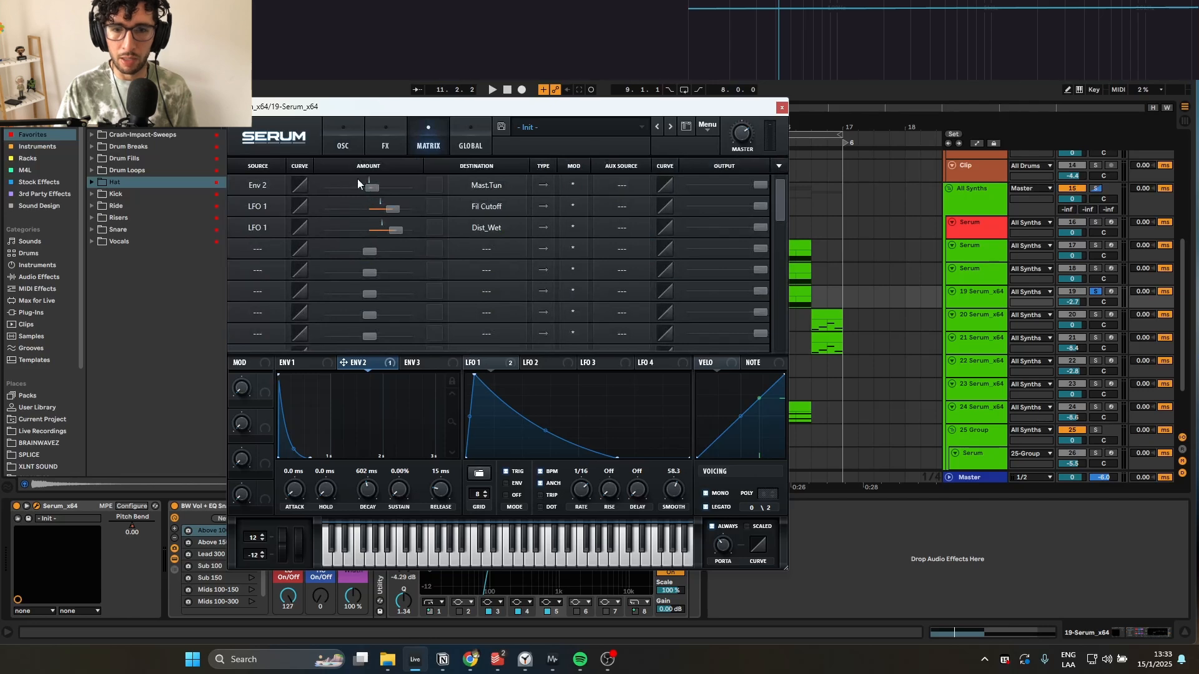
pyautogui.moveTo(374, 187)
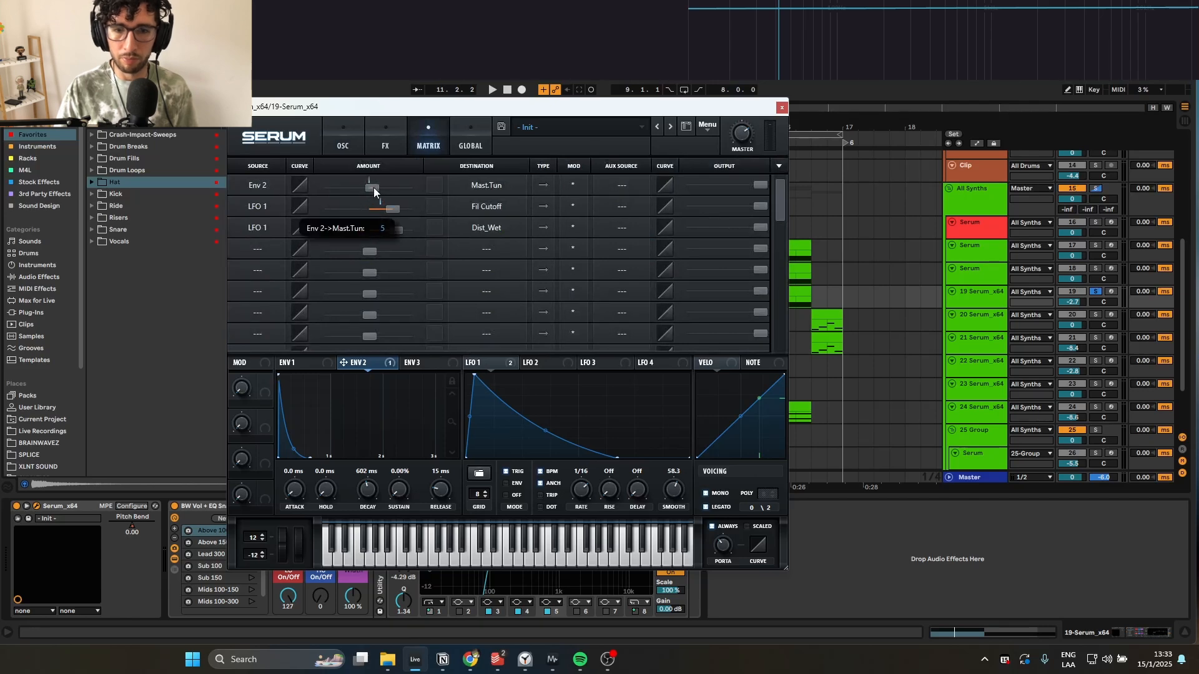
# - Check the effects chain in track 19's Serum patch, from Hyper/Dimension to EQ, and close the patch
pyautogui.click(353, 133)
pyautogui.click(376, 136)
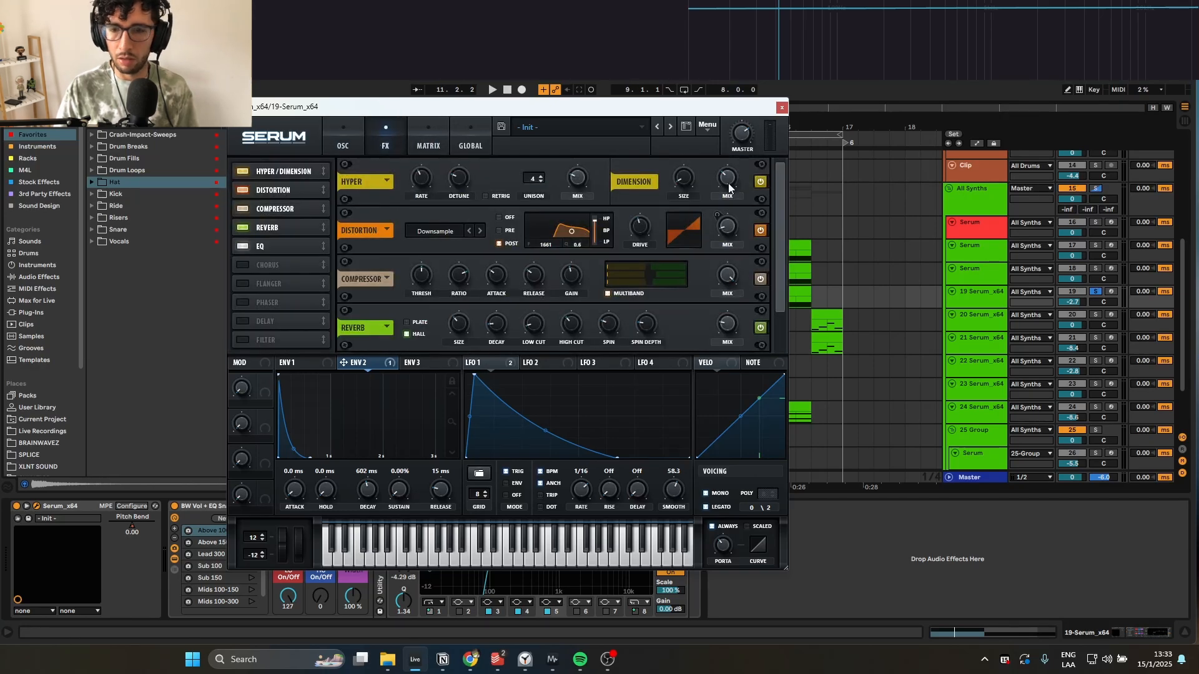
pyautogui.moveTo(681, 179)
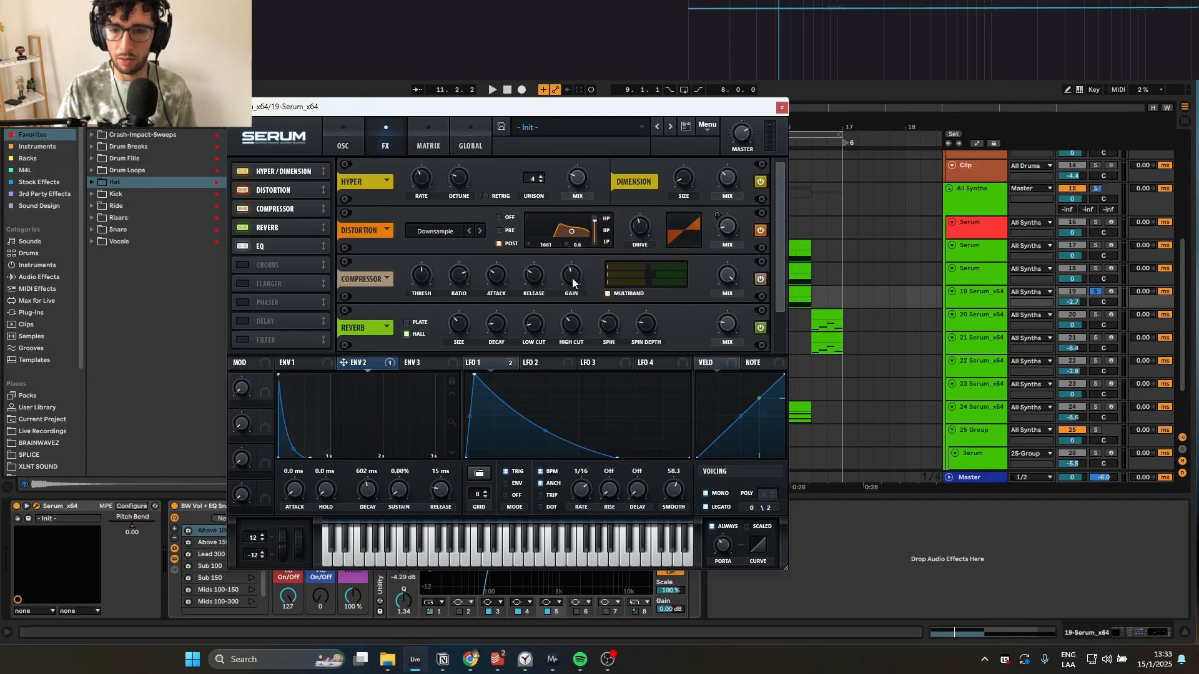
pyautogui.scroll(-2, 771, 259)
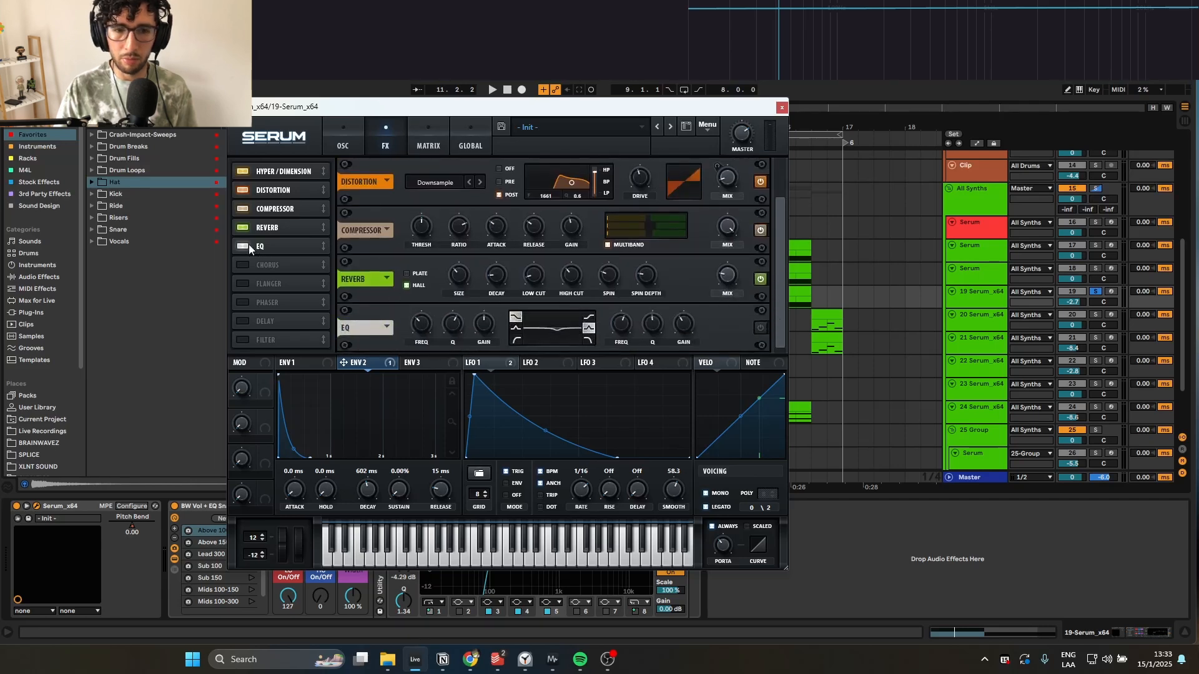
pyautogui.click(781, 108)
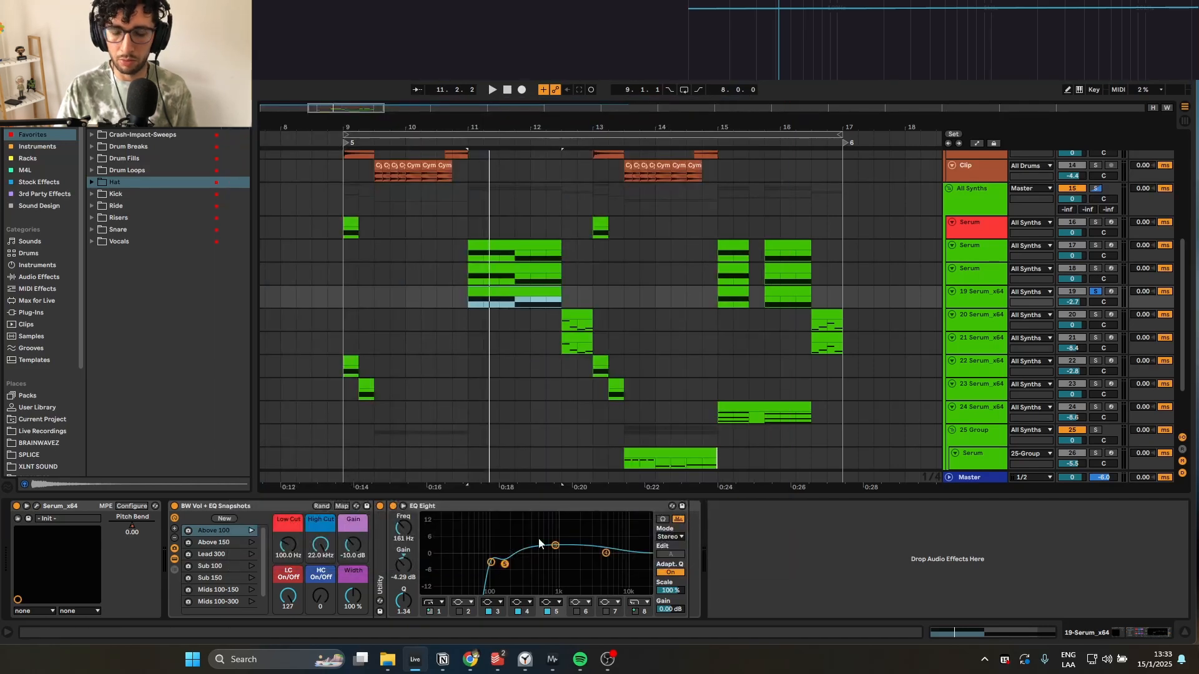
# - Listen to track 20's clip just before bar 13 in solo and inspect oscillator A's wavetable in its Serum patch
pyautogui.scroll(-2, 510, 290)
pyautogui.scroll(1, 581, 281)
pyautogui.click(585, 278)
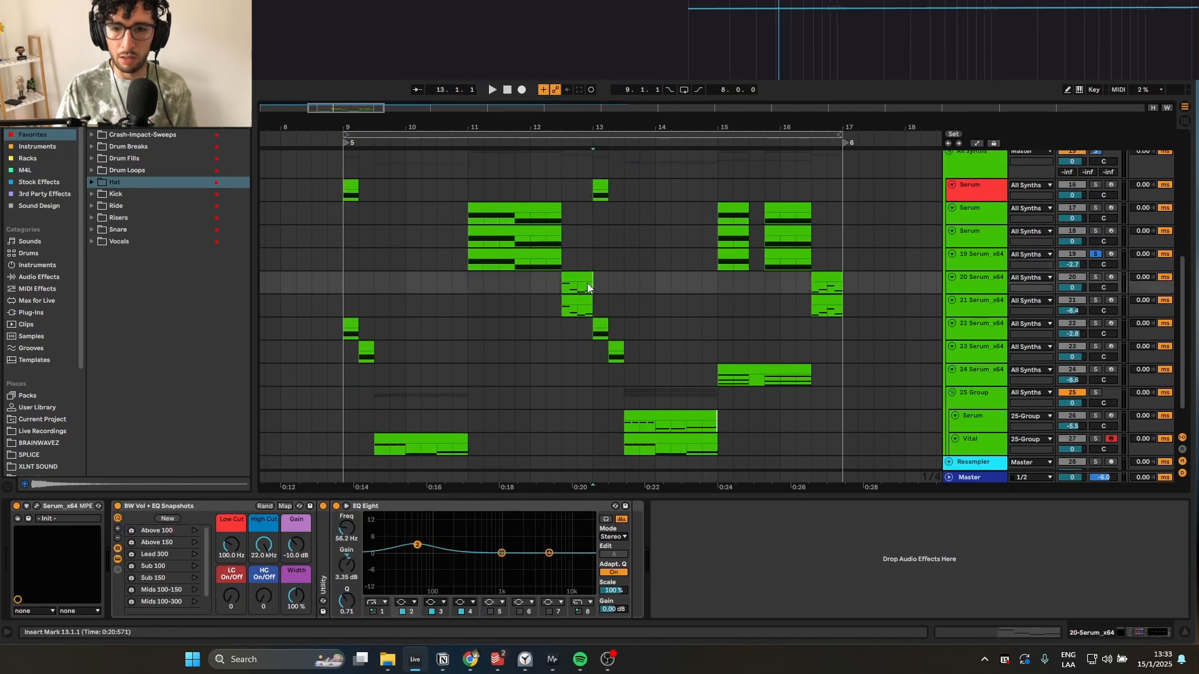
pyautogui.press('s')
pyautogui.press('space')
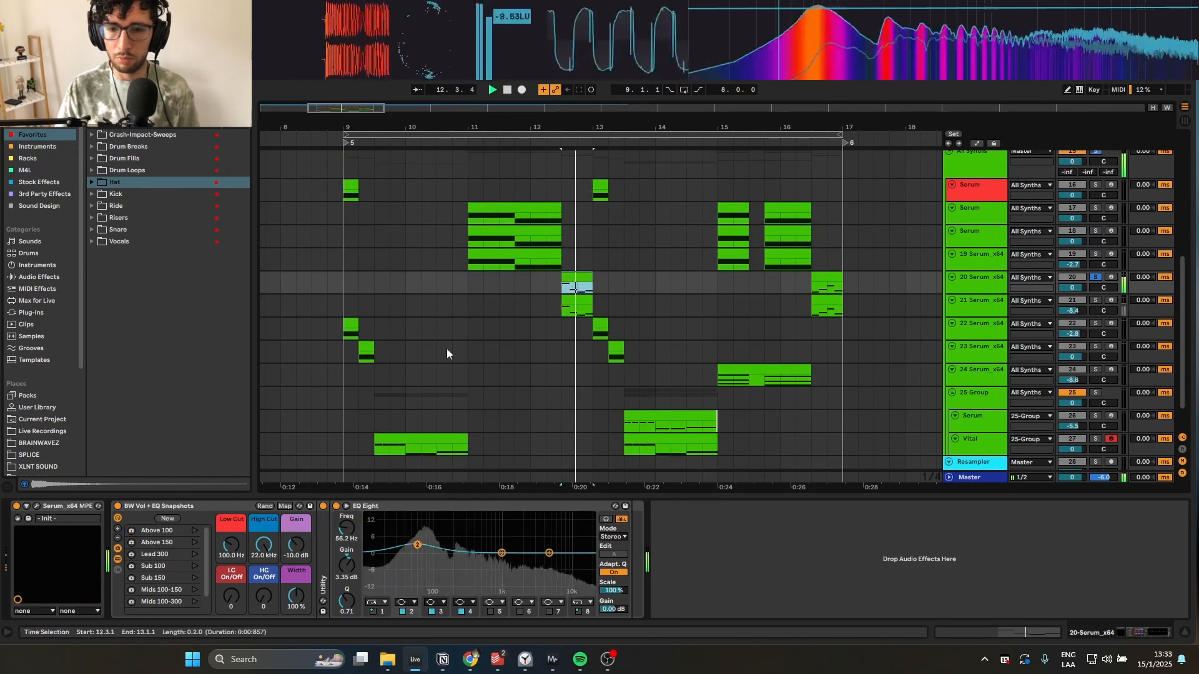
pyautogui.click(37, 507)
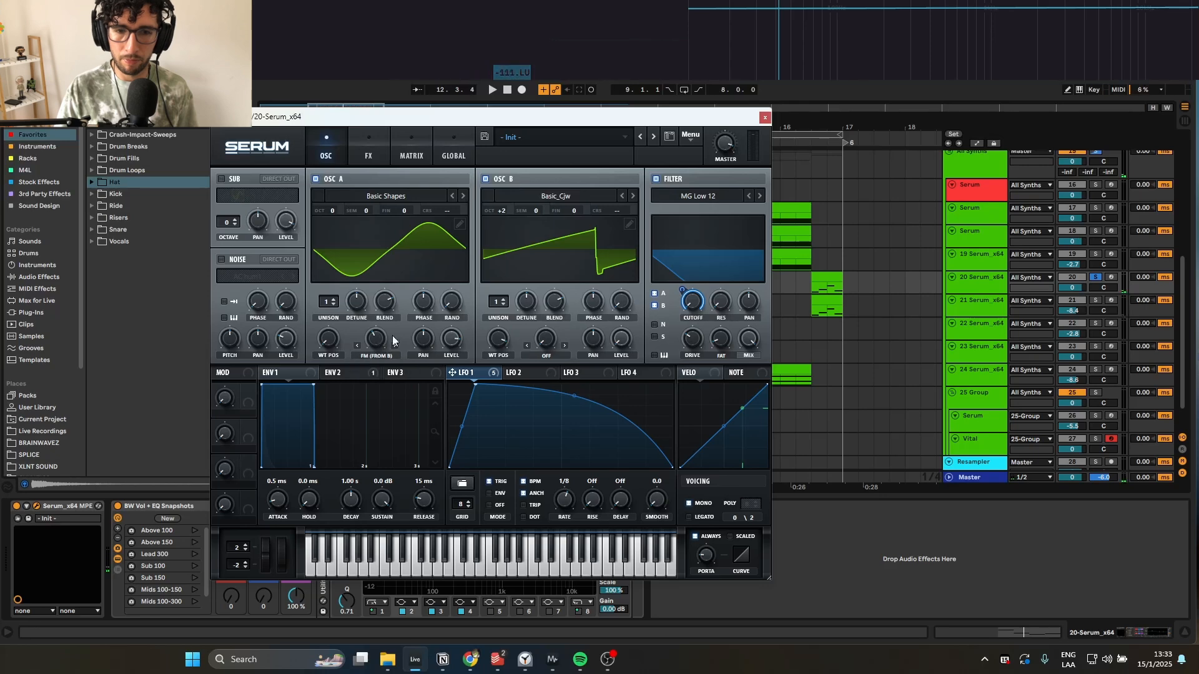
pyautogui.click(459, 223)
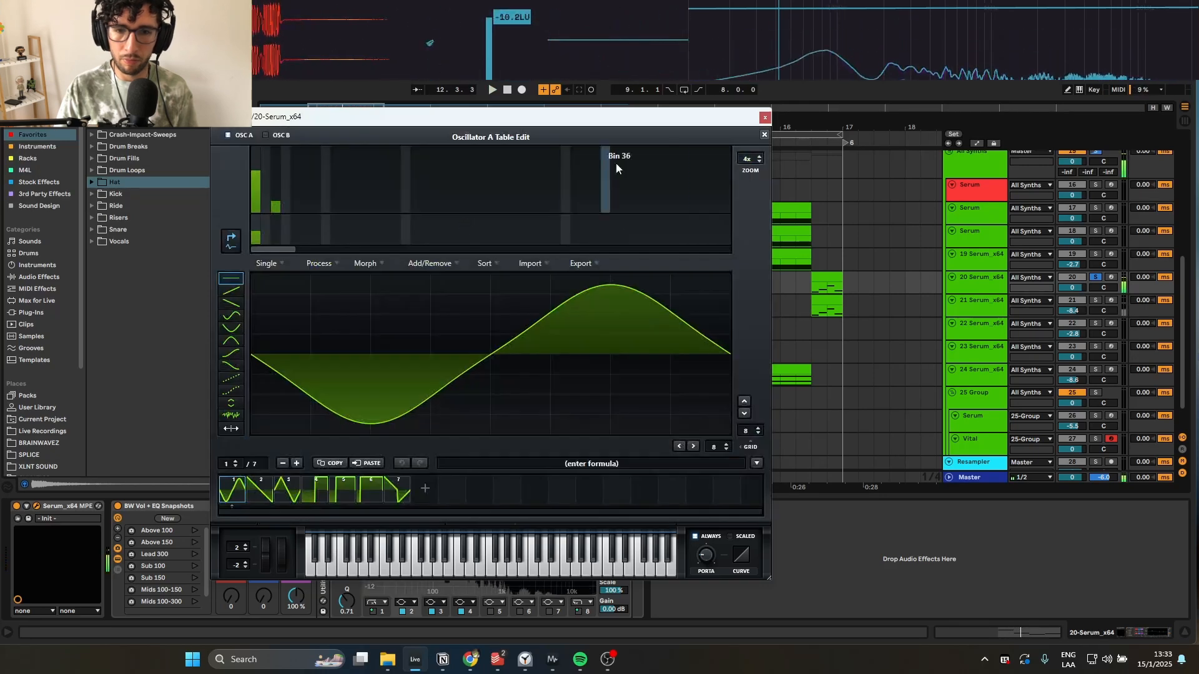
pyautogui.click(764, 136)
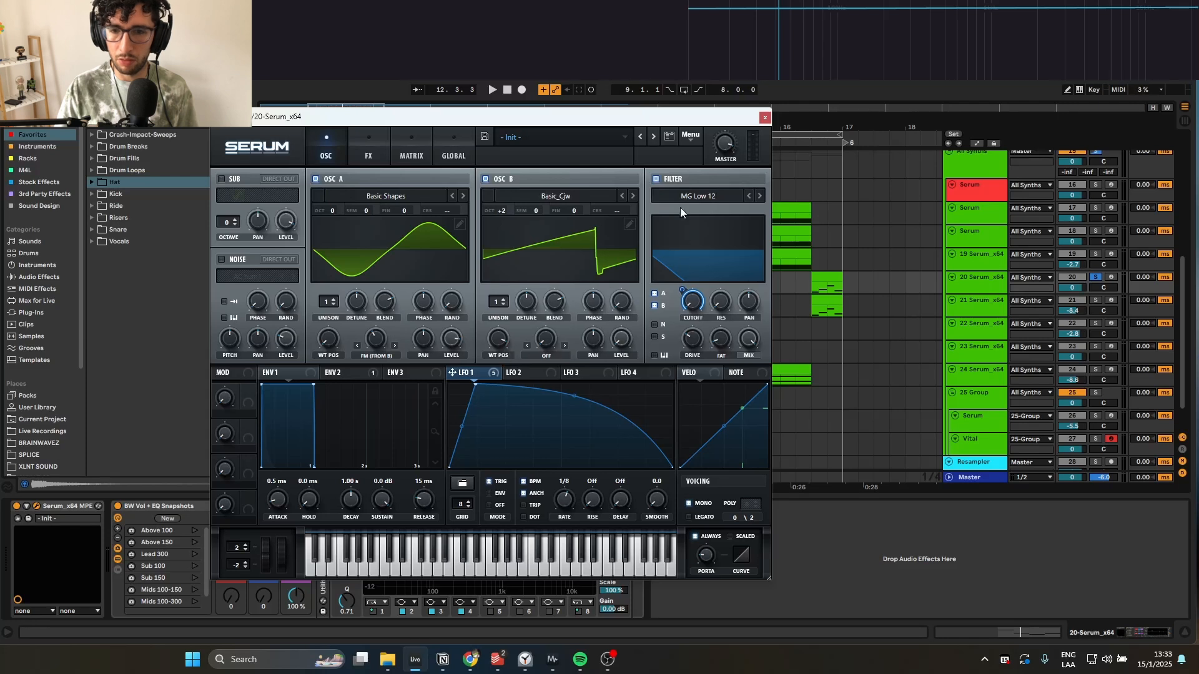
# - Review oscillator B, the filter cutoff and the Env 2 and LFO 1 modulation assignments in track 20's Serum patch
pyautogui.moveTo(493, 345)
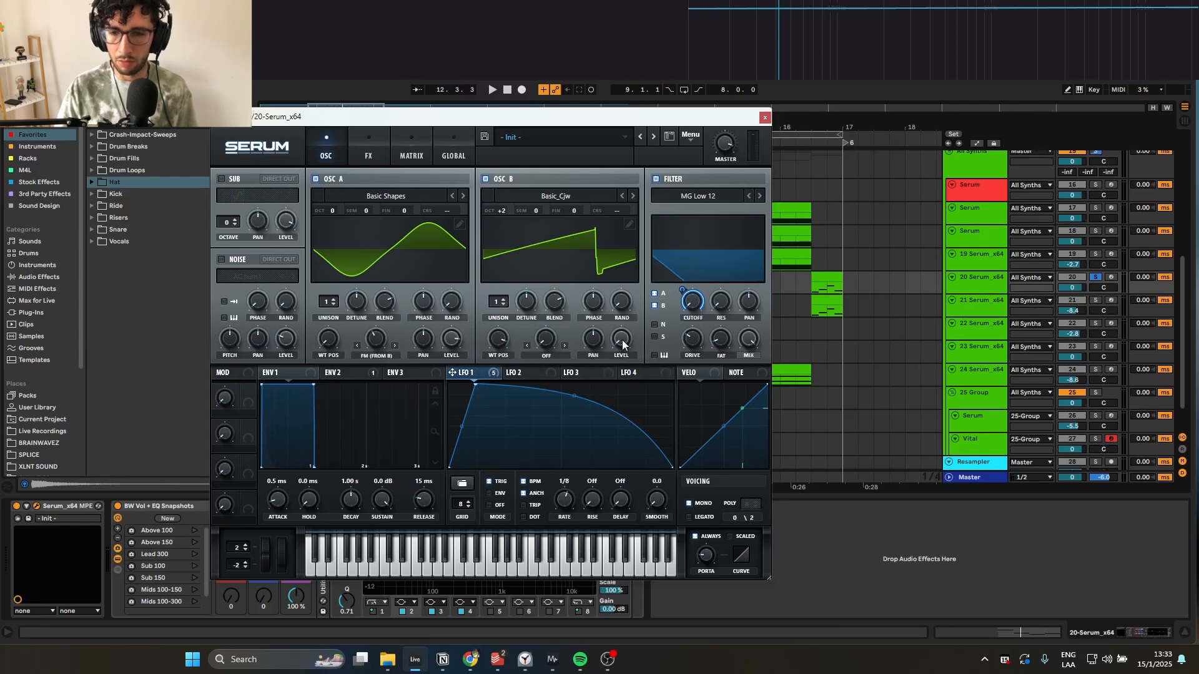
pyautogui.click(686, 295)
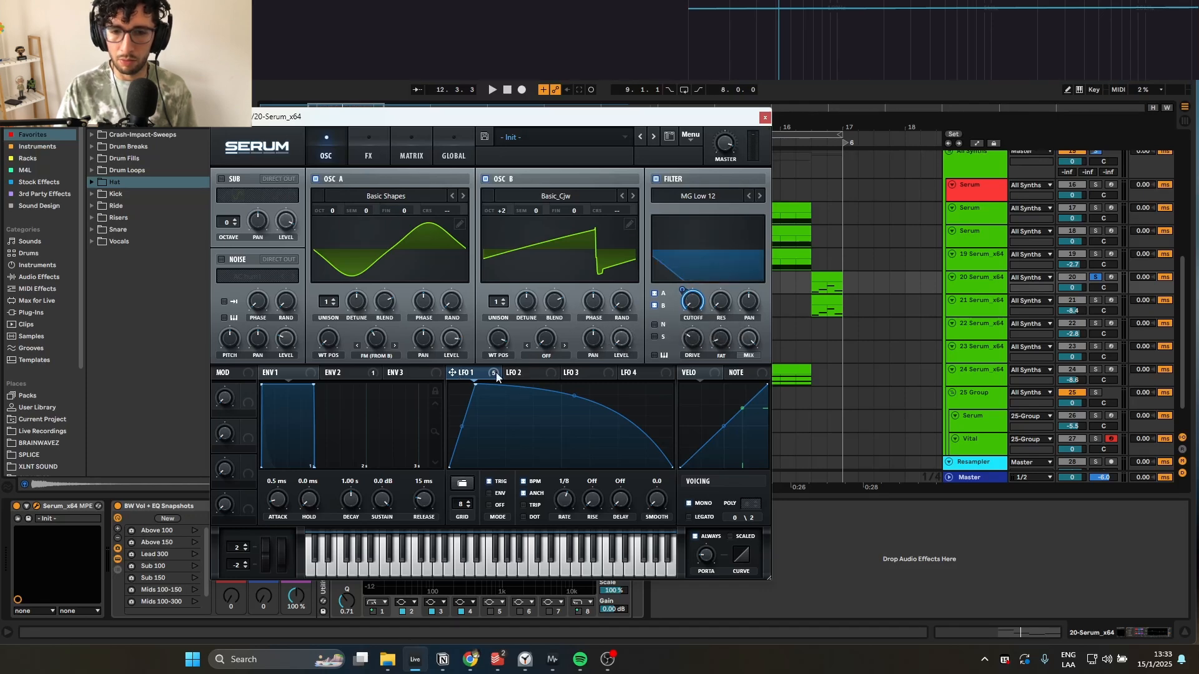
pyautogui.click(341, 373)
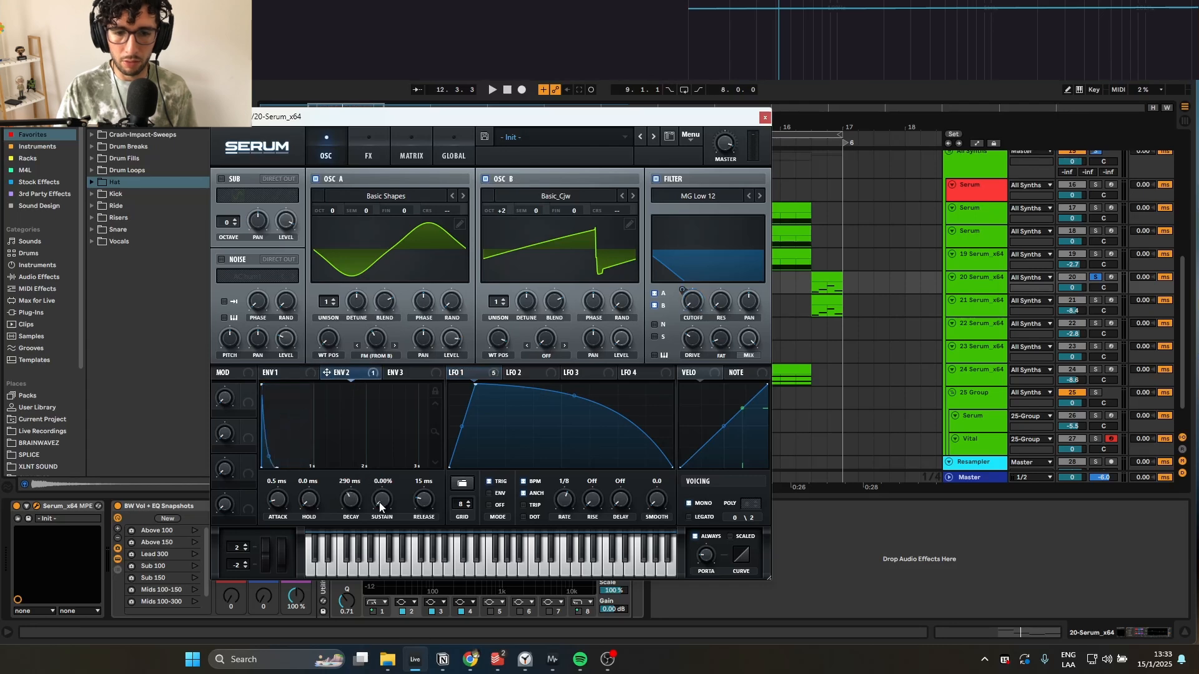
pyautogui.click(406, 156)
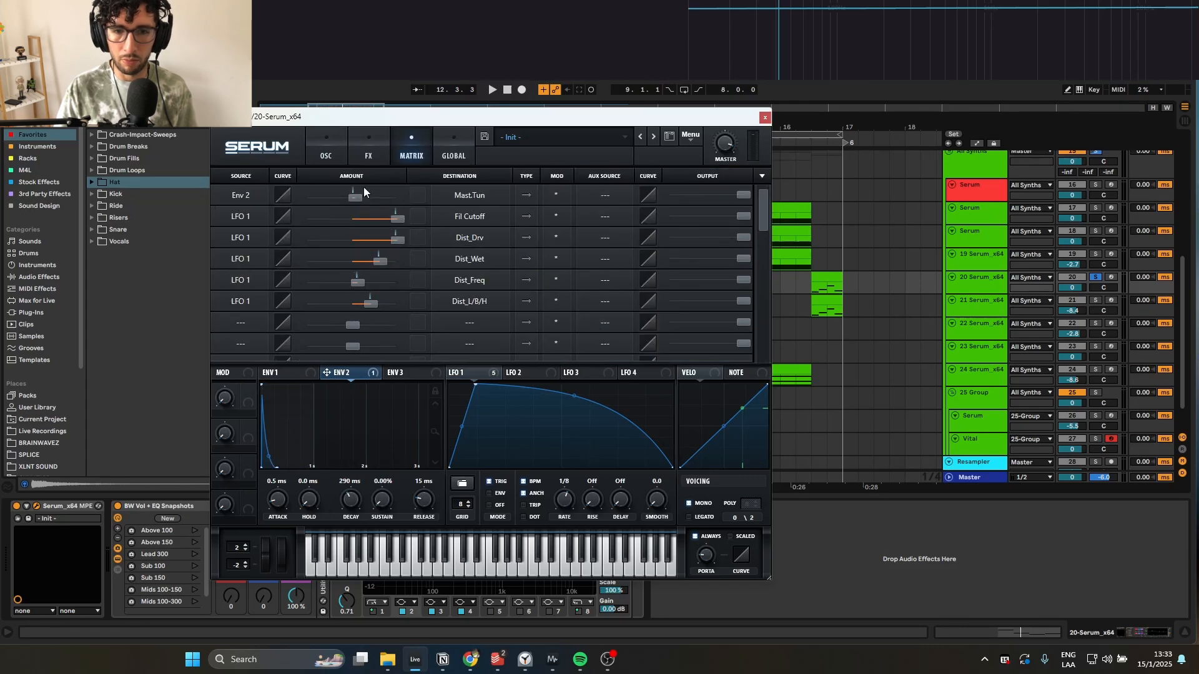
pyautogui.moveTo(356, 197)
# - Check track 20's Serum effects, including the modulated Diode 1 distortion, and close the patch
pyautogui.click(376, 156)
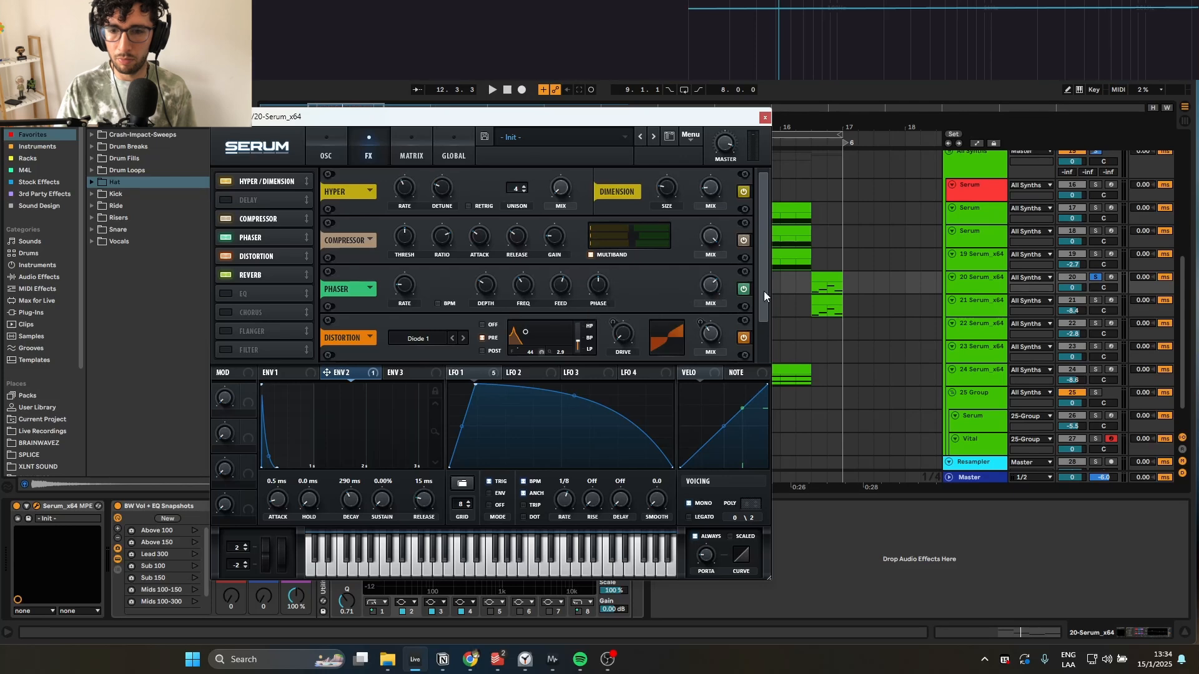
pyautogui.scroll(-2, 762, 302)
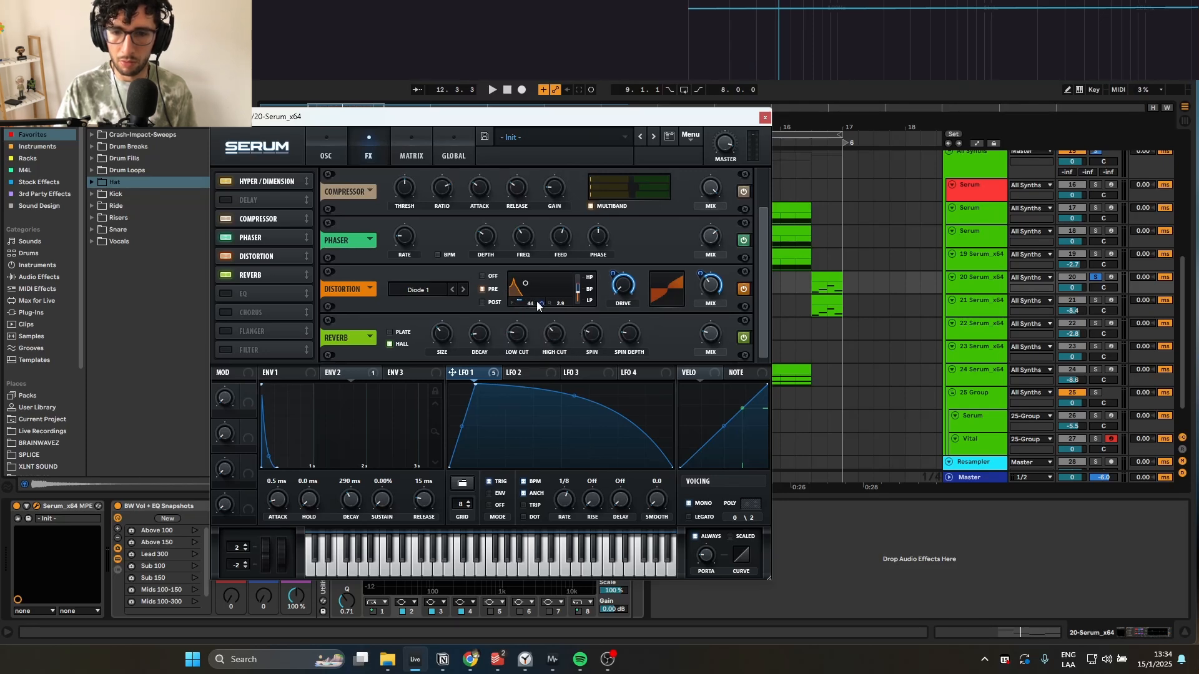
pyautogui.click(579, 288)
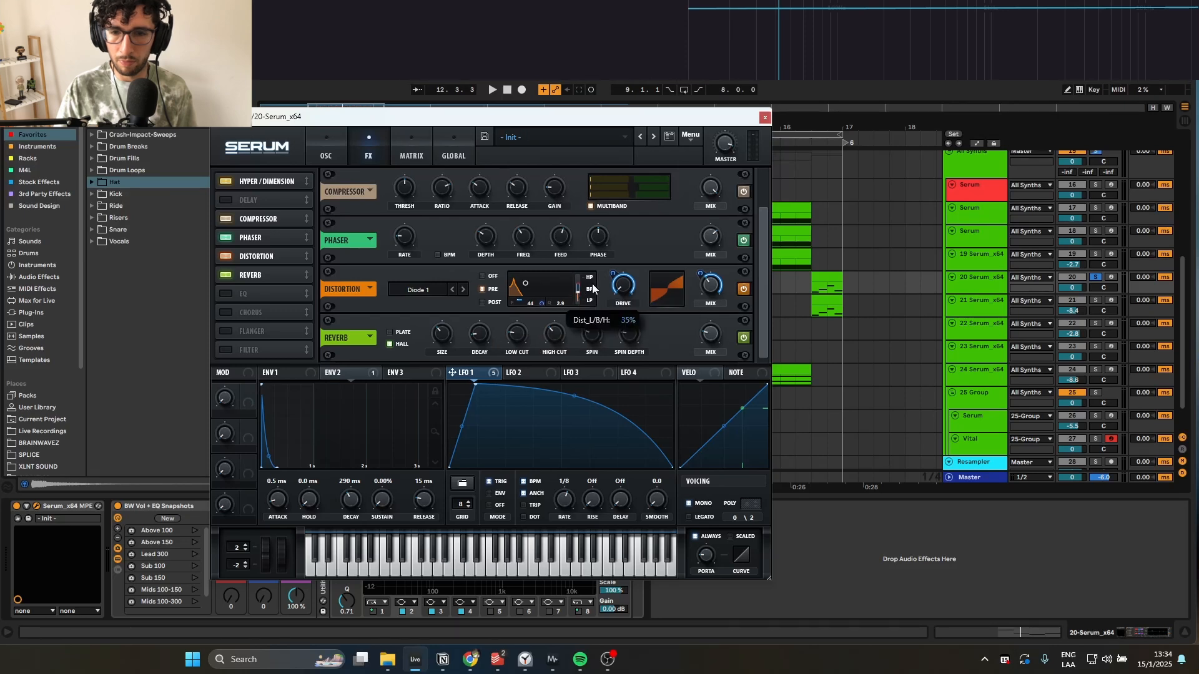
pyautogui.moveTo(612, 275)
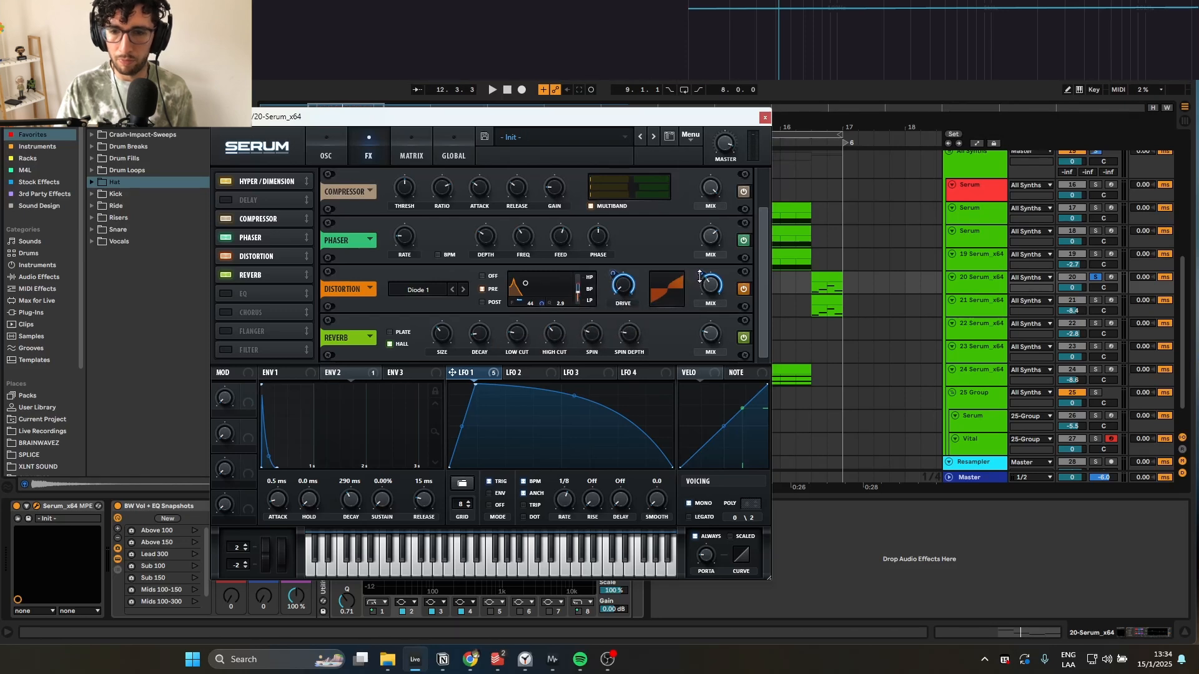
pyautogui.click(765, 117)
# - Listen to track 21's clip just before bar 13 in solo and inspect oscillator A's wavetable in its Serum patch
pyautogui.click(37, 506)
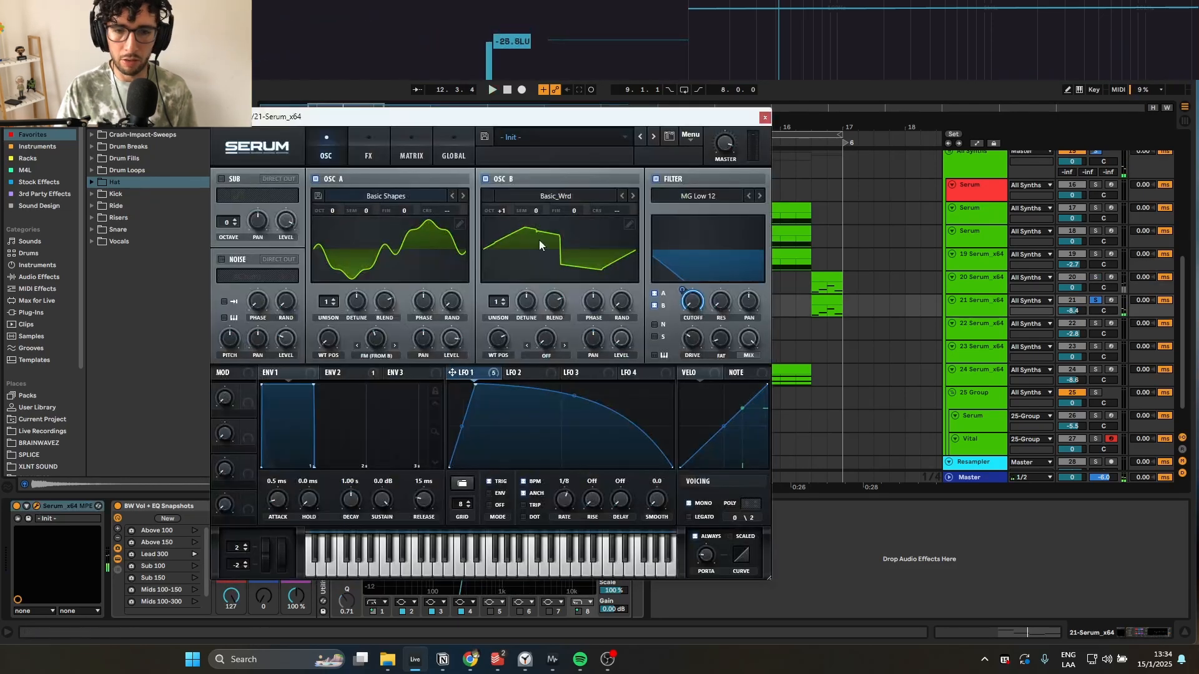
pyautogui.press('space')
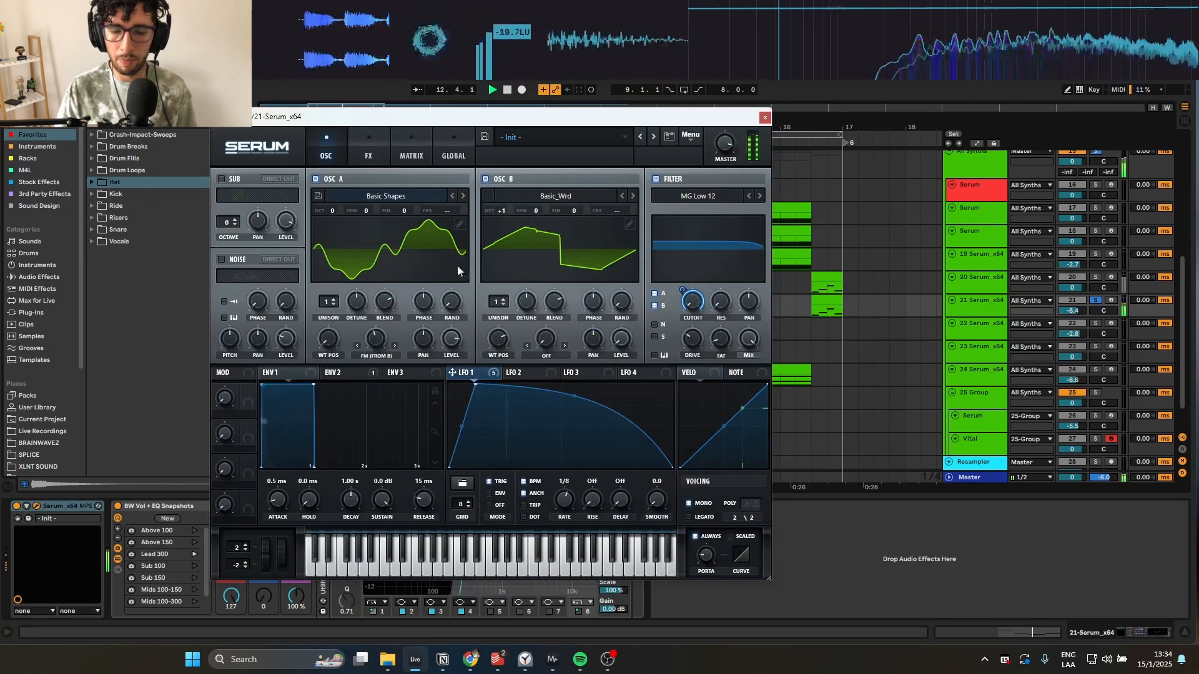
pyautogui.click(368, 155)
pyautogui.press('space')
pyautogui.click(325, 139)
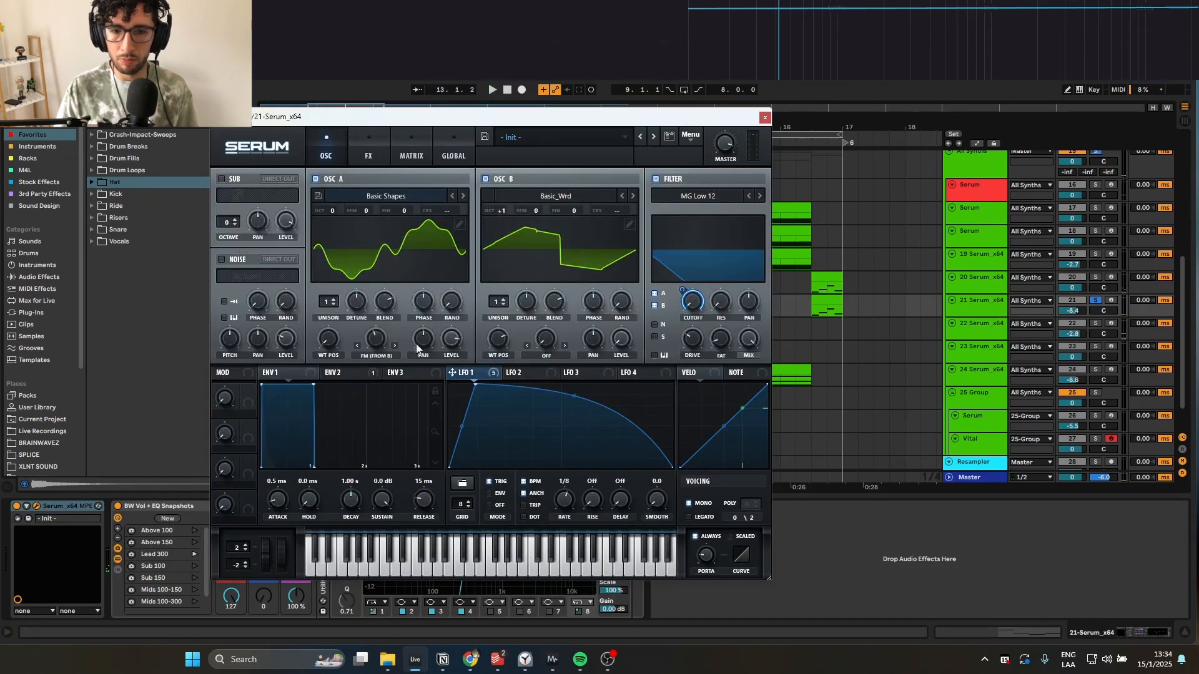
pyautogui.click(459, 221)
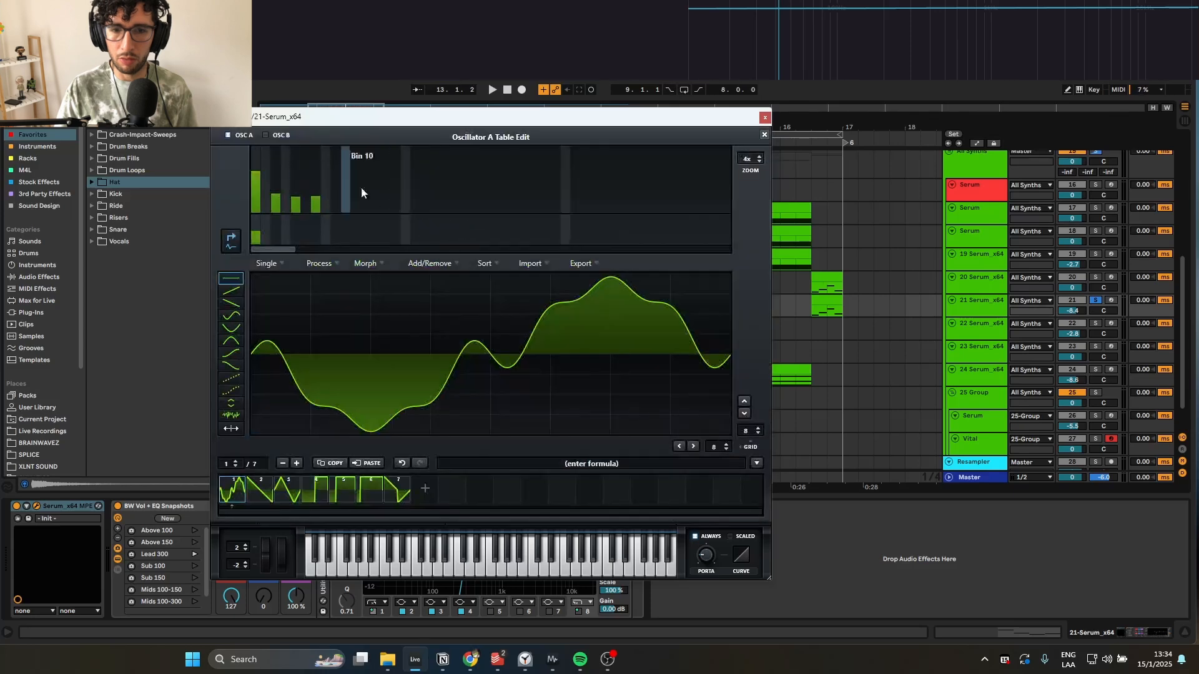
pyautogui.click(763, 135)
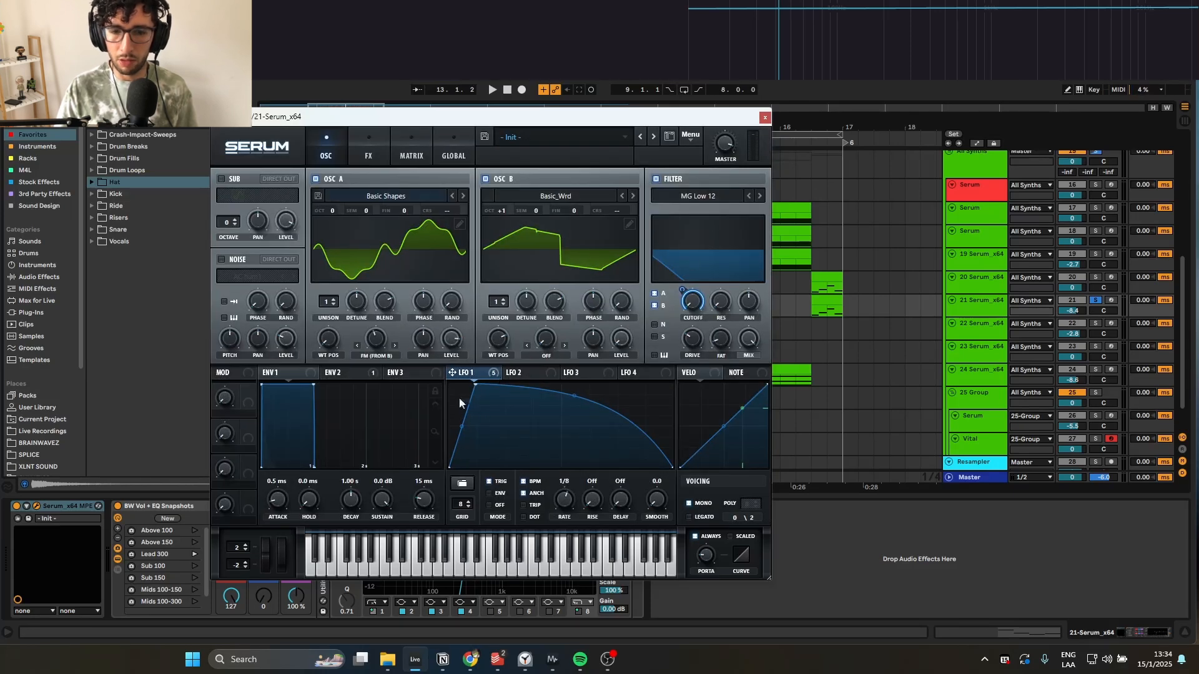
# - Check Env 2 and the effects chain in track 21's Serum patch and close the patch
pyautogui.click(373, 374)
pyautogui.click(369, 156)
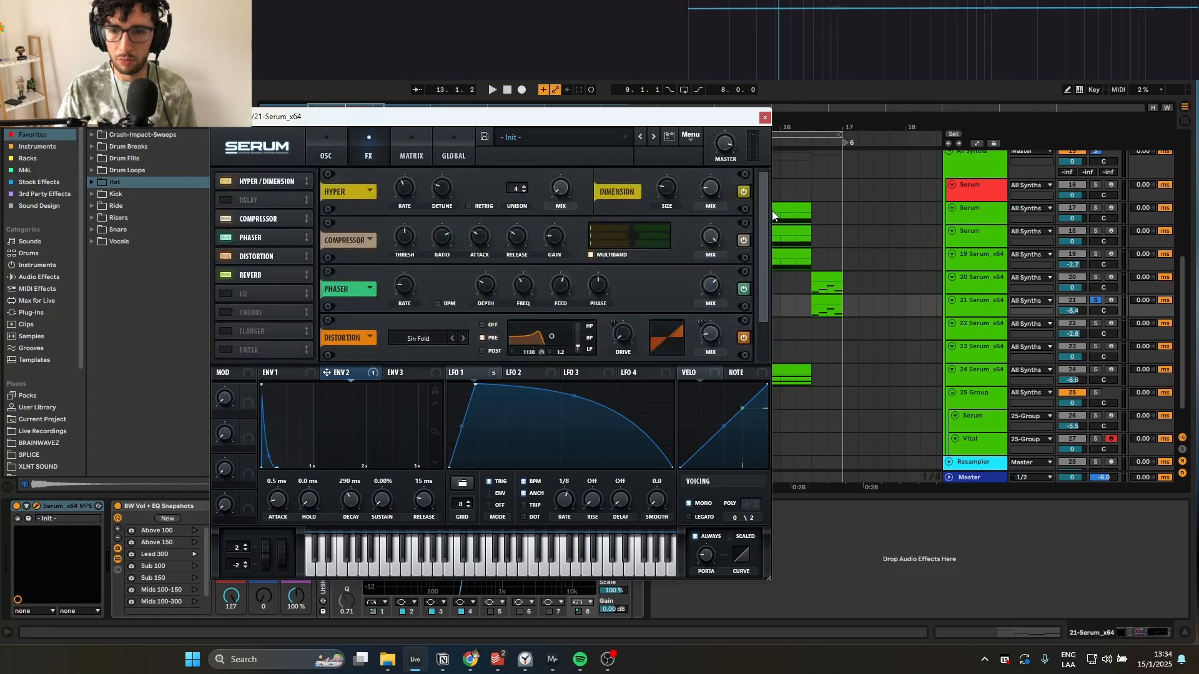
pyautogui.scroll(-1, 759, 257)
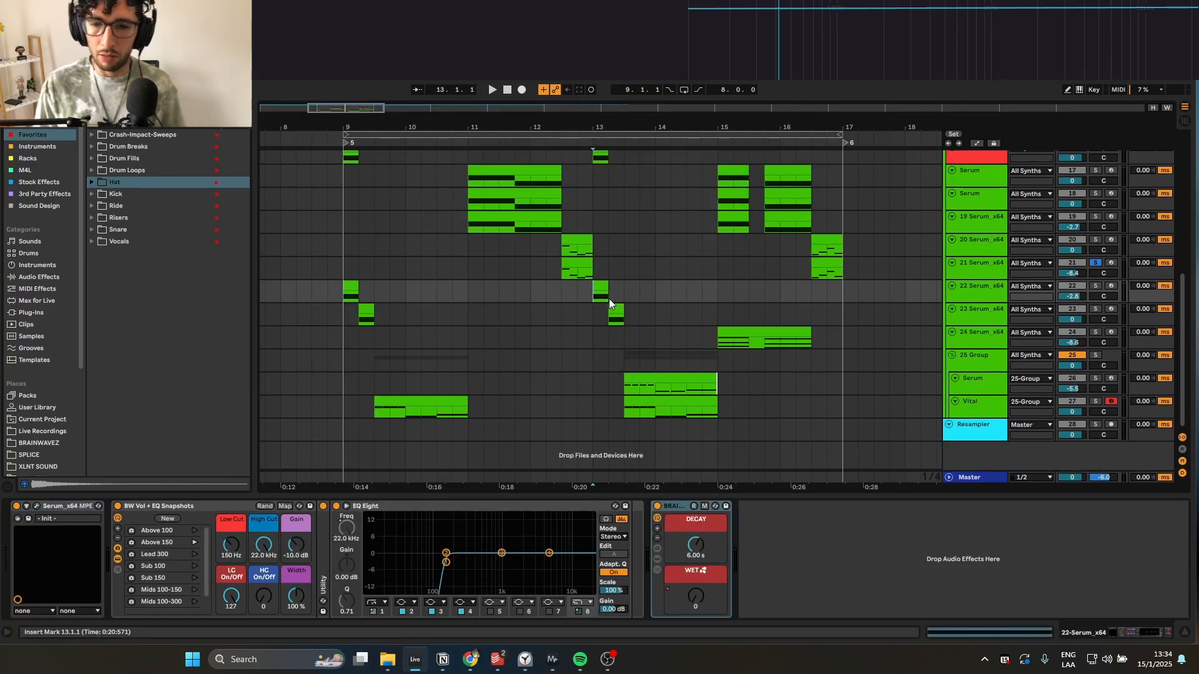
# - Listen to the Serum clip on track 26 after bar 13 in solo and review its patch's oscillators, filter and effects
pyautogui.scroll(2, 556, 309)
pyautogui.press('space')
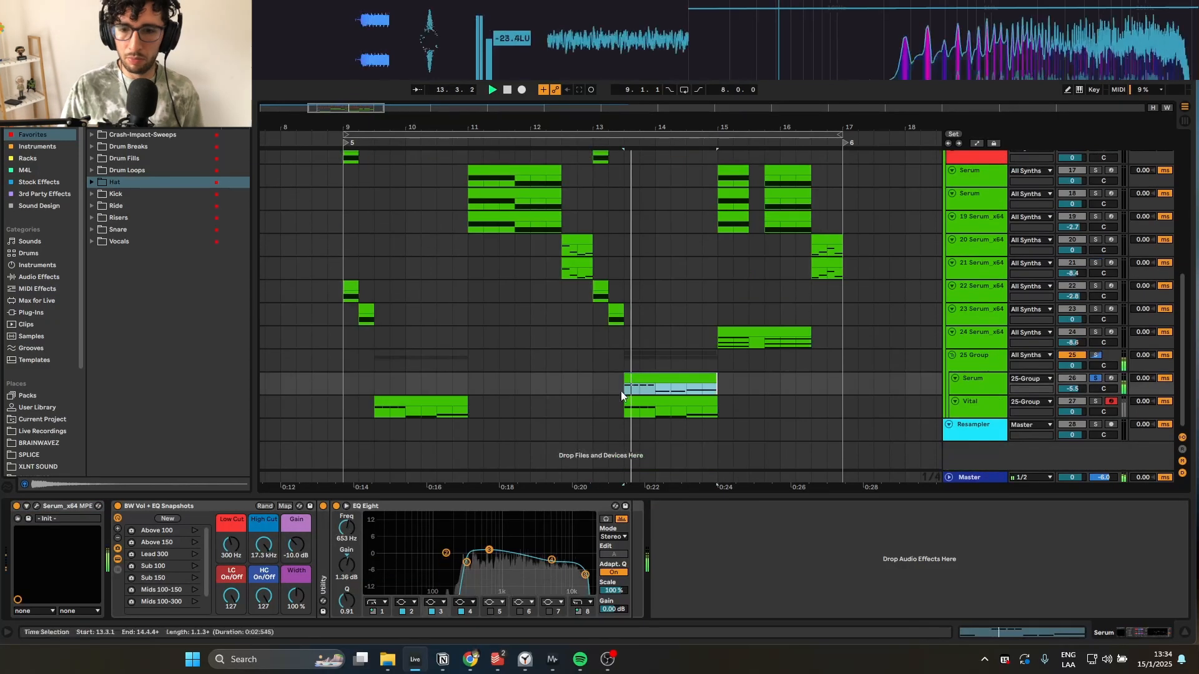
pyautogui.click(33, 506)
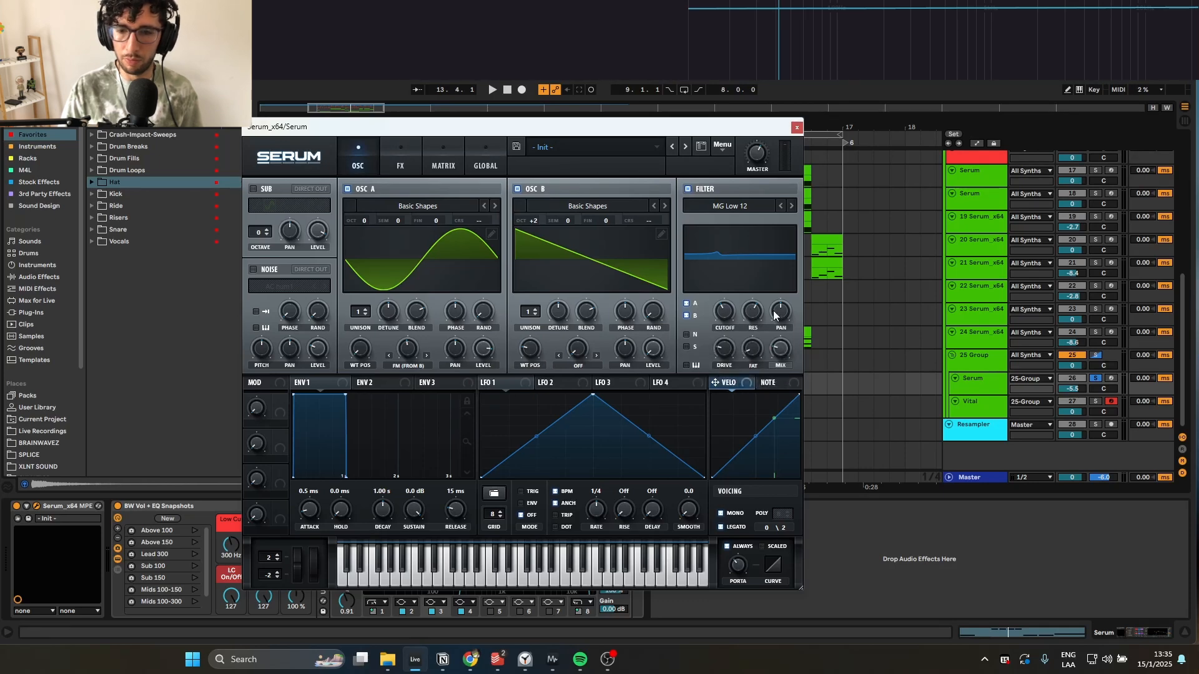
pyautogui.click(419, 156)
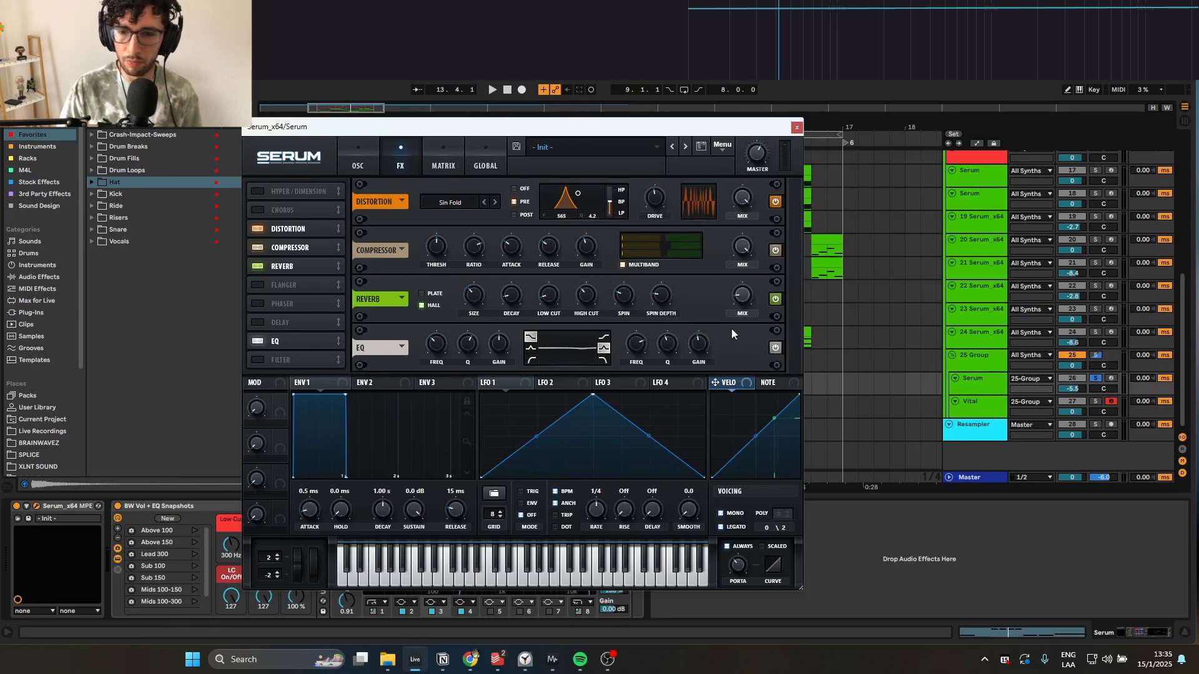
# - Close the open Serum patch and listen to track 24's clip at bar 15 in solo
pyautogui.click(796, 127)
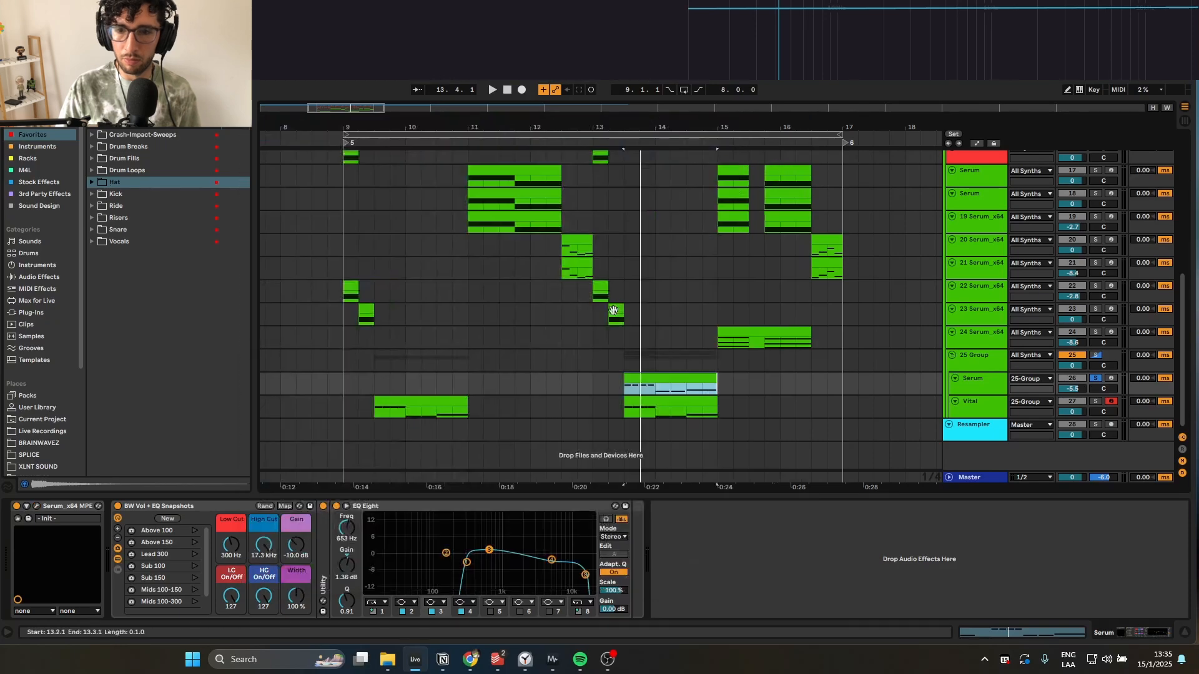
pyautogui.click(641, 400)
pyautogui.click(739, 331)
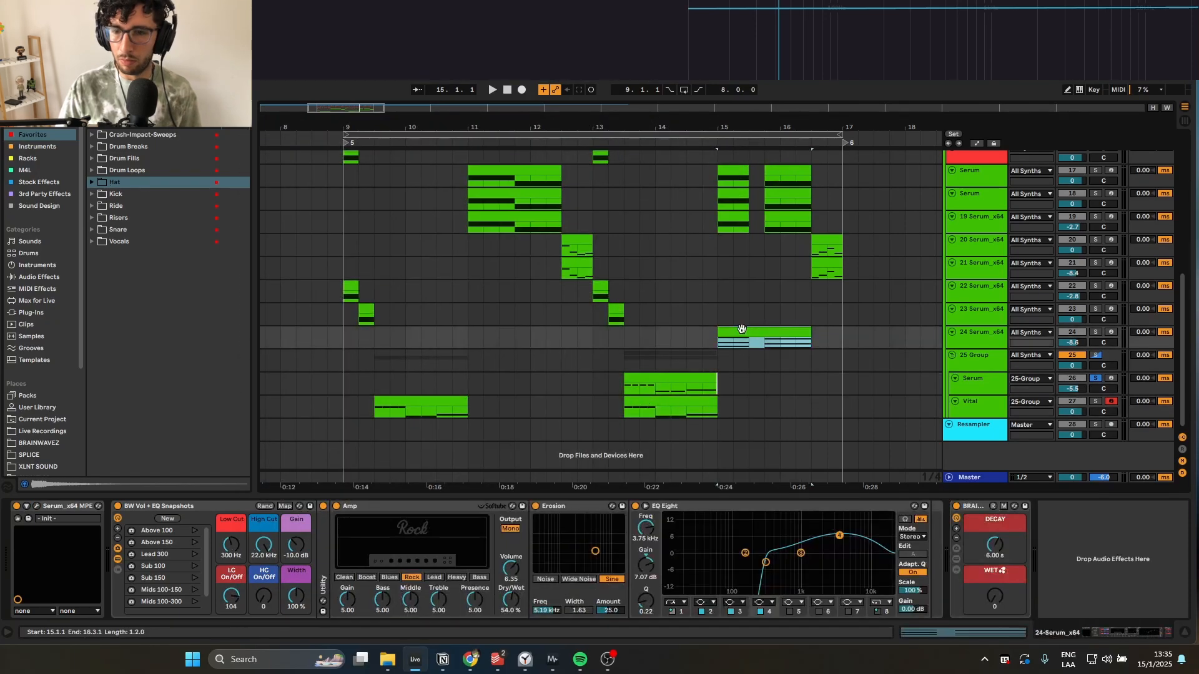
pyautogui.hscroll(4, 625, 348)
pyautogui.press('s')
pyautogui.press('space')
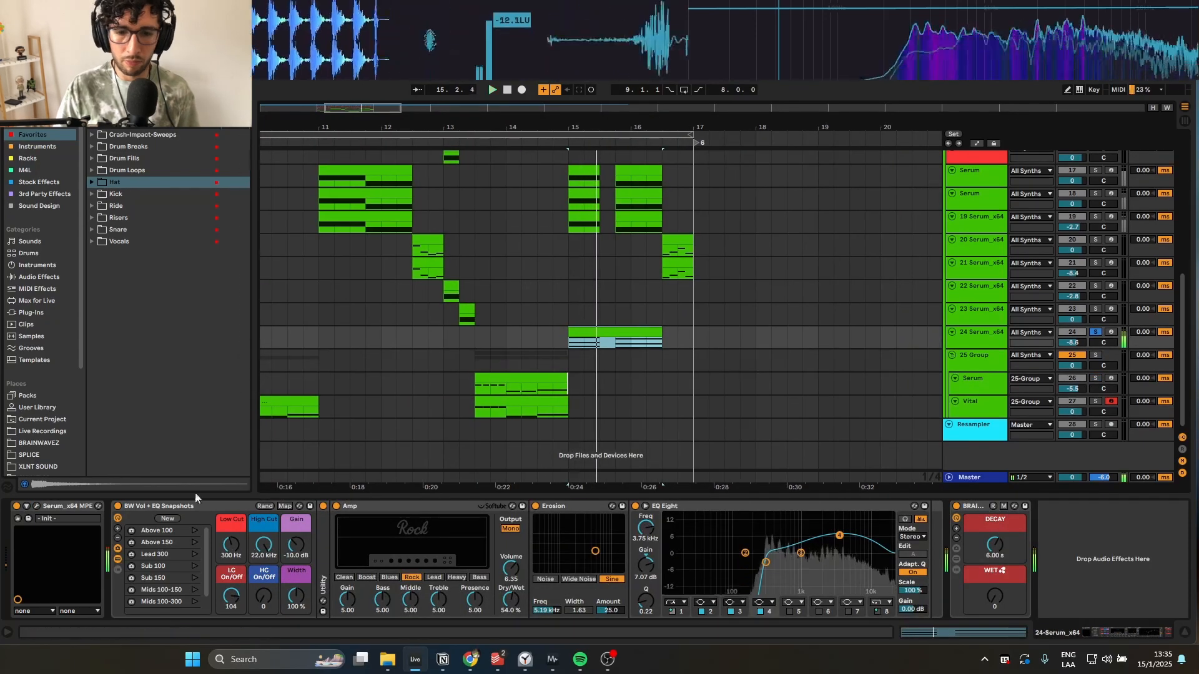
# - Review track 24's Serum patch, including oscillator B's modulated level, the filter and the effects
pyautogui.click(38, 506)
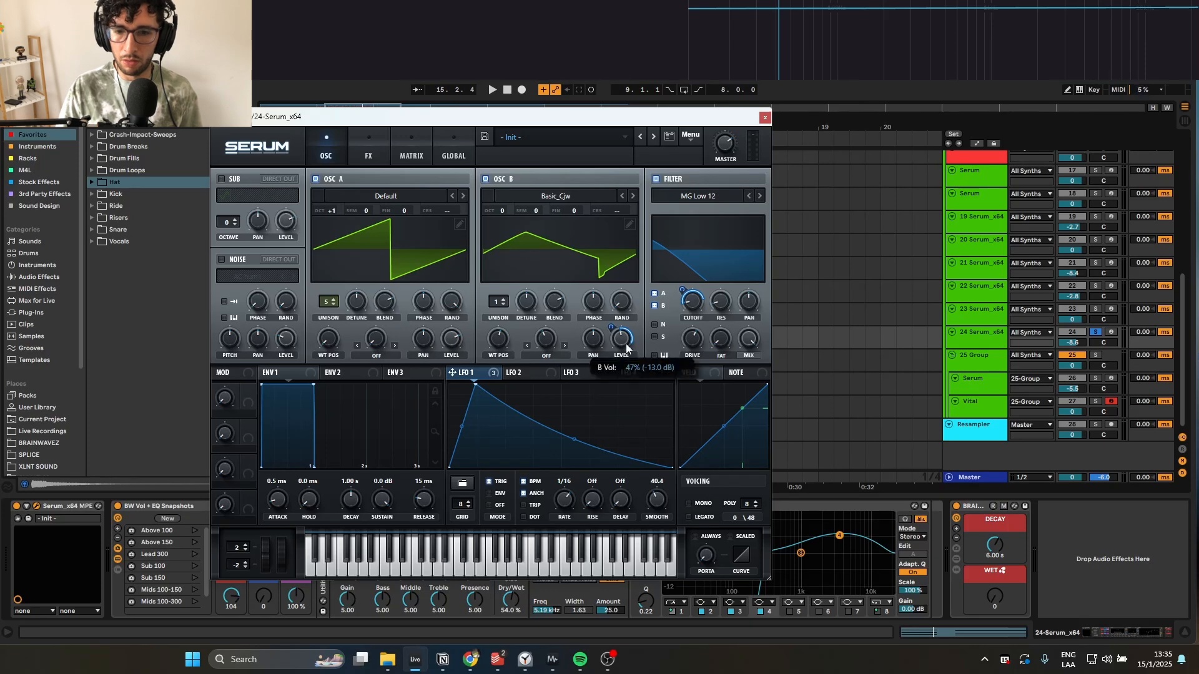
pyautogui.moveTo(616, 333)
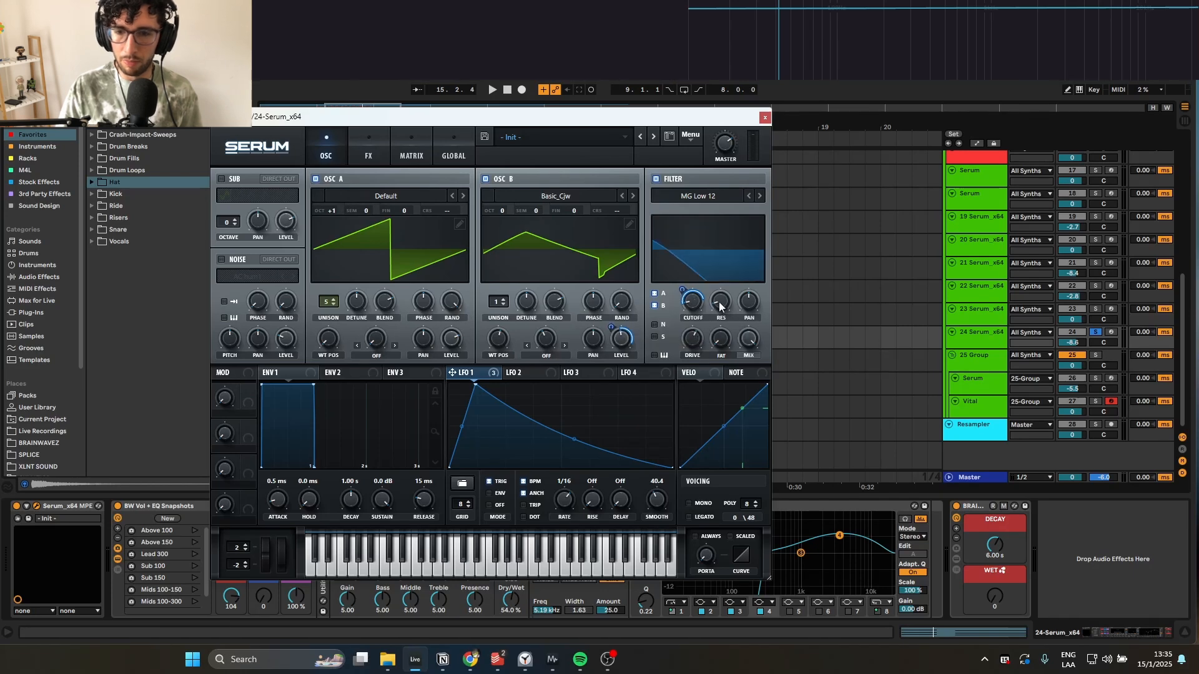
pyautogui.click(368, 152)
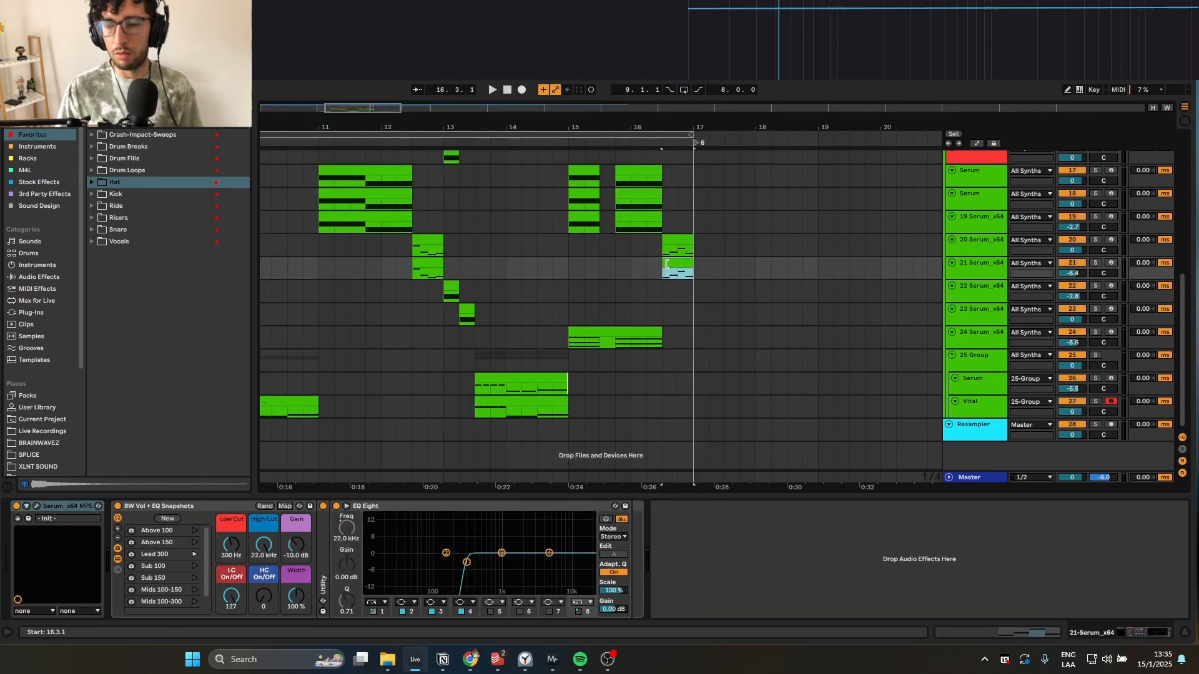
# - Place the insert marker at the start of the drop at bar 9 on the All Drums group
pyautogui.scroll(1, 530, 304)
pyautogui.scroll(1, 516, 302)
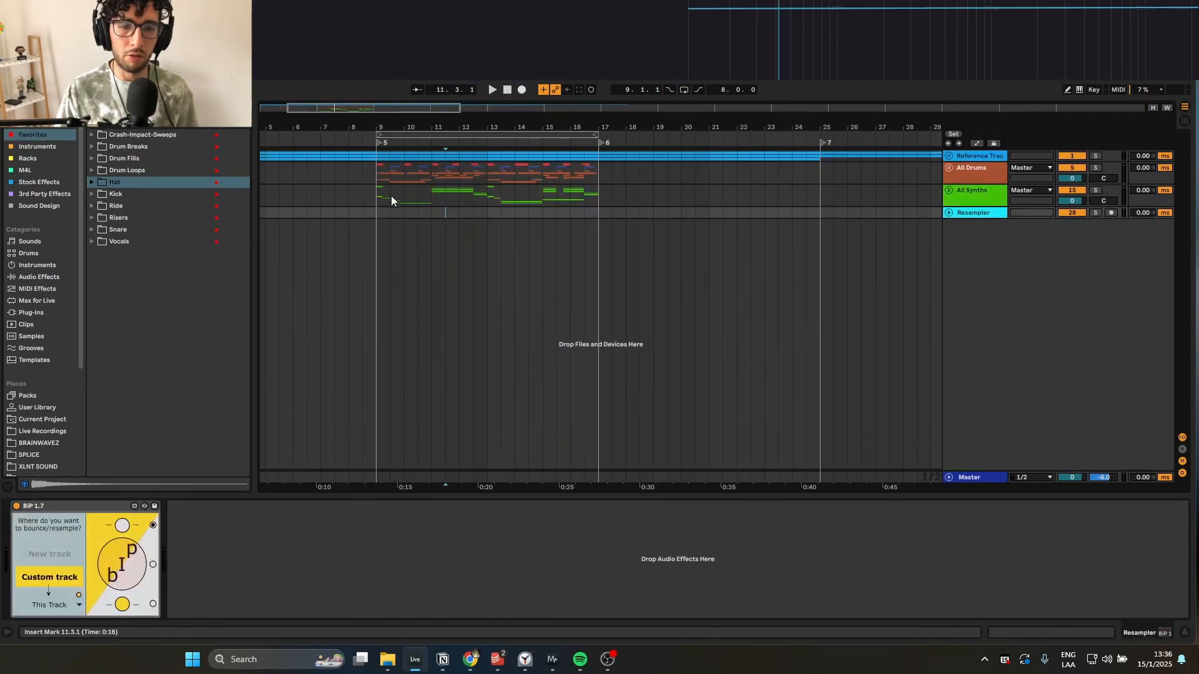
pyautogui.click(372, 188)
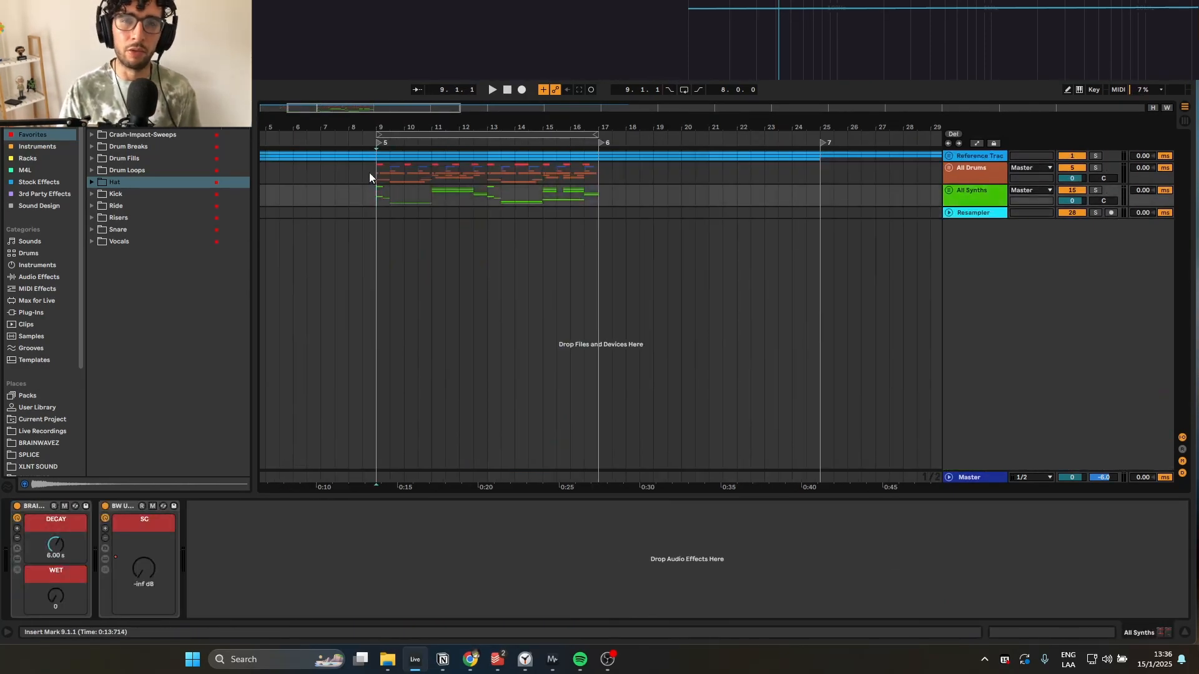
pyautogui.click(369, 172)
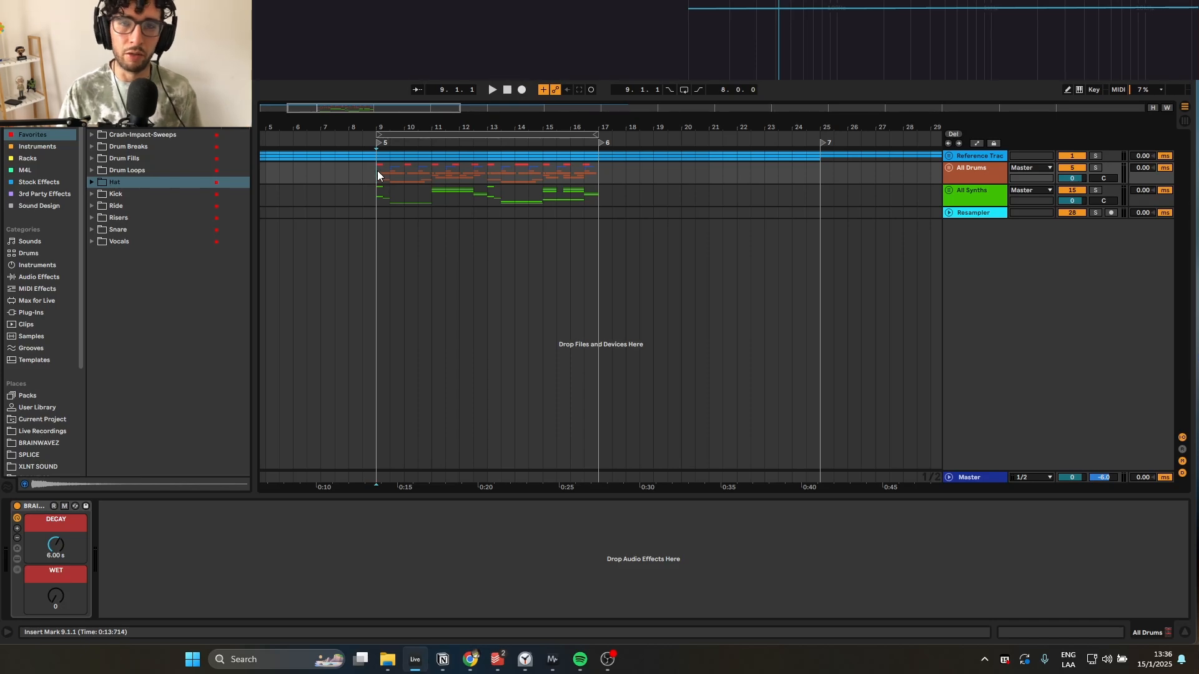